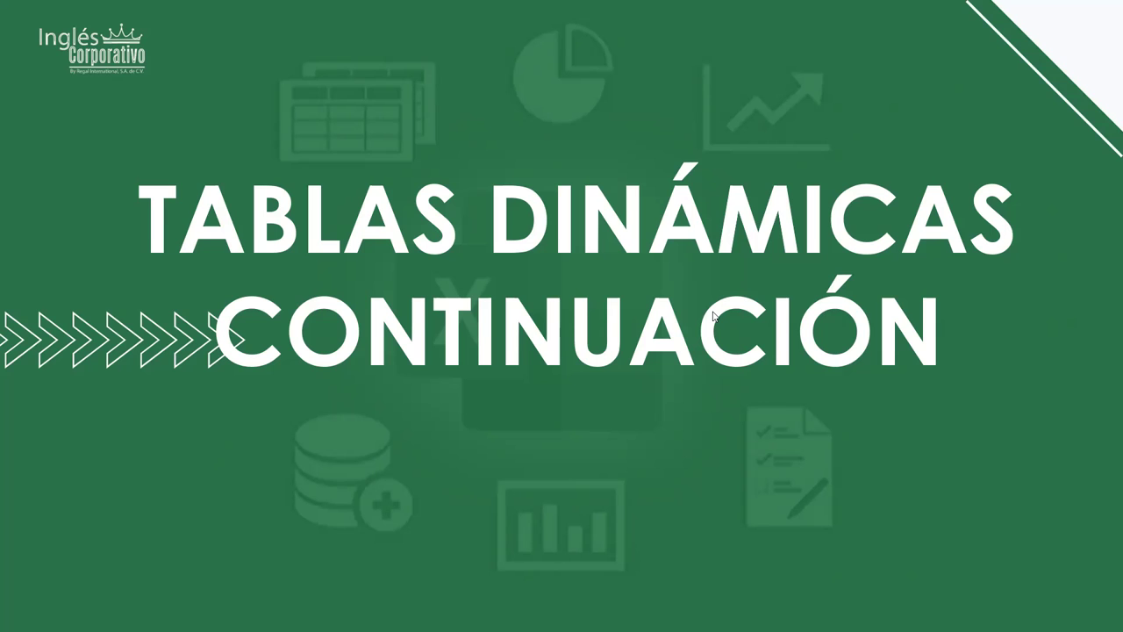
- Leave the slideshow's title slide and bring up the Actividad 1 workbook in Excel
{"action": "left_click", "coordinate": [746, 359]}
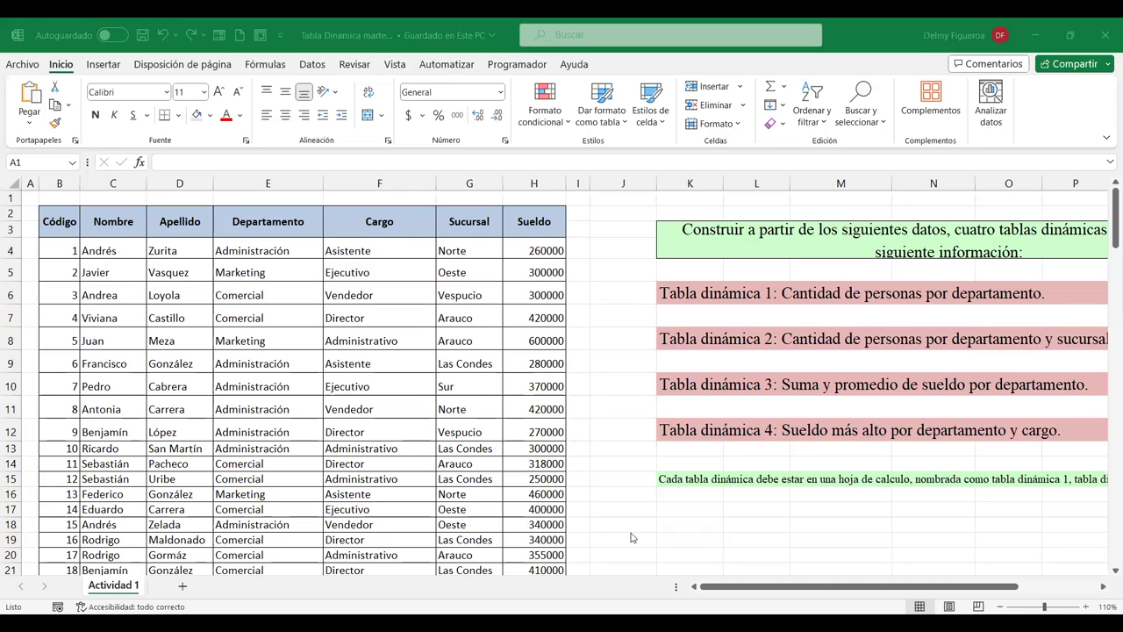
{"action": "left_click", "coordinate": [676, 512]}
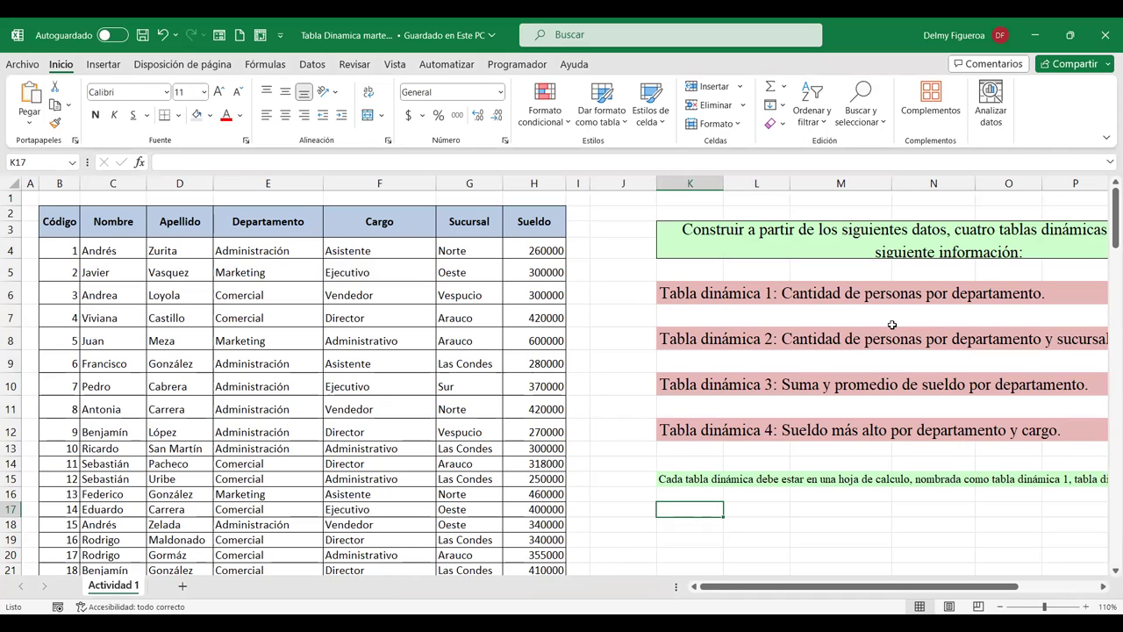
- Create an empty pivot table on a new worksheet from the employee range B2:H153
{"action": "left_click", "coordinate": [104, 65]}
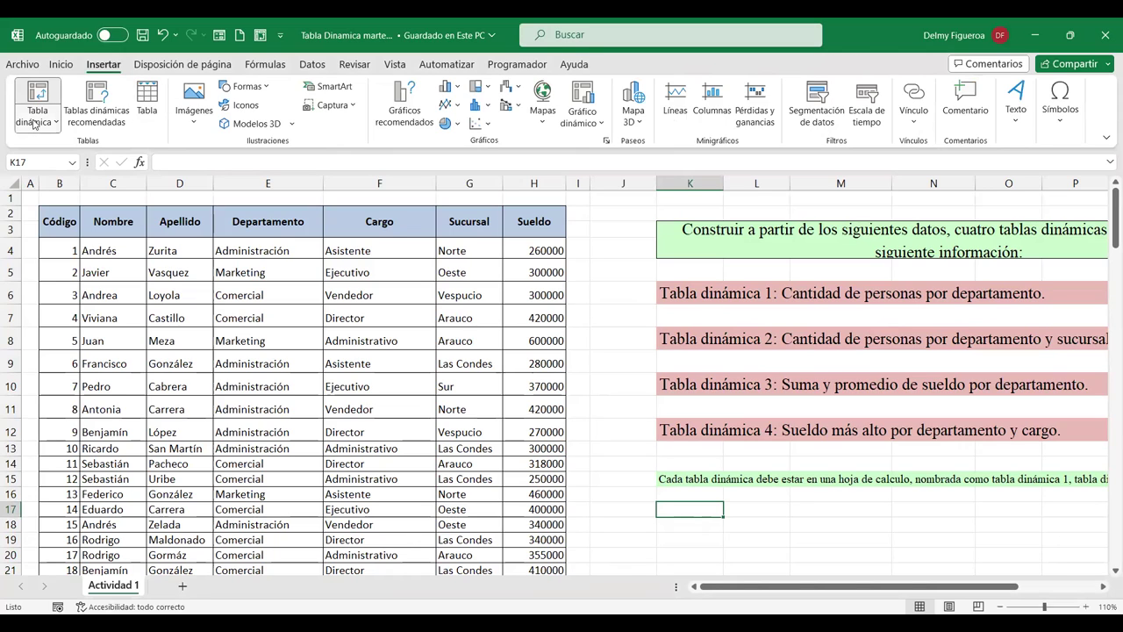
{"action": "left_click", "coordinate": [49, 94]}
{"action": "left_click", "coordinate": [55, 225]}
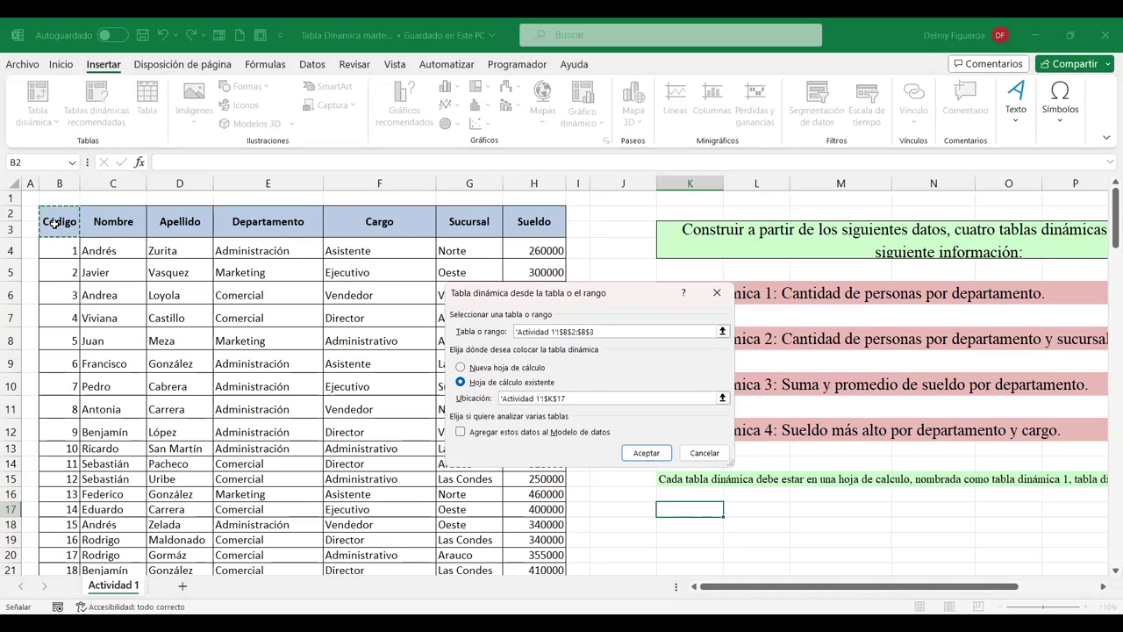
{"action": "key", "text": "BackSpace"}
{"action": "key", "text": "BackSpace"}
{"action": "key", "text": "BackSpace"}
{"action": "key", "text": "BackSpace"}
{"action": "key", "text": "BackSpace"}
{"action": "key", "text": "BackSpace"}
{"action": "key", "text": "BackSpace"}
{"action": "key", "text": "BackSpace"}
{"action": "key", "text": "BackSpace"}
{"action": "key", "text": "BackSpace"}
{"action": "key", "text": "BackSpace"}
{"action": "key", "text": "BackSpace"}
{"action": "key", "text": "BackSpace"}
{"action": "key", "text": "BackSpace"}
{"action": "key", "text": "BackSpace"}
{"action": "key", "text": "BackSpace"}
{"action": "key", "text": "BackSpace"}
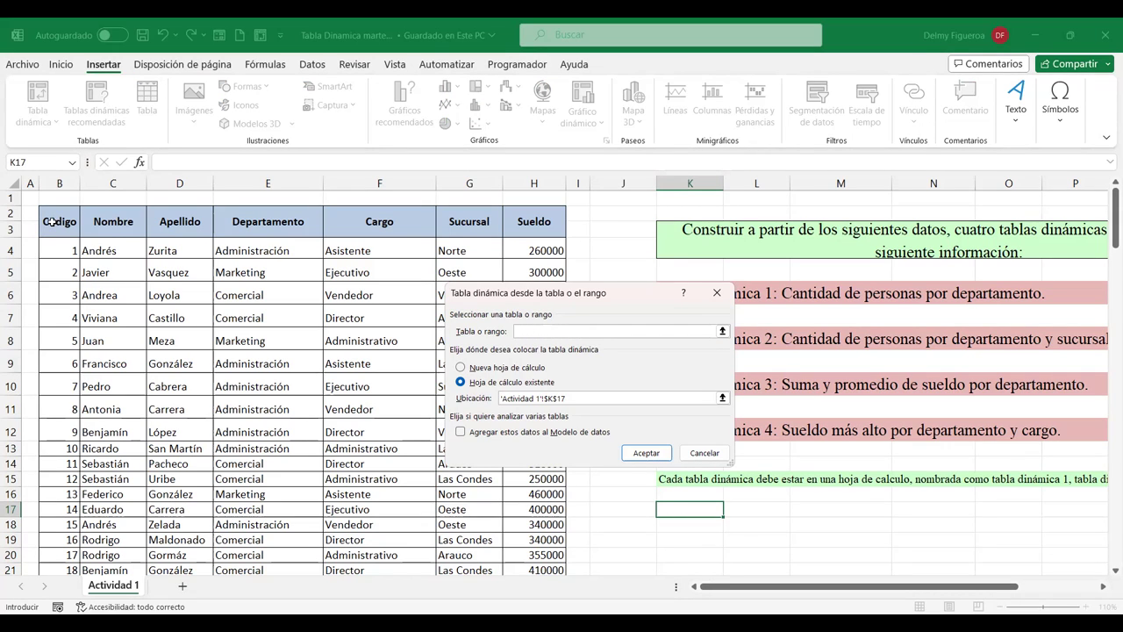
{"action": "left_click", "coordinate": [54, 223]}
{"action": "key", "text": "ctrl+shift+Right"}
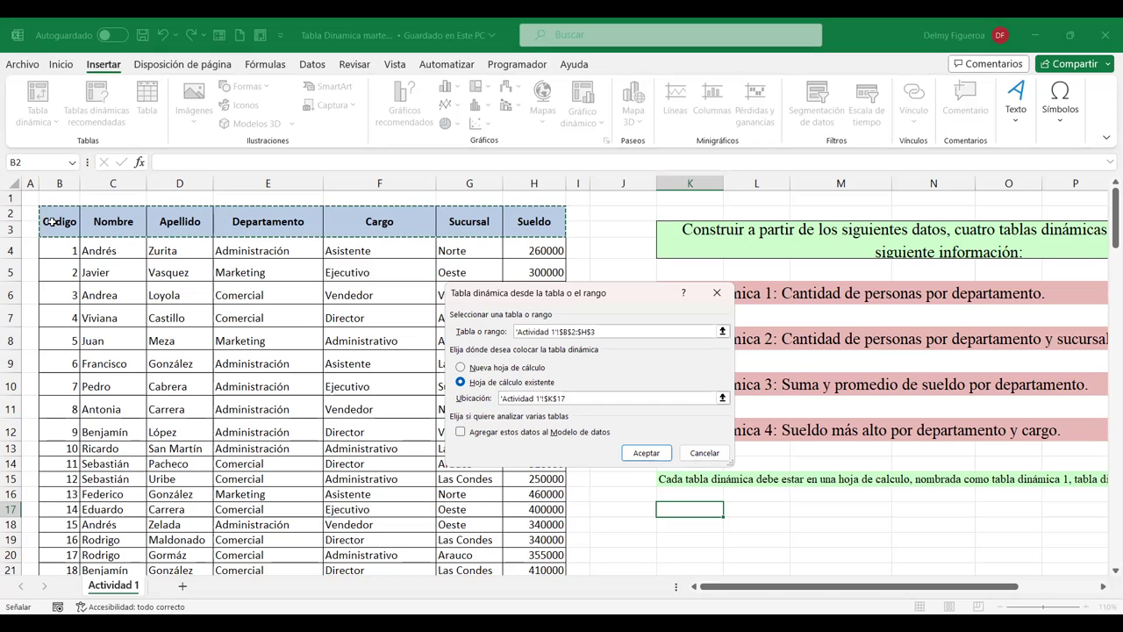
{"action": "key", "text": "shift+Down"}
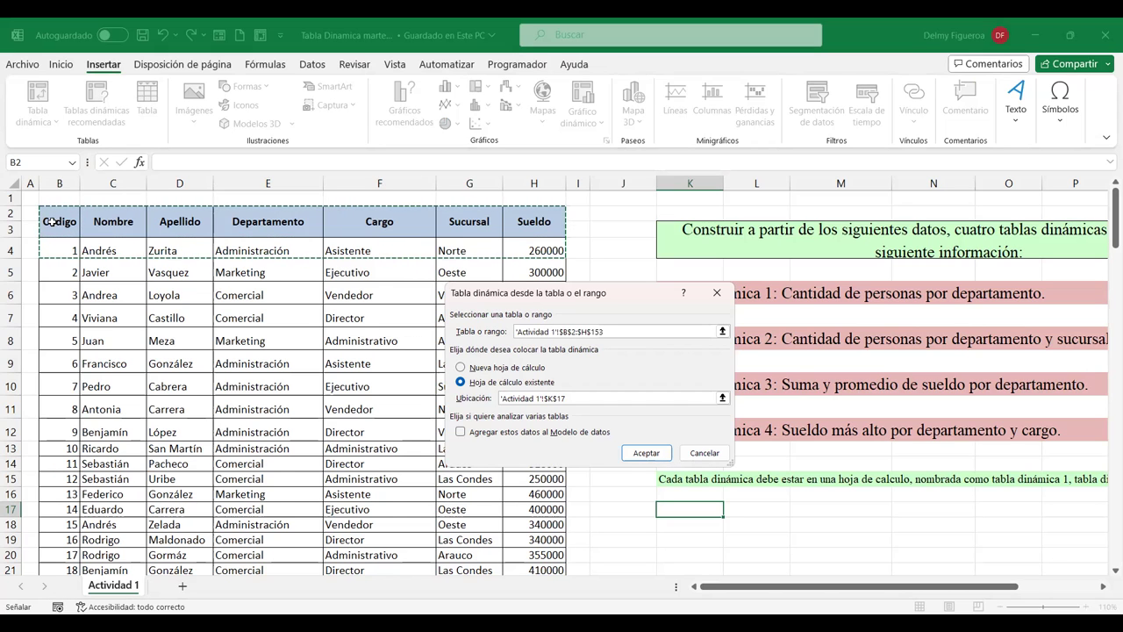
{"action": "key", "text": "ctrl+shift+Down"}
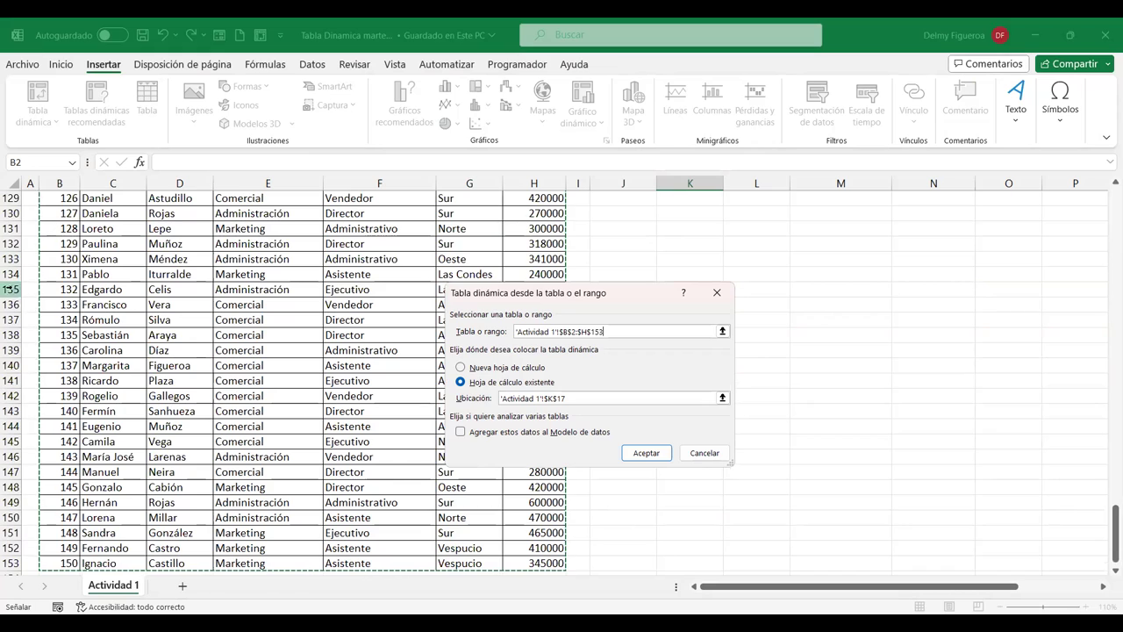
{"action": "left_click", "coordinate": [525, 370]}
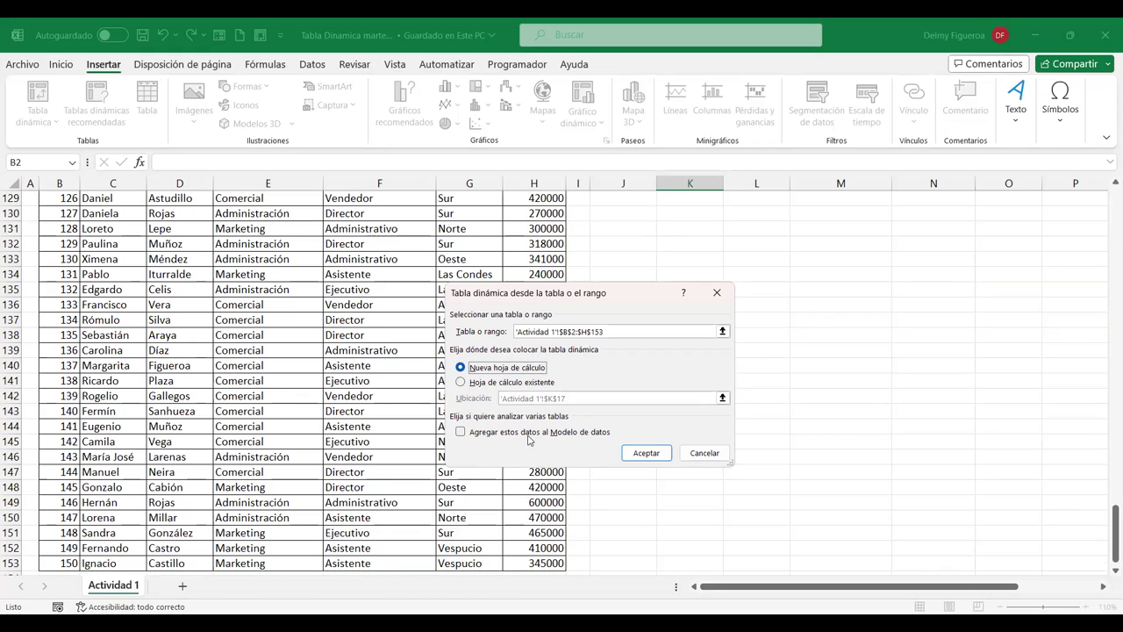
{"action": "left_click", "coordinate": [647, 453]}
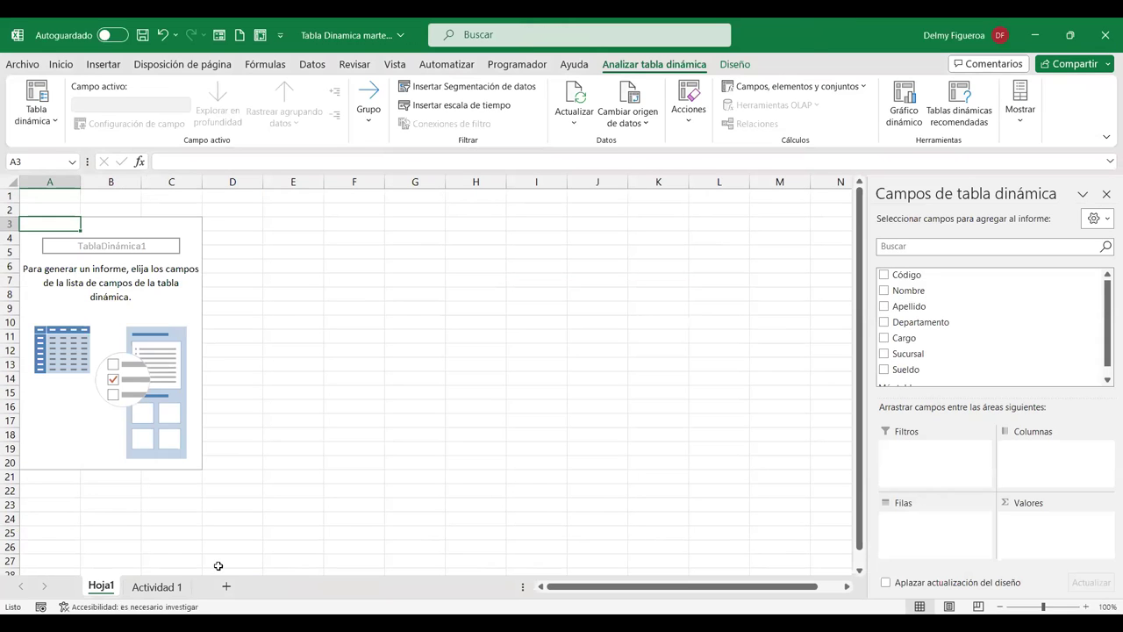
- Add Código as values and Departamento as row labels in the first pivot table
{"action": "left_click", "coordinate": [167, 590]}
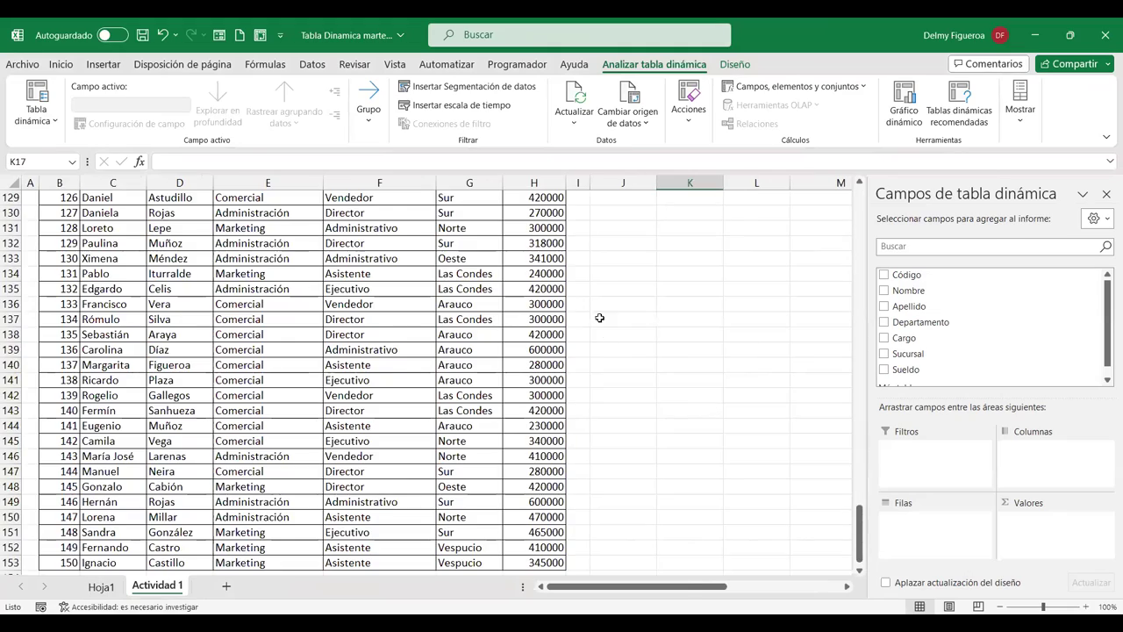
{"action": "scroll", "coordinate": [649, 379], "scroll_direction": "up", "scroll_amount": 15}
{"action": "scroll", "coordinate": [946, 336], "scroll_direction": "up", "scroll_amount": 10}
{"action": "scroll", "coordinate": [946, 336], "scroll_direction": "up", "scroll_amount": 8}
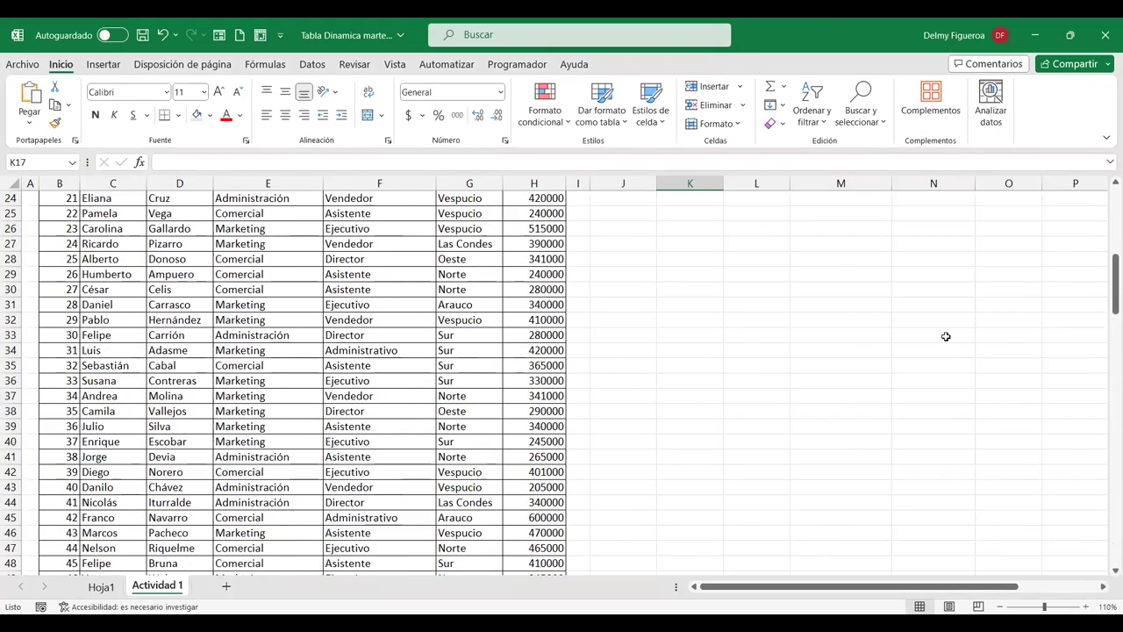
{"action": "scroll", "coordinate": [946, 336], "scroll_direction": "up", "scroll_amount": 8}
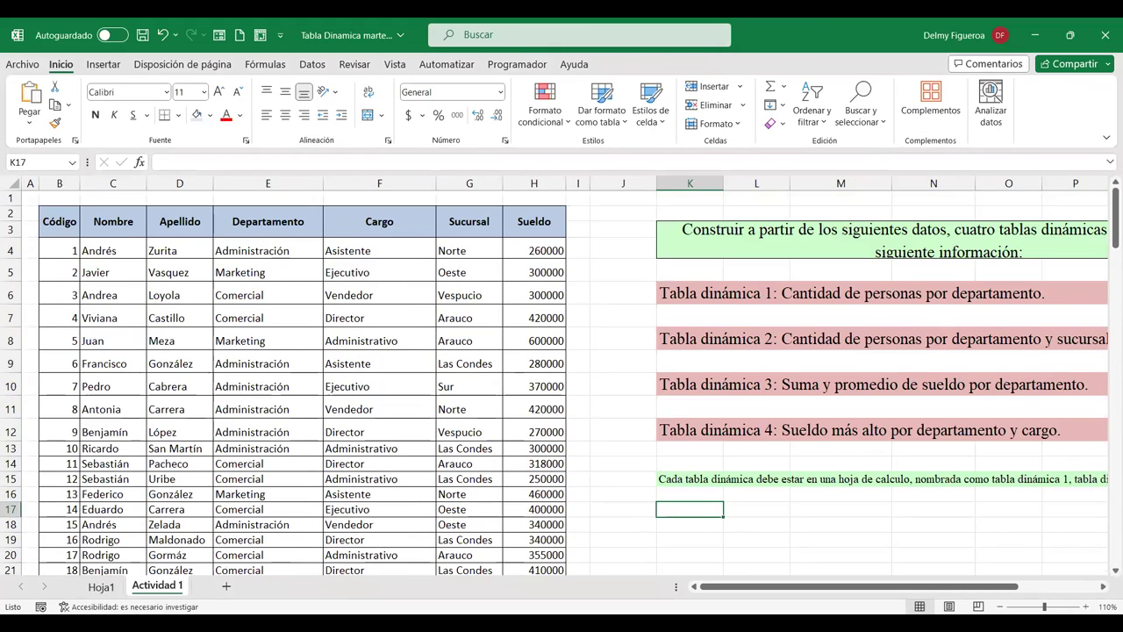
{"action": "left_click", "coordinate": [99, 586]}
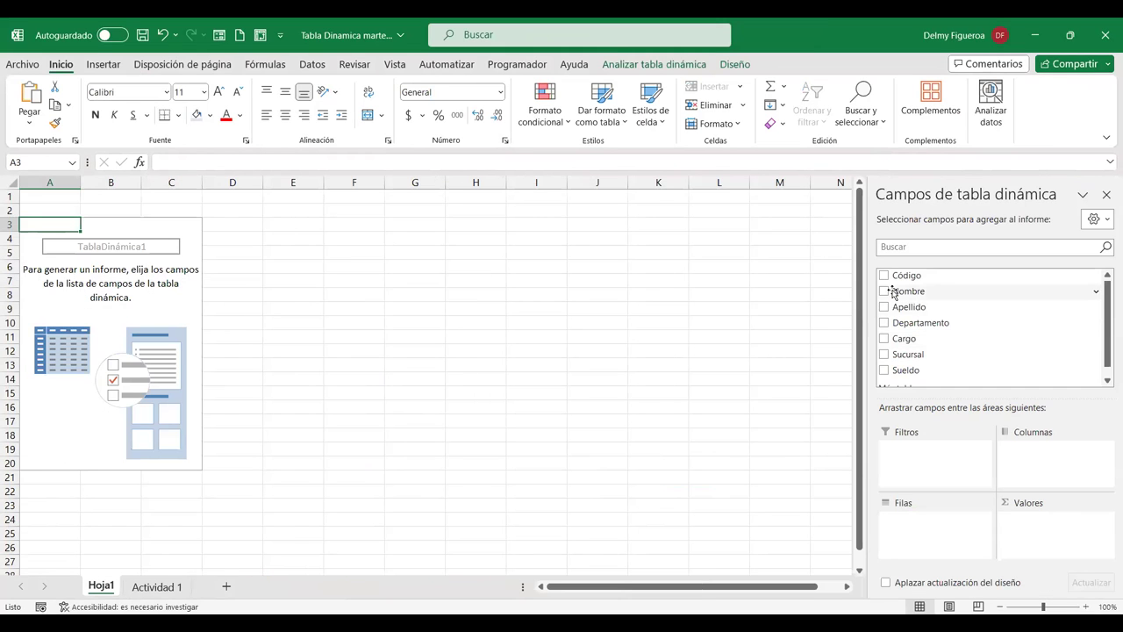
{"action": "left_click", "coordinate": [884, 274]}
{"action": "left_click", "coordinate": [884, 323]}
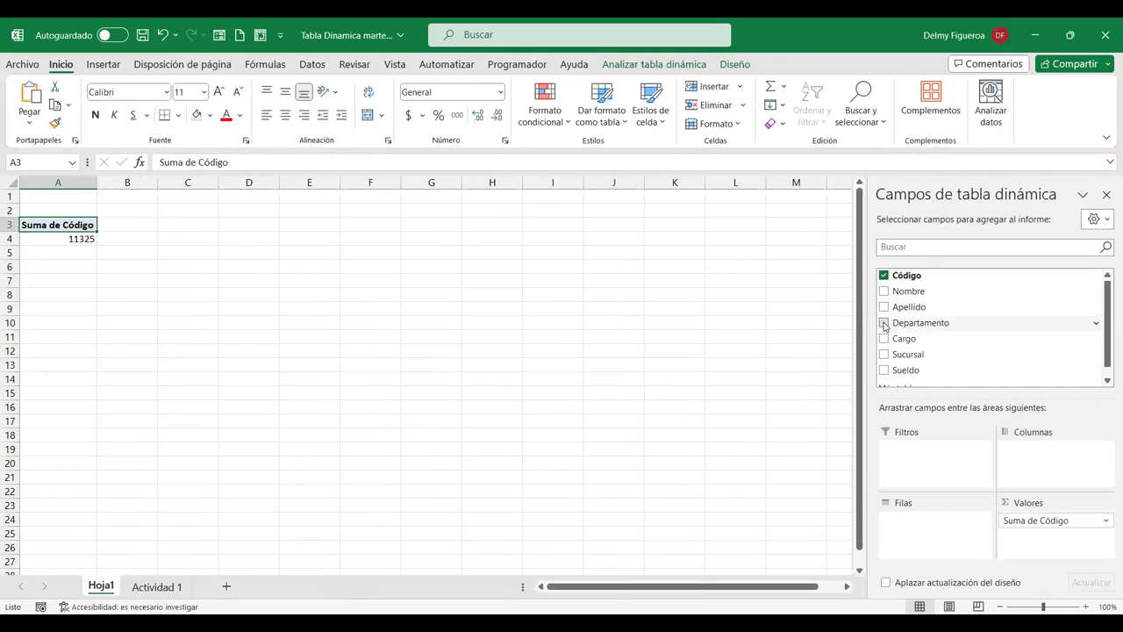
- Summarize Código by count (Recuento) instead of sum, then return to Actividad 1
{"action": "left_click", "coordinate": [1106, 521]}
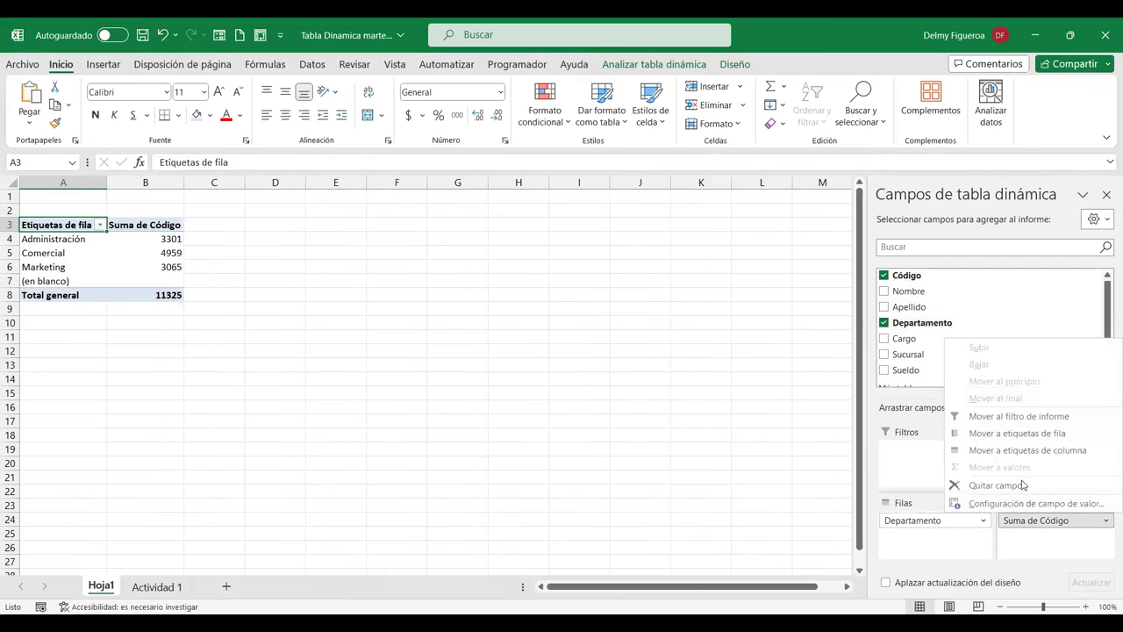
{"action": "left_click", "coordinate": [165, 237]}
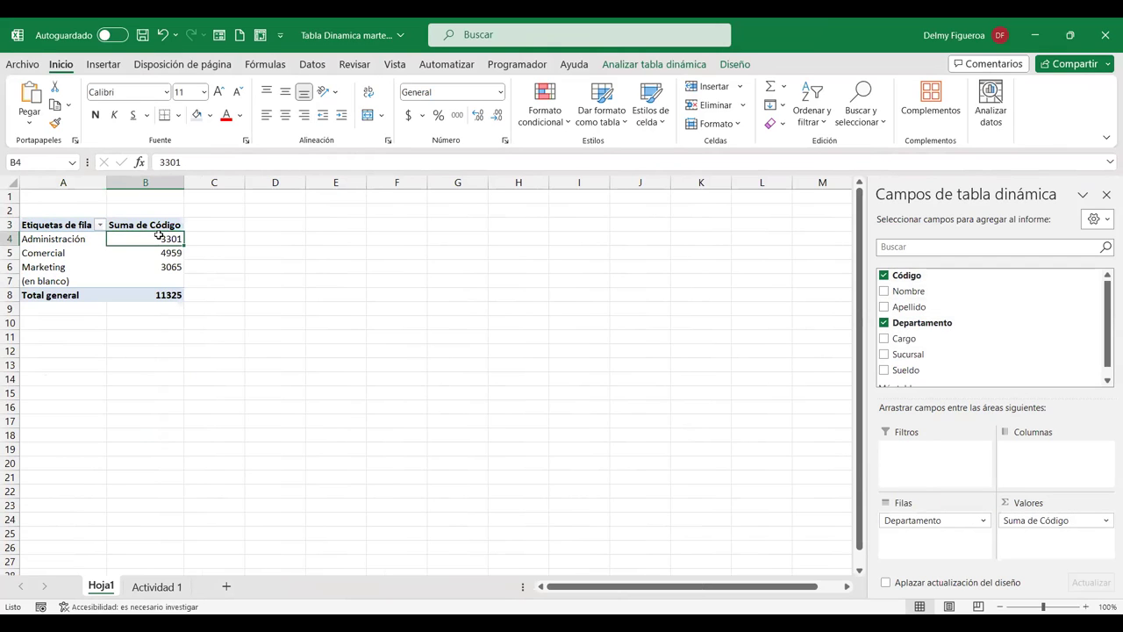
{"action": "right_click", "coordinate": [158, 237]}
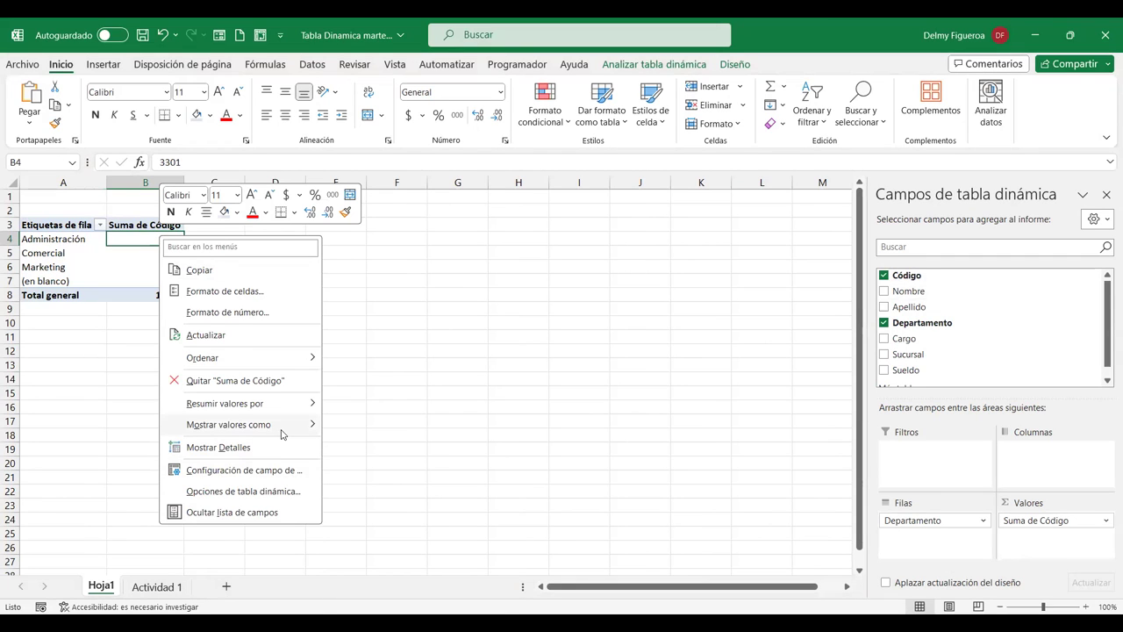
{"action": "mouse_move", "coordinate": [279, 430]}
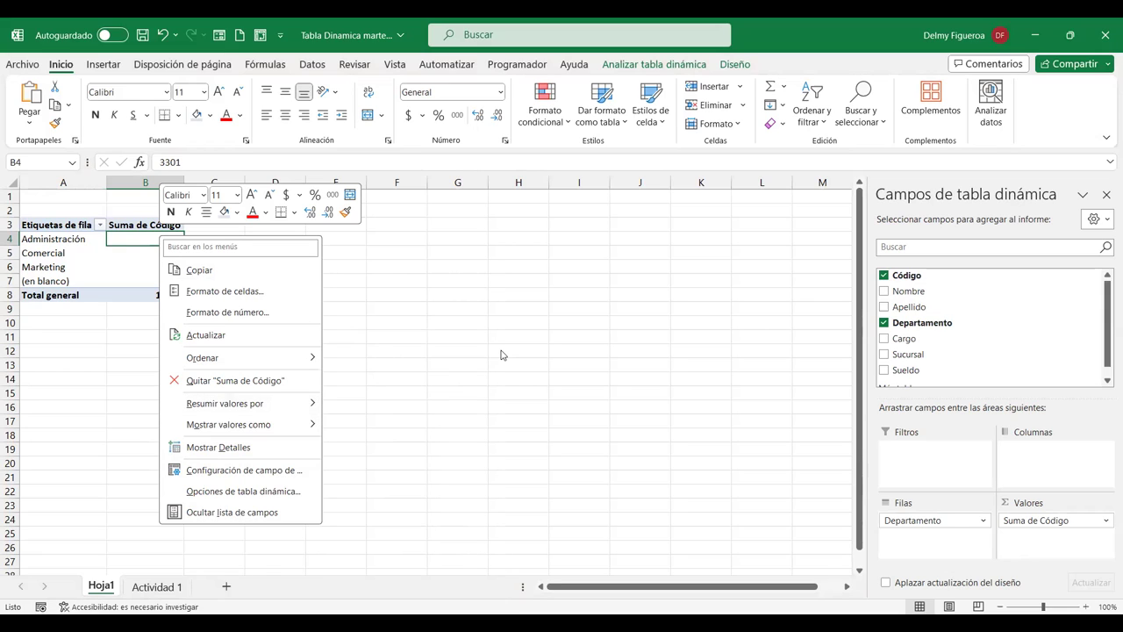
{"action": "left_click", "coordinate": [1105, 584]}
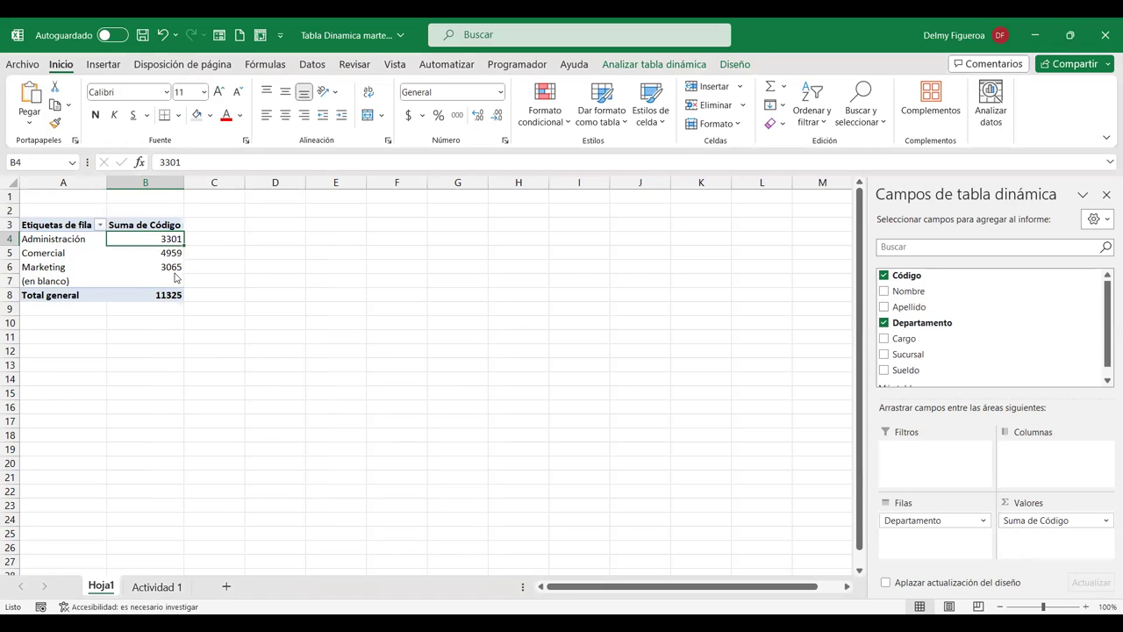
{"action": "right_click", "coordinate": [145, 238]}
{"action": "mouse_move", "coordinate": [230, 407]}
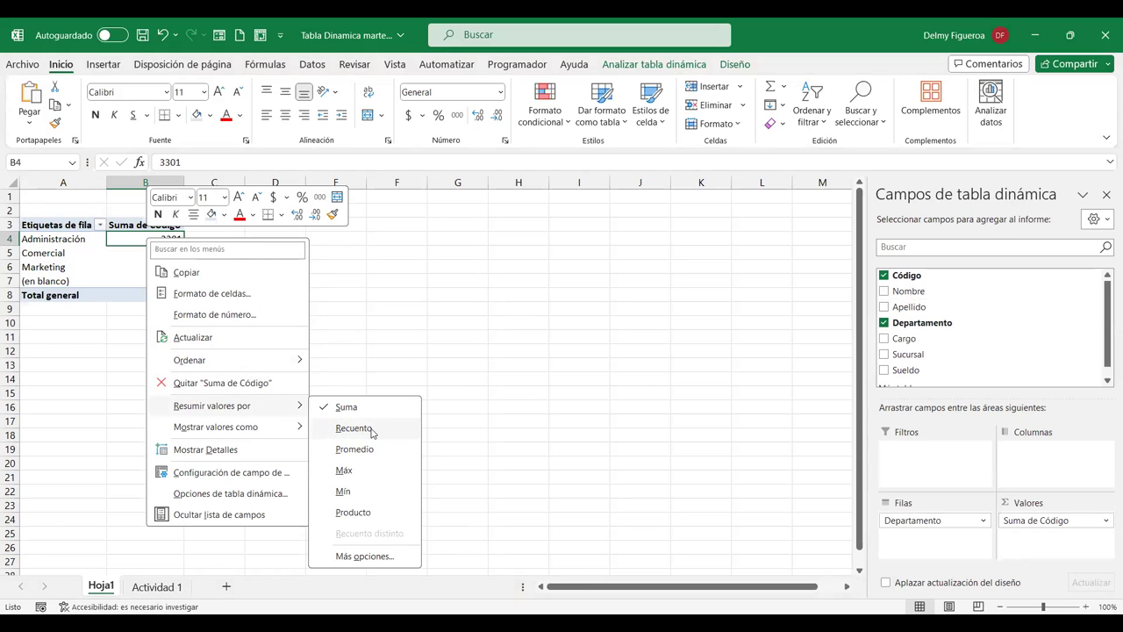
{"action": "left_click", "coordinate": [372, 430]}
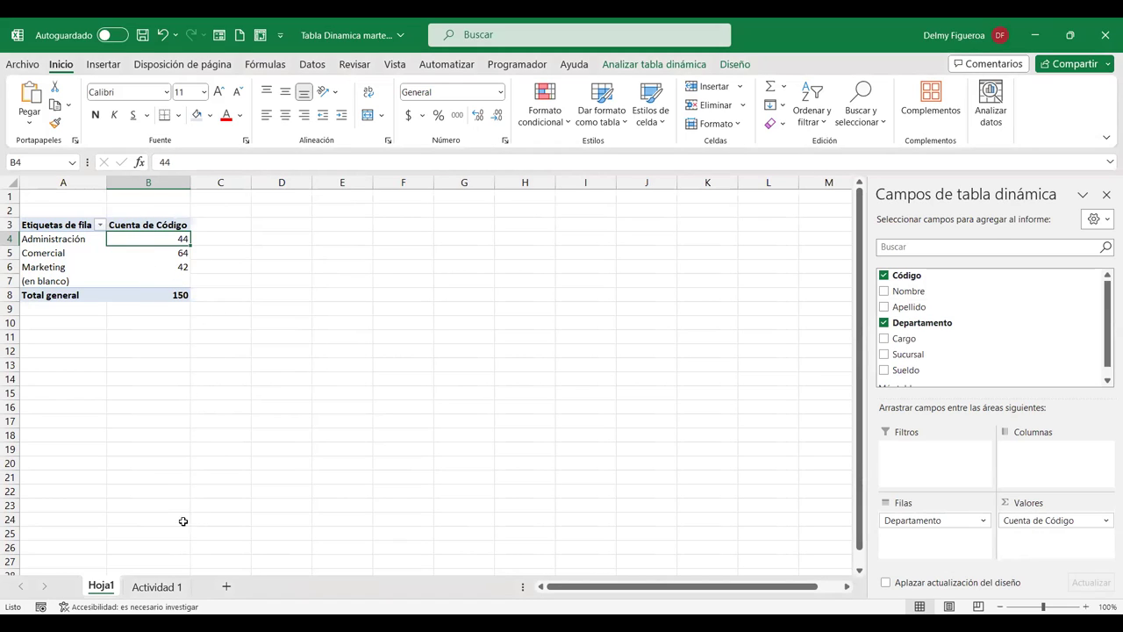
{"action": "left_click", "coordinate": [160, 587]}
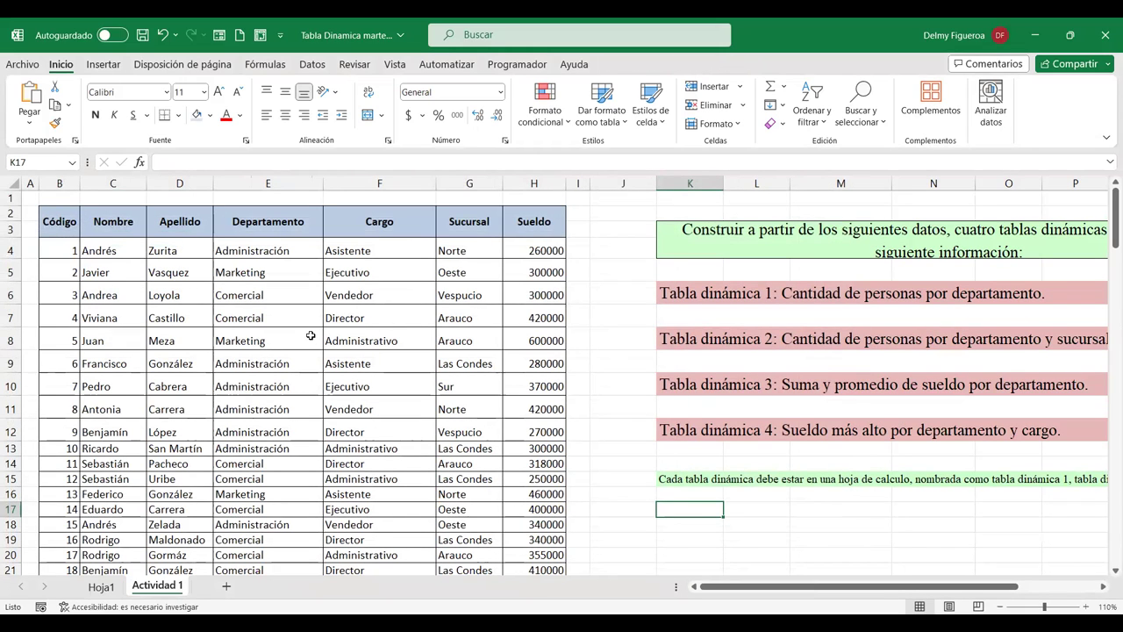
- Create a second pivot table from the Código-to-column-H data range at Hoja1!$A$12
{"action": "left_click", "coordinate": [104, 64]}
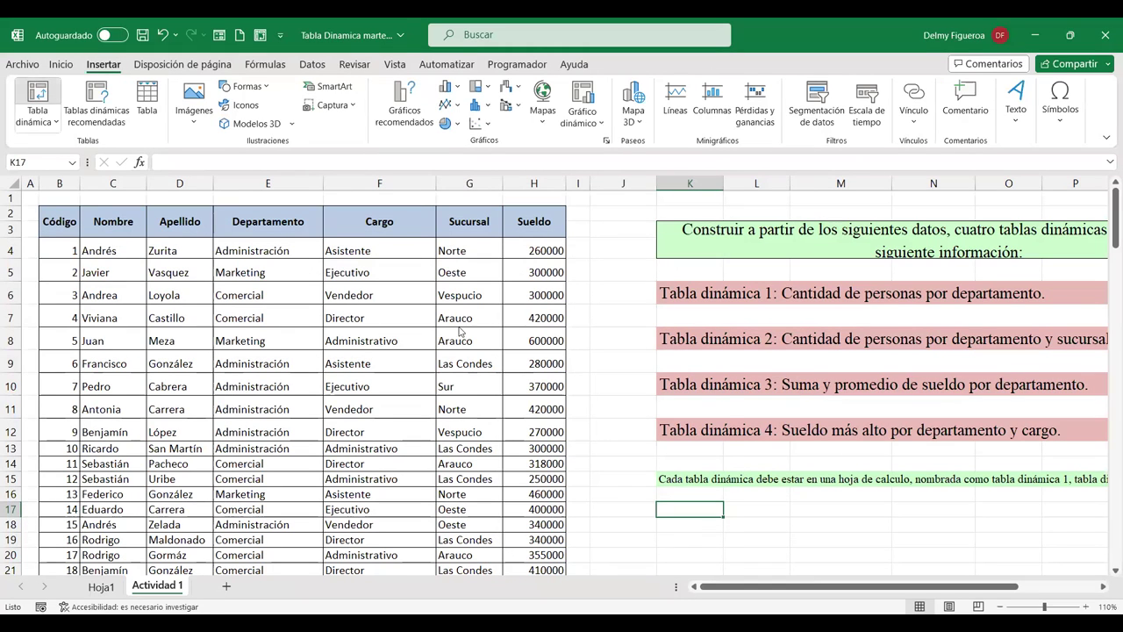
{"action": "key", "text": "alt+n+v"}
{"action": "left_click", "coordinate": [61, 215]}
{"action": "key", "text": "ctrl+shift+Right"}
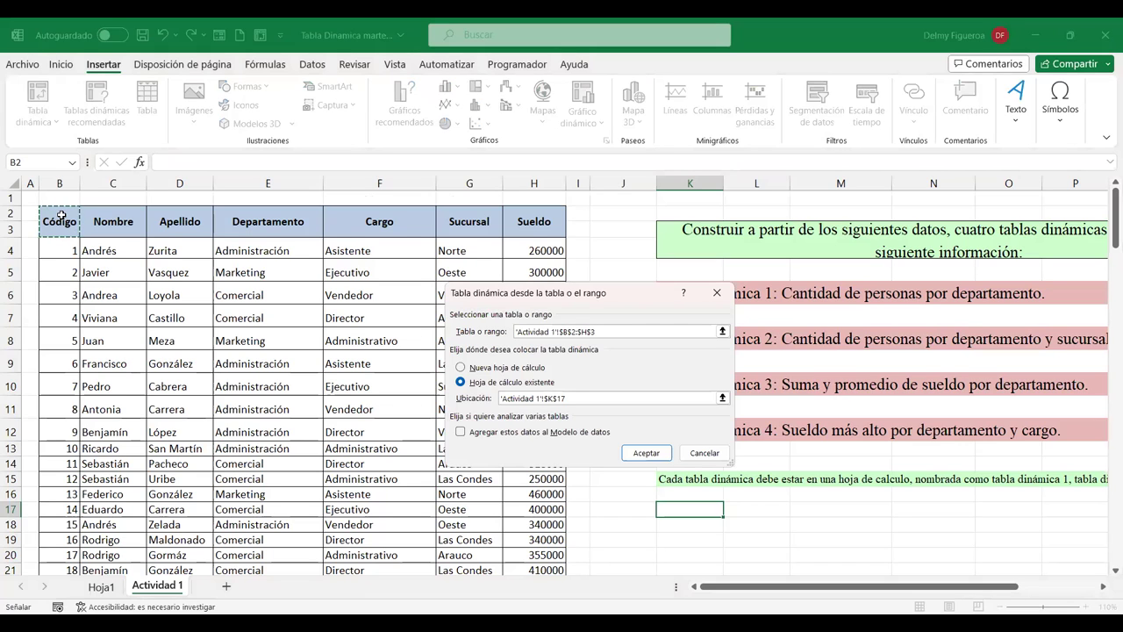
{"action": "key", "text": "ctrl+shift+Down"}
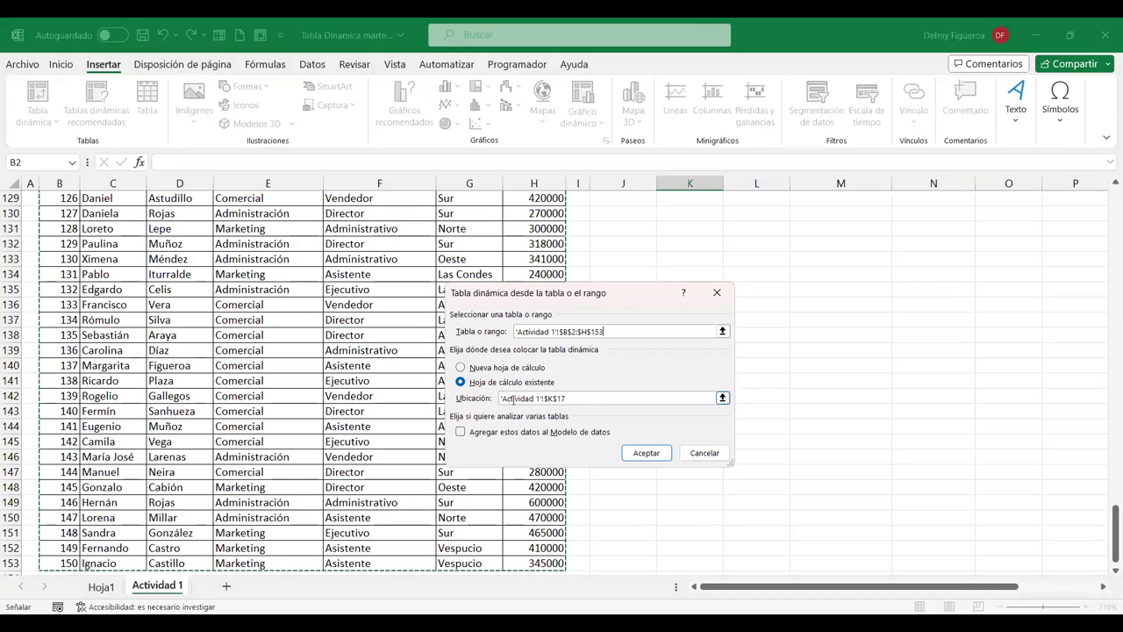
{"action": "left_click", "coordinate": [548, 397]}
{"action": "left_click_drag", "start_coordinate": [561, 398], "coordinate": [500, 397]}
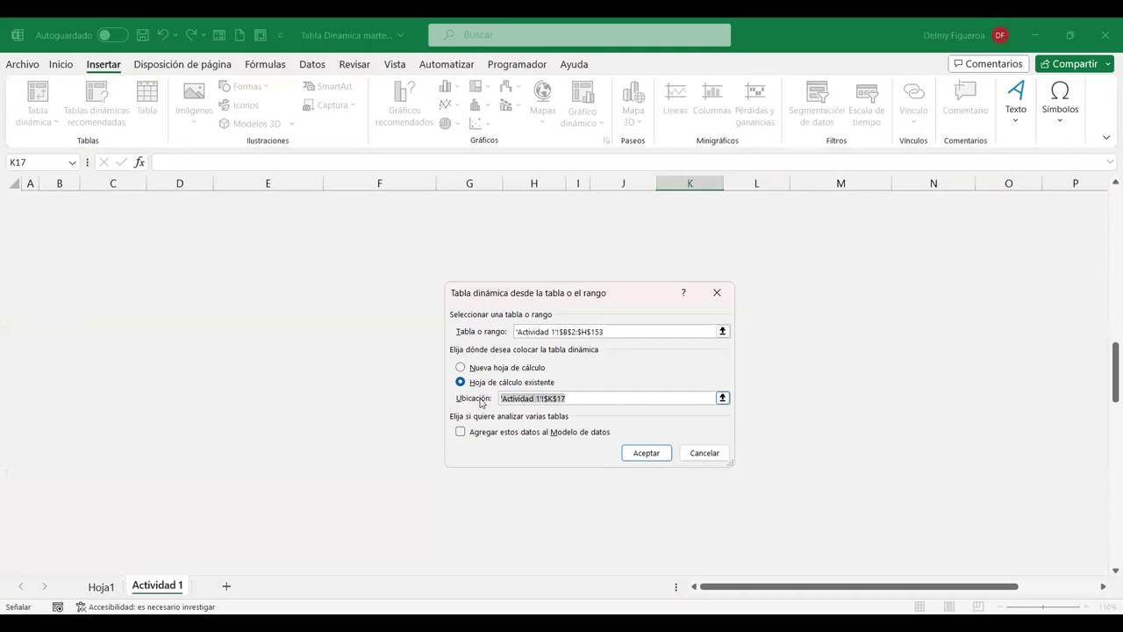
{"action": "key", "text": "BackSpace"}
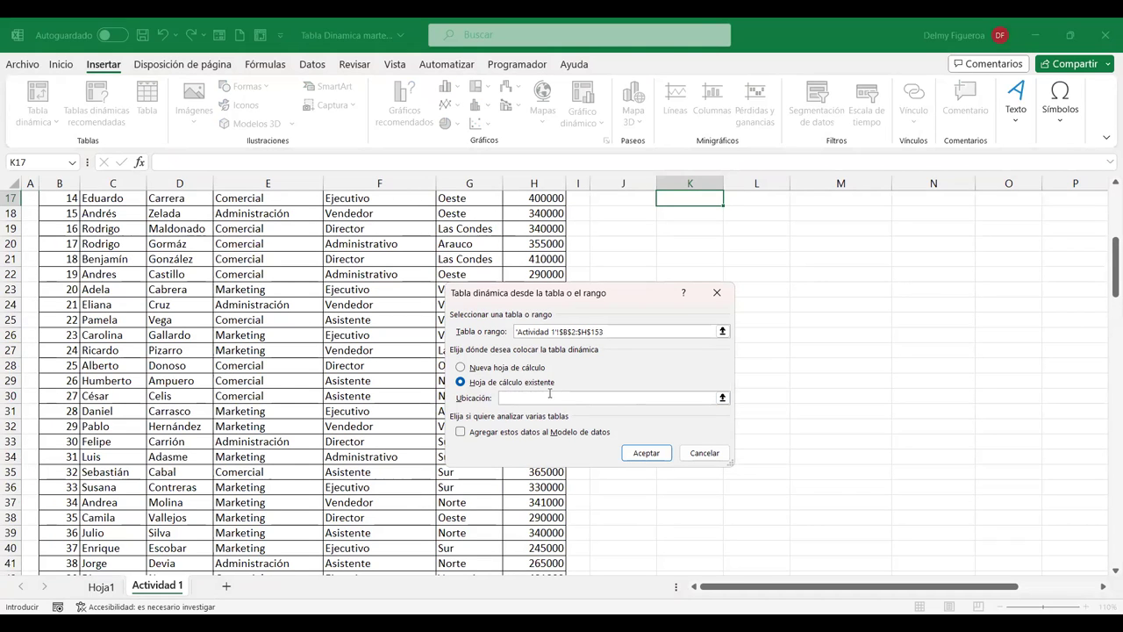
{"action": "left_click", "coordinate": [113, 588]}
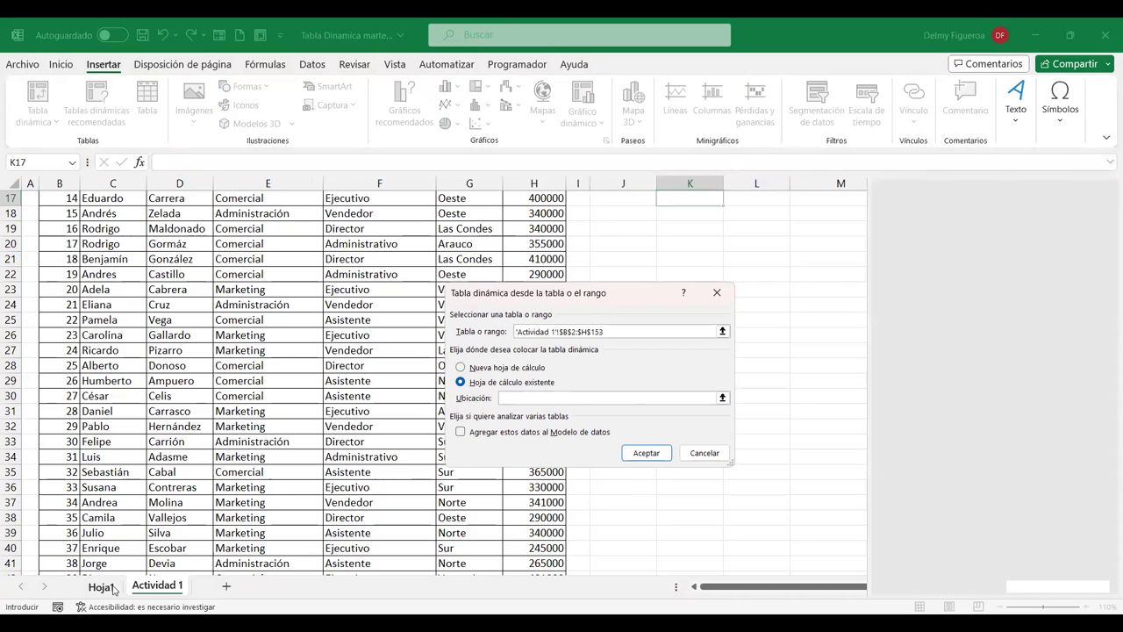
{"action": "left_click", "coordinate": [53, 351]}
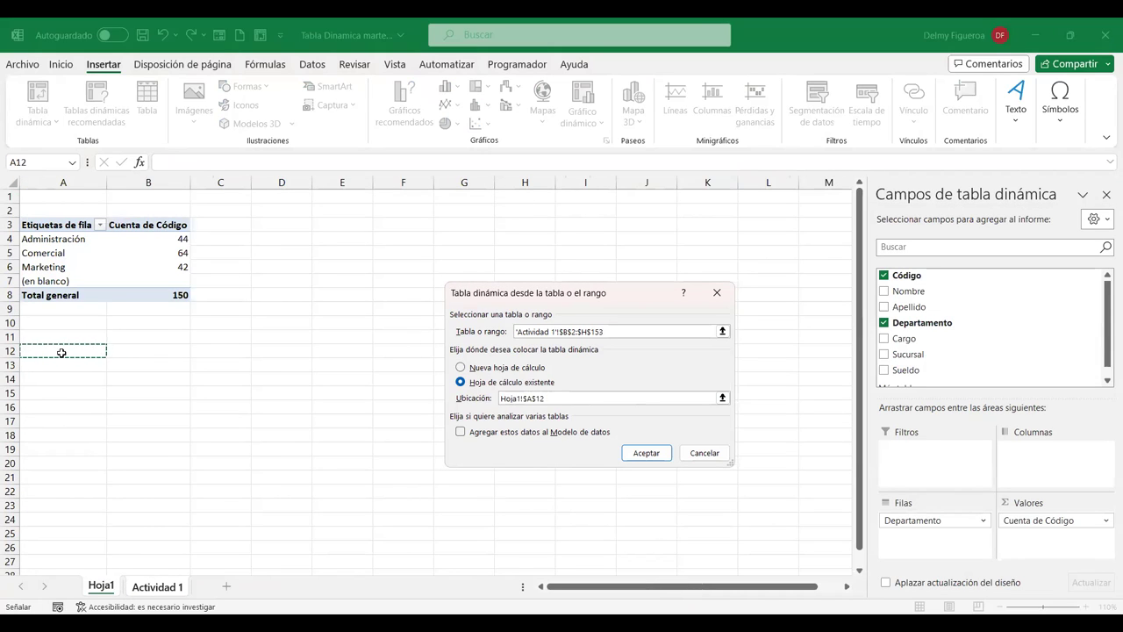
{"action": "left_click", "coordinate": [654, 456]}
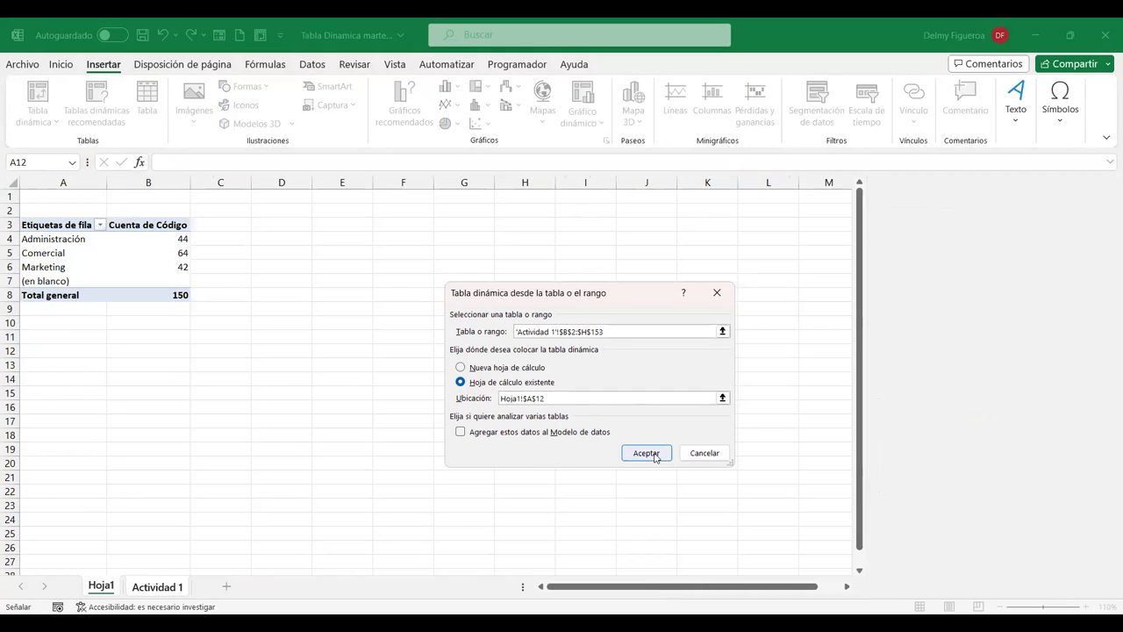
- Add Código as values with Departamento and Sucursal as rows in the second pivot
{"action": "left_click", "coordinate": [160, 586]}
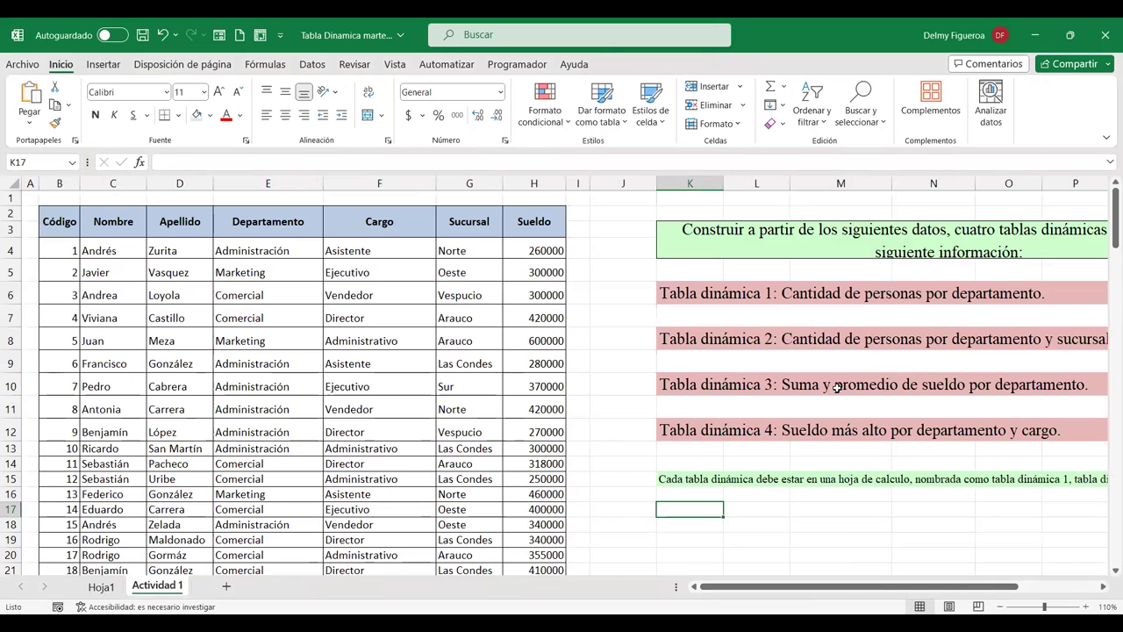
{"action": "left_click", "coordinate": [101, 586]}
{"action": "left_click", "coordinate": [884, 275]}
{"action": "left_click", "coordinate": [884, 322]}
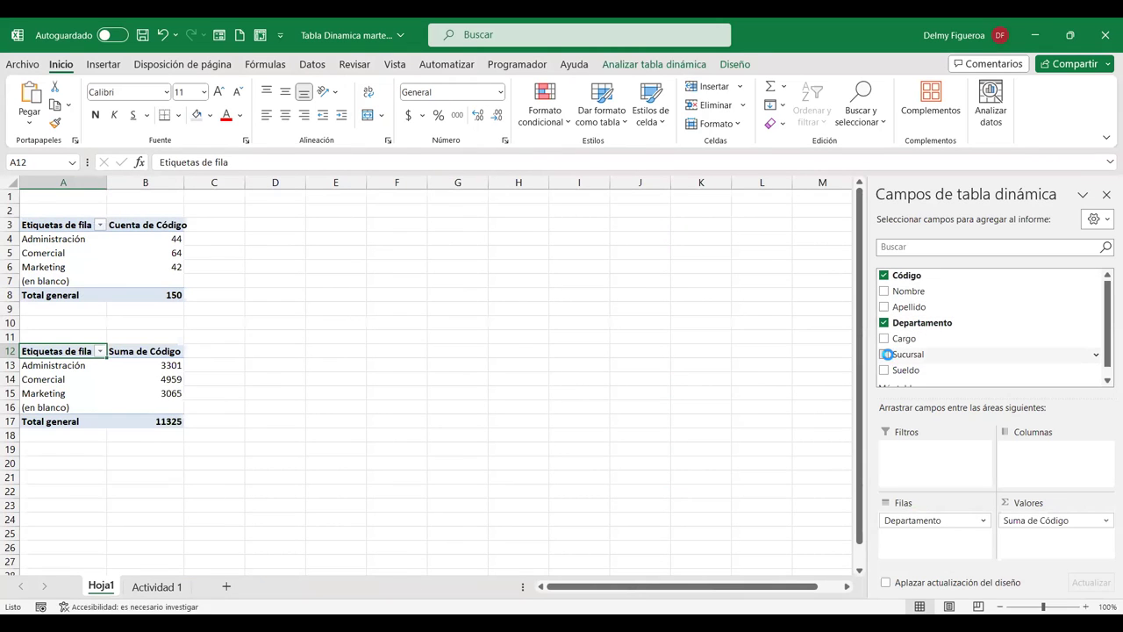
{"action": "left_click", "coordinate": [883, 354]}
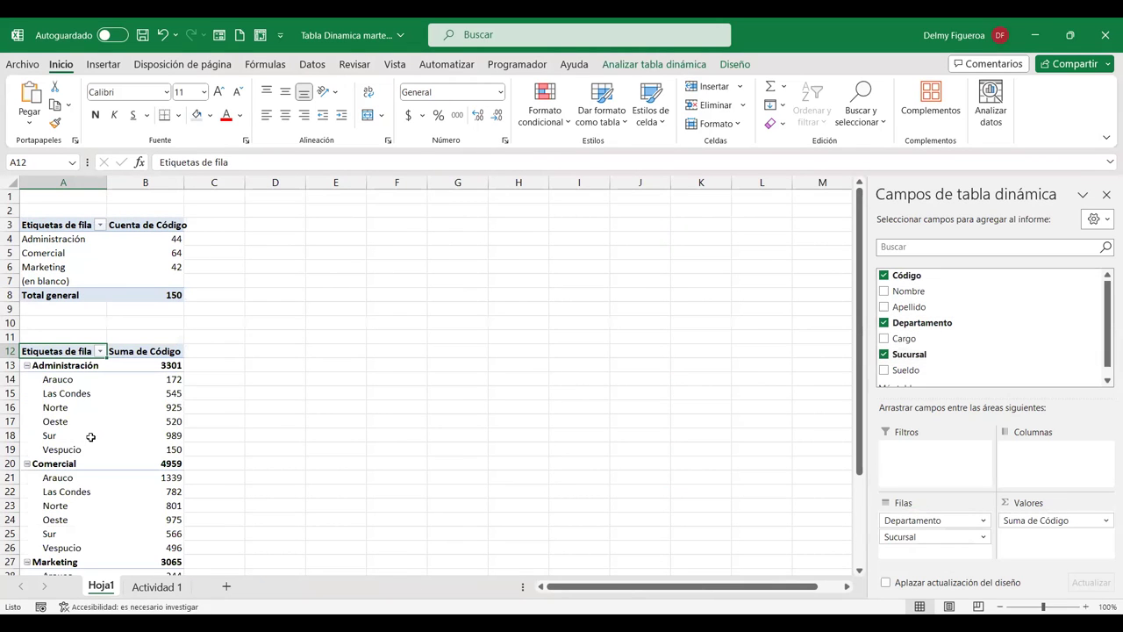
- Change the Código values from sum to count and return to Actividad 1
{"action": "right_click", "coordinate": [143, 365]}
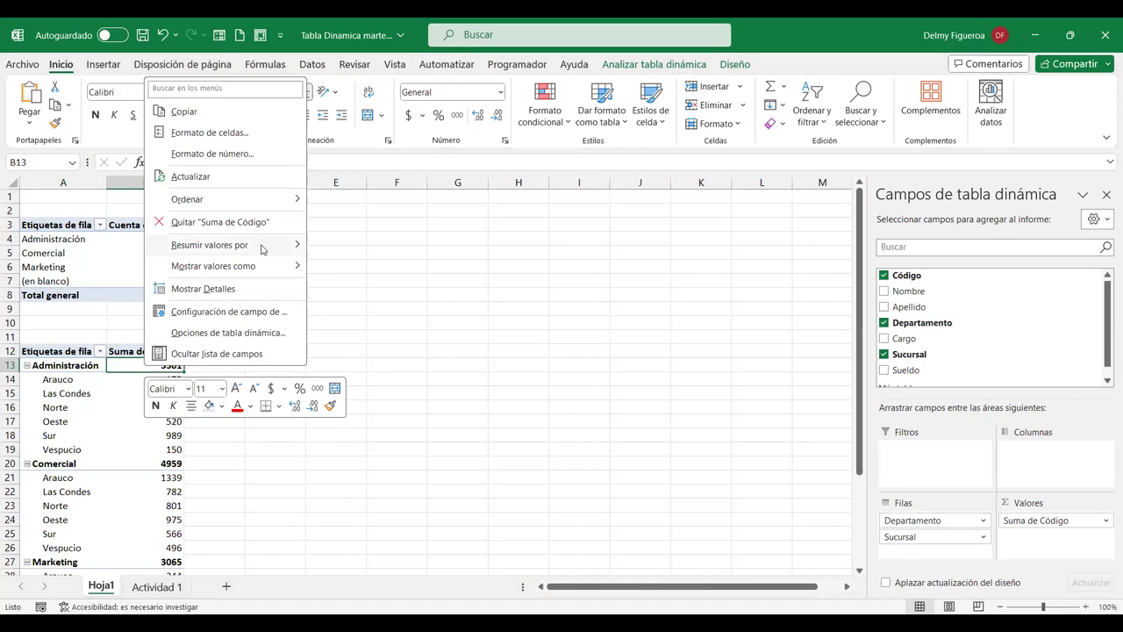
{"action": "mouse_move", "coordinate": [263, 245]}
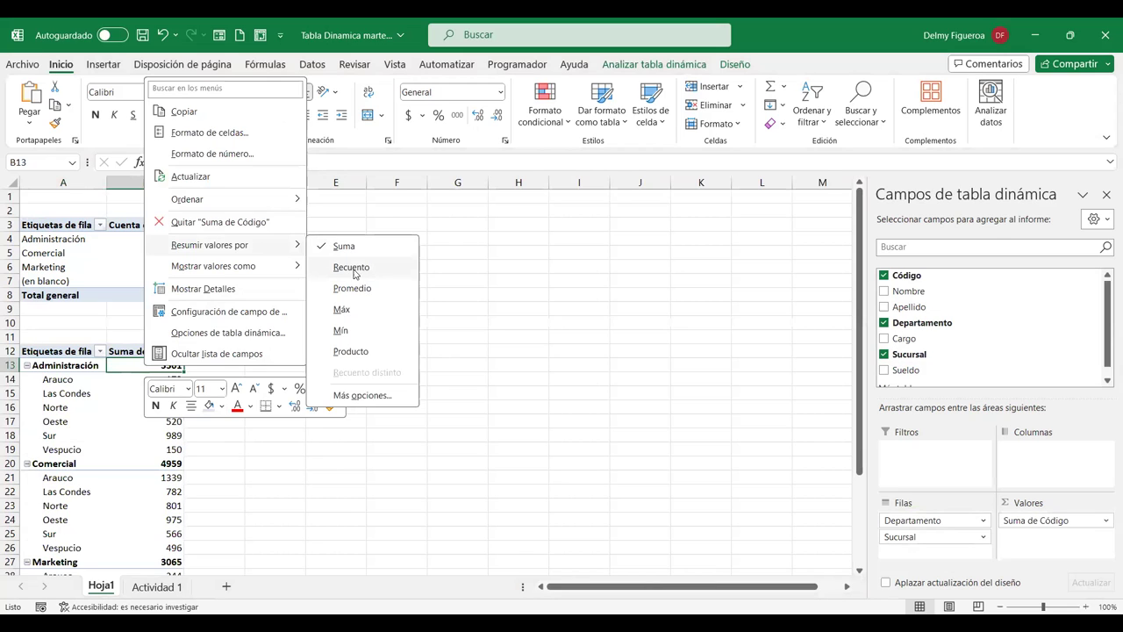
{"action": "left_click", "coordinate": [352, 268]}
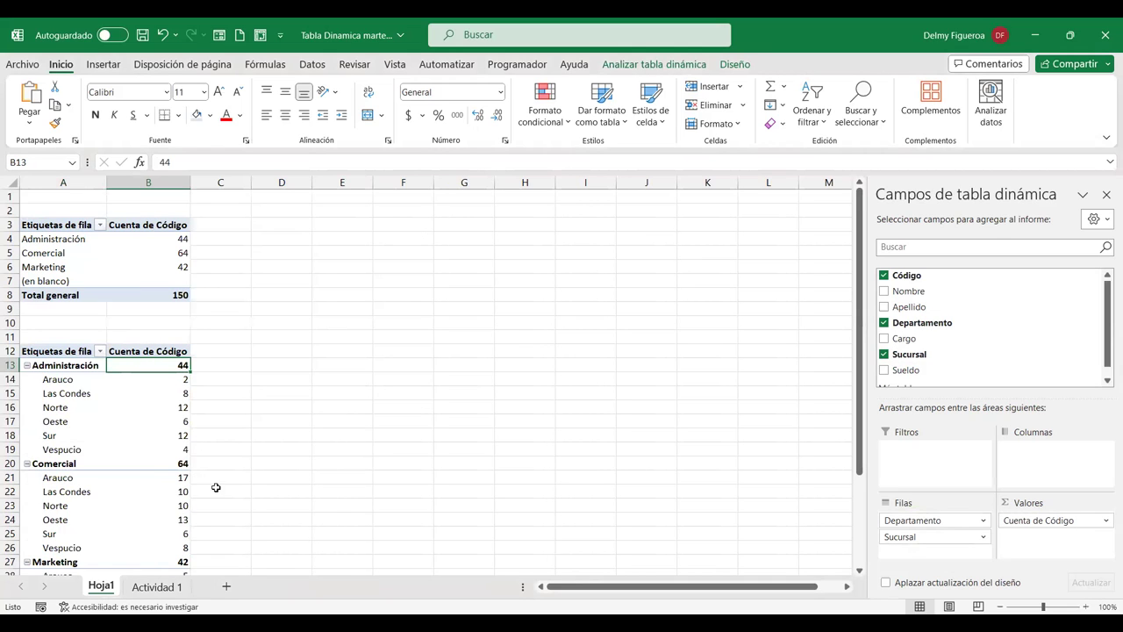
{"action": "left_click", "coordinate": [154, 587]}
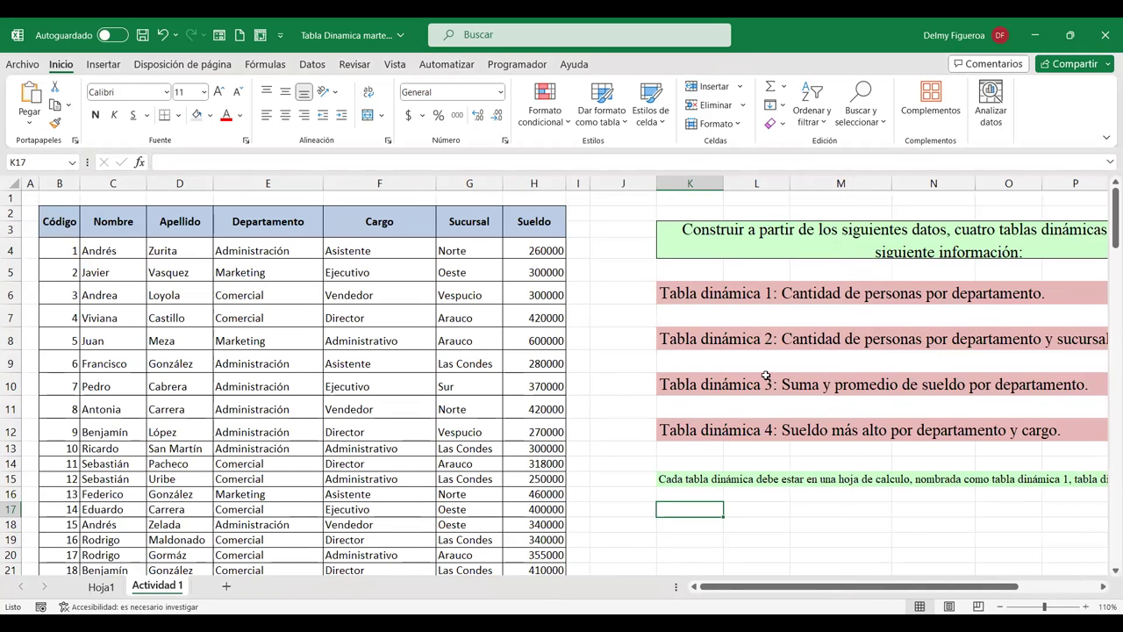
- Create a third pivot table from range B2:H153 placed at Hoja1 cell F3
{"action": "left_click", "coordinate": [105, 67]}
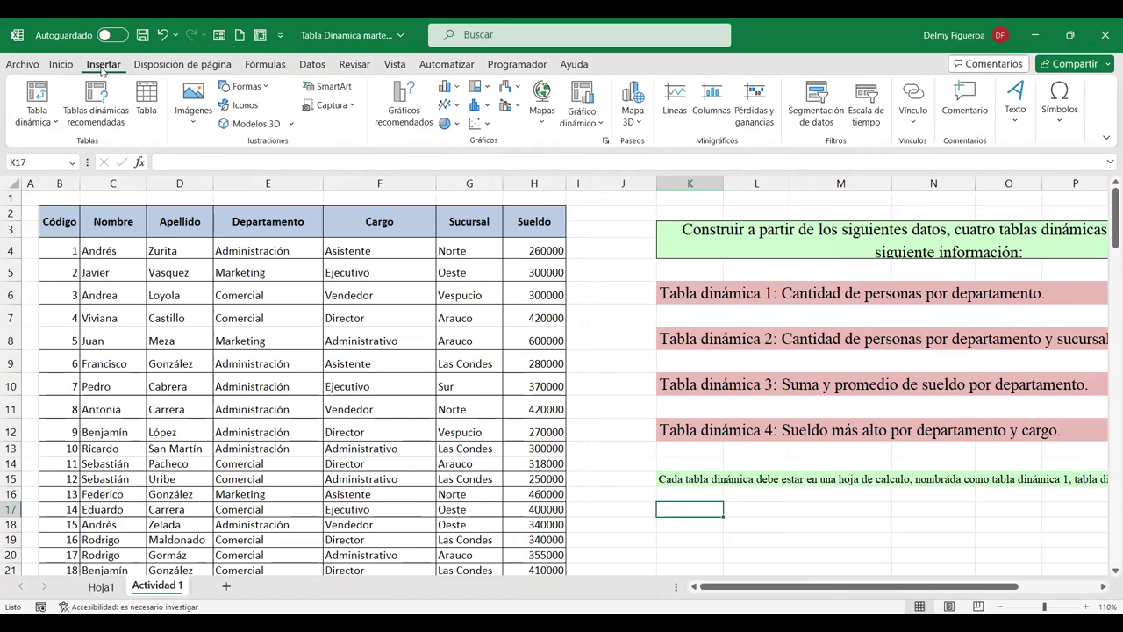
{"action": "left_click", "coordinate": [37, 96]}
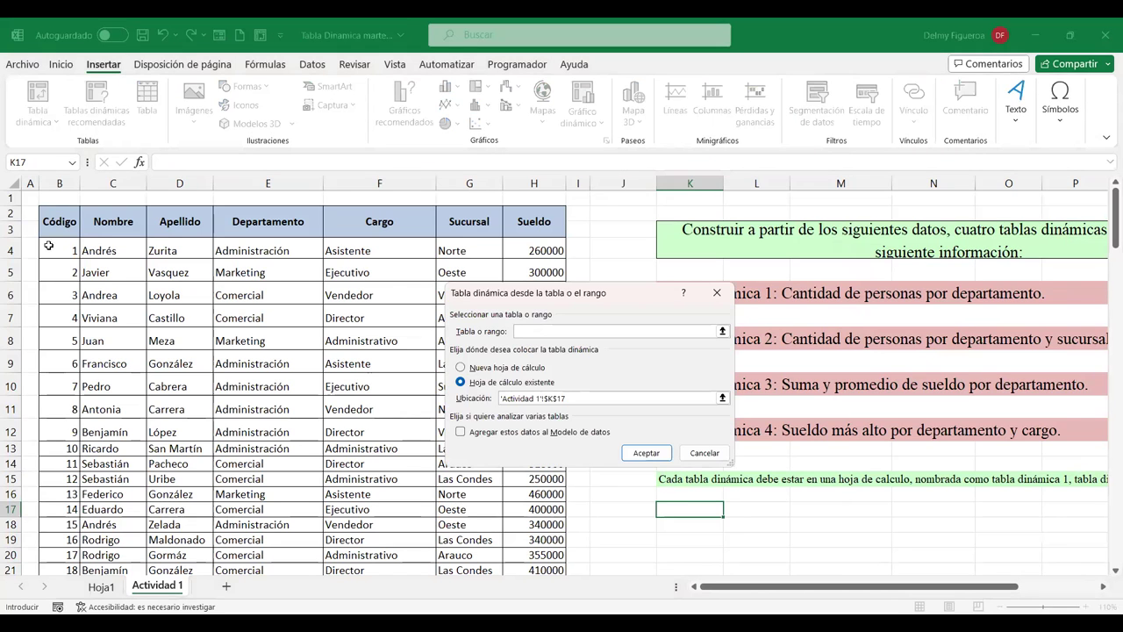
{"action": "left_click", "coordinate": [58, 219]}
{"action": "key", "text": "ctrl+shift+Right"}
{"action": "key", "text": "ctrl+shift+Down"}
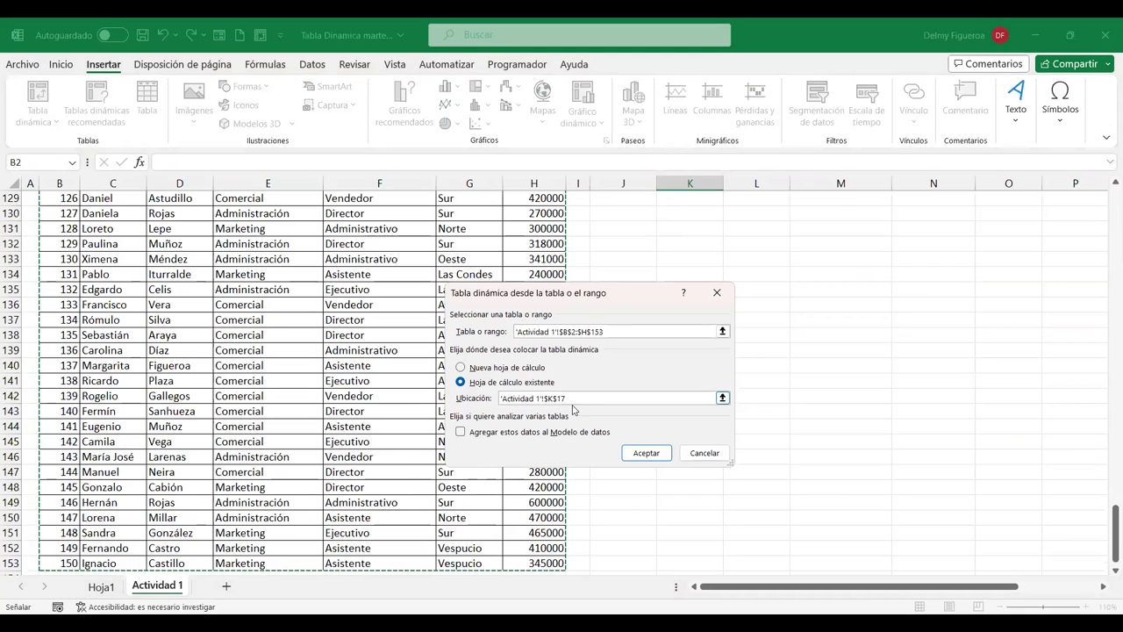
{"action": "key", "text": "Tab"}
{"action": "key", "text": "BackSpace"}
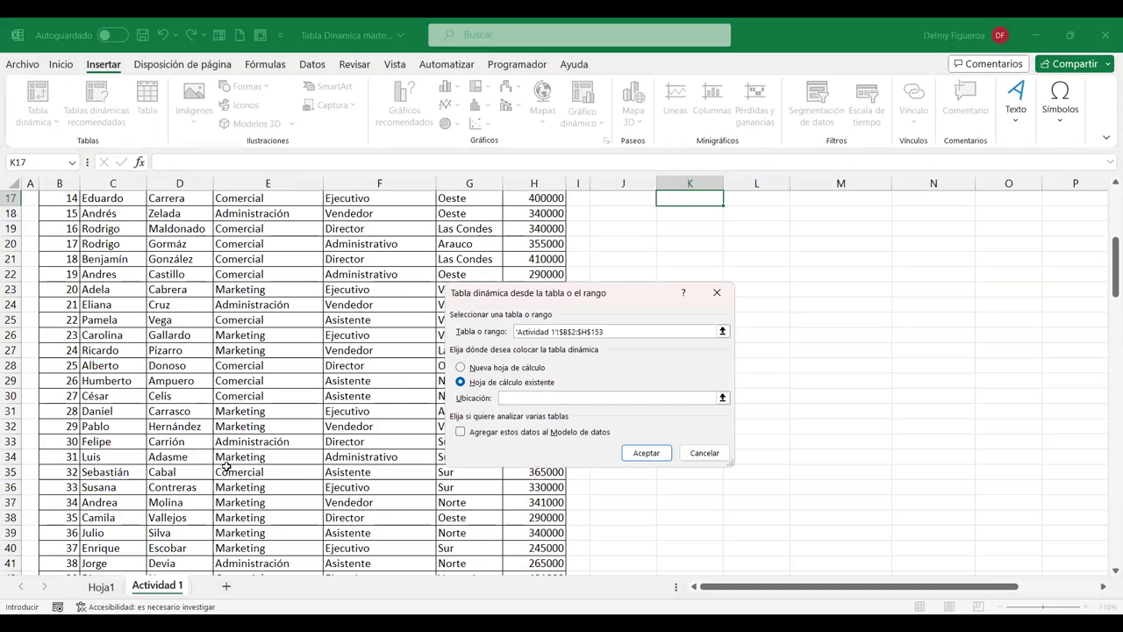
{"action": "left_click", "coordinate": [101, 586]}
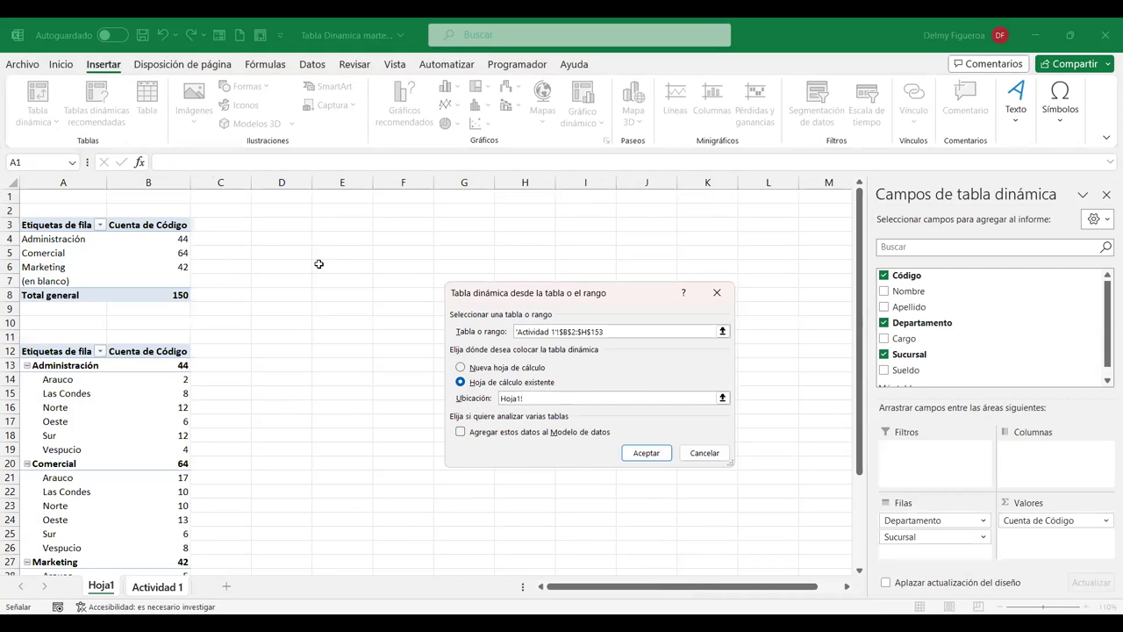
{"action": "left_click", "coordinate": [392, 224]}
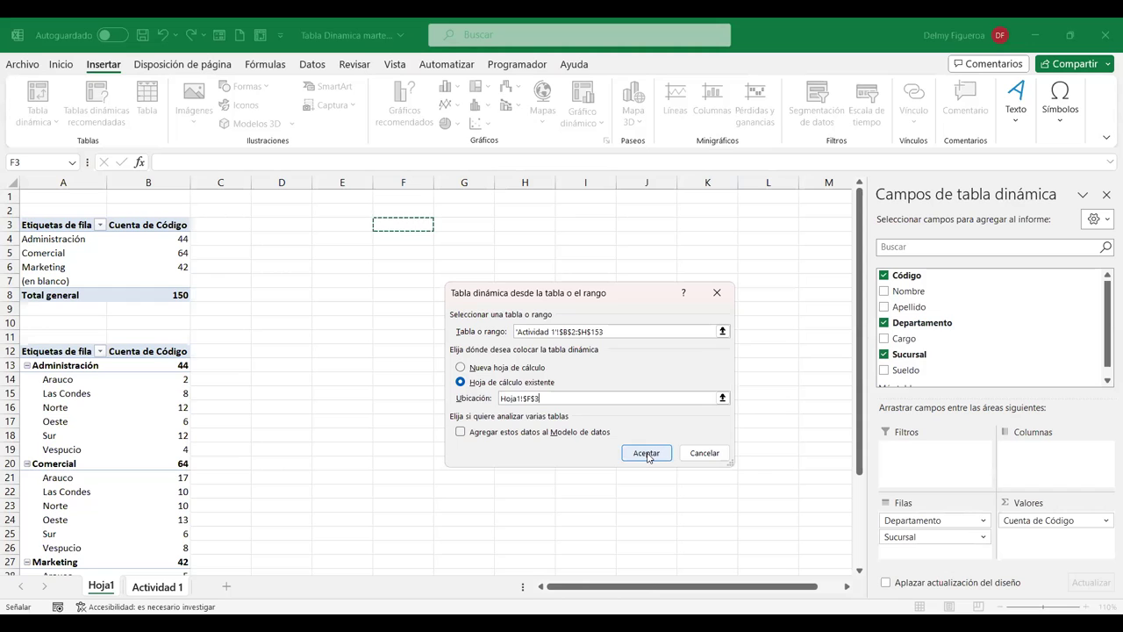
{"action": "left_click", "coordinate": [646, 453]}
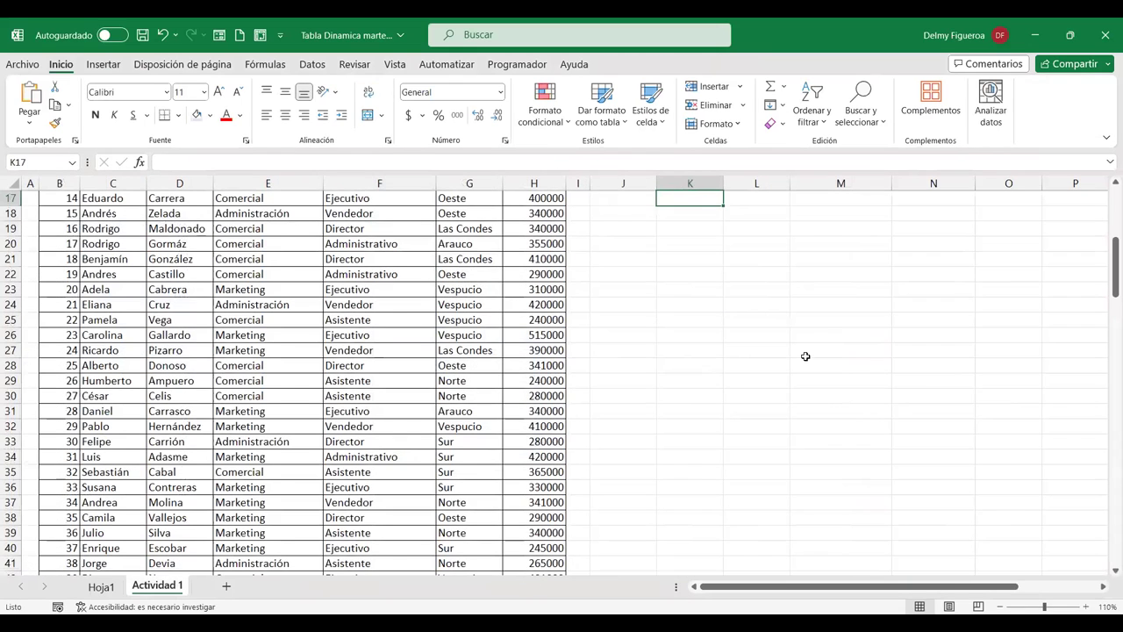
{"action": "scroll", "coordinate": [806, 356], "scroll_direction": "up", "scroll_amount": 5}
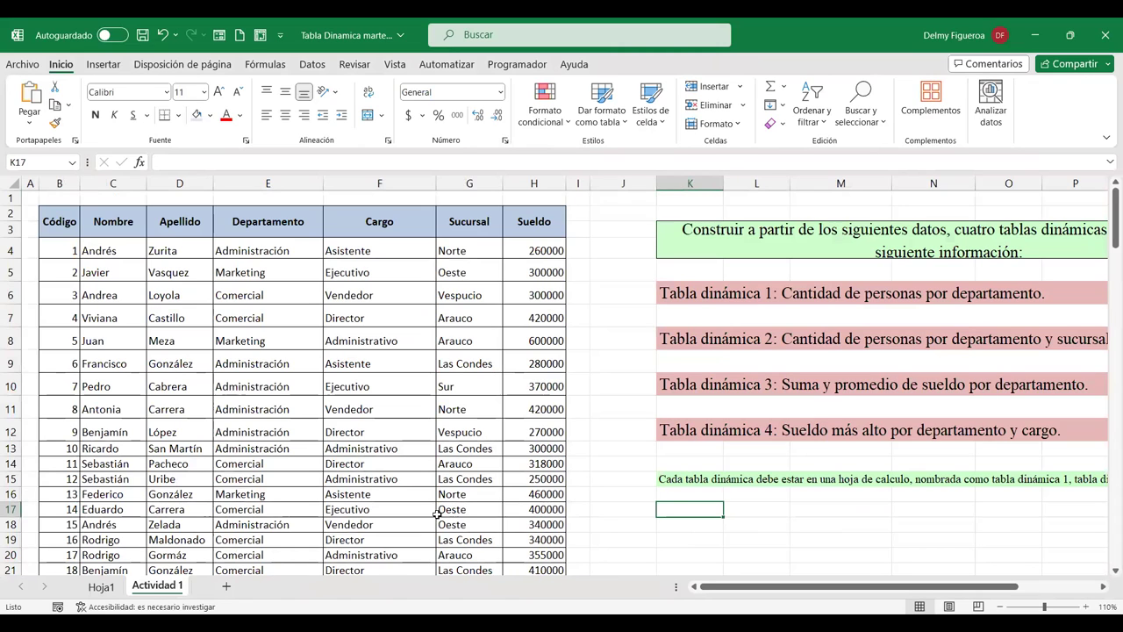
{"action": "left_click", "coordinate": [101, 586]}
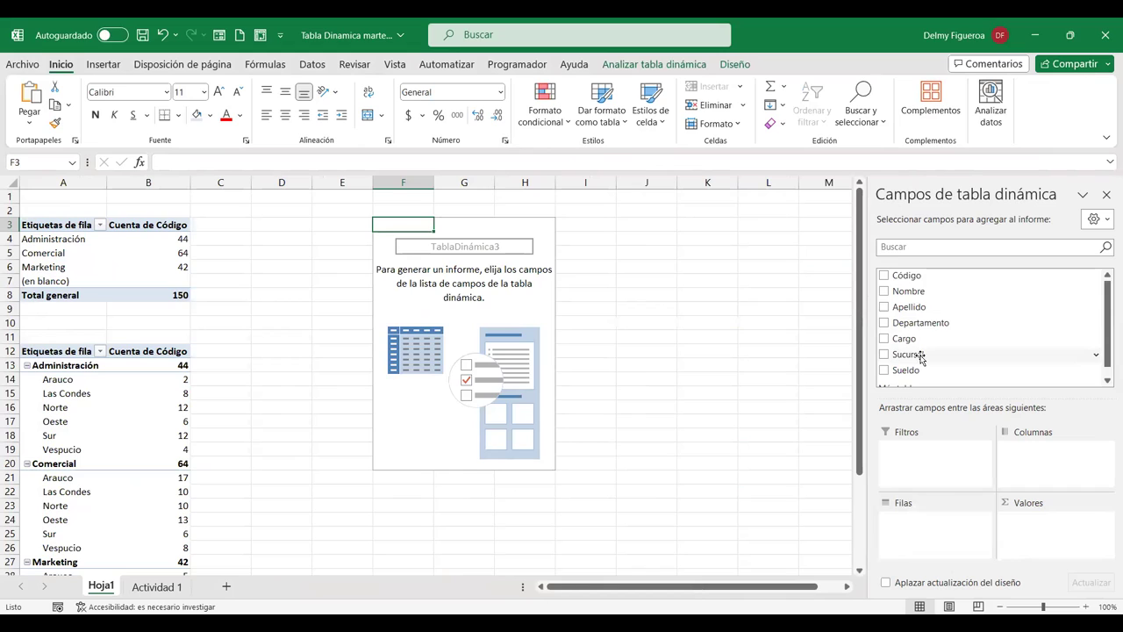
- Add Sueldo twice as values and Departamento as rows in the third pivot
{"action": "left_click", "coordinate": [884, 370]}
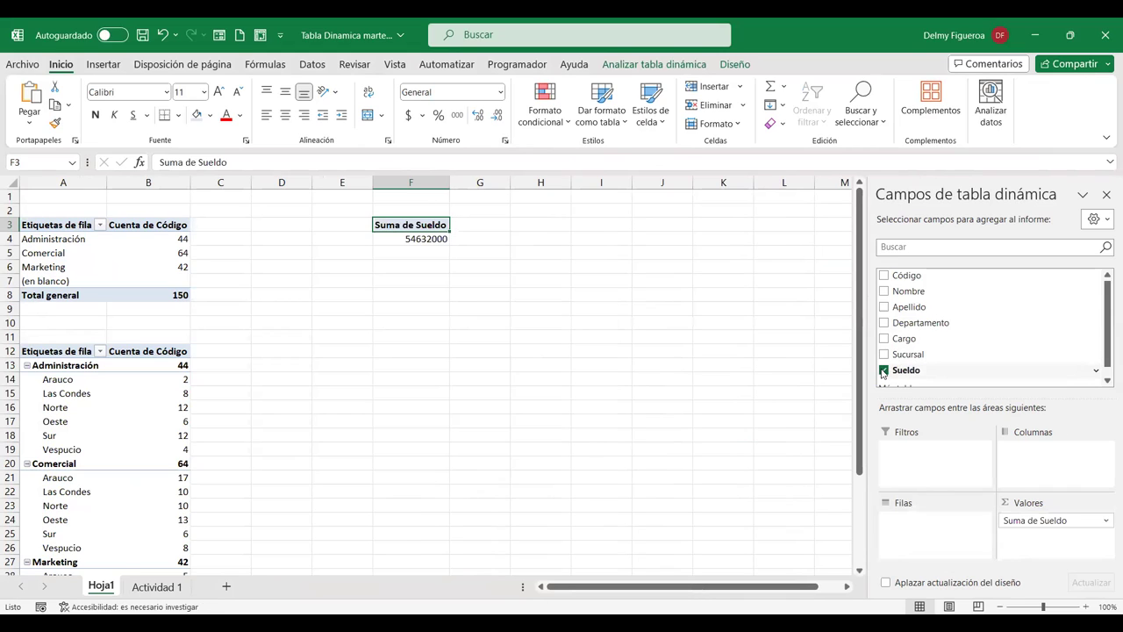
{"action": "mouse_move", "coordinate": [921, 370]}
{"action": "left_mouse_down"}
{"action": "mouse_move", "coordinate": [1049, 550]}
{"action": "mouse_move", "coordinate": [1046, 527]}
{"action": "left_mouse_up"}
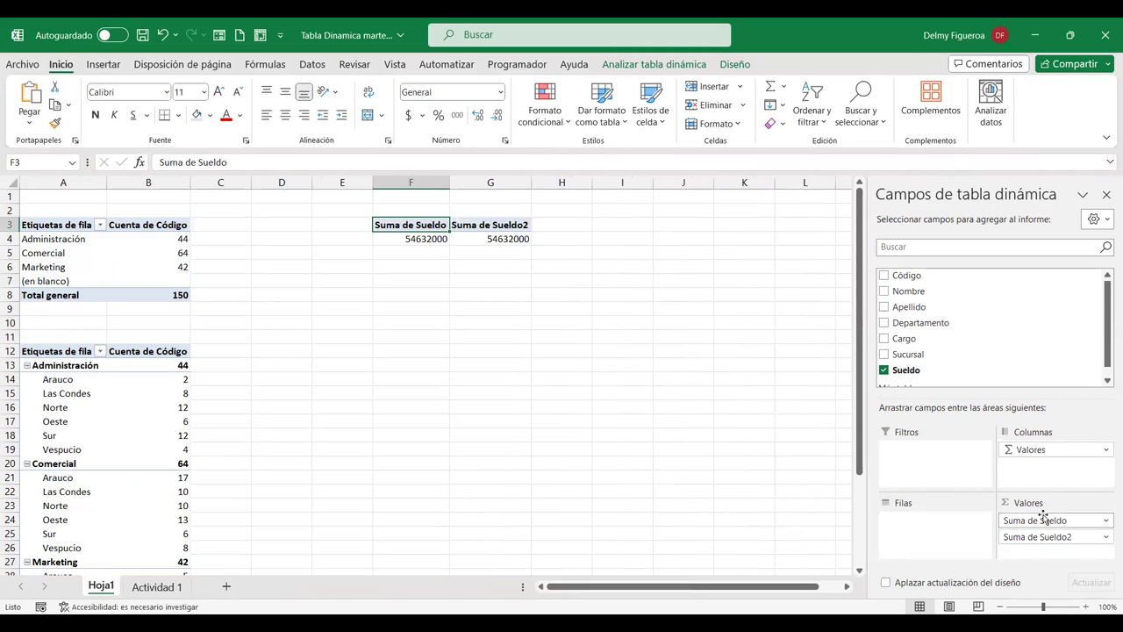
{"action": "left_click", "coordinate": [884, 323]}
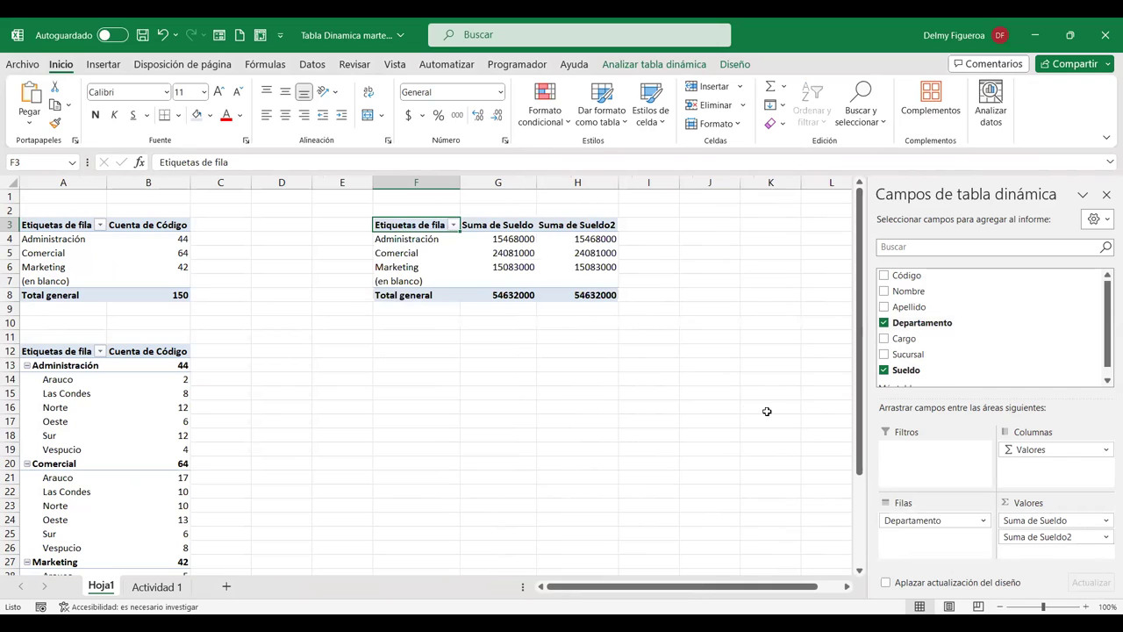
- Summarize the Suma de Sueldo2 column by average (Promedio) instead of sum
{"action": "left_click", "coordinate": [593, 225]}
{"action": "right_click", "coordinate": [593, 225]}
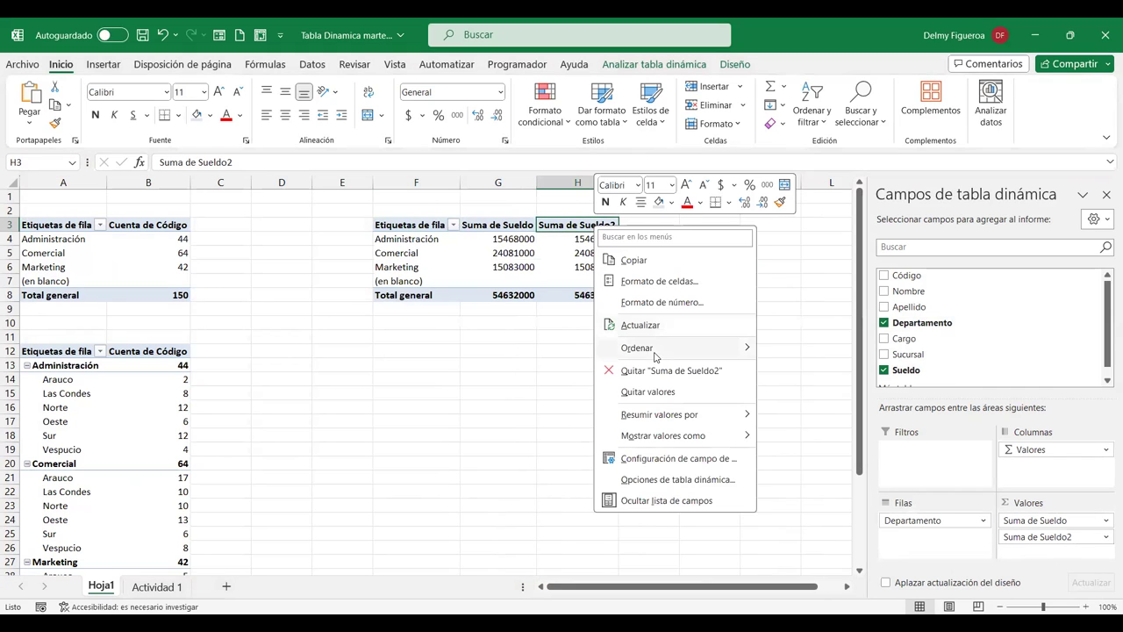
{"action": "mouse_move", "coordinate": [664, 417]}
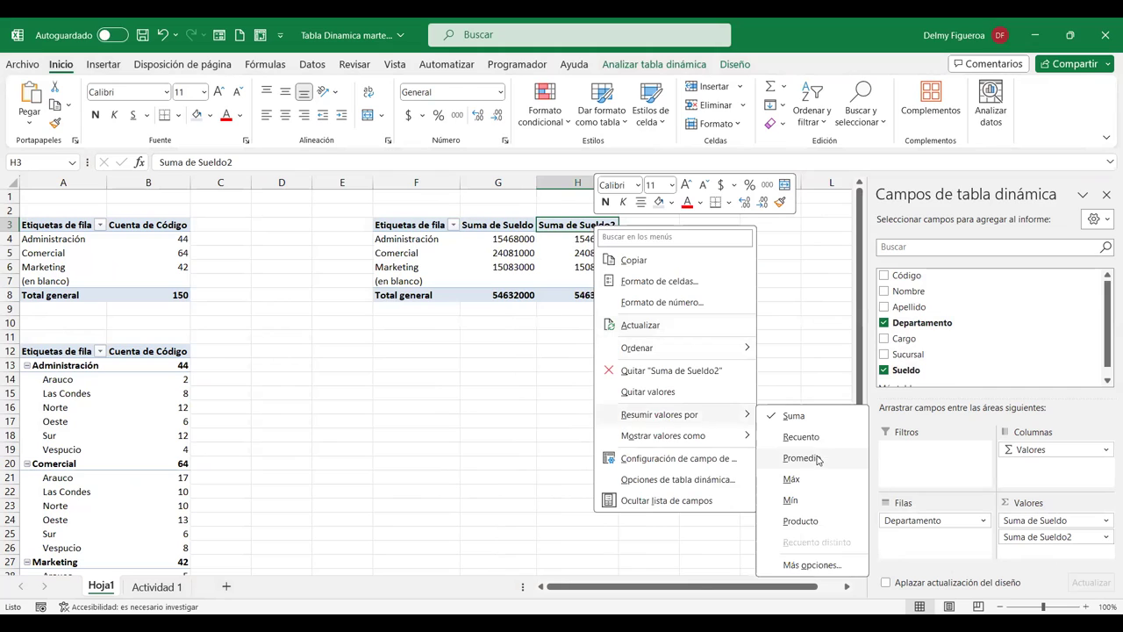
{"action": "left_click", "coordinate": [800, 457]}
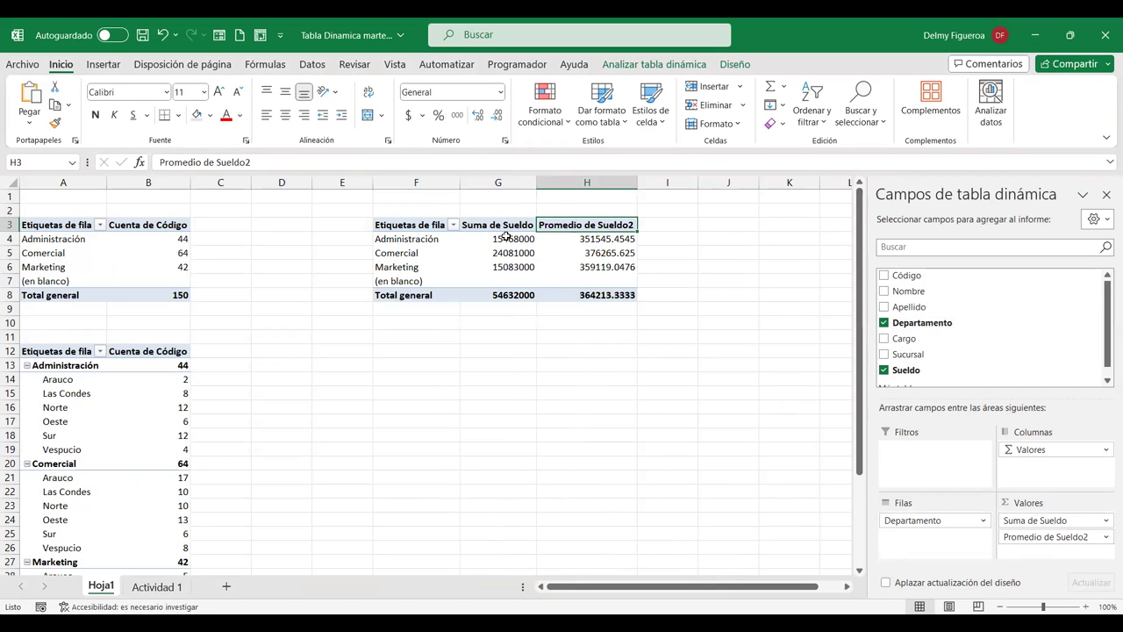
- Apply Accounting format to the department salary values G4:H6 and totals G8:H8
{"action": "left_click_drag", "start_coordinate": [504, 237], "coordinate": [615, 271]}
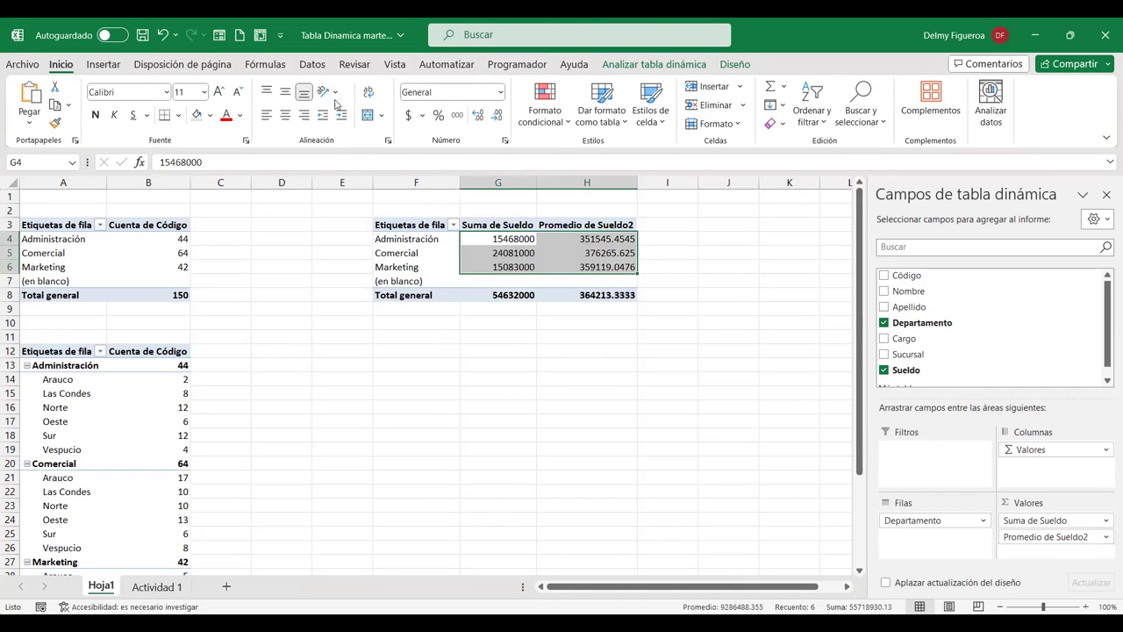
{"action": "left_click", "coordinate": [409, 115]}
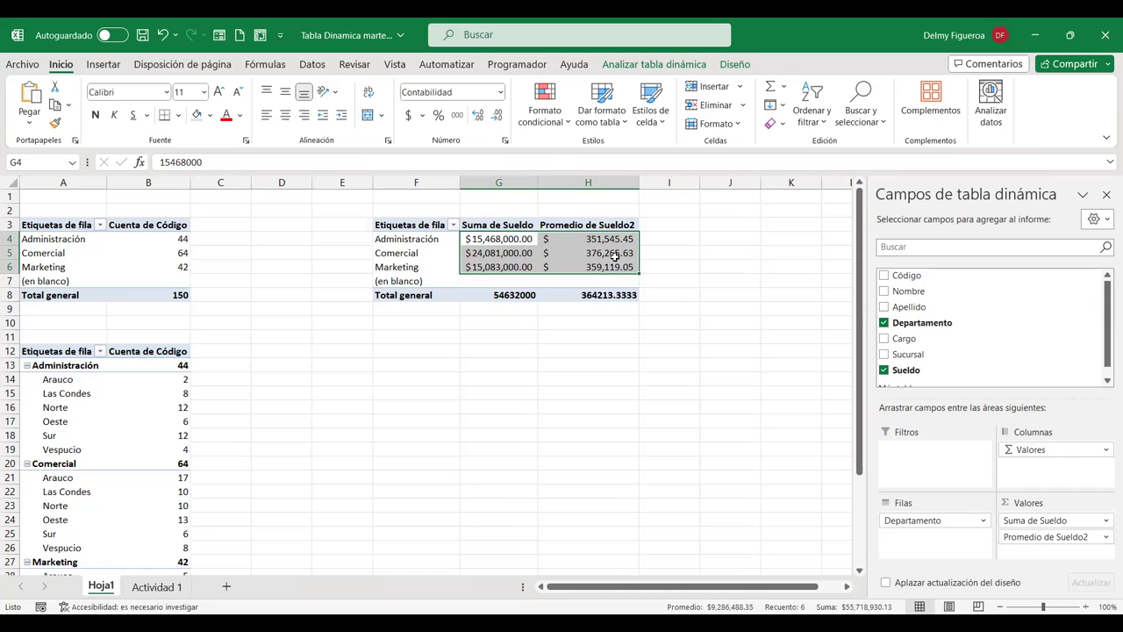
{"action": "left_click_drag", "start_coordinate": [511, 298], "coordinate": [606, 308]}
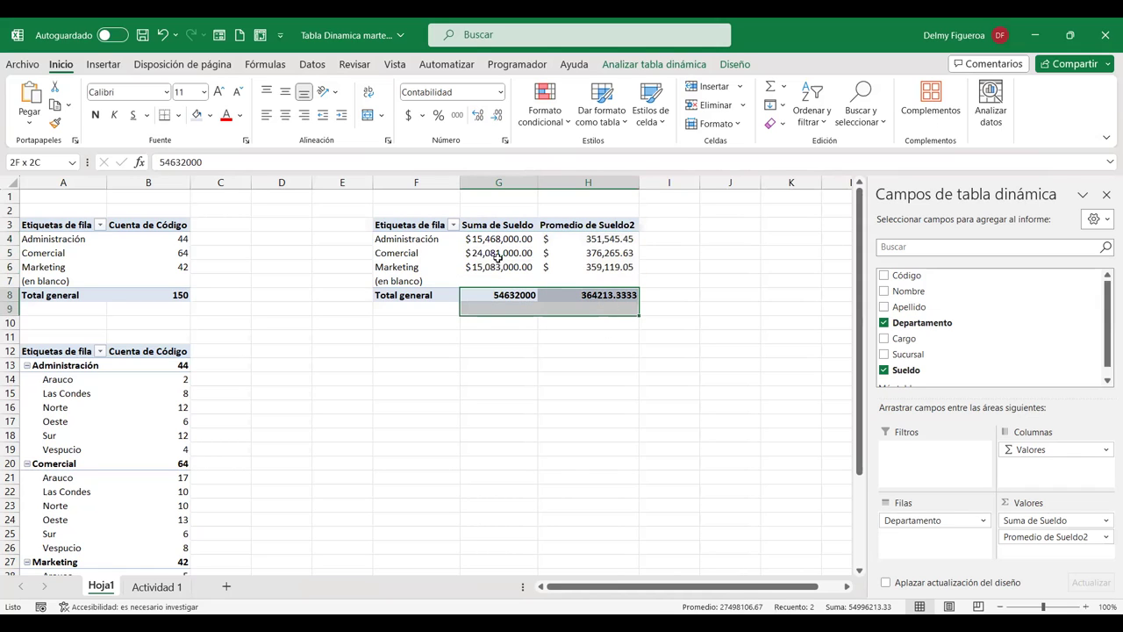
{"action": "left_click_drag", "start_coordinate": [504, 295], "coordinate": [586, 298]}
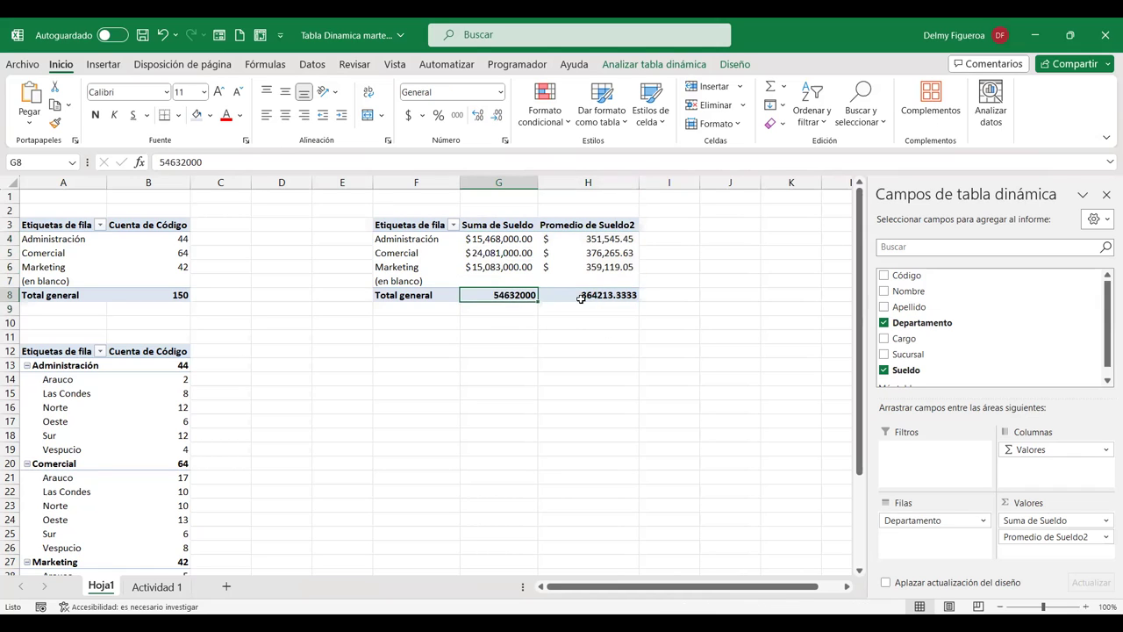
{"action": "left_click", "coordinate": [406, 116]}
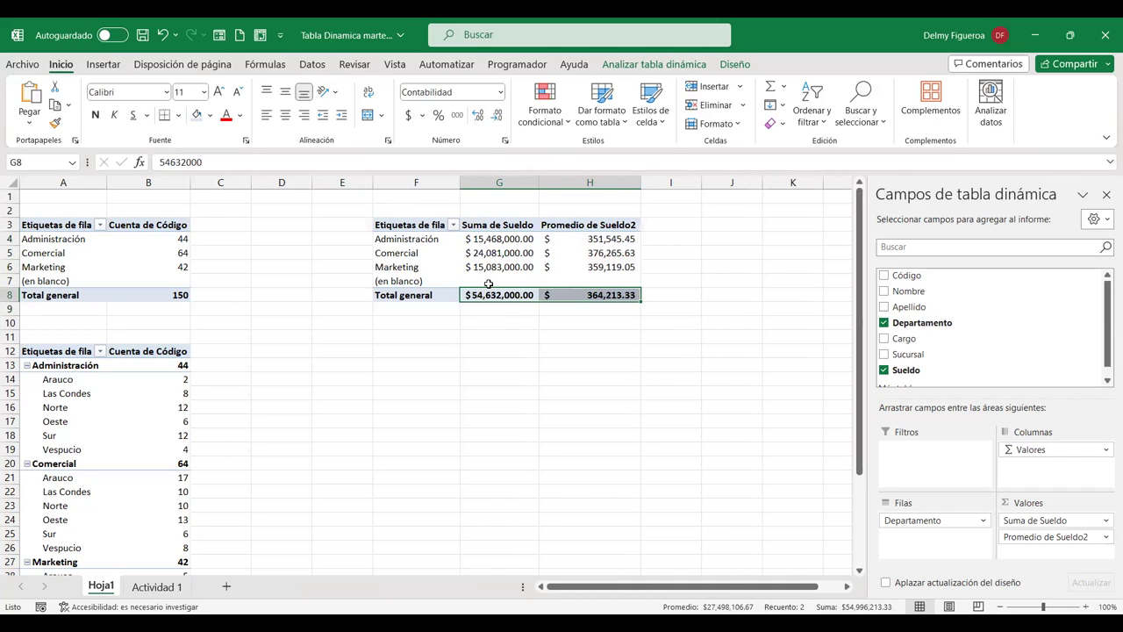
{"action": "left_click", "coordinate": [157, 586]}
{"action": "left_click", "coordinate": [119, 225]}
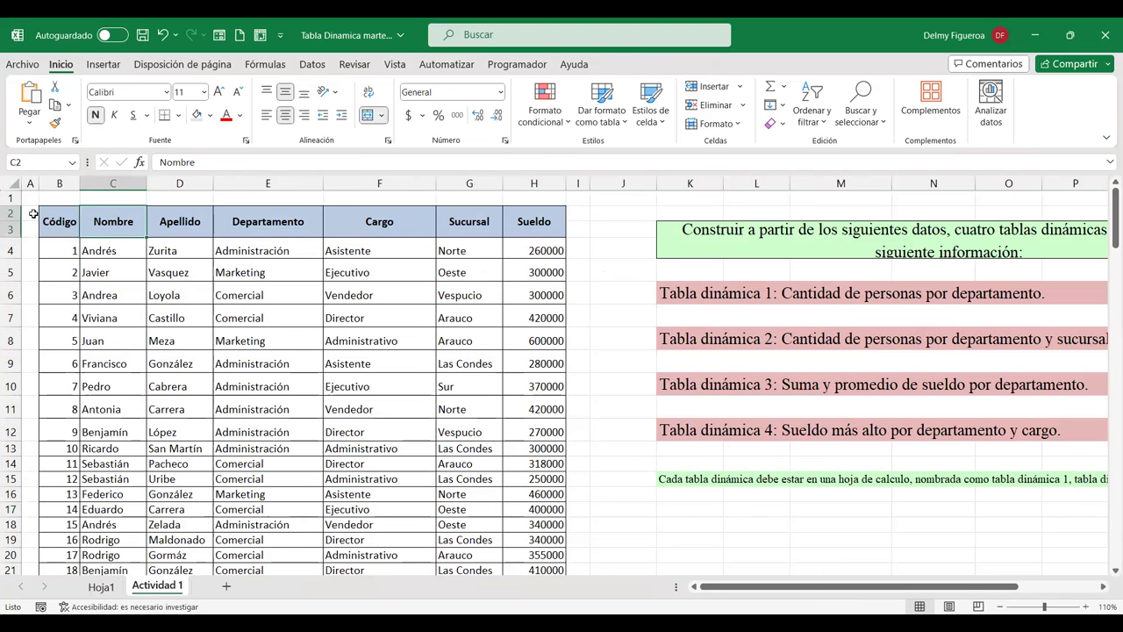
- Go back to the Actividad 1 sheet and select cell F10 in the employee table
{"action": "left_click", "coordinate": [101, 586]}
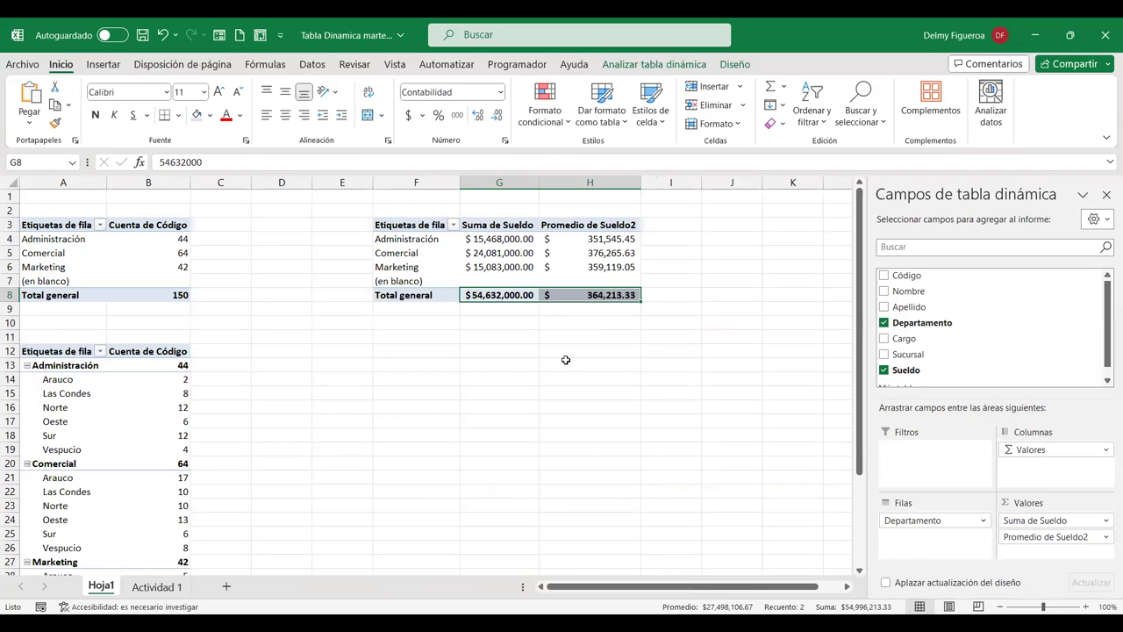
{"action": "left_click", "coordinate": [160, 586]}
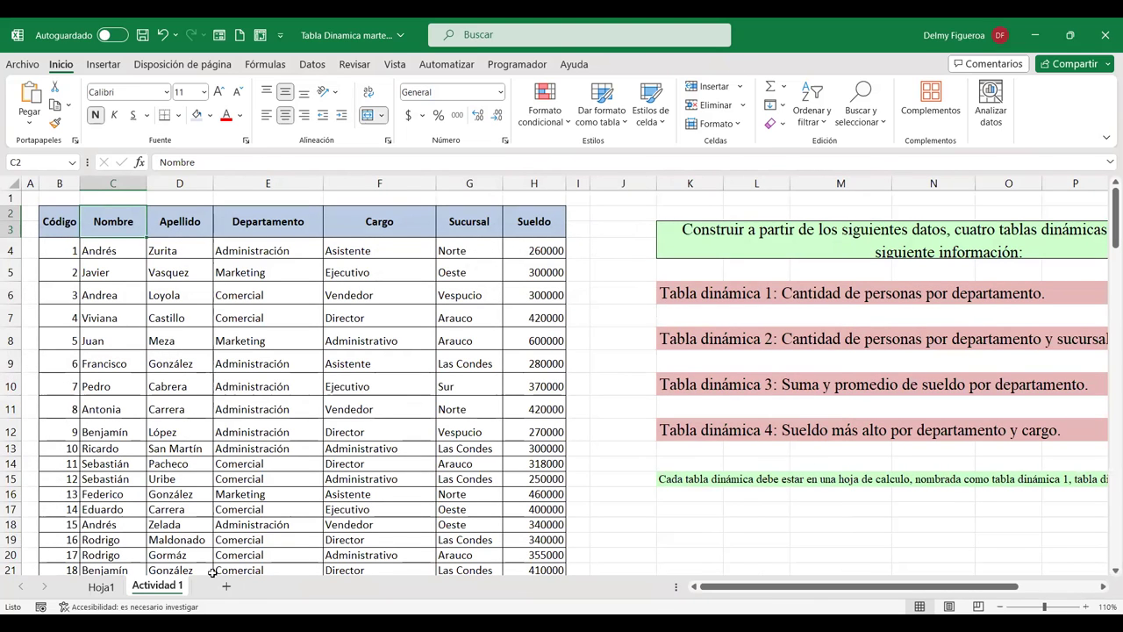
{"action": "left_click", "coordinate": [354, 386]}
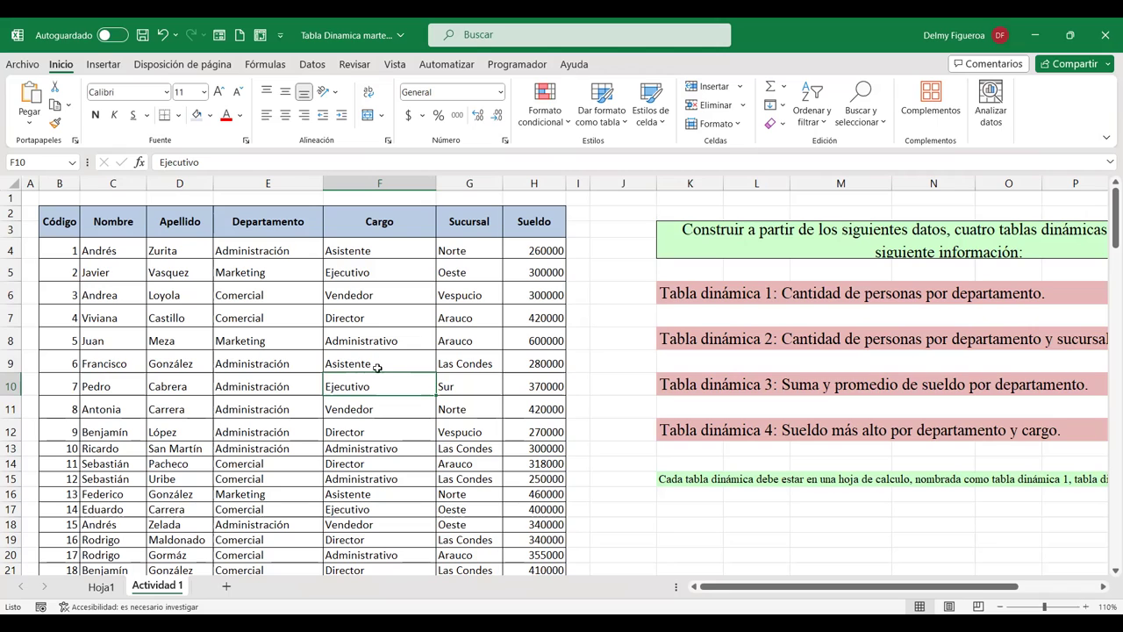
- Insert a fourth pivot table from the employee data at Hoja1!$F$12
{"action": "left_click", "coordinate": [103, 66]}
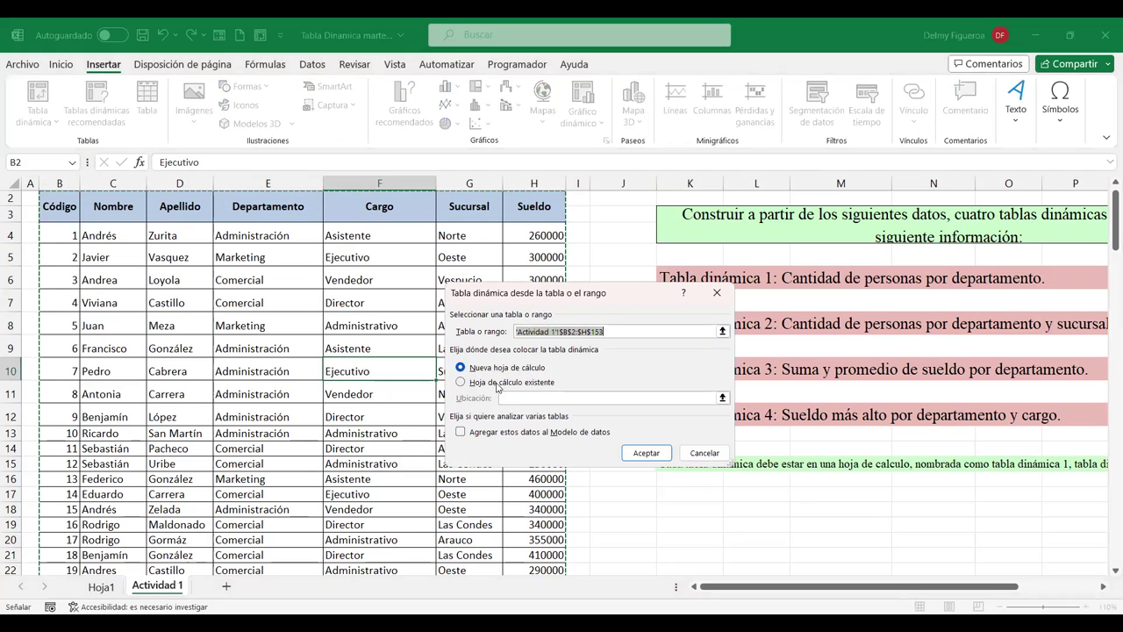
{"action": "left_click", "coordinate": [500, 382]}
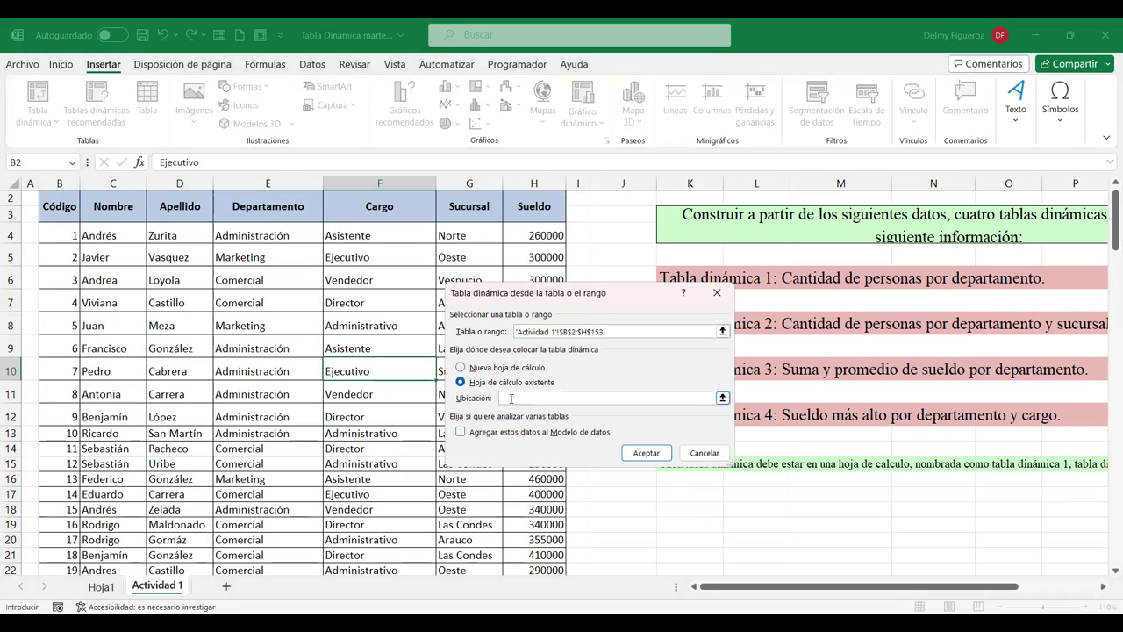
{"action": "left_click", "coordinate": [100, 587]}
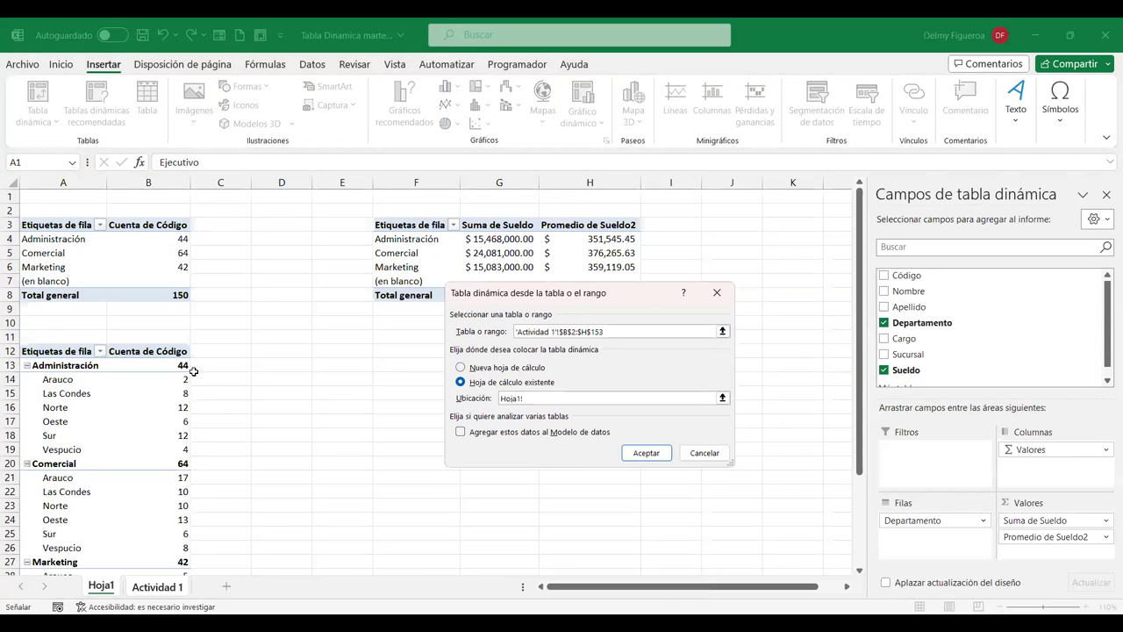
{"action": "left_click", "coordinate": [410, 351]}
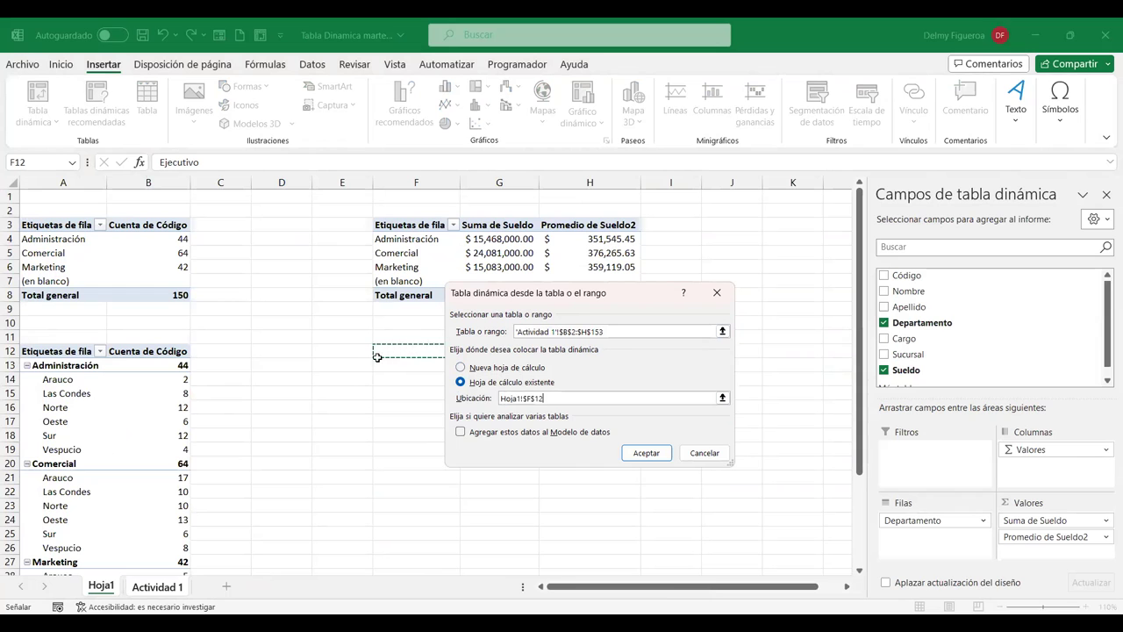
{"action": "left_click", "coordinate": [647, 453]}
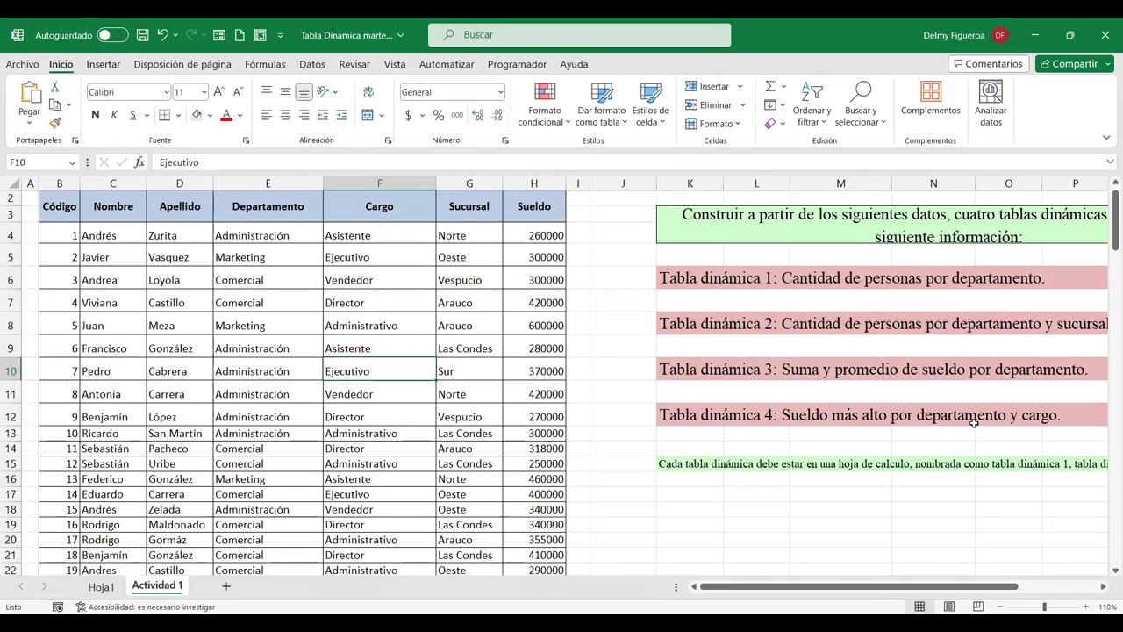
- Build the new Hoja1 pivot with Sueldo as values and Departamento and Cargo as rows
{"action": "left_click", "coordinate": [103, 586]}
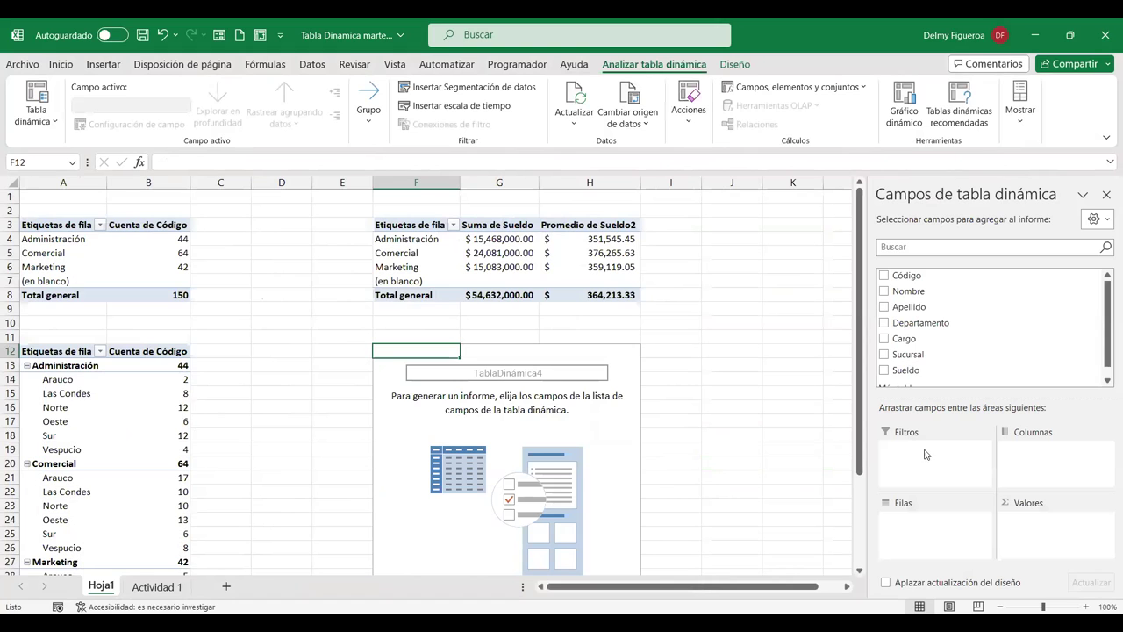
{"action": "left_click", "coordinate": [885, 370]}
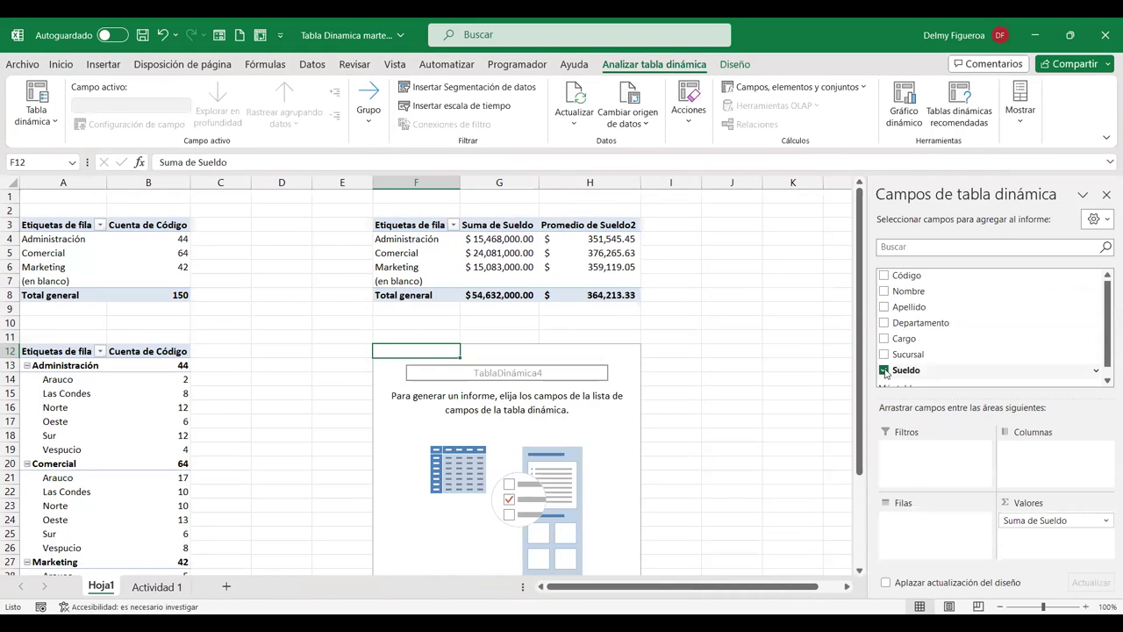
{"action": "left_click", "coordinate": [884, 323]}
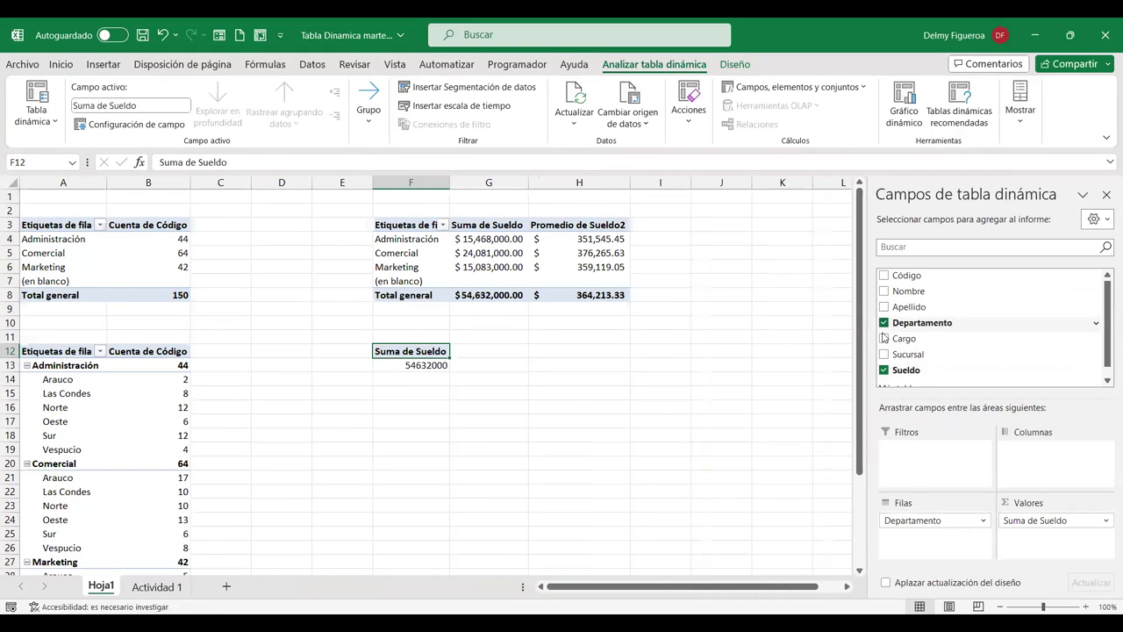
{"action": "left_click", "coordinate": [884, 339]}
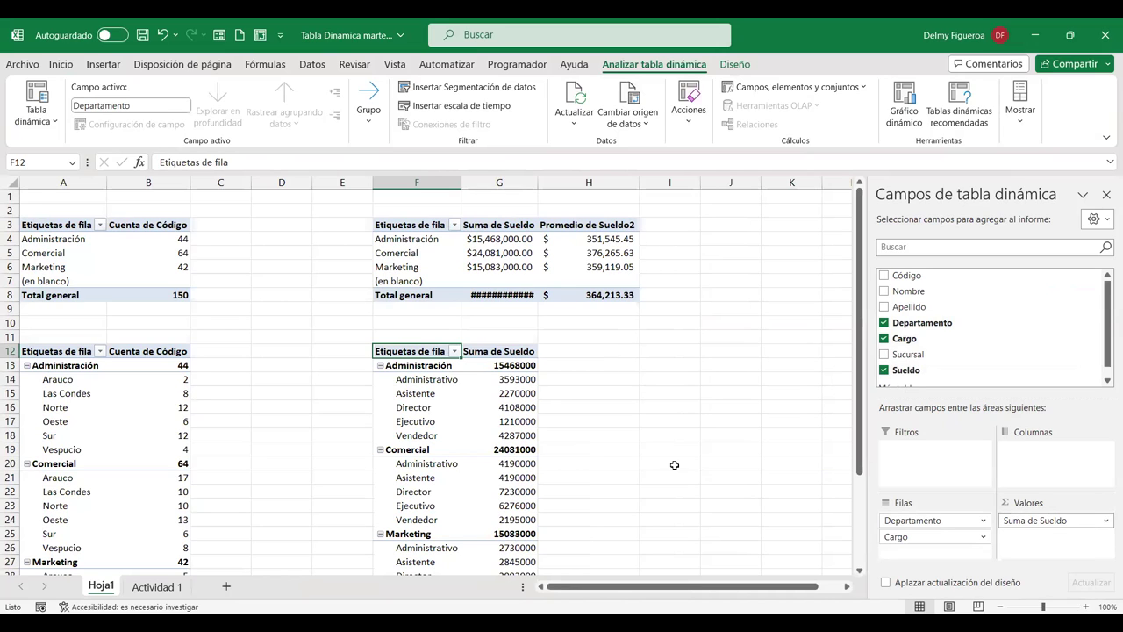
- Summarize the Sueldo values by Máx and select the salary cells G13:G33
{"action": "left_click", "coordinate": [515, 378]}
{"action": "right_click", "coordinate": [516, 379]}
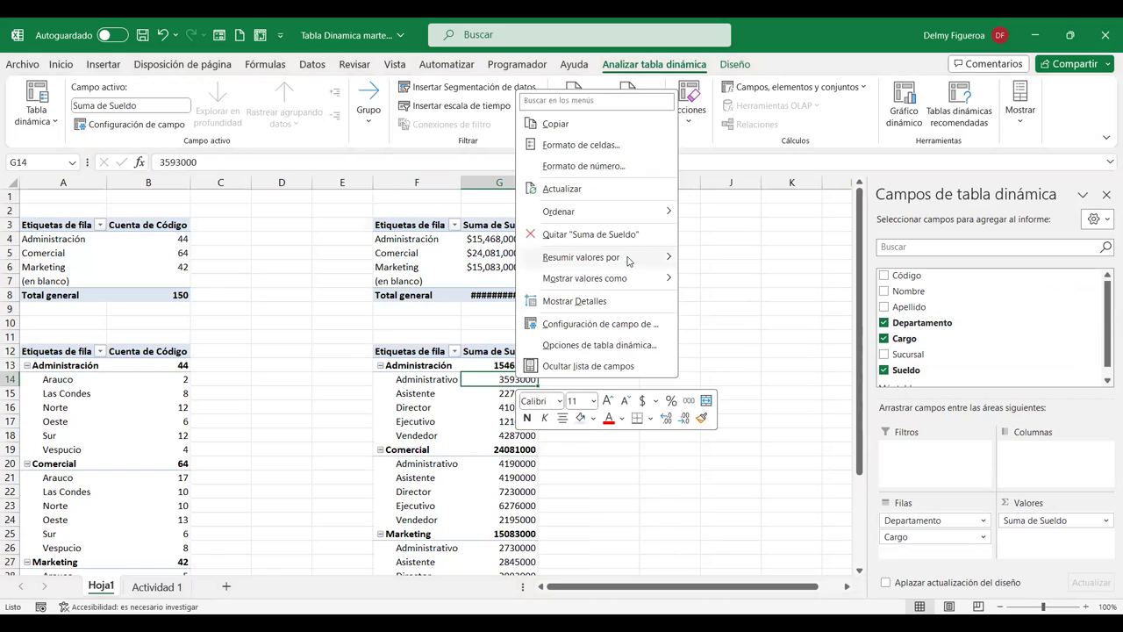
{"action": "mouse_move", "coordinate": [628, 259]}
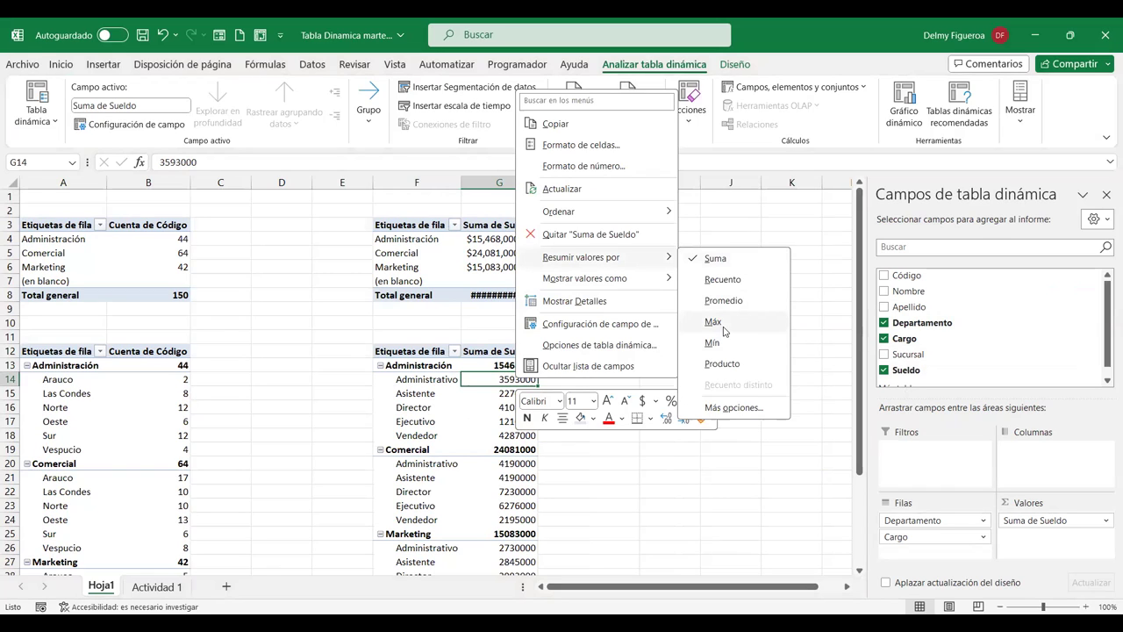
{"action": "left_click", "coordinate": [716, 322]}
{"action": "left_click_drag", "start_coordinate": [517, 365], "coordinate": [523, 544]}
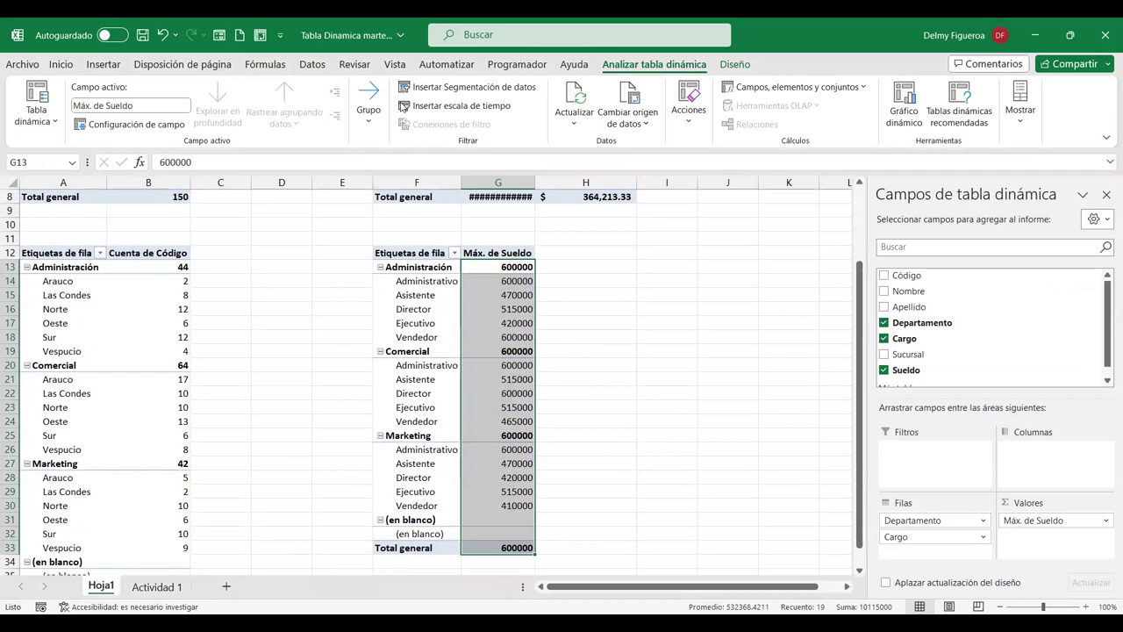
{"action": "left_click", "coordinate": [60, 64]}
- Apply Contabilidad format to the maximum salaries and autofit column G to show full amounts
{"action": "left_click", "coordinate": [408, 115]}
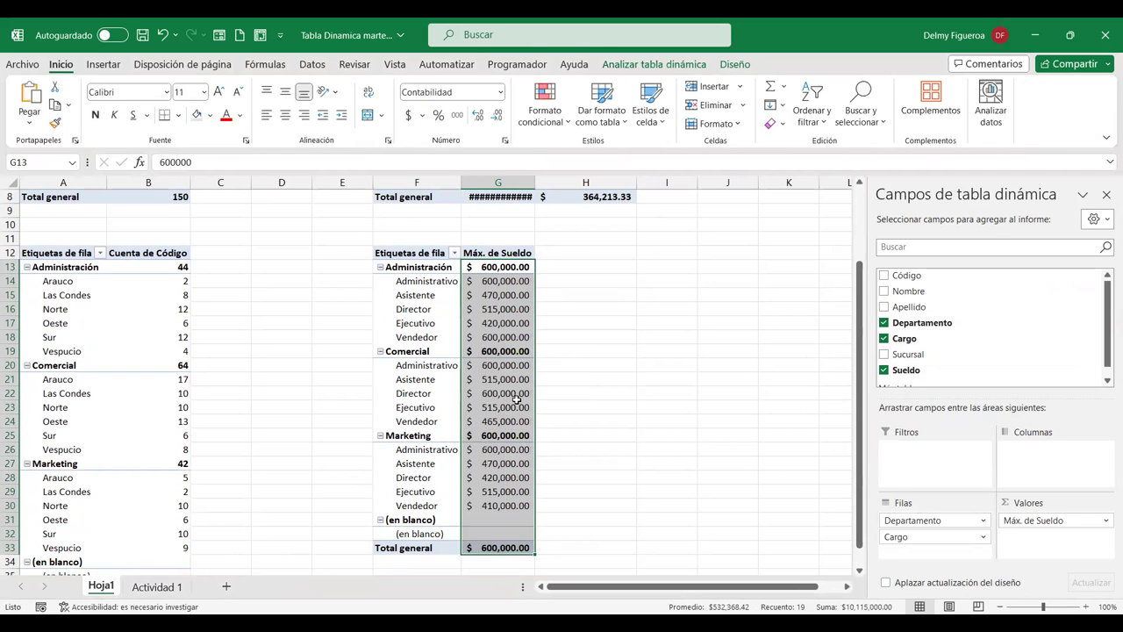
{"action": "scroll", "coordinate": [526, 272], "scroll_direction": "up", "scroll_amount": 2}
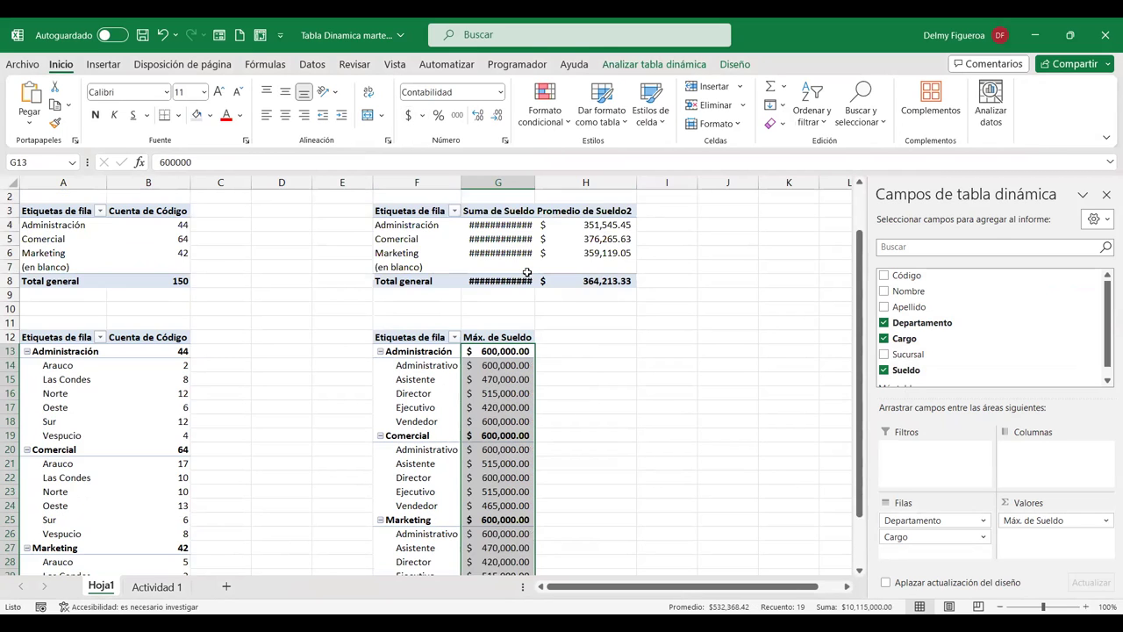
{"action": "scroll", "coordinate": [537, 245], "scroll_direction": "up", "scroll_amount": 1}
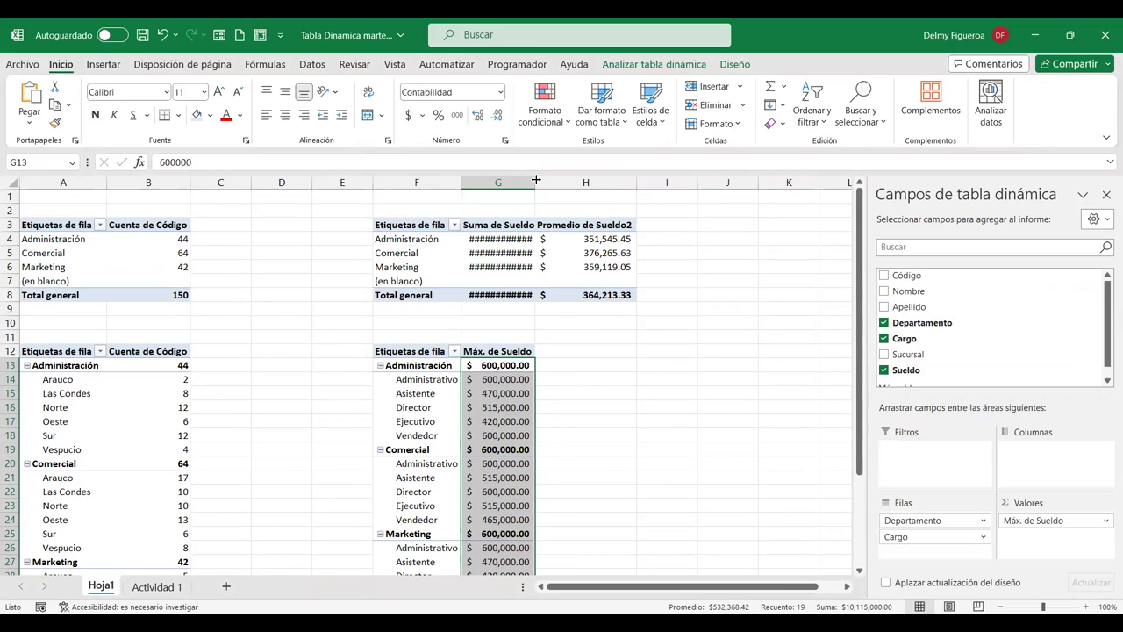
{"action": "double_click", "coordinate": [535, 180]}
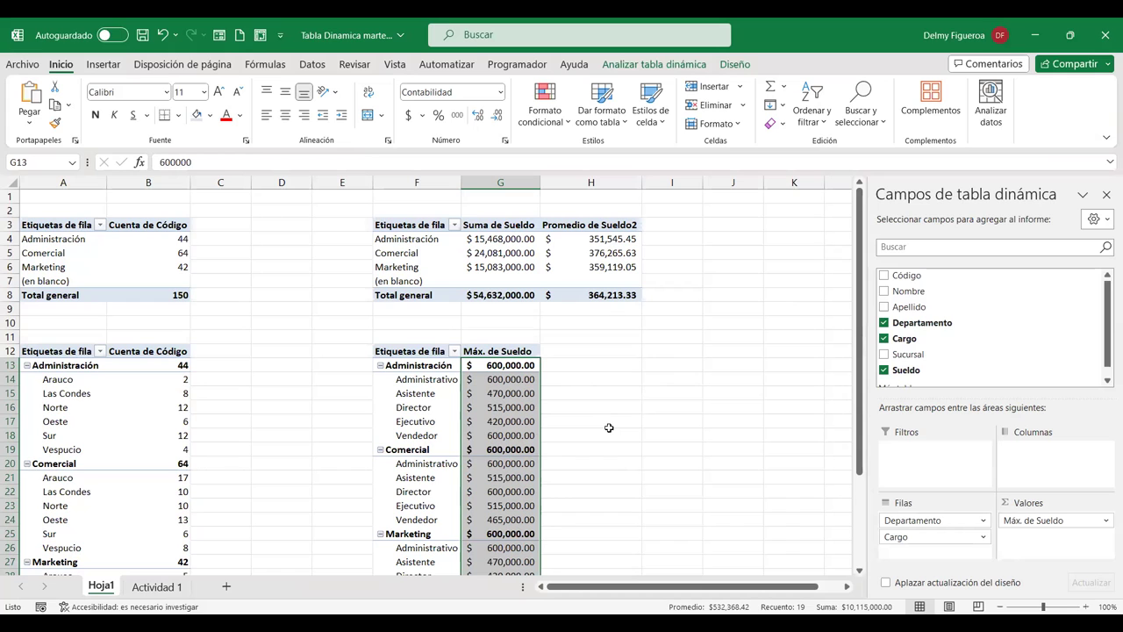
{"action": "left_click", "coordinate": [607, 365]}
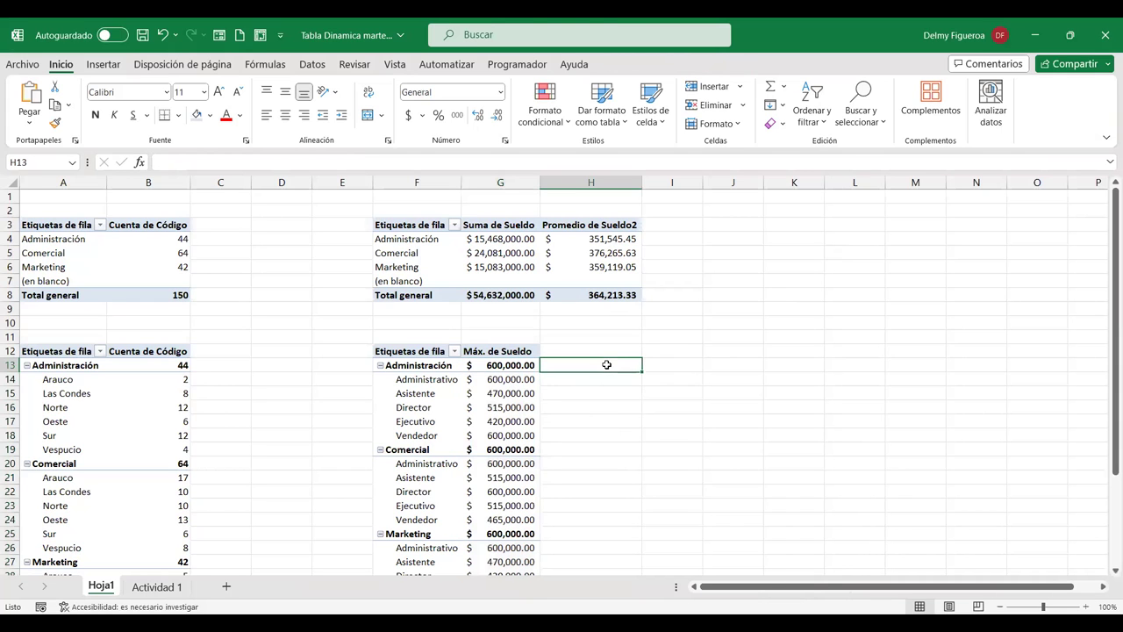
{"action": "left_click", "coordinate": [171, 588]}
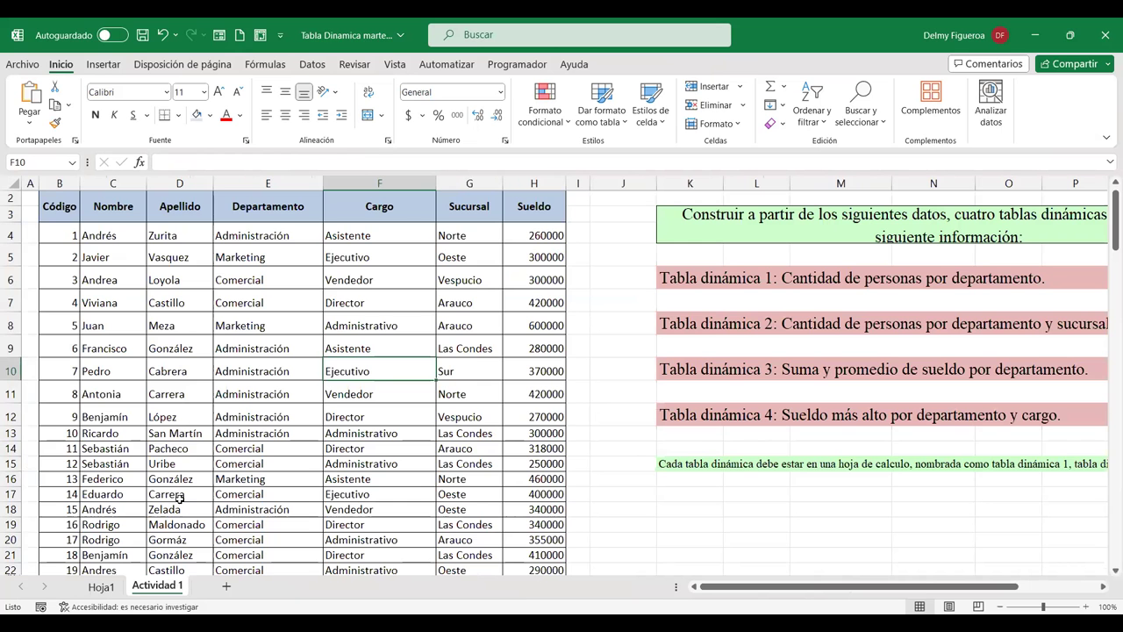
{"action": "scroll", "coordinate": [718, 464], "scroll_direction": "up", "scroll_amount": 1}
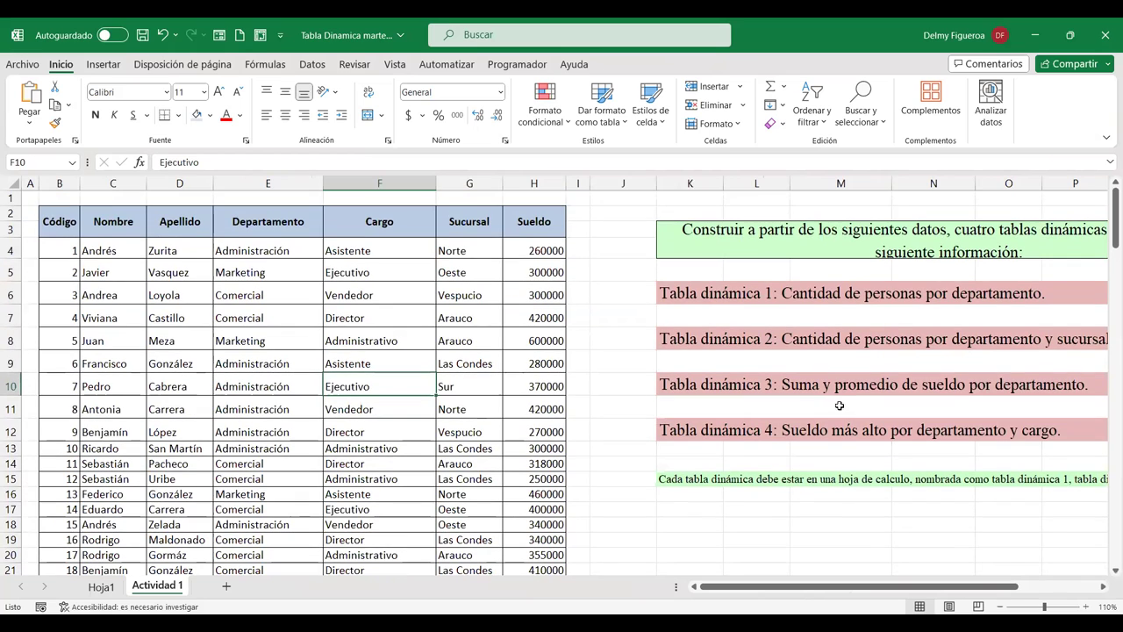
{"action": "left_click", "coordinate": [98, 586]}
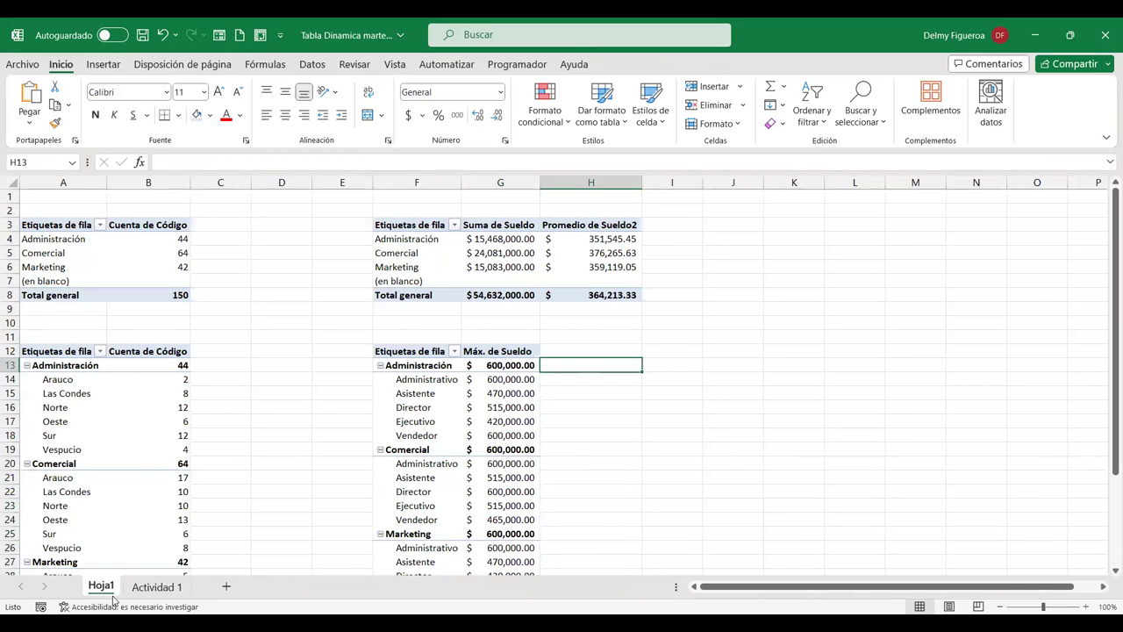
{"action": "left_click", "coordinate": [422, 423]}
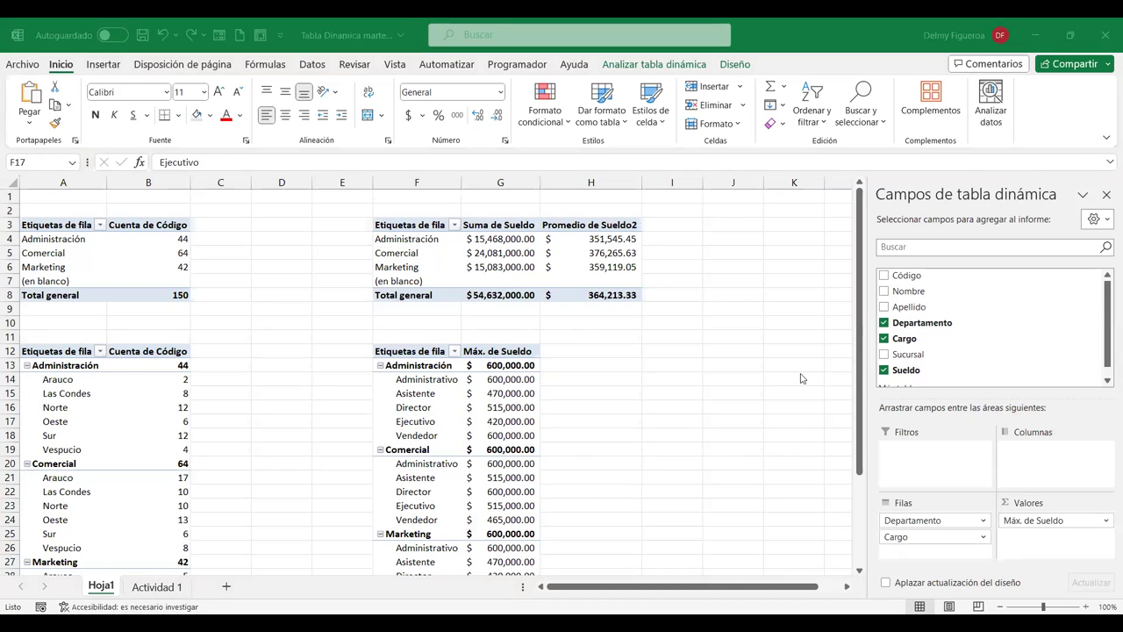
{"action": "left_click", "coordinate": [659, 369]}
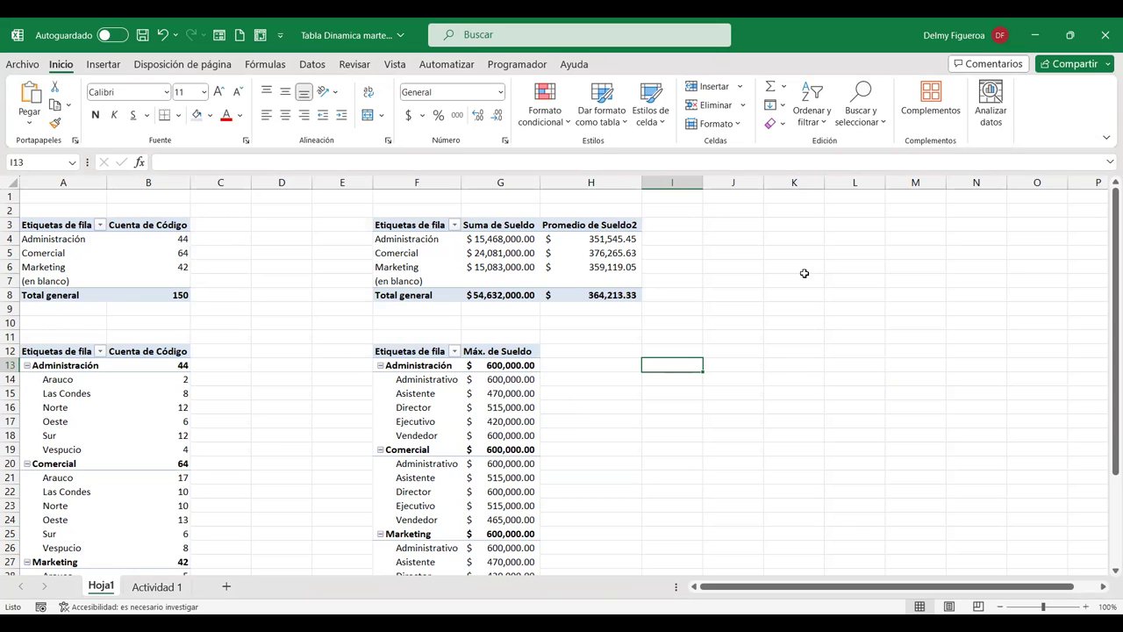
{"action": "left_click", "coordinate": [498, 394]}
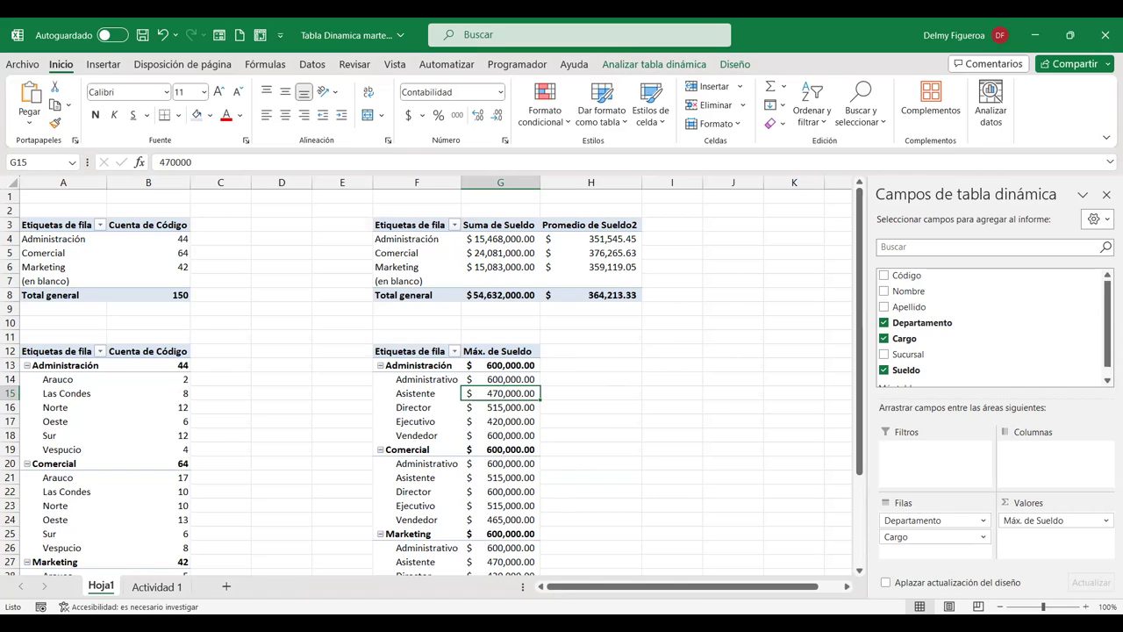
{"action": "left_click", "coordinate": [728, 235]}
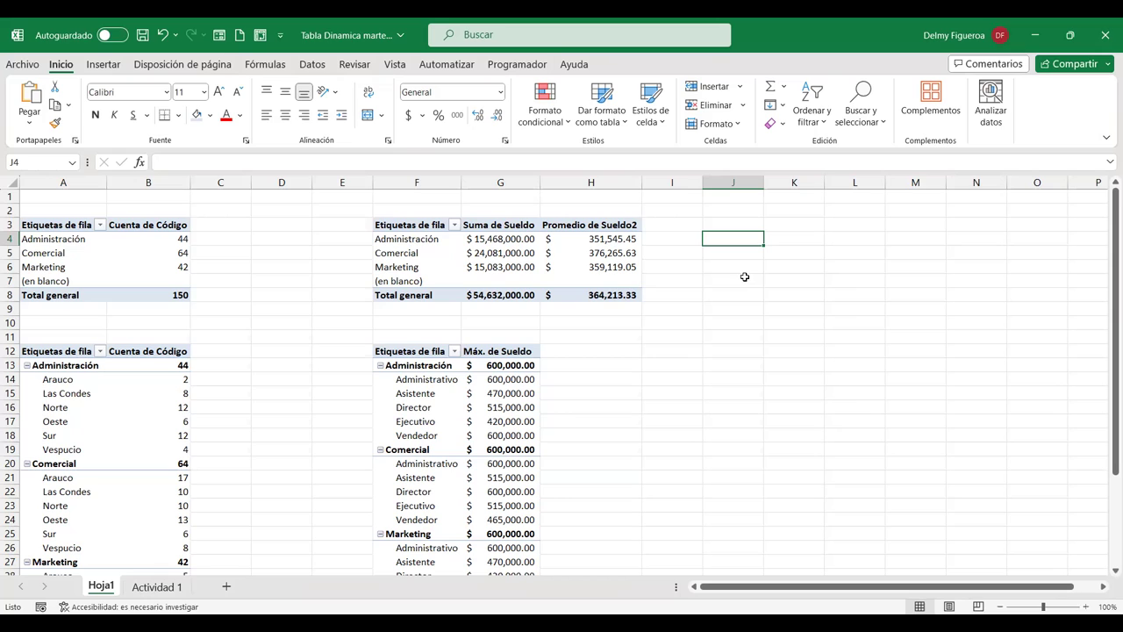
- Add solid-fill blue data bars to the department salary values in G4:H6
{"action": "left_click", "coordinate": [503, 237]}
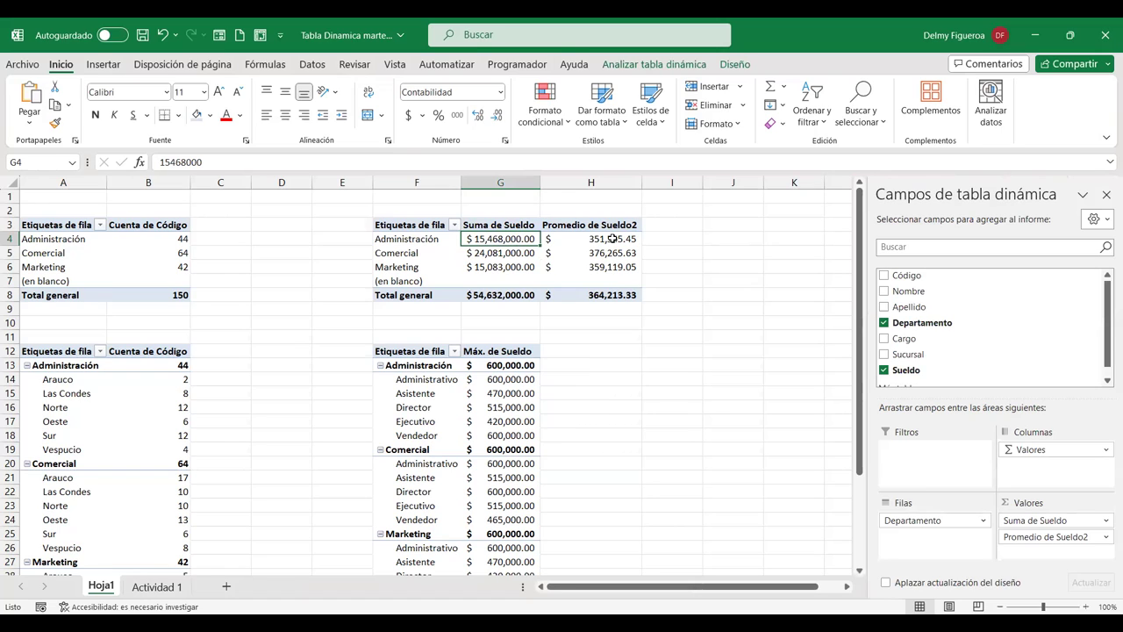
{"action": "mouse_move", "coordinate": [629, 254]}
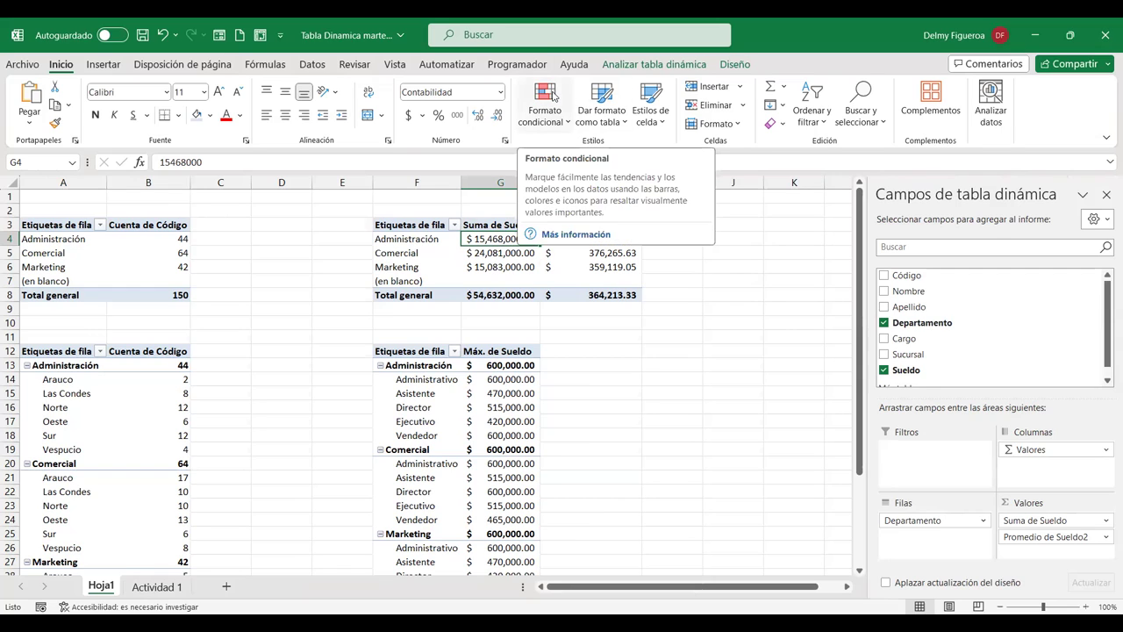
{"action": "left_click", "coordinate": [554, 97]}
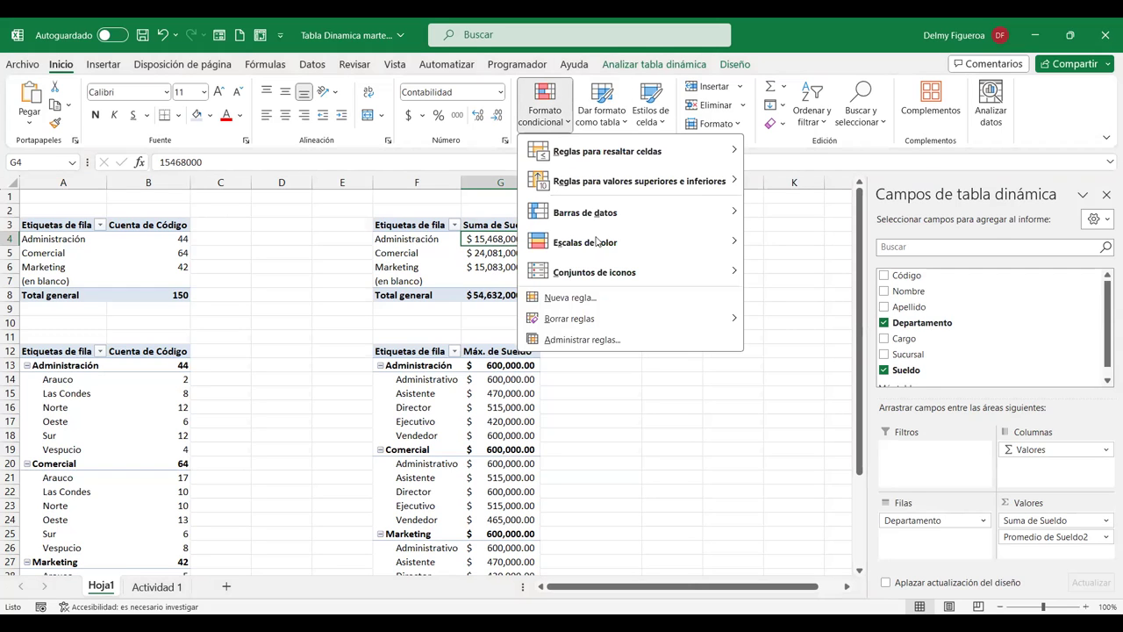
{"action": "mouse_move", "coordinate": [621, 216]}
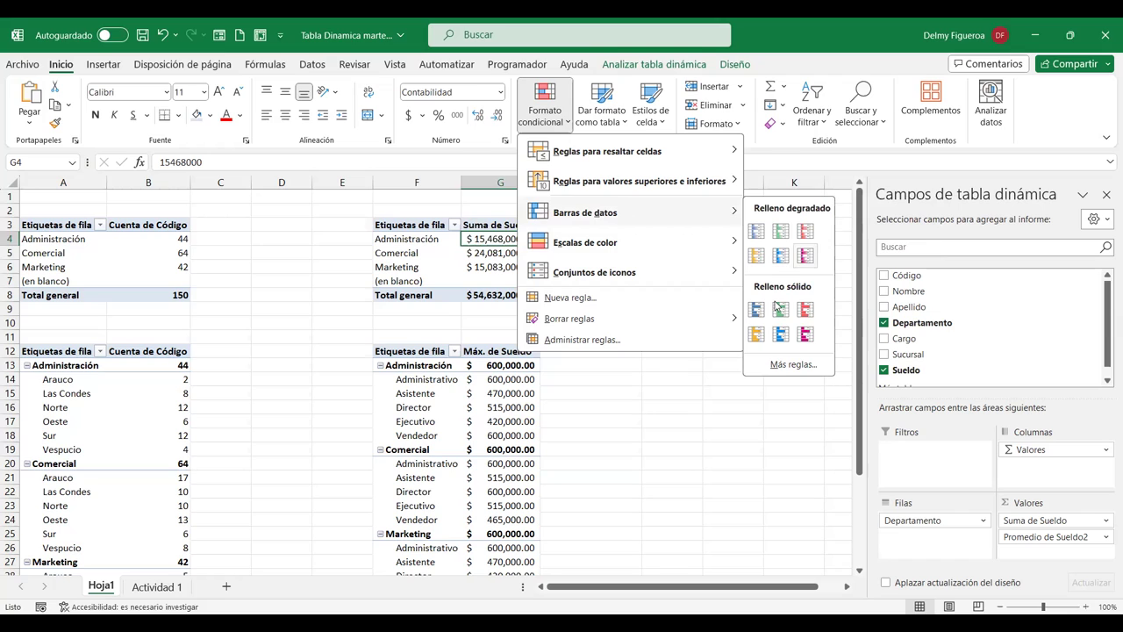
{"action": "left_click", "coordinate": [671, 438]}
{"action": "left_click", "coordinate": [510, 225]}
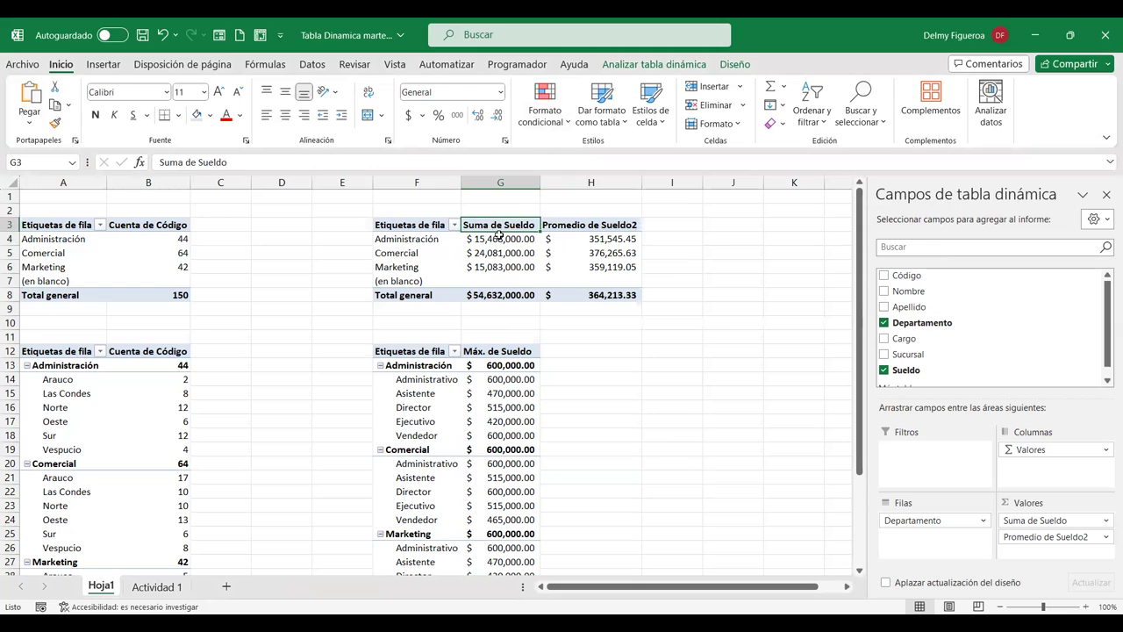
{"action": "mouse_move", "coordinate": [499, 235]}
{"action": "left_mouse_down"}
{"action": "mouse_move", "coordinate": [498, 265]}
{"action": "mouse_move", "coordinate": [620, 267]}
{"action": "left_mouse_up"}
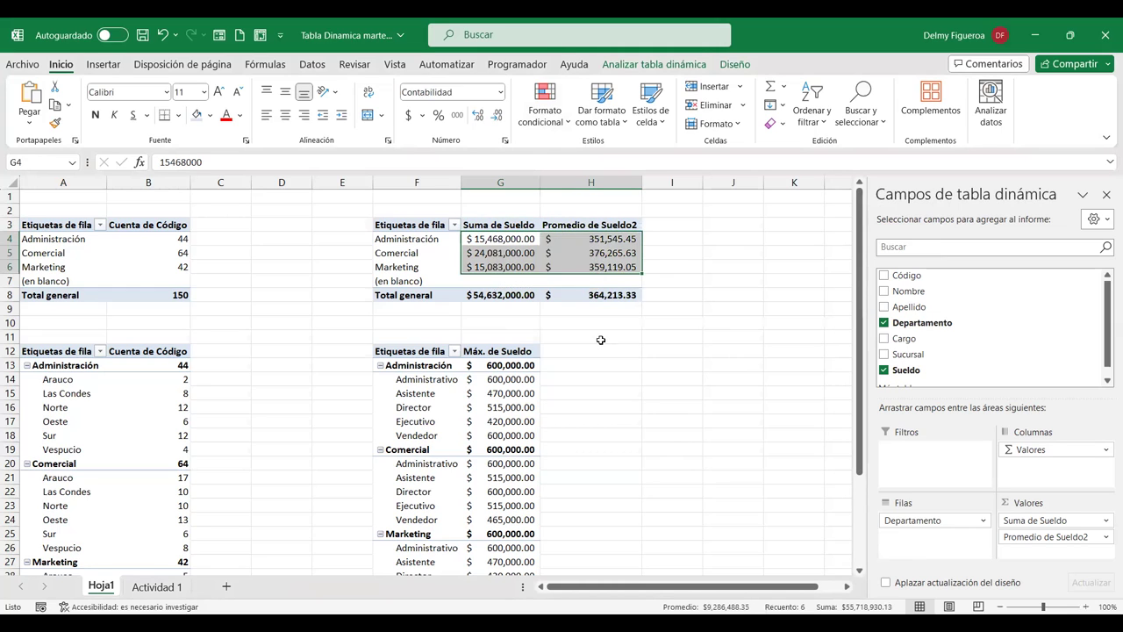
{"action": "left_click", "coordinate": [566, 123]}
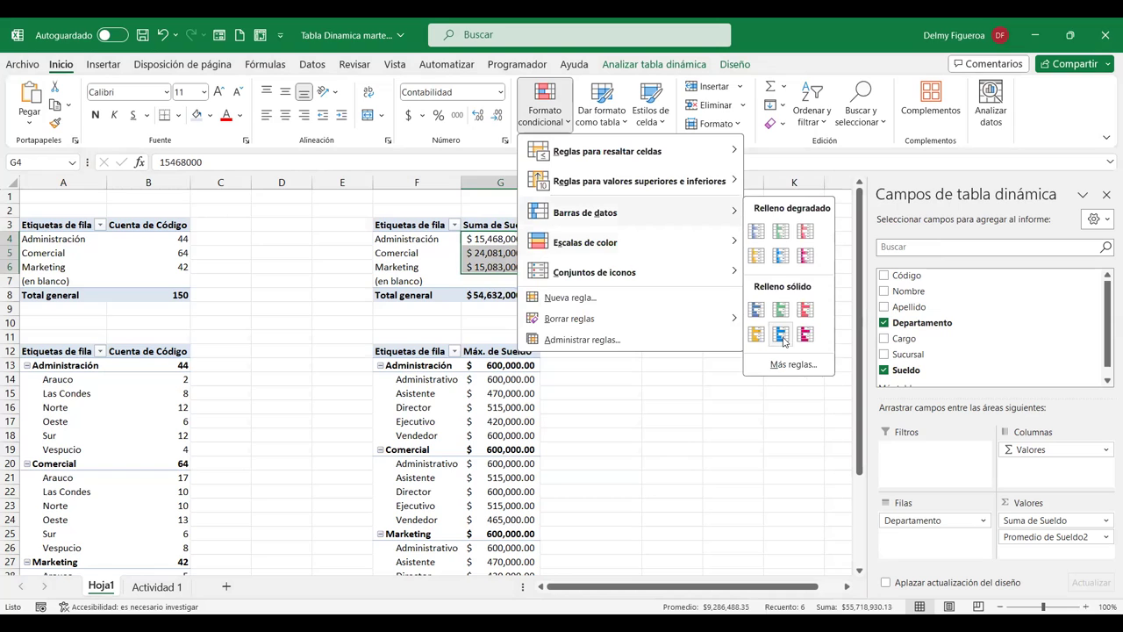
{"action": "mouse_move", "coordinate": [621, 216]}
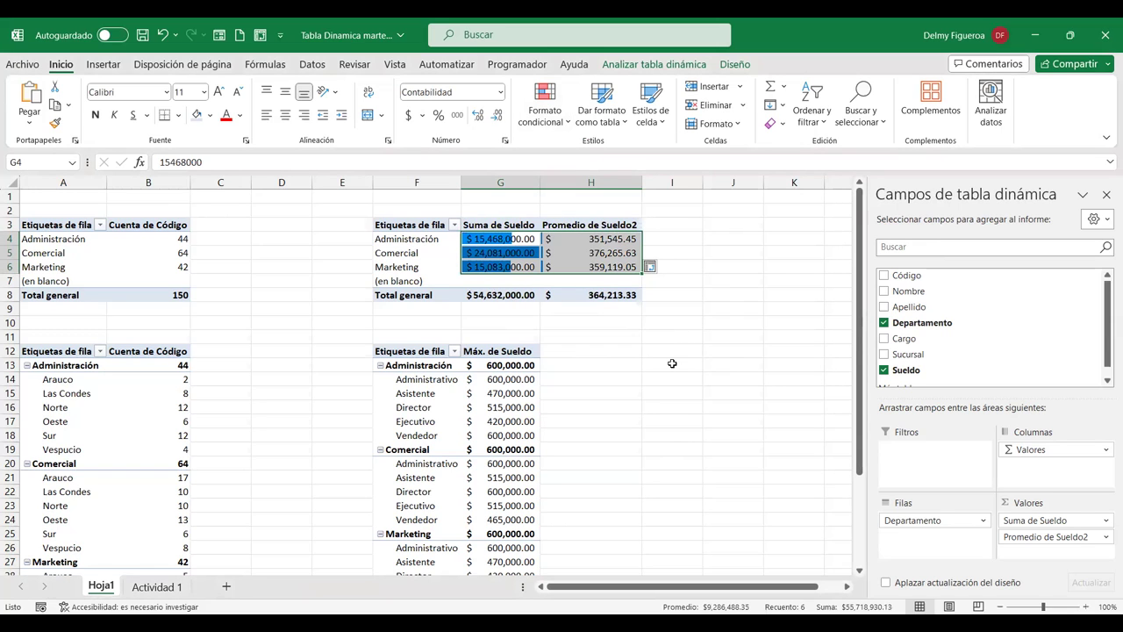
{"action": "left_click", "coordinate": [558, 249]}
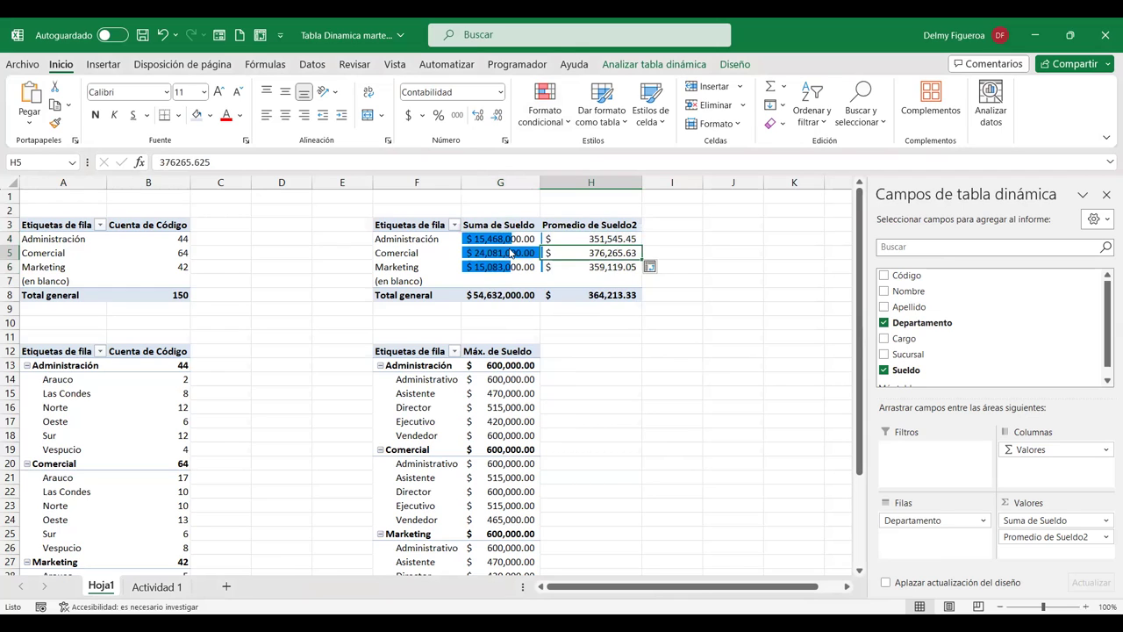
- Open Administrar reglas to view the data bar rule on =$G$4:$H$6
{"action": "left_click", "coordinate": [512, 240]}
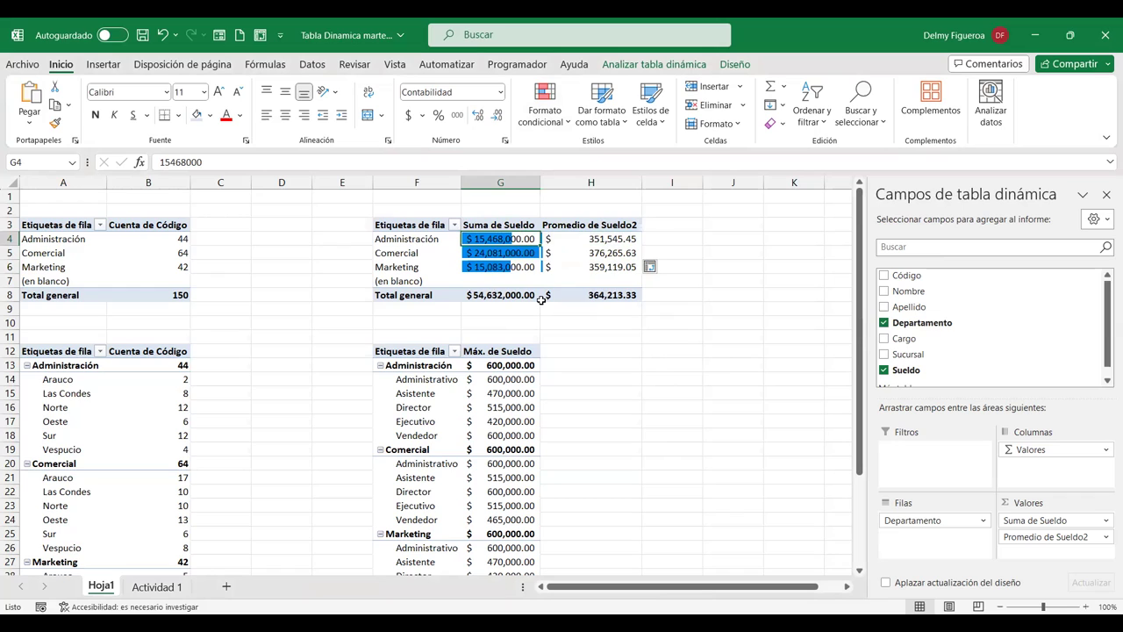
{"action": "mouse_move", "coordinate": [541, 299]}
{"action": "left_click", "coordinate": [569, 129]}
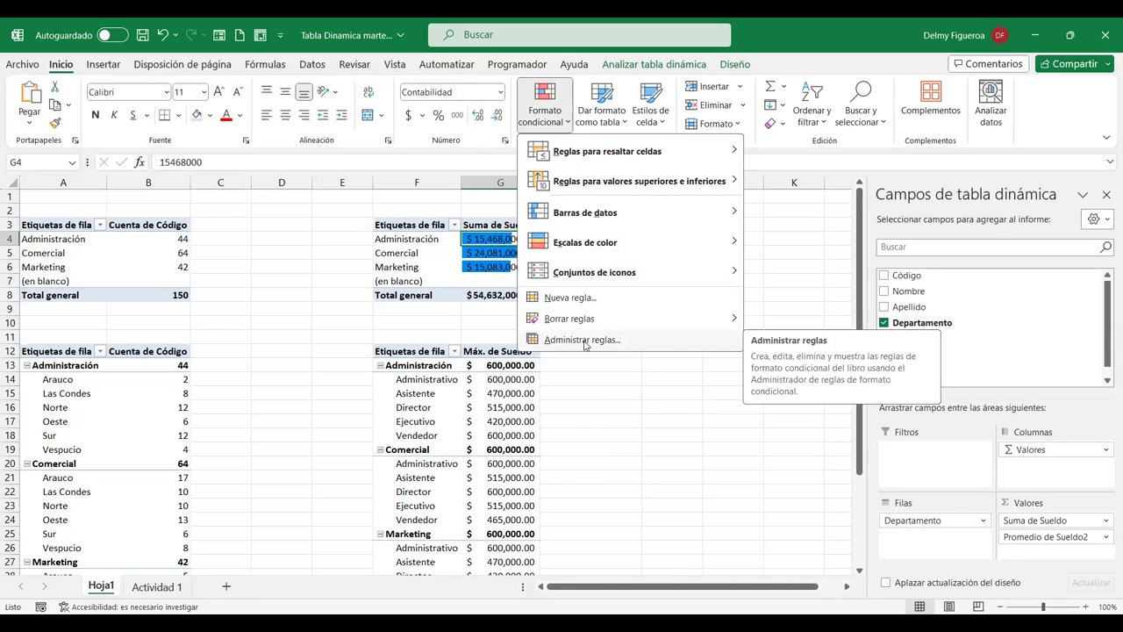
{"action": "left_click", "coordinate": [650, 342]}
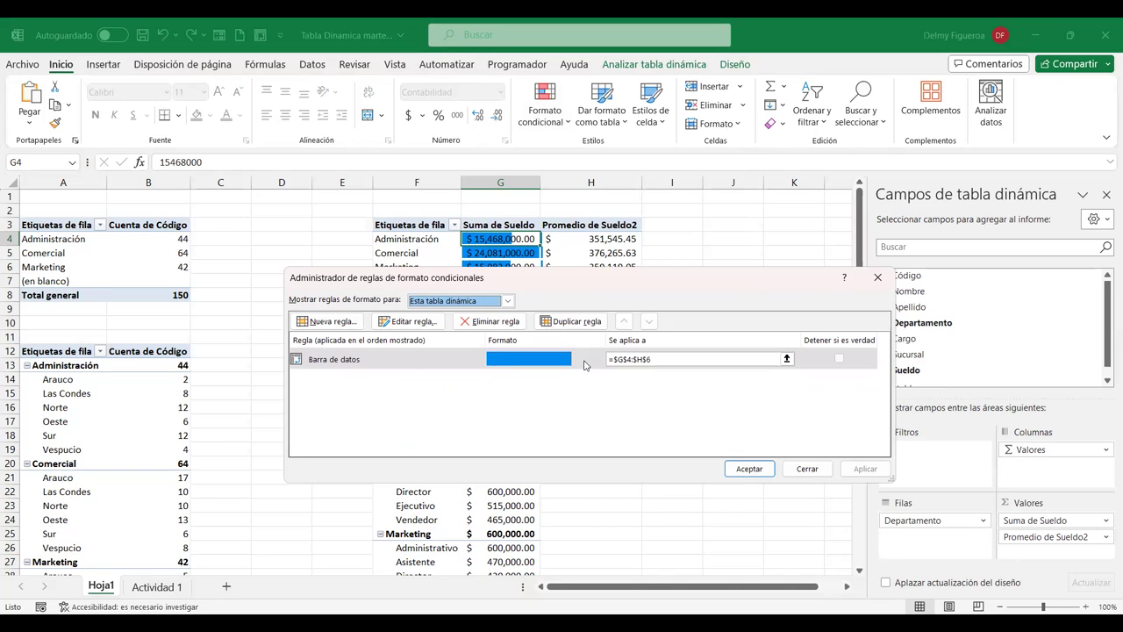
- Edit the data bar rule to cover all Suma de Sueldo values and show only the bars
{"action": "left_click", "coordinate": [422, 323]}
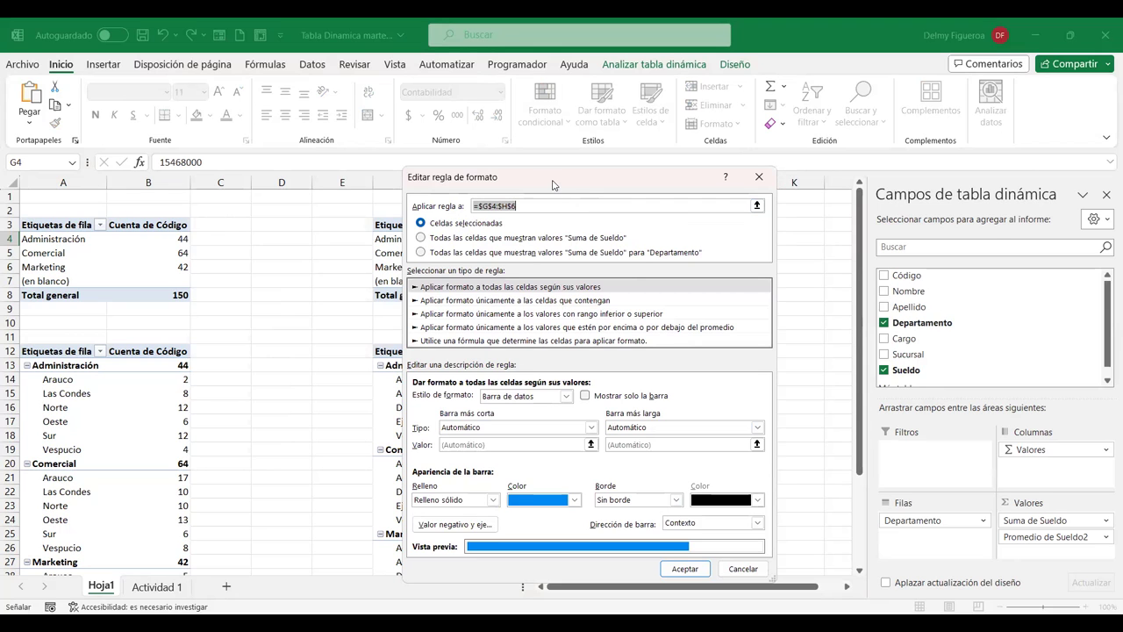
{"action": "left_click_drag", "start_coordinate": [553, 184], "coordinate": [800, 105]}
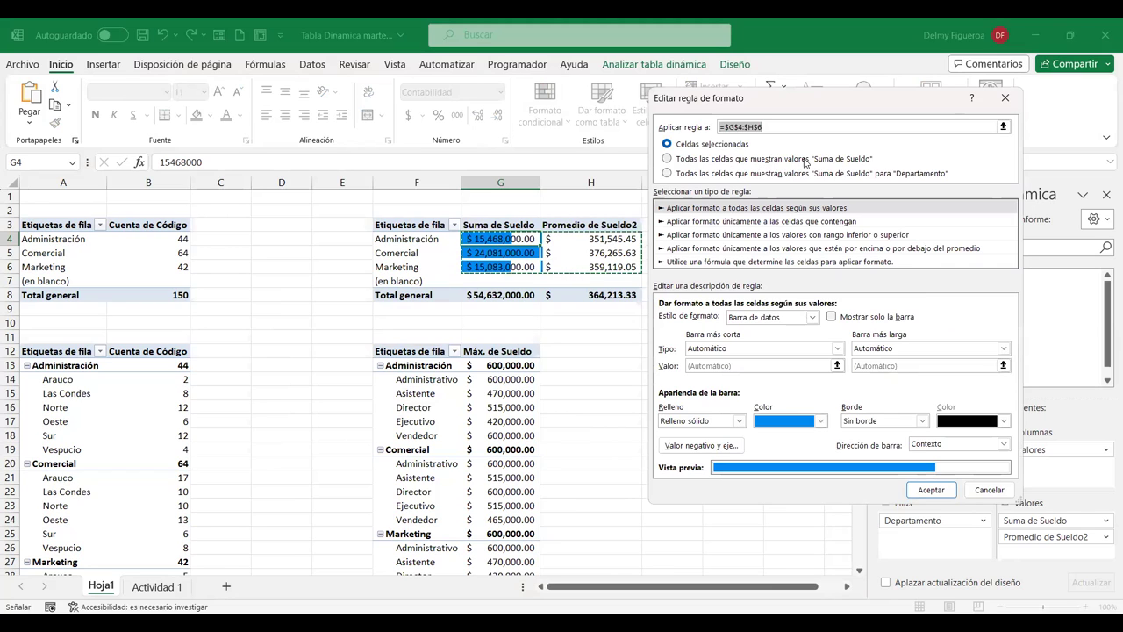
{"action": "left_click", "coordinate": [794, 160]}
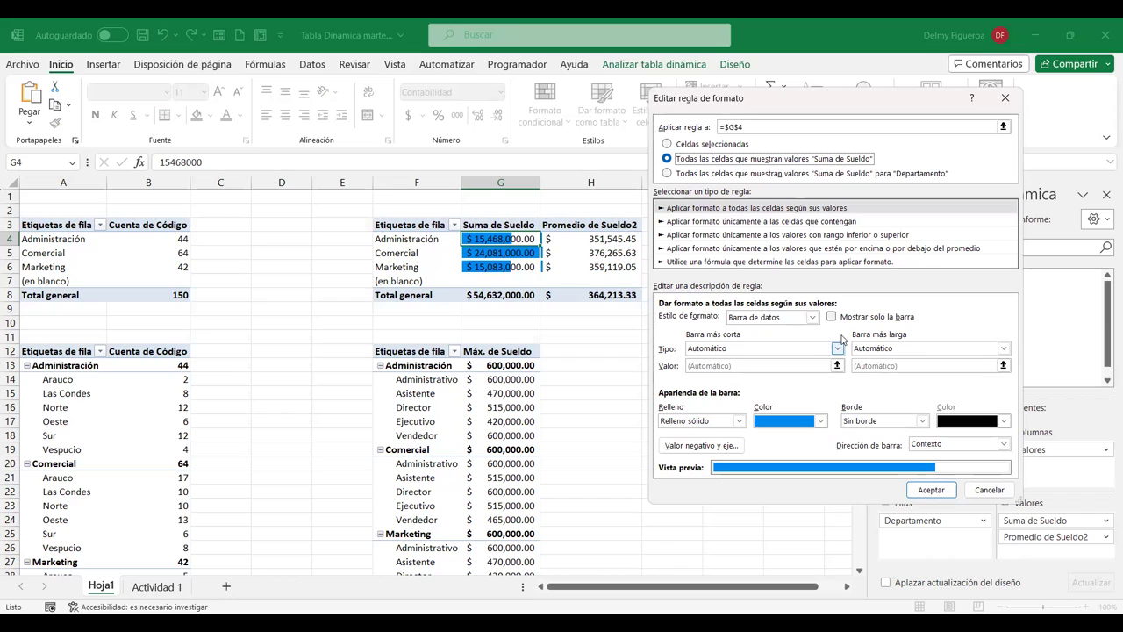
{"action": "left_click", "coordinate": [832, 318]}
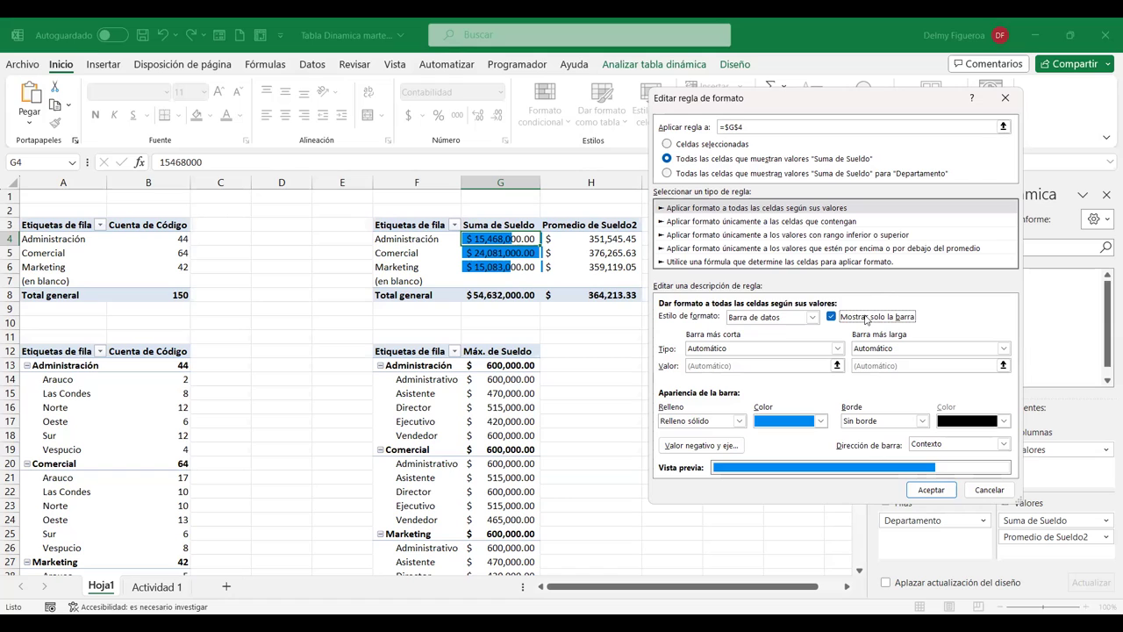
{"action": "left_click", "coordinate": [944, 490]}
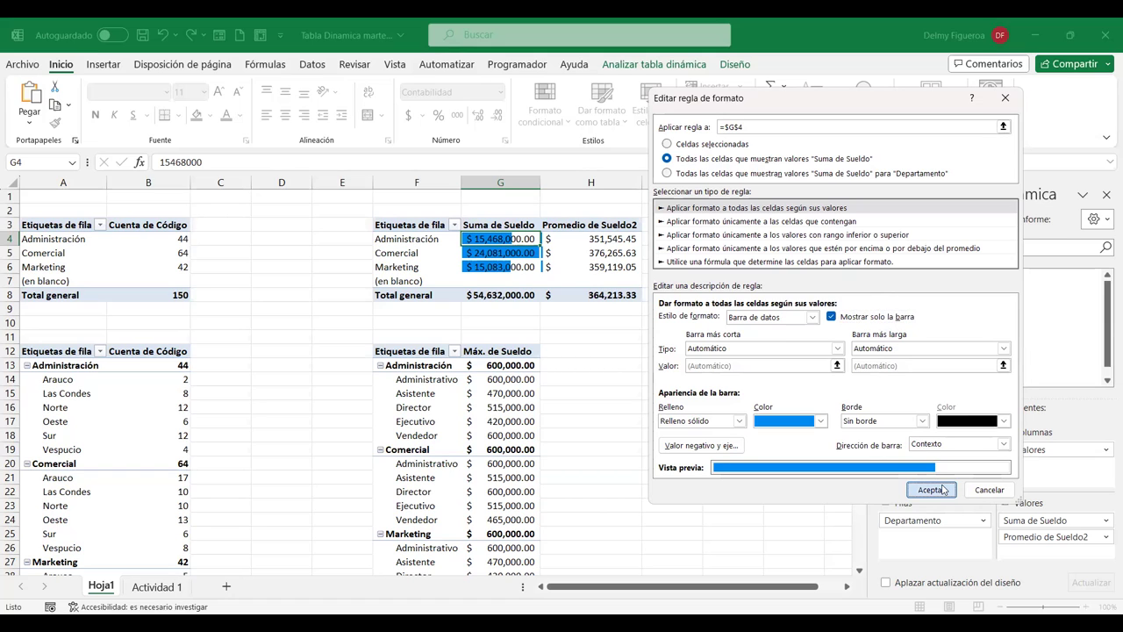
{"action": "left_click", "coordinate": [760, 470]}
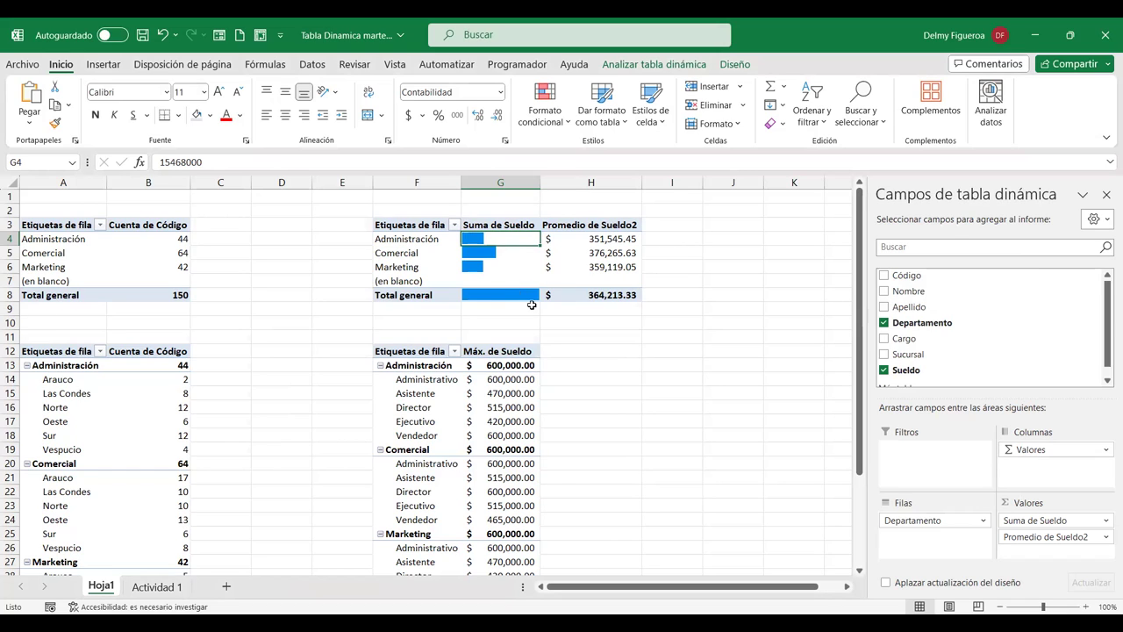
- Turn off grand totals for rows and columns in the salary pivot
{"action": "left_click", "coordinate": [670, 66]}
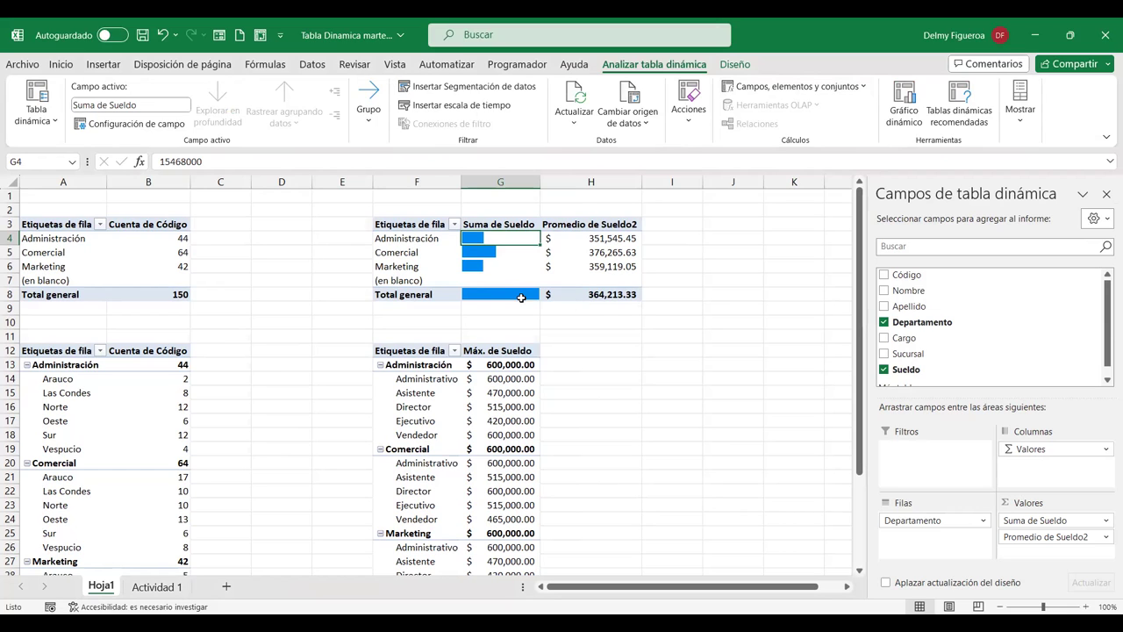
{"action": "left_click", "coordinate": [55, 127]}
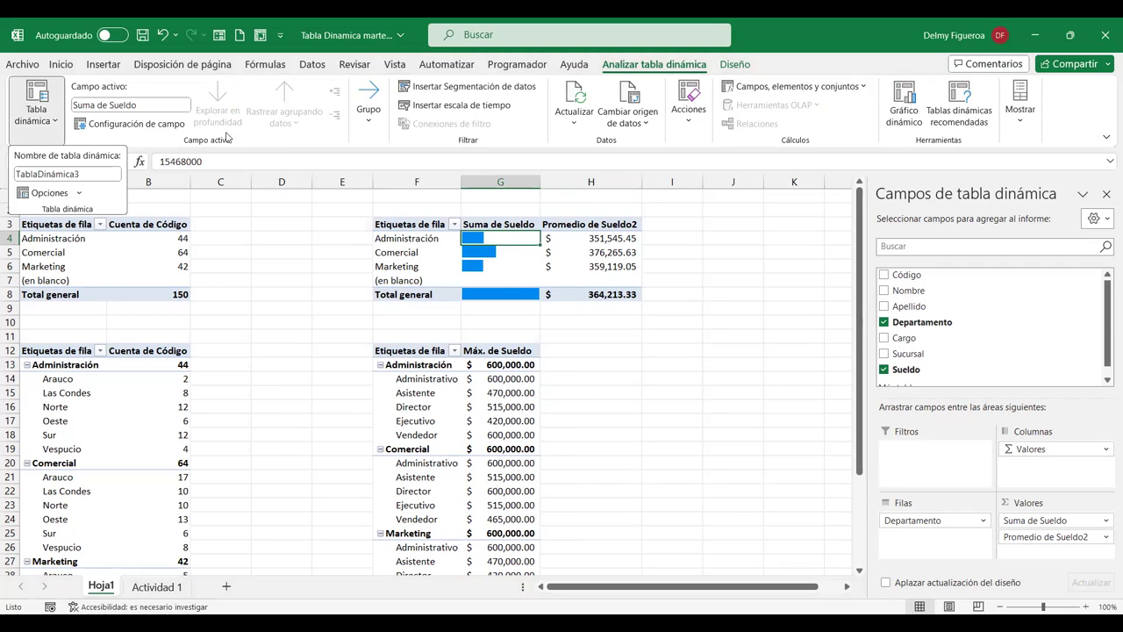
{"action": "left_click", "coordinate": [737, 65]}
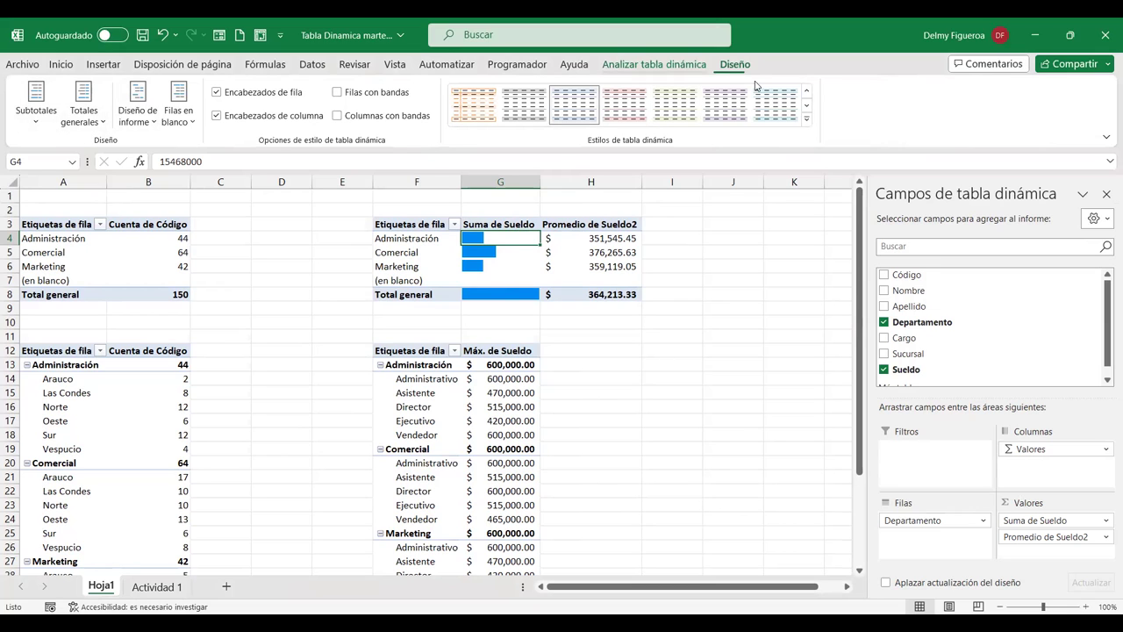
{"action": "left_click", "coordinate": [102, 123]}
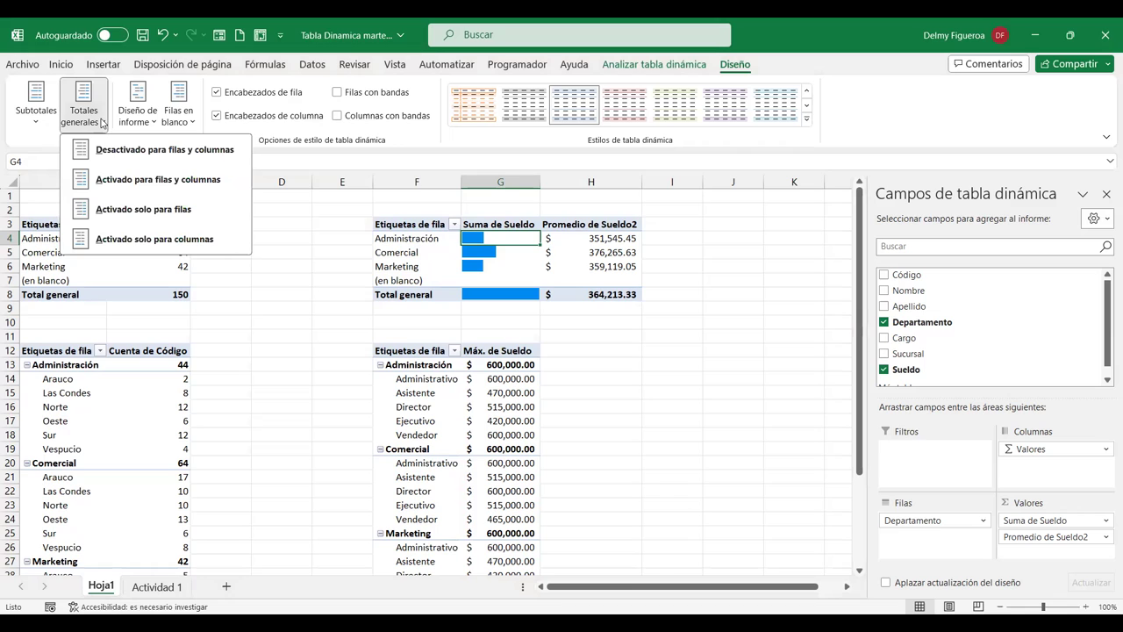
{"action": "left_click", "coordinate": [130, 151]}
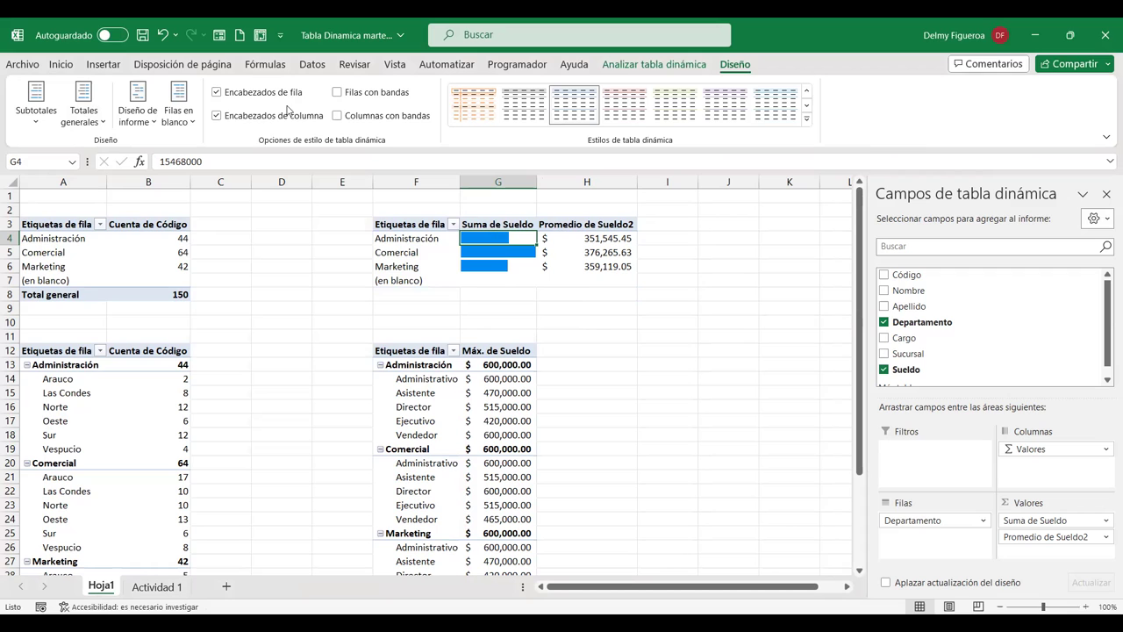
- Edit the data bar rule to show the salary amounts alongside the bars again
{"action": "left_click", "coordinate": [60, 65]}
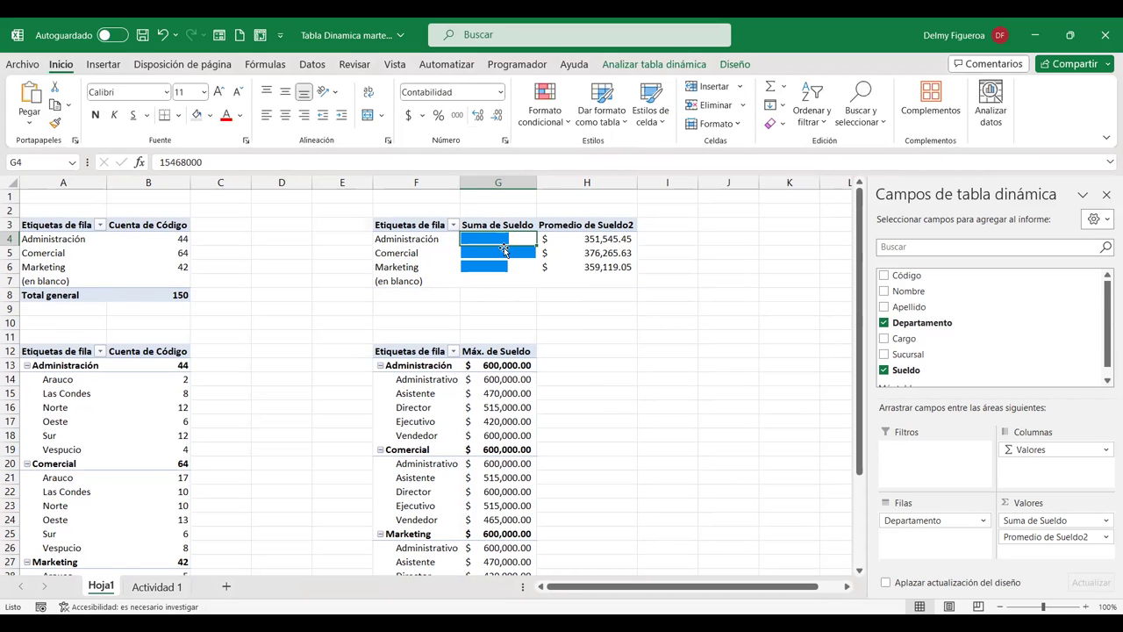
{"action": "mouse_move", "coordinate": [525, 274]}
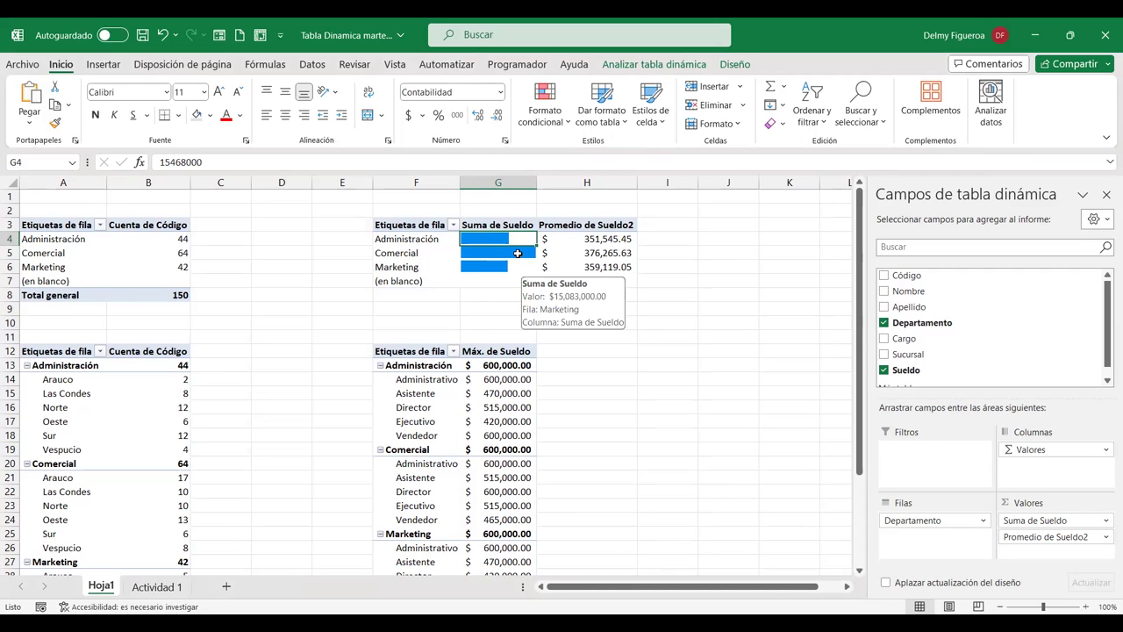
{"action": "left_click", "coordinate": [567, 123]}
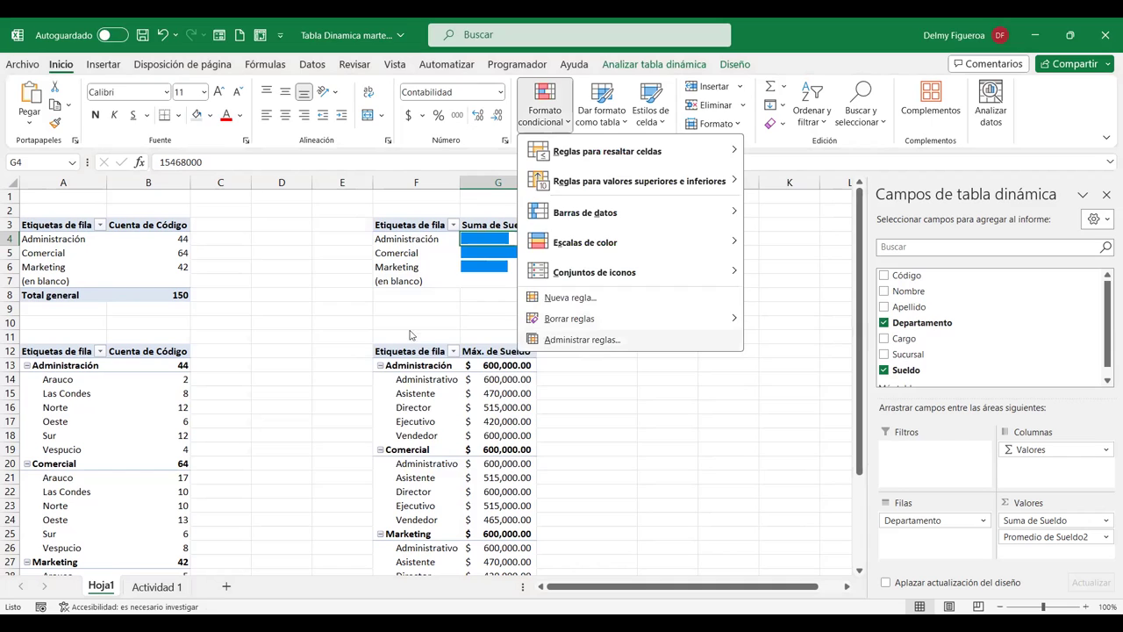
{"action": "left_click", "coordinate": [548, 338]}
{"action": "double_click", "coordinate": [527, 361]}
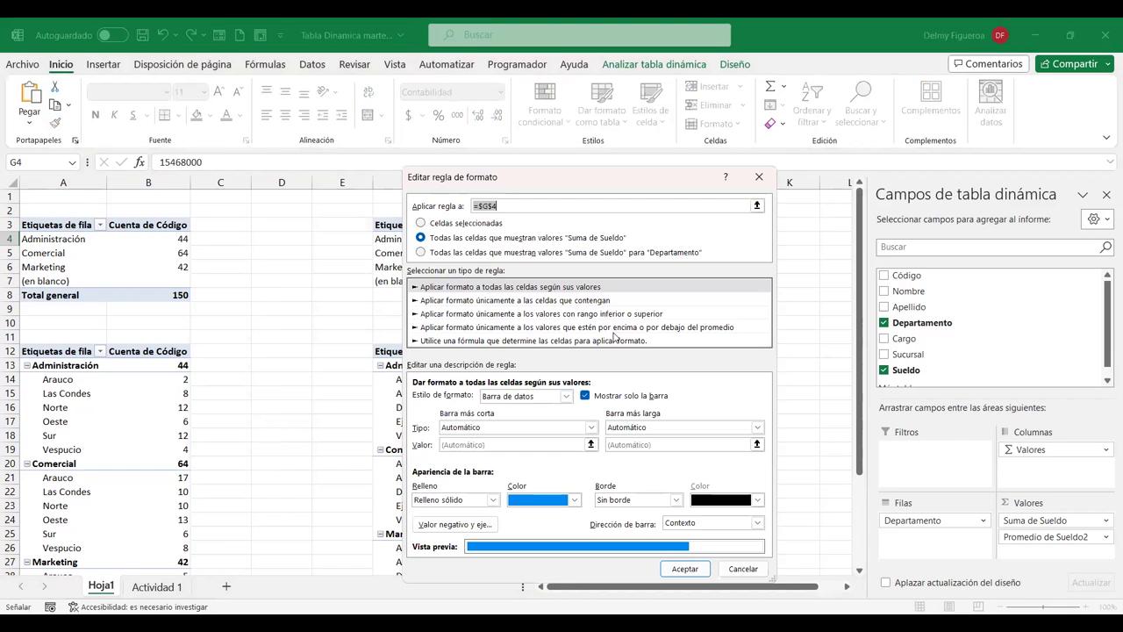
{"action": "left_click", "coordinate": [590, 397]}
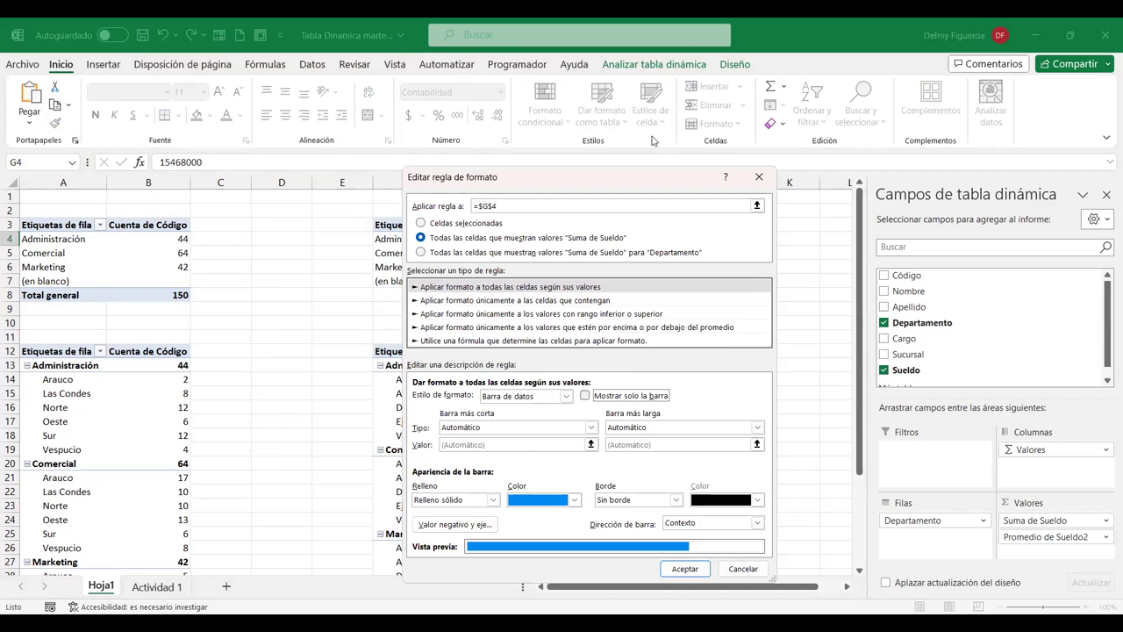
- Limit the data bar rule's range to G4:G6 and apply it to Suma de Sueldo
{"action": "left_click_drag", "start_coordinate": [652, 140], "coordinate": [652, 86]}
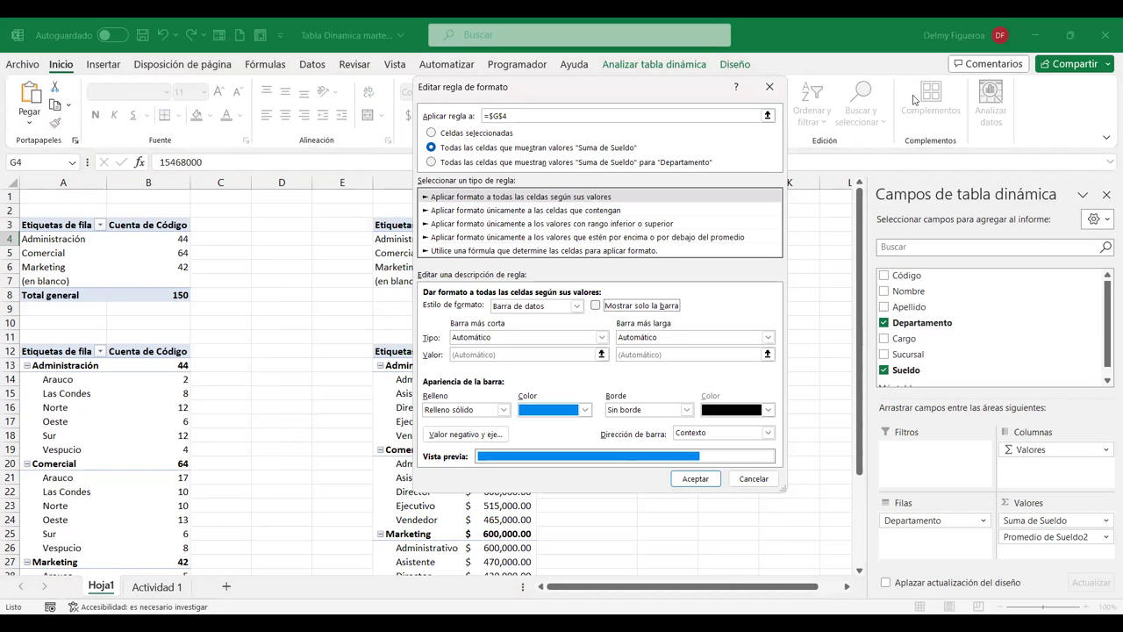
{"action": "left_click_drag", "start_coordinate": [525, 87], "coordinate": [913, 99]}
{"action": "left_click", "coordinate": [904, 129]}
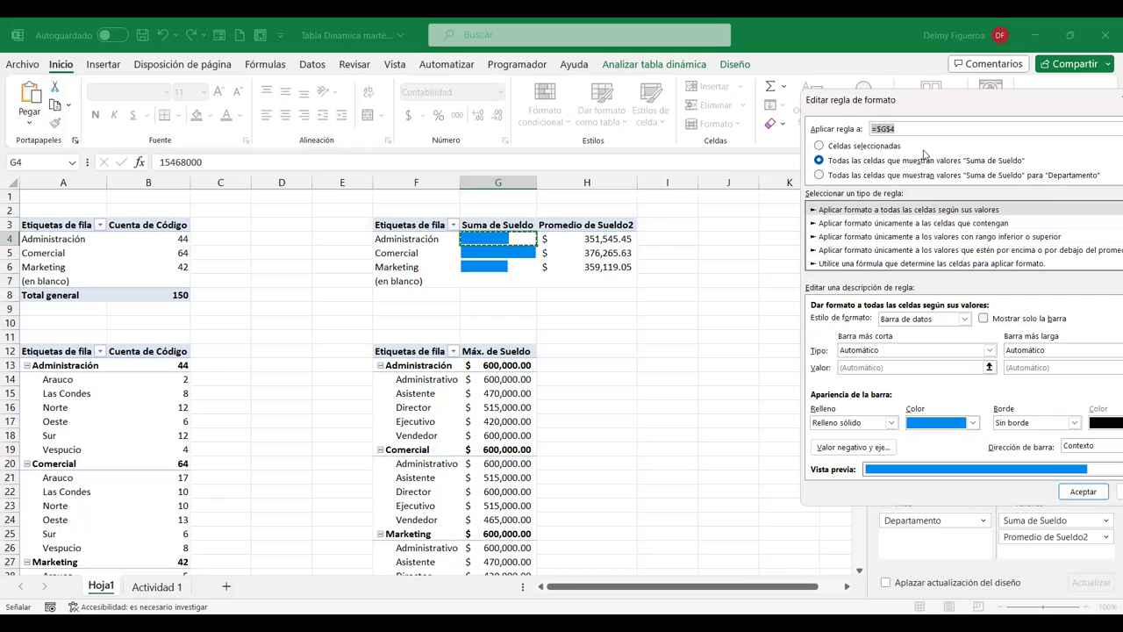
{"action": "left_click", "coordinate": [489, 235]}
{"action": "key", "text": "shift+Down"}
{"action": "key", "text": "shift+Down"}
{"action": "key", "text": "BackSpace"}
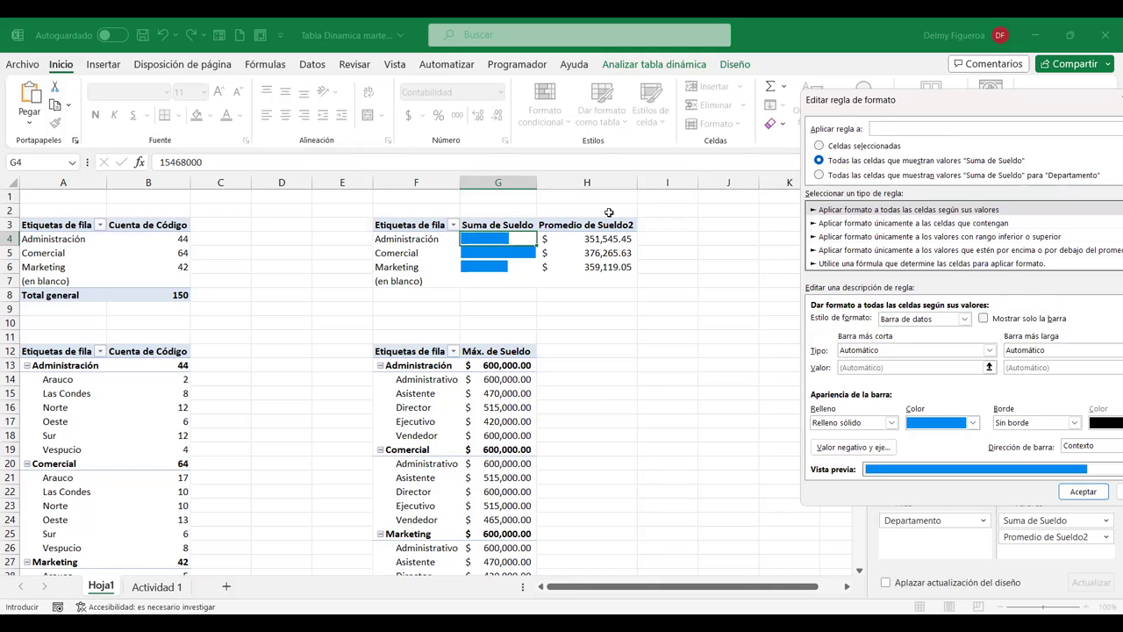
{"action": "left_click", "coordinate": [496, 238]}
{"action": "left_click_drag", "start_coordinate": [497, 239], "coordinate": [490, 261]}
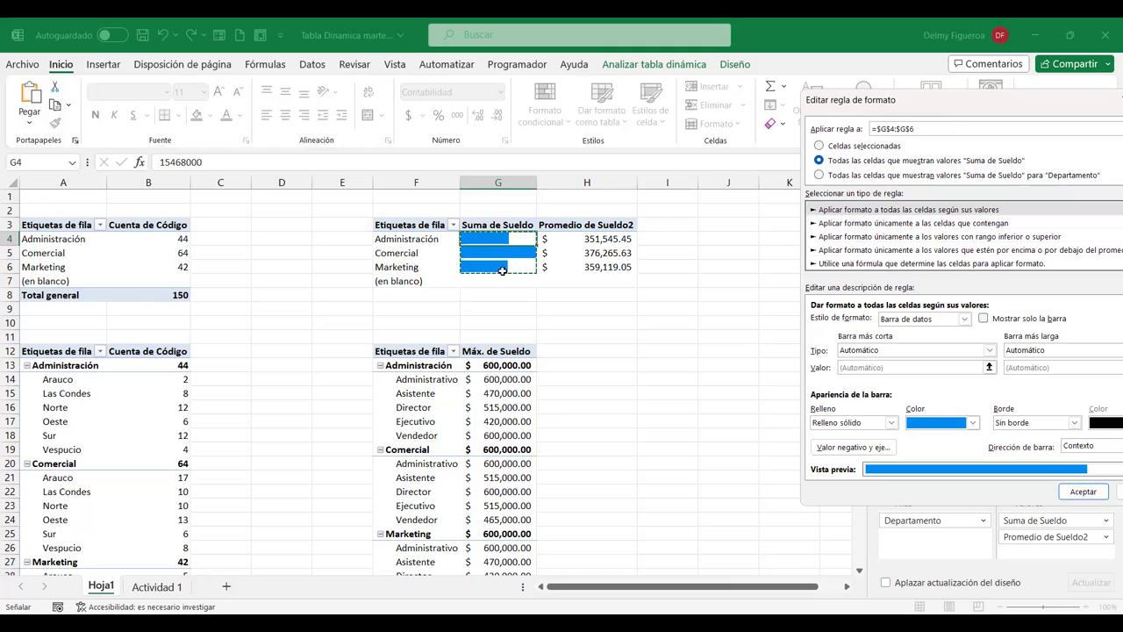
{"action": "left_click", "coordinate": [1084, 491]}
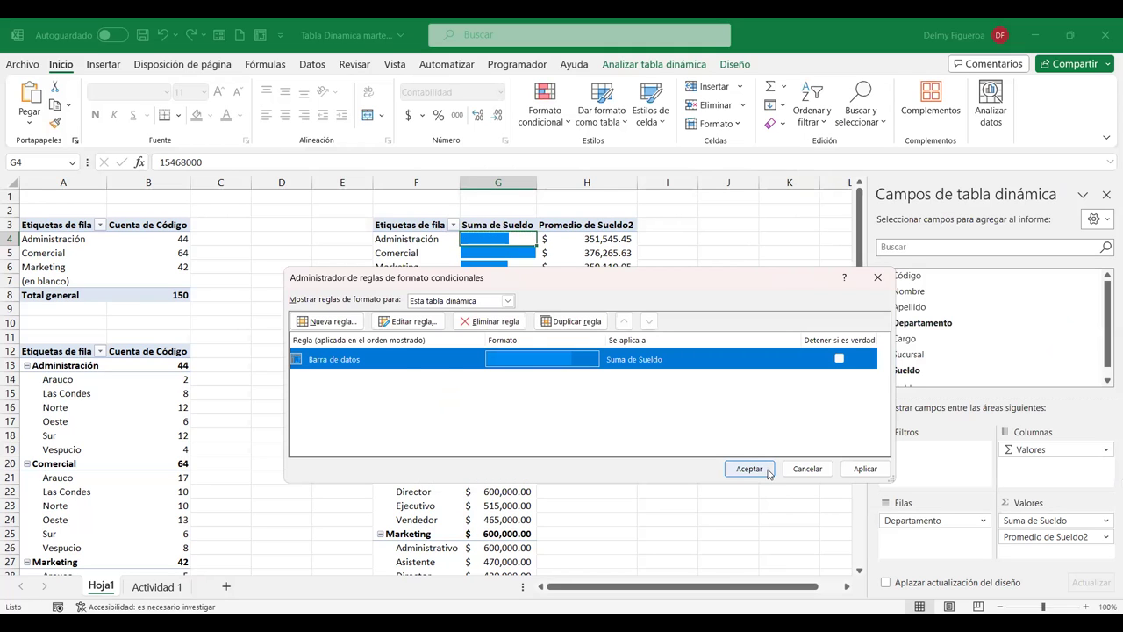
{"action": "left_click", "coordinate": [749, 469]}
{"action": "left_click", "coordinate": [620, 295]}
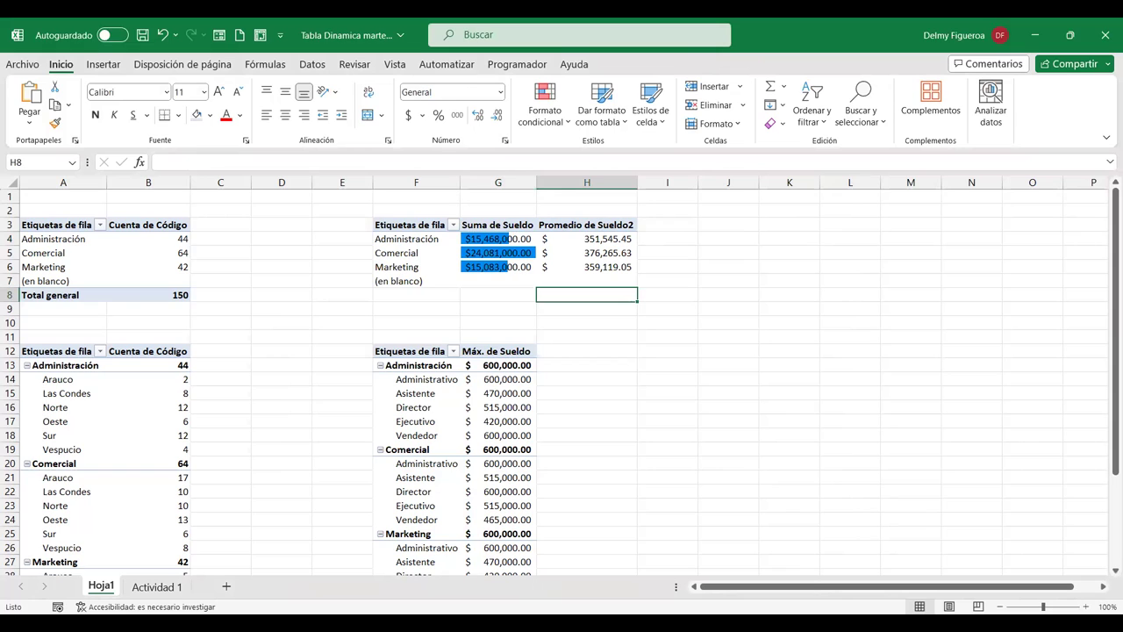
- Select the lower-left pivot to show its Departamento, Sucursal and Cuenta de Código fields
{"action": "left_click", "coordinate": [597, 253]}
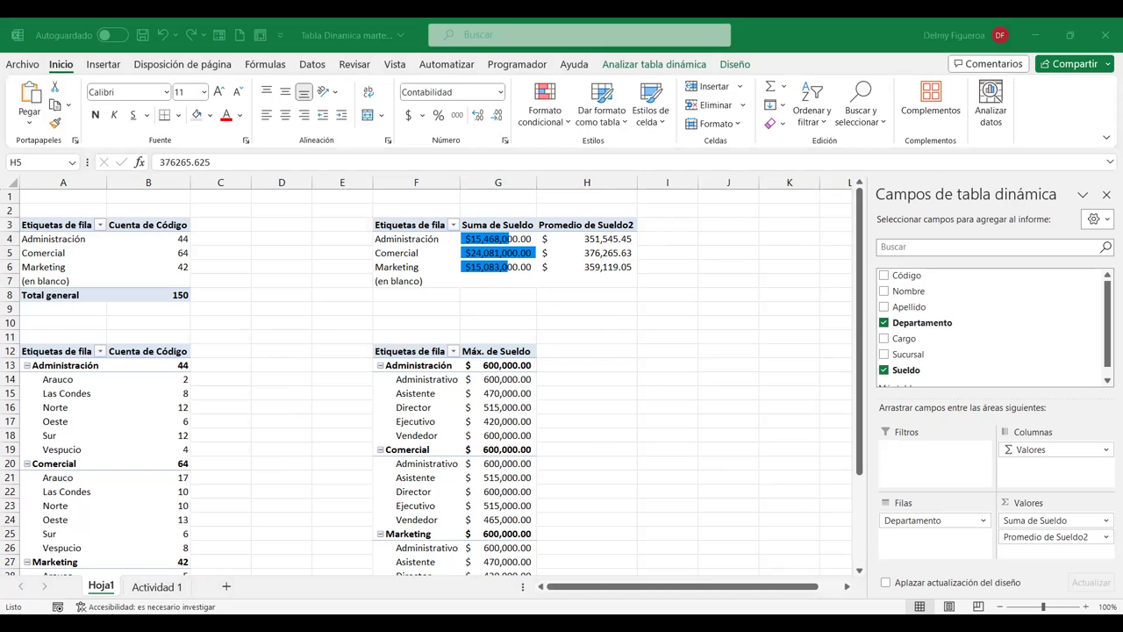
{"action": "left_click", "coordinate": [1031, 387]}
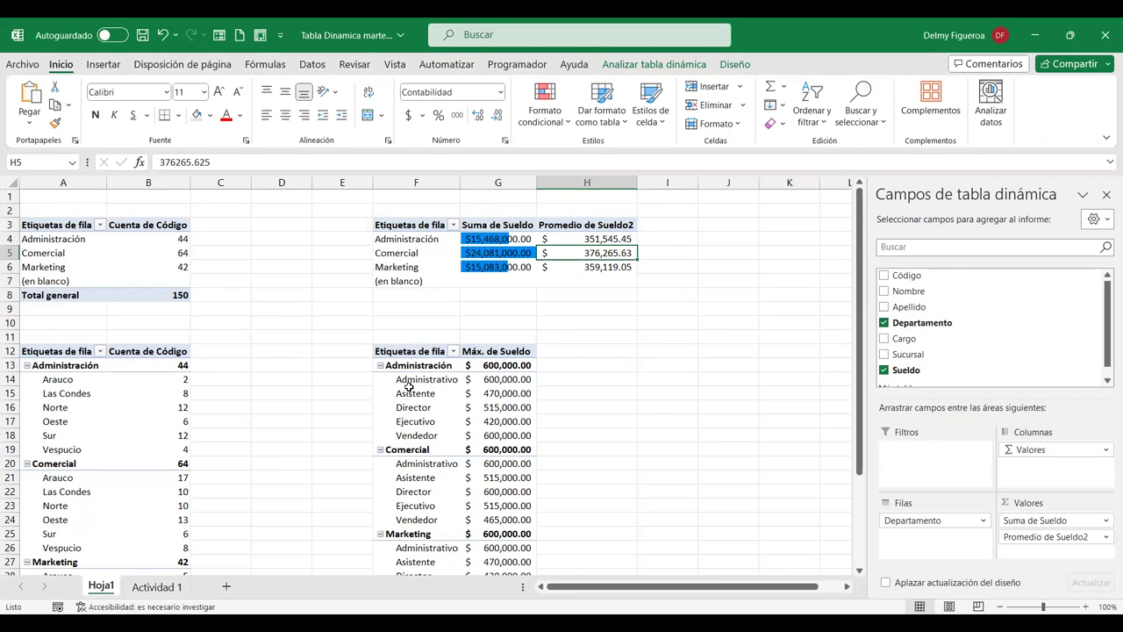
{"action": "left_click", "coordinate": [77, 395]}
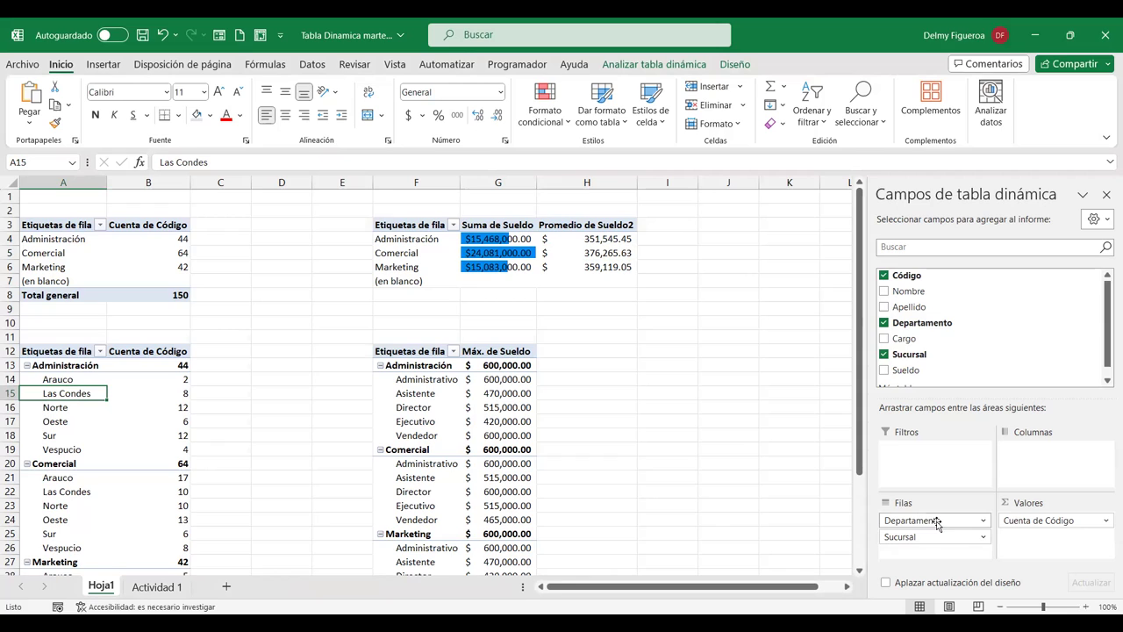
- Move Departamento to the pivot's filters and insert blank rows at row 9 to shift it down
{"action": "left_click_drag", "start_coordinate": [937, 523], "coordinate": [943, 471]}
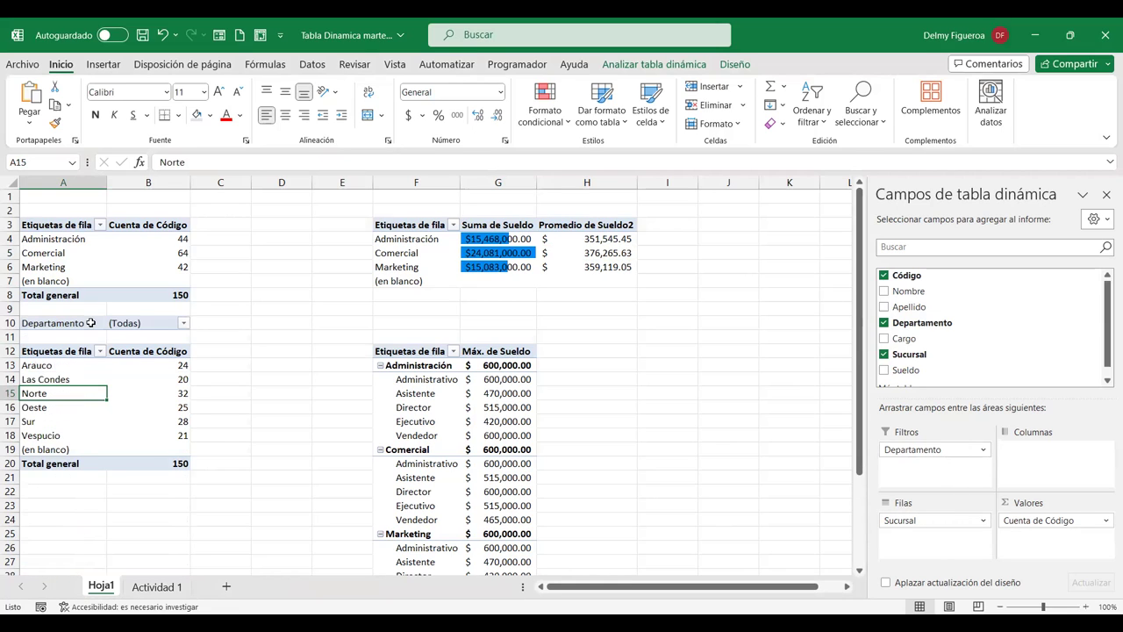
{"action": "left_click", "coordinate": [9, 309]}
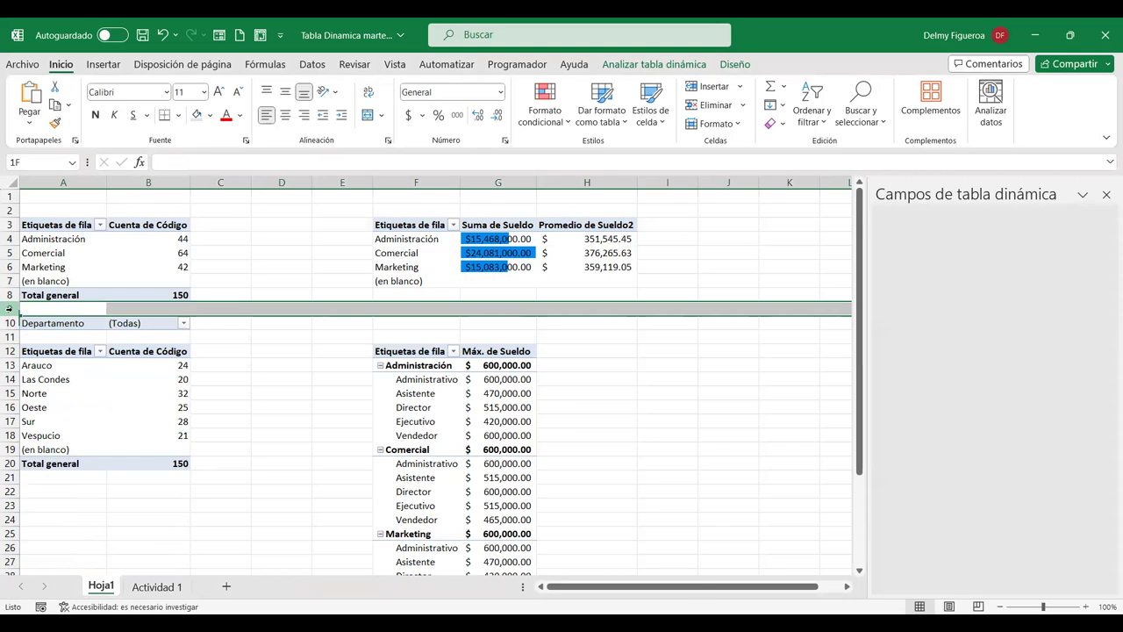
{"action": "right_click", "coordinate": [11, 309]}
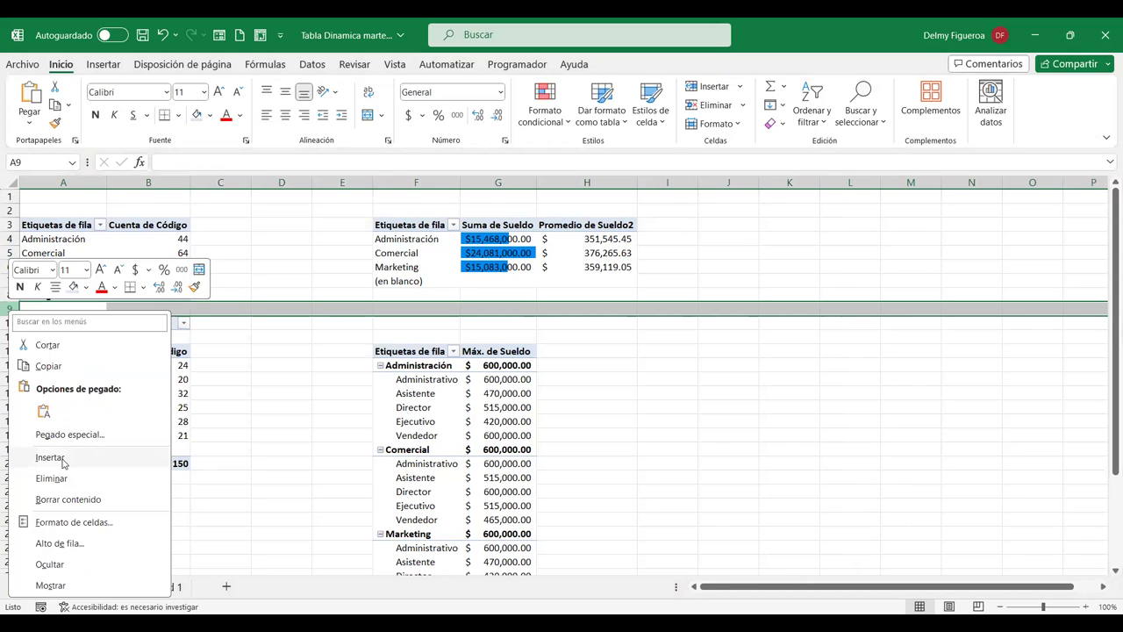
{"action": "key", "text": "i"}
{"action": "key", "text": "F4"}
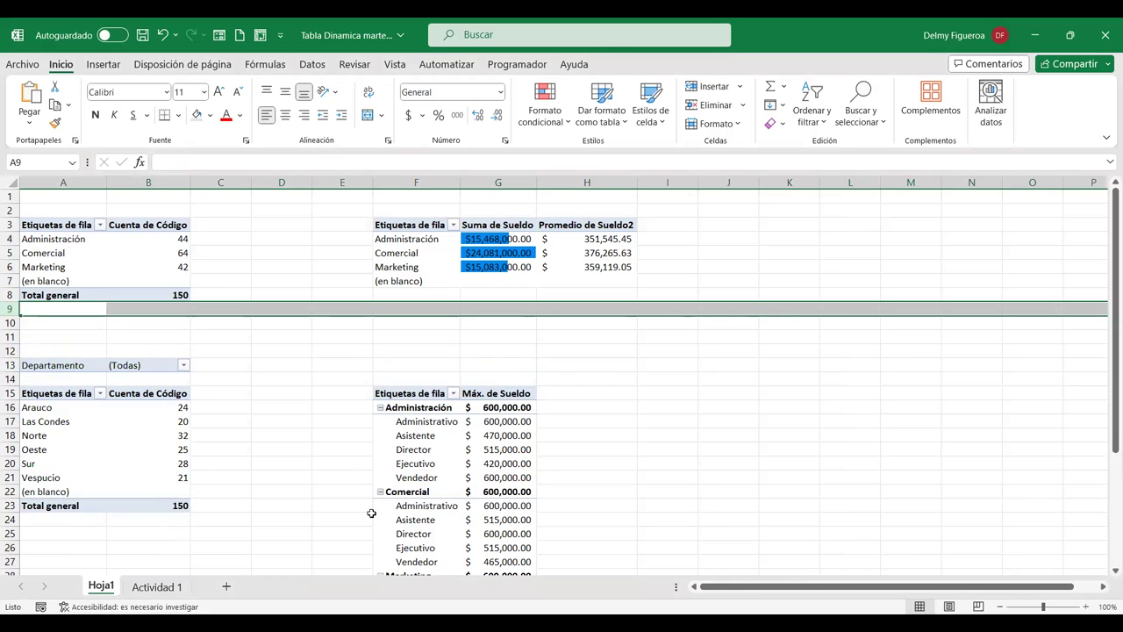
{"action": "key", "text": "F4"}
{"action": "key", "text": "F4"}
{"action": "left_click", "coordinate": [239, 367]}
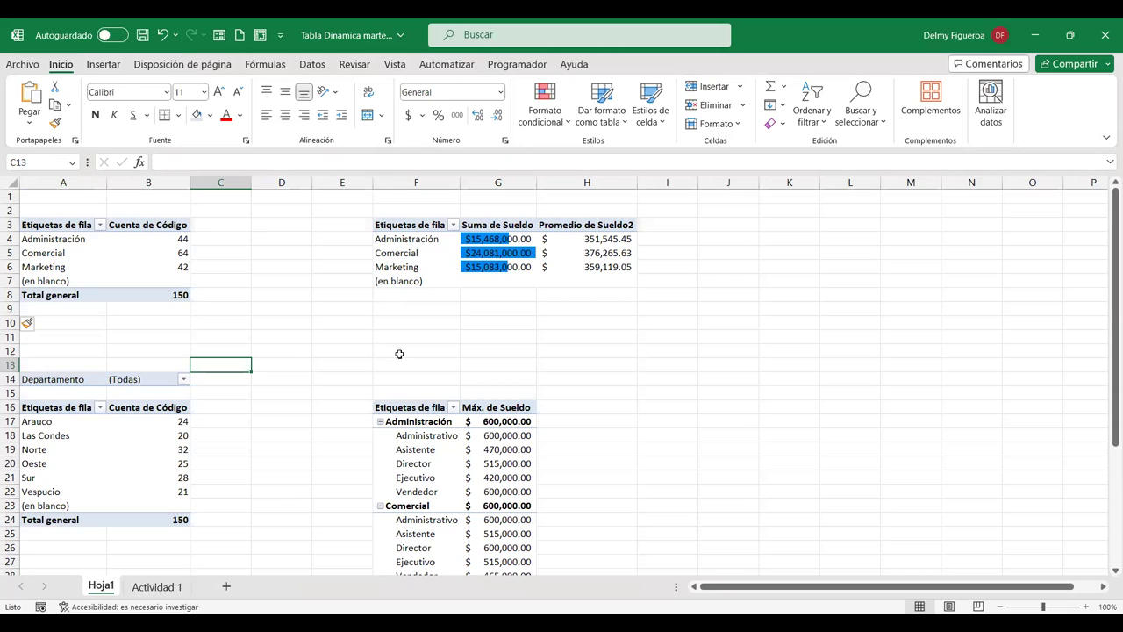
- Filter the lower-left pivot's Departamento to Administración, then switch it to Comercial
{"action": "left_click", "coordinate": [116, 483]}
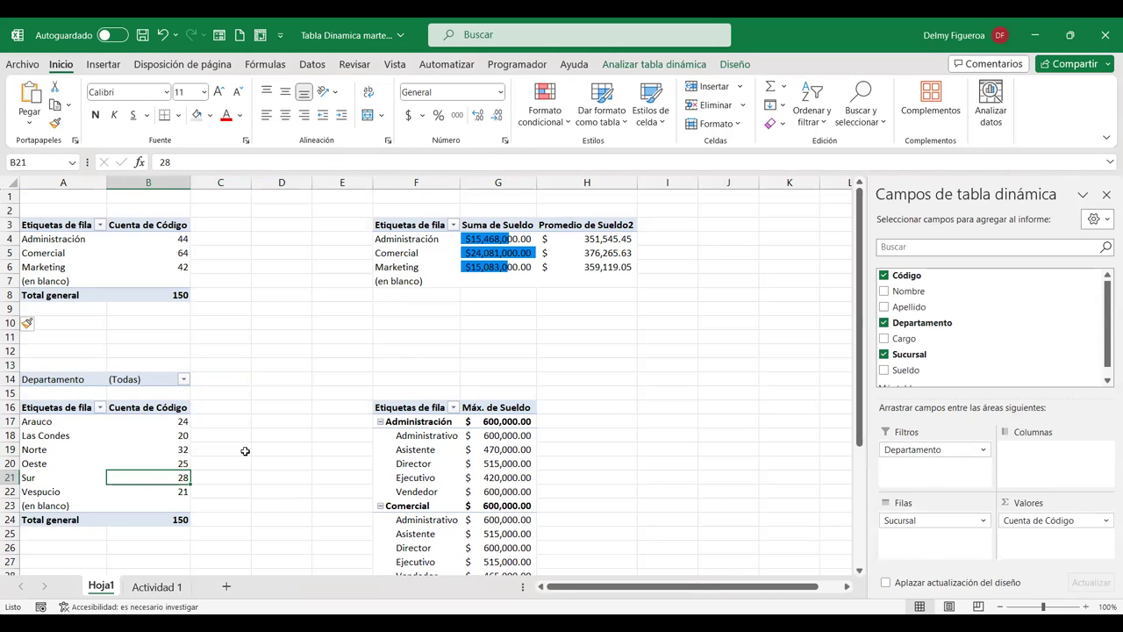
{"action": "left_click", "coordinate": [184, 379]}
{"action": "left_click", "coordinate": [79, 429]}
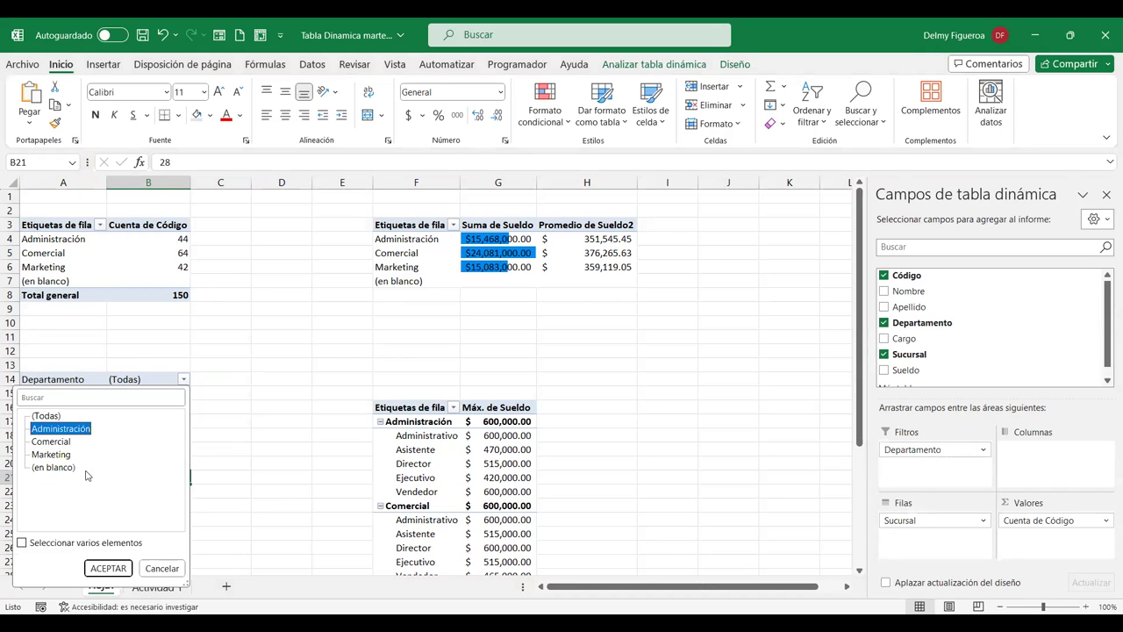
{"action": "left_click", "coordinate": [120, 567]}
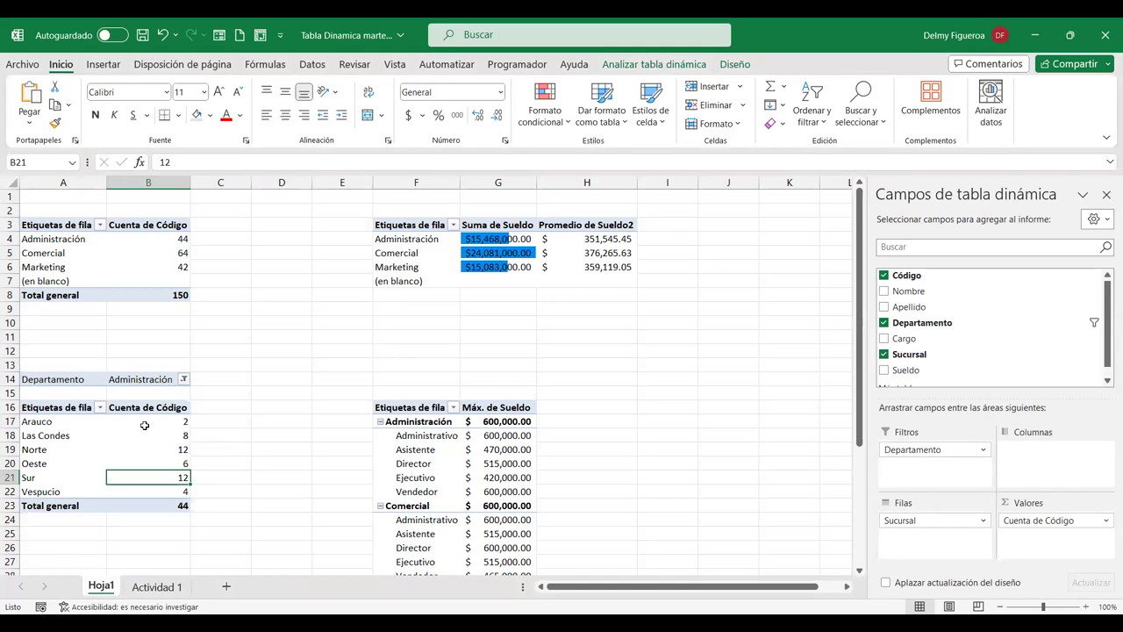
{"action": "left_click", "coordinate": [185, 379]}
{"action": "left_click", "coordinate": [51, 442]}
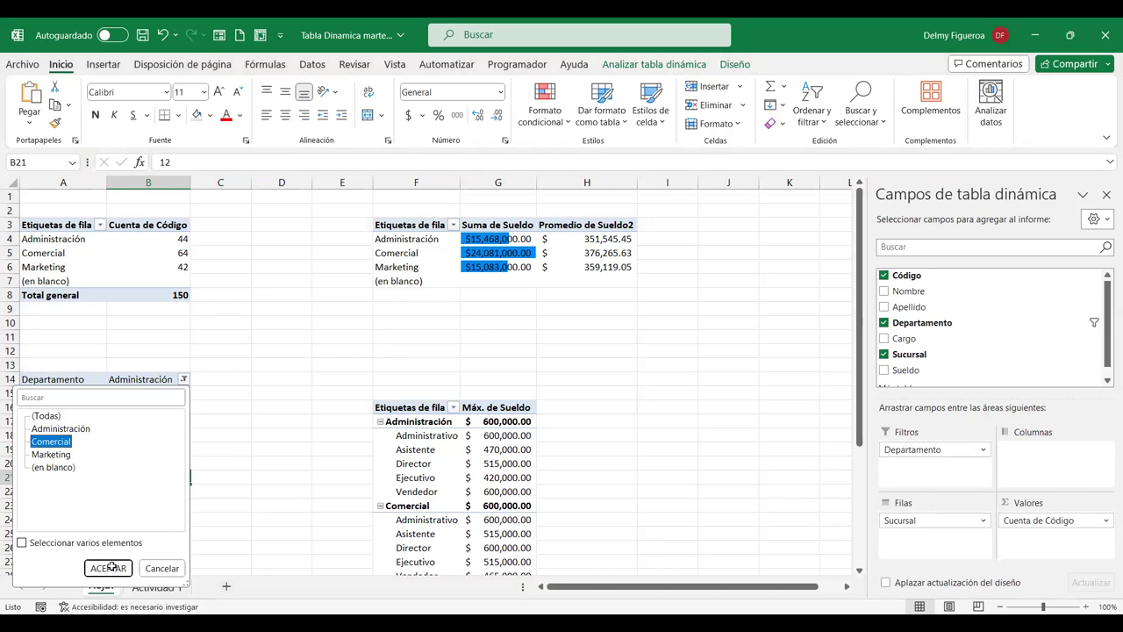
{"action": "left_click", "coordinate": [109, 568]}
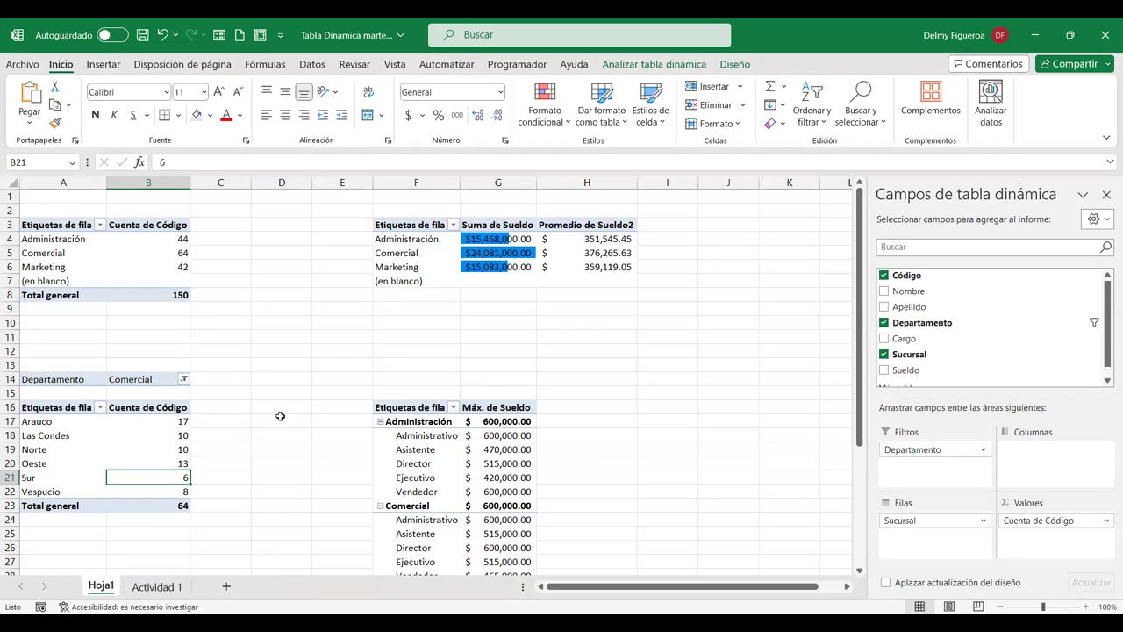
- Browse the PivotTable Options commands for the lower-left and lower-right pivot tables
{"action": "left_click", "coordinate": [653, 64]}
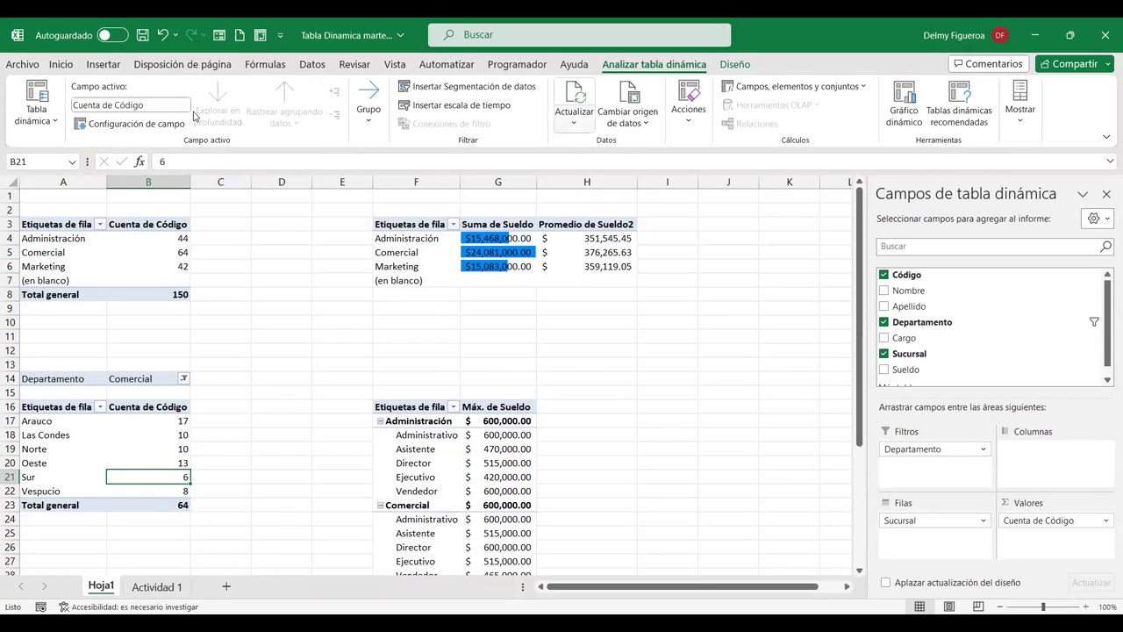
{"action": "left_click", "coordinate": [59, 125]}
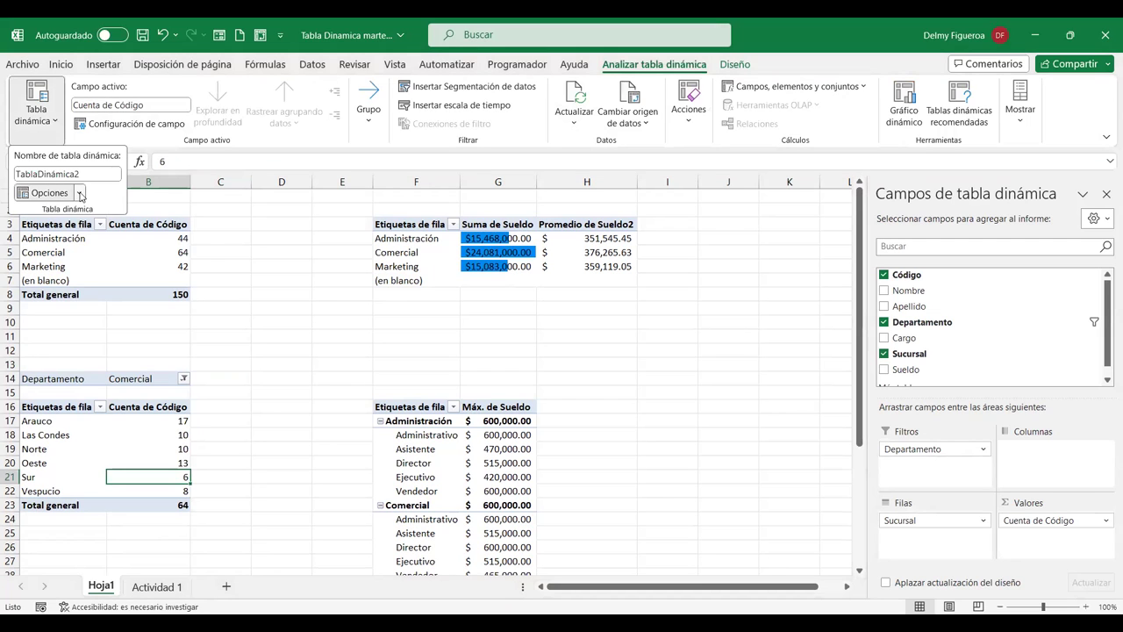
{"action": "left_click", "coordinate": [79, 193]}
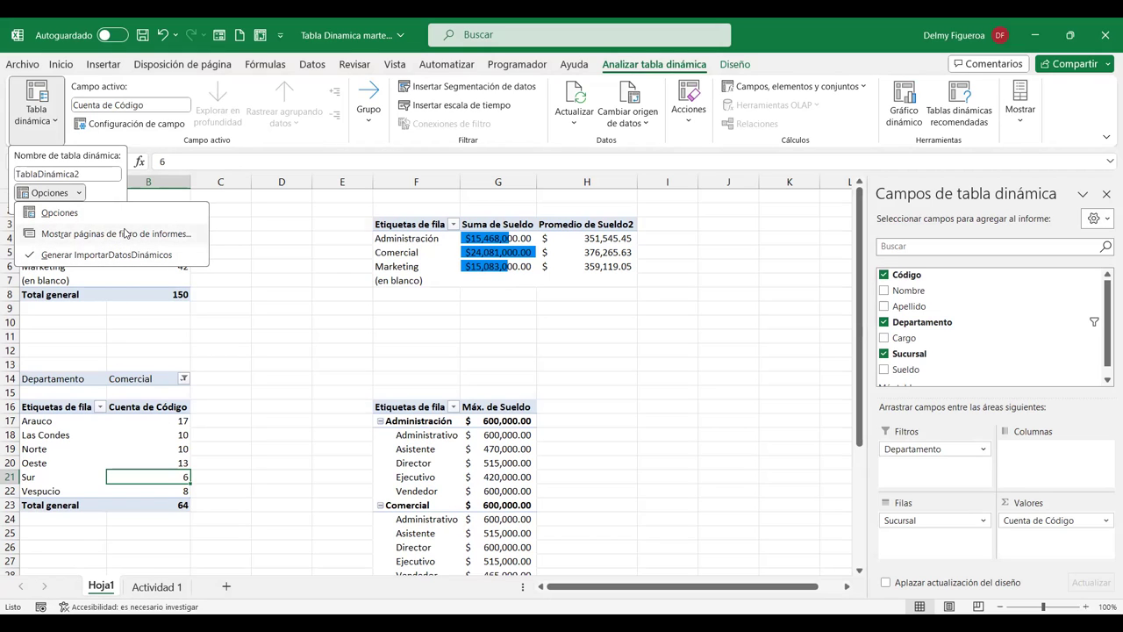
{"action": "left_click", "coordinate": [441, 449]}
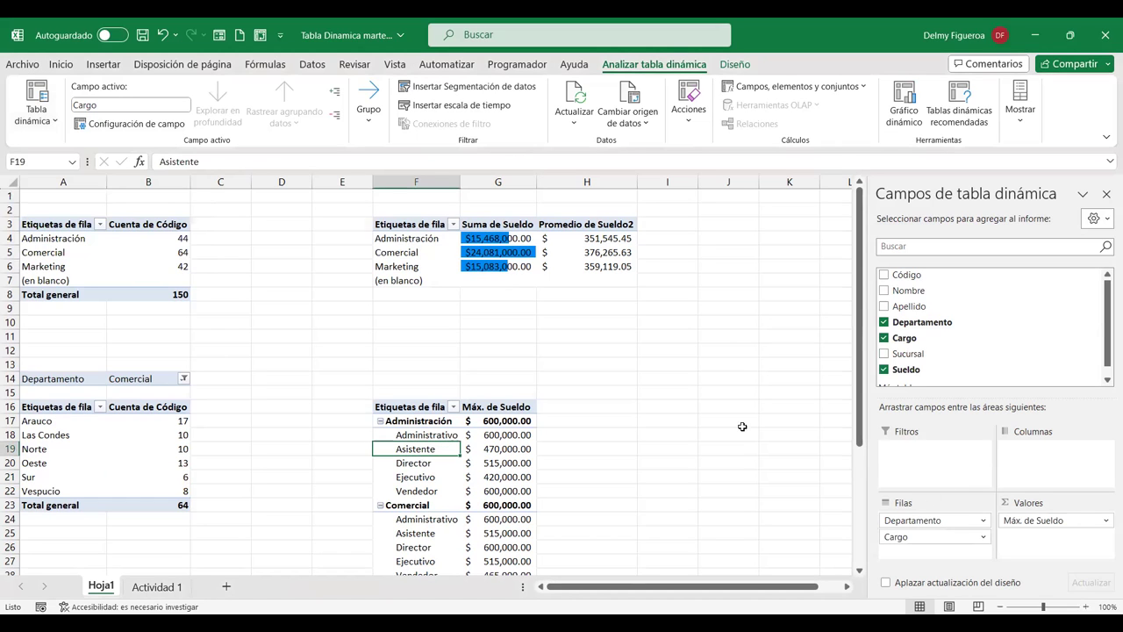
{"action": "left_click", "coordinate": [55, 125]}
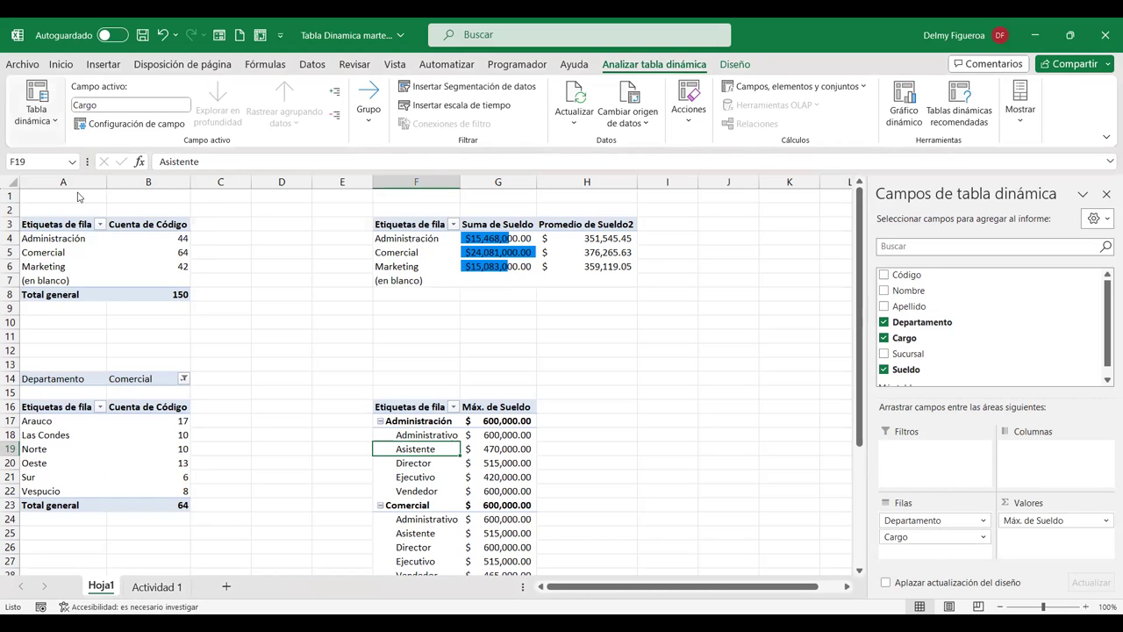
{"action": "left_click", "coordinate": [79, 193]}
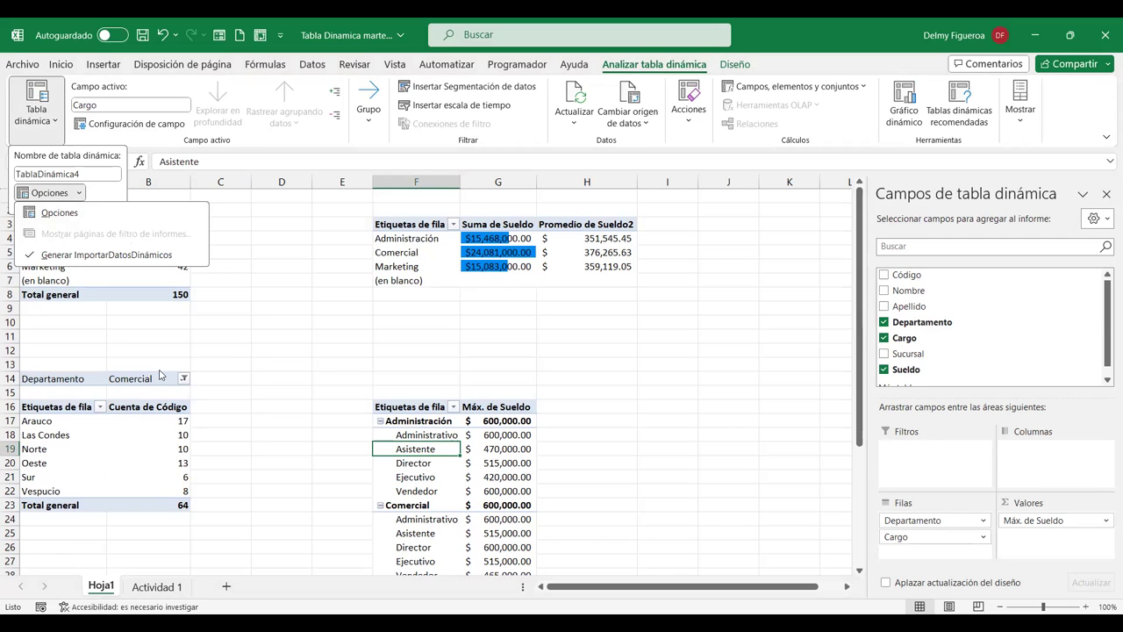
- From the lower-left pivot, start Mostrar páginas de filtro de informes for Departamento
{"action": "mouse_move", "coordinate": [137, 447]}
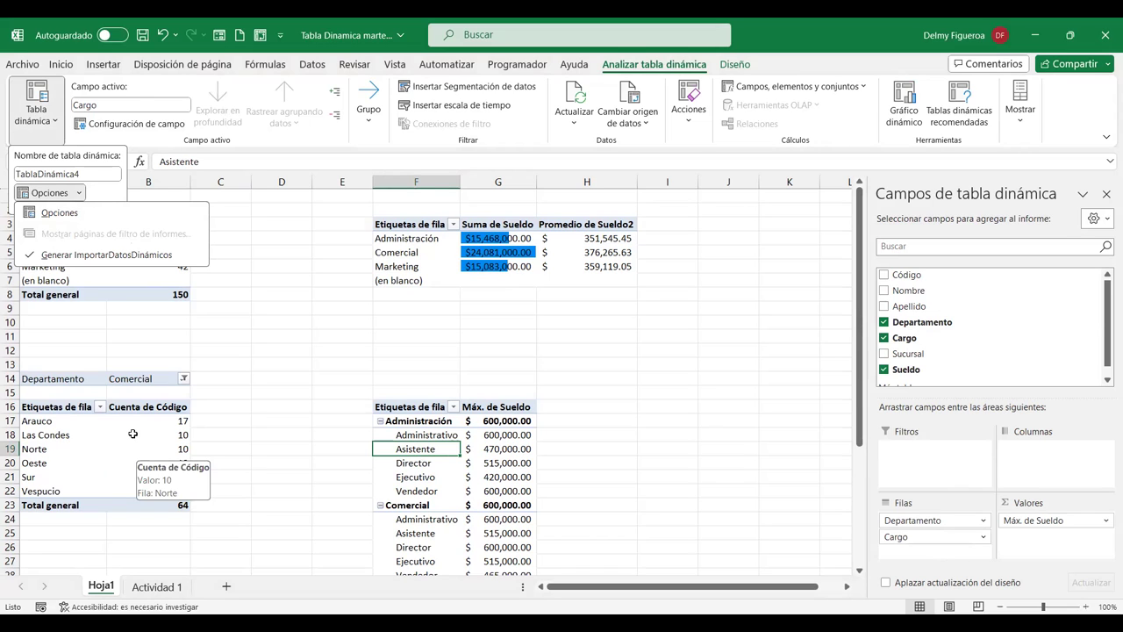
{"action": "left_click", "coordinate": [132, 434]}
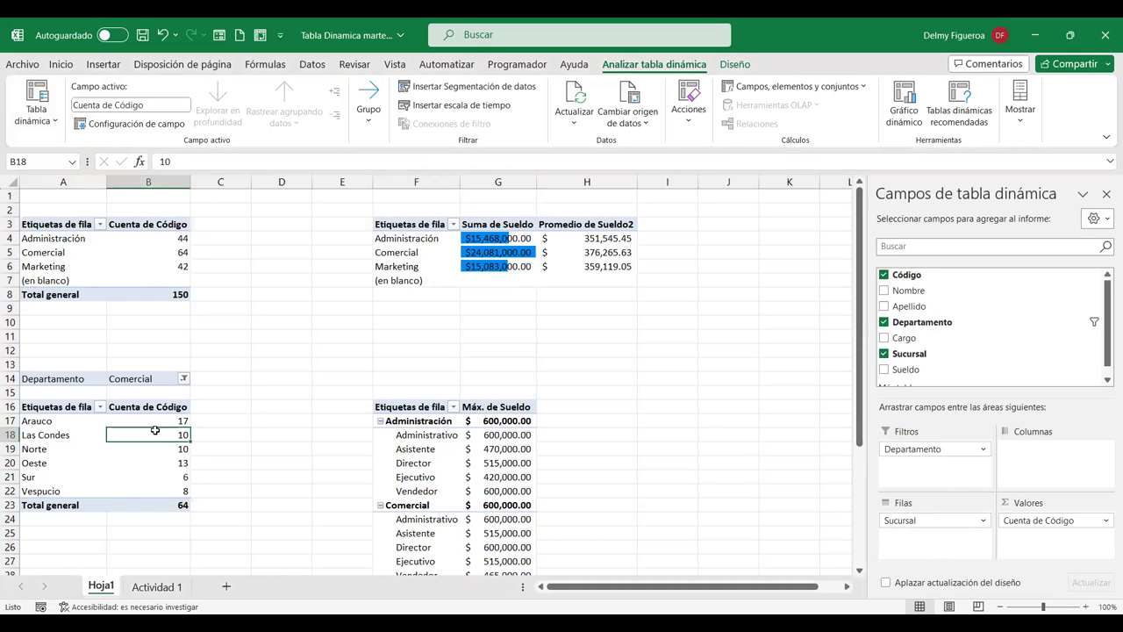
{"action": "left_click", "coordinate": [53, 123]}
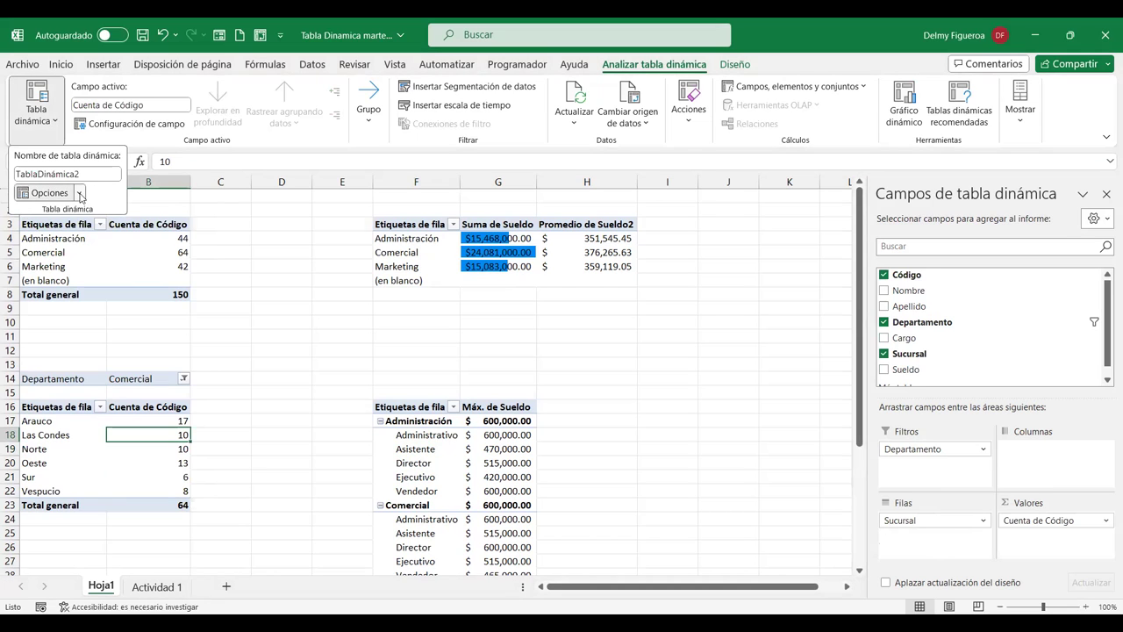
{"action": "left_click", "coordinate": [78, 192]}
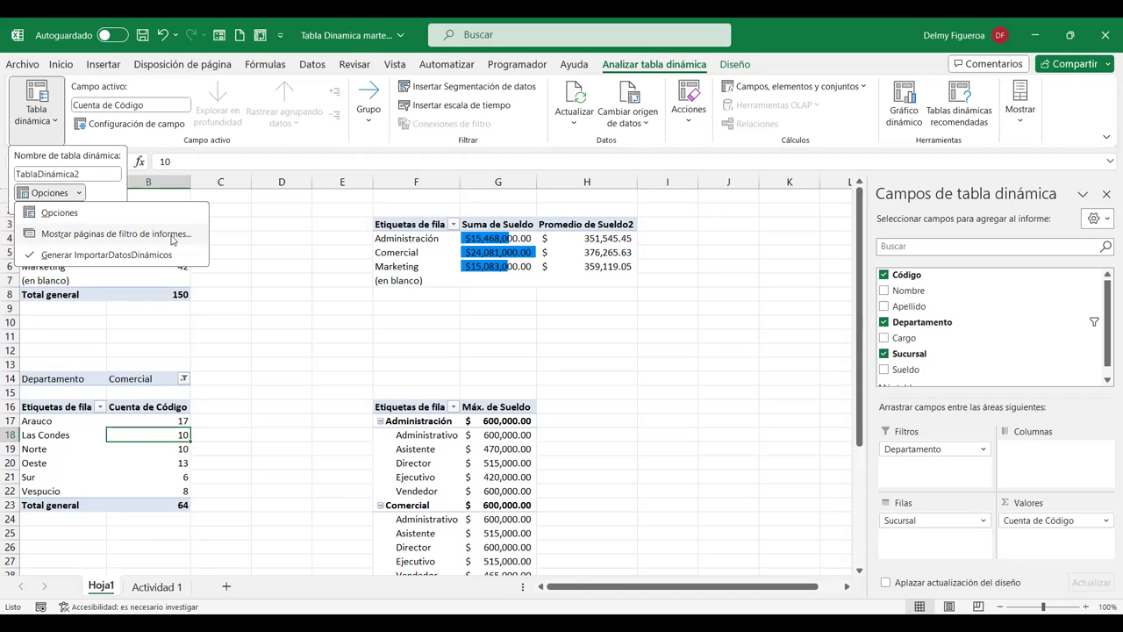
{"action": "left_click", "coordinate": [173, 237]}
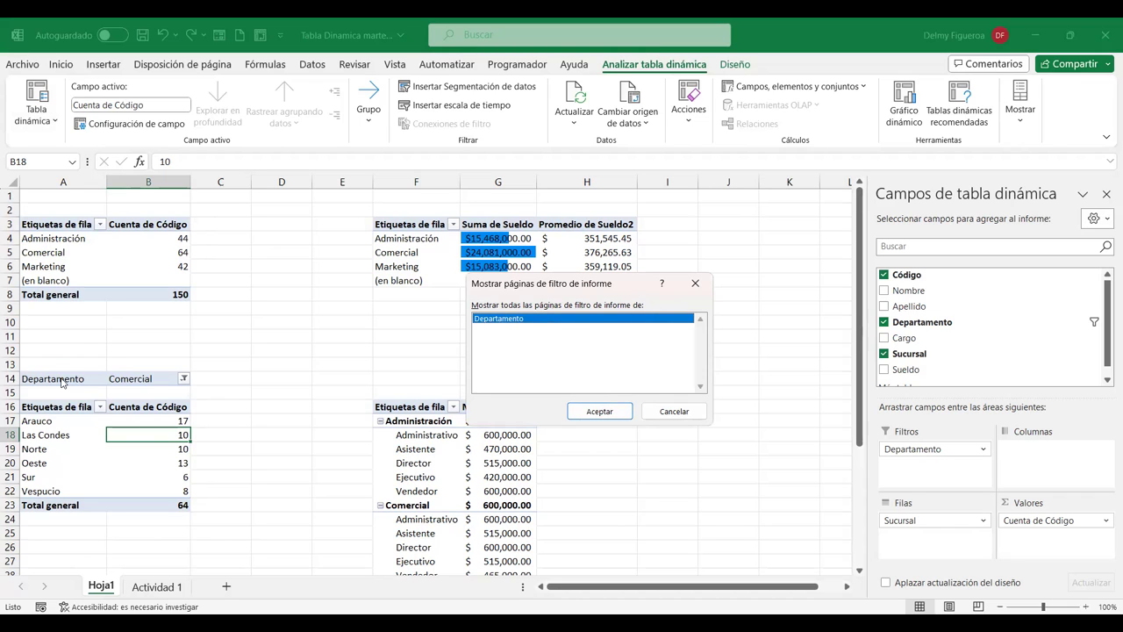
- Create one sheet per Departamento value and review the Marketing and Administración sheets
{"action": "left_click", "coordinate": [600, 413]}
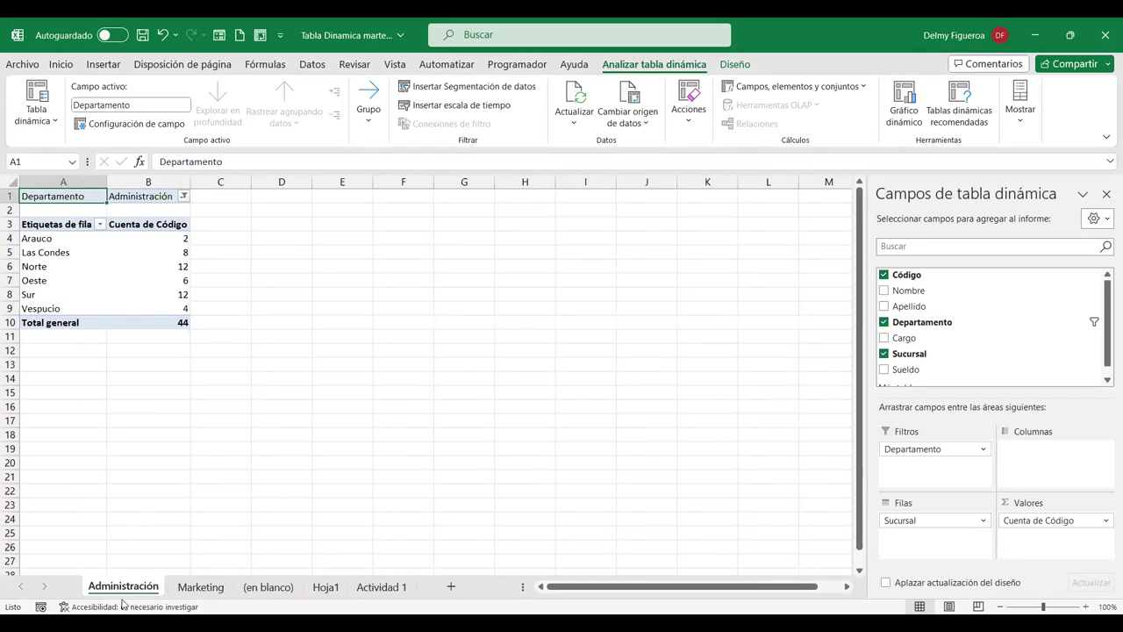
{"action": "left_click", "coordinate": [200, 588]}
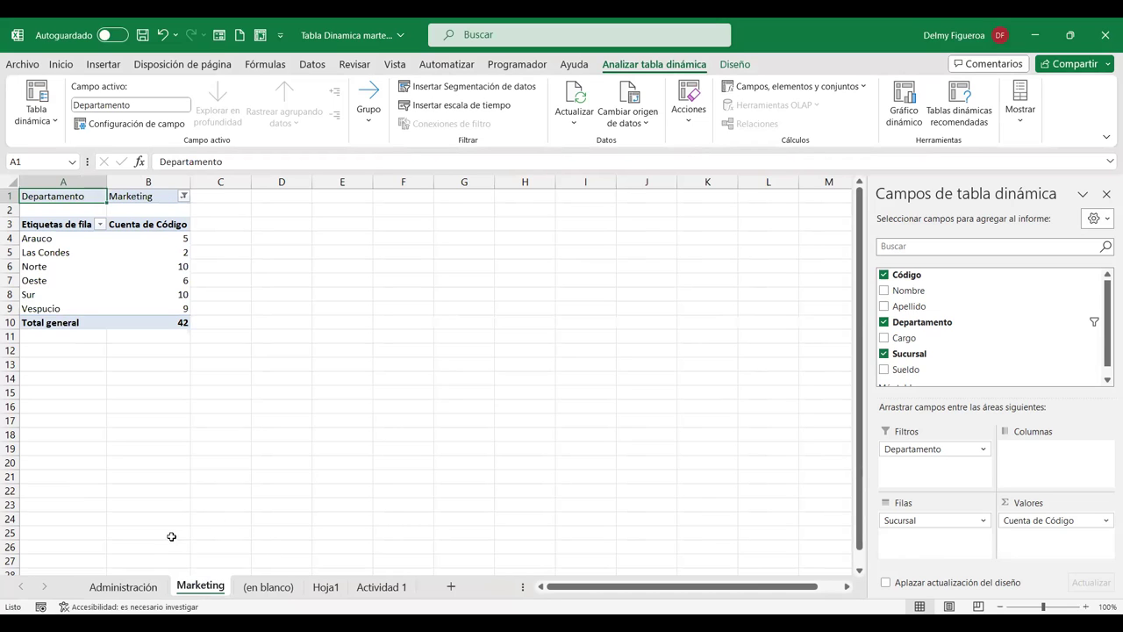
{"action": "left_click", "coordinate": [123, 586]}
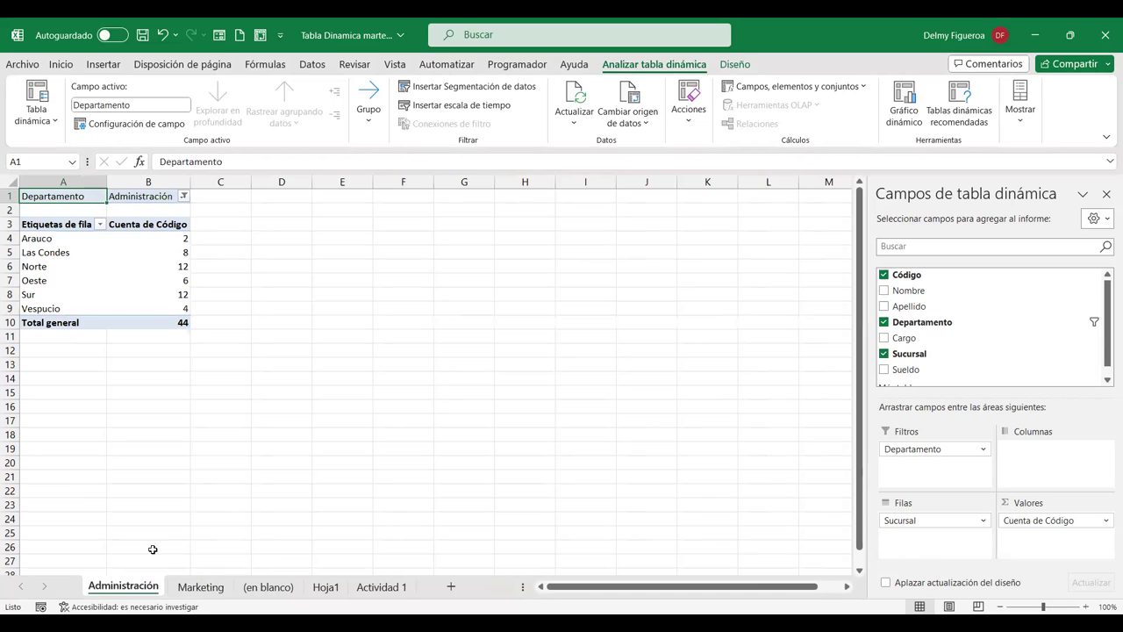
{"action": "left_click", "coordinate": [201, 588]}
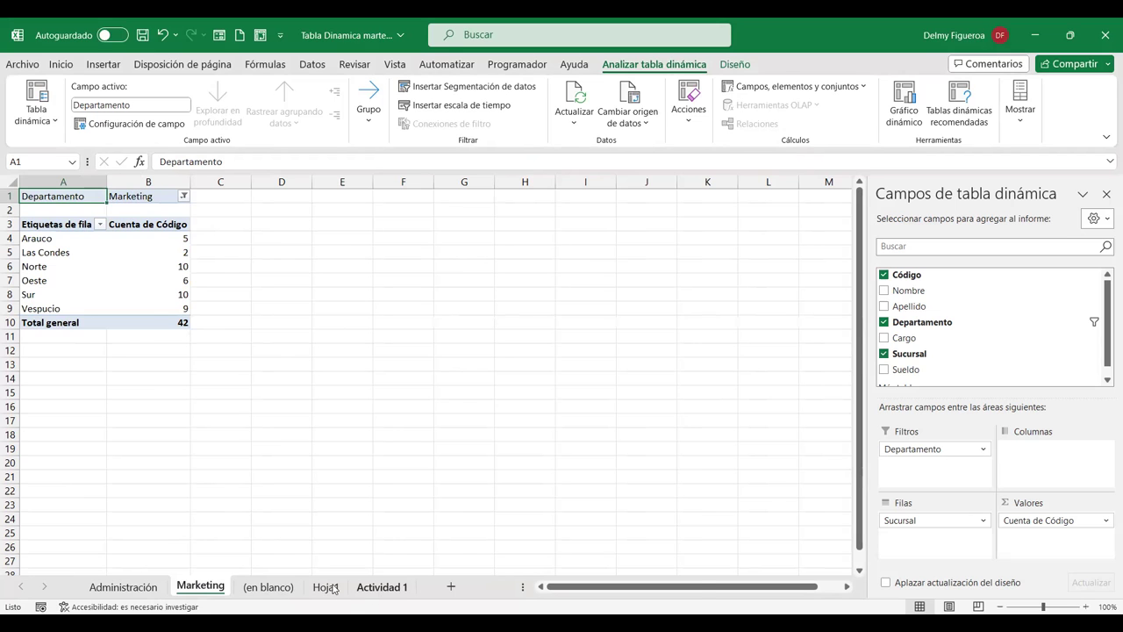
{"action": "left_click", "coordinate": [381, 587]}
{"action": "left_click", "coordinate": [334, 588]}
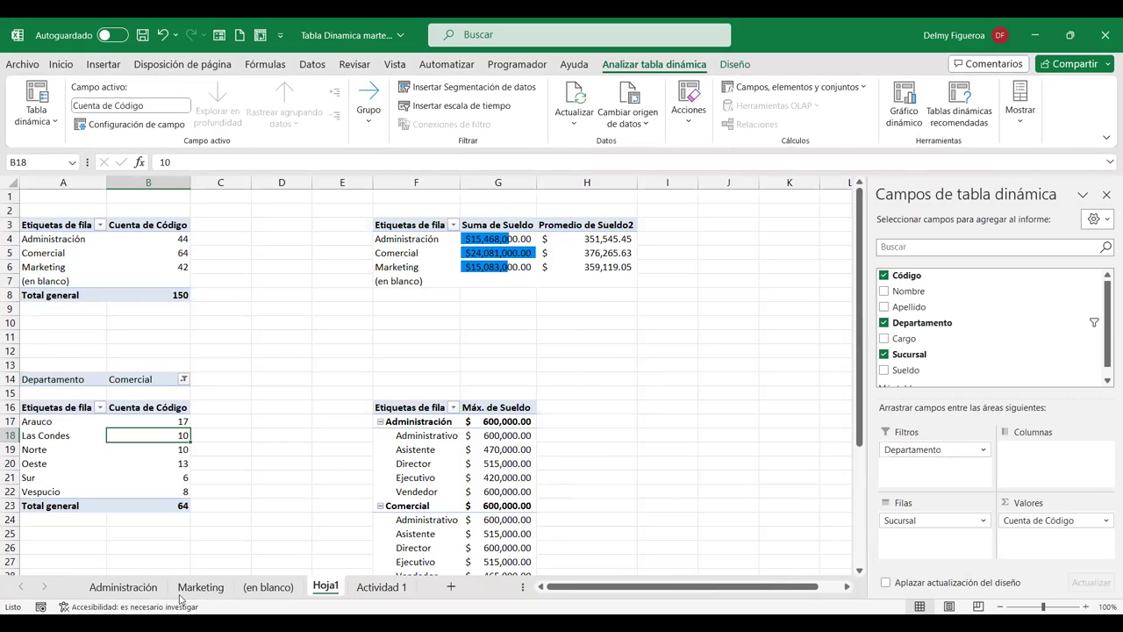
- Set the Sucursal pivot's Departamento filter to (Todas), then check the (en blanco) sheet
{"action": "left_click", "coordinate": [184, 380]}
{"action": "left_click", "coordinate": [46, 417]}
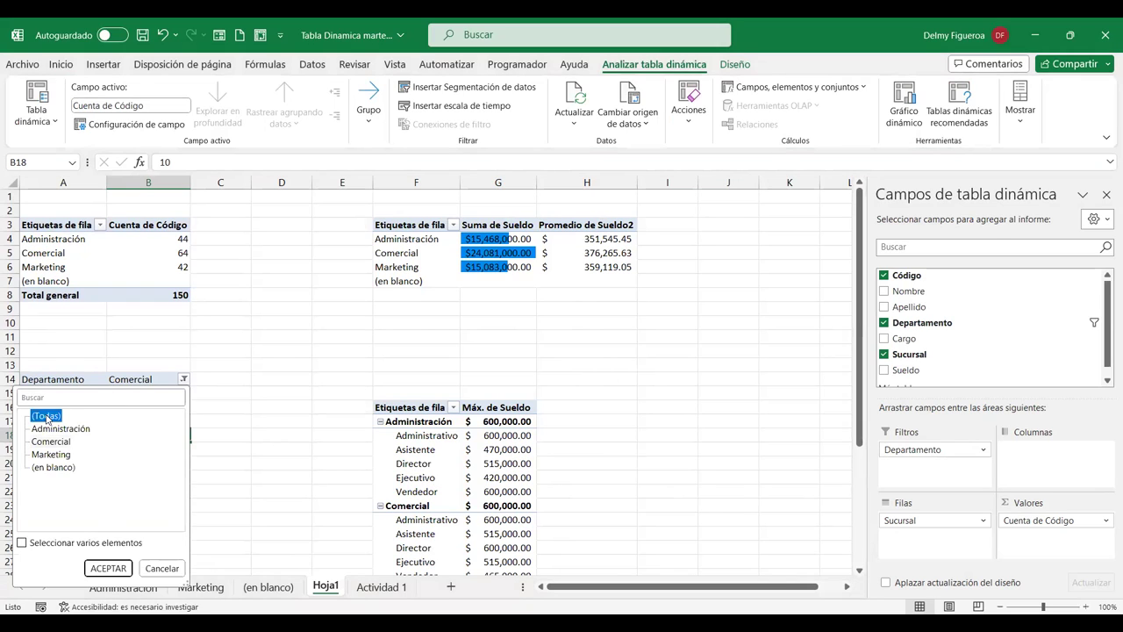
{"action": "left_click", "coordinate": [108, 567]}
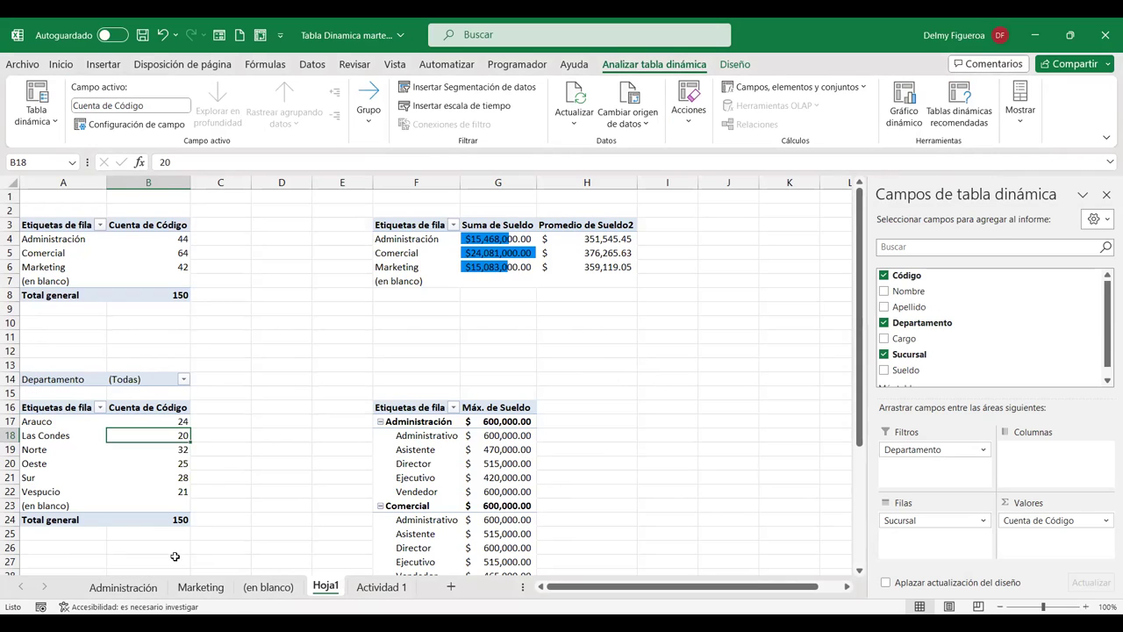
{"action": "left_click", "coordinate": [268, 586]}
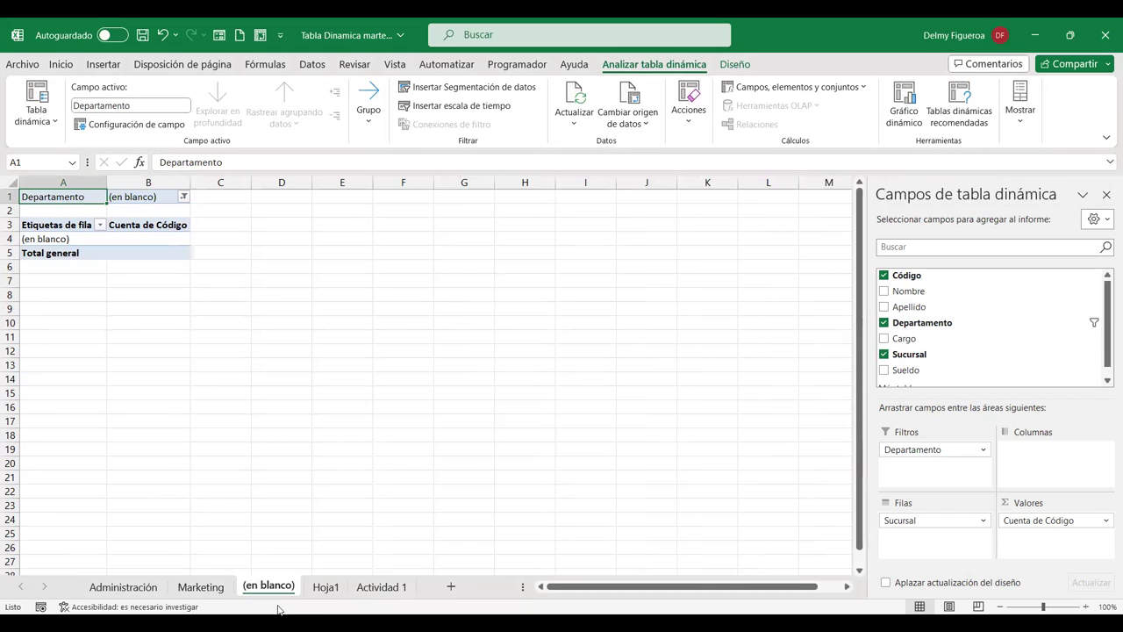
{"action": "left_click", "coordinate": [323, 588]}
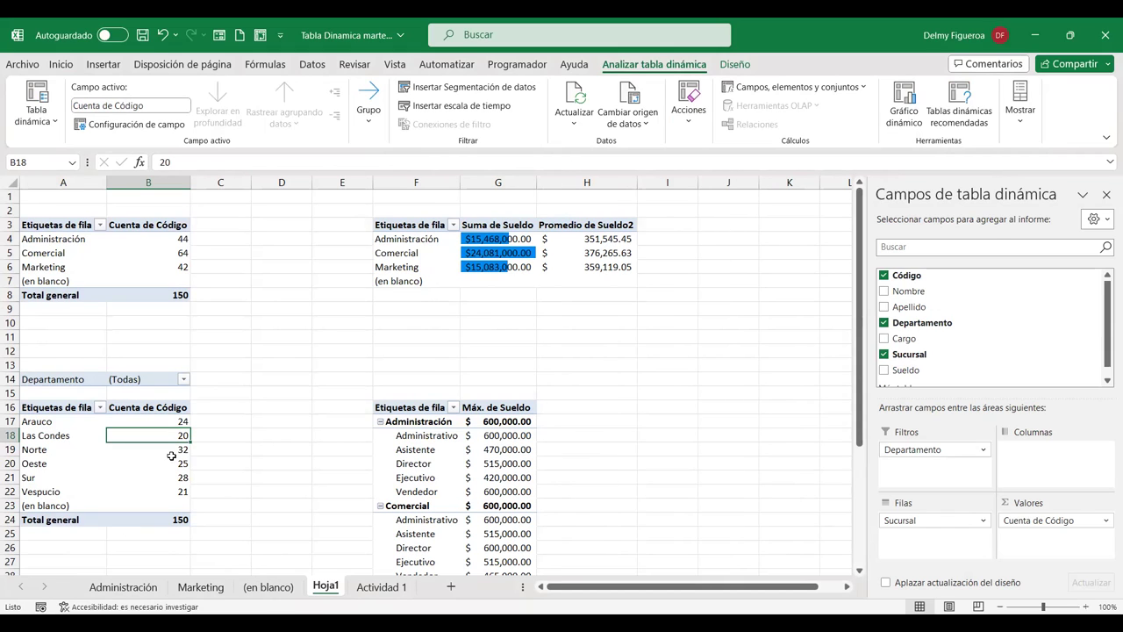
{"action": "mouse_move", "coordinate": [183, 460]}
- Undo the filter change so the Sucursal pivot shows Departamento Comercial again
{"action": "left_click", "coordinate": [381, 586]}
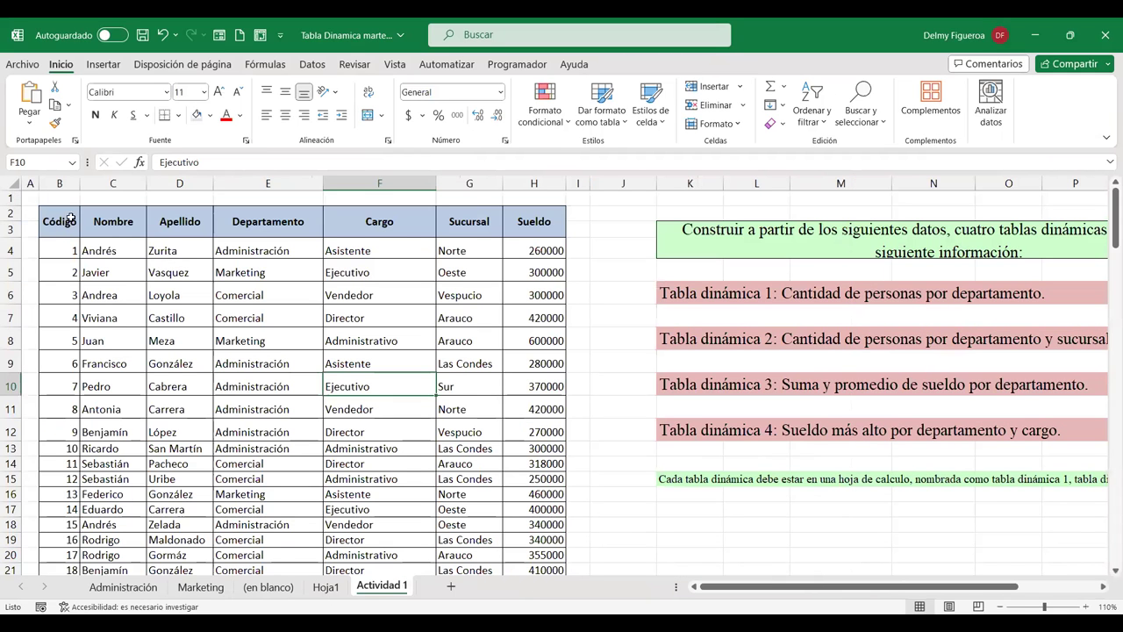
{"action": "left_click", "coordinate": [325, 586]}
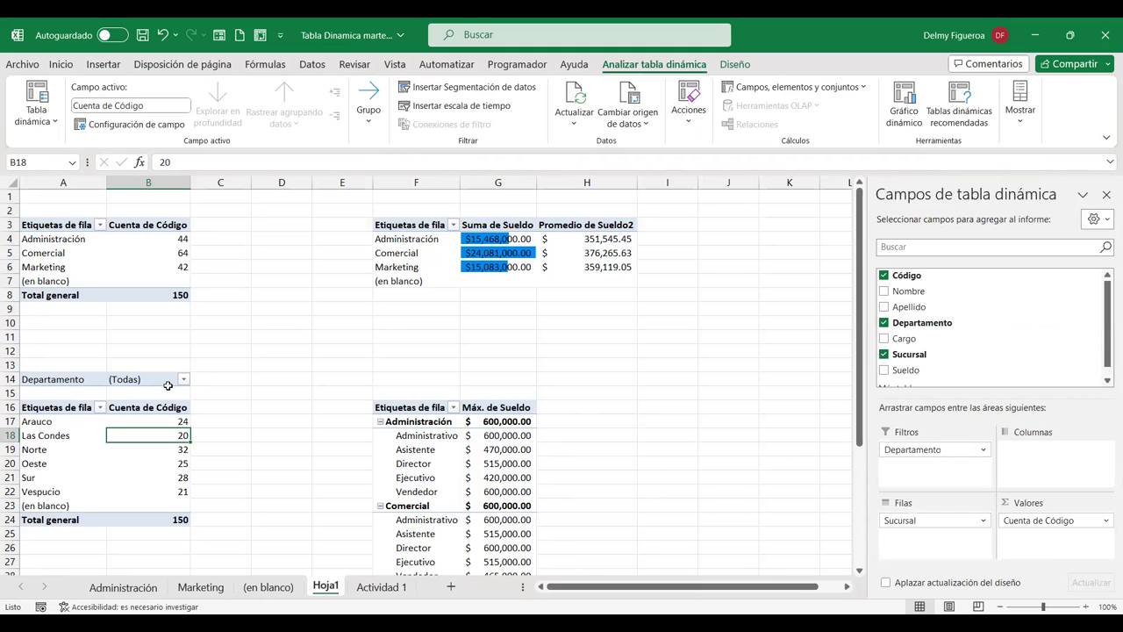
{"action": "left_click", "coordinate": [283, 484]}
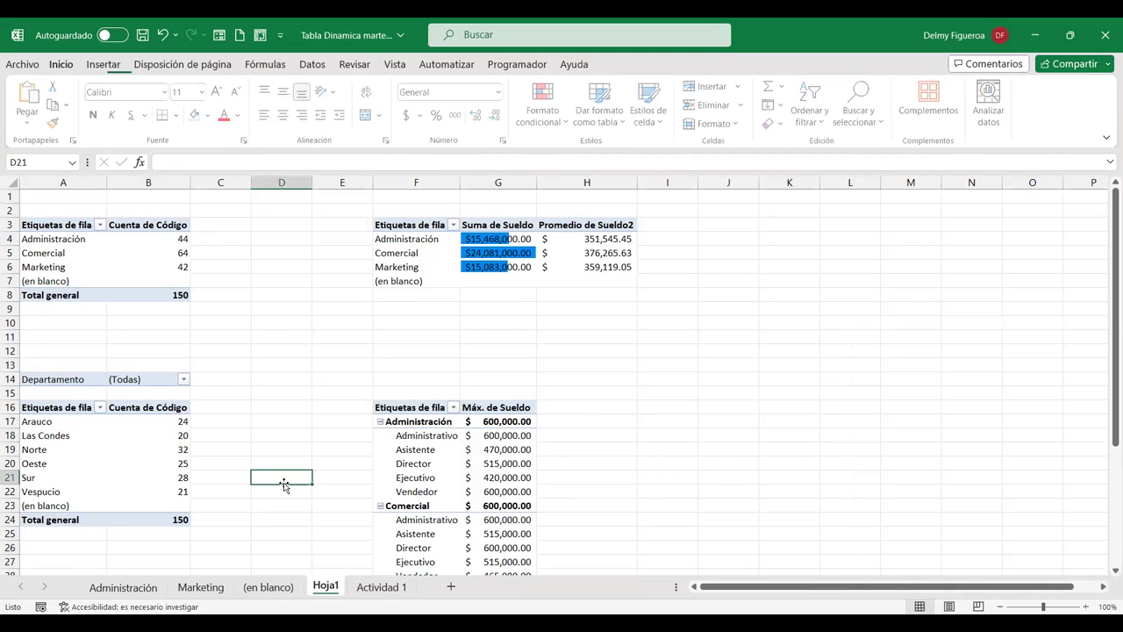
{"action": "key", "text": "ctrl+z"}
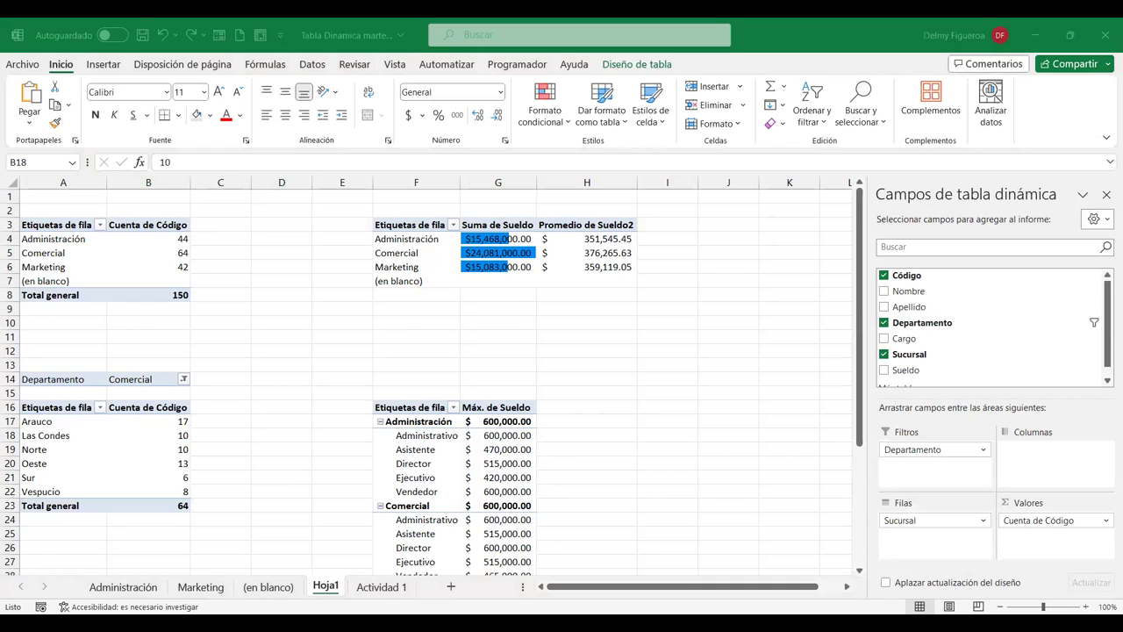
{"action": "left_click", "coordinate": [279, 496]}
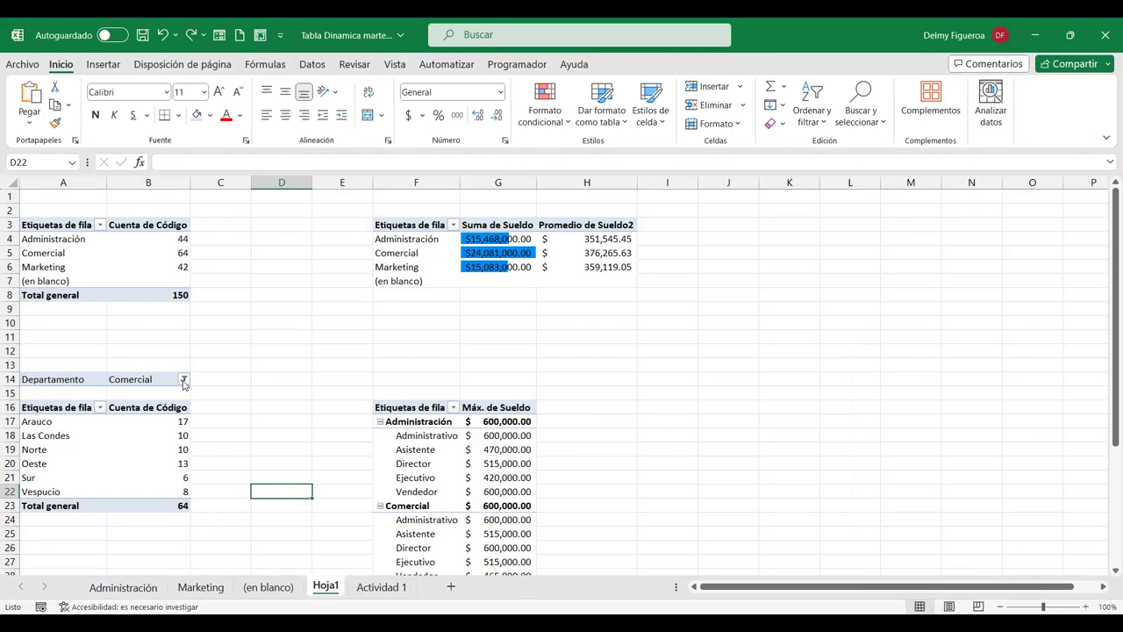
- Review the Administración and Marketing filter-page sheets, then return to Hoja1
{"action": "left_click", "coordinate": [76, 380]}
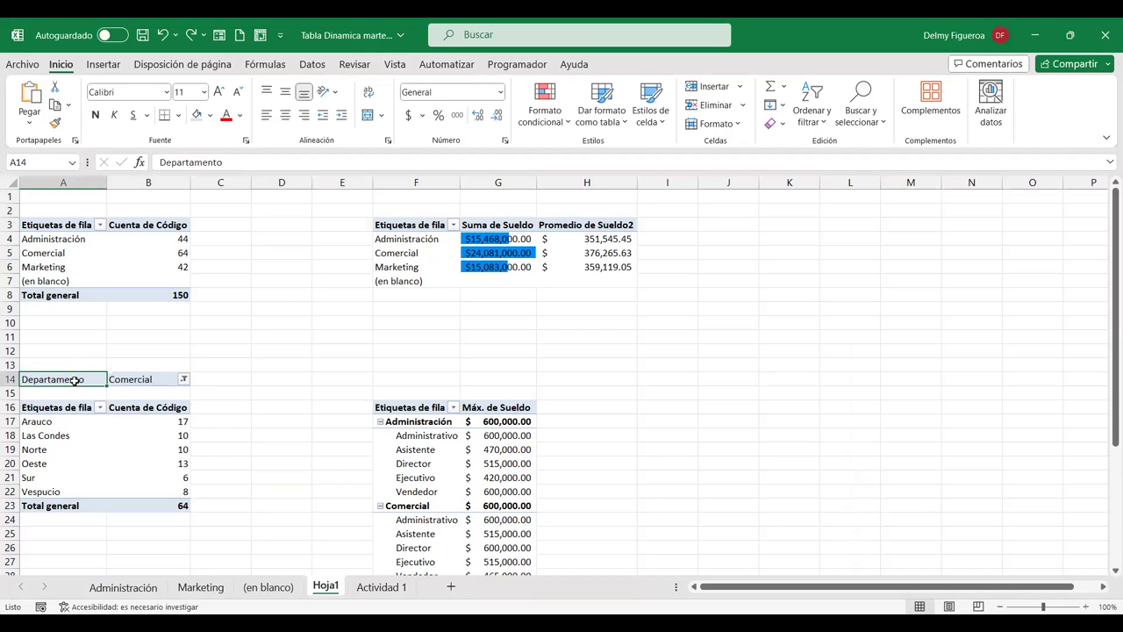
{"action": "left_click", "coordinate": [129, 587]}
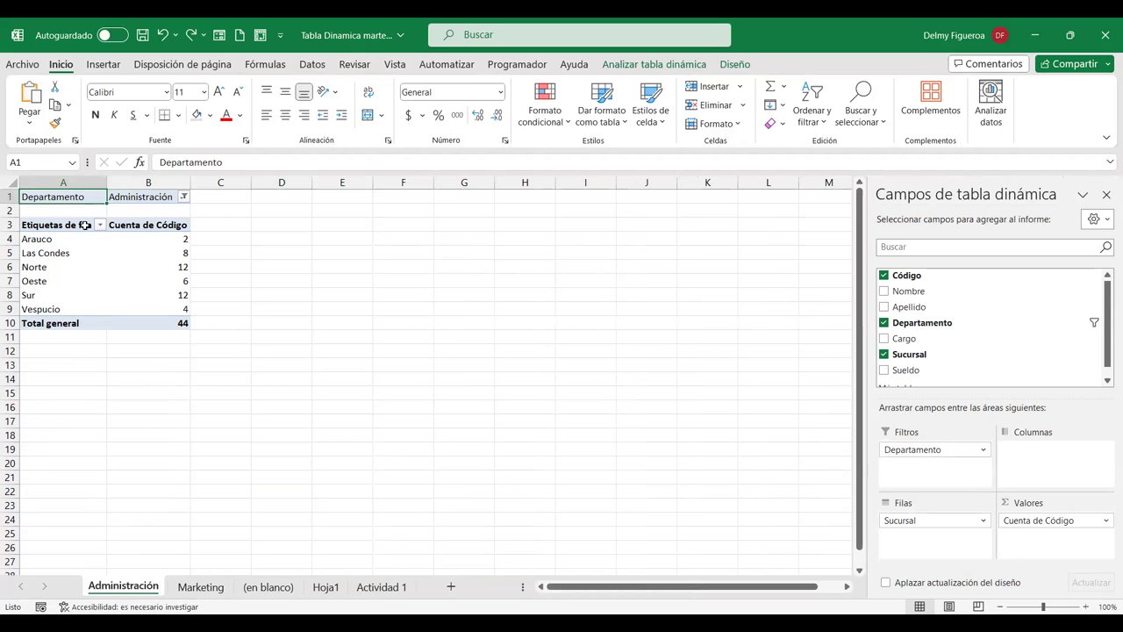
{"action": "left_click", "coordinate": [210, 585]}
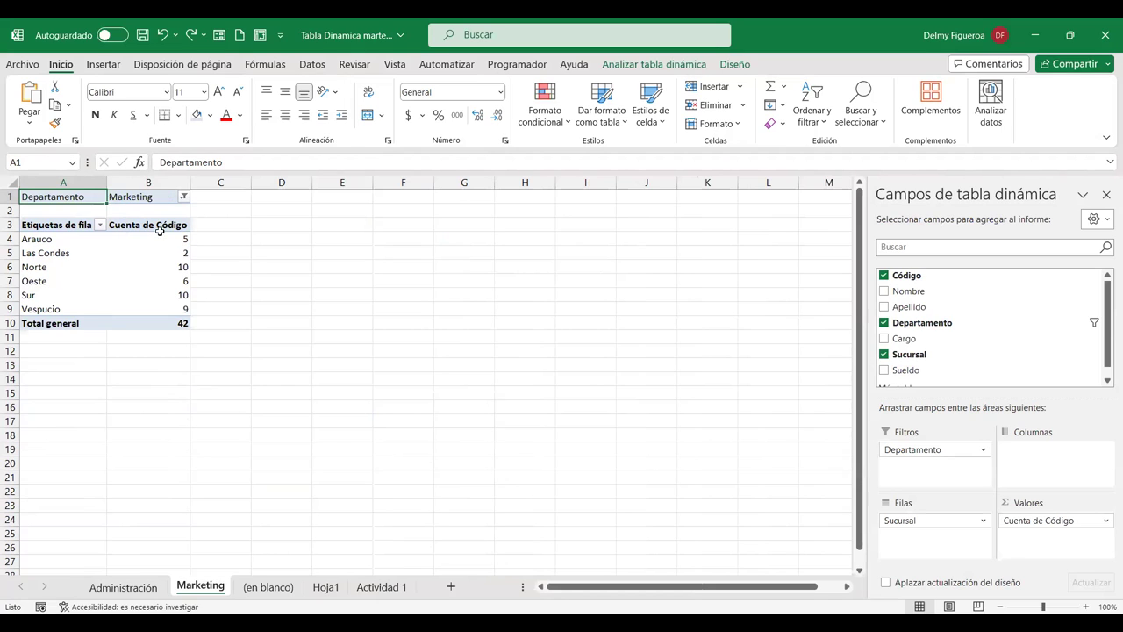
{"action": "left_click", "coordinate": [326, 587]}
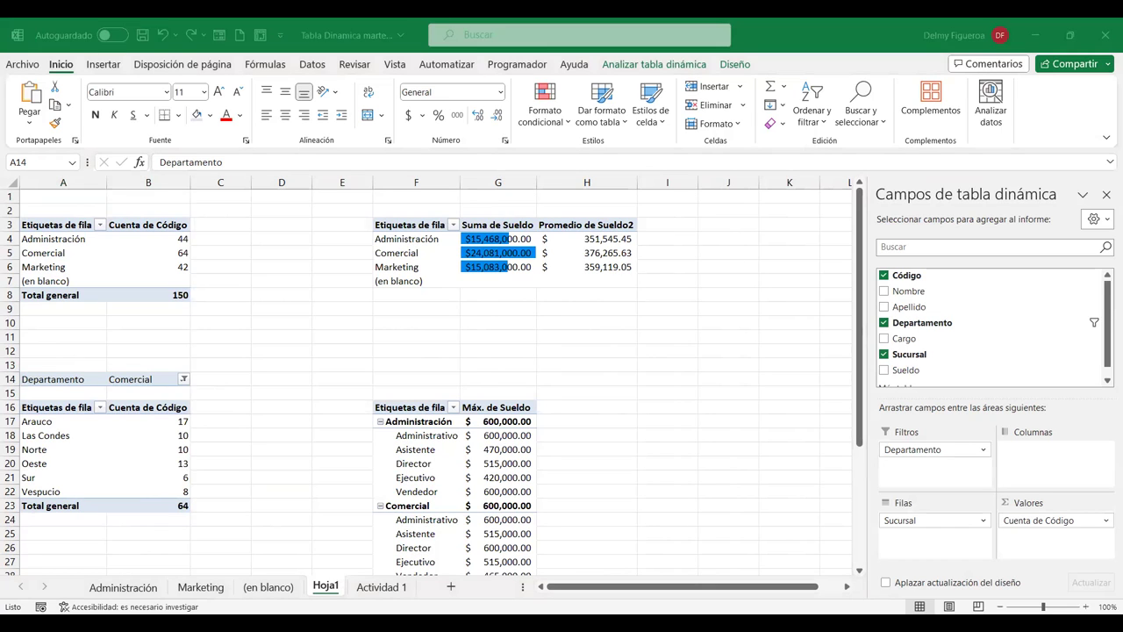
- Add Sucursal detail rows under Administrativo in the Máx. de Sueldo pivot, then undo it
{"action": "left_click", "coordinate": [439, 435]}
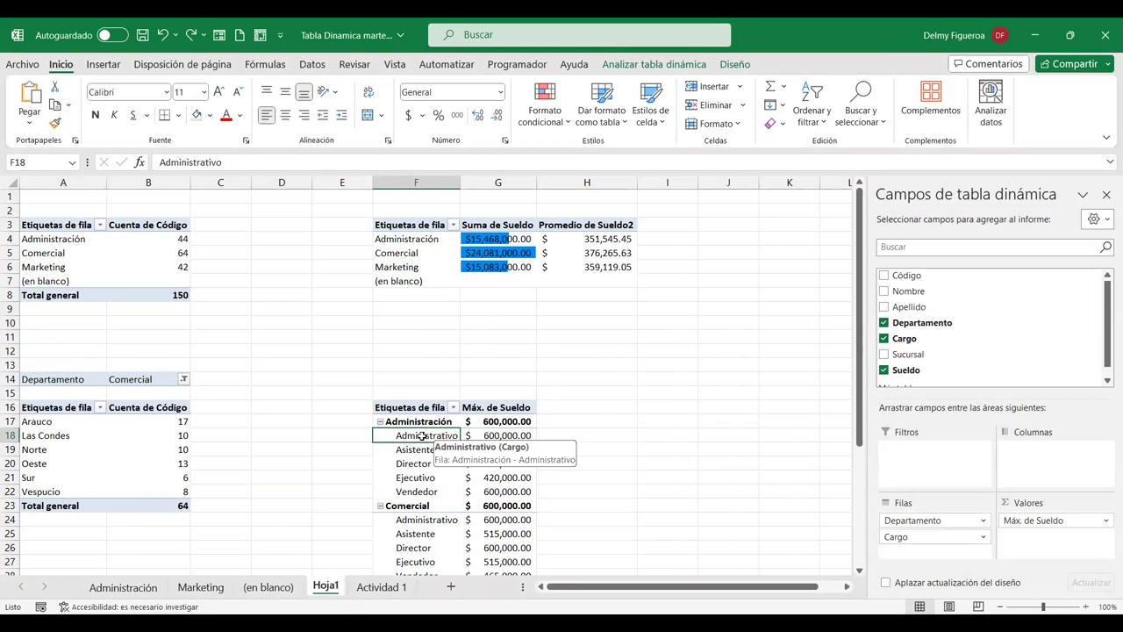
{"action": "double_click", "coordinate": [422, 436]}
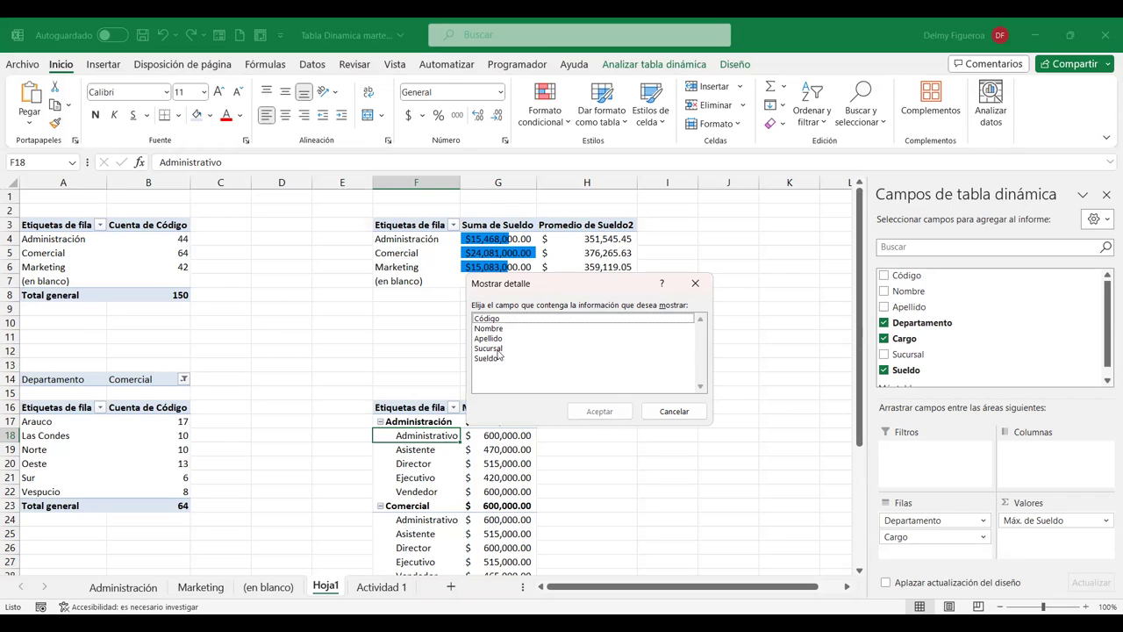
{"action": "left_click", "coordinate": [498, 349]}
{"action": "left_click", "coordinate": [493, 338]}
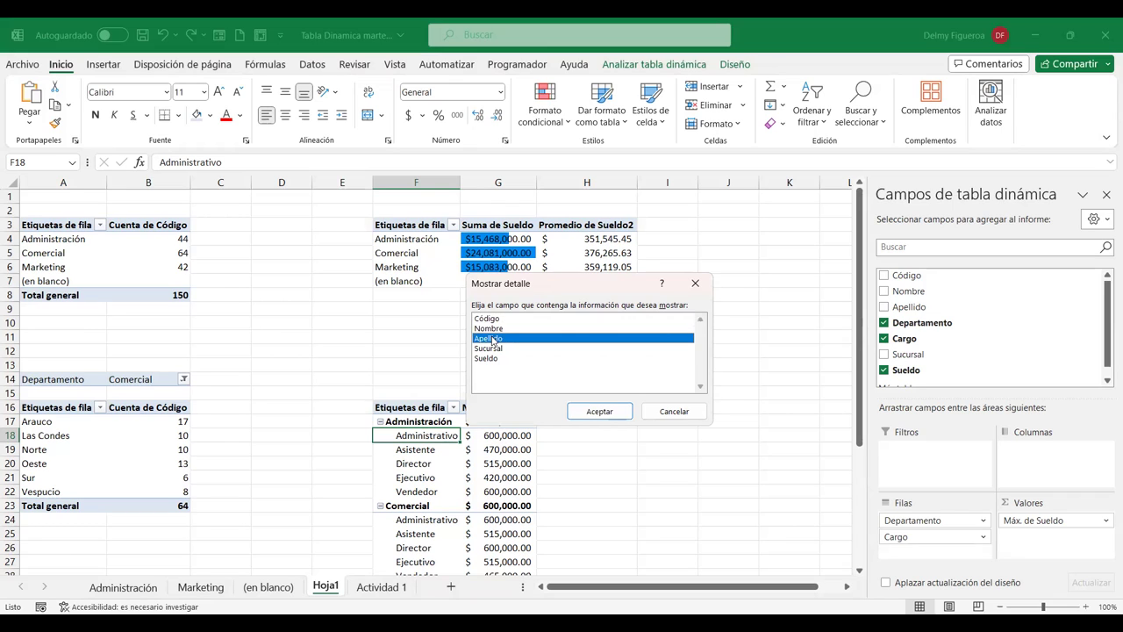
{"action": "left_click", "coordinate": [504, 349]}
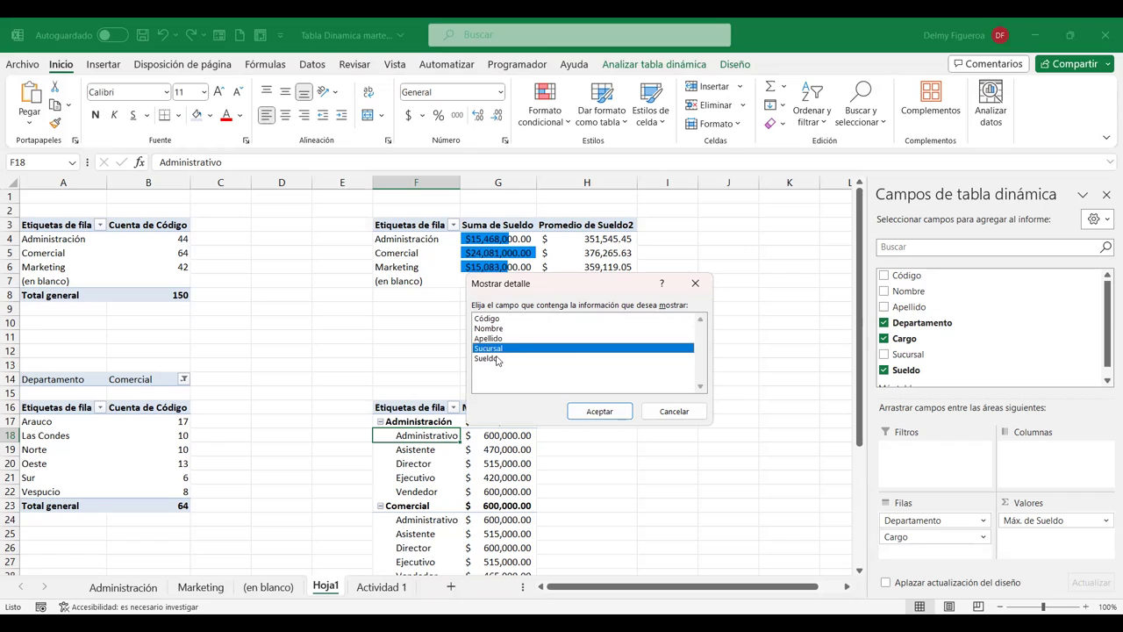
{"action": "left_click", "coordinate": [493, 359]}
{"action": "left_click", "coordinate": [499, 329]}
{"action": "left_click", "coordinate": [498, 349]}
{"action": "left_click", "coordinate": [618, 413]}
{"action": "left_click", "coordinate": [617, 413]}
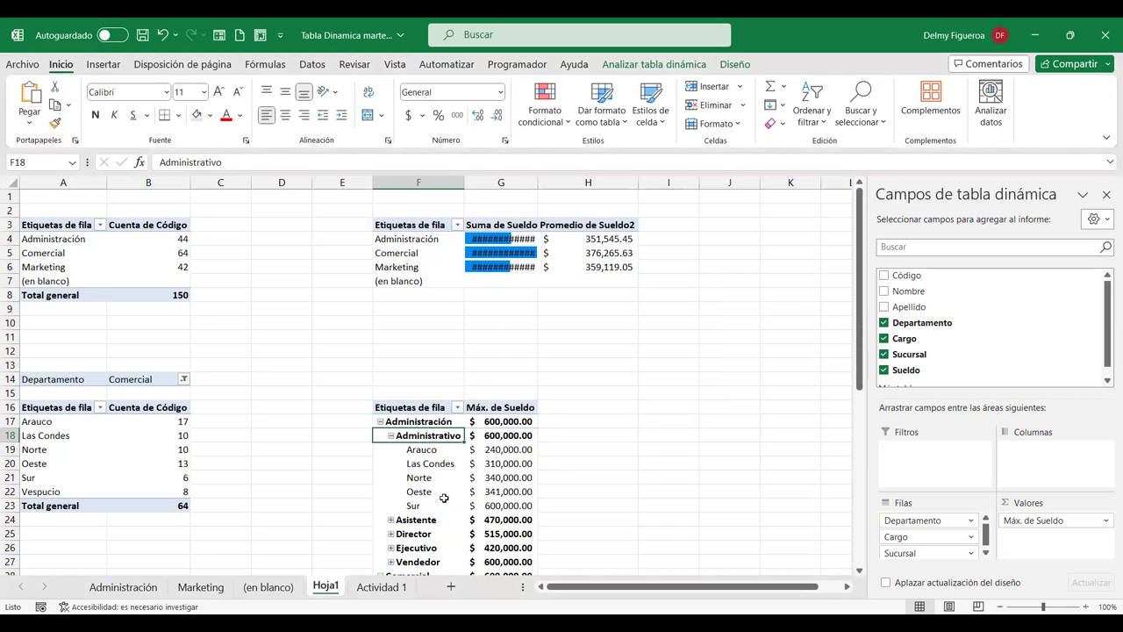
{"action": "key", "text": "ctrl+z"}
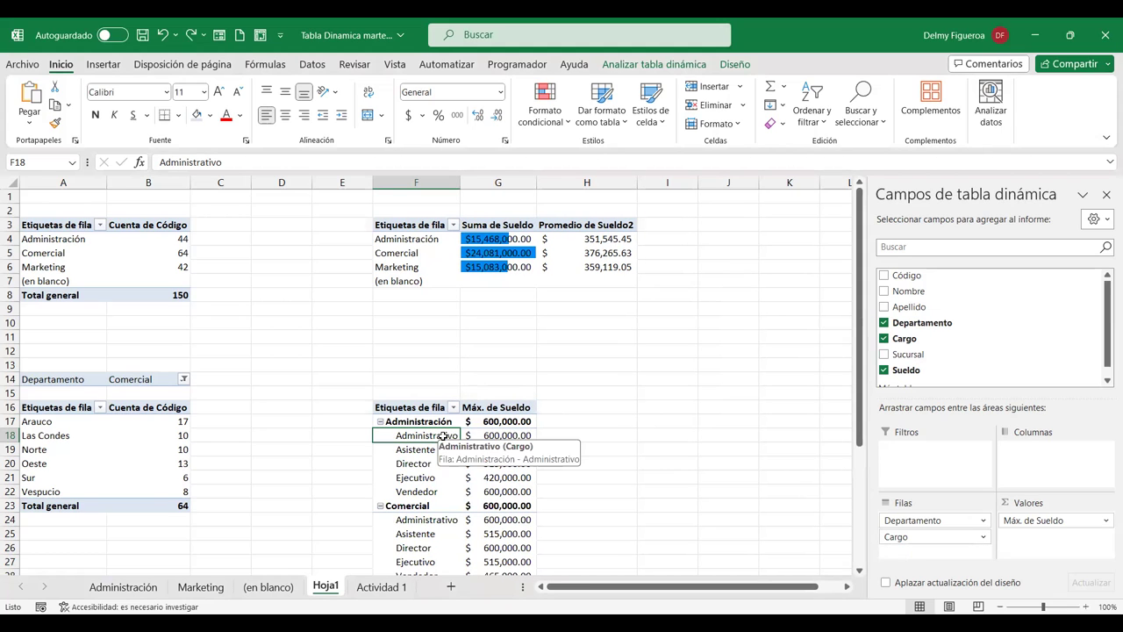
- Re-add Sucursal as the detail field under Administrativo and review the expanded pivot
{"action": "double_click", "coordinate": [455, 435]}
{"action": "left_click", "coordinate": [499, 349]}
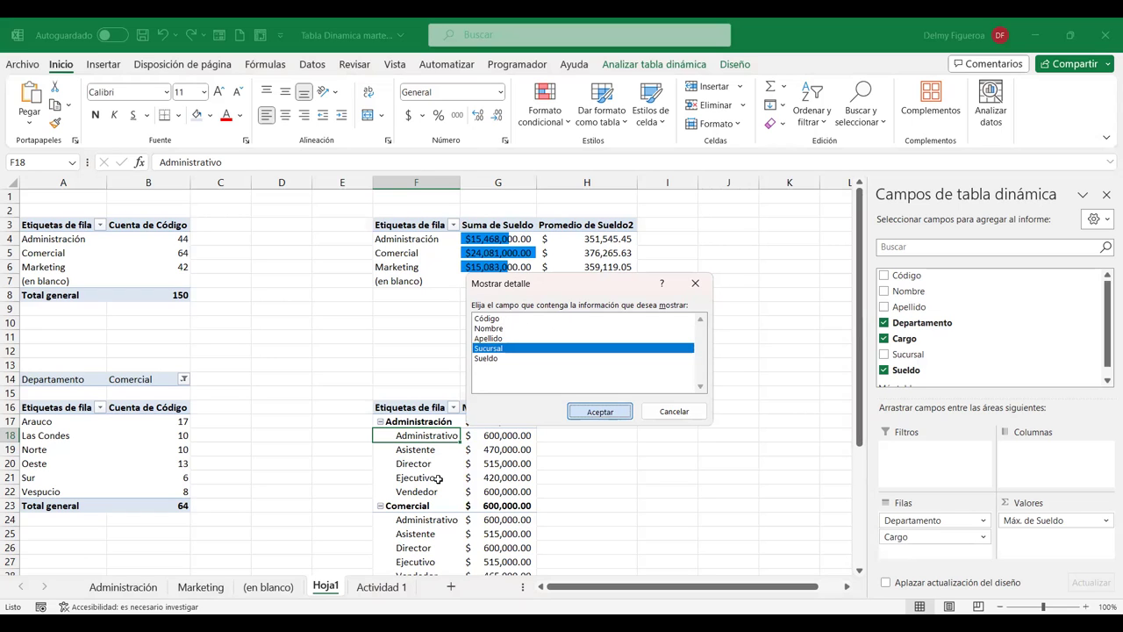
{"action": "key", "text": "Return"}
{"action": "scroll", "coordinate": [449, 488], "scroll_direction": "down", "scroll_amount": 1}
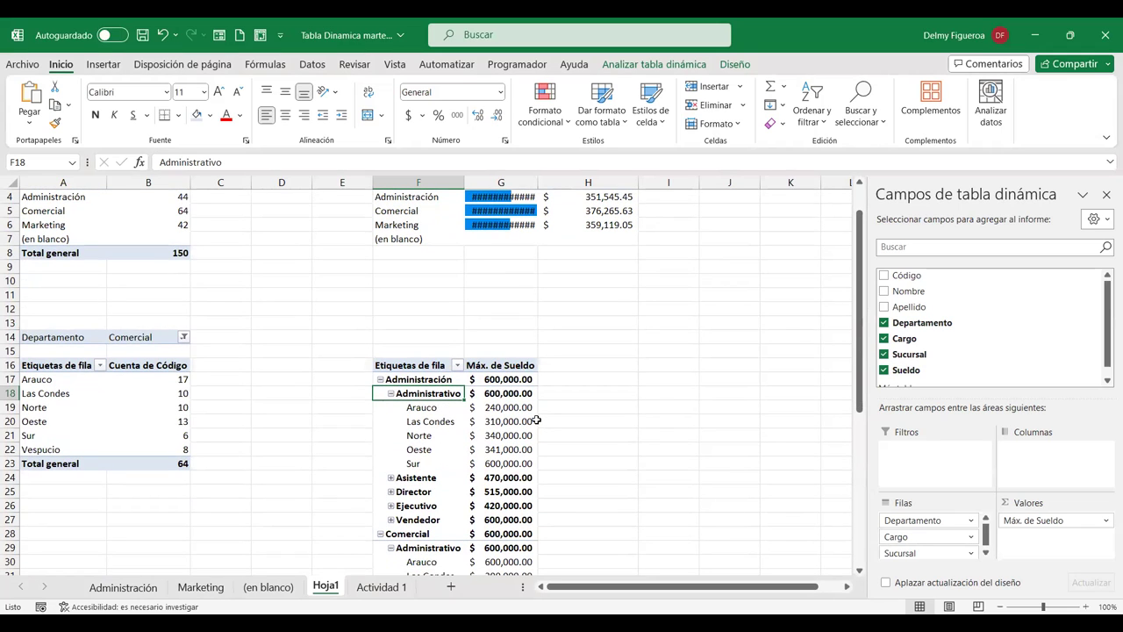
{"action": "mouse_move", "coordinate": [537, 422]}
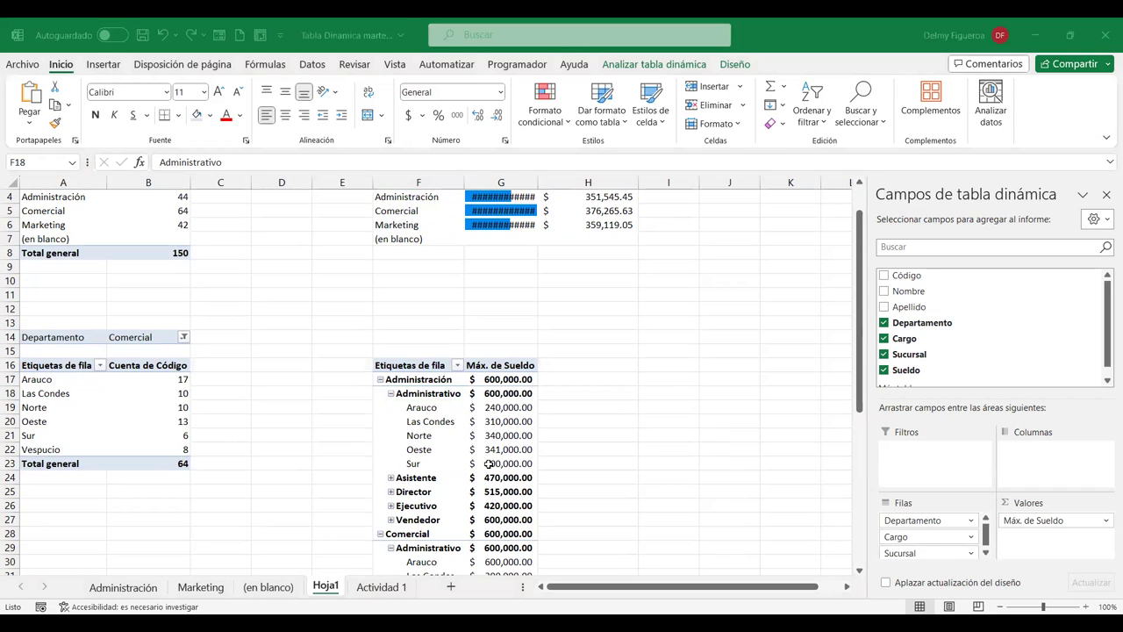
{"action": "scroll", "coordinate": [493, 465], "scroll_direction": "down", "scroll_amount": 7}
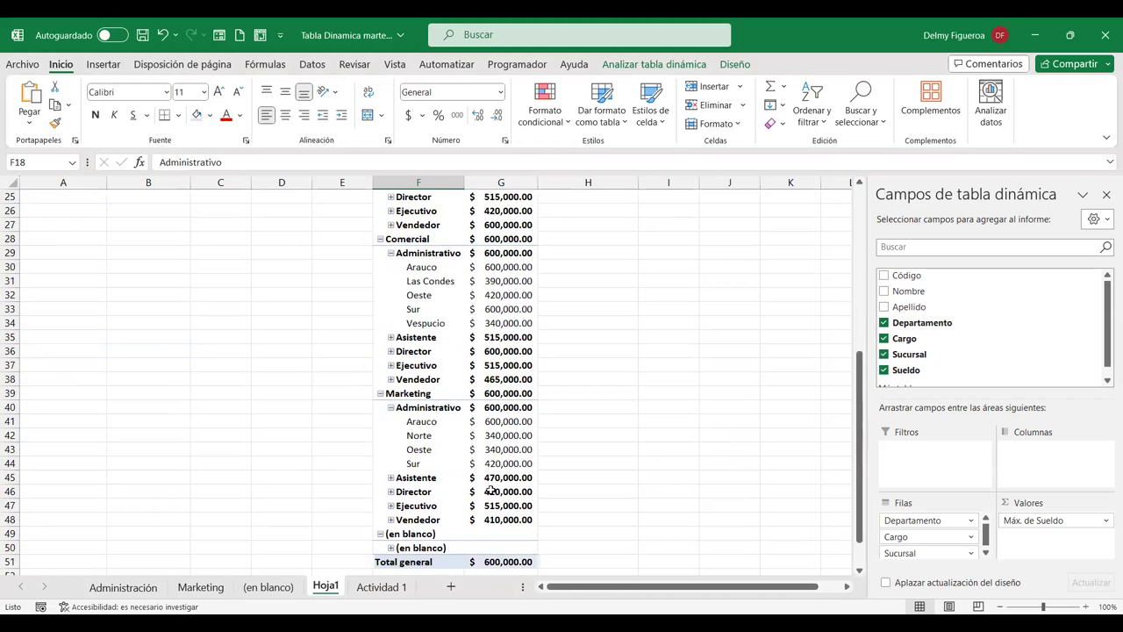
{"action": "scroll", "coordinate": [439, 351], "scroll_direction": "down", "scroll_amount": 1}
{"action": "left_click", "coordinate": [436, 349]}
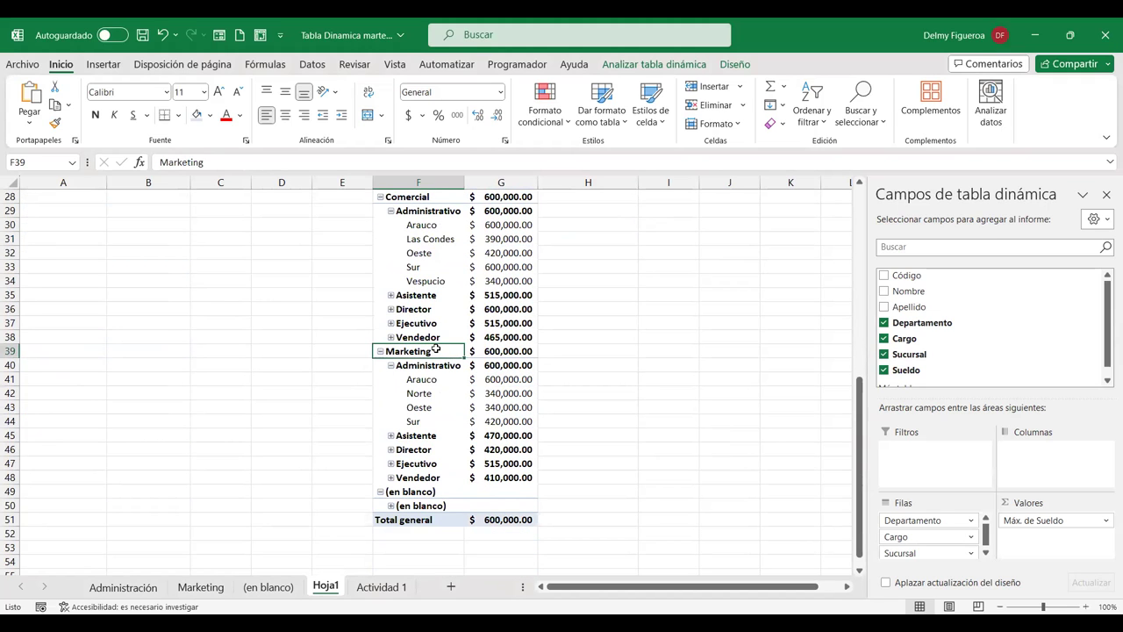
{"action": "right_click", "coordinate": [437, 350]}
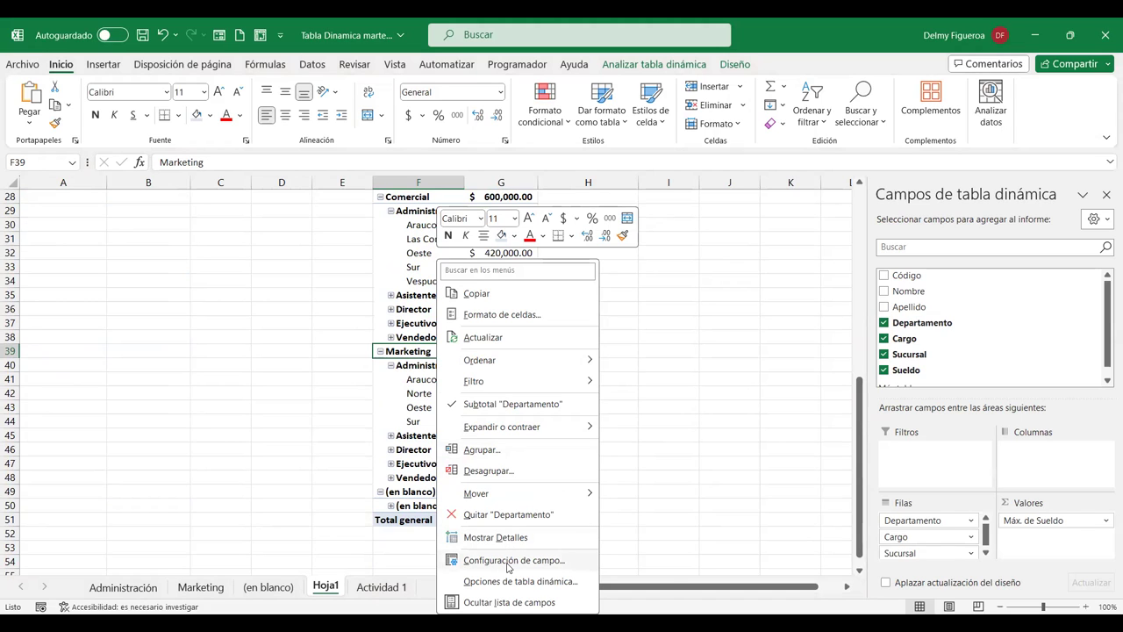
{"action": "left_click", "coordinate": [508, 561]}
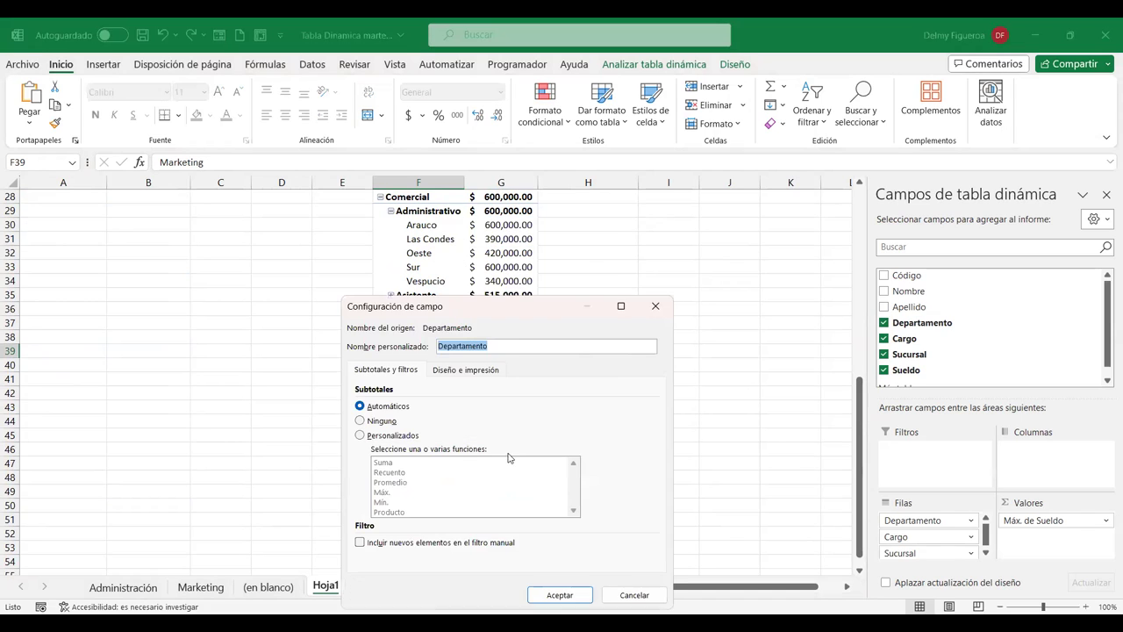
{"action": "left_click", "coordinate": [475, 373]}
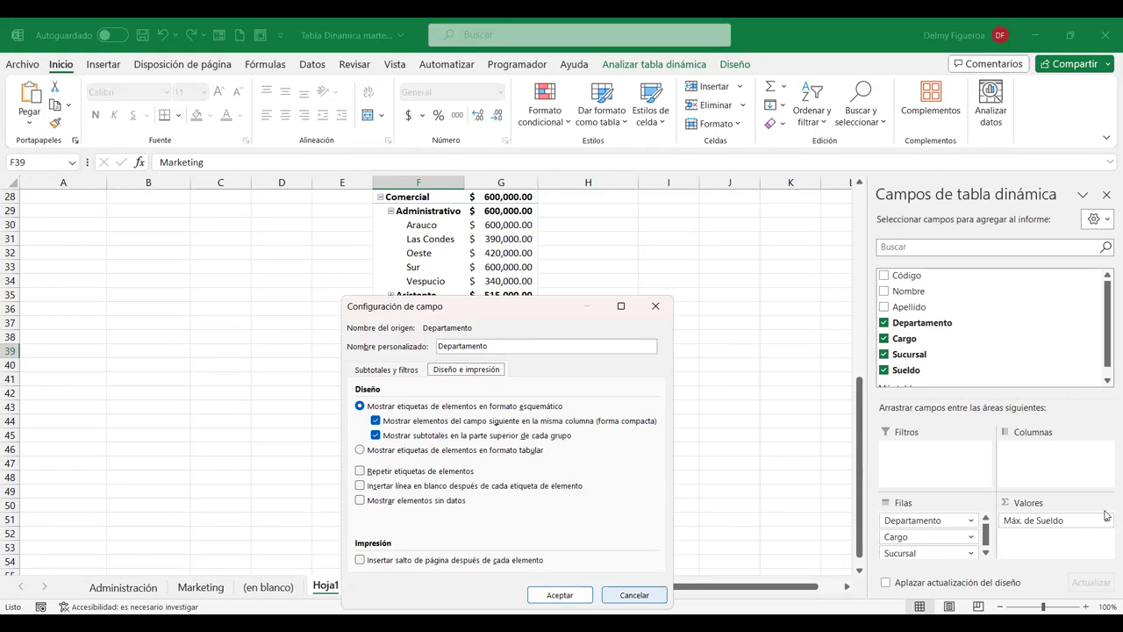
{"action": "key", "text": "Return"}
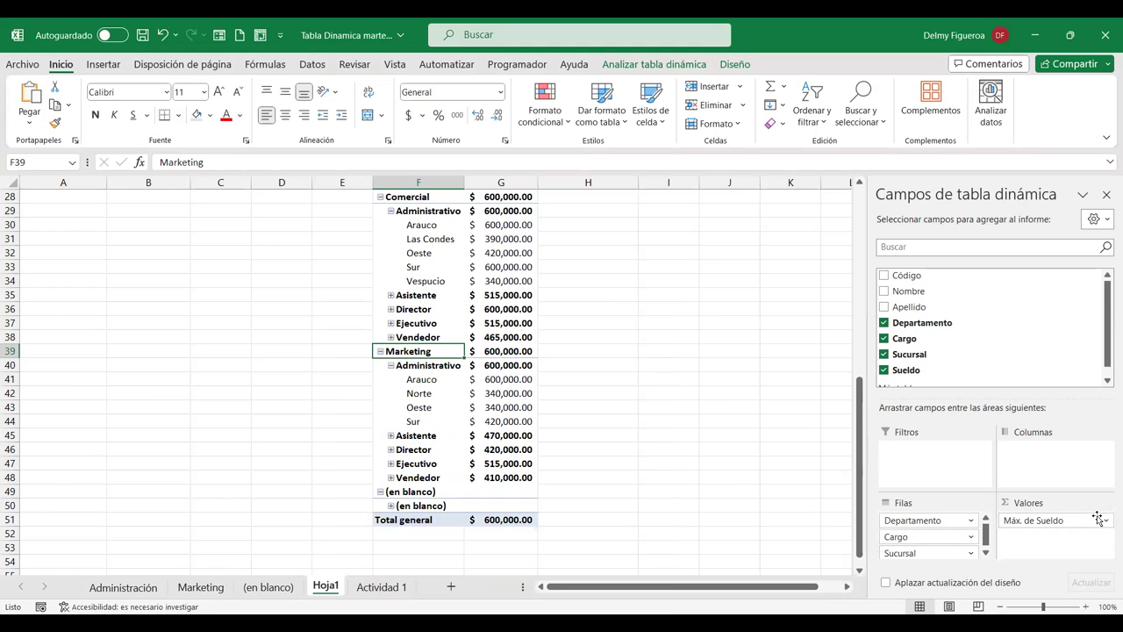
{"action": "right_click", "coordinate": [494, 477]}
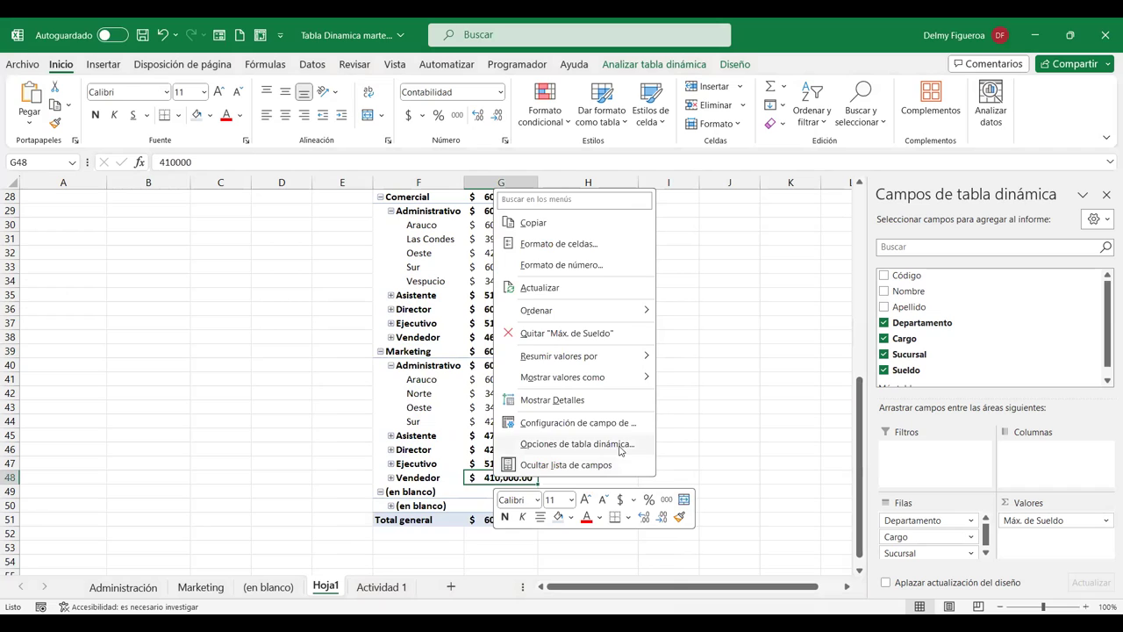
- Make the salary pivot display NA in empty cells via its PivotTable options
{"action": "left_click", "coordinate": [621, 445]}
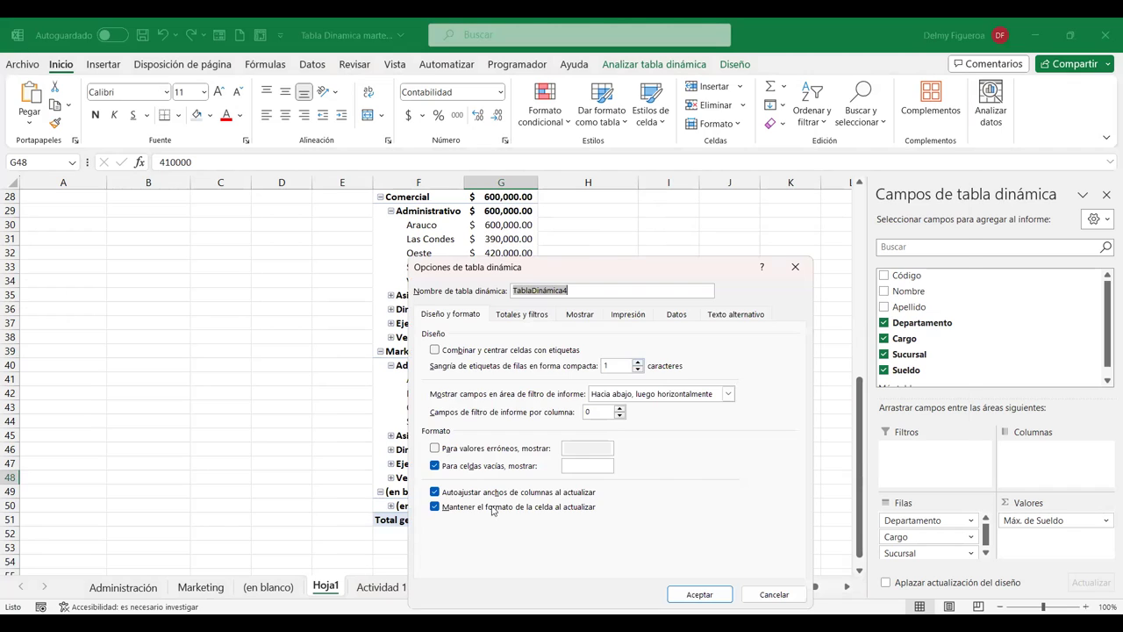
{"action": "left_click_drag", "start_coordinate": [578, 264], "coordinate": [732, 101]}
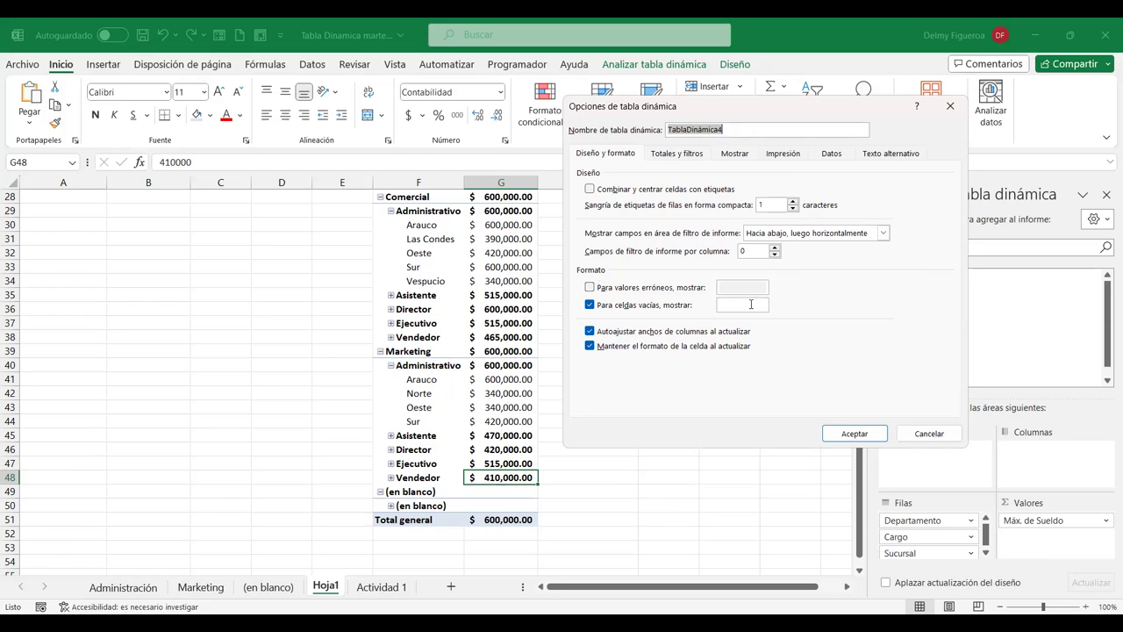
{"action": "left_click", "coordinate": [742, 303]}
{"action": "type", "text": "NA"}
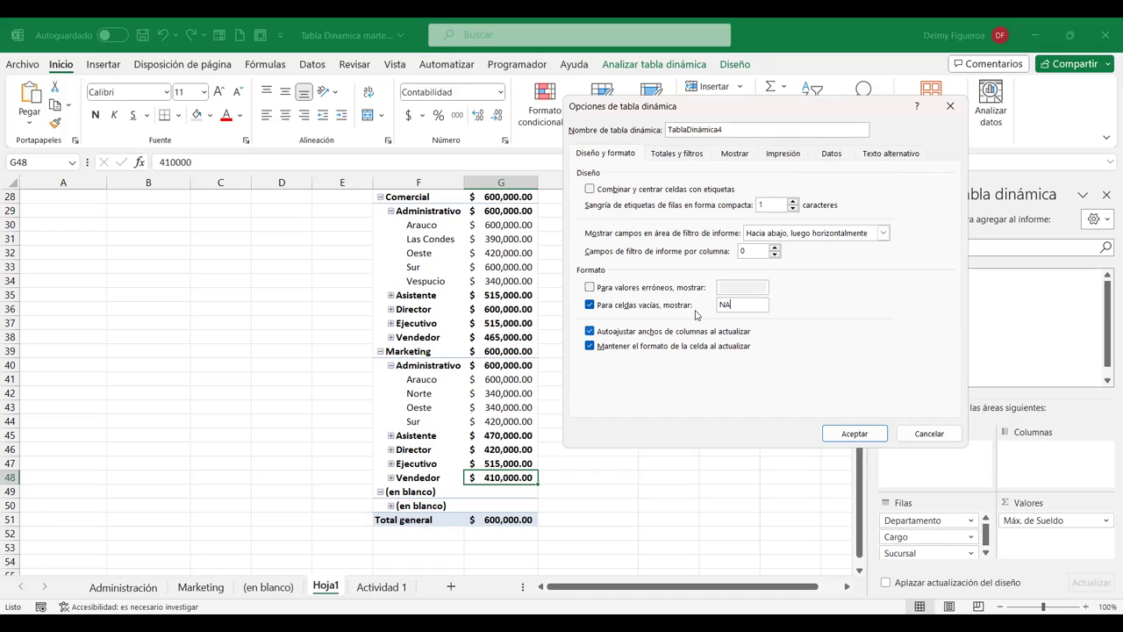
{"action": "left_click", "coordinate": [855, 435]}
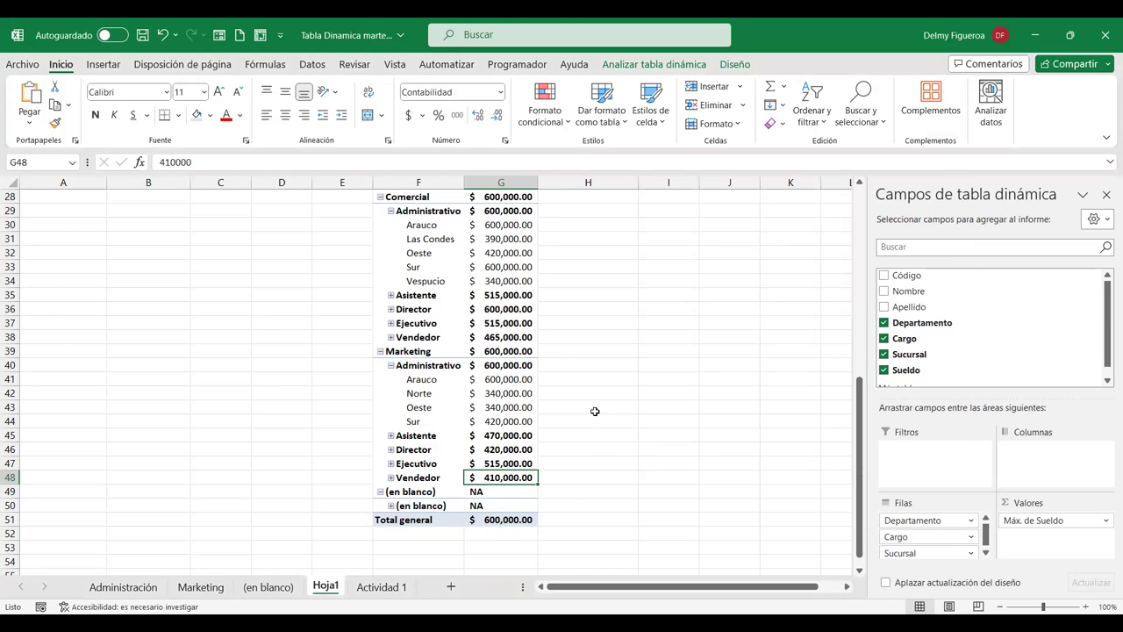
{"action": "scroll", "coordinate": [595, 412], "scroll_direction": "up", "scroll_amount": 1}
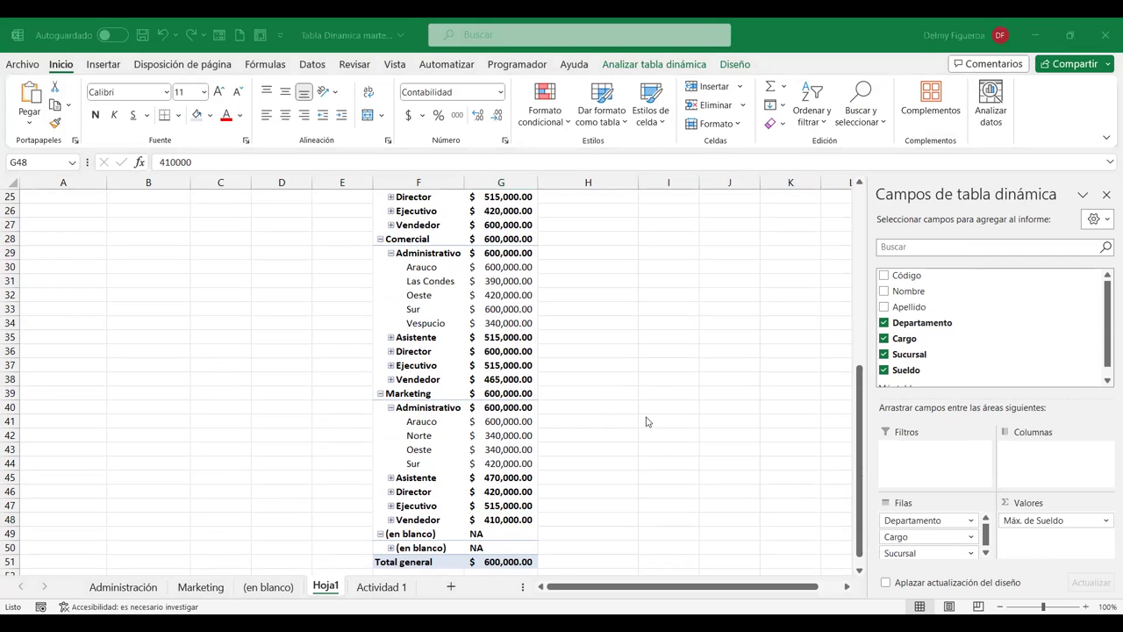
{"action": "scroll", "coordinate": [470, 420], "scroll_direction": "up", "scroll_amount": 7}
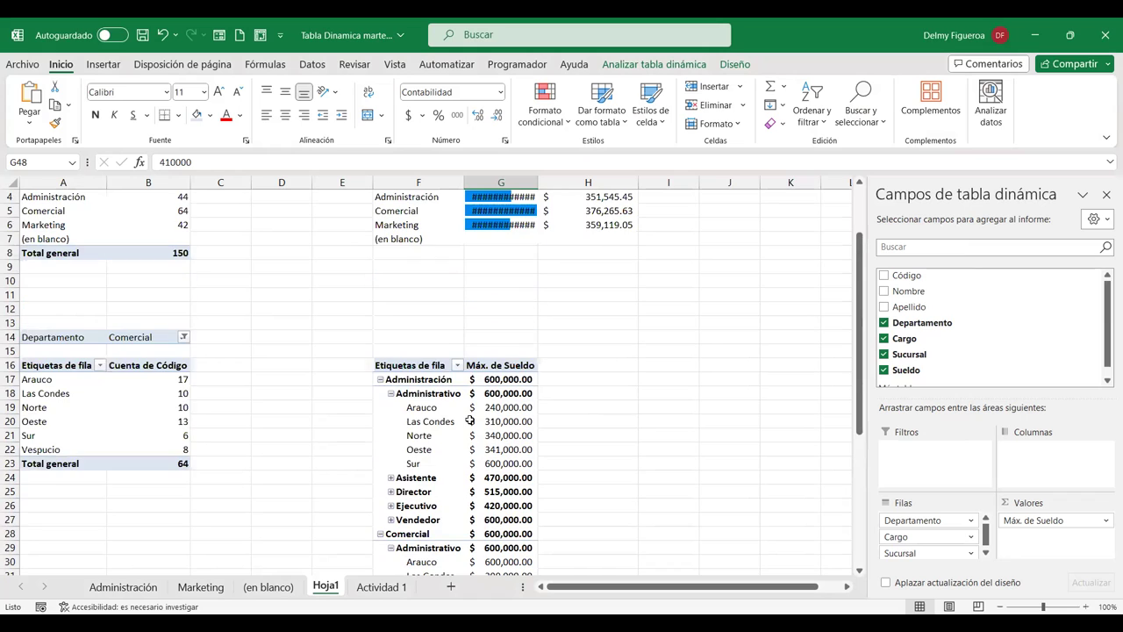
{"action": "left_click", "coordinate": [516, 379]}
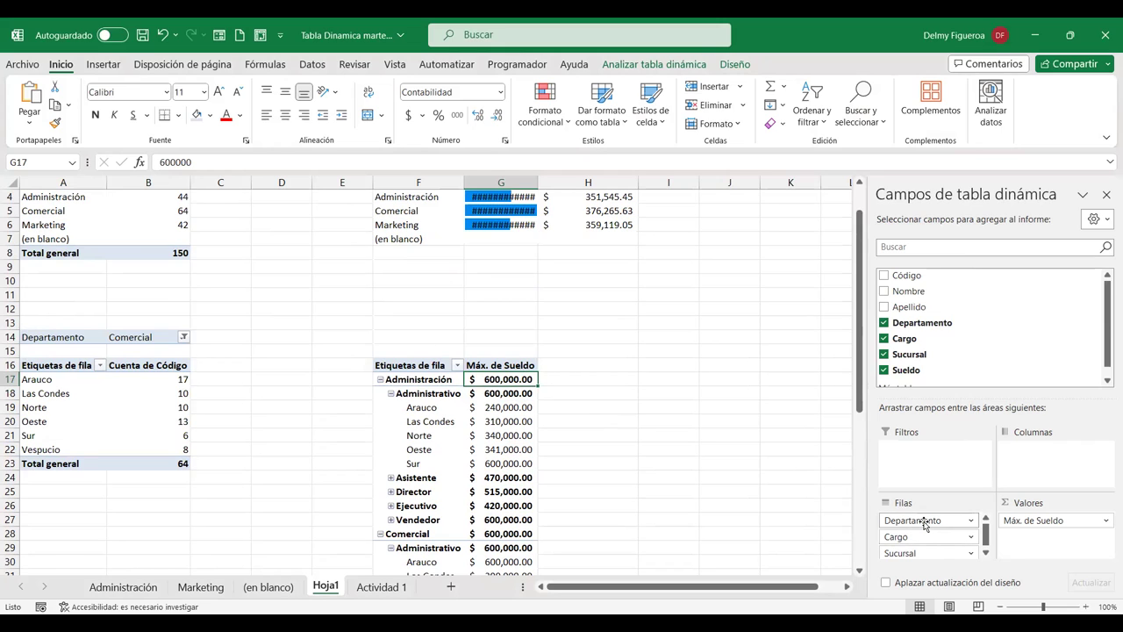
- Move Departamento and Sucursal into the salary pivot's Filters and test filtering to Oeste
{"action": "left_click_drag", "start_coordinate": [924, 524], "coordinate": [930, 452]}
{"action": "left_click_drag", "start_coordinate": [908, 537], "coordinate": [921, 470]}
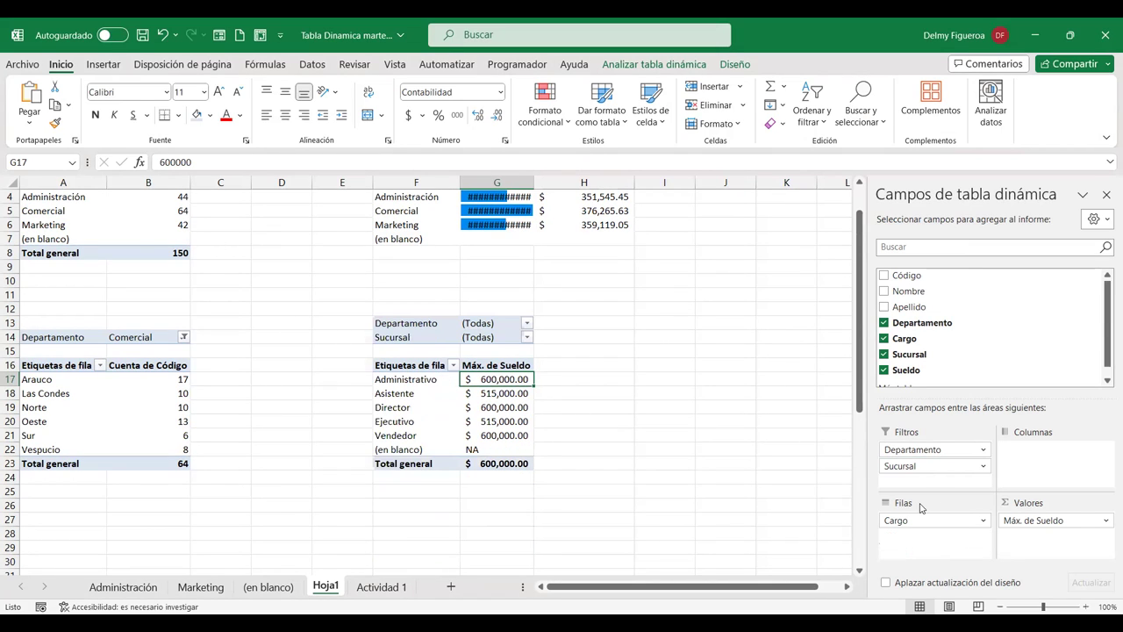
{"action": "left_click", "coordinate": [528, 323]}
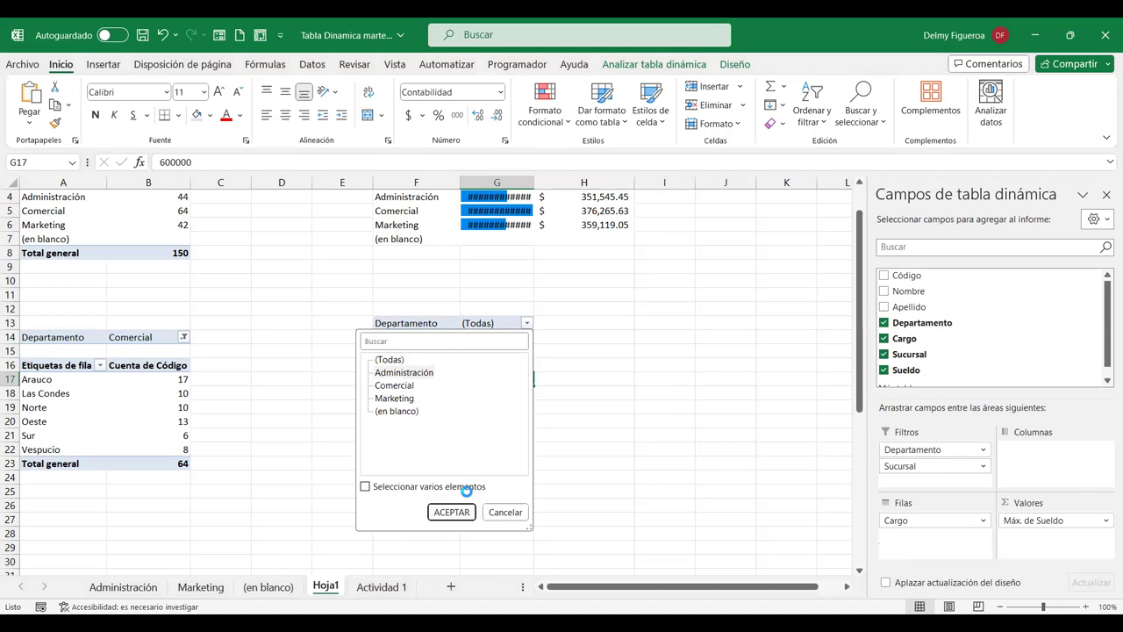
{"action": "left_click", "coordinate": [532, 336]}
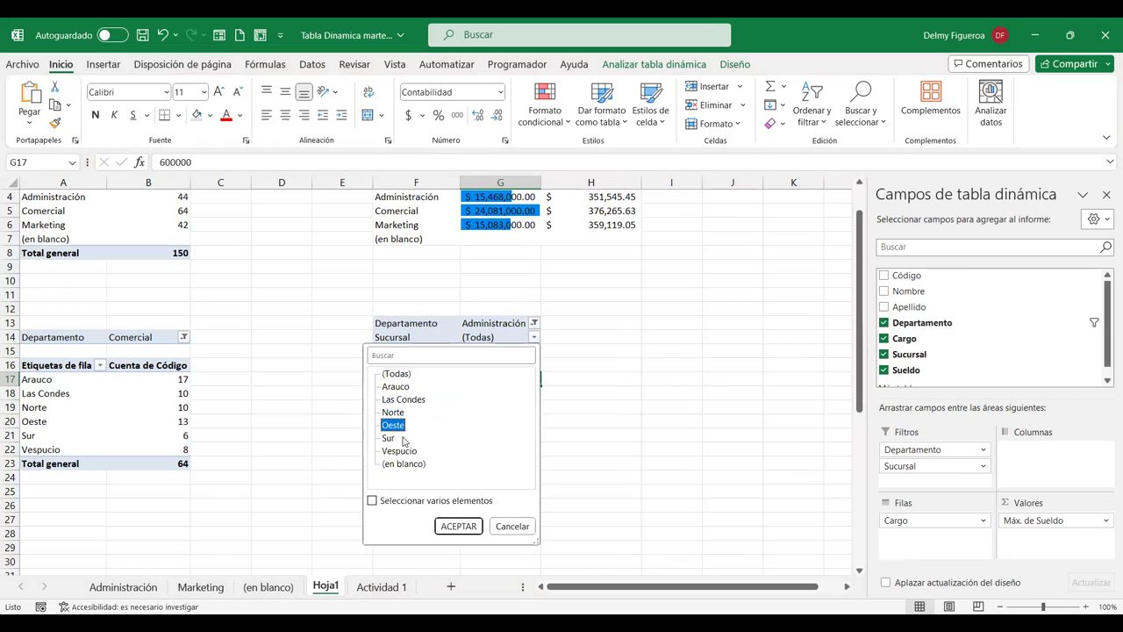
{"action": "left_click", "coordinate": [465, 525]}
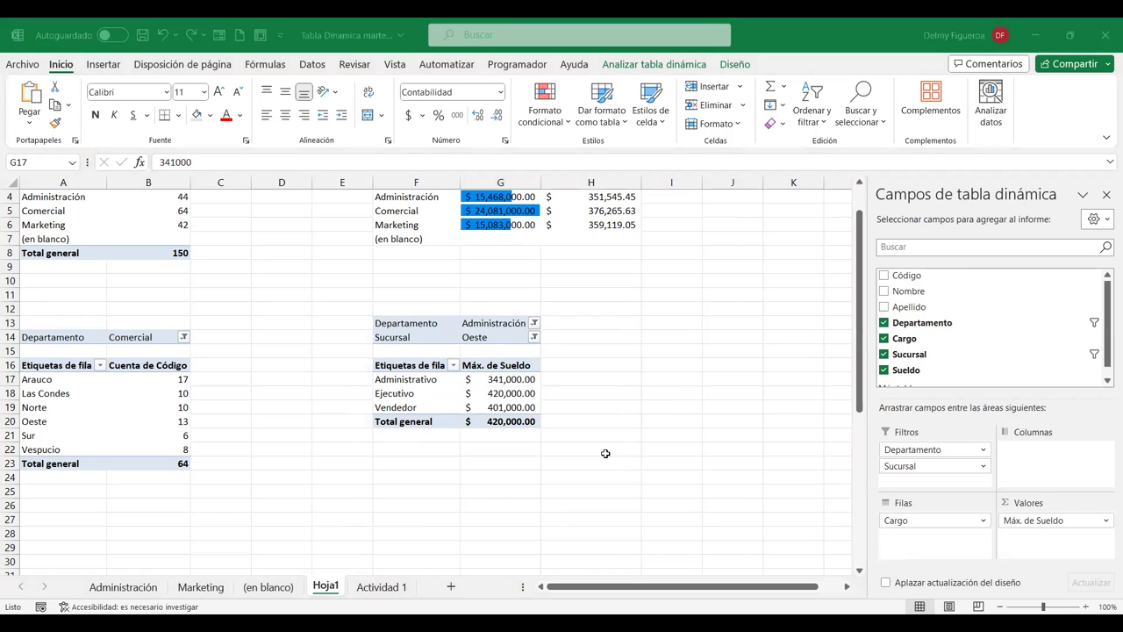
{"action": "scroll", "coordinate": [623, 387], "scroll_direction": "up", "scroll_amount": 1}
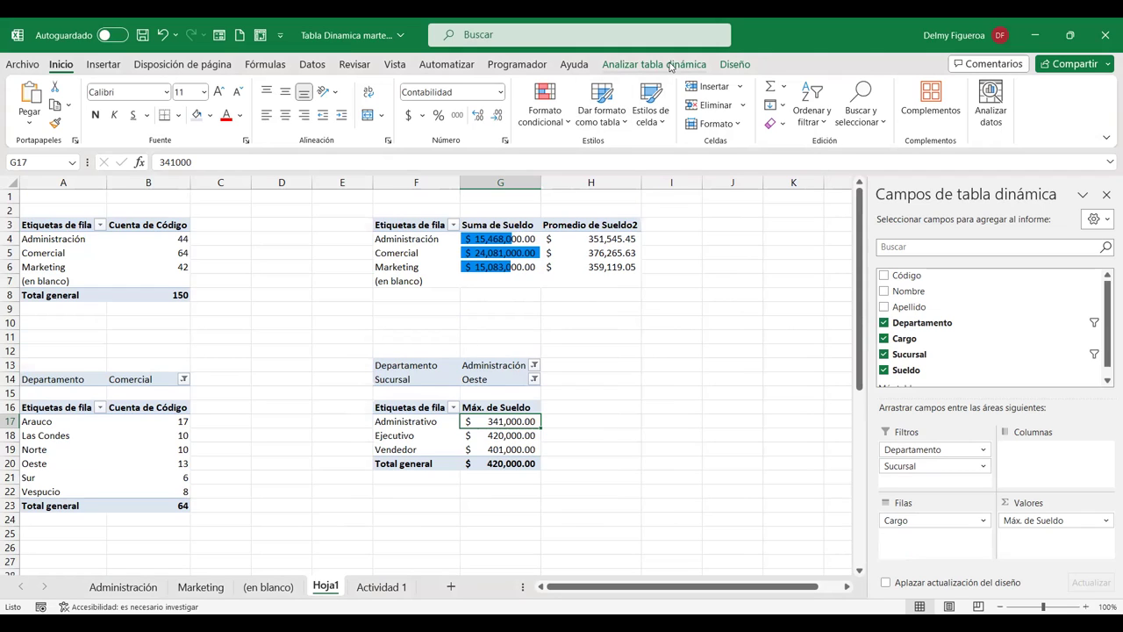
- Reset Departamento and Sucursal filters to all in both pivots and autofit column G
{"action": "left_click", "coordinate": [534, 363]}
{"action": "left_click", "coordinate": [396, 401]}
{"action": "left_click", "coordinate": [451, 552]}
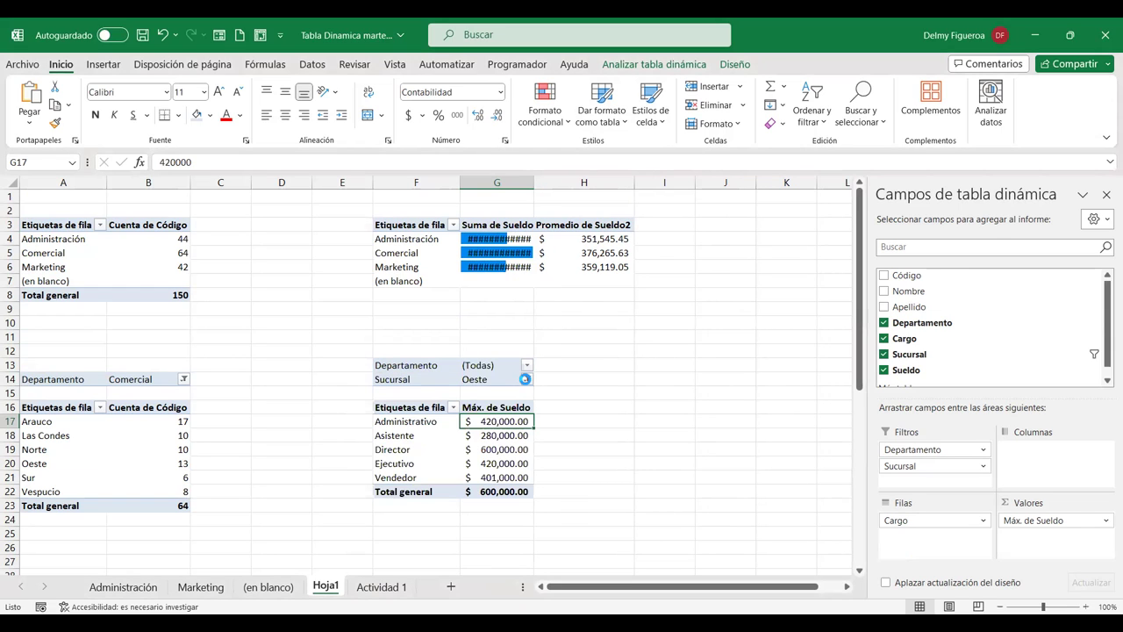
{"action": "left_click", "coordinate": [451, 569]}
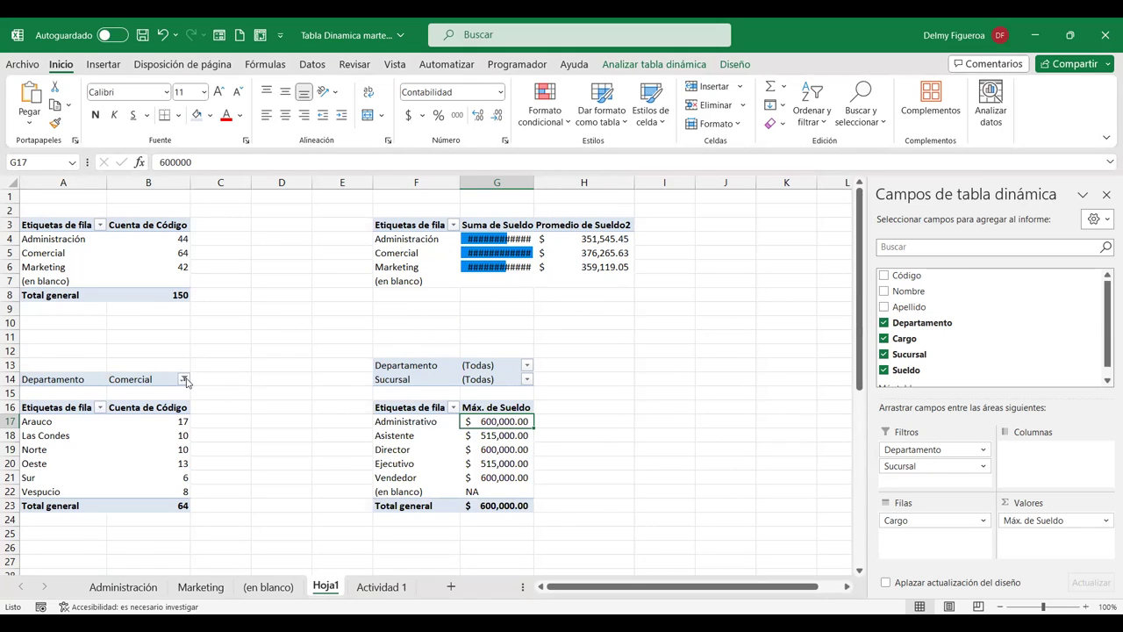
{"action": "left_click", "coordinate": [185, 379]}
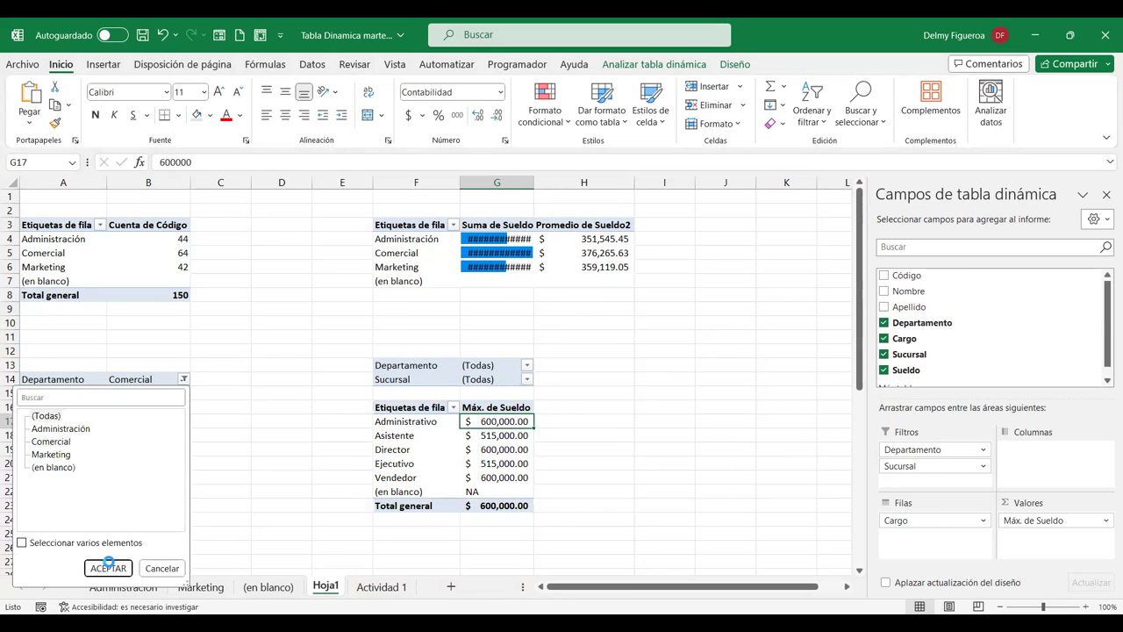
{"action": "left_click", "coordinate": [108, 567]}
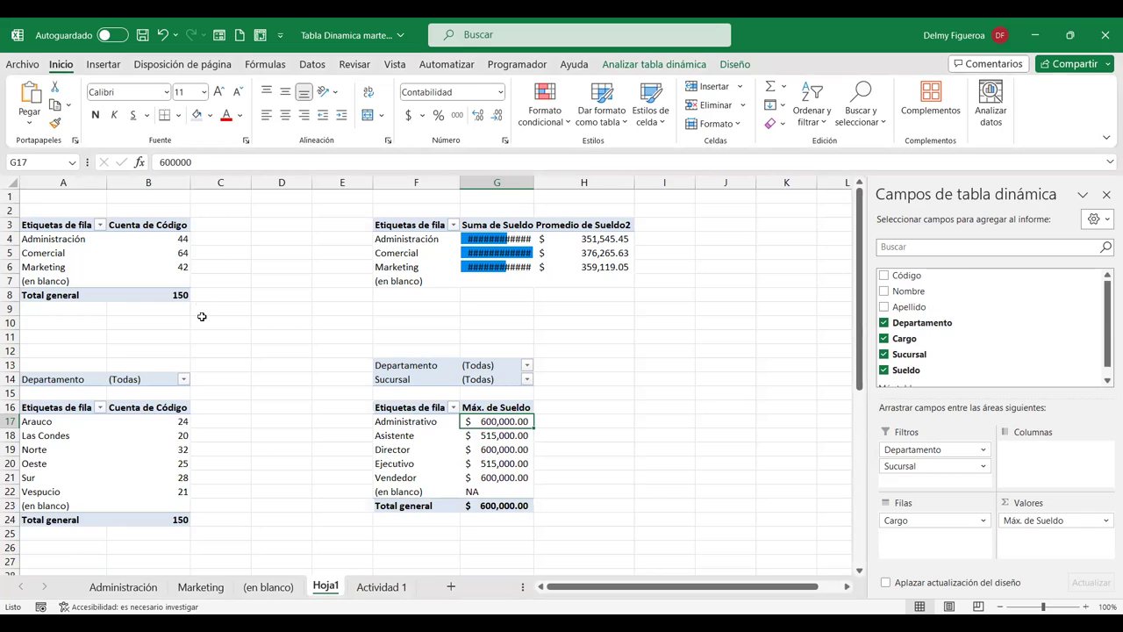
{"action": "double_click", "coordinate": [534, 181]}
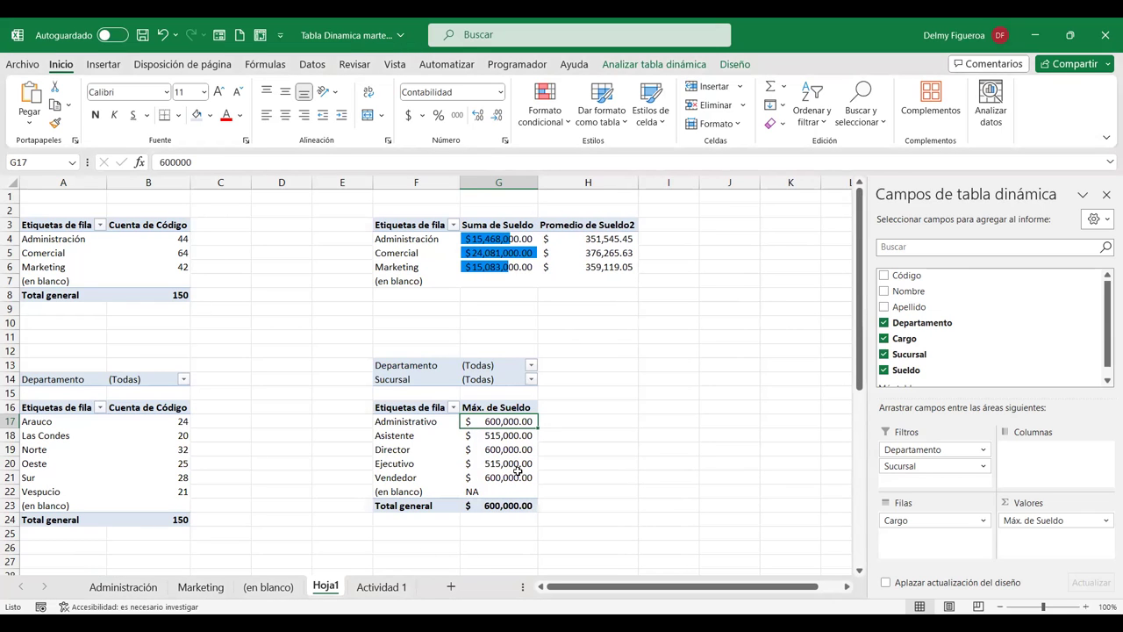
{"action": "left_click", "coordinate": [676, 64]}
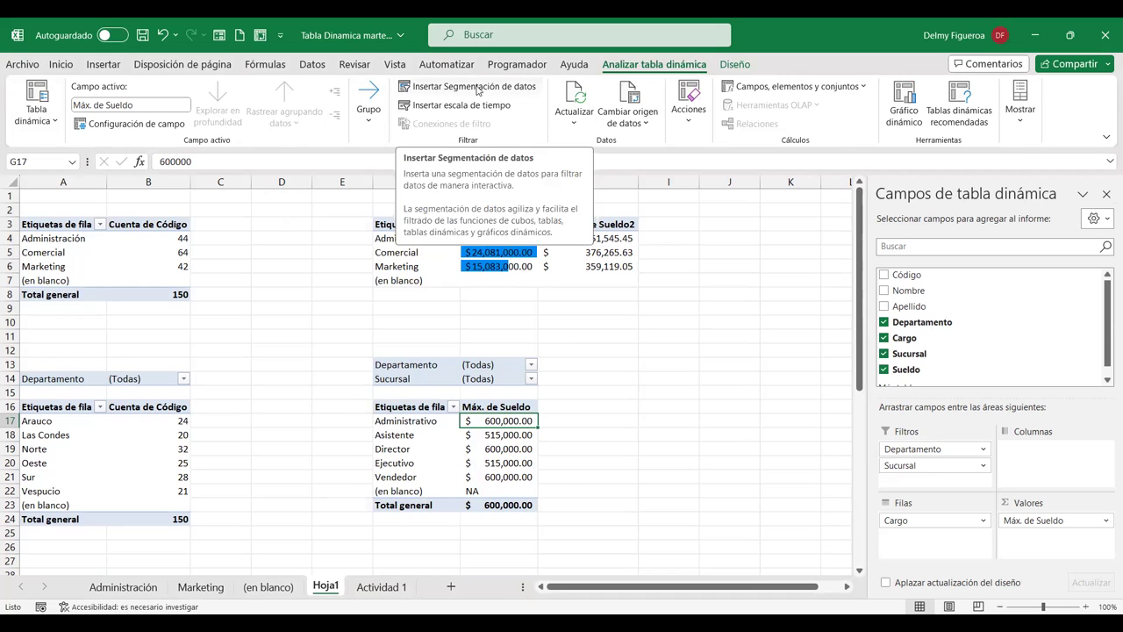
- Delete the empty column D between the pivot tables
{"action": "left_click", "coordinate": [297, 211]}
{"action": "left_click", "coordinate": [282, 180]}
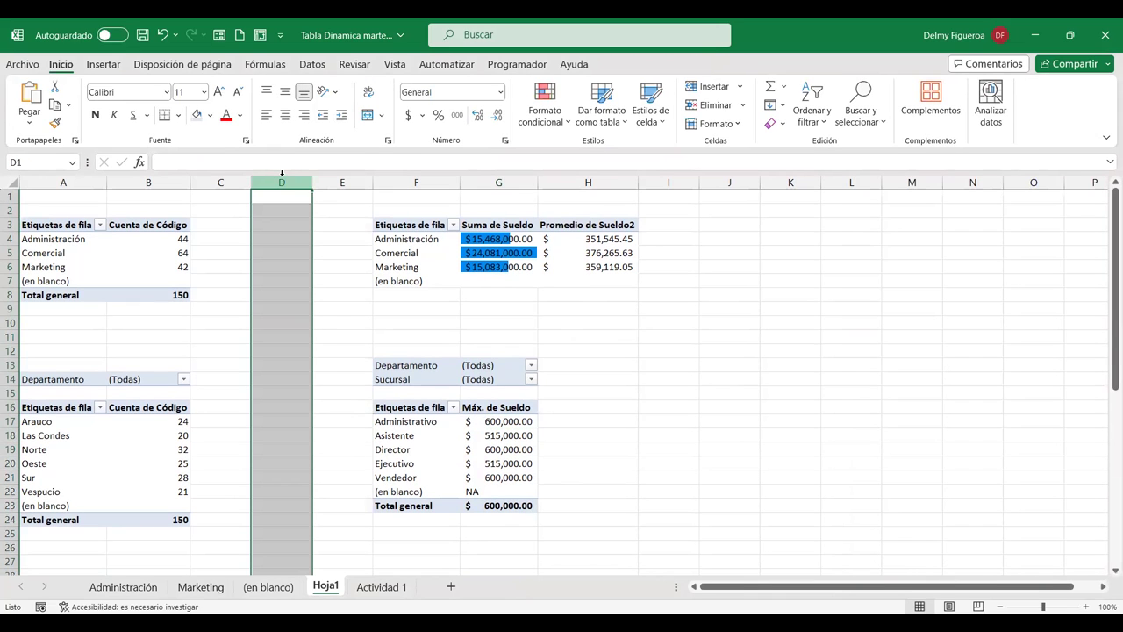
{"action": "right_click", "coordinate": [281, 175]}
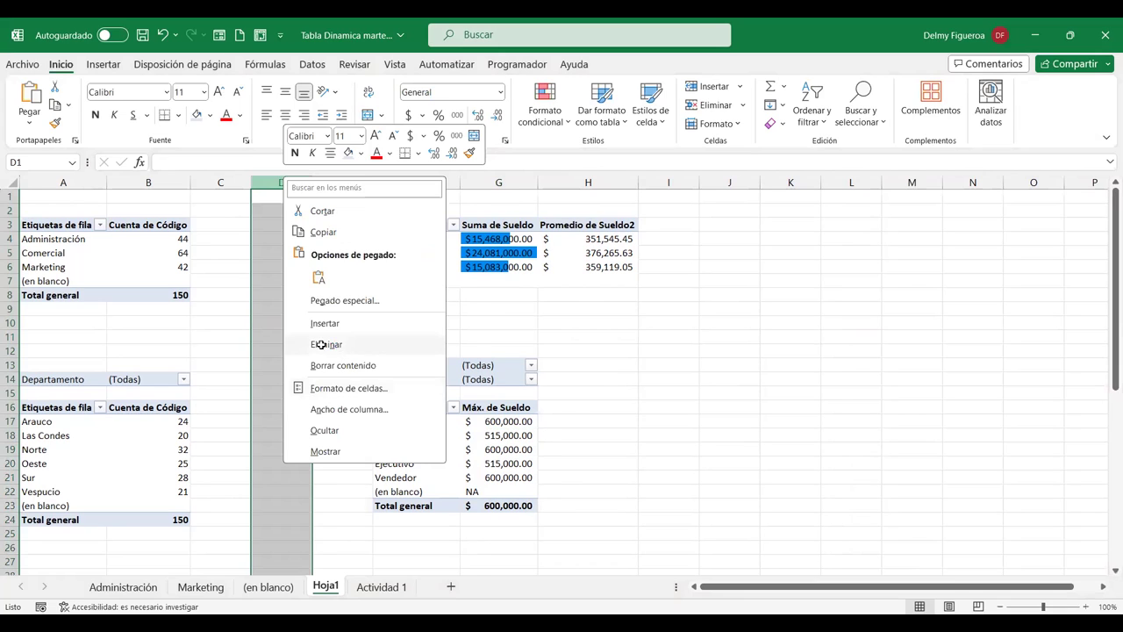
{"action": "left_click", "coordinate": [321, 345]}
{"action": "left_click", "coordinate": [744, 253]}
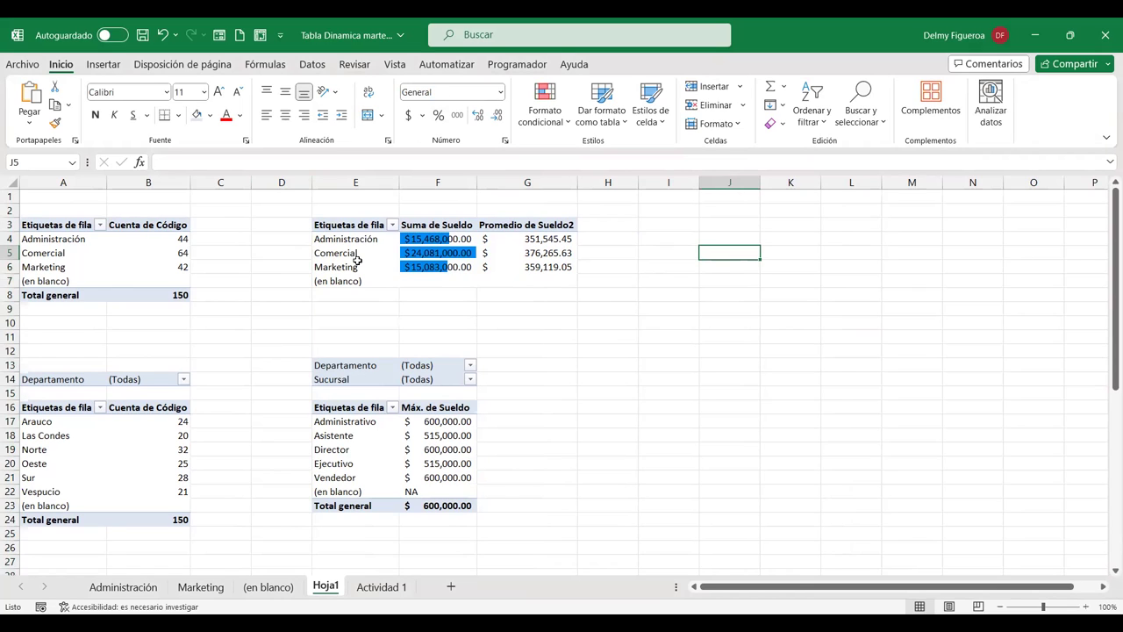
{"action": "left_click", "coordinate": [358, 438]}
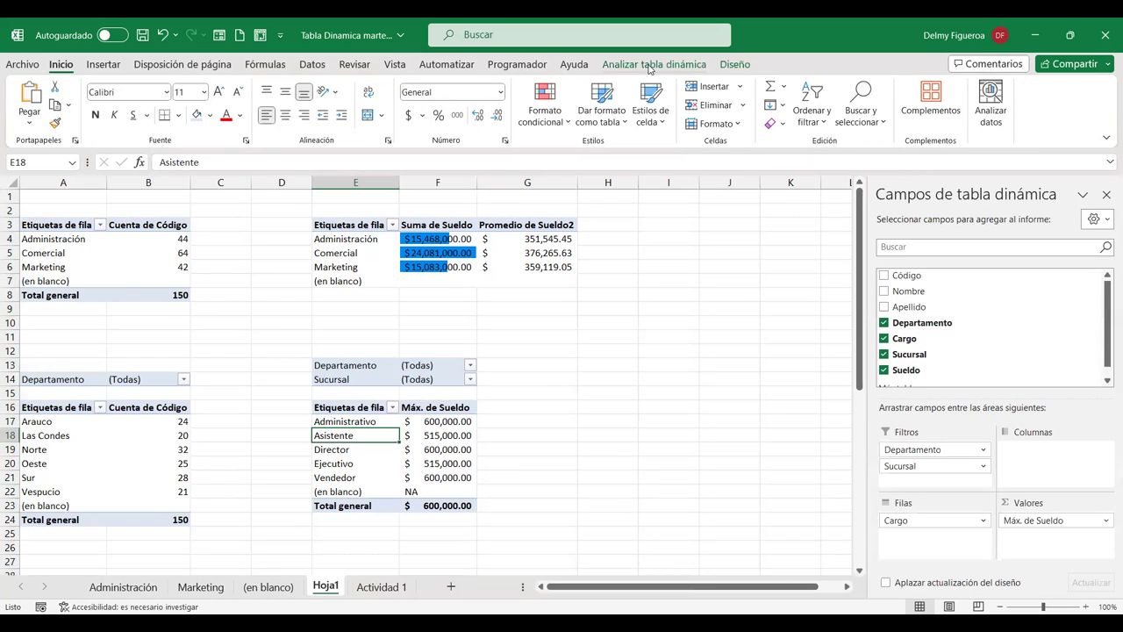
{"action": "left_click", "coordinate": [654, 64]}
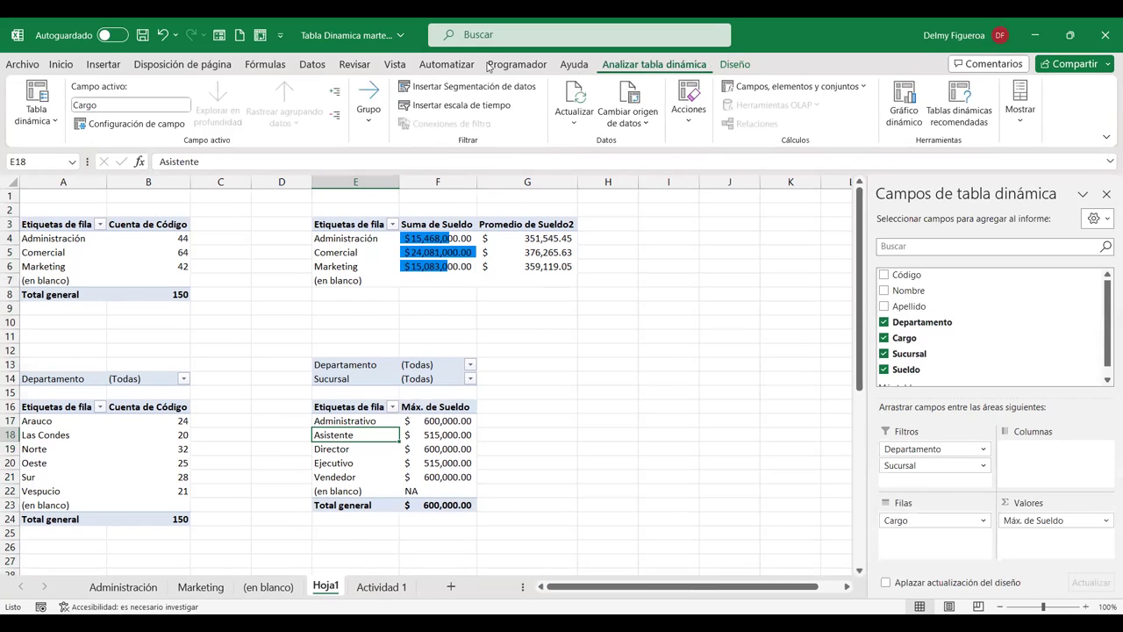
{"action": "left_click", "coordinate": [439, 88]}
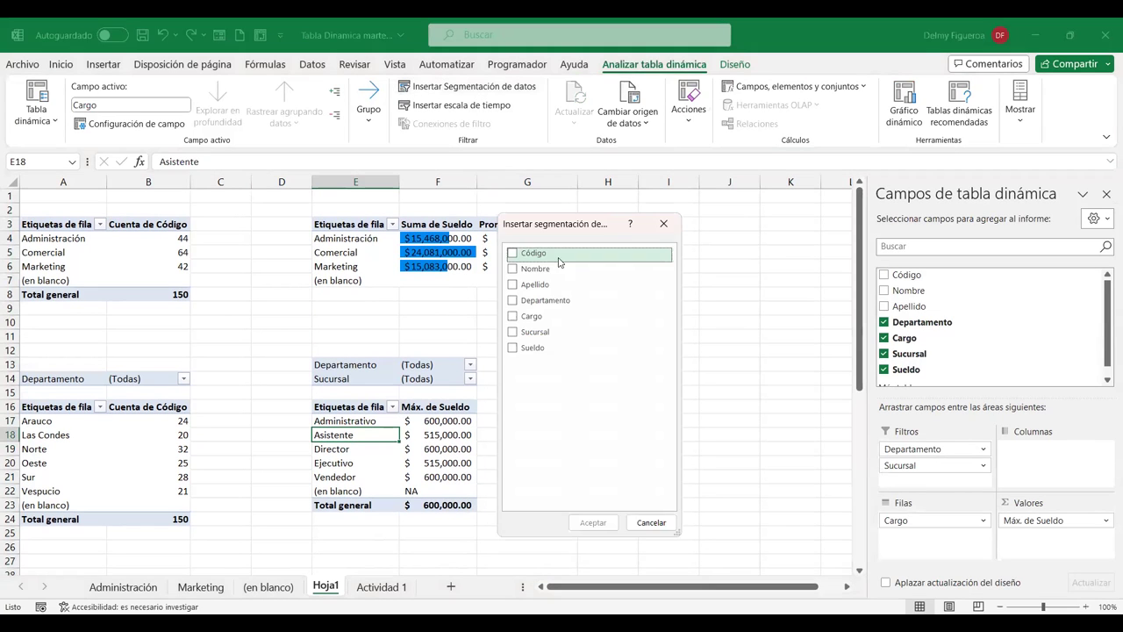
{"action": "left_click", "coordinate": [649, 523]}
{"action": "left_click", "coordinate": [790, 323]}
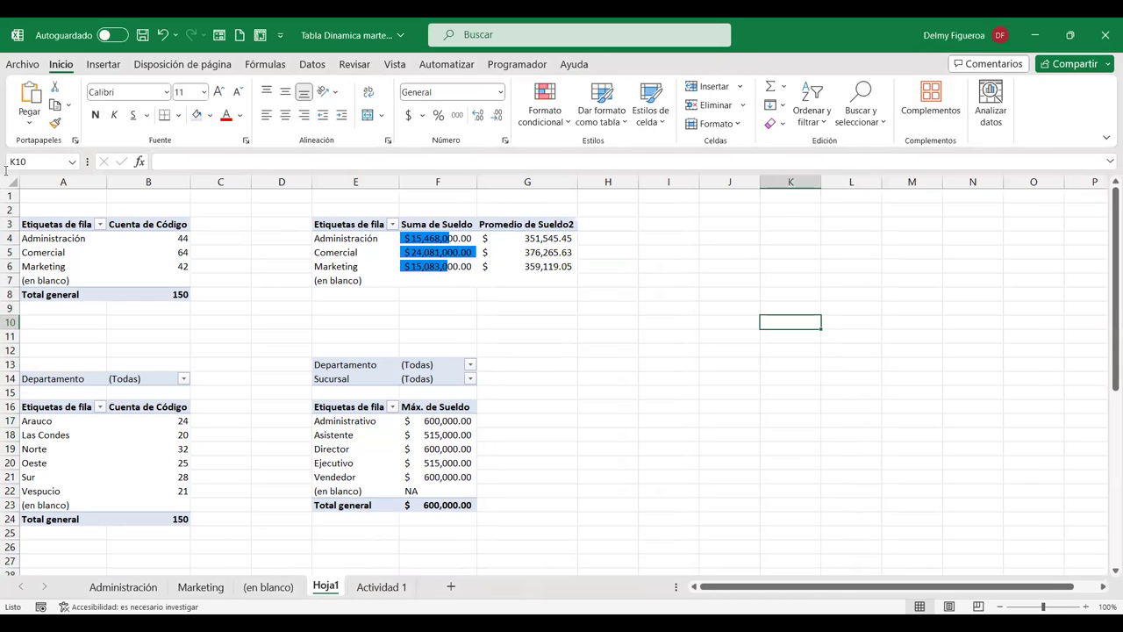
- Insert four blank rows at the top of Hoja1 above the pivot tables
{"action": "left_click", "coordinate": [9, 196]}
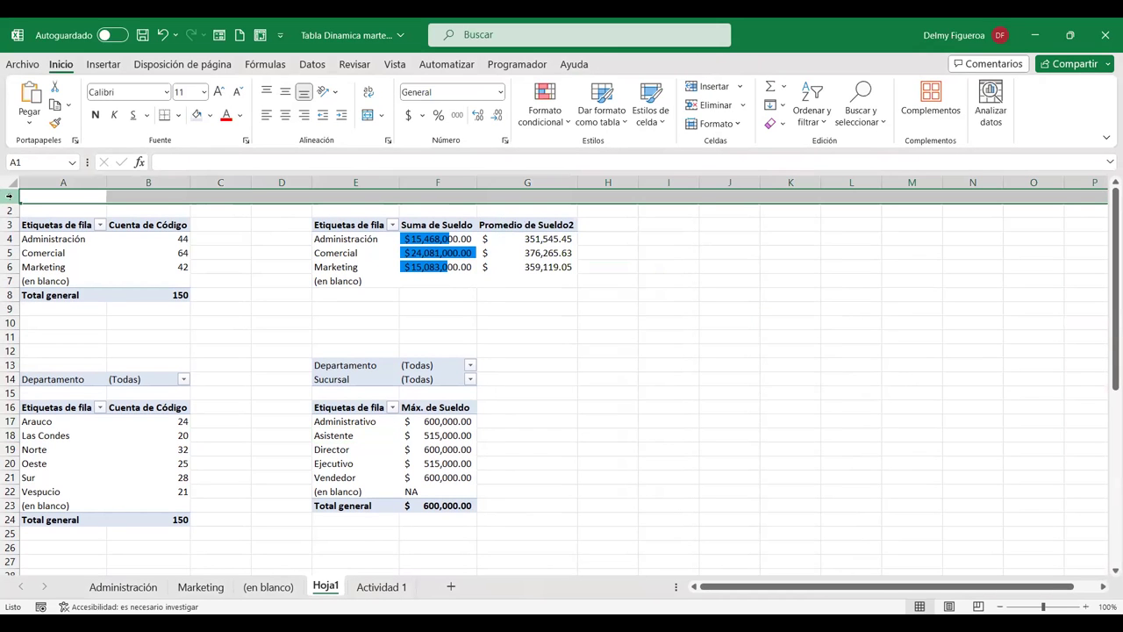
{"action": "right_click", "coordinate": [9, 196]}
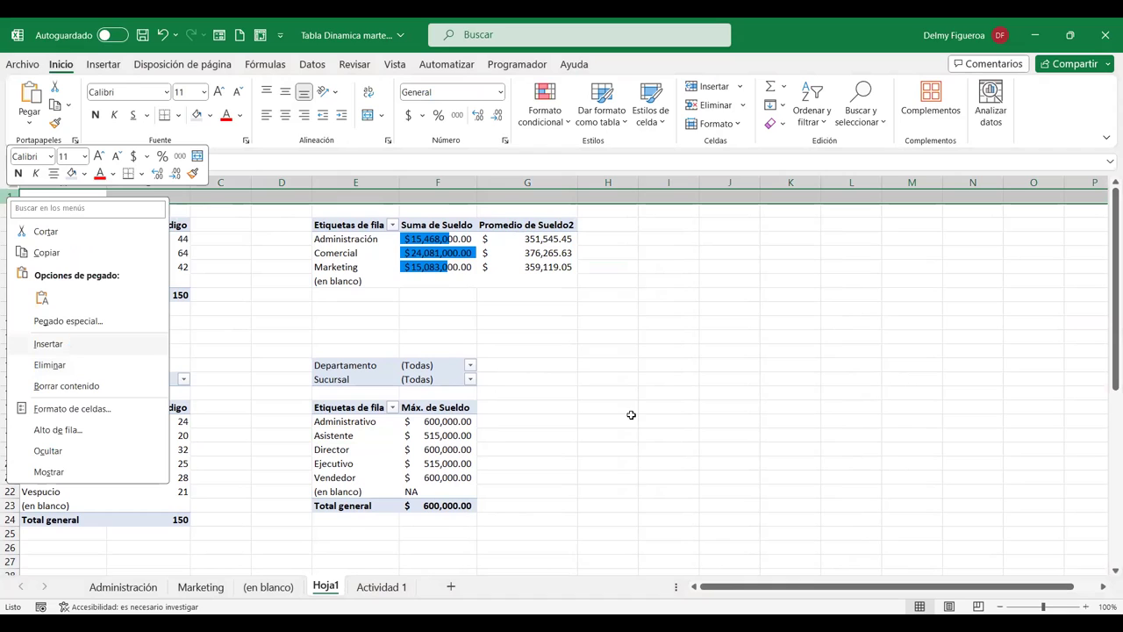
{"action": "key", "text": "Return"}
{"action": "key", "text": "F4"}
{"action": "key", "text": "F4"}
{"action": "key", "text": "F4"}
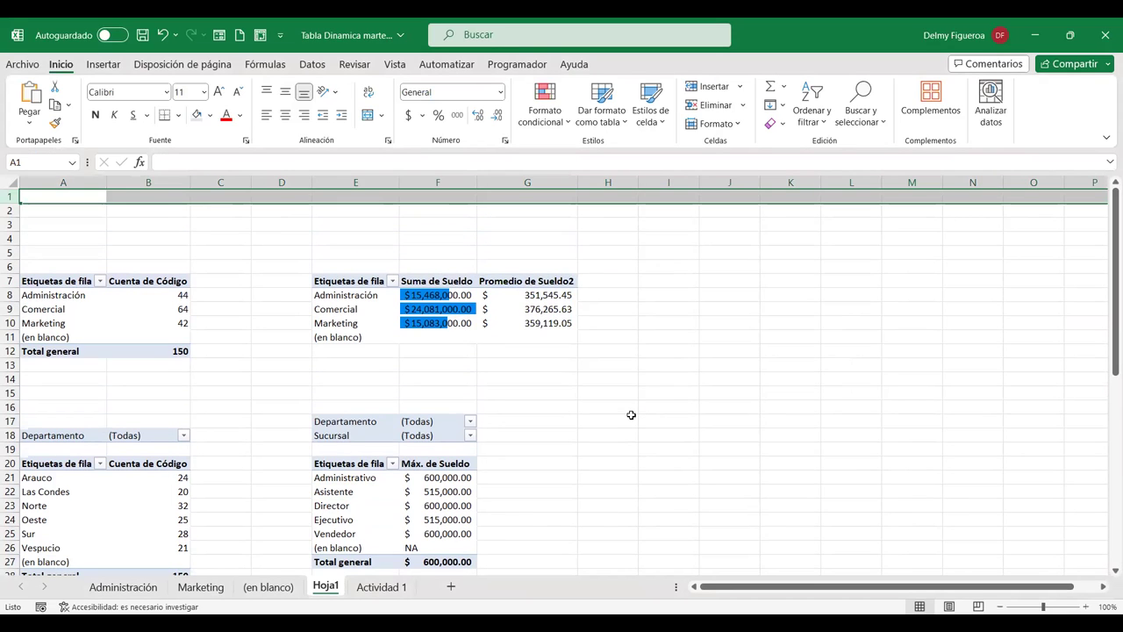
{"action": "left_click", "coordinate": [646, 402]}
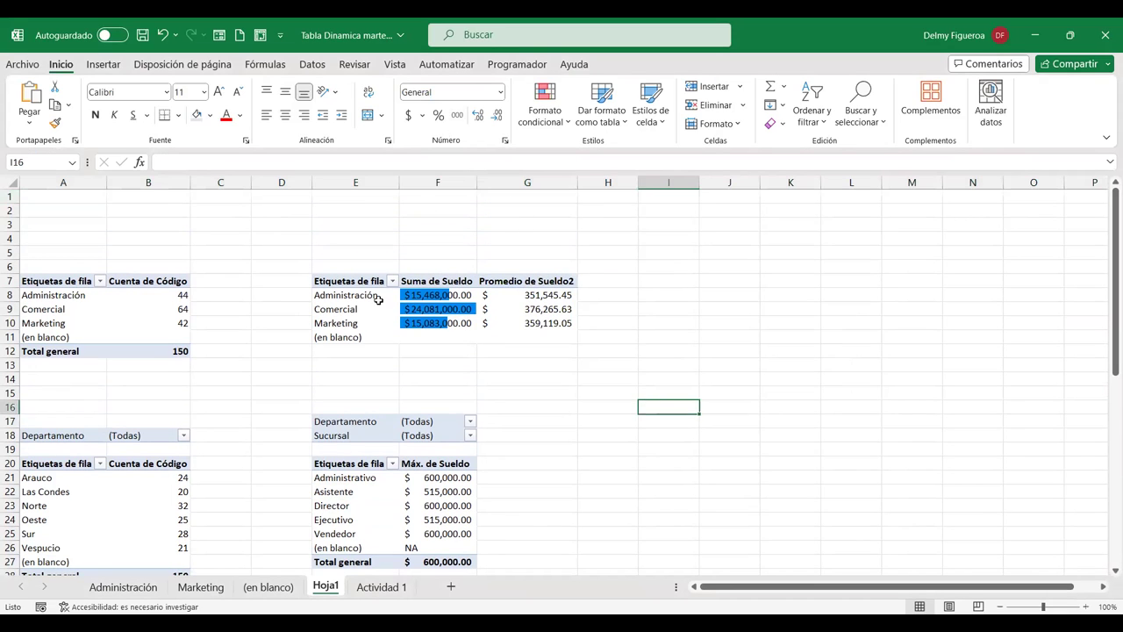
{"action": "left_click", "coordinate": [366, 509]}
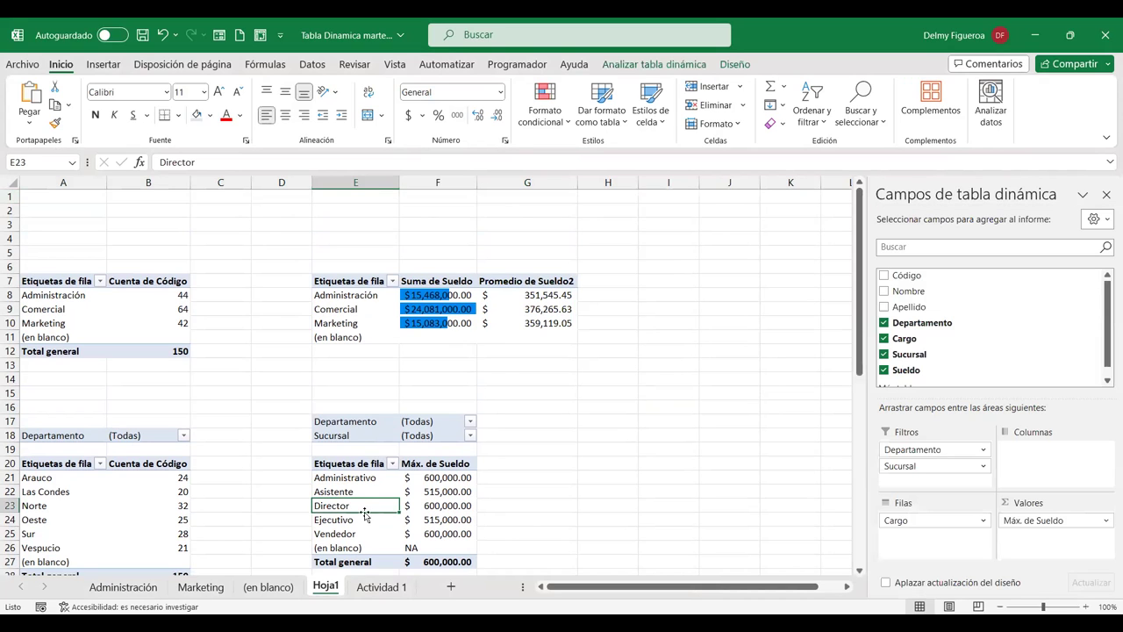
- Insert slicers for the Departamento, Cargo and Sucursal fields of the salary pivot
{"action": "left_click", "coordinate": [640, 63]}
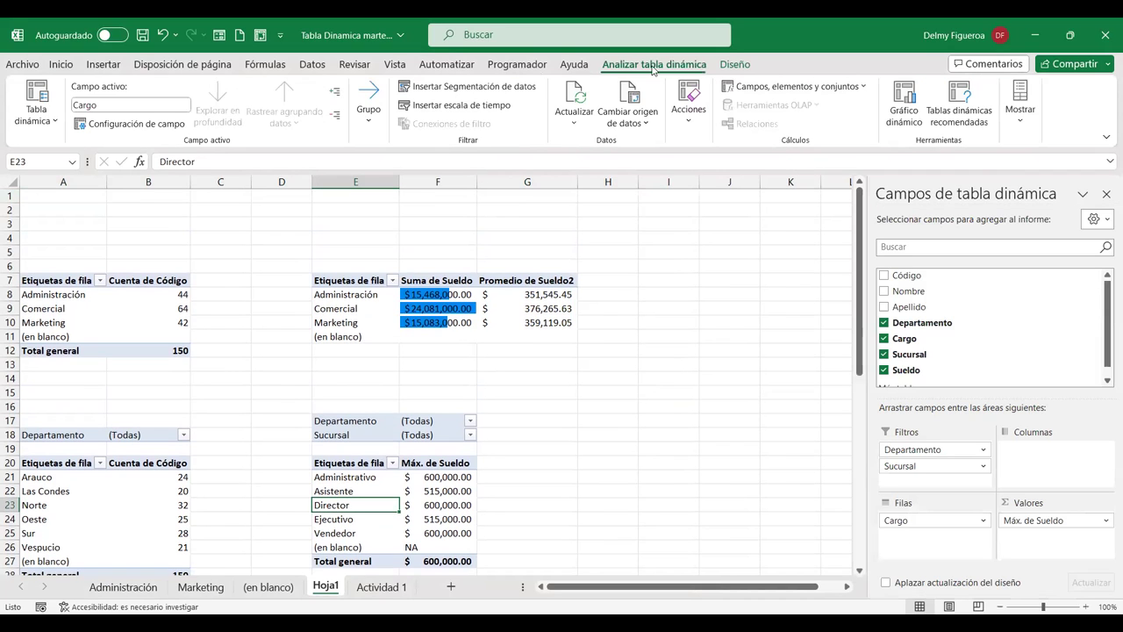
{"action": "left_click", "coordinate": [455, 88]}
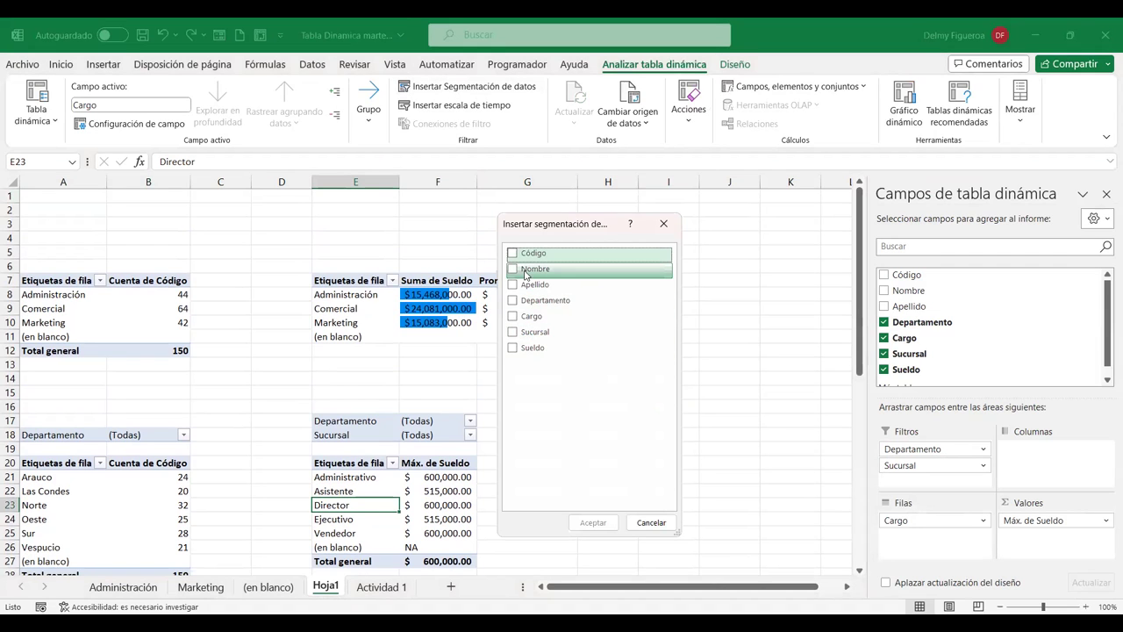
{"action": "left_click", "coordinate": [515, 302]}
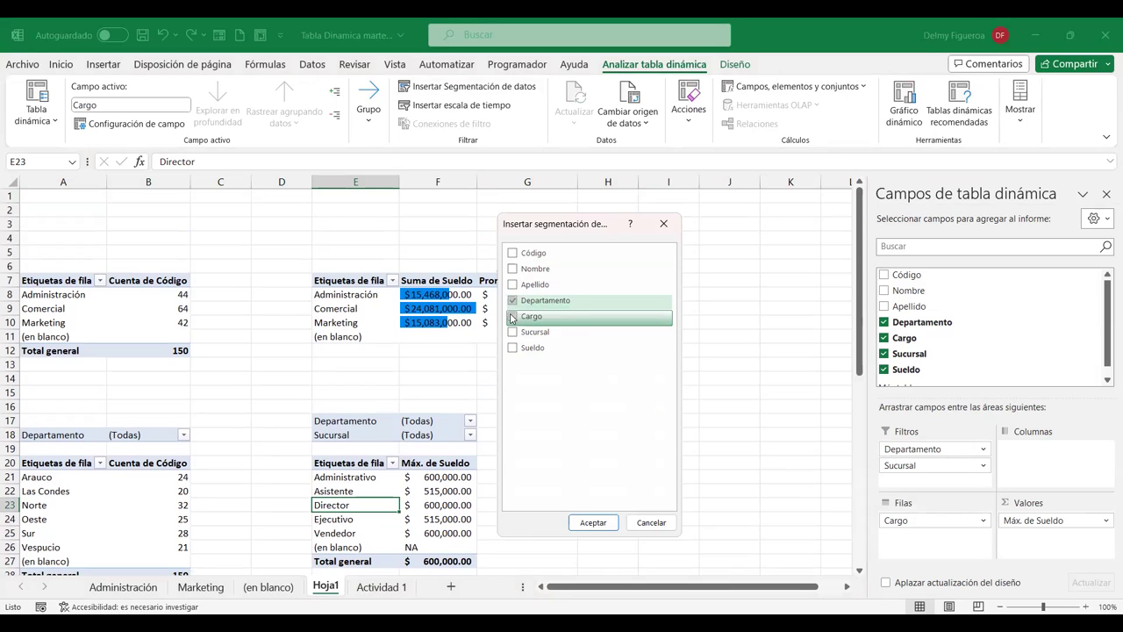
{"action": "left_click", "coordinate": [515, 318]}
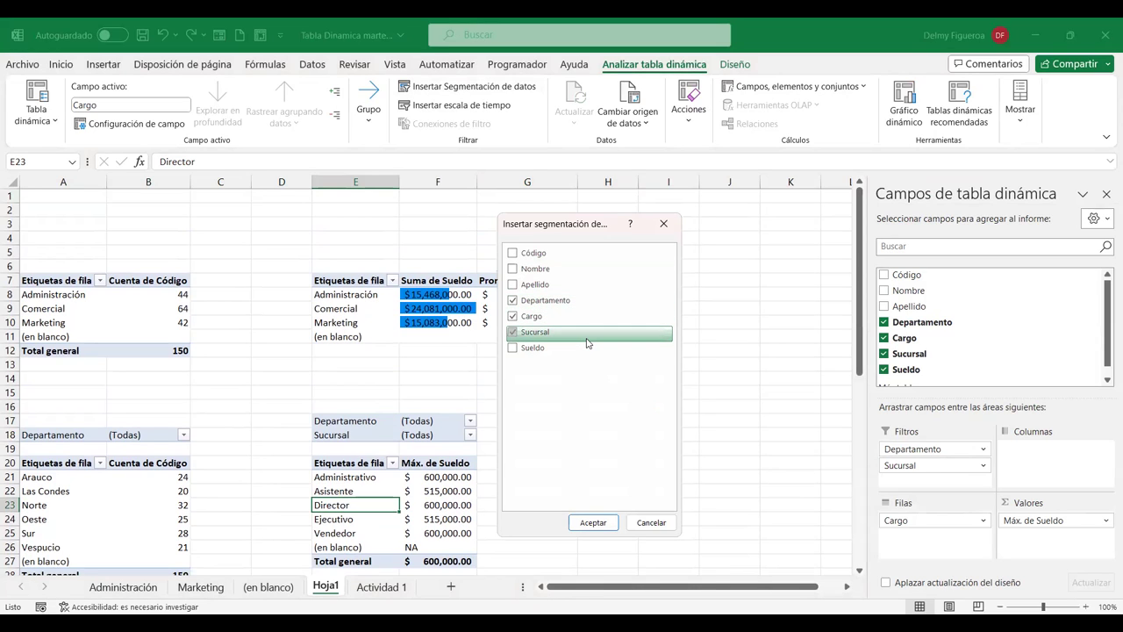
{"action": "left_click", "coordinate": [604, 526]}
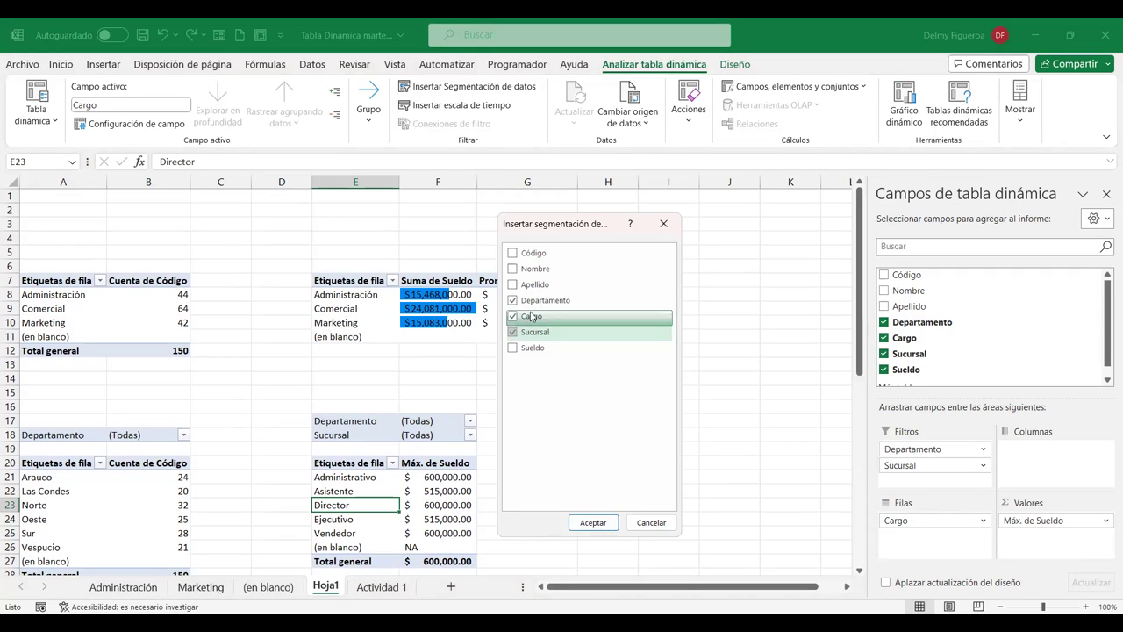
{"action": "left_click", "coordinate": [609, 525]}
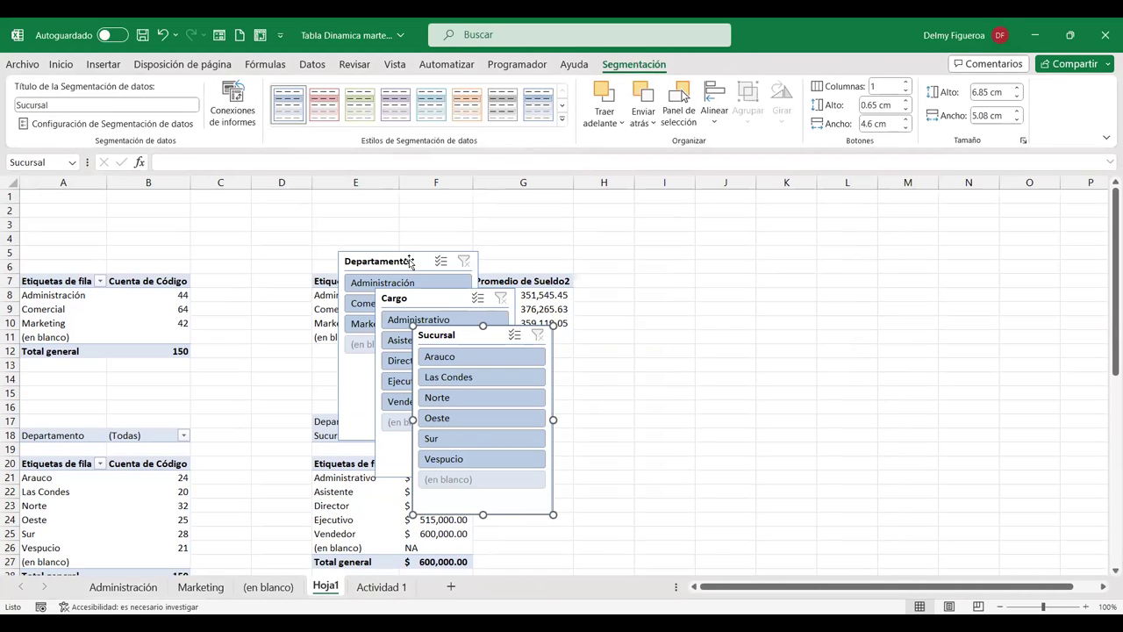
{"action": "left_click", "coordinate": [409, 262]}
- Set the Departamento slicer to 3 columns, one row high, in the top-left corner
{"action": "left_click", "coordinate": [523, 224]}
{"action": "left_click_drag", "start_coordinate": [183, 219], "coordinate": [90, 202]}
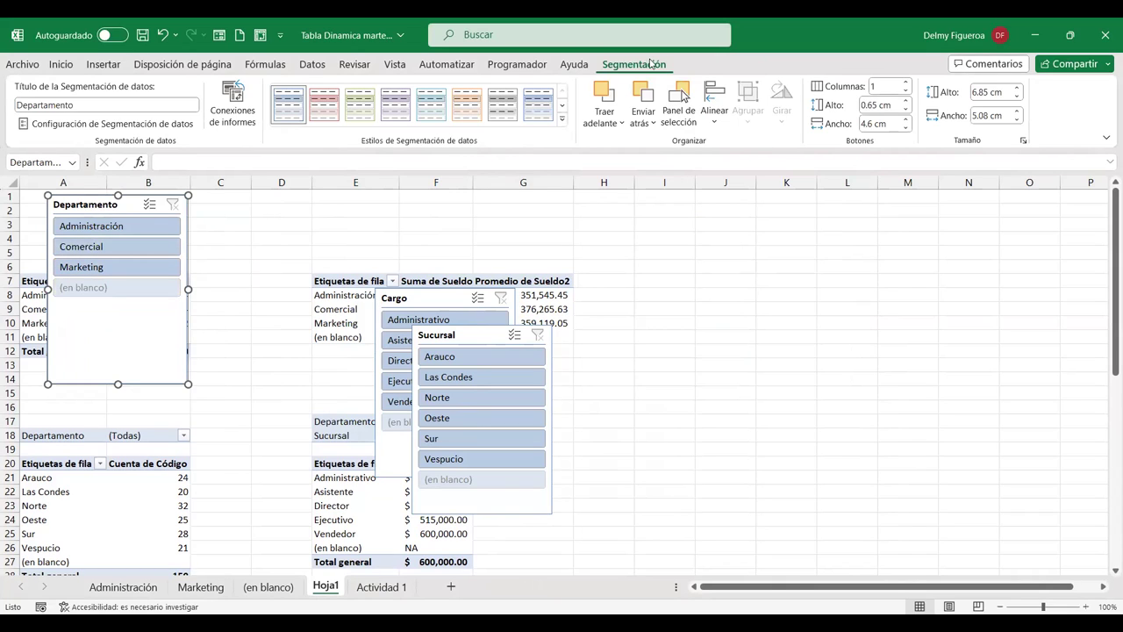
{"action": "left_click", "coordinate": [888, 86]}
{"action": "type", "text": "3"}
{"action": "key", "text": "Return"}
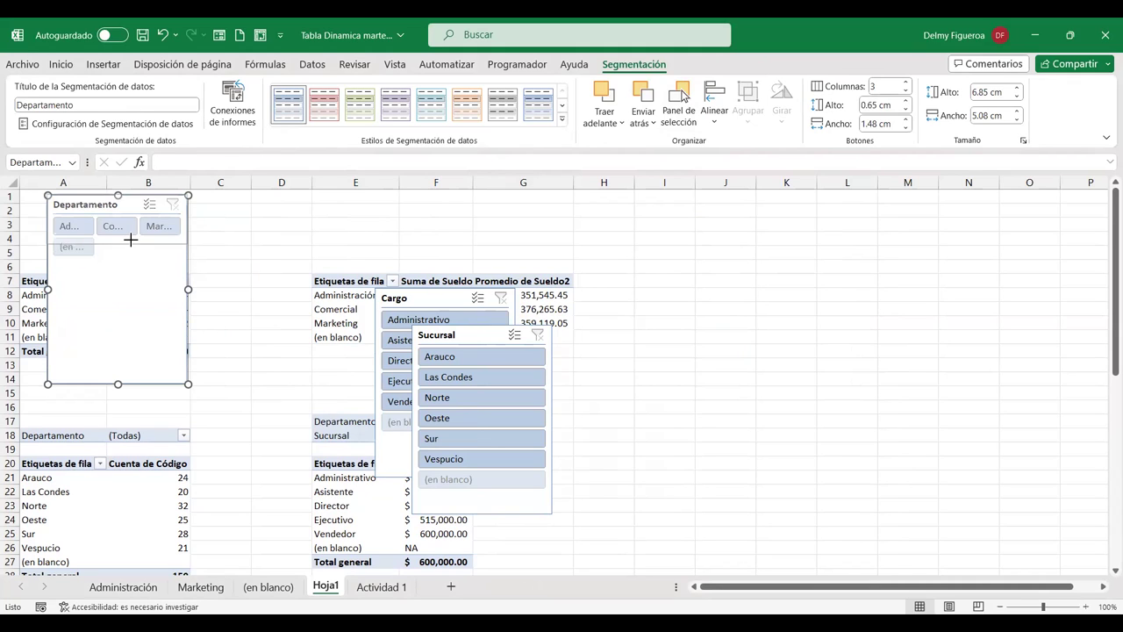
{"action": "left_click_drag", "start_coordinate": [130, 240], "coordinate": [132, 241]}
{"action": "left_click_drag", "start_coordinate": [251, 219], "coordinate": [332, 218]}
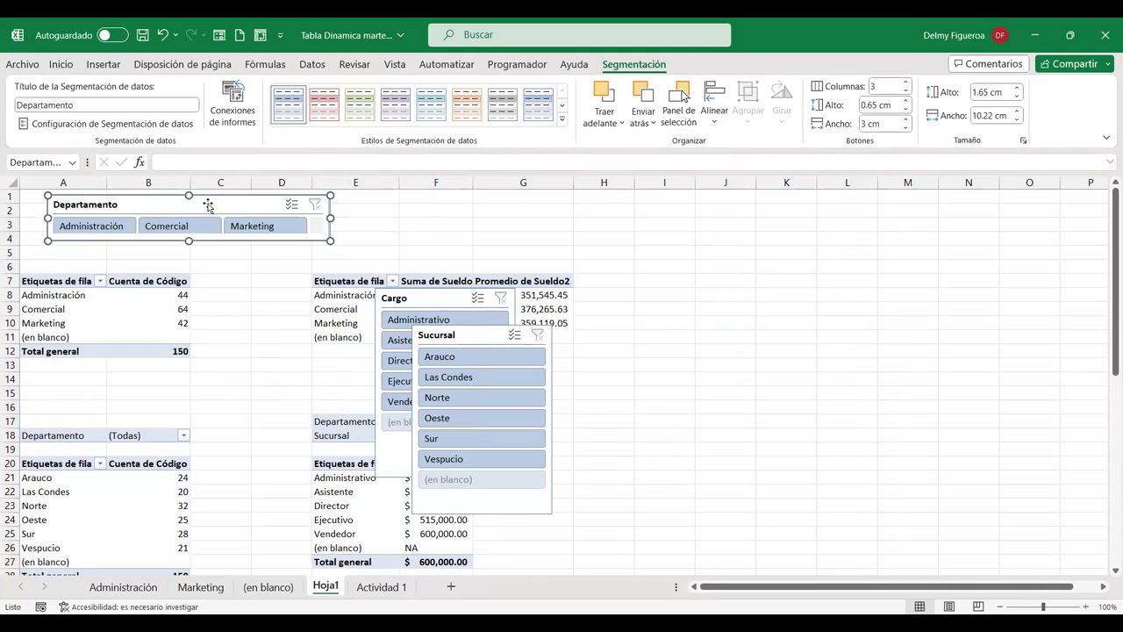
{"action": "left_click_drag", "start_coordinate": [208, 204], "coordinate": [186, 202]}
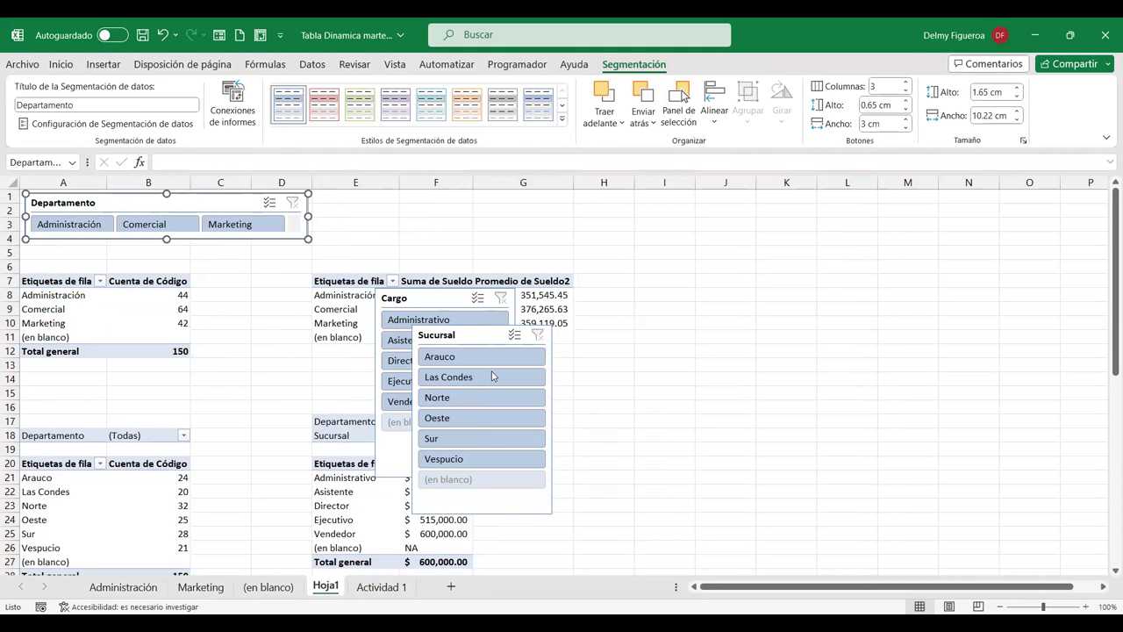
- Set the Sucursal slicer to 6 columns, one row high, beside Departamento
{"action": "left_click", "coordinate": [469, 342]}
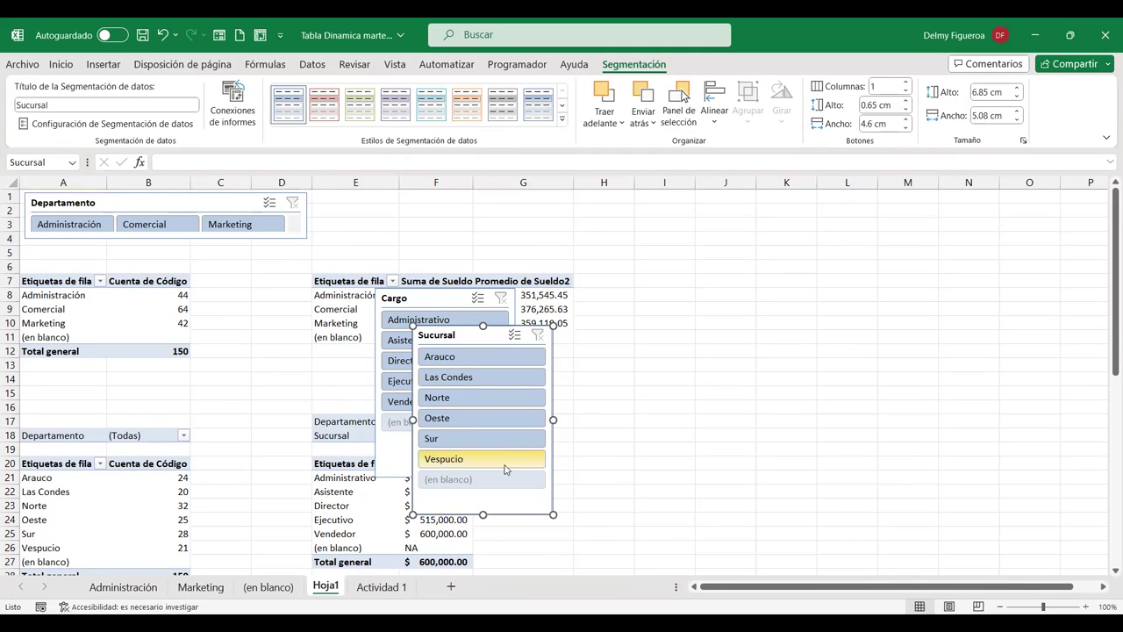
{"action": "left_click", "coordinate": [836, 87]}
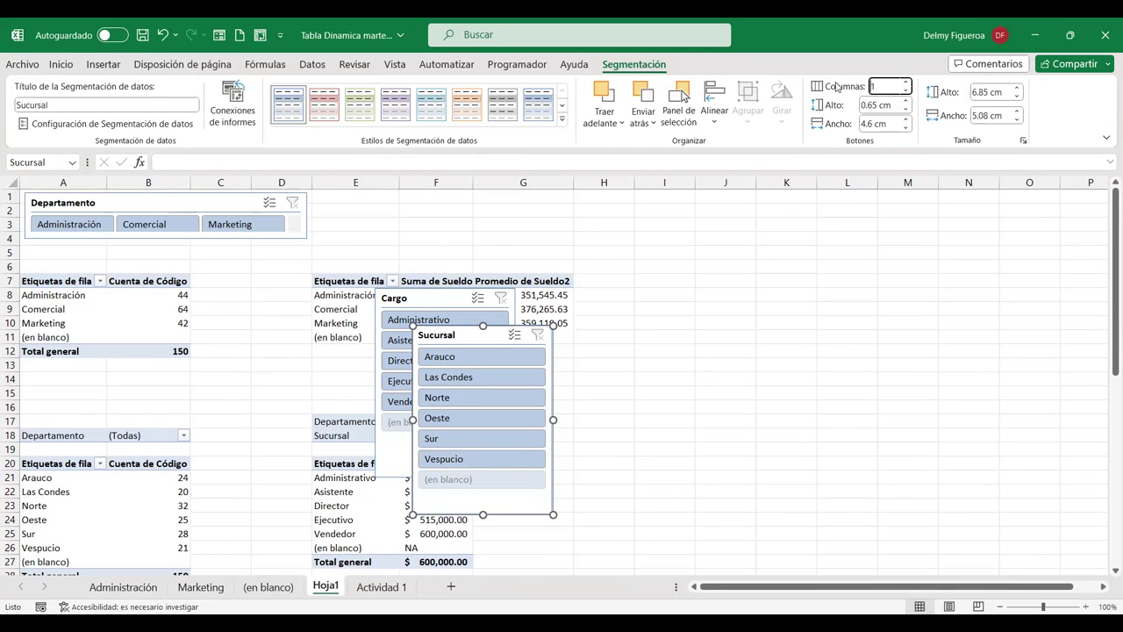
{"action": "type", "text": "6"}
{"action": "key", "text": "Return"}
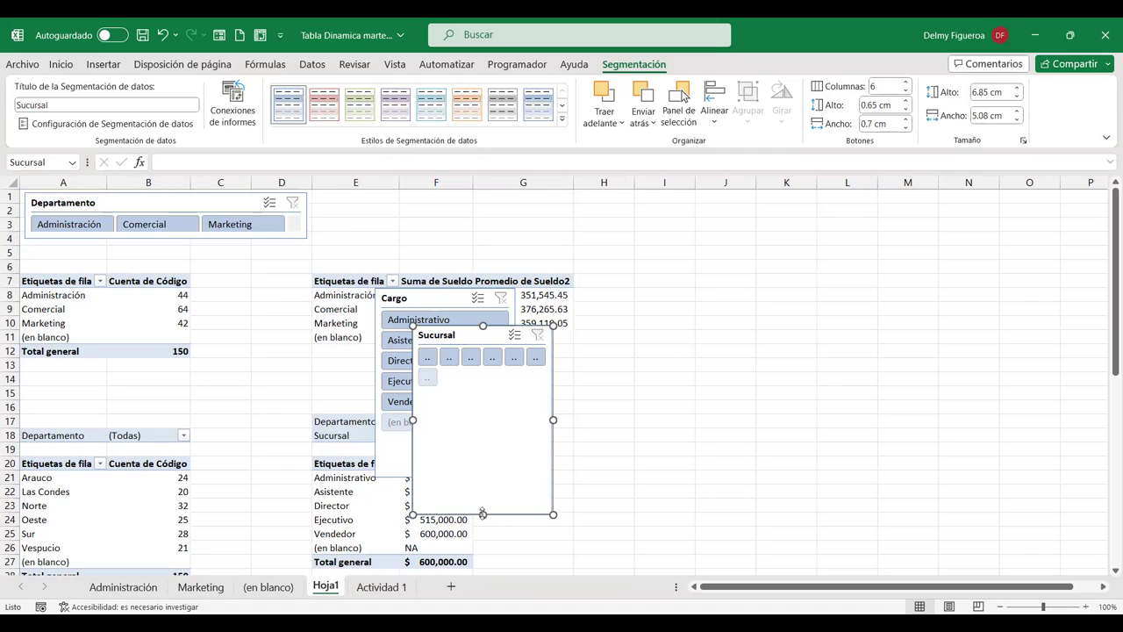
{"action": "left_click_drag", "start_coordinate": [482, 514], "coordinate": [482, 408]}
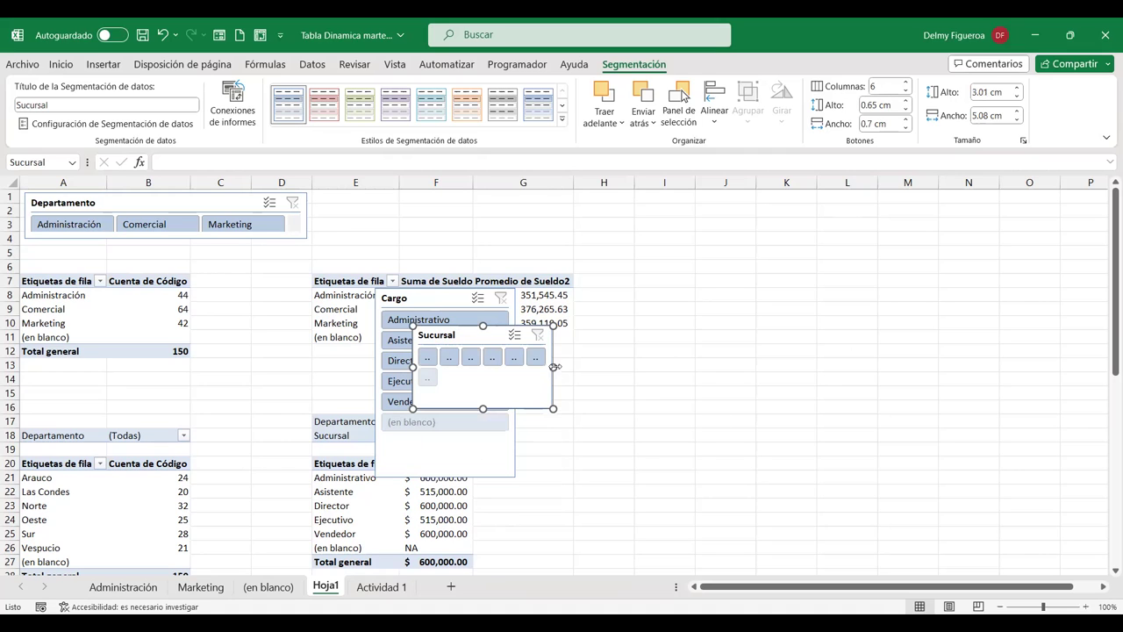
{"action": "left_click_drag", "start_coordinate": [555, 367], "coordinate": [830, 367]}
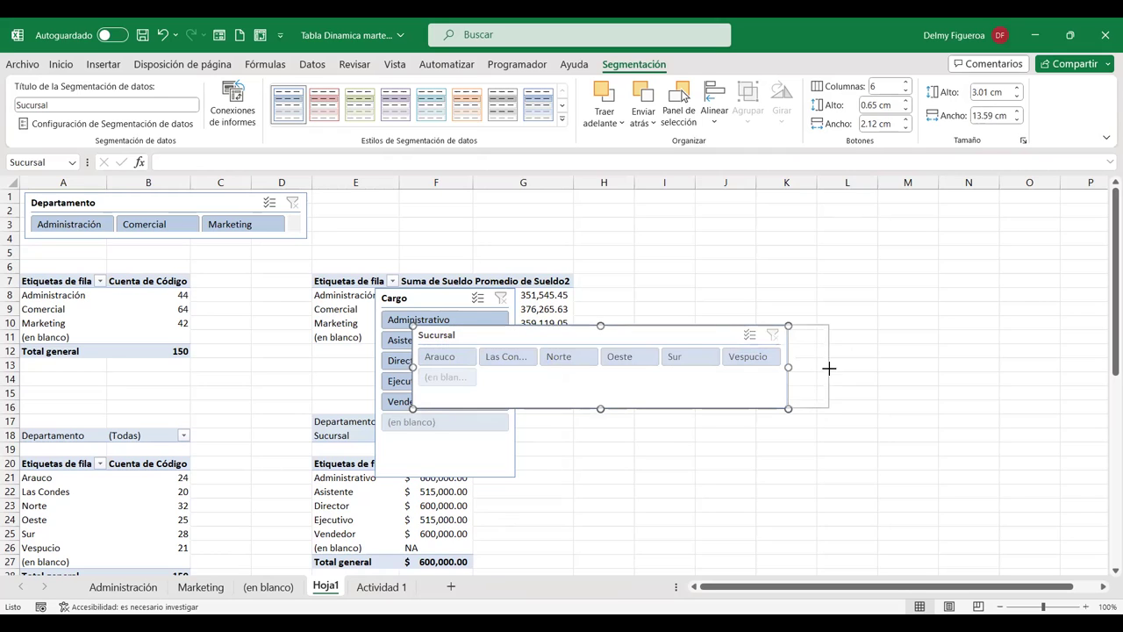
{"action": "left_click_drag", "start_coordinate": [621, 410], "coordinate": [618, 374]}
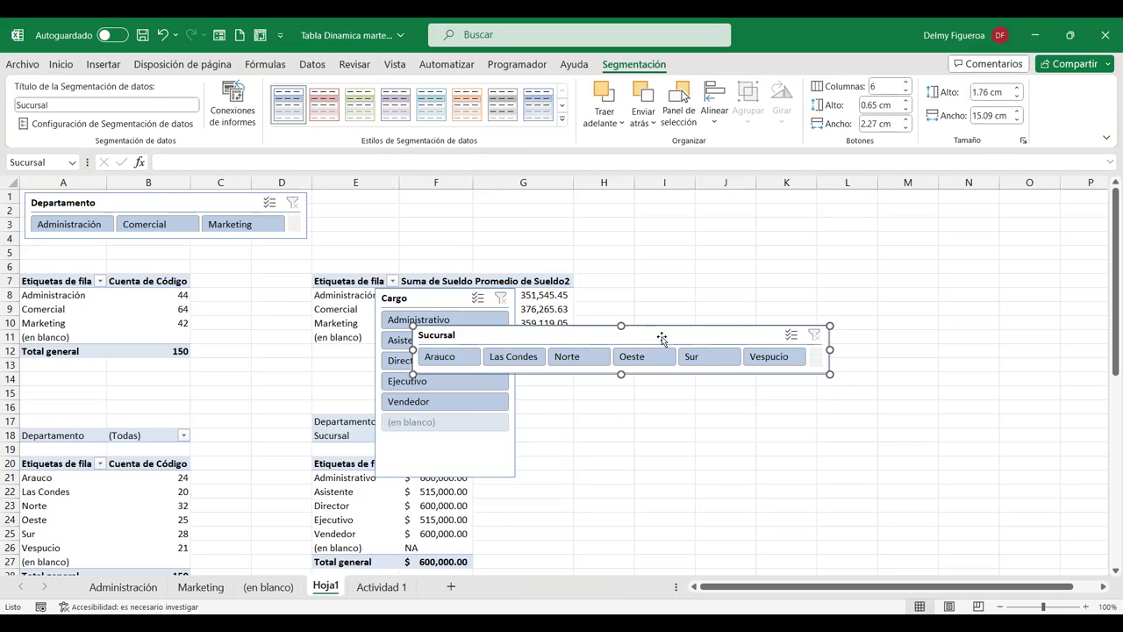
{"action": "left_click_drag", "start_coordinate": [664, 335], "coordinate": [564, 201]}
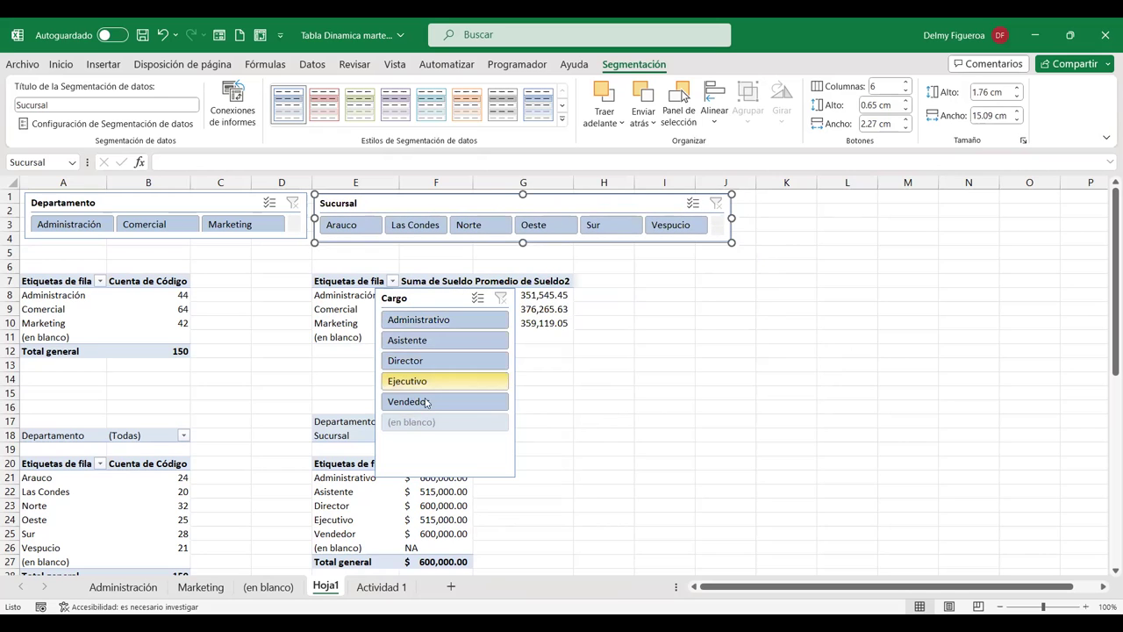
- Set the Cargo slicer to 5 columns, one row high, below the other slicers
{"action": "left_click", "coordinate": [441, 296]}
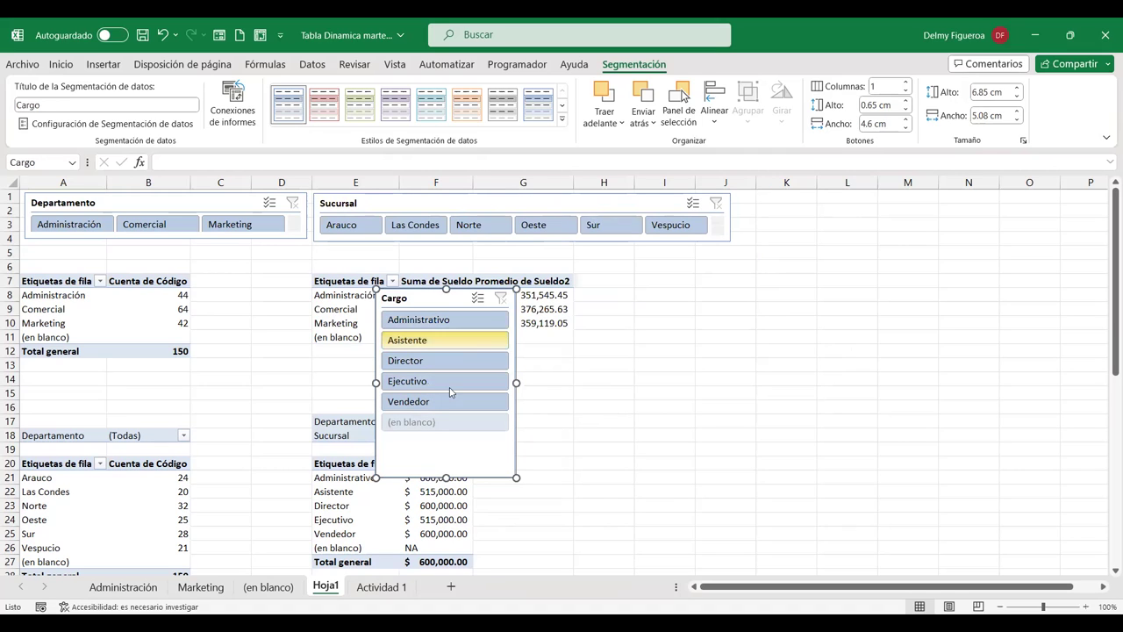
{"action": "left_click", "coordinate": [838, 89]}
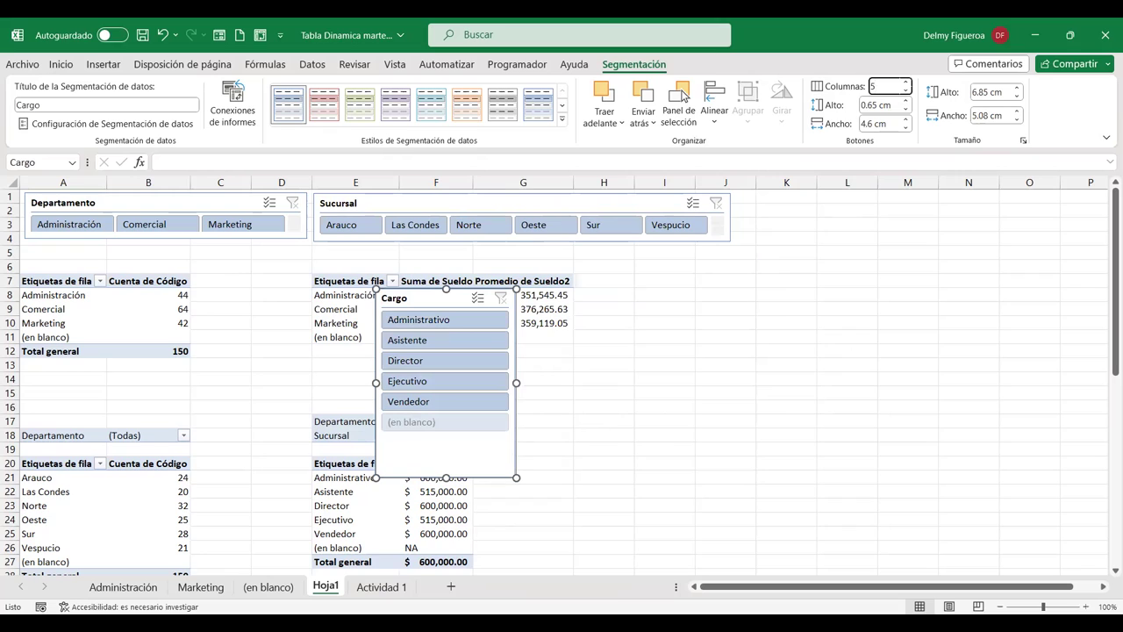
{"action": "key", "text": "Return"}
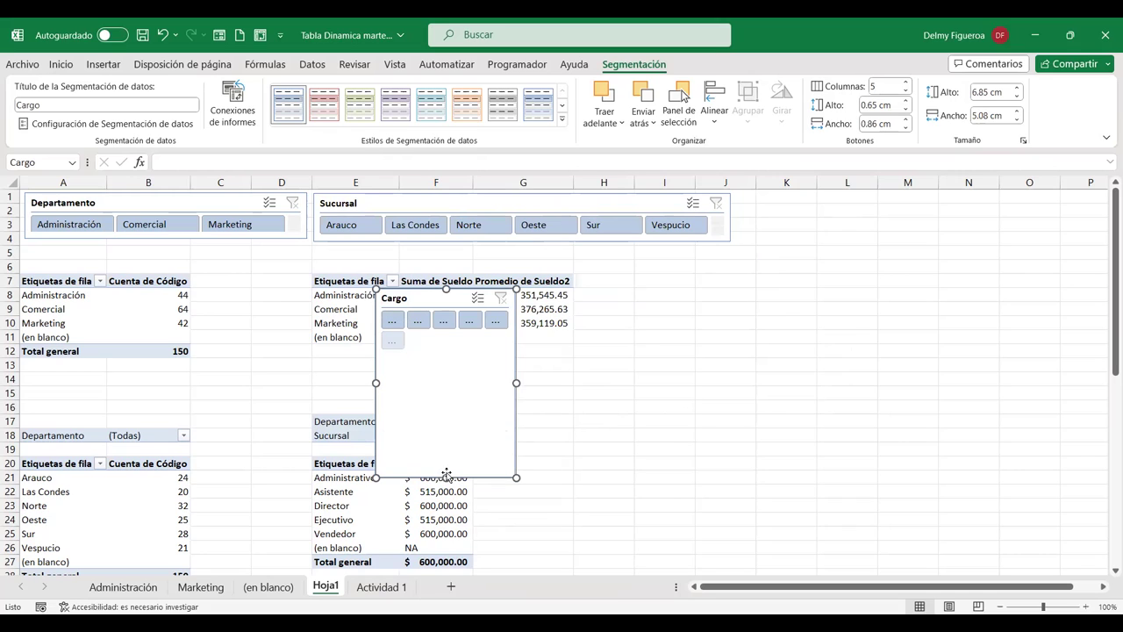
{"action": "left_click_drag", "start_coordinate": [447, 477], "coordinate": [446, 320]}
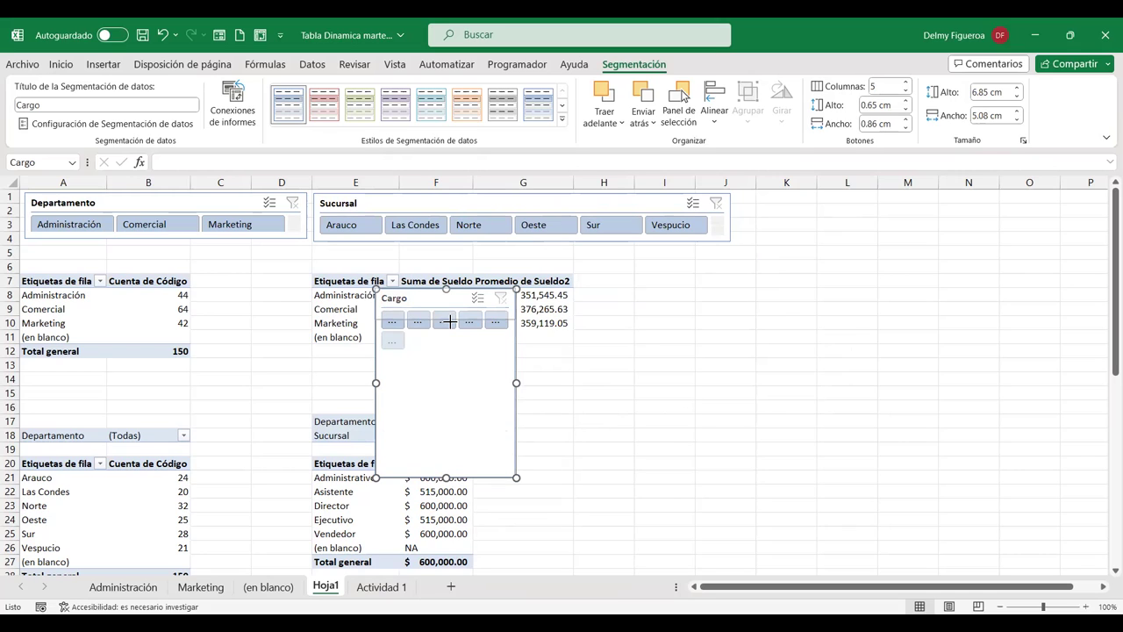
{"action": "left_click_drag", "start_coordinate": [515, 304], "coordinate": [707, 304]}
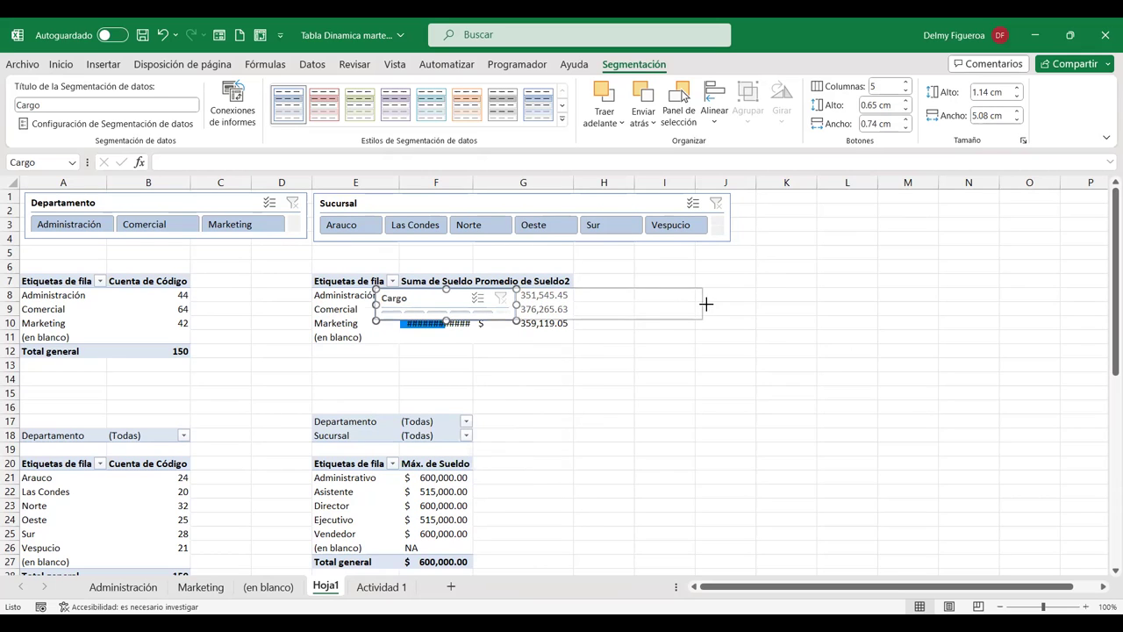
{"action": "left_click_drag", "start_coordinate": [542, 318], "coordinate": [542, 354]}
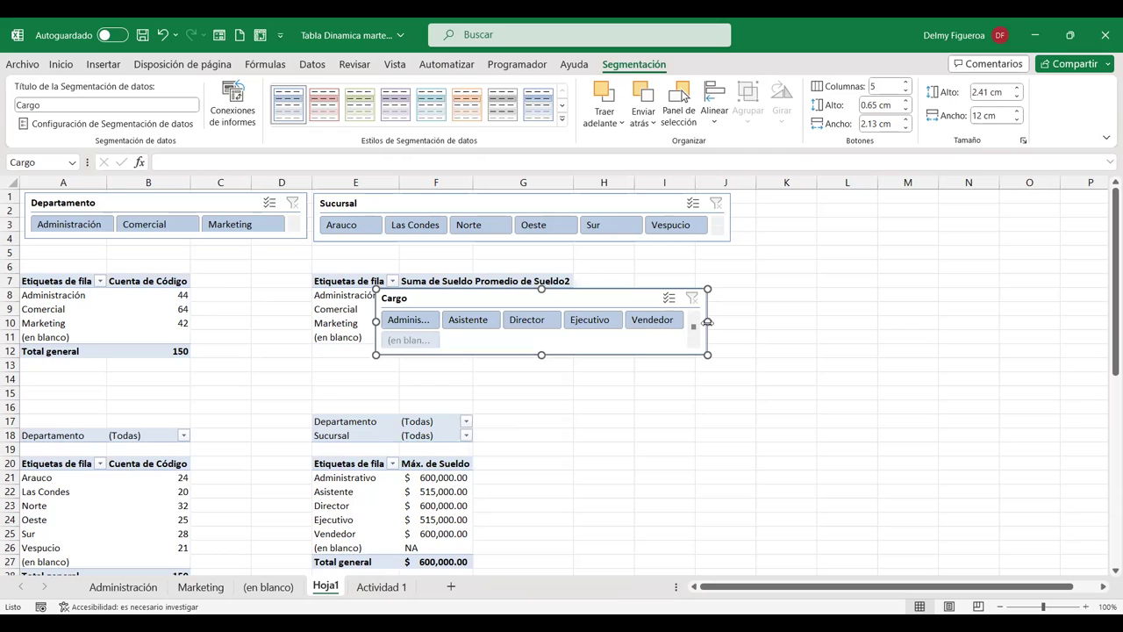
{"action": "left_click_drag", "start_coordinate": [707, 322], "coordinate": [737, 322]}
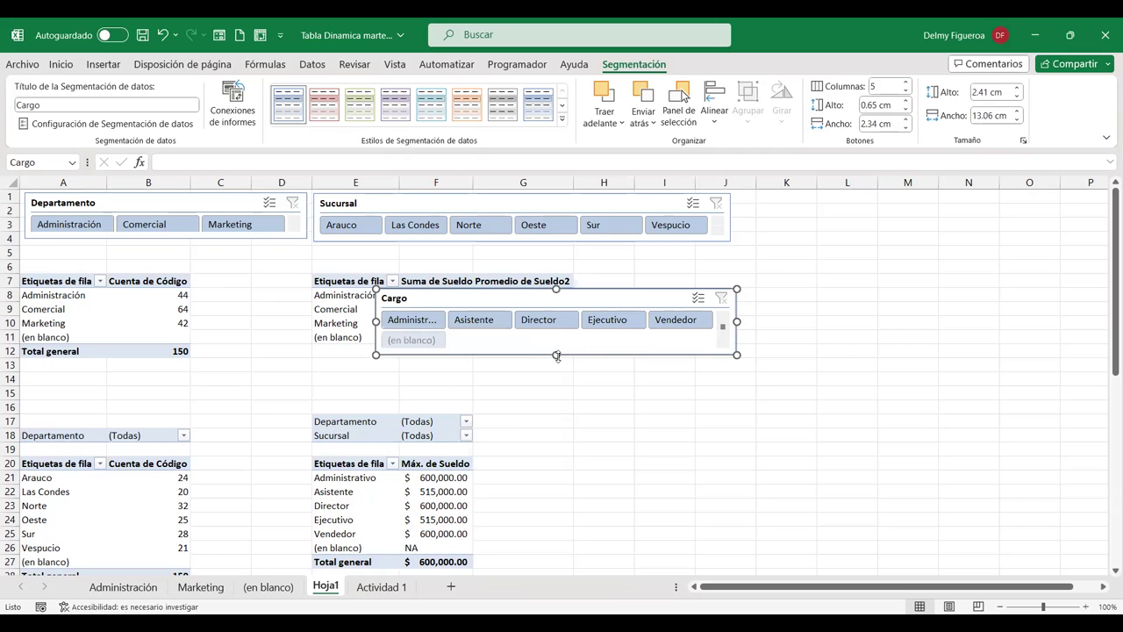
{"action": "left_click_drag", "start_coordinate": [556, 345], "coordinate": [556, 336]}
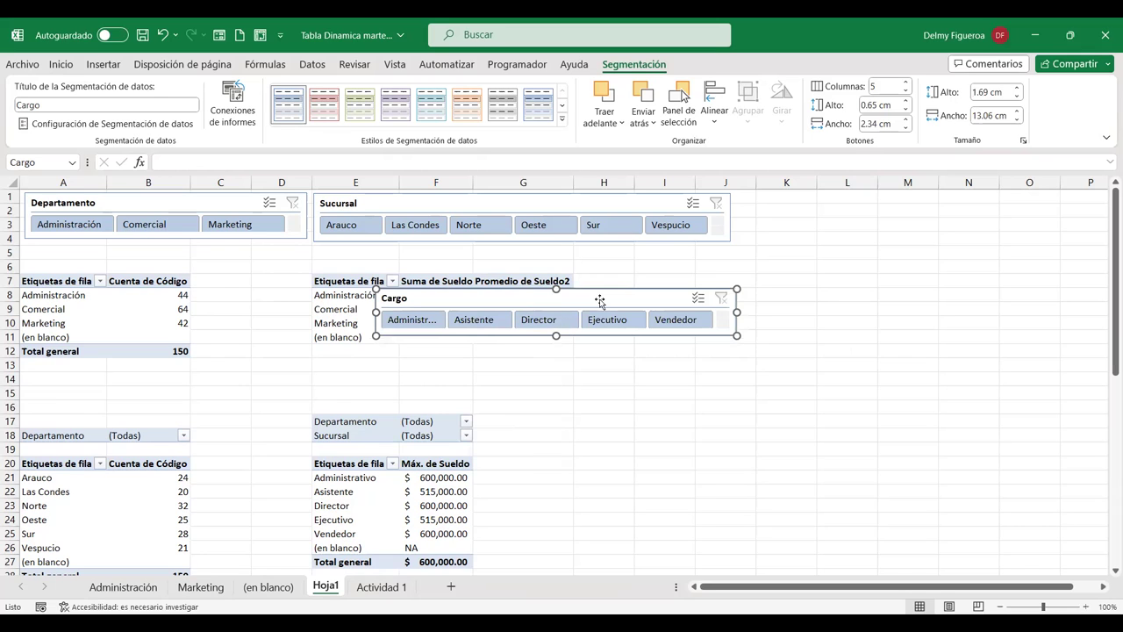
{"action": "left_click_drag", "start_coordinate": [599, 301], "coordinate": [406, 254]}
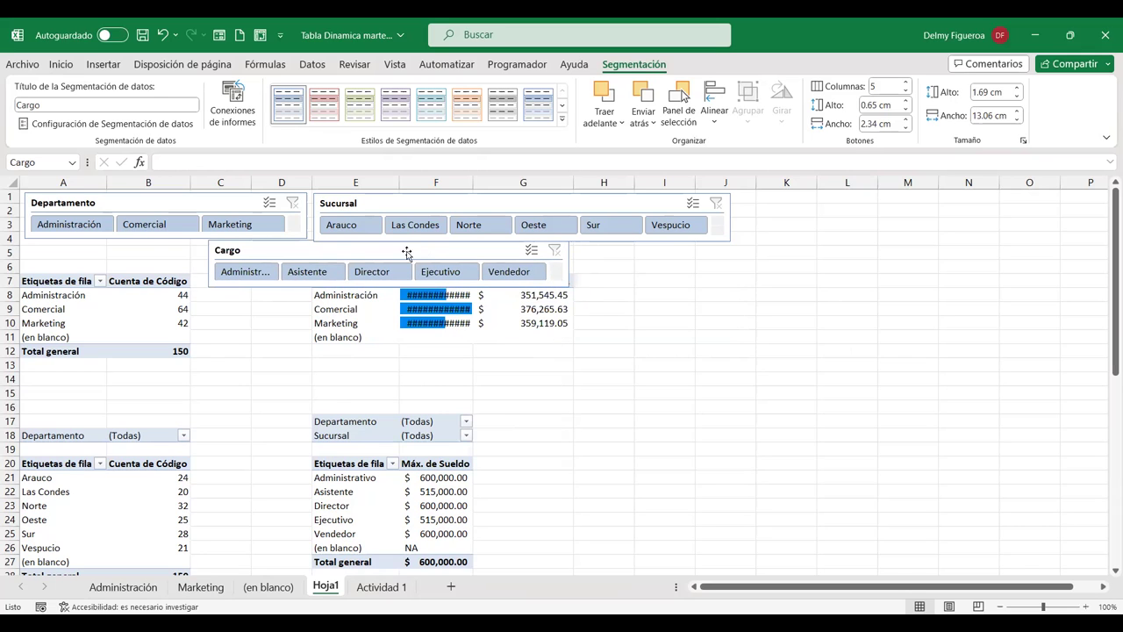
{"action": "left_click", "coordinate": [167, 252]}
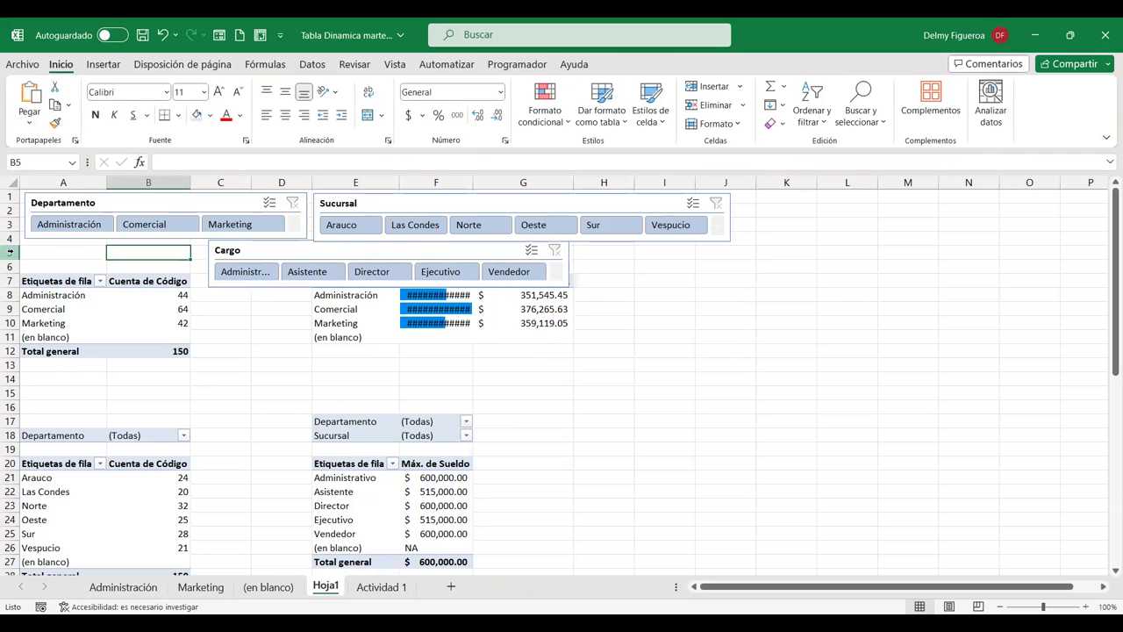
{"action": "left_click", "coordinate": [9, 252]}
{"action": "right_click", "coordinate": [12, 253]}
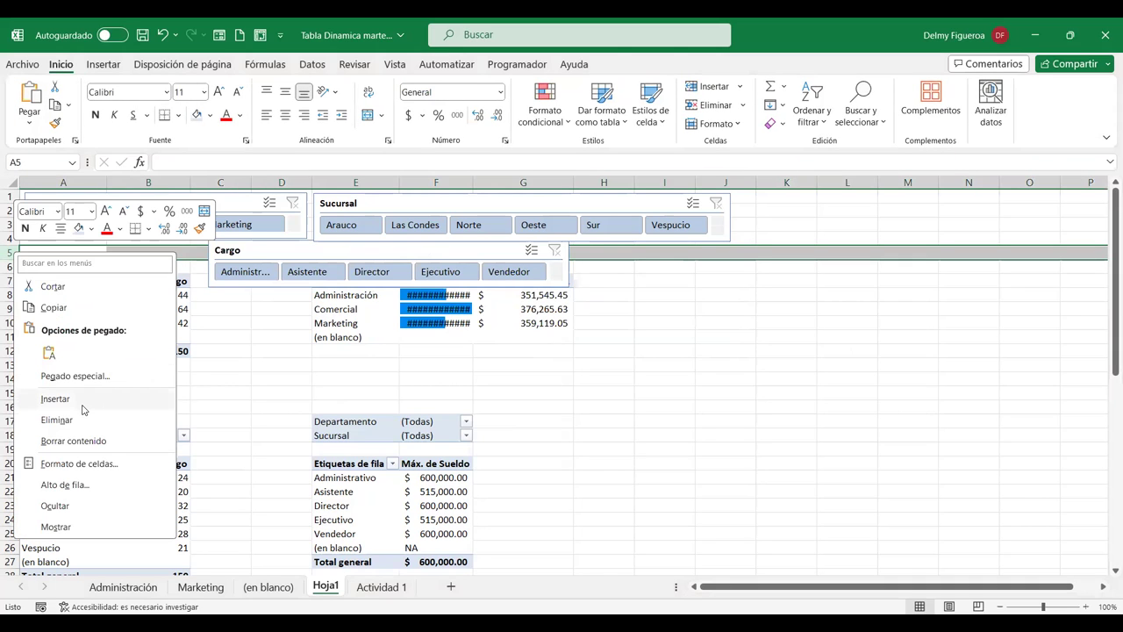
{"action": "key", "text": "Return"}
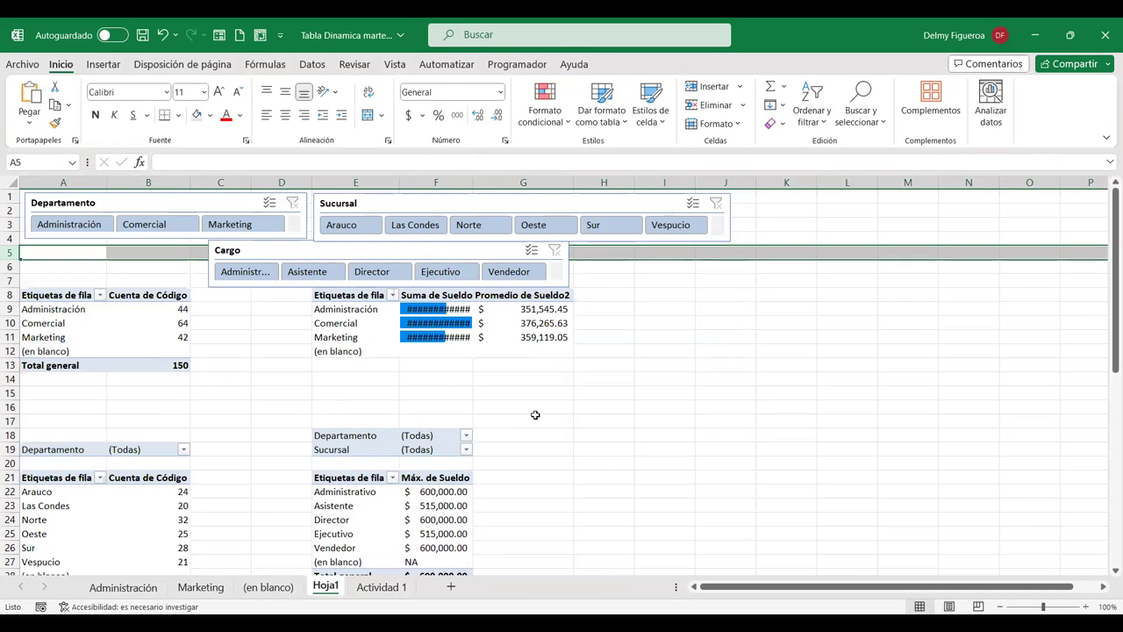
{"action": "key", "text": "F4"}
{"action": "key", "text": "F4"}
{"action": "key", "text": "F4"}
{"action": "left_click", "coordinate": [795, 447]}
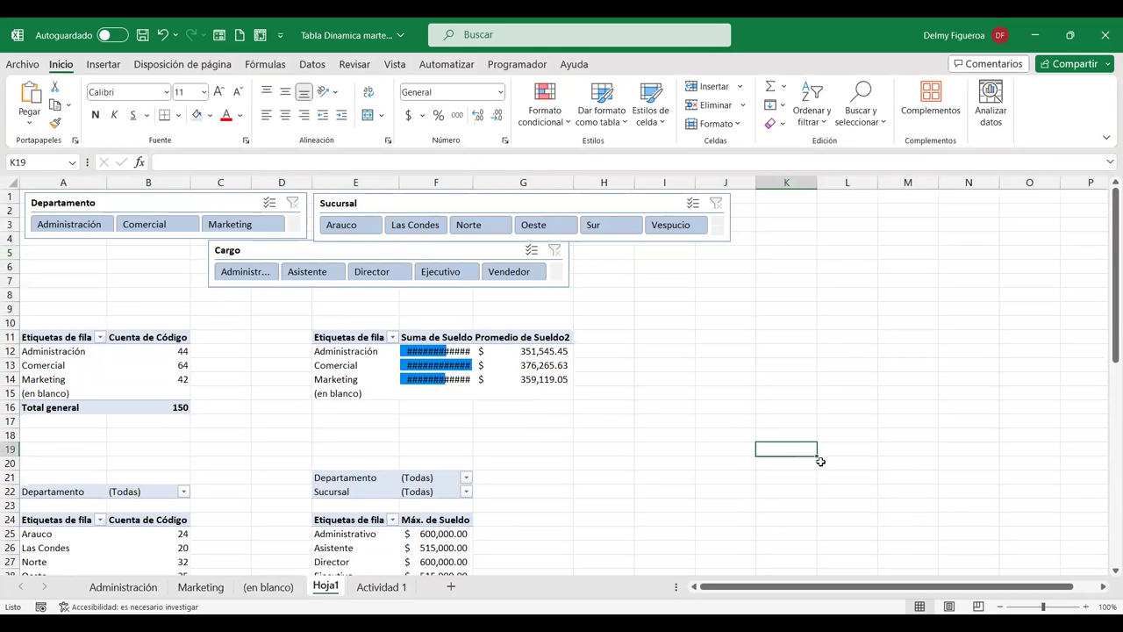
{"action": "mouse_move", "coordinate": [365, 252]}
{"action": "left_mouse_down"}
{"action": "mouse_move", "coordinate": [281, 268]}
{"action": "mouse_move", "coordinate": [181, 256]}
{"action": "left_mouse_up"}
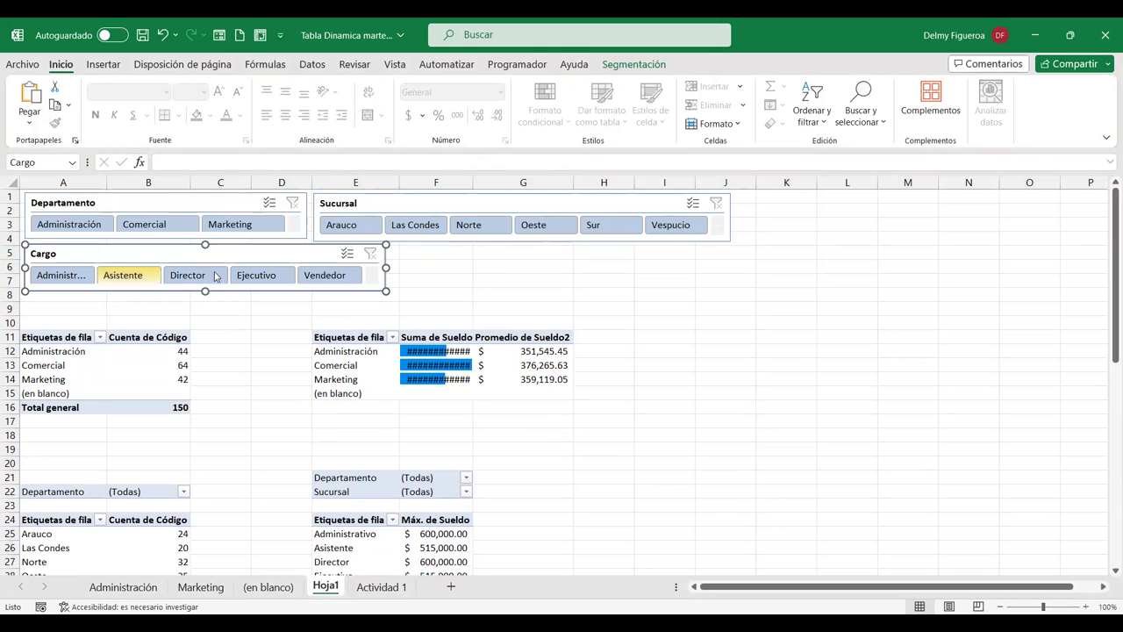
{"action": "left_click_drag", "start_coordinate": [386, 268], "coordinate": [503, 268]}
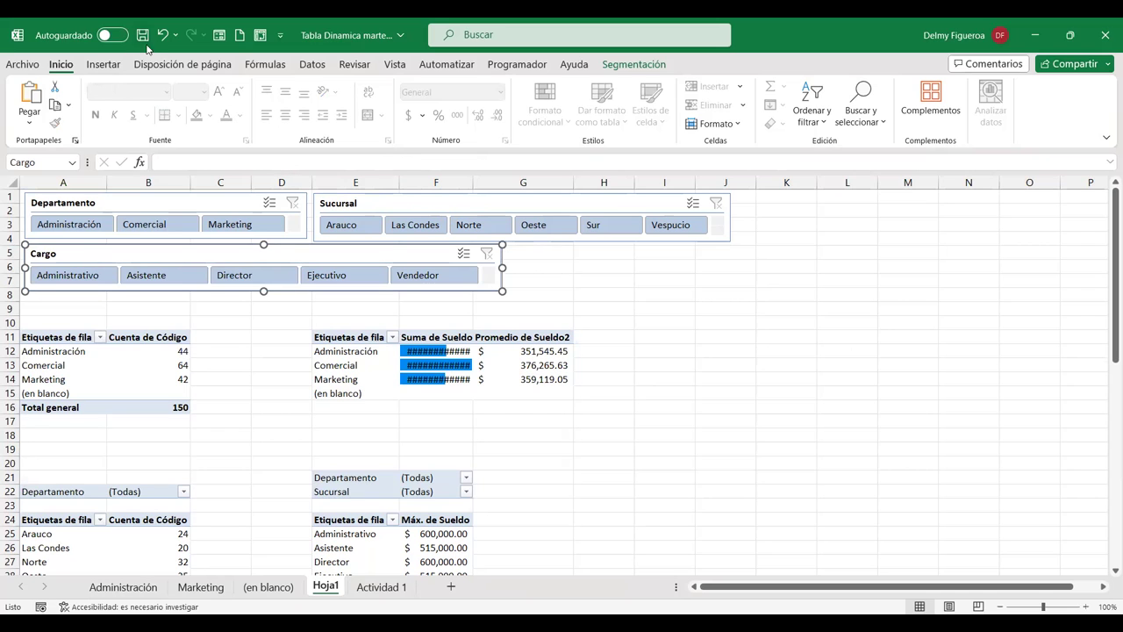
- Apply a green style to the Sucursal slicer and a purple style to Departamento
{"action": "left_click", "coordinate": [658, 69]}
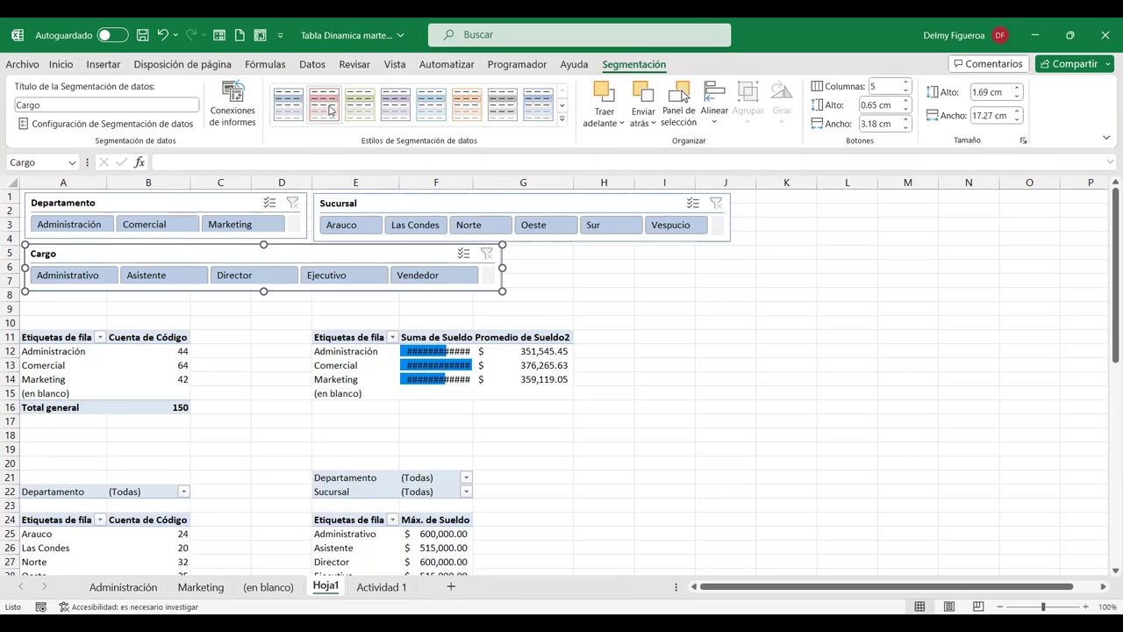
{"action": "left_click", "coordinate": [351, 203]}
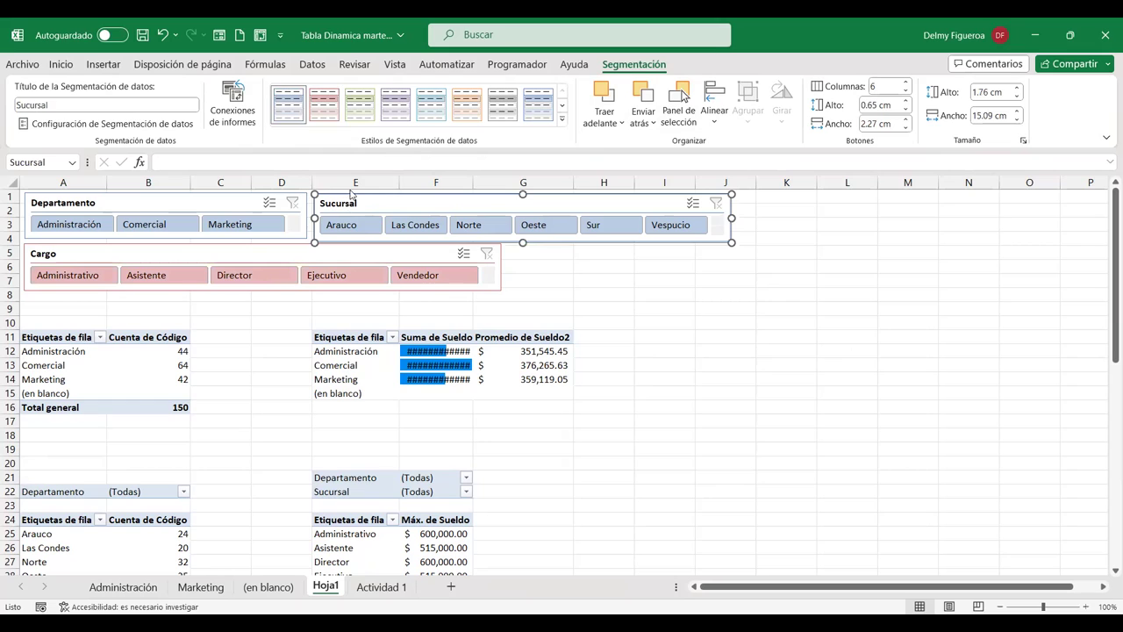
{"action": "left_click", "coordinate": [358, 106]}
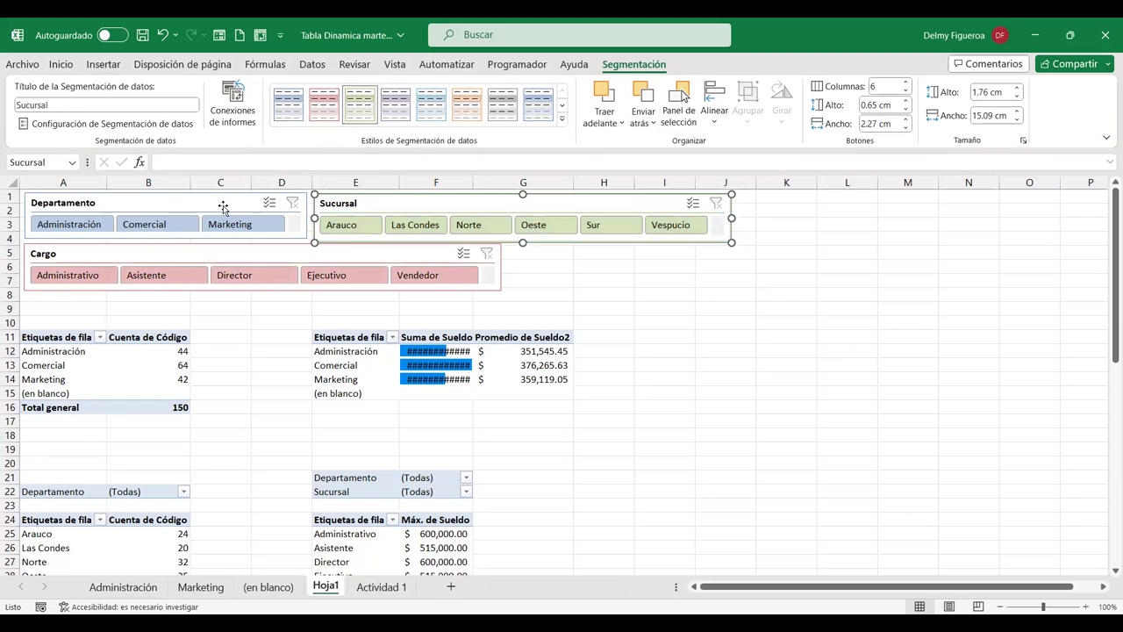
{"action": "left_click", "coordinate": [222, 207]}
{"action": "left_click", "coordinate": [396, 107]}
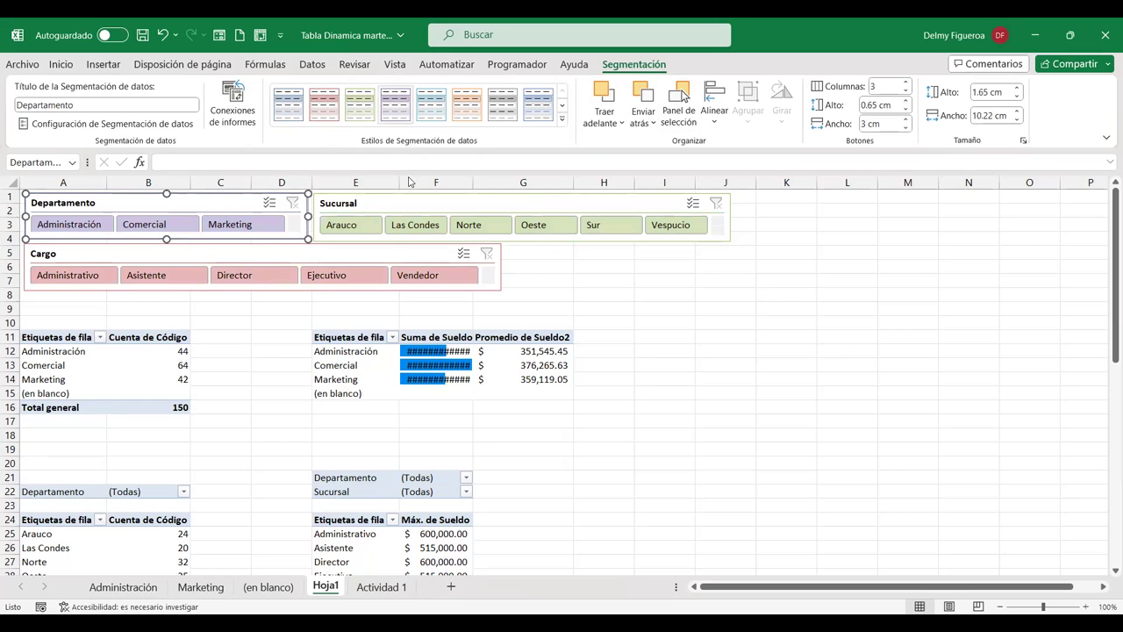
{"action": "left_click", "coordinate": [614, 263]}
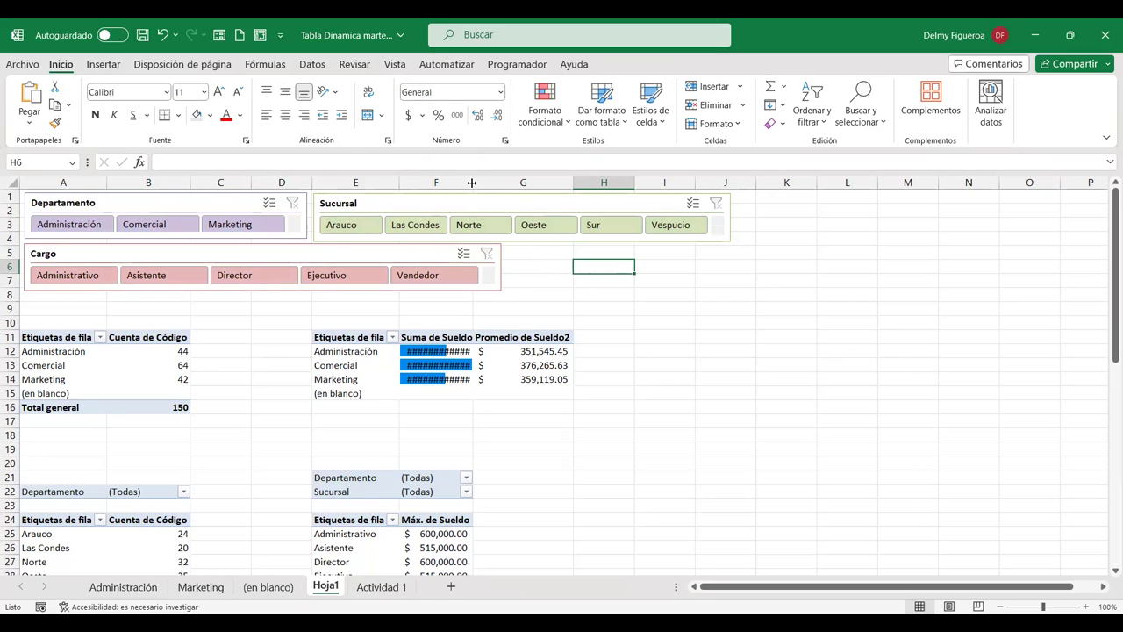
{"action": "left_click_drag", "start_coordinate": [473, 186], "coordinate": [490, 186]}
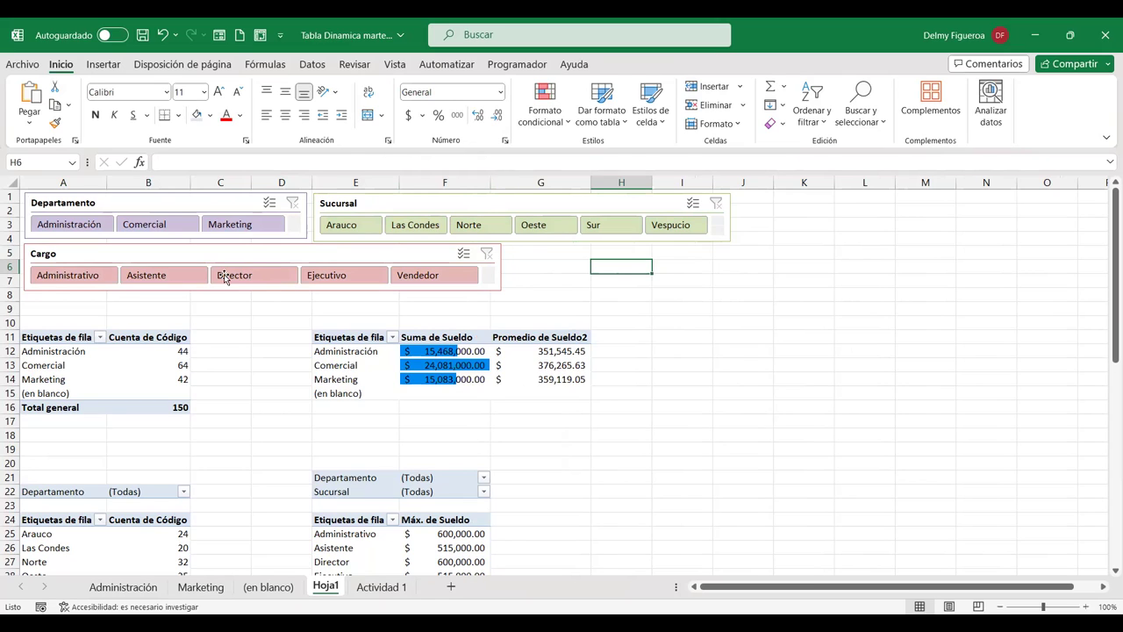
{"action": "left_click", "coordinate": [73, 226]}
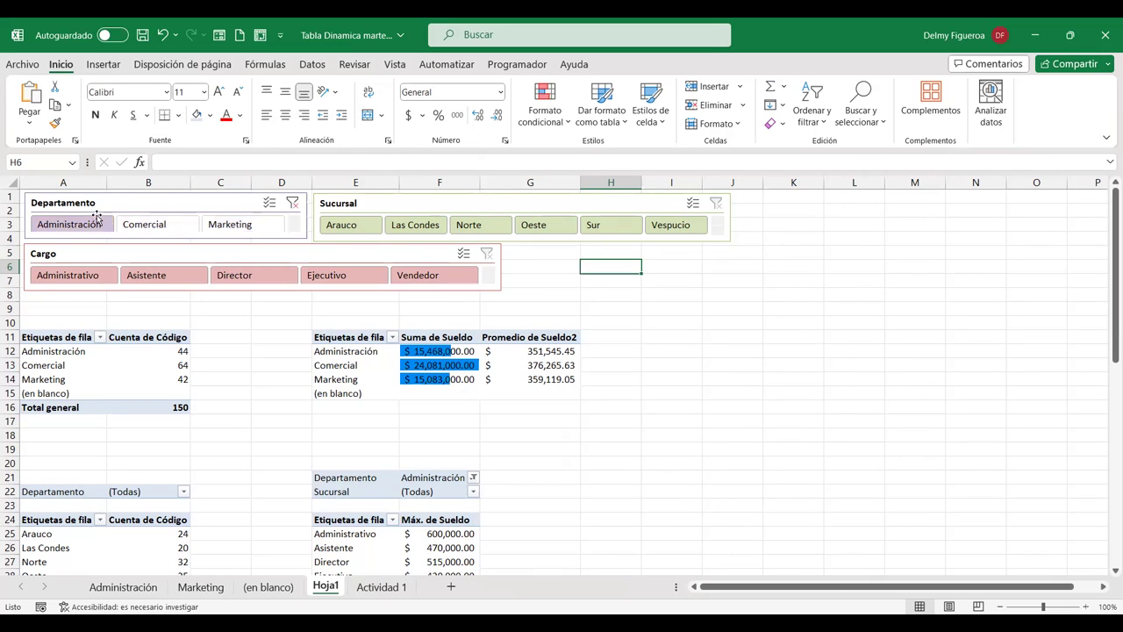
{"action": "left_click", "coordinate": [360, 229]}
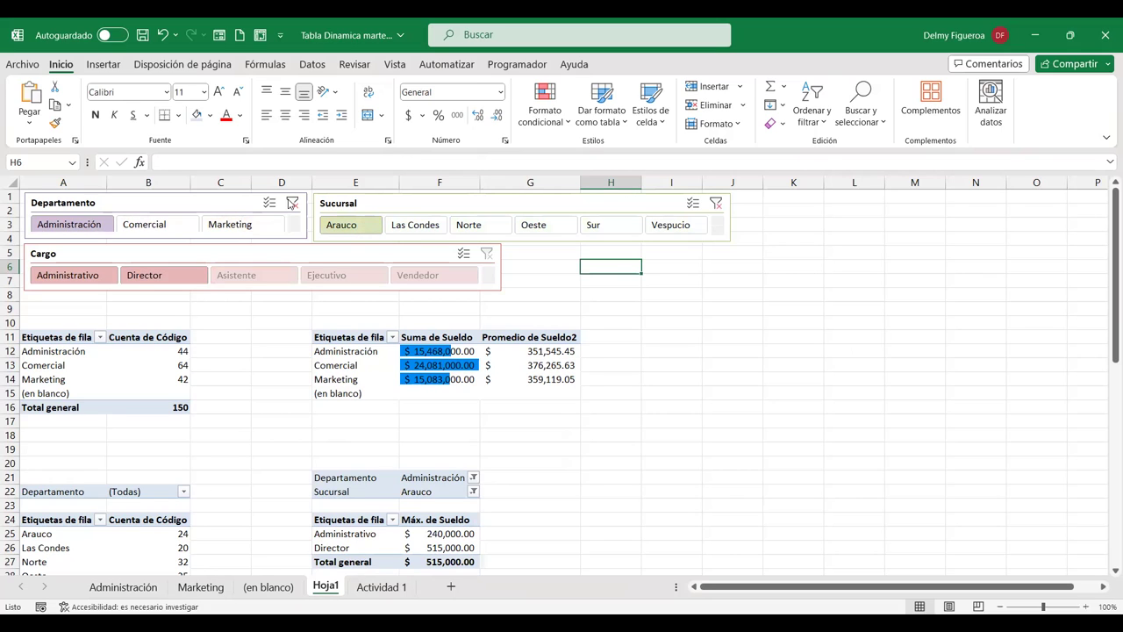
{"action": "left_click", "coordinate": [292, 203]}
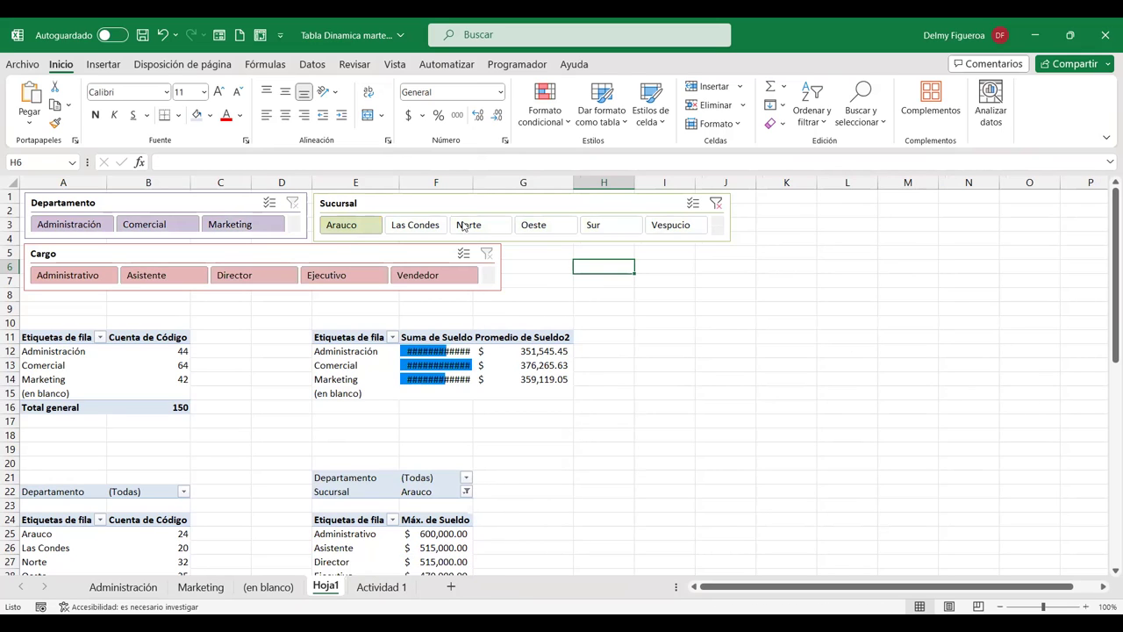
{"action": "left_click", "coordinate": [716, 203]}
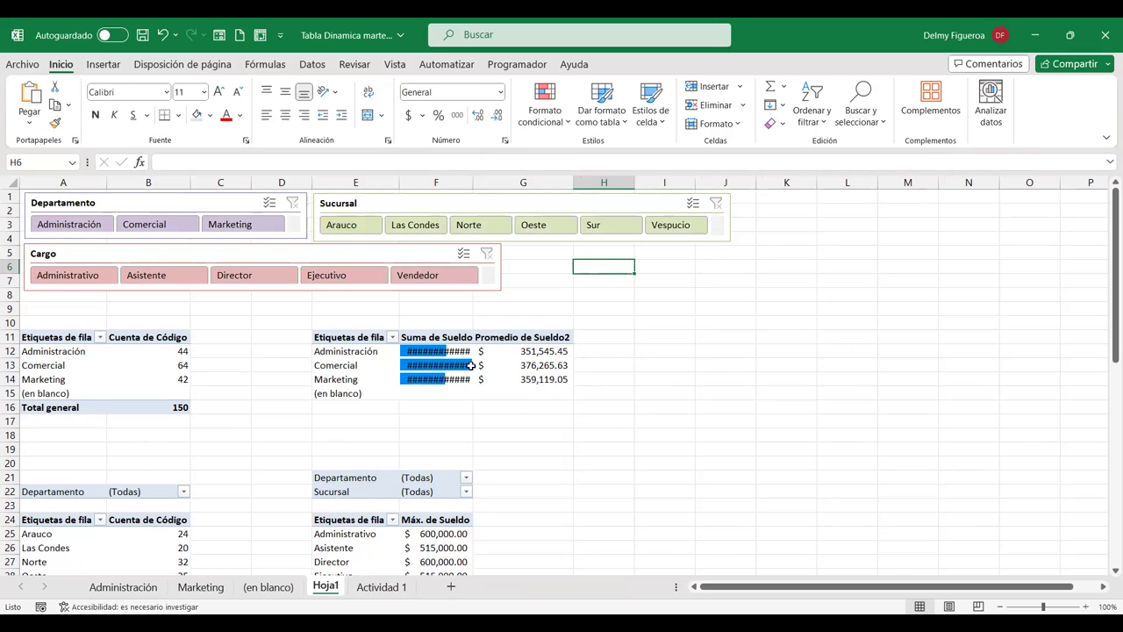
- Autofit column F and widen column G through Formato > Ancho de columna so the salary totals show in full
{"action": "double_click", "coordinate": [473, 187]}
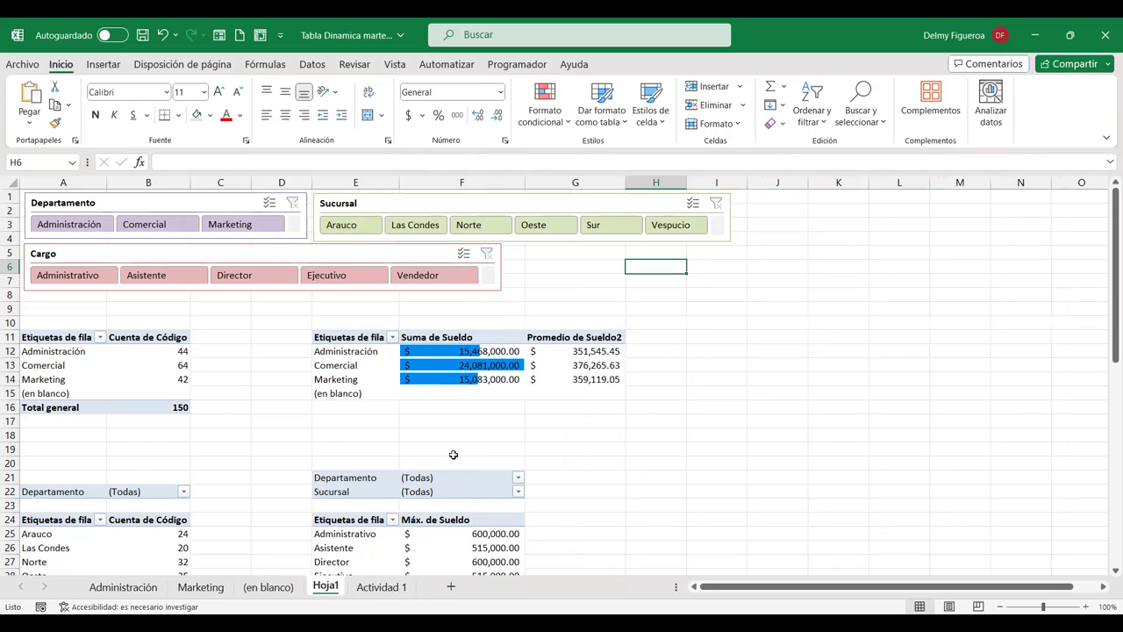
{"action": "left_click", "coordinate": [473, 350]}
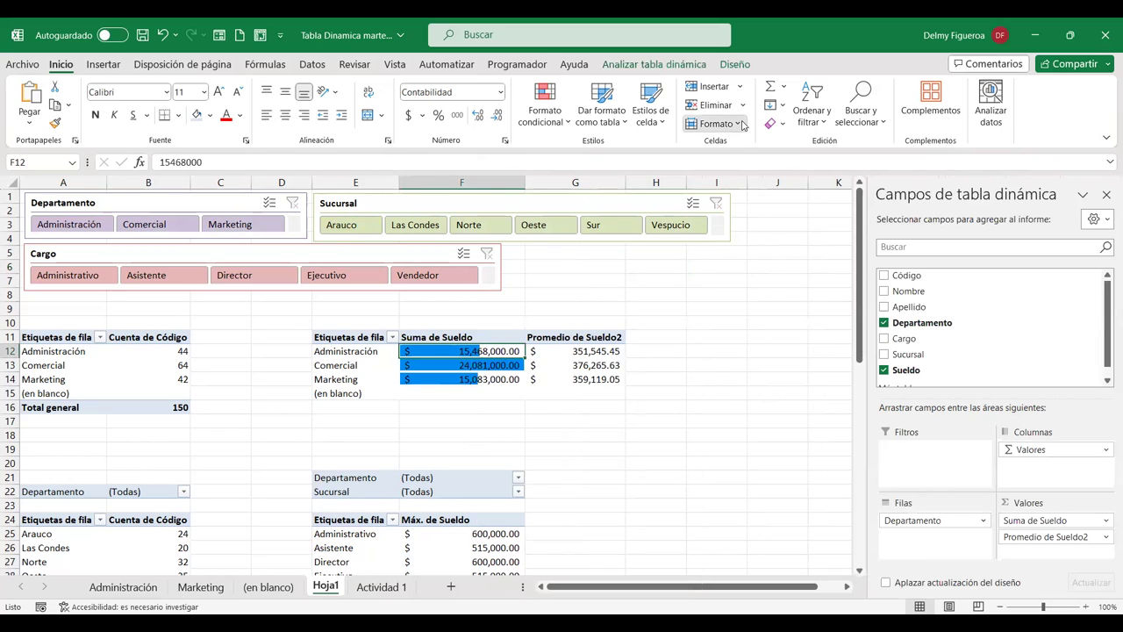
{"action": "left_click", "coordinate": [742, 124]}
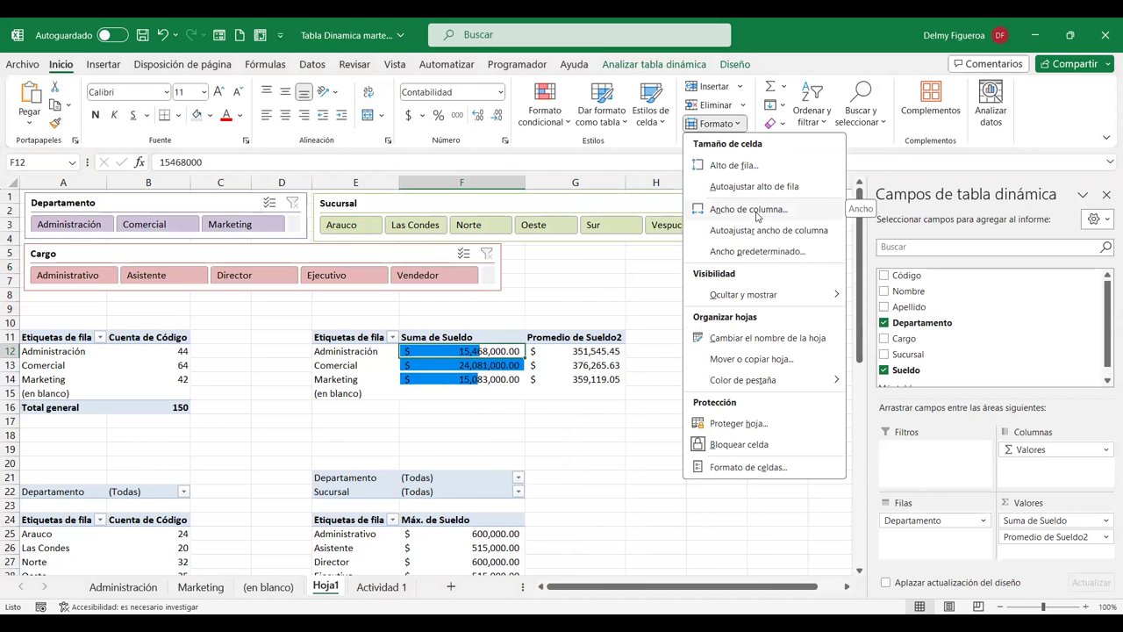
{"action": "left_click", "coordinate": [756, 214]}
{"action": "left_click", "coordinate": [569, 395]}
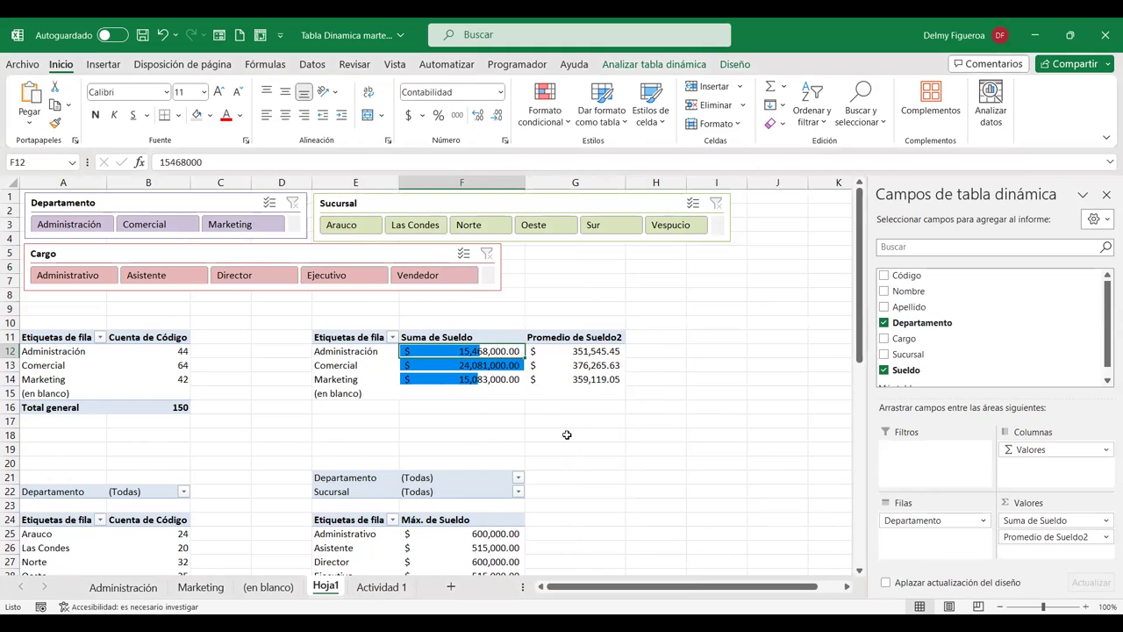
{"action": "left_click", "coordinate": [566, 435]}
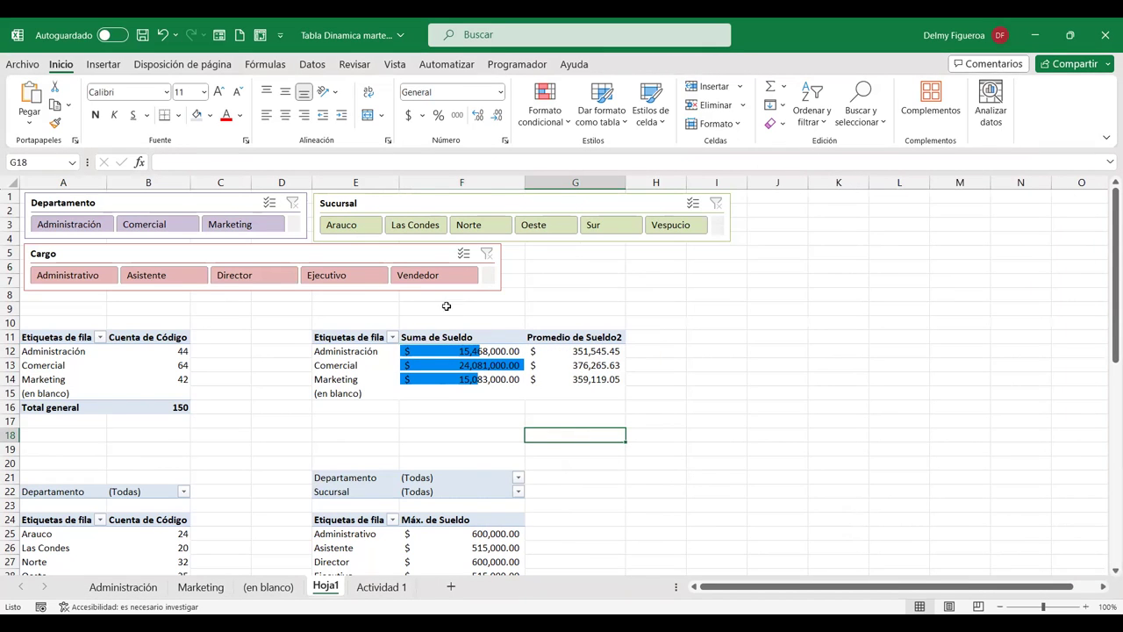
- Test the slicers by filtering to Administración, the Arauco branch and the Director role
{"action": "scroll", "coordinate": [470, 390], "scroll_direction": "down", "scroll_amount": 1}
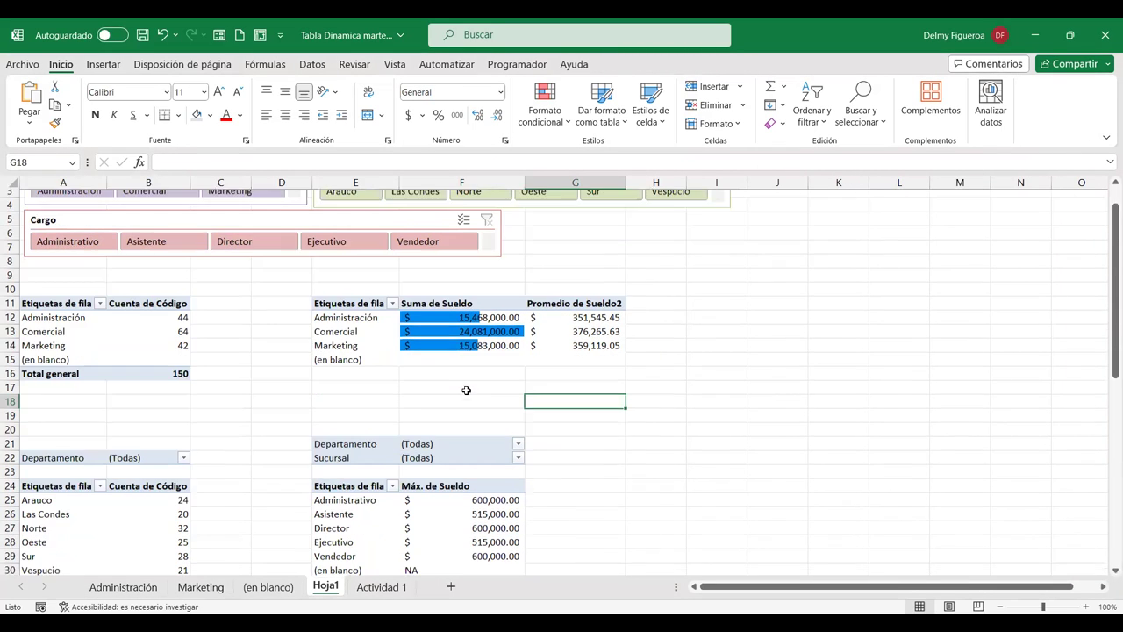
{"action": "scroll", "coordinate": [166, 508], "scroll_direction": "down", "scroll_amount": 2}
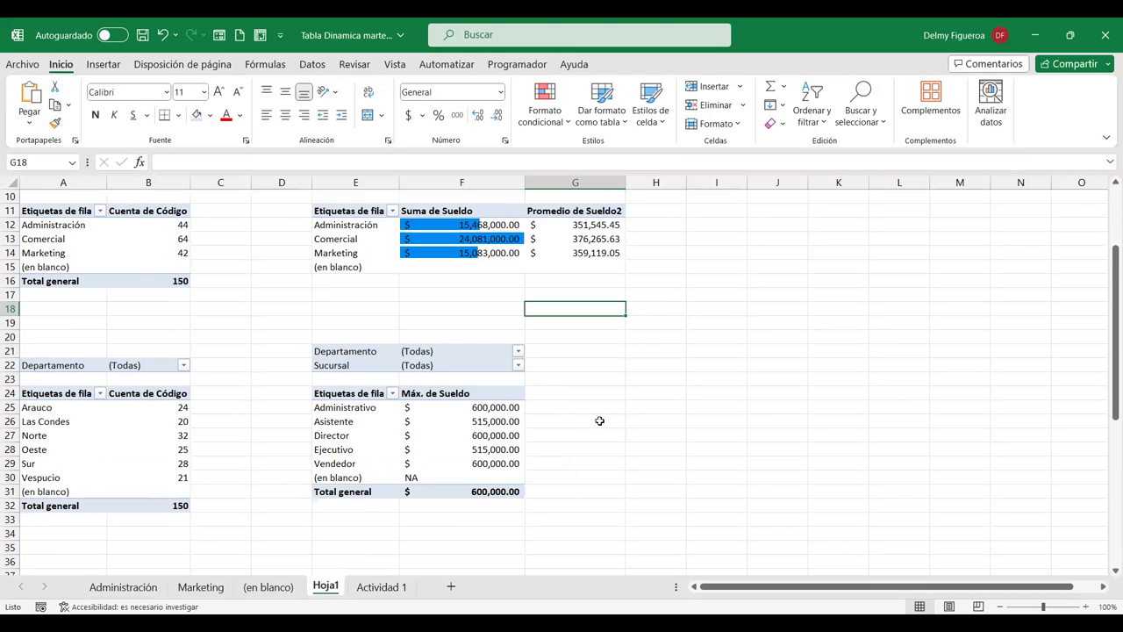
{"action": "scroll", "coordinate": [599, 421], "scroll_direction": "up", "scroll_amount": 3}
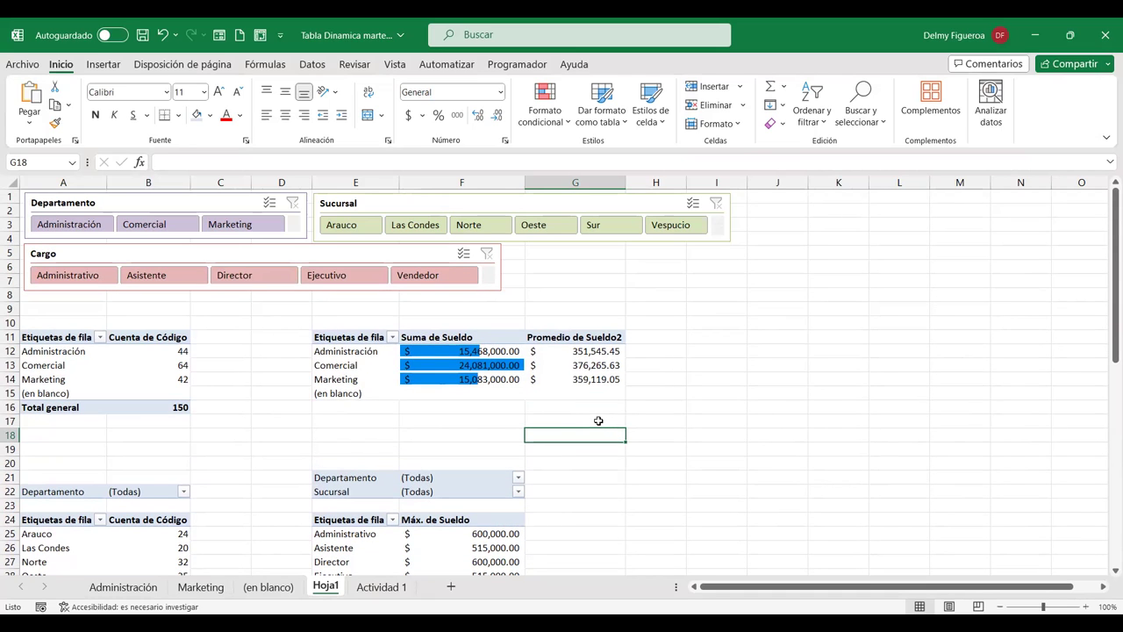
{"action": "left_click", "coordinate": [71, 226]}
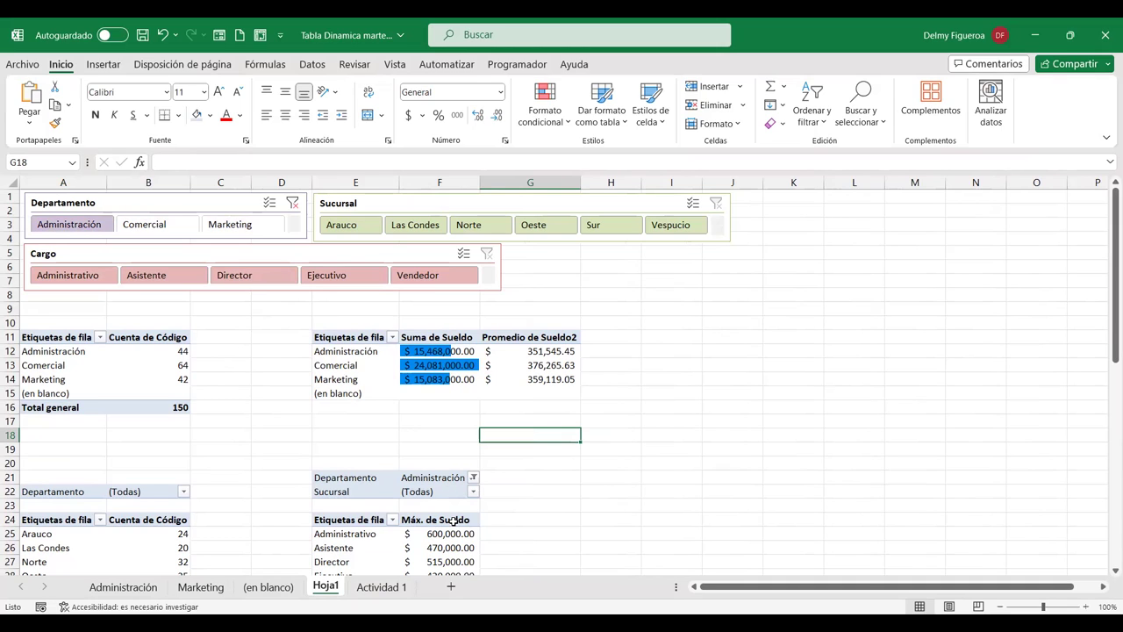
{"action": "left_click", "coordinate": [364, 229]}
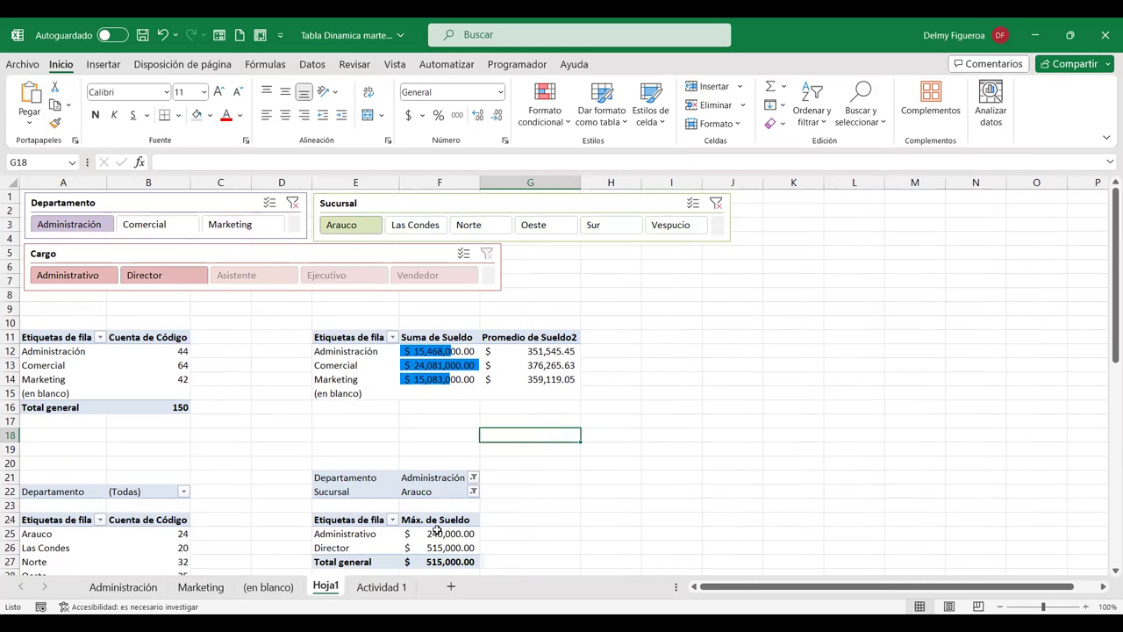
{"action": "mouse_move", "coordinate": [437, 530]}
{"action": "left_click", "coordinate": [157, 275]}
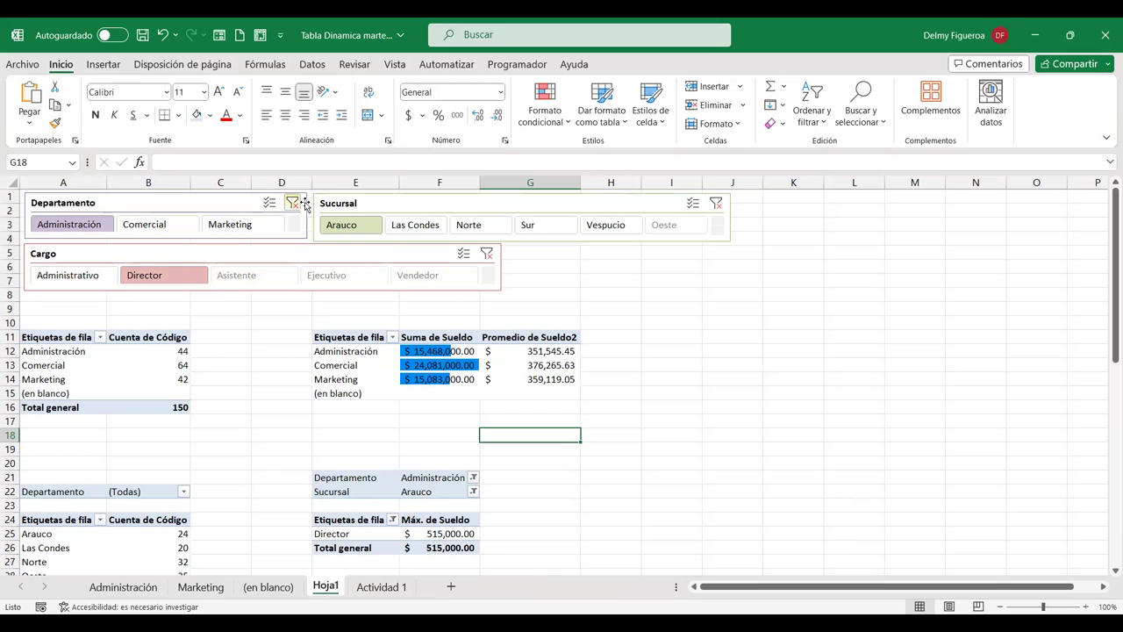
- Clear the Cargo, Departamento and Sucursal slicer filters
{"action": "left_click", "coordinate": [487, 255]}
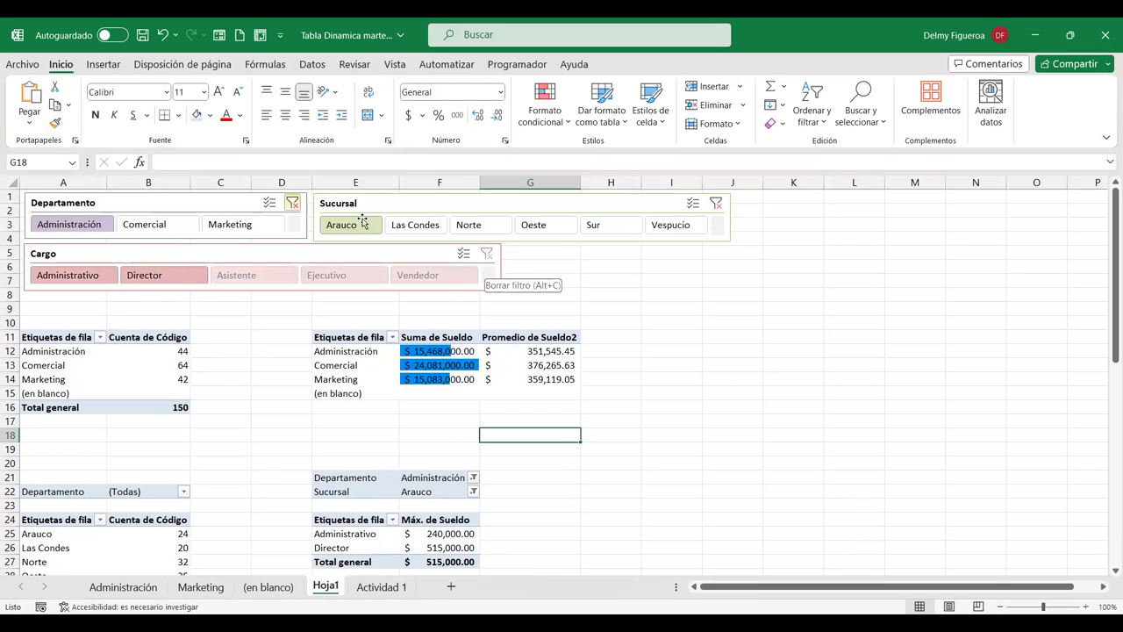
{"action": "left_click", "coordinate": [488, 256]}
{"action": "left_click", "coordinate": [717, 204]}
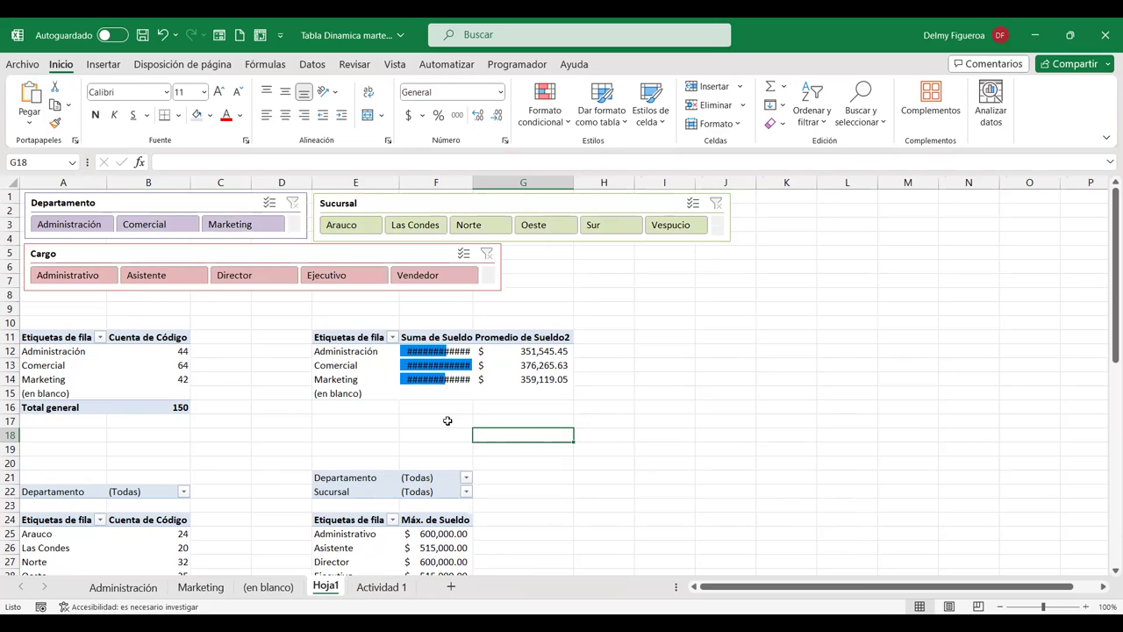
- Open the Departamento slicer's Conexiones de informes dialog and enlarge it to list every pivot table
{"action": "left_click", "coordinate": [180, 213]}
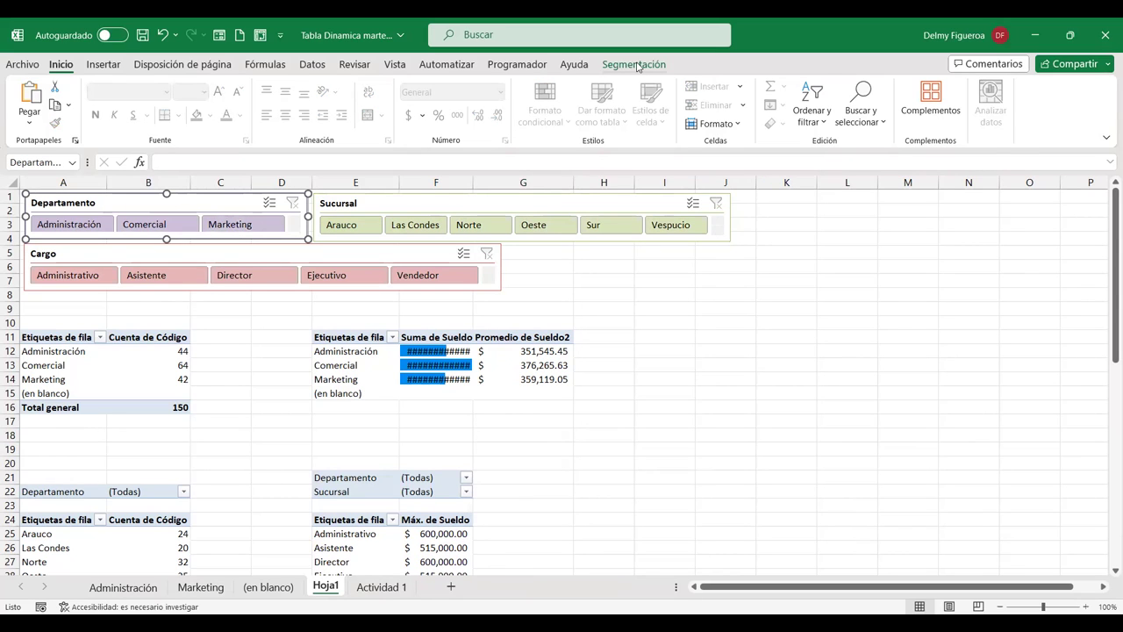
{"action": "left_click", "coordinate": [637, 65]}
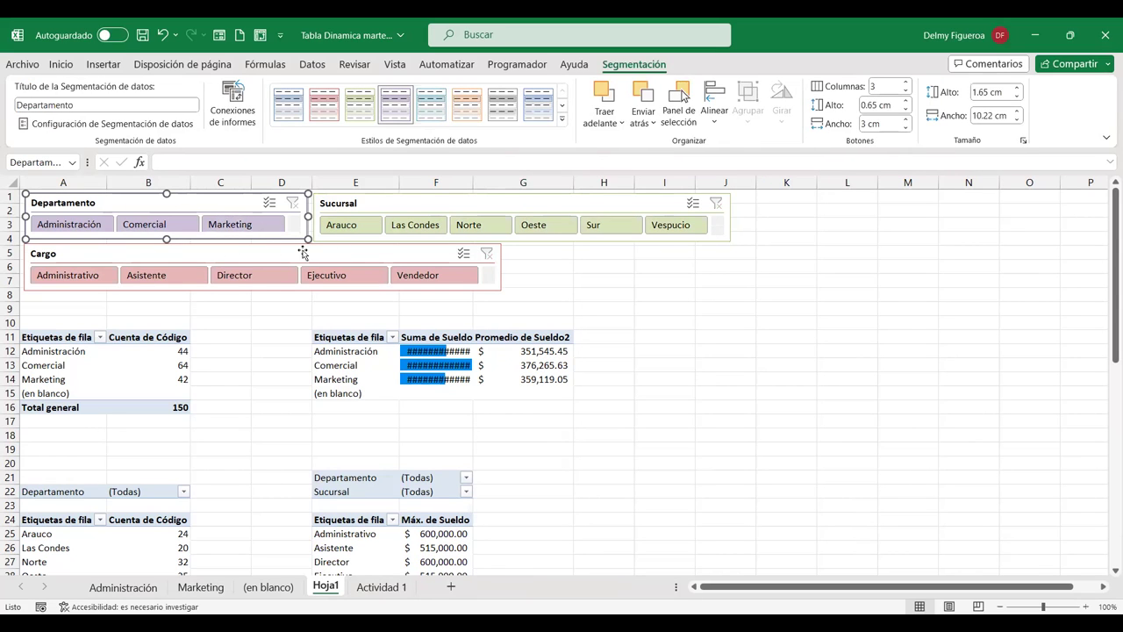
{"action": "right_click", "coordinate": [230, 200]}
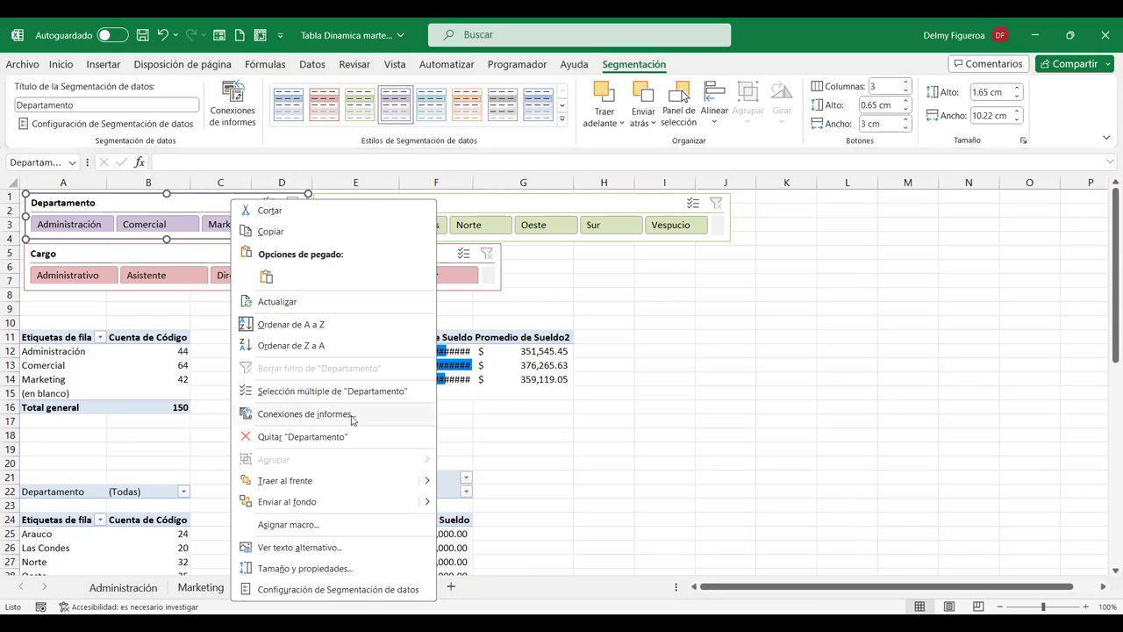
{"action": "left_click", "coordinate": [353, 419]}
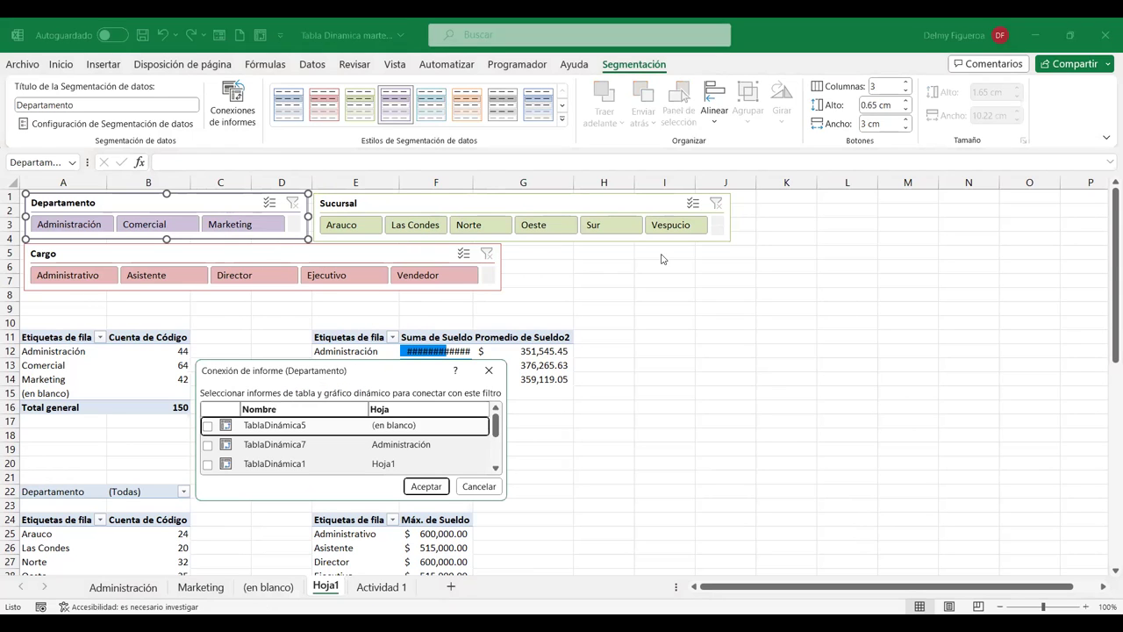
{"action": "left_click_drag", "start_coordinate": [663, 259], "coordinate": [662, 229]}
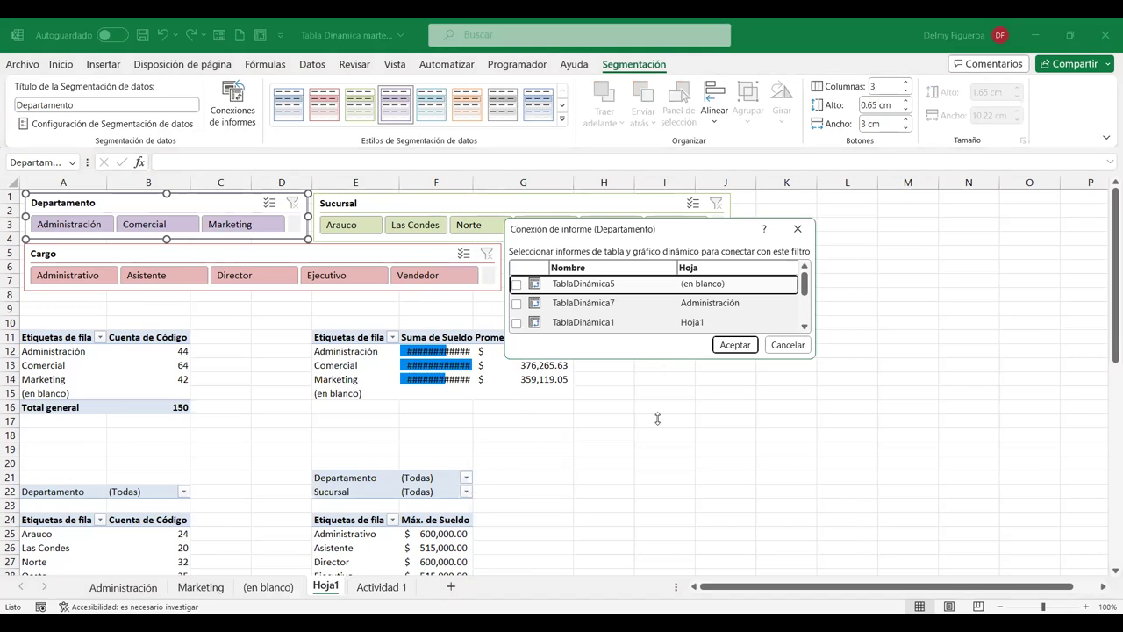
{"action": "left_click_drag", "start_coordinate": [657, 419], "coordinate": [657, 457]}
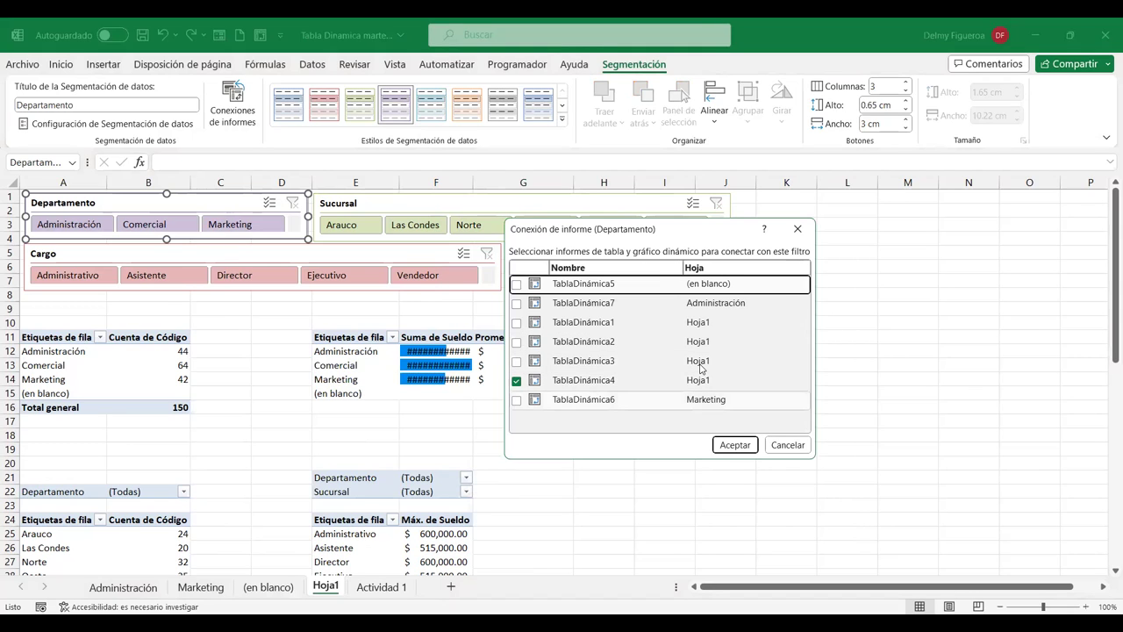
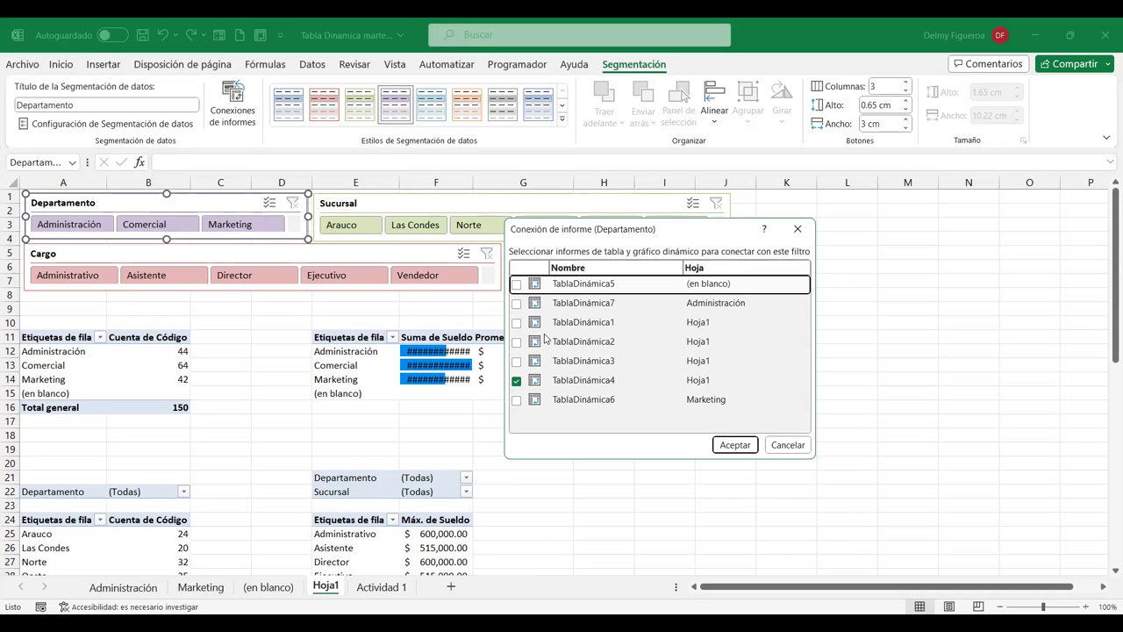
- Close the report connection list unchanged and rename pivot table TablaDinámica1 to Departamentos
{"action": "left_click", "coordinate": [786, 445]}
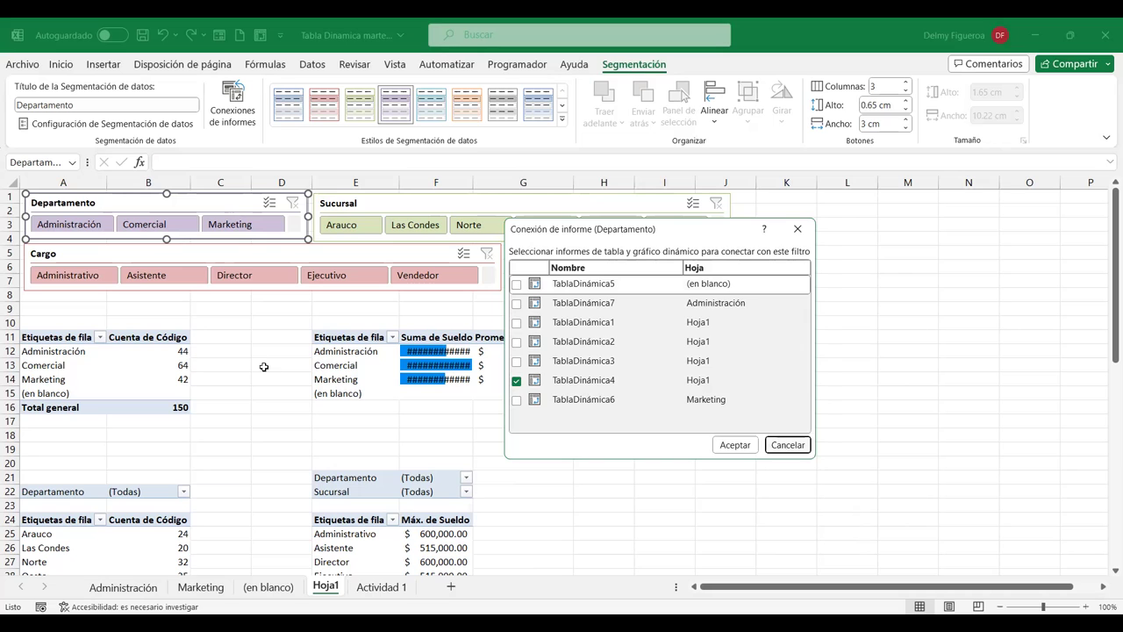
{"action": "left_click", "coordinate": [43, 340]}
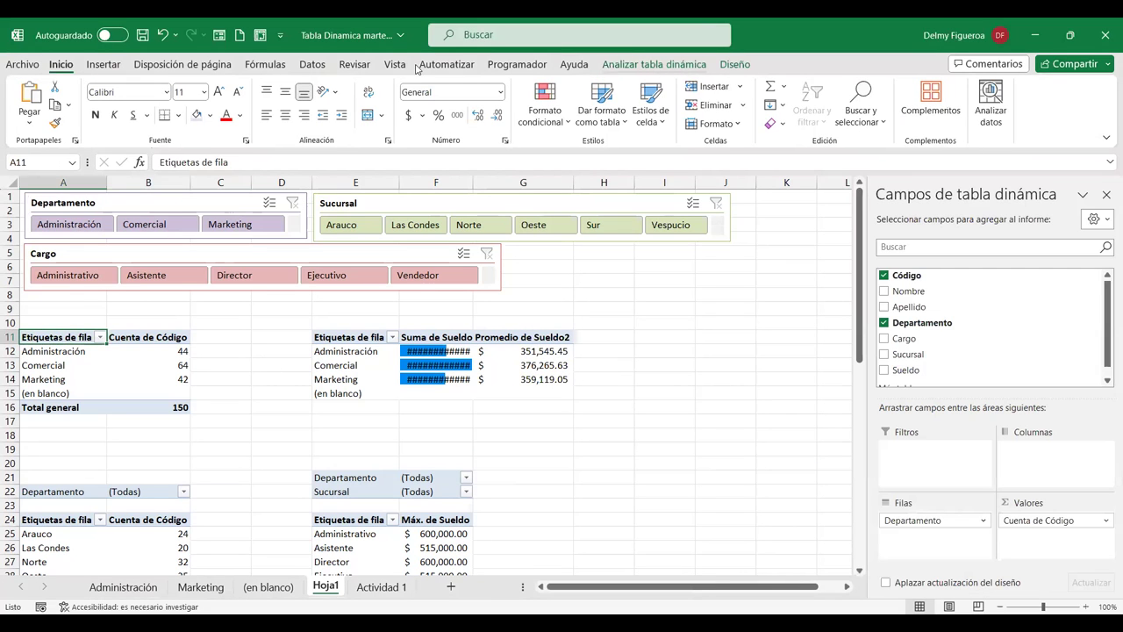
{"action": "left_click", "coordinate": [656, 67]}
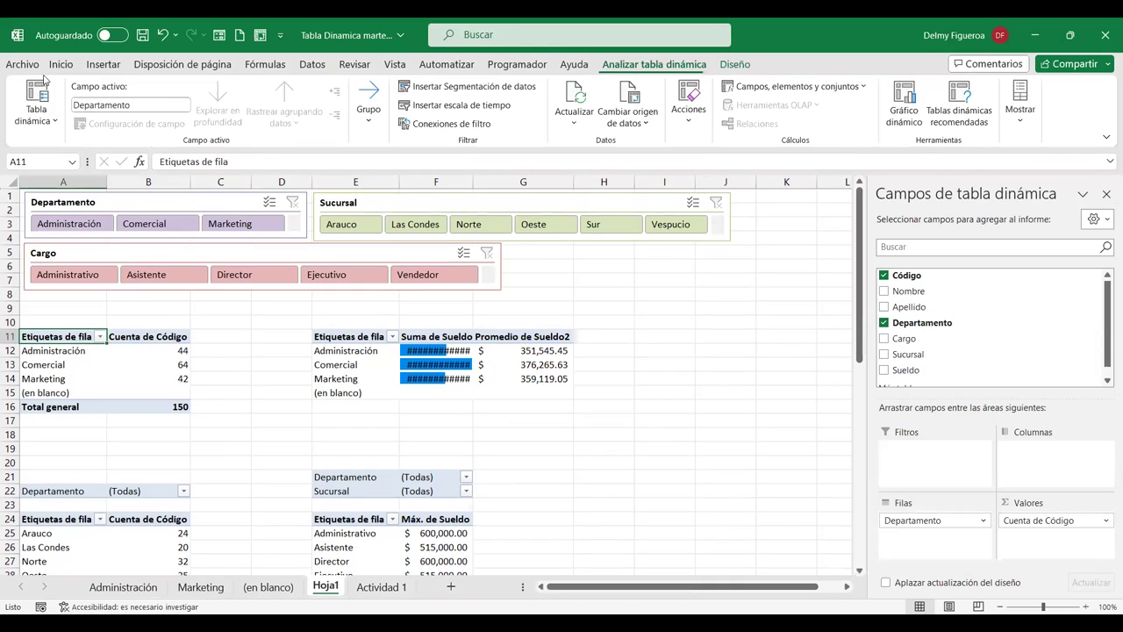
{"action": "left_click", "coordinate": [56, 123]}
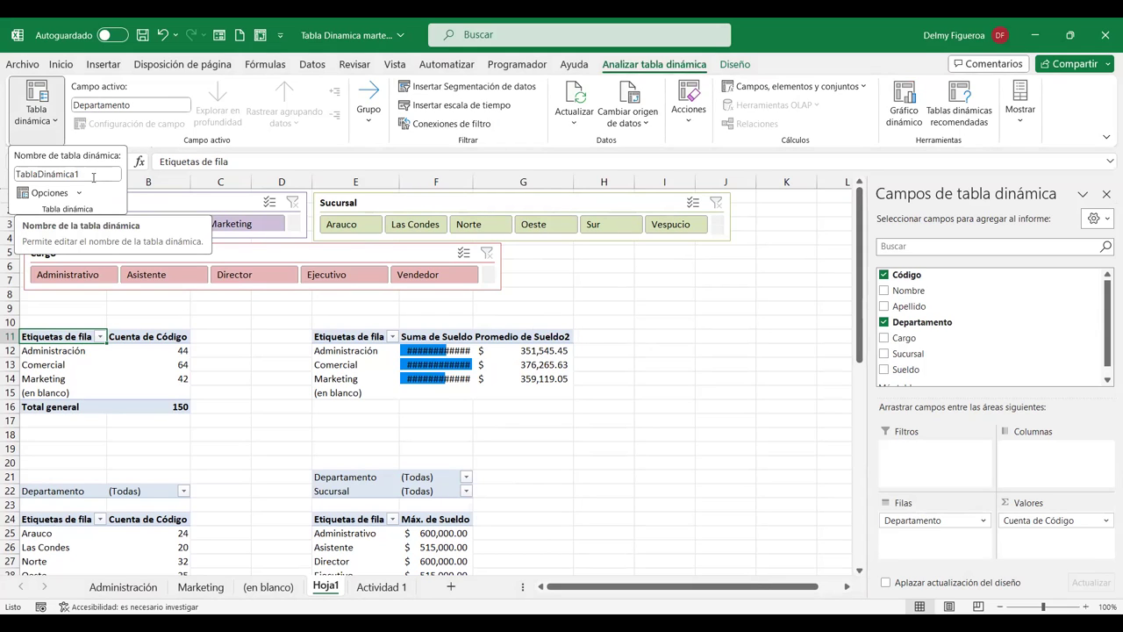
{"action": "left_click", "coordinate": [91, 175]}
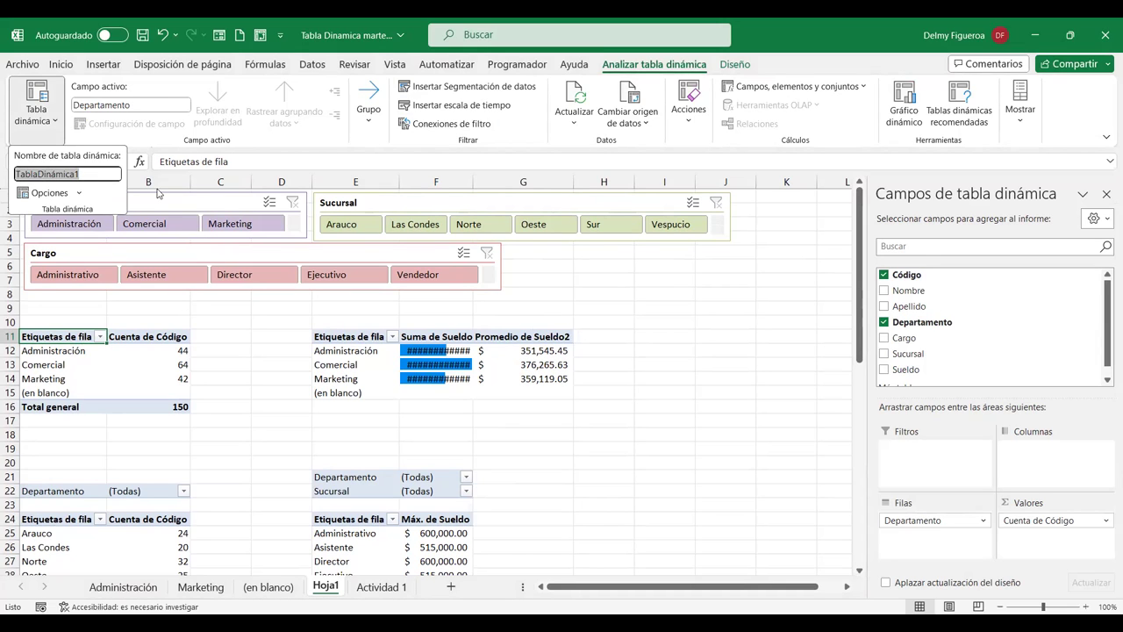
{"action": "type", "text": "Departamentos"}
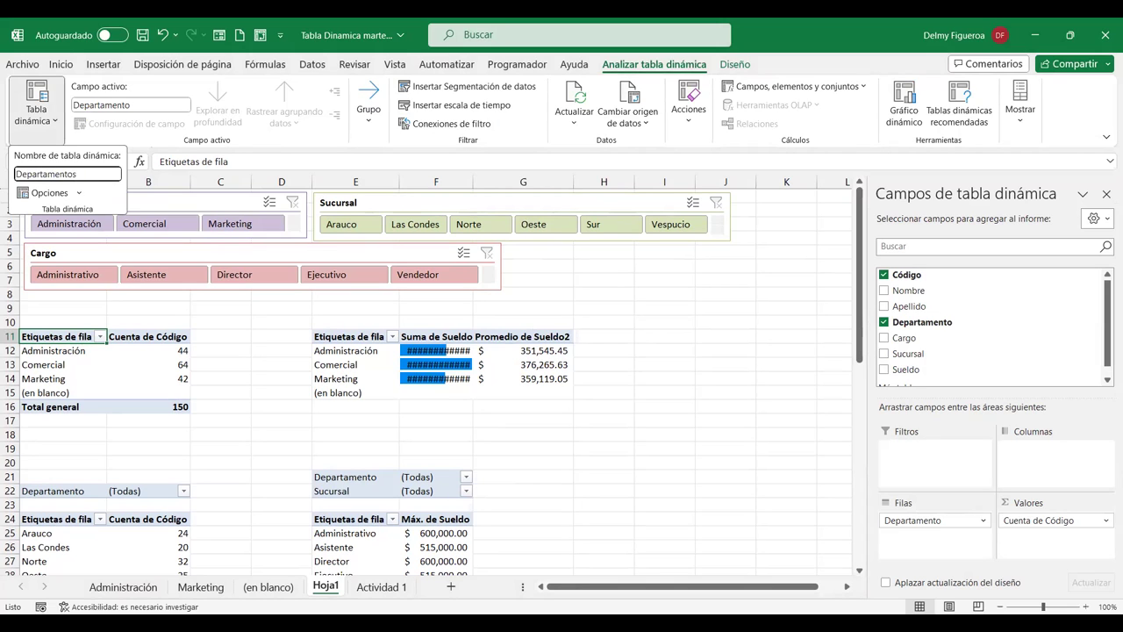
{"action": "key", "text": "Return"}
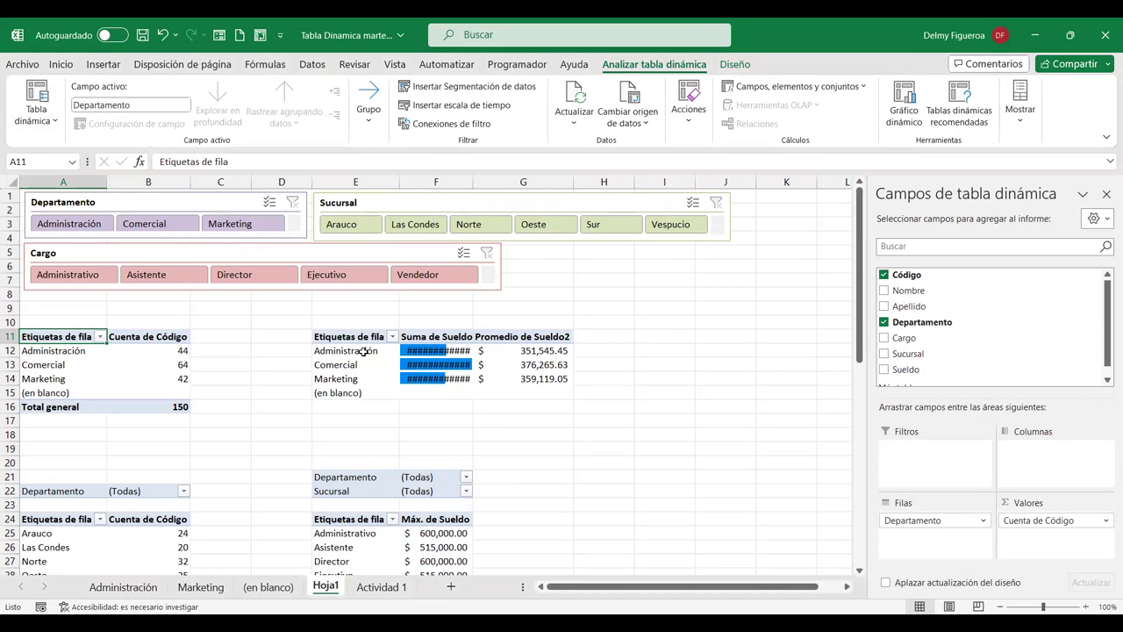
- Rename the salary sum and average pivot table TablaDinámica3 to SumaPromedio
{"action": "left_click", "coordinate": [363, 350]}
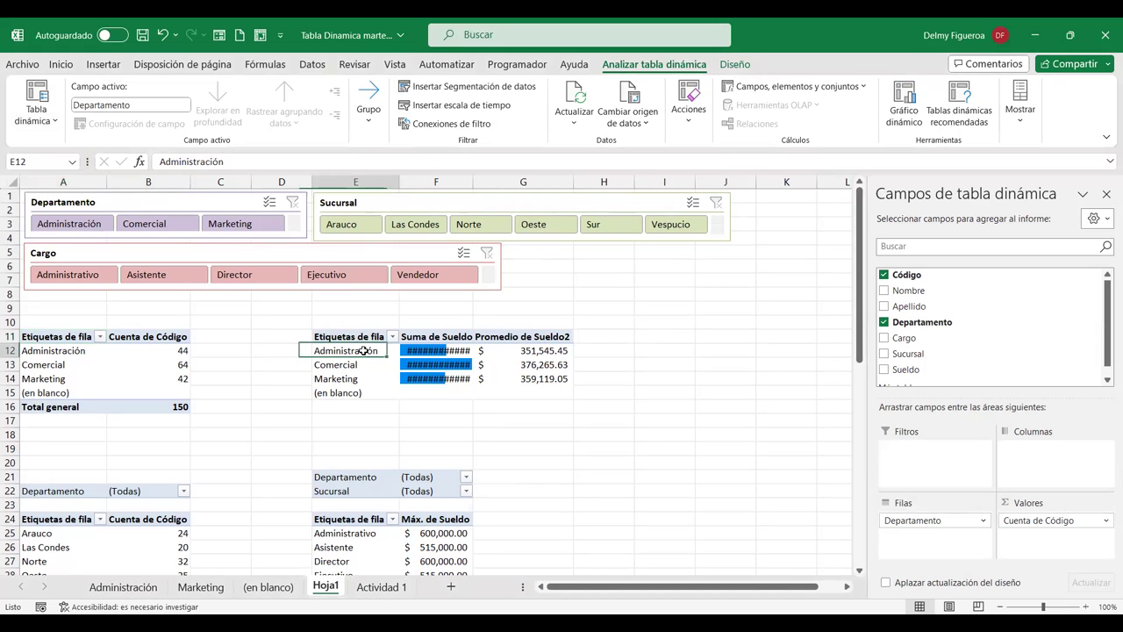
{"action": "left_click", "coordinate": [57, 126]}
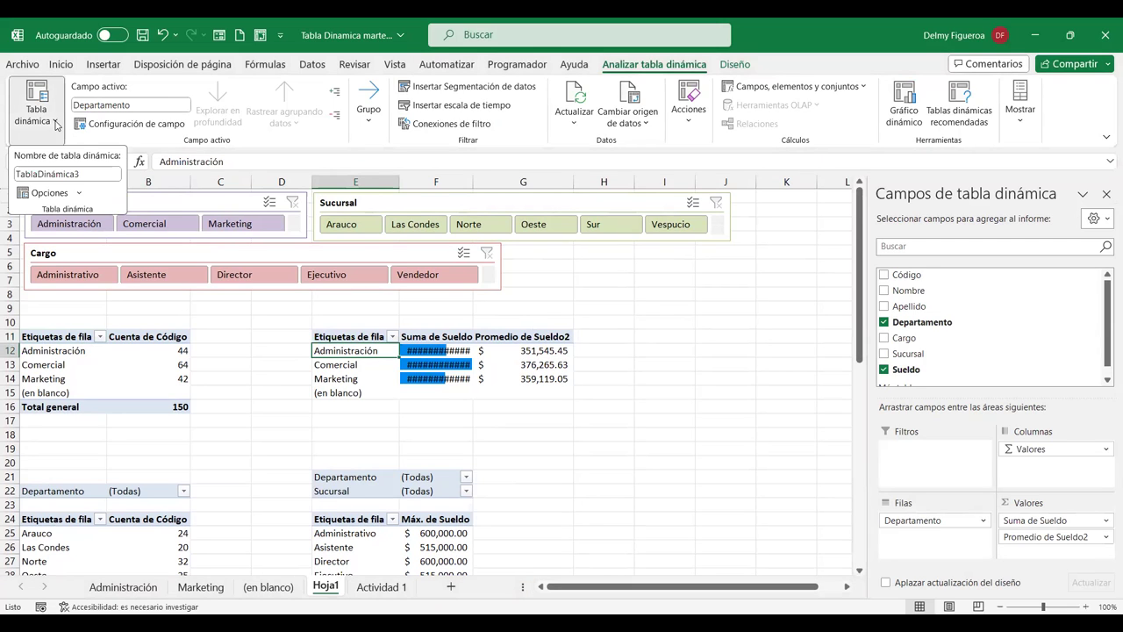
{"action": "left_click", "coordinate": [91, 175]}
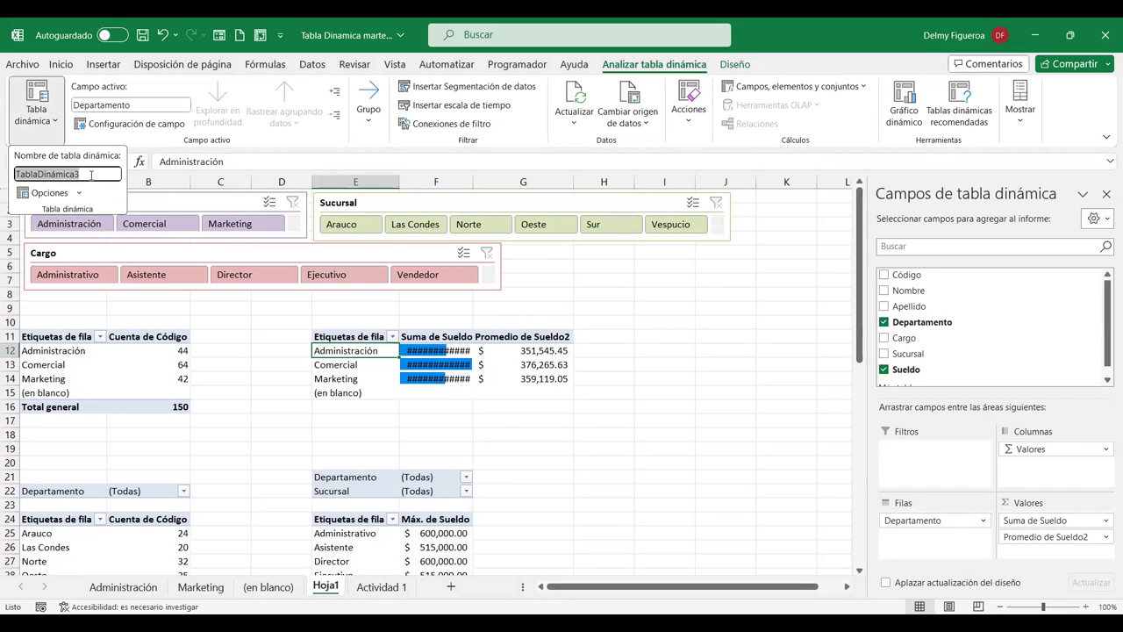
{"action": "key", "text": "BackSpace"}
{"action": "type", "text": "SumaPRoemdio"}
{"action": "key", "text": "BackSpace"}
{"action": "key", "text": "BackSpace"}
{"action": "key", "text": "BackSpace"}
{"action": "key", "text": "BackSpace"}
{"action": "key", "text": "BackSpace"}
{"action": "key", "text": "BackSpace"}
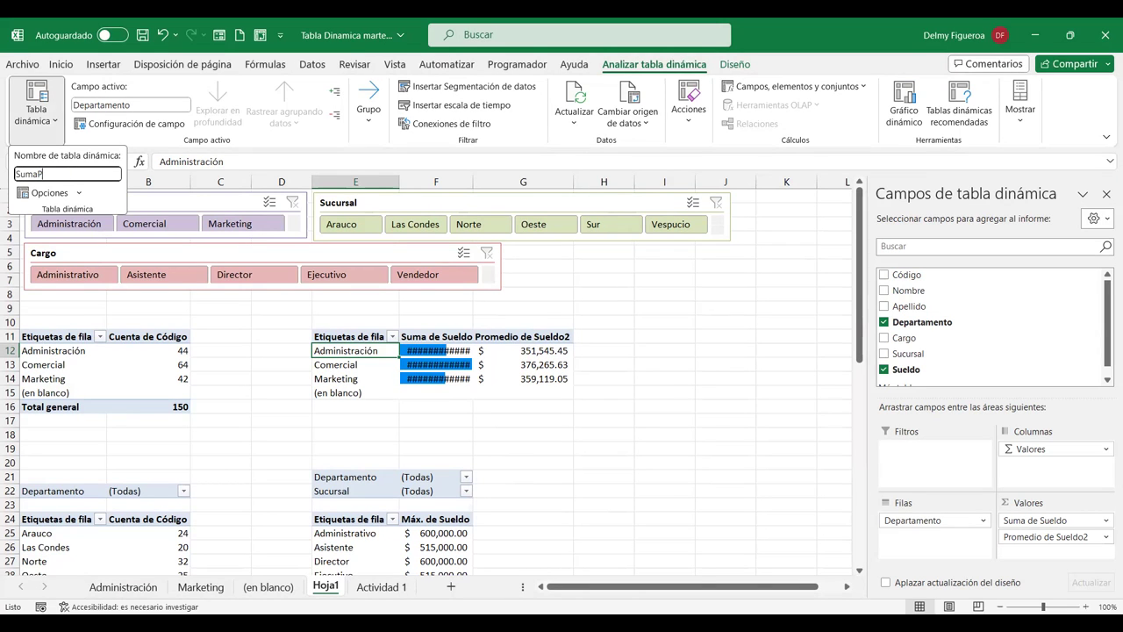
{"action": "type", "text": "omedio"}
{"action": "key", "text": "Return"}
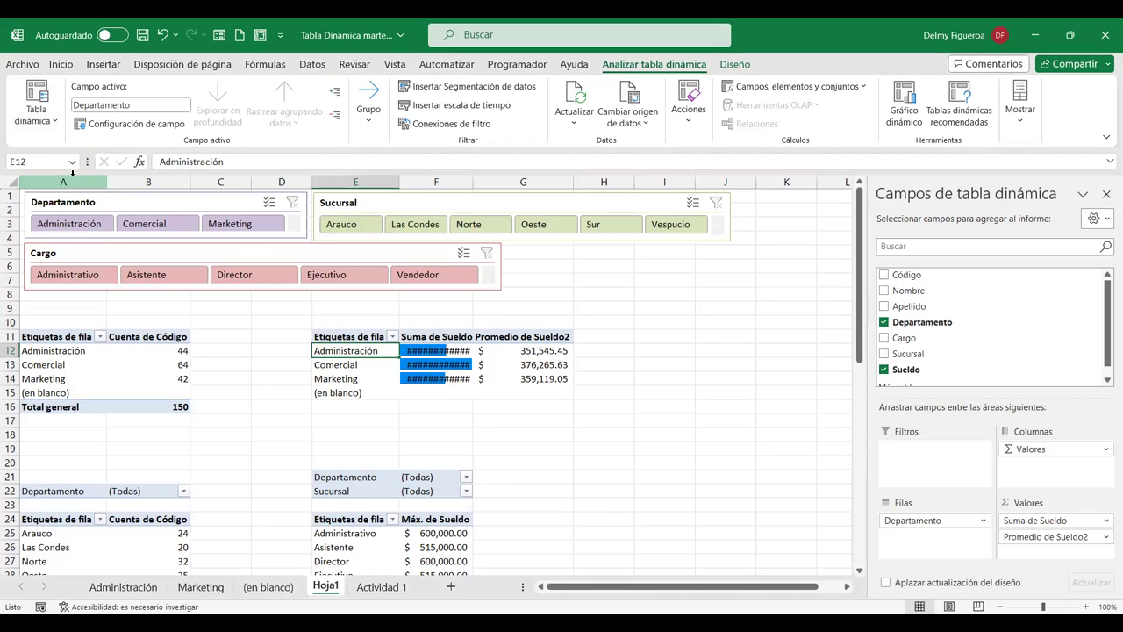
- Rename the branch-count pivot table TablaDinámica2 to Sucursales
{"action": "left_click", "coordinate": [66, 531]}
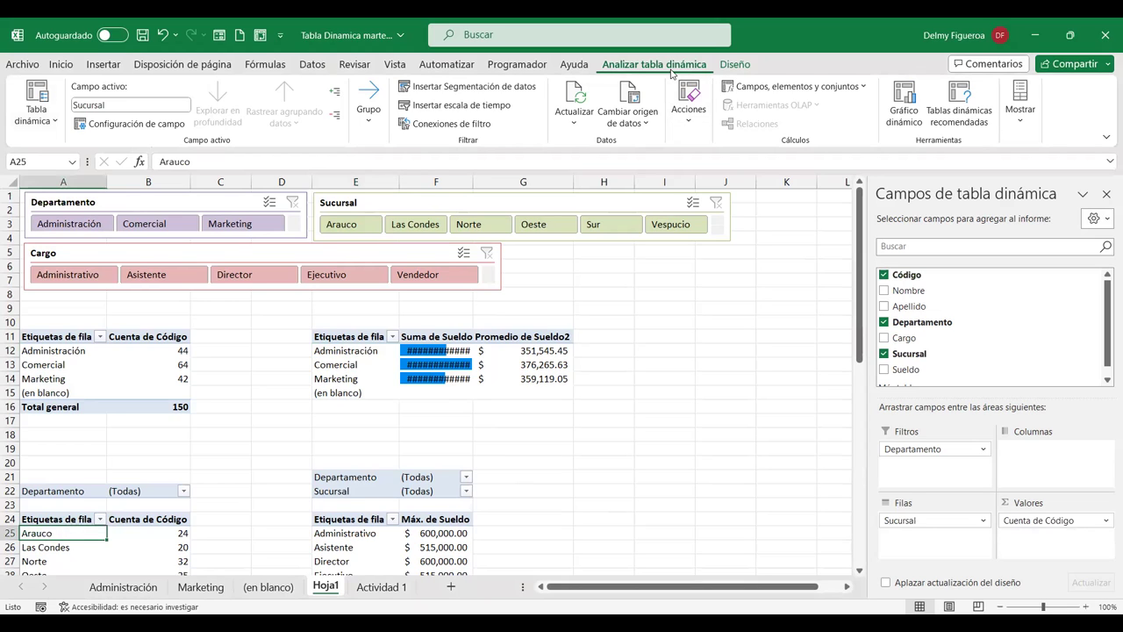
{"action": "double_click", "coordinate": [93, 172]}
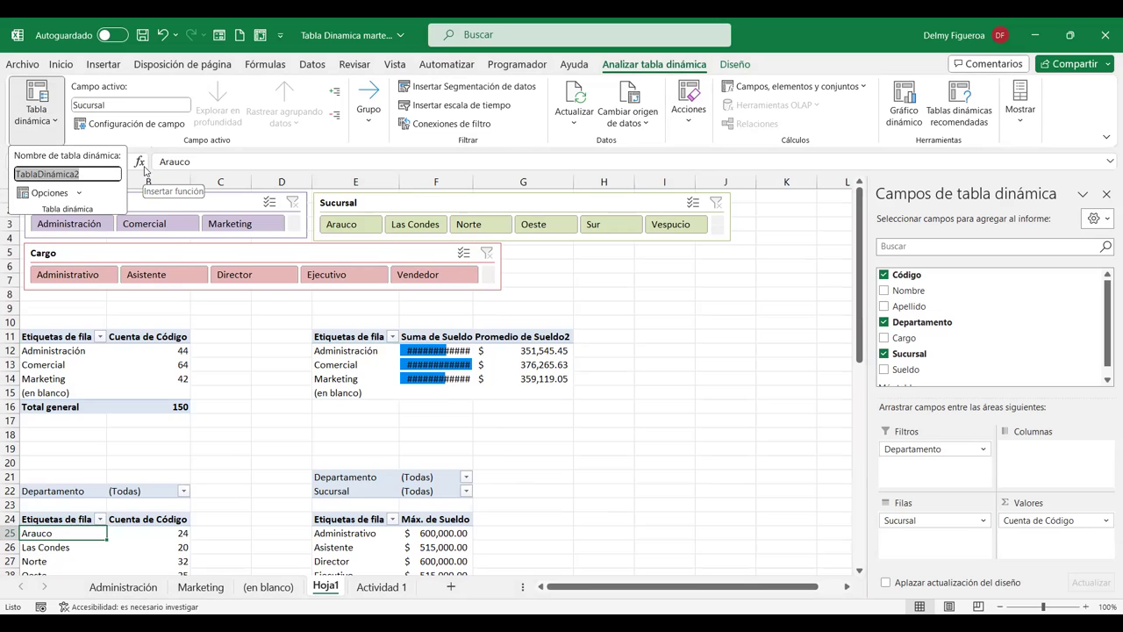
{"action": "type", "text": "Sucursales"}
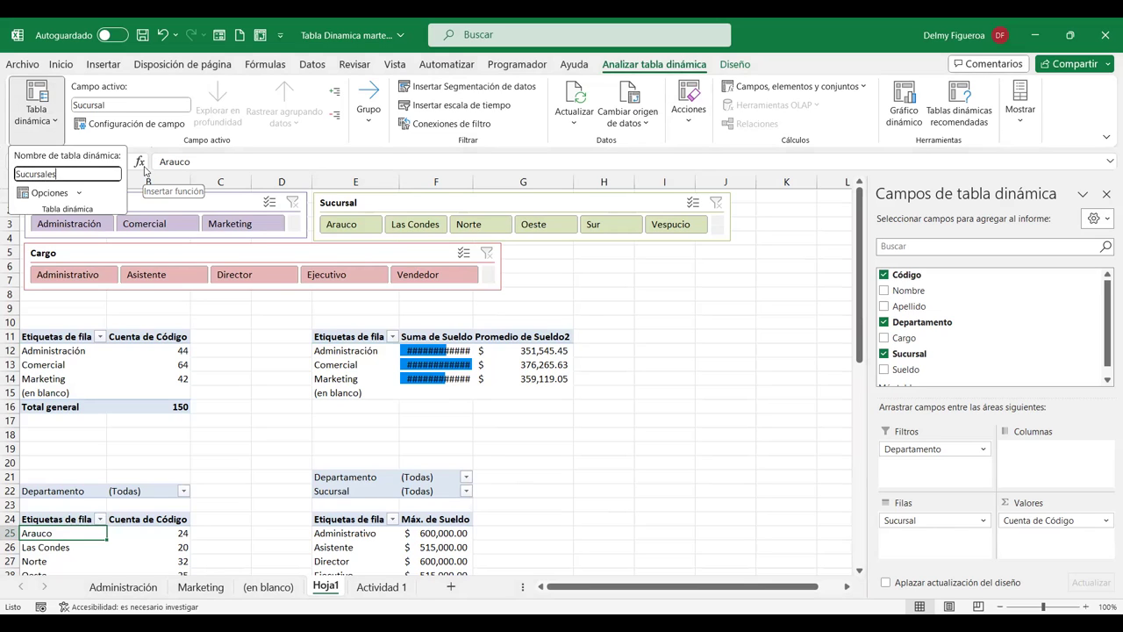
{"action": "key", "text": "Return"}
- Rename the maximum-salary-by-position pivot table TablaDinámica4 to Cargos
{"action": "left_click", "coordinate": [357, 519]}
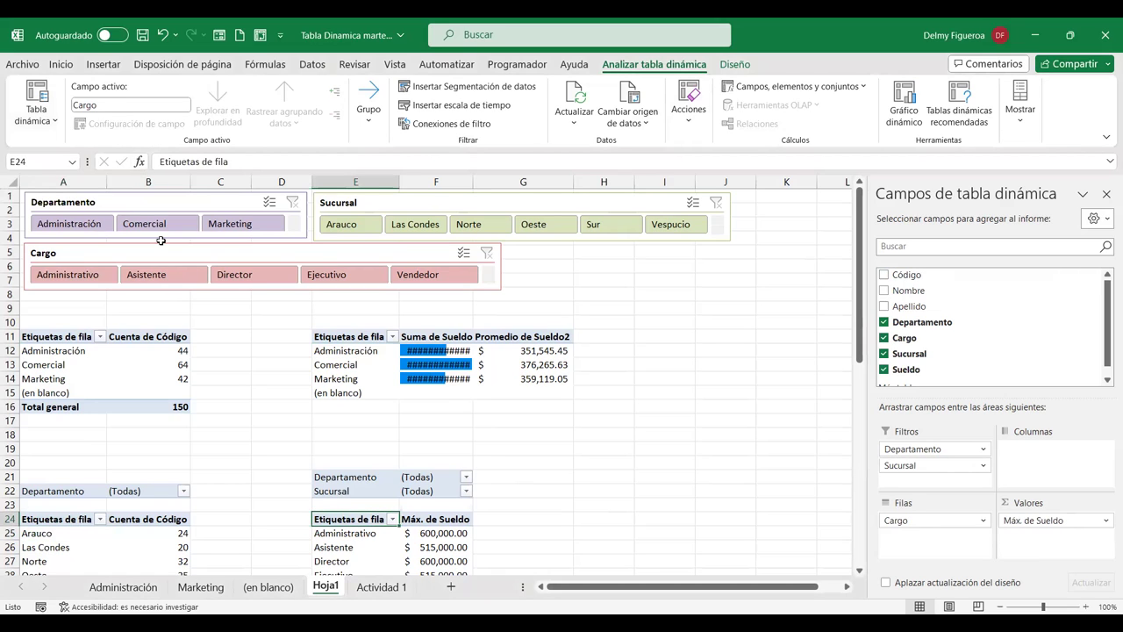
{"action": "left_click", "coordinate": [60, 127]}
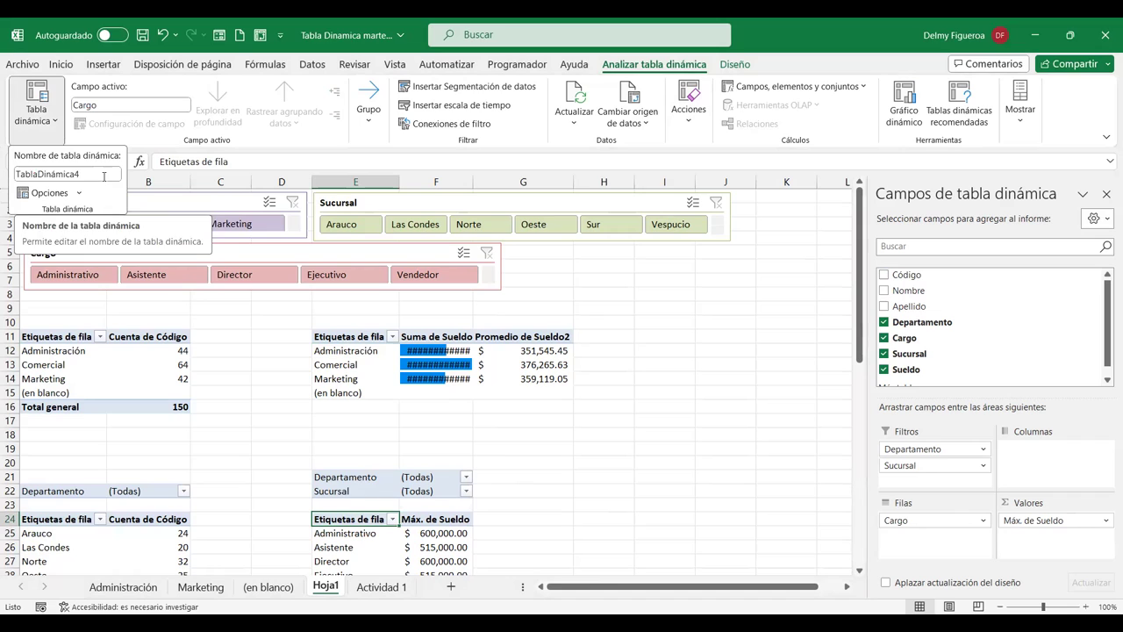
{"action": "left_click", "coordinate": [104, 176]}
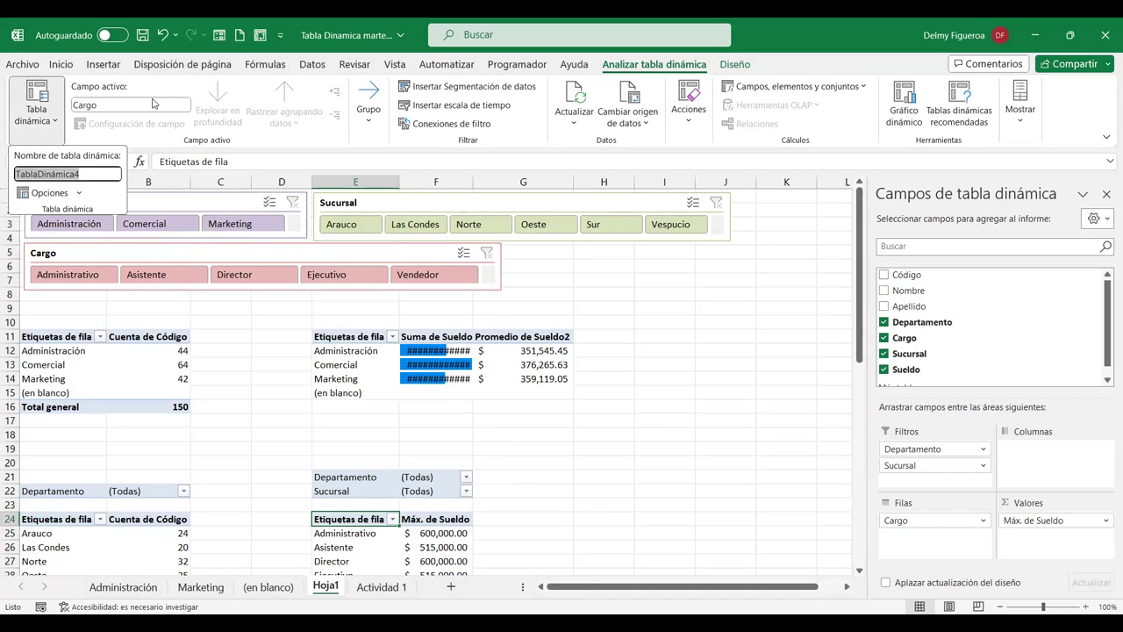
{"action": "type", "text": "Cargos"}
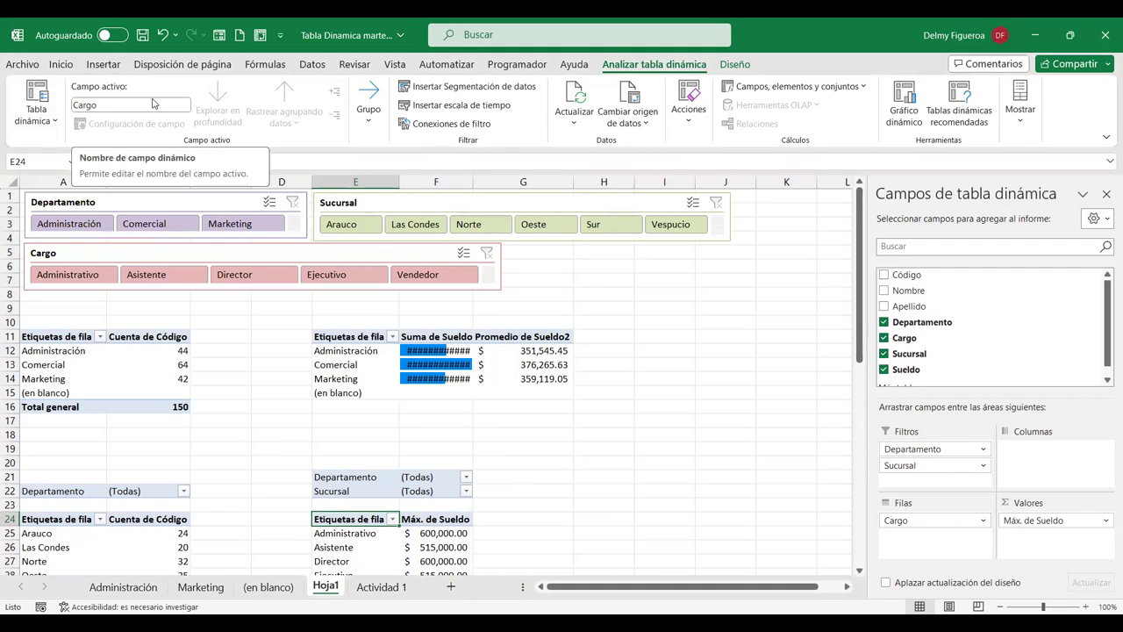
{"action": "key", "text": "Return"}
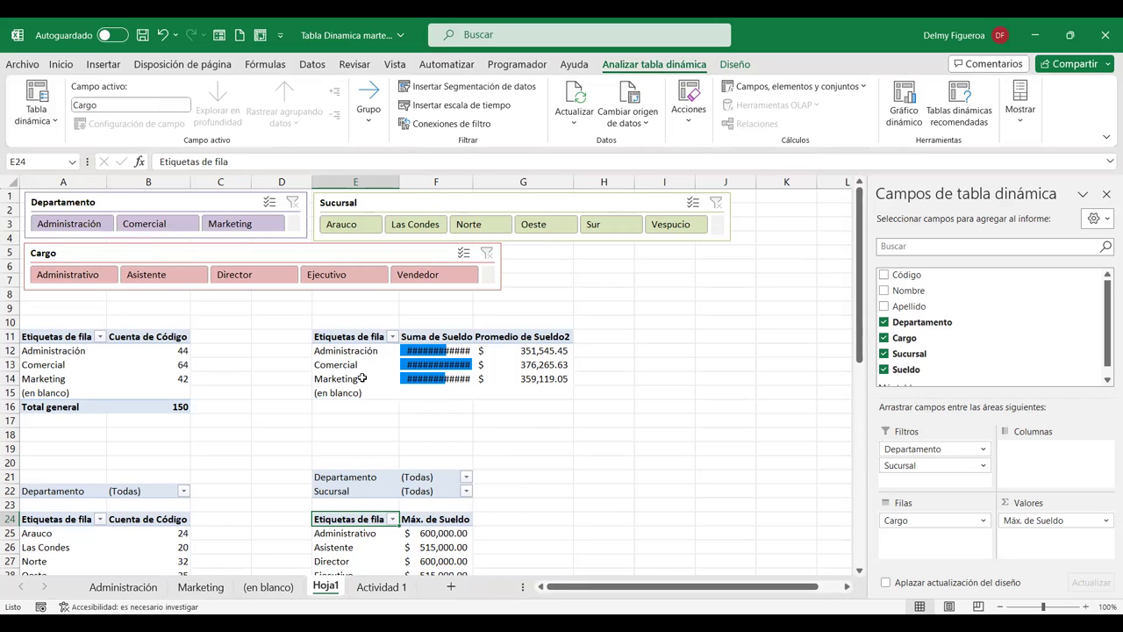
{"action": "left_click", "coordinate": [200, 197]}
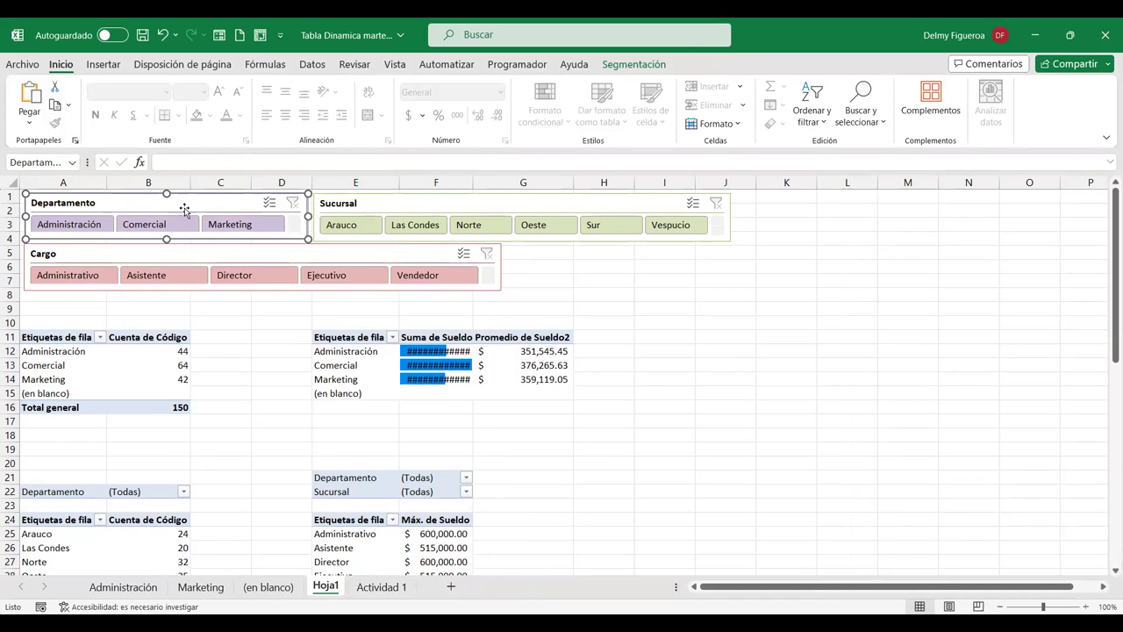
- Link the Departamento slicer to the Departamentos, Sucursales and SumaPromedio pivot tables
{"action": "right_click", "coordinate": [184, 207]}
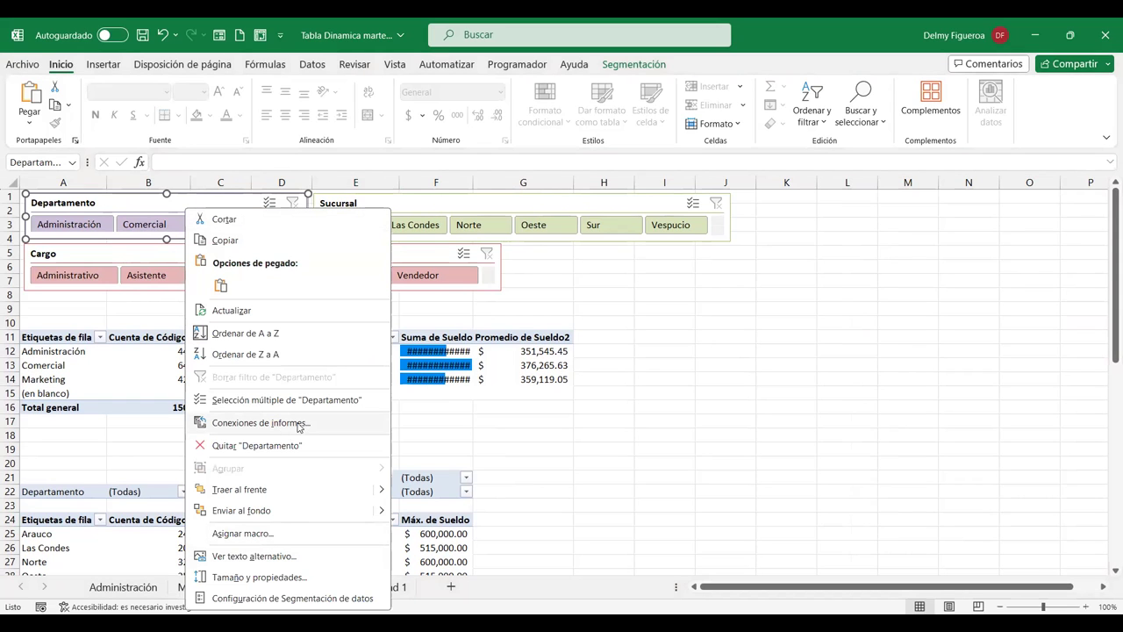
{"action": "left_click", "coordinate": [334, 428]}
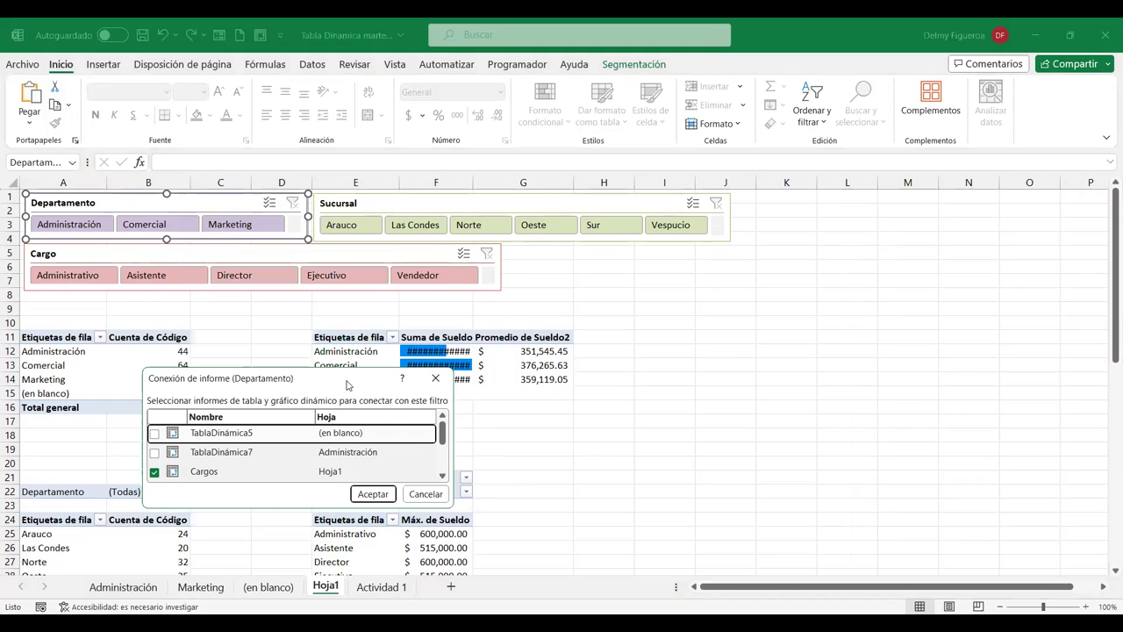
{"action": "mouse_move", "coordinate": [348, 384]}
{"action": "left_mouse_down"}
{"action": "mouse_move", "coordinate": [712, 380]}
{"action": "mouse_move", "coordinate": [717, 518]}
{"action": "mouse_move", "coordinate": [717, 468]}
{"action": "left_mouse_up"}
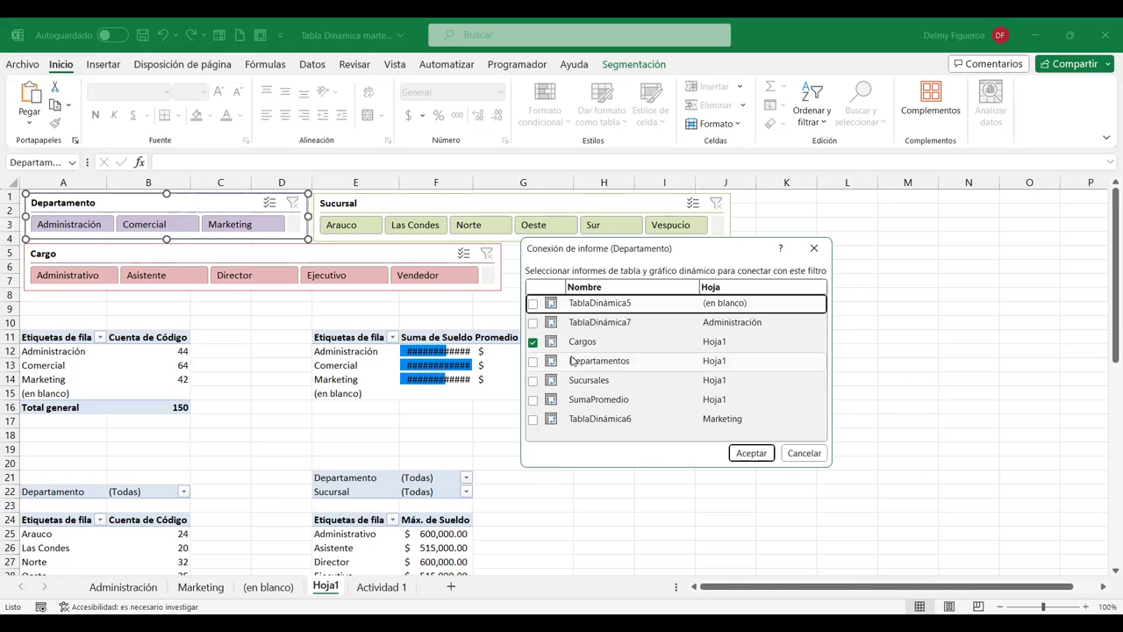
{"action": "left_click", "coordinate": [533, 365]}
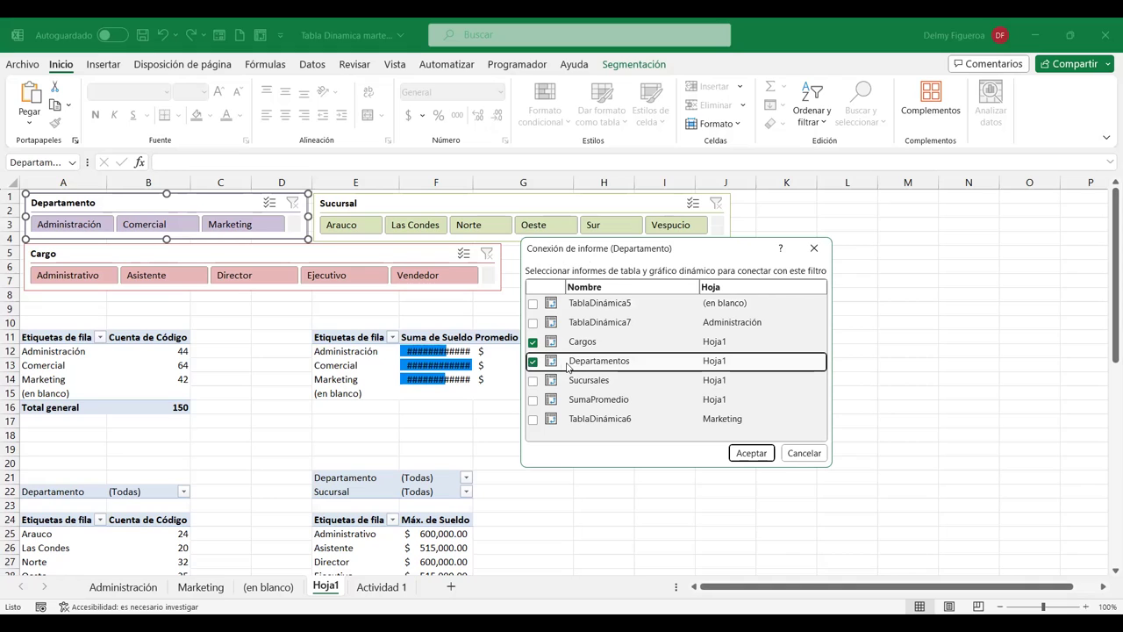
{"action": "left_click", "coordinate": [532, 381]}
{"action": "left_click", "coordinate": [533, 399]}
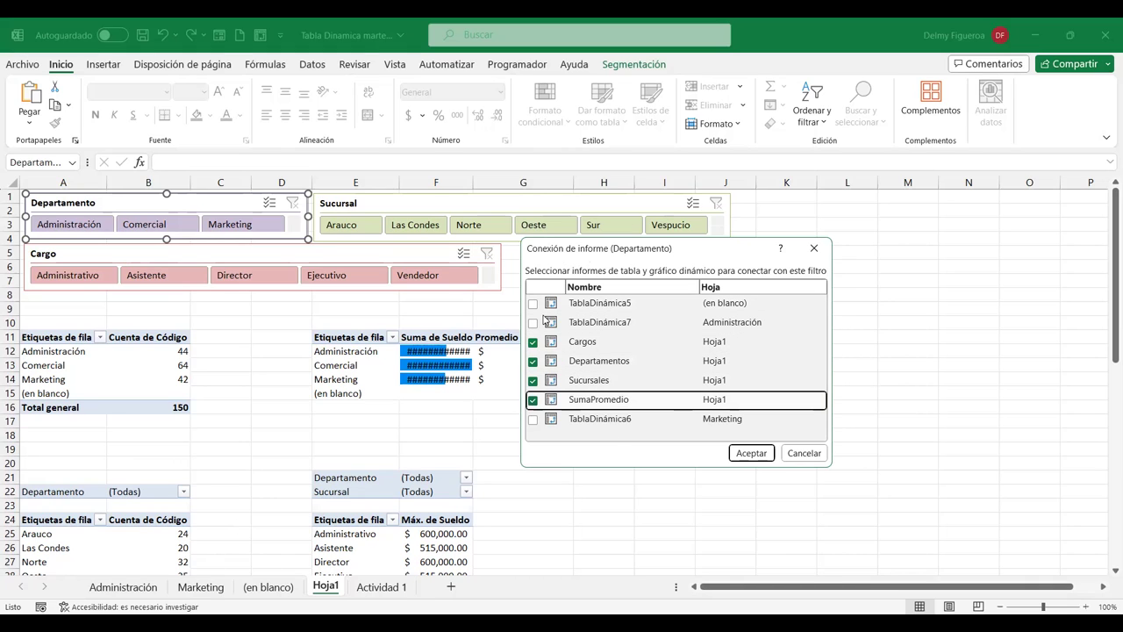
{"action": "left_click", "coordinate": [760, 453]}
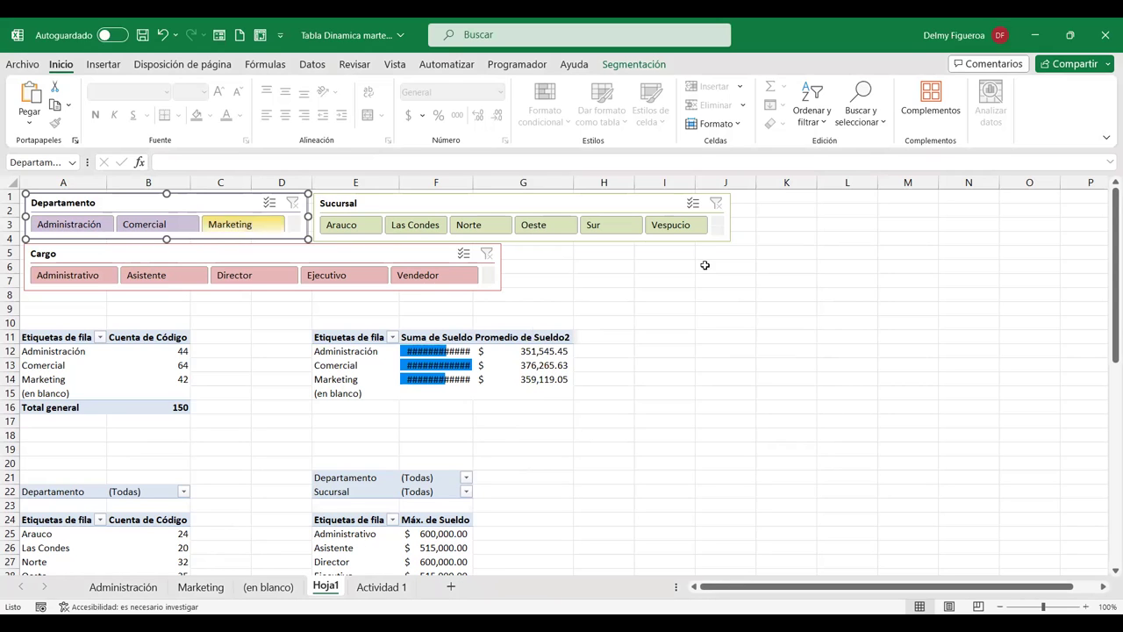
- Filter departments to Comercial, then Marketing, then multi-select to add Administración
{"action": "left_click", "coordinate": [721, 294]}
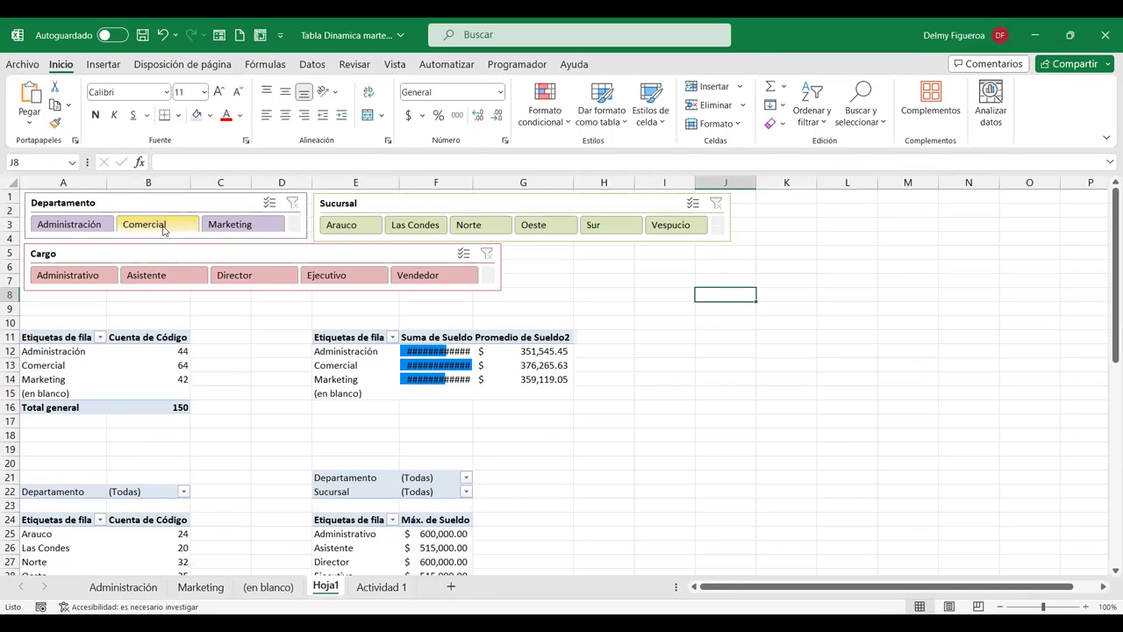
{"action": "left_click", "coordinate": [164, 230]}
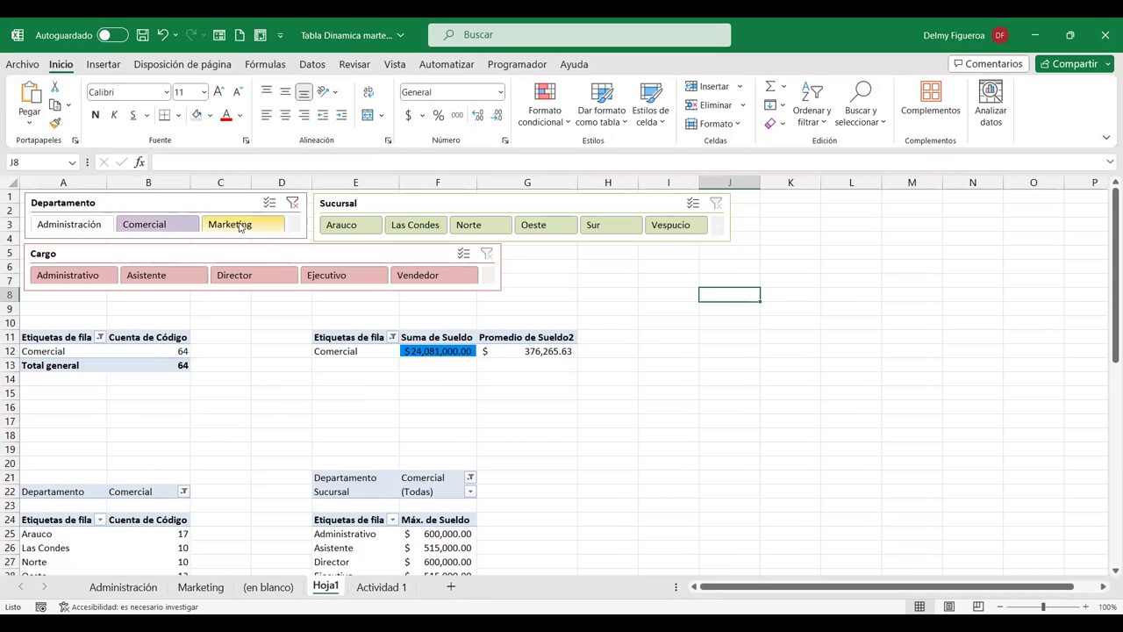
{"action": "left_click", "coordinate": [240, 227]}
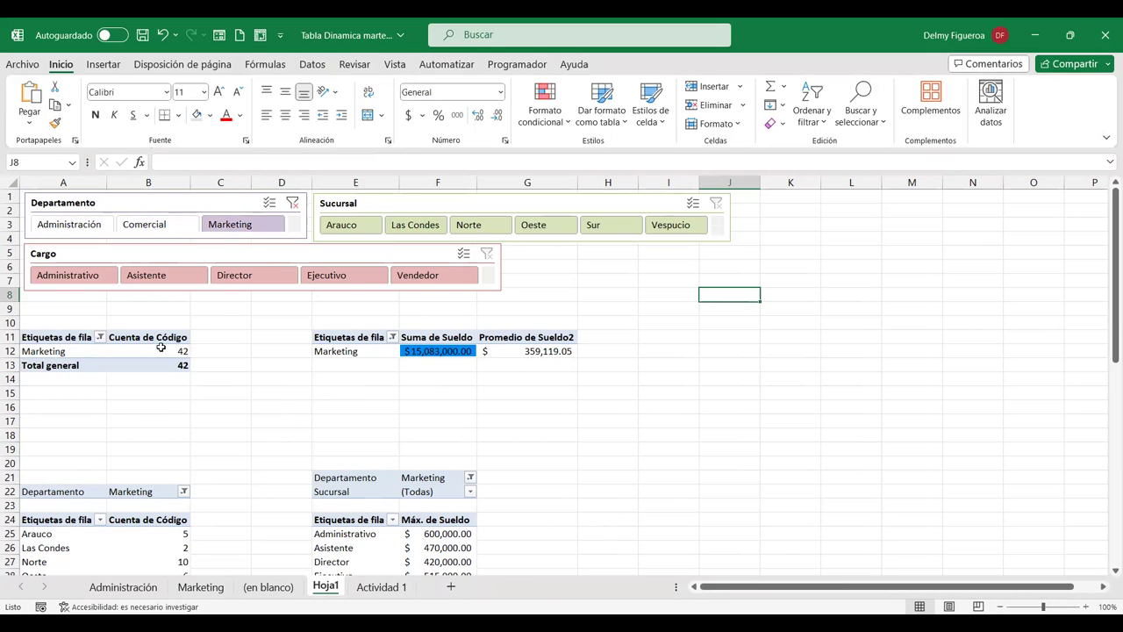
{"action": "left_click", "coordinate": [269, 205]}
{"action": "left_click", "coordinate": [62, 221]}
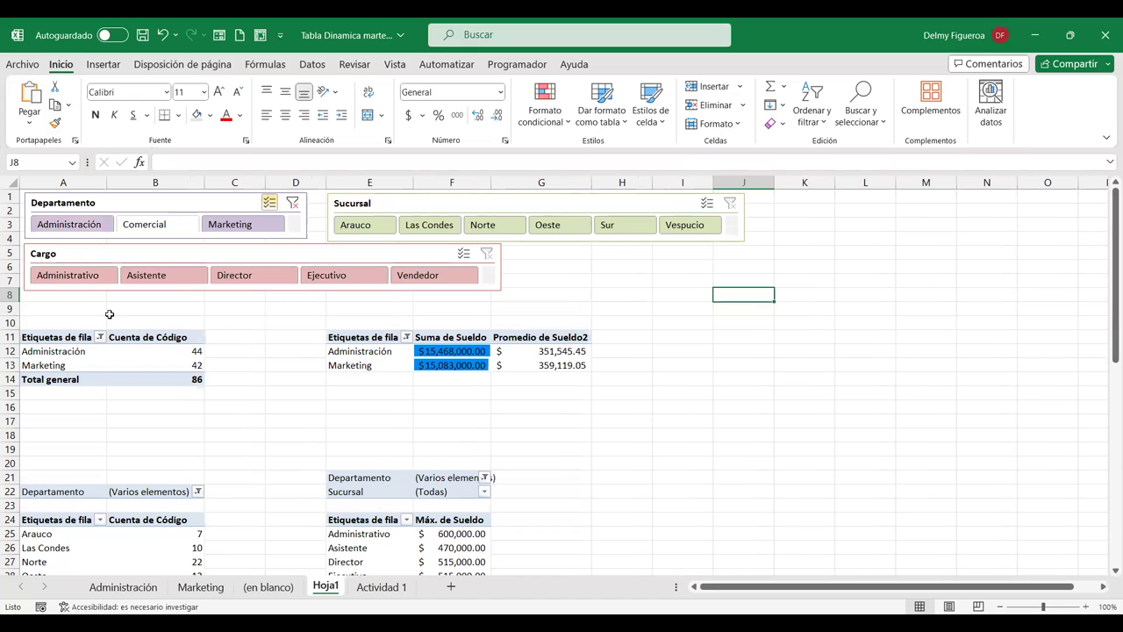
- Filter branches to Arauco, then clear the department filter and turn off multi-select
{"action": "scroll", "coordinate": [167, 430], "scroll_direction": "down", "scroll_amount": 2}
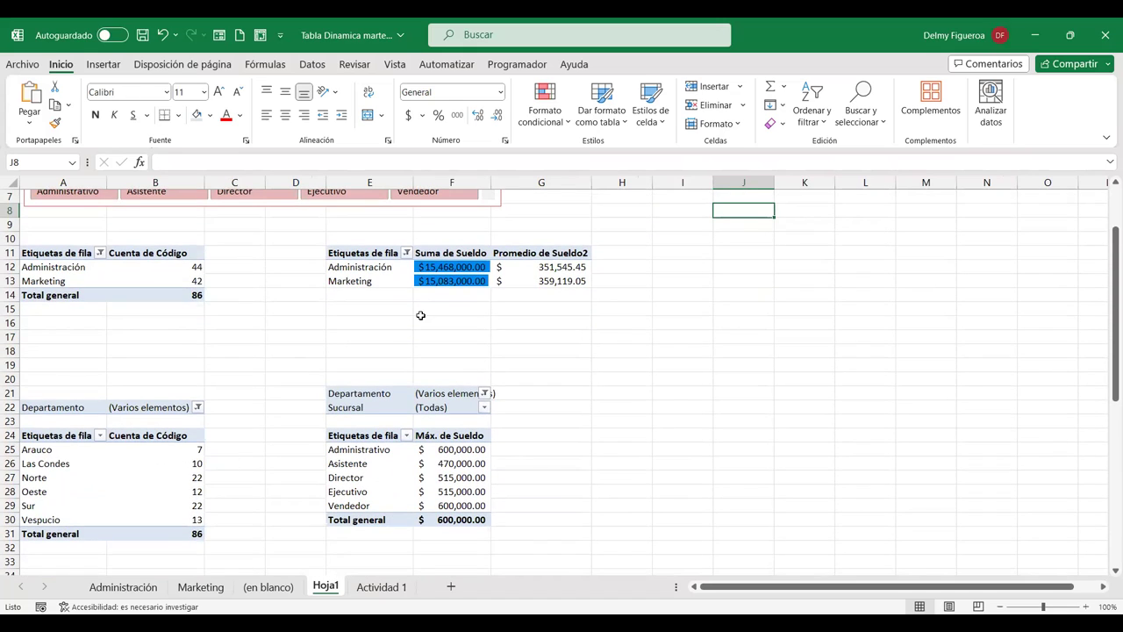
{"action": "scroll", "coordinate": [420, 315], "scroll_direction": "up", "scroll_amount": 2}
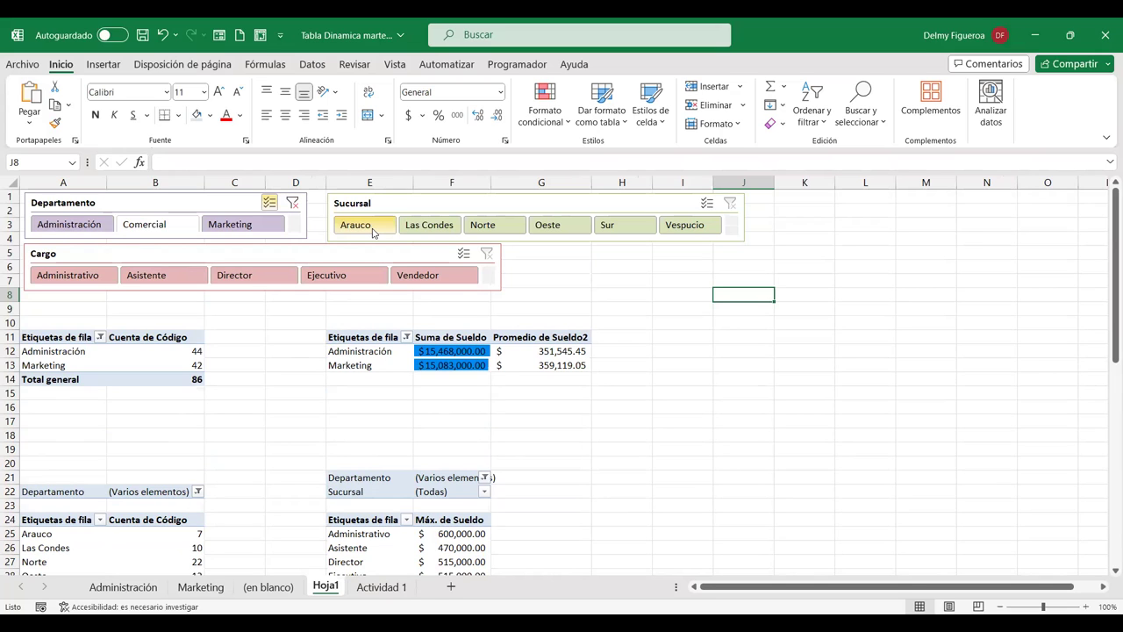
{"action": "left_click", "coordinate": [373, 228]}
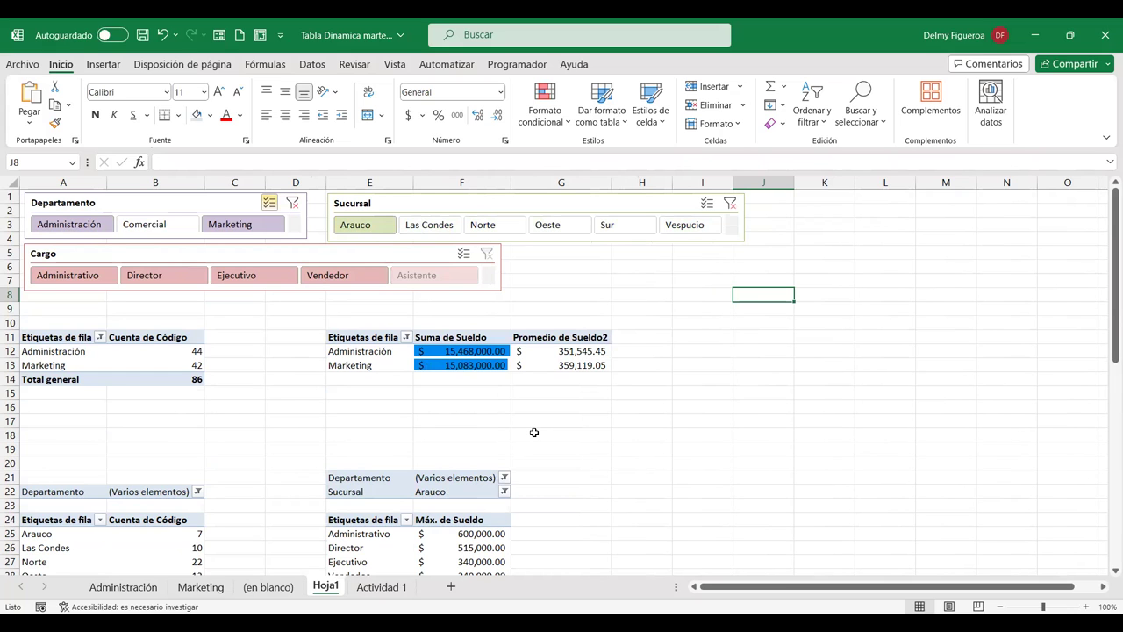
{"action": "scroll", "coordinate": [358, 420], "scroll_direction": "down", "scroll_amount": 2}
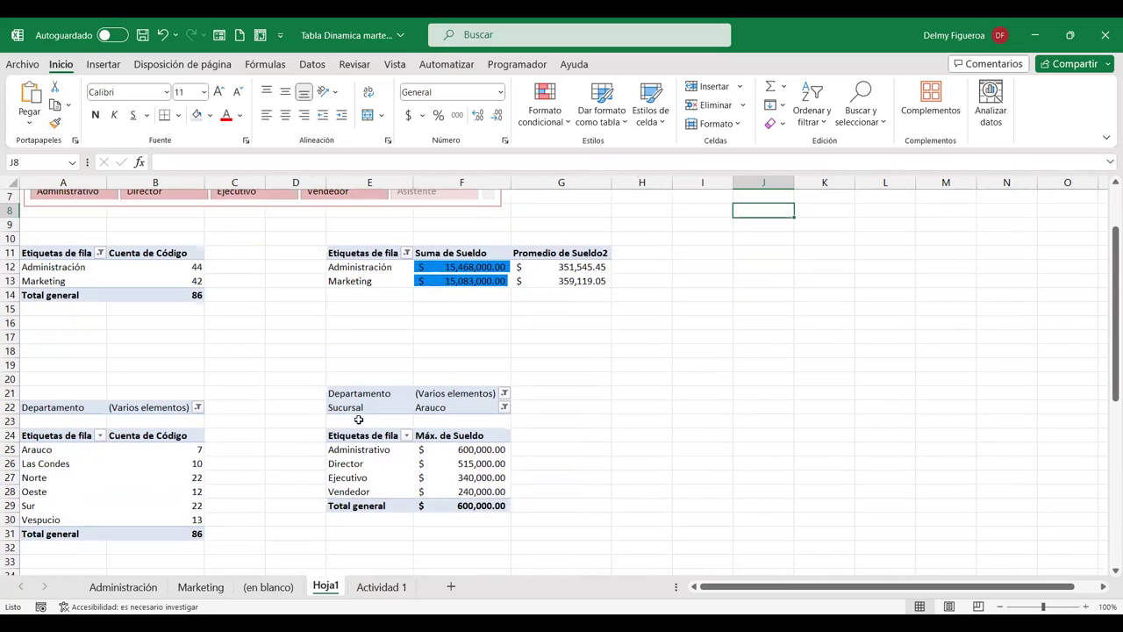
{"action": "scroll", "coordinate": [359, 419], "scroll_direction": "up", "scroll_amount": 1}
{"action": "scroll", "coordinate": [359, 419], "scroll_direction": "up", "scroll_amount": 1}
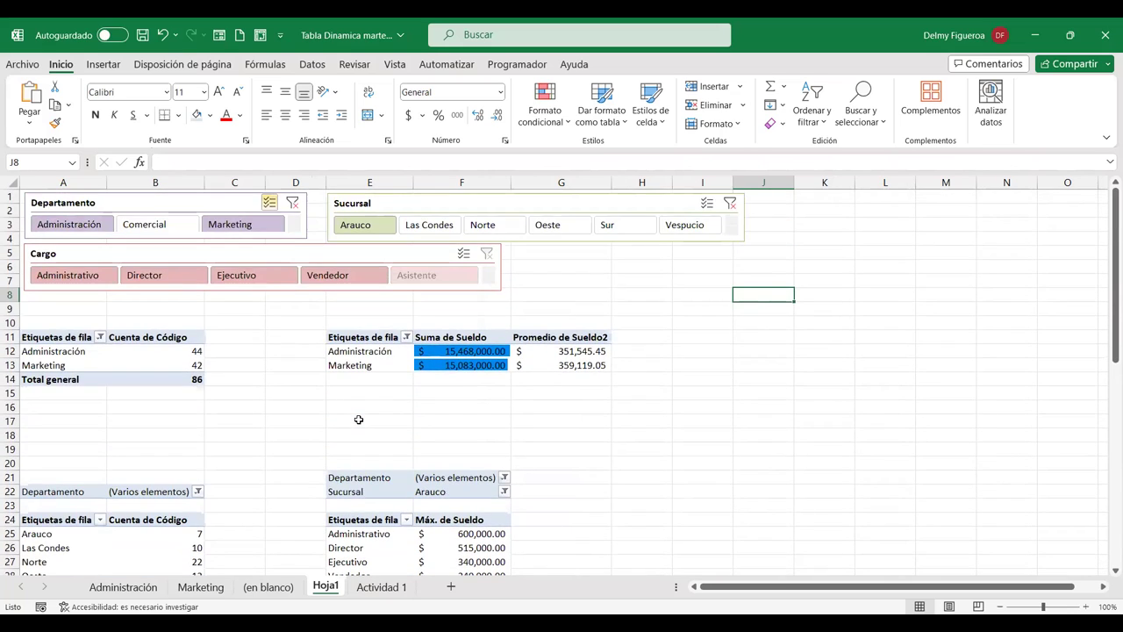
{"action": "left_click", "coordinate": [290, 204]}
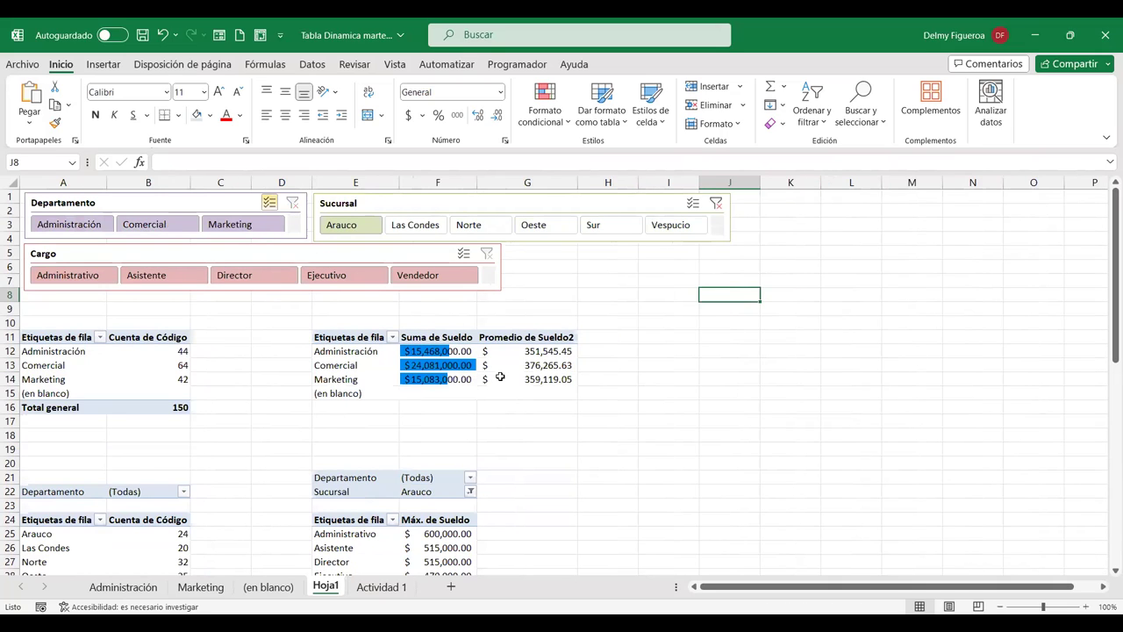
{"action": "left_click", "coordinate": [270, 202]}
{"action": "left_click", "coordinate": [159, 207]}
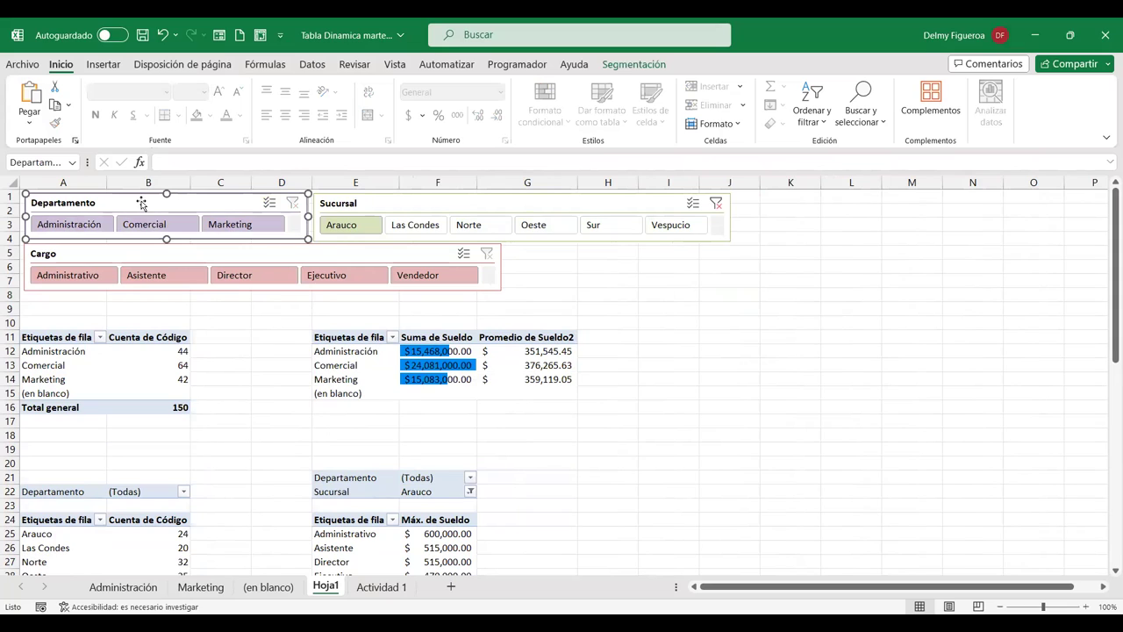
- Clear the Sucursal filter and link that slicer to Departamentos, Sucursales and SumaPromedio
{"action": "left_click", "coordinate": [420, 201]}
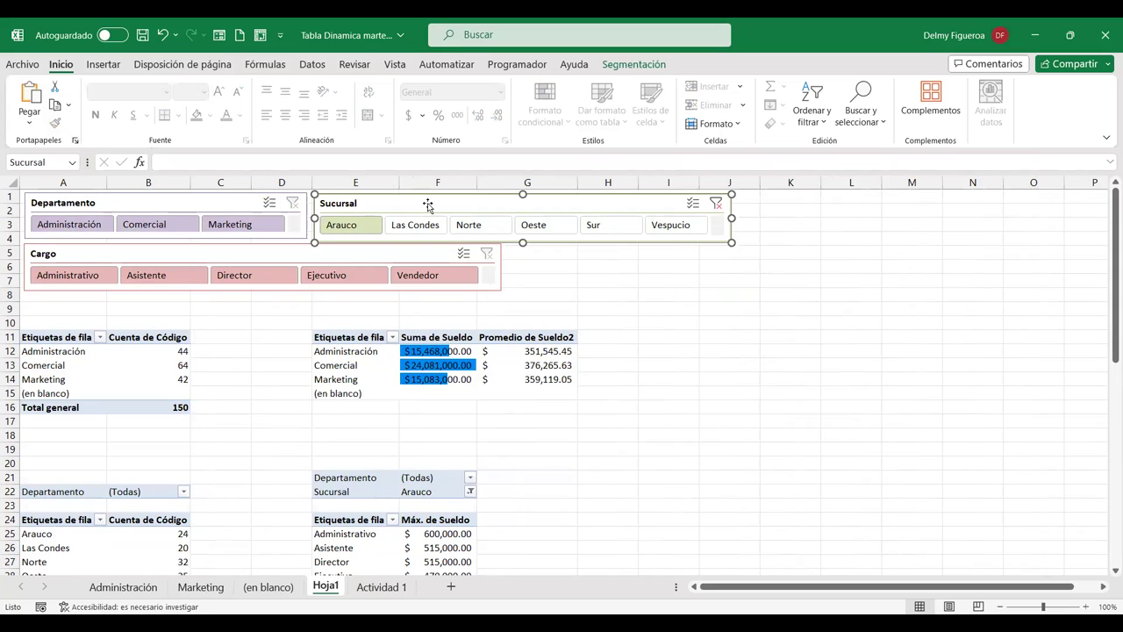
{"action": "left_click", "coordinate": [716, 202]}
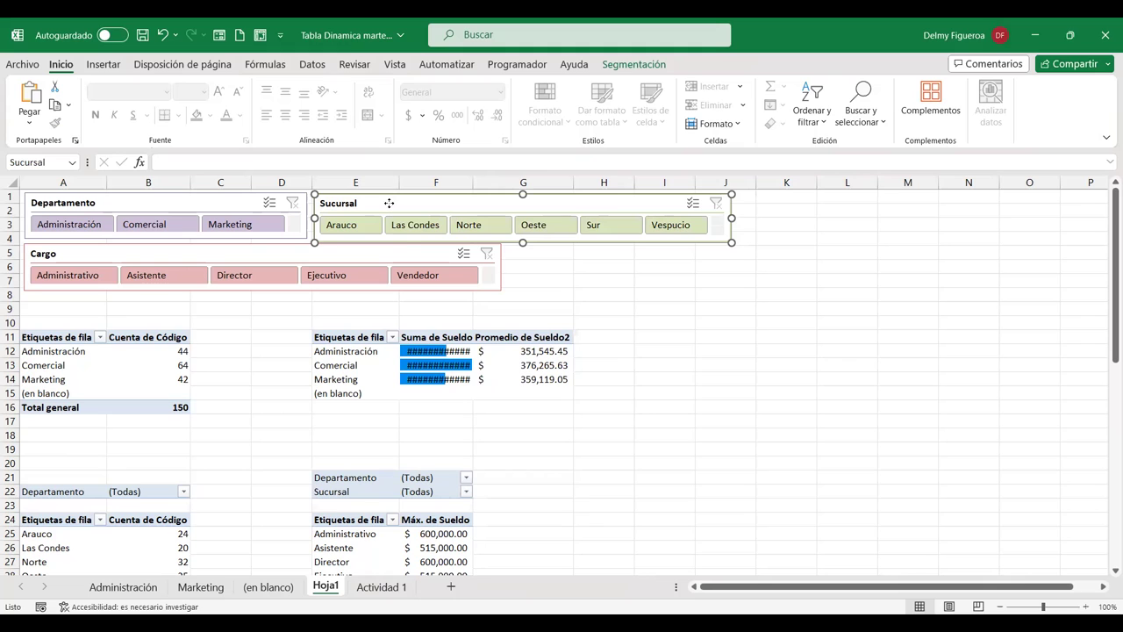
{"action": "right_click", "coordinate": [404, 239]}
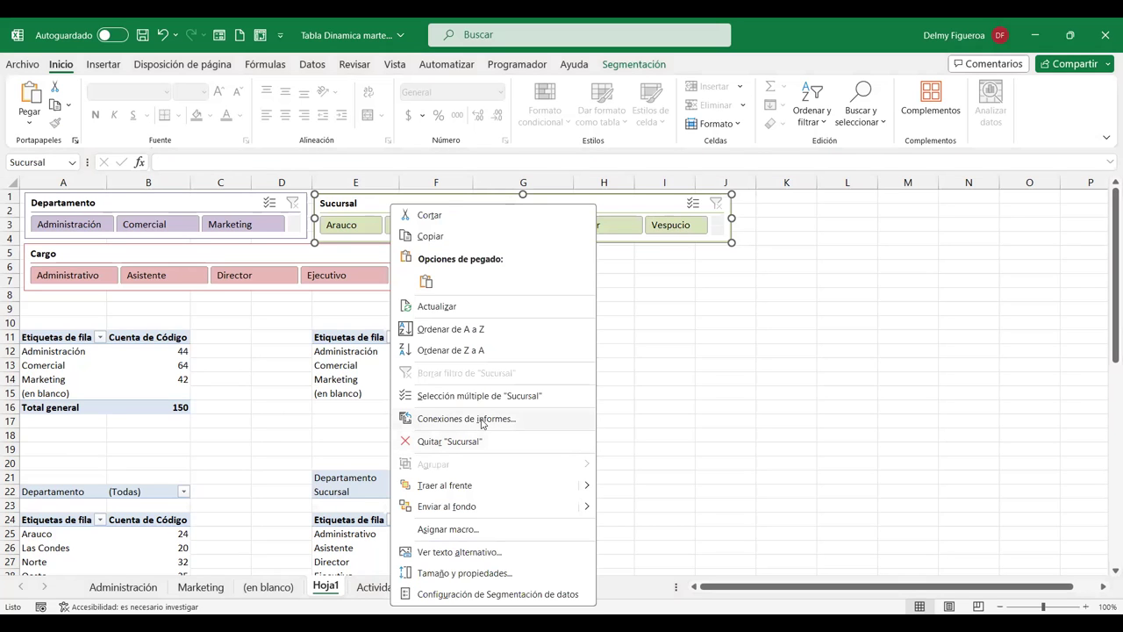
{"action": "left_click", "coordinate": [474, 419]}
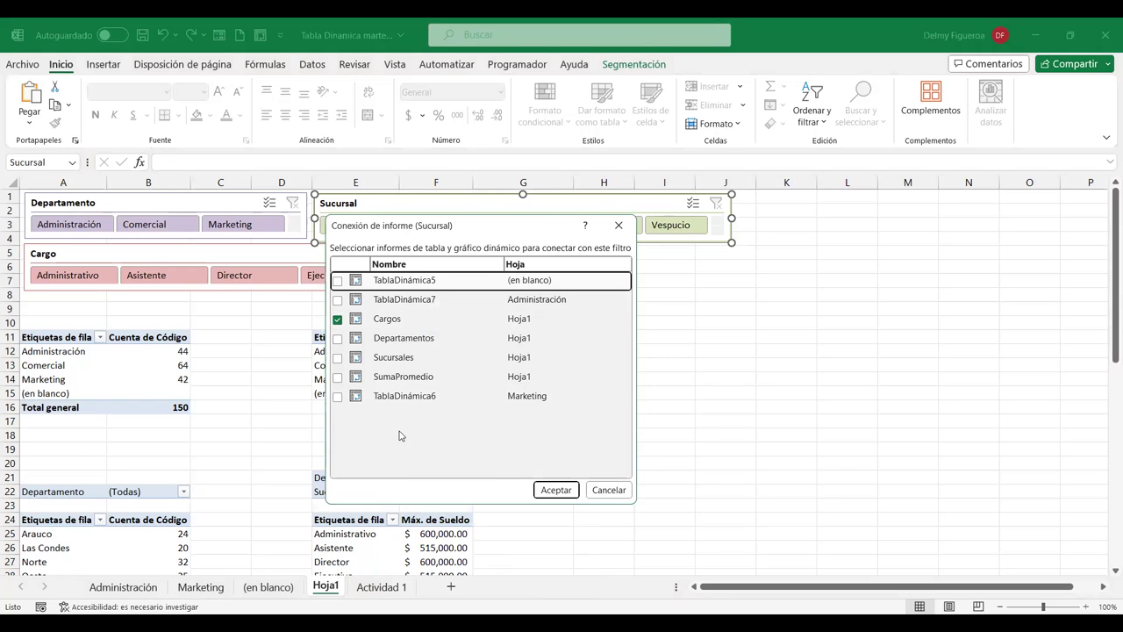
{"action": "left_click", "coordinate": [337, 339]}
{"action": "left_click", "coordinate": [337, 357]}
{"action": "left_click", "coordinate": [338, 377]}
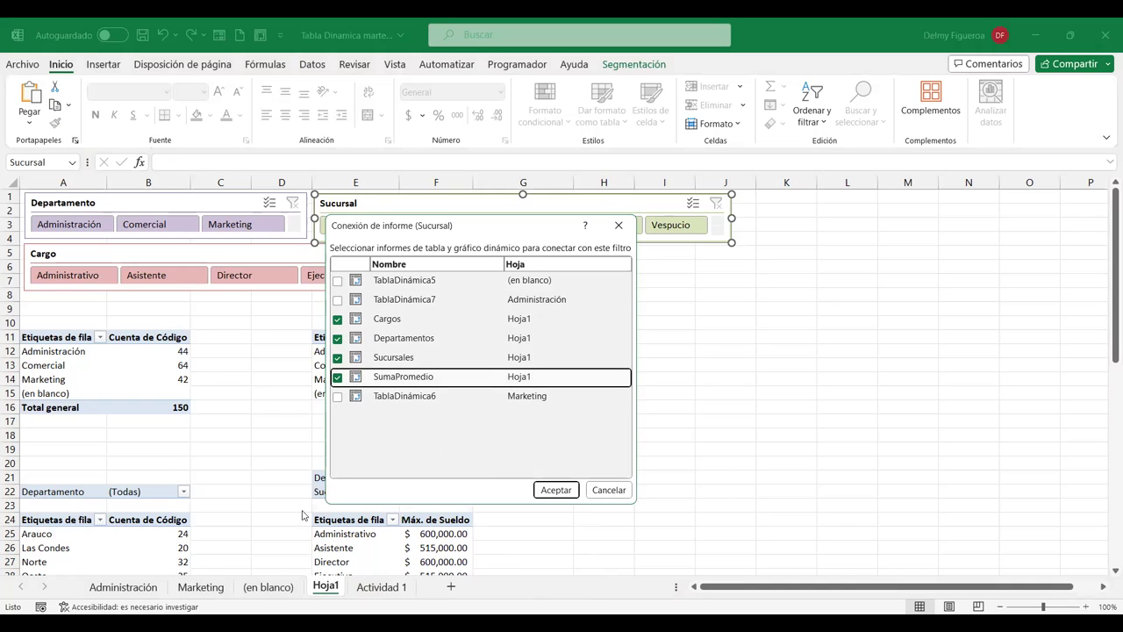
{"action": "left_click", "coordinate": [560, 490]}
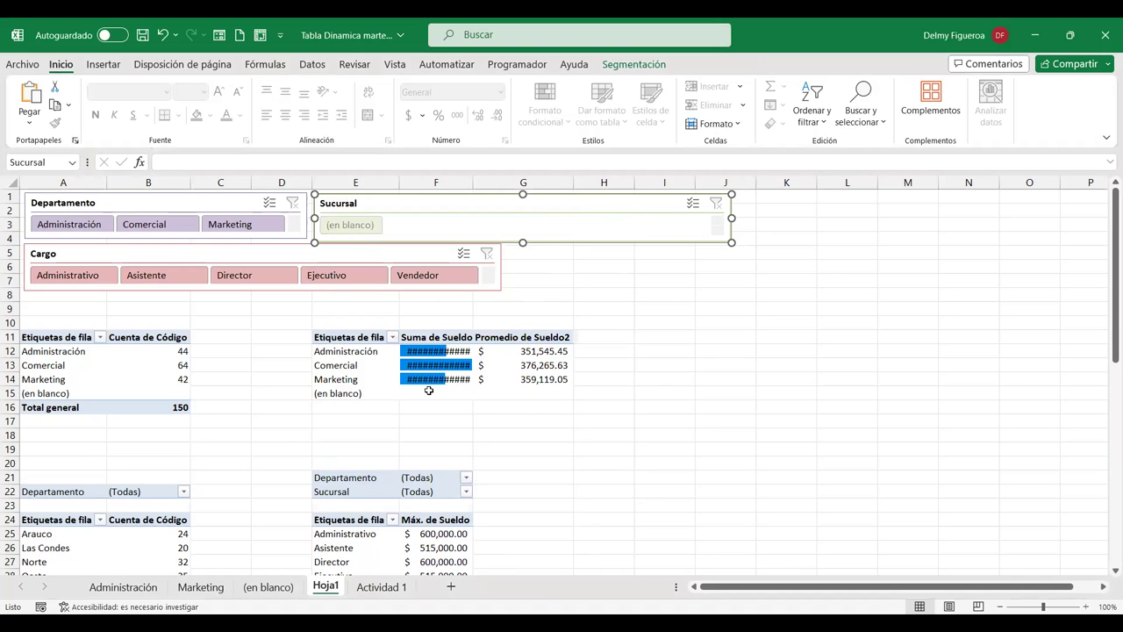
{"action": "left_click", "coordinate": [702, 436]}
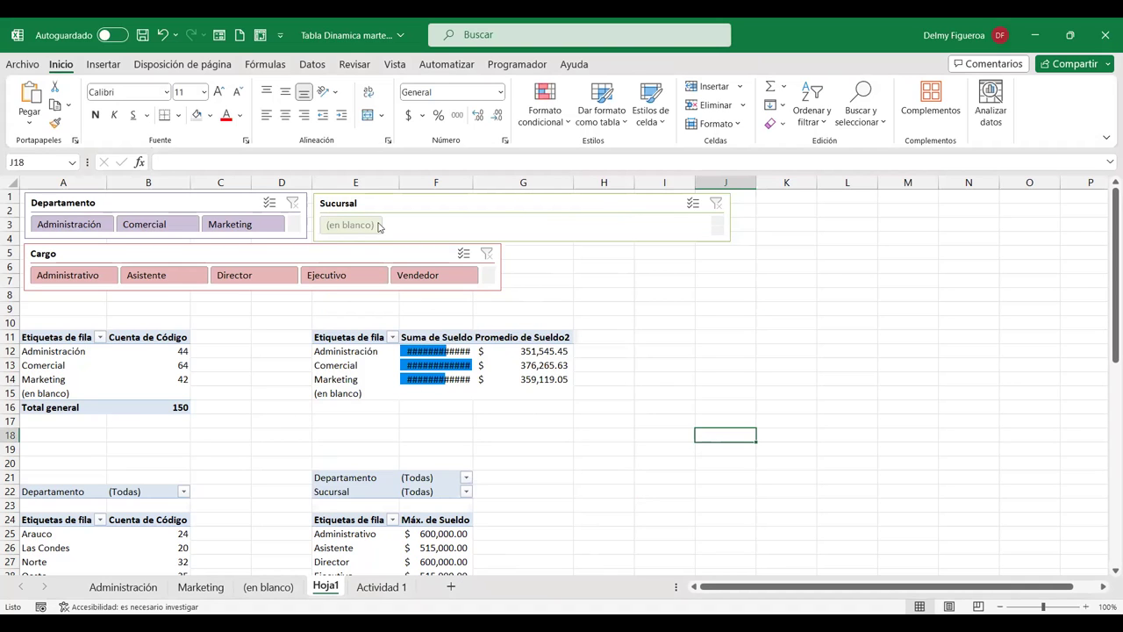
{"action": "left_click", "coordinate": [718, 225]}
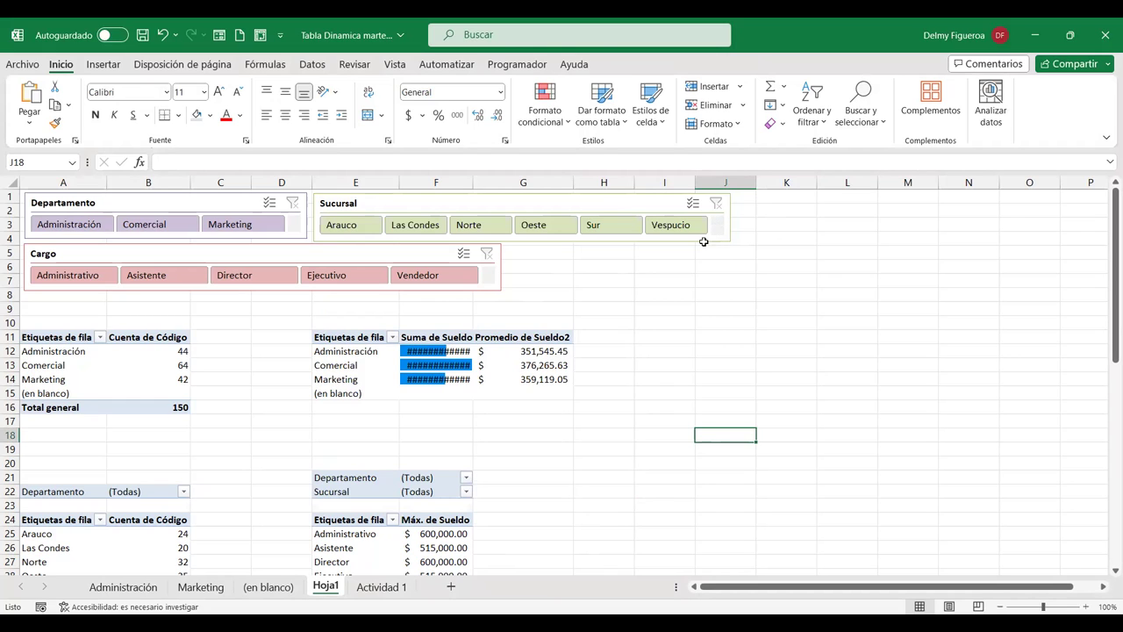
- Select each of the four pivot tables to review their fields, ending on the branch-count pivot
{"action": "left_click", "coordinate": [660, 363]}
{"action": "left_click", "coordinate": [269, 323]}
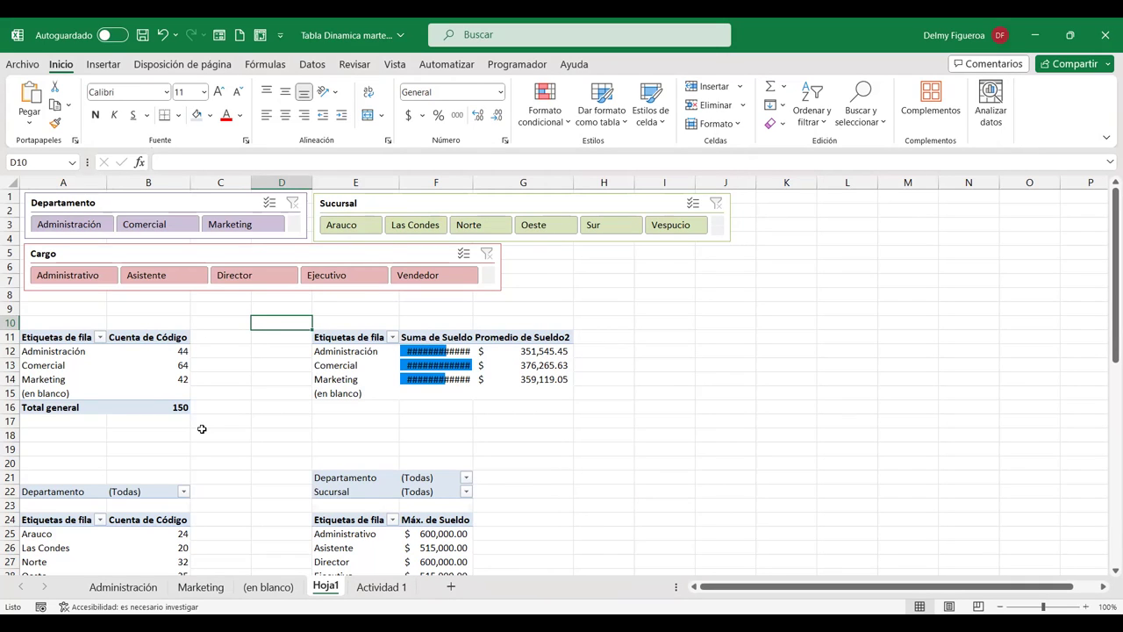
{"action": "scroll", "coordinate": [640, 425], "scroll_direction": "down", "scroll_amount": 2}
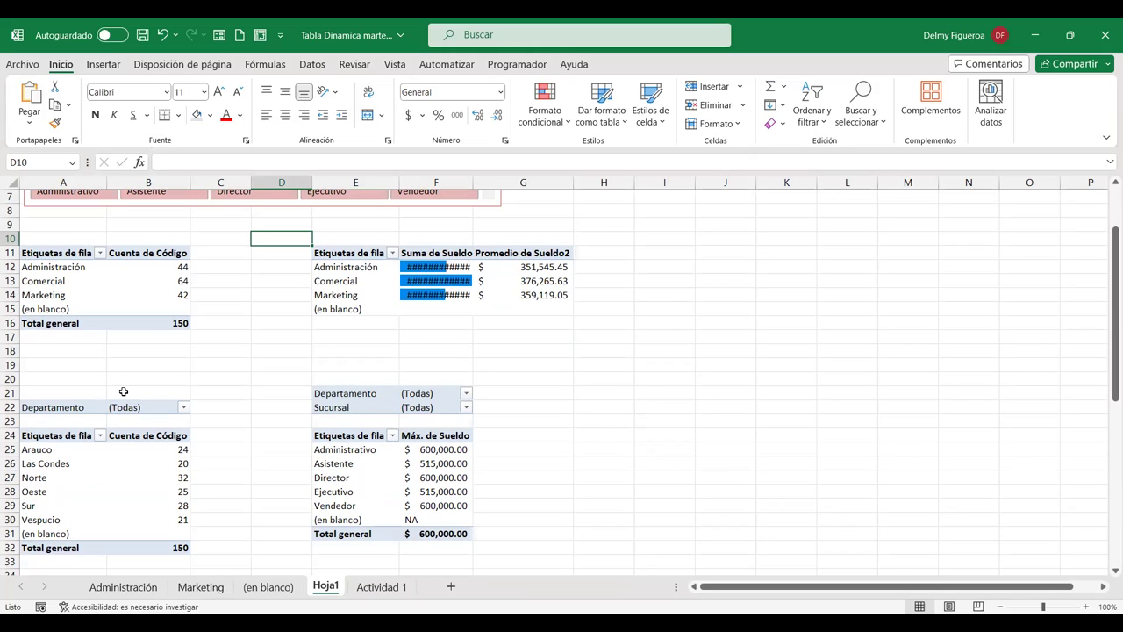
{"action": "left_click", "coordinate": [145, 291]}
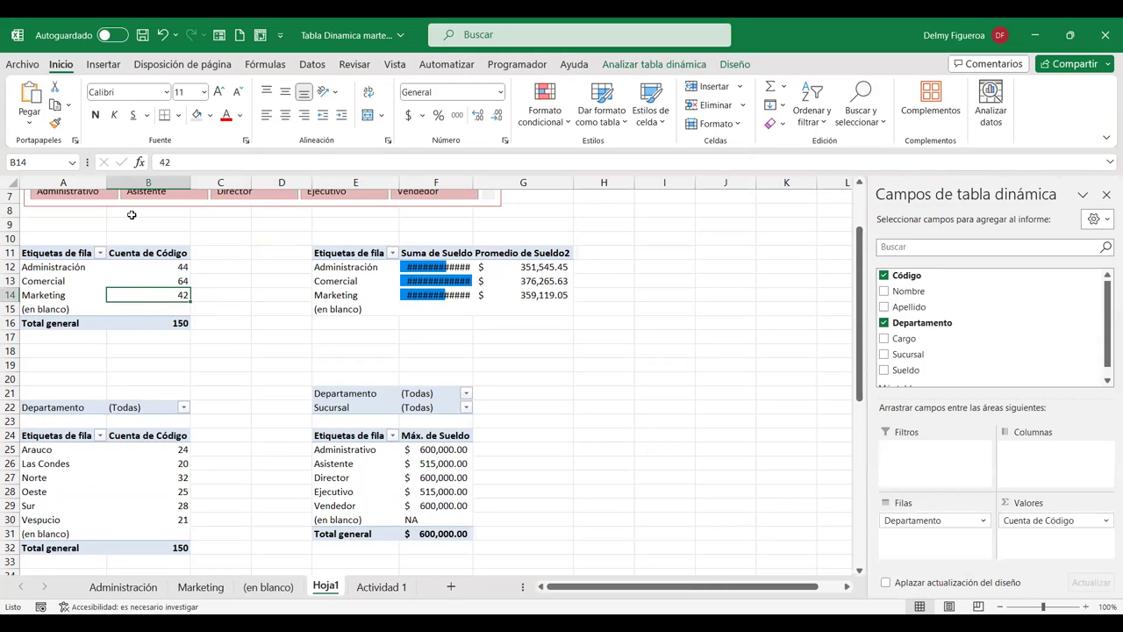
{"action": "left_click", "coordinate": [393, 287]}
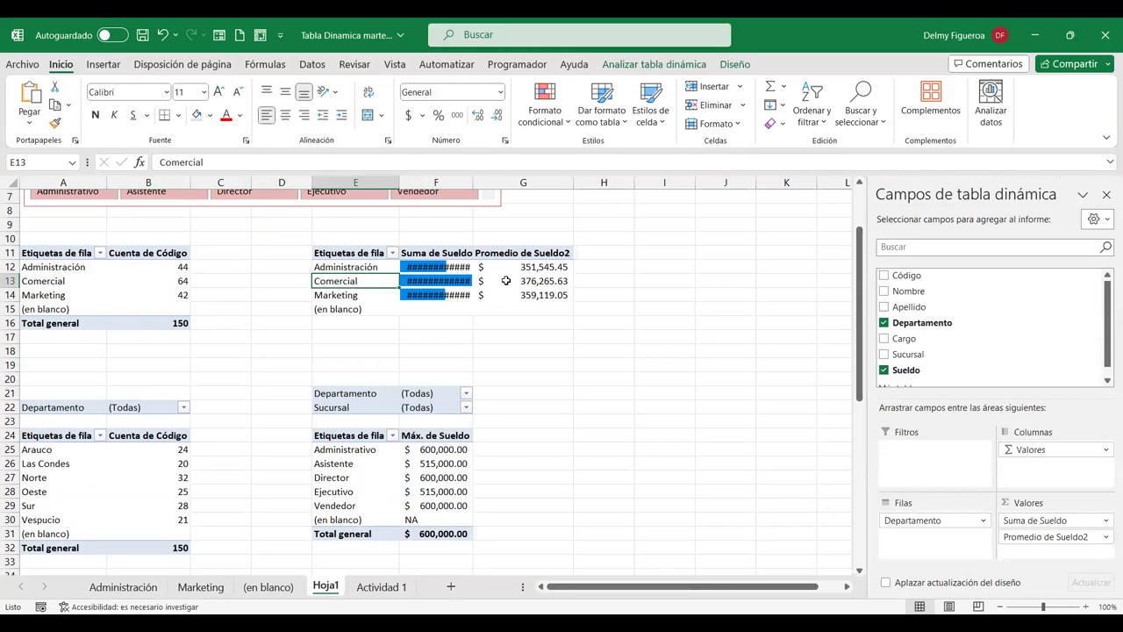
{"action": "left_click", "coordinate": [344, 470]}
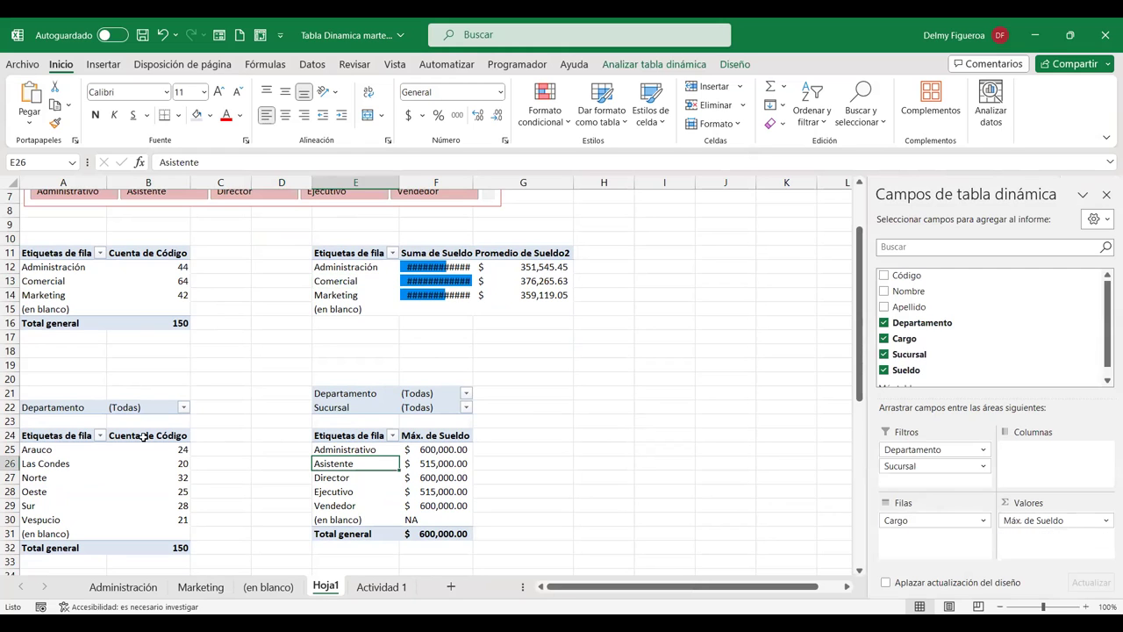
{"action": "left_click", "coordinate": [93, 461]}
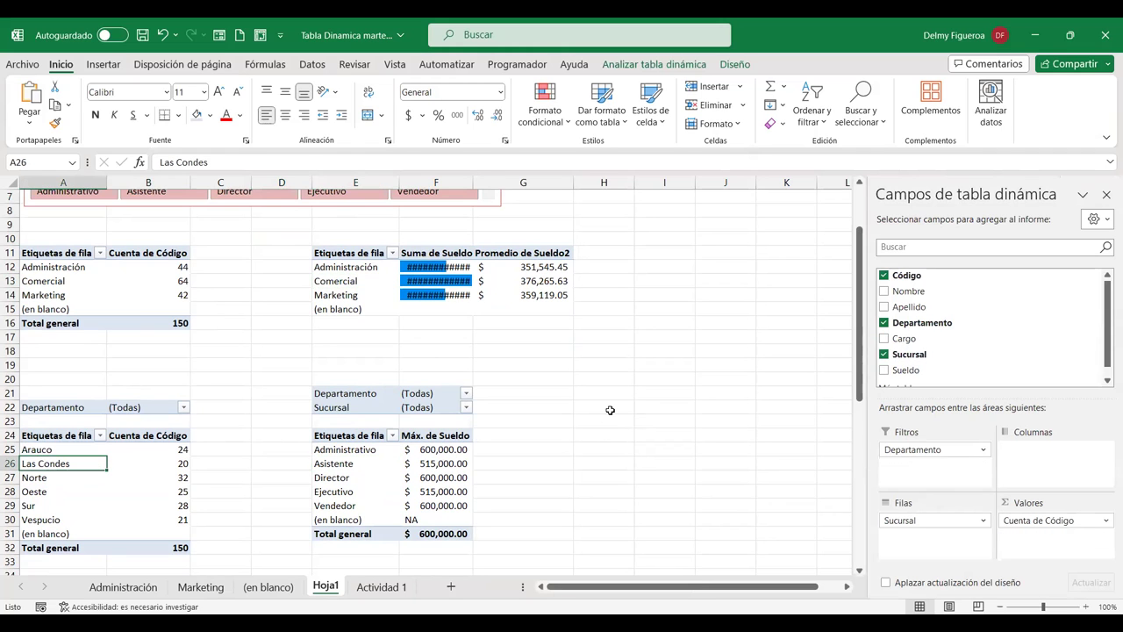
{"action": "scroll", "coordinate": [609, 409], "scroll_direction": "up", "scroll_amount": 1}
{"action": "scroll", "coordinate": [610, 410], "scroll_direction": "up", "scroll_amount": 1}
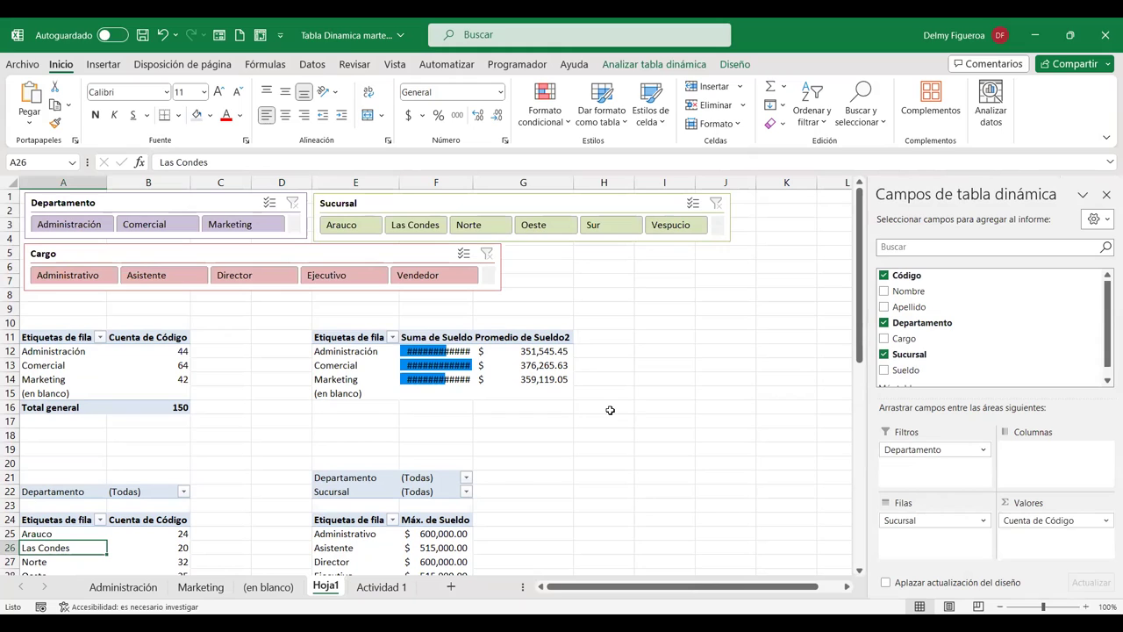
- Filter the Sucursal slicer to Norte and check the pivot tables now total 32
{"action": "left_click", "coordinate": [486, 227]}
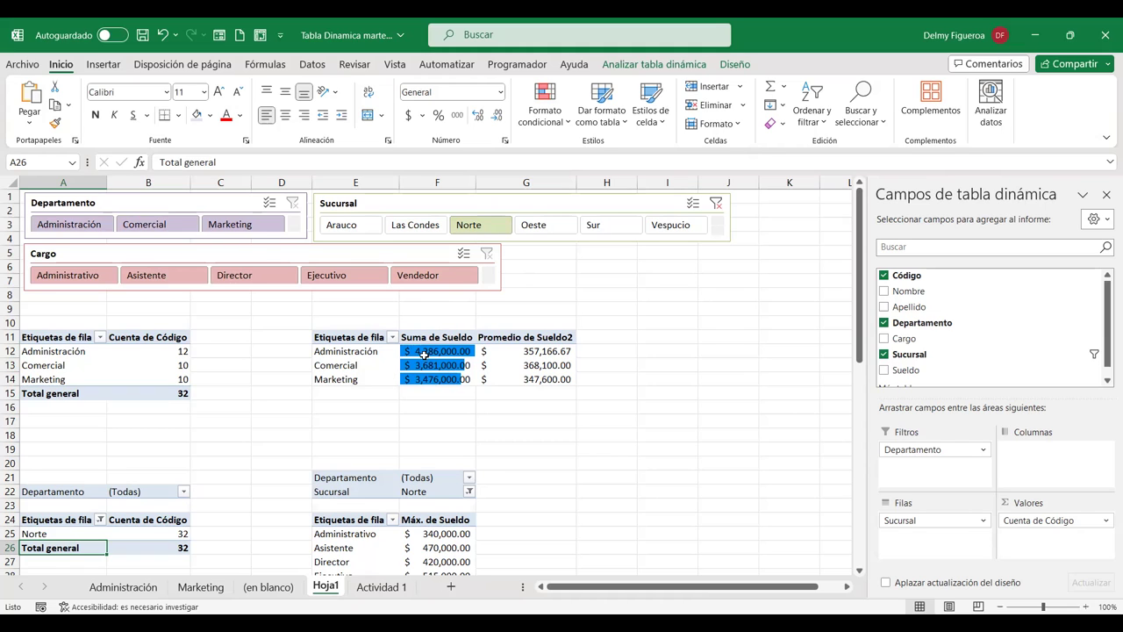
{"action": "scroll", "coordinate": [386, 351], "scroll_direction": "down", "scroll_amount": 1}
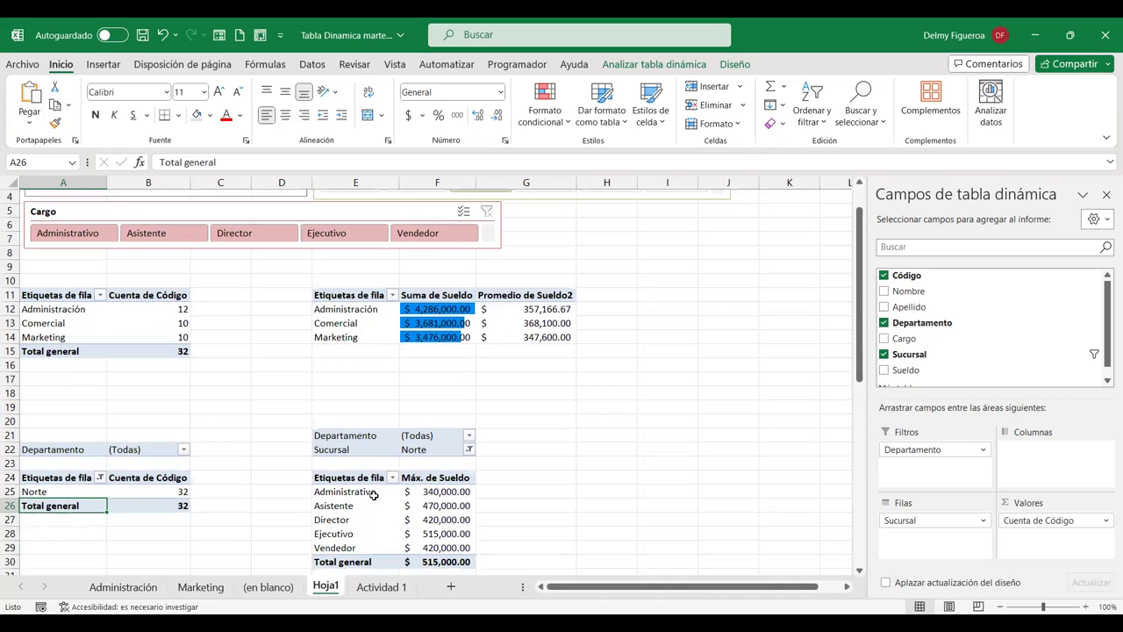
{"action": "scroll", "coordinate": [389, 494], "scroll_direction": "down", "scroll_amount": 1}
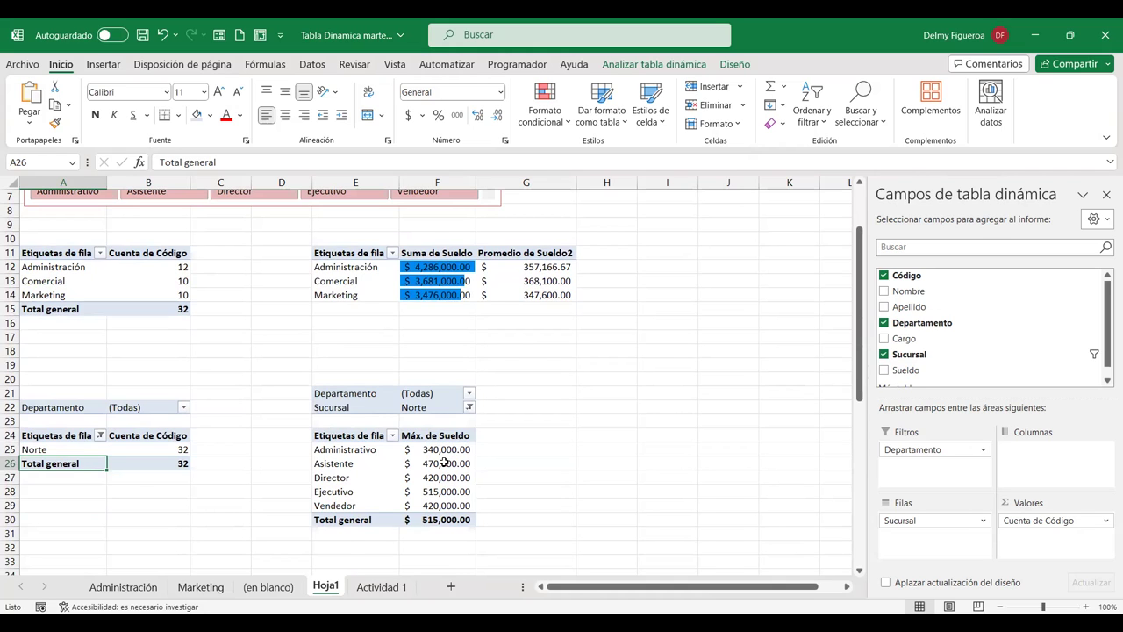
{"action": "scroll", "coordinate": [444, 463], "scroll_direction": "up", "scroll_amount": 2}
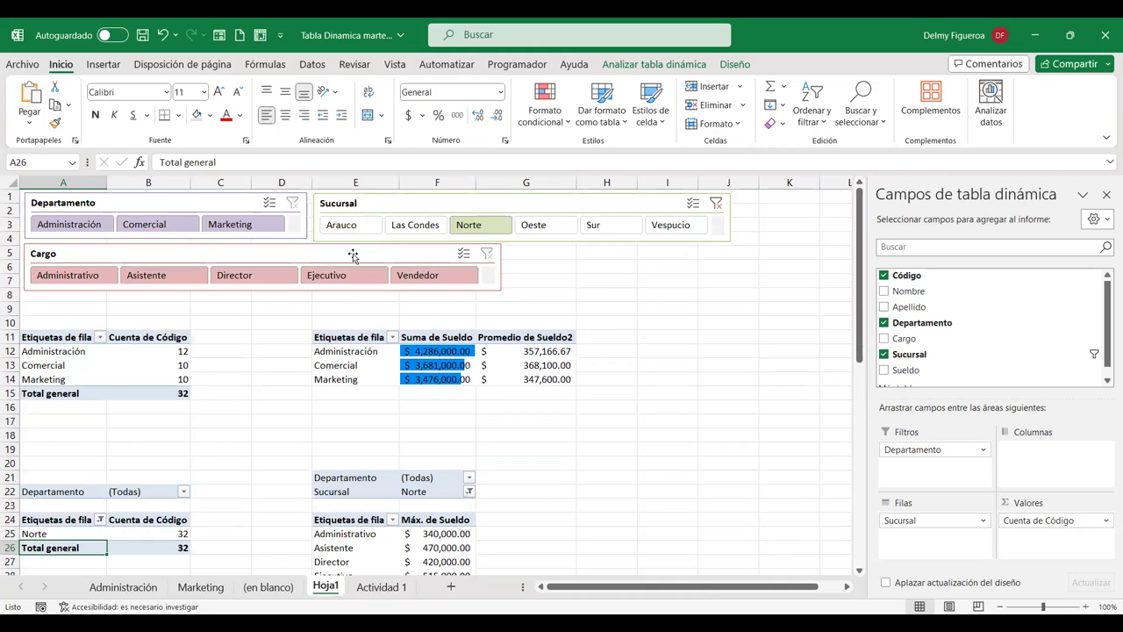
- Link the Cargo slicer to the Departamentos, Sucursales and SumaPromedio pivot tables
{"action": "left_click", "coordinate": [353, 255]}
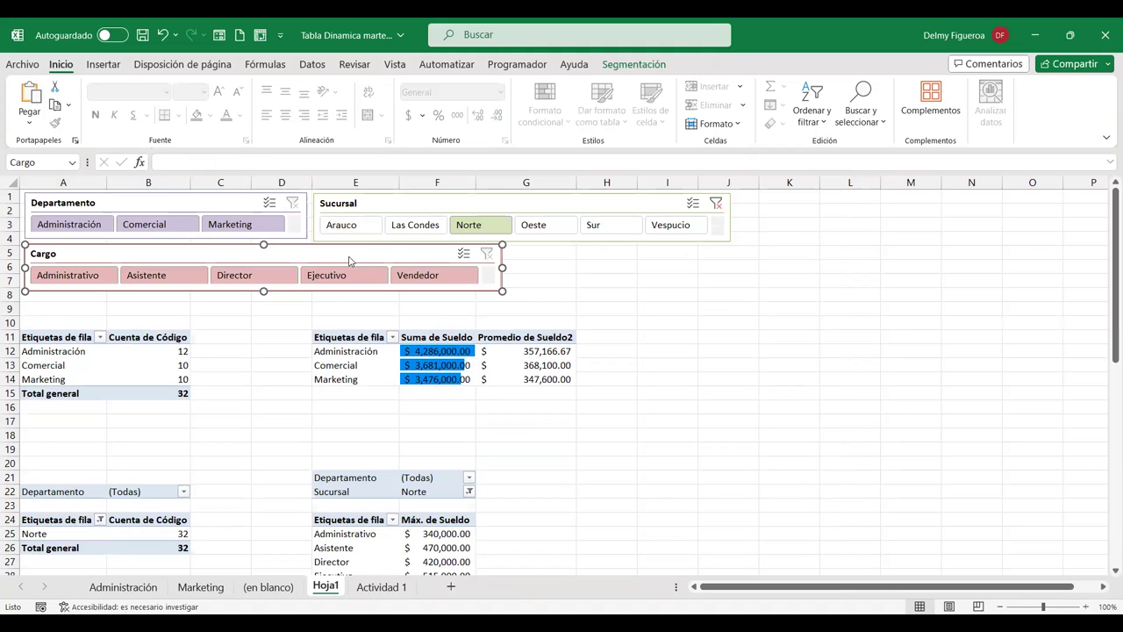
{"action": "right_click", "coordinate": [349, 261]}
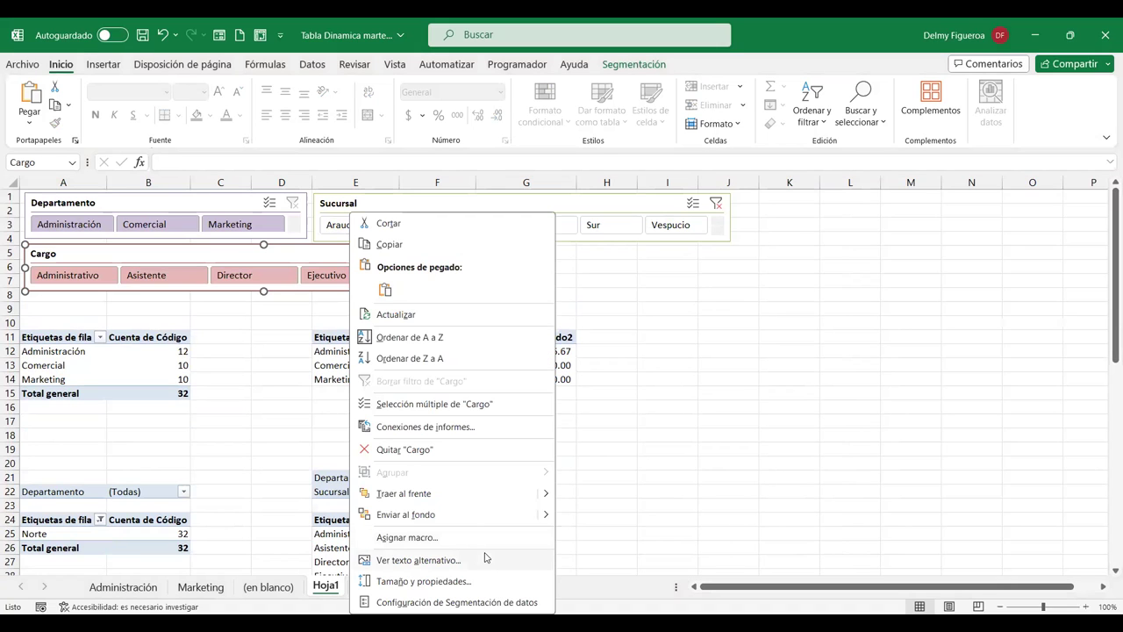
{"action": "left_click", "coordinate": [475, 431]}
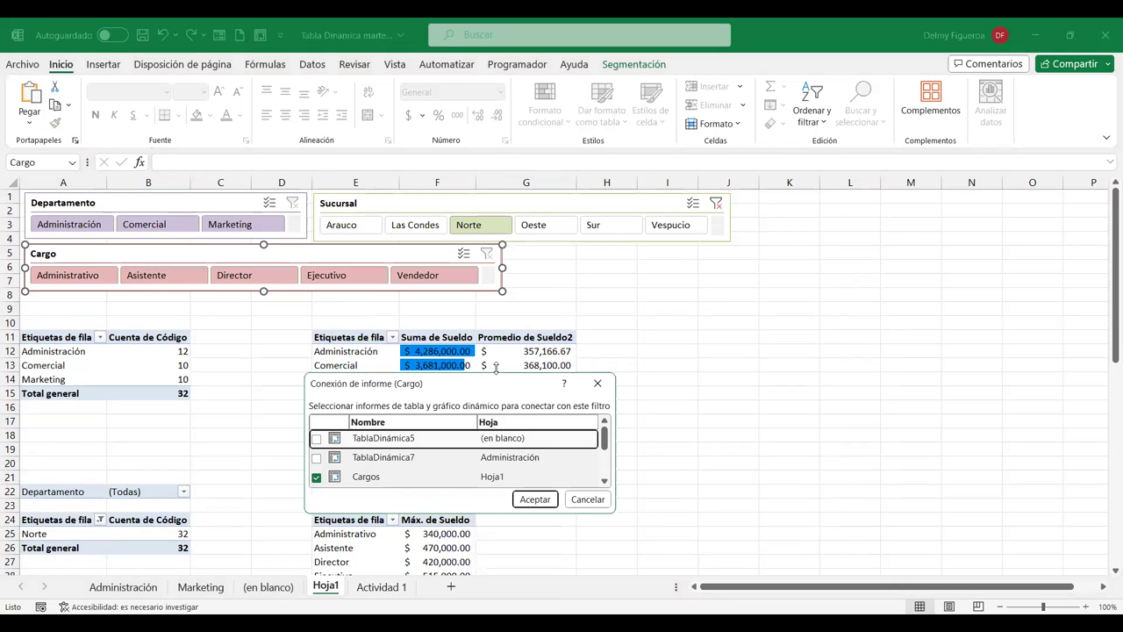
{"action": "left_click", "coordinate": [317, 317]}
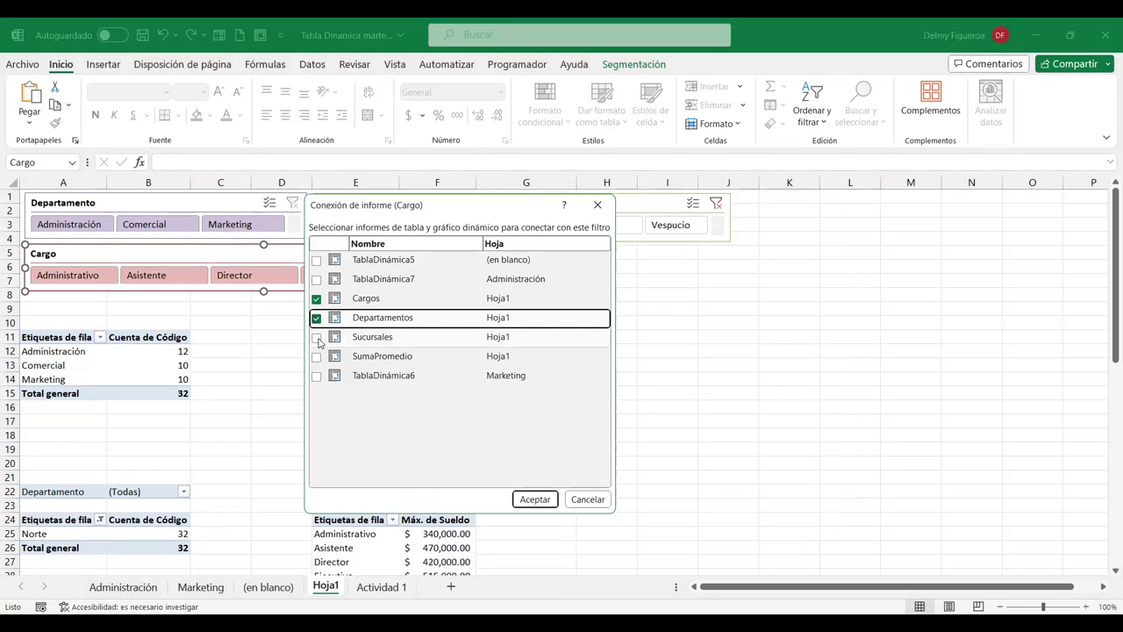
{"action": "left_click", "coordinate": [316, 337]}
{"action": "left_click", "coordinate": [317, 356]}
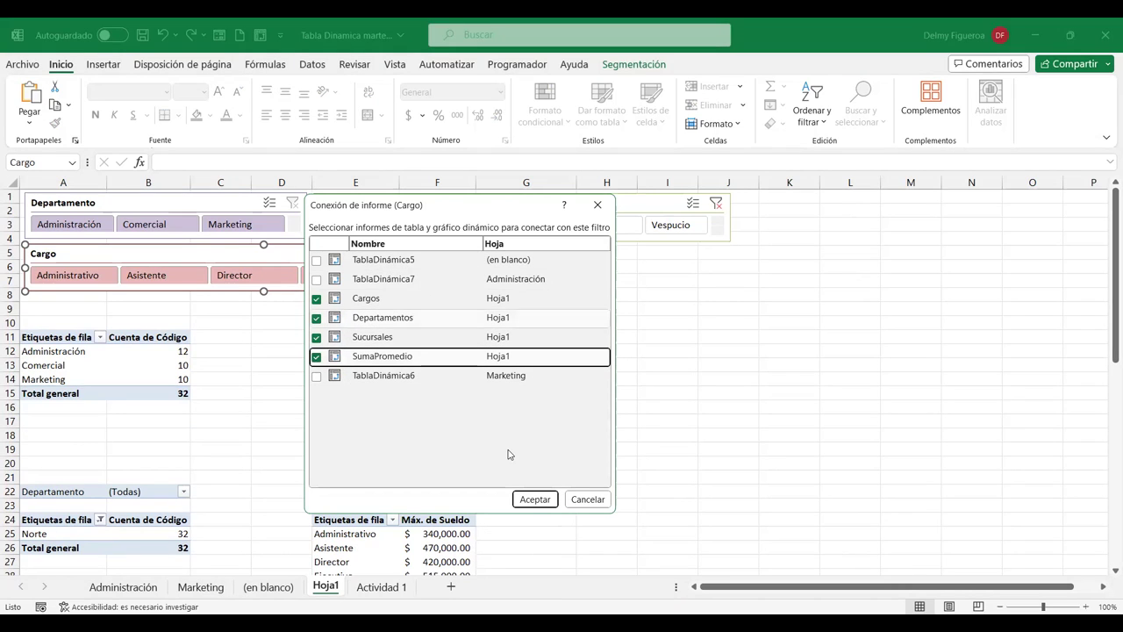
{"action": "left_click", "coordinate": [536, 502]}
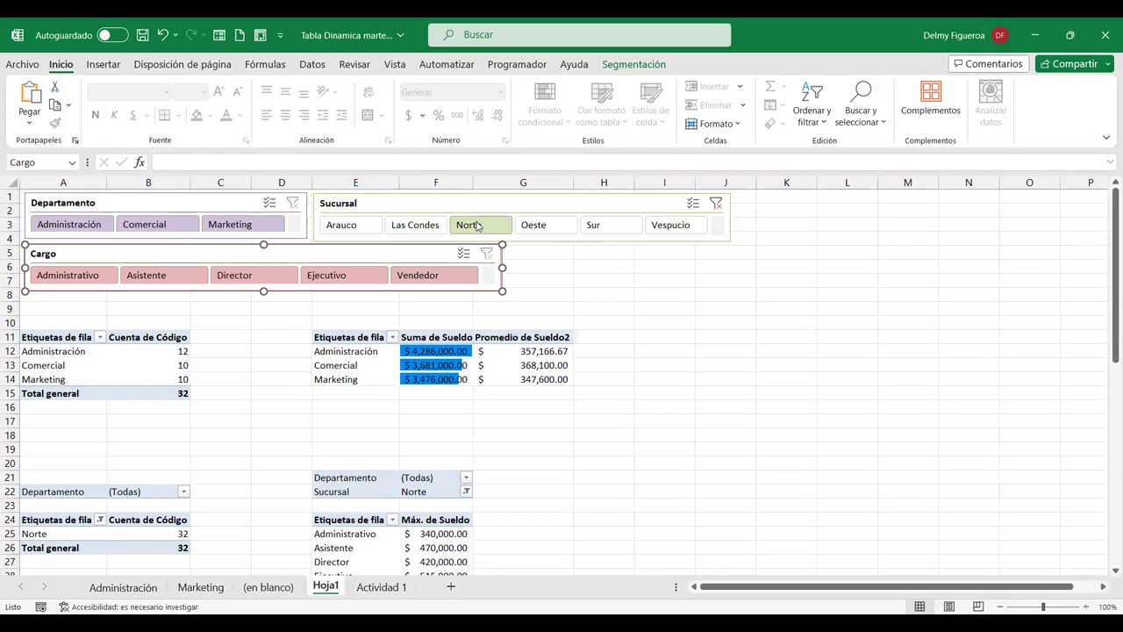
{"action": "left_click", "coordinate": [432, 276]}
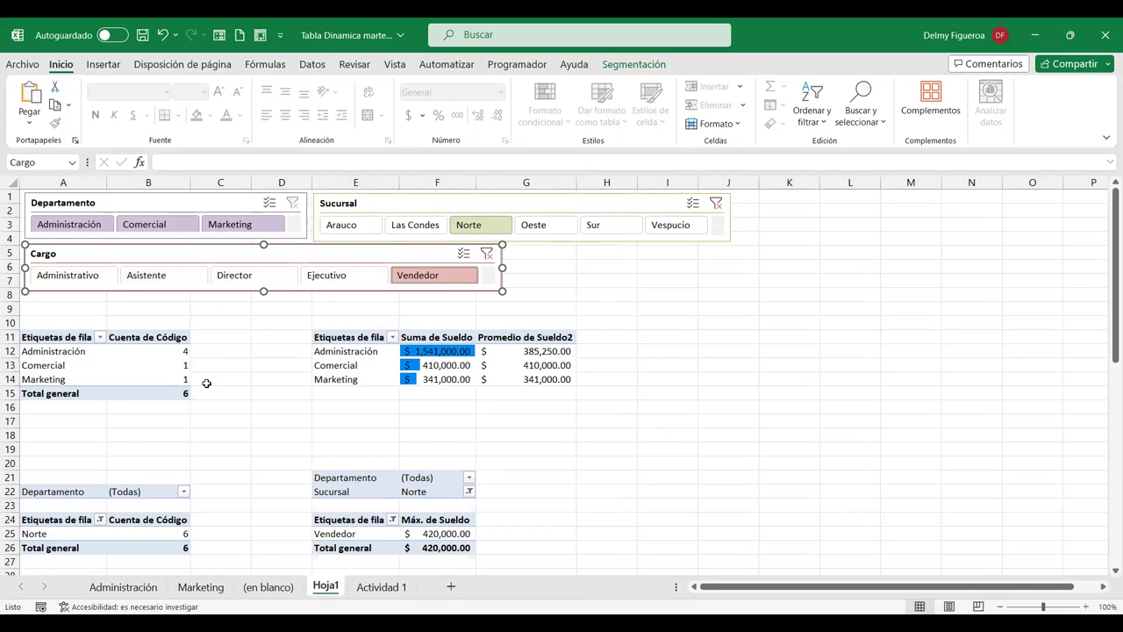
{"action": "mouse_move", "coordinate": [136, 354]}
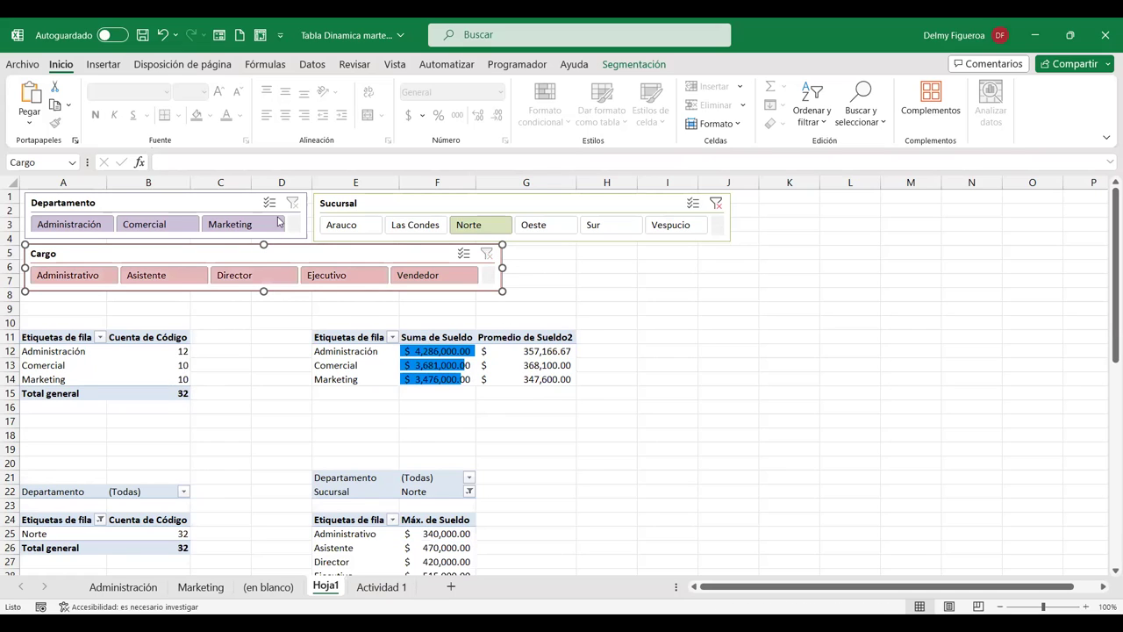
- Clear the branch filter, then test filtering to Comercial, Oeste and Director
{"action": "left_click", "coordinate": [716, 203]}
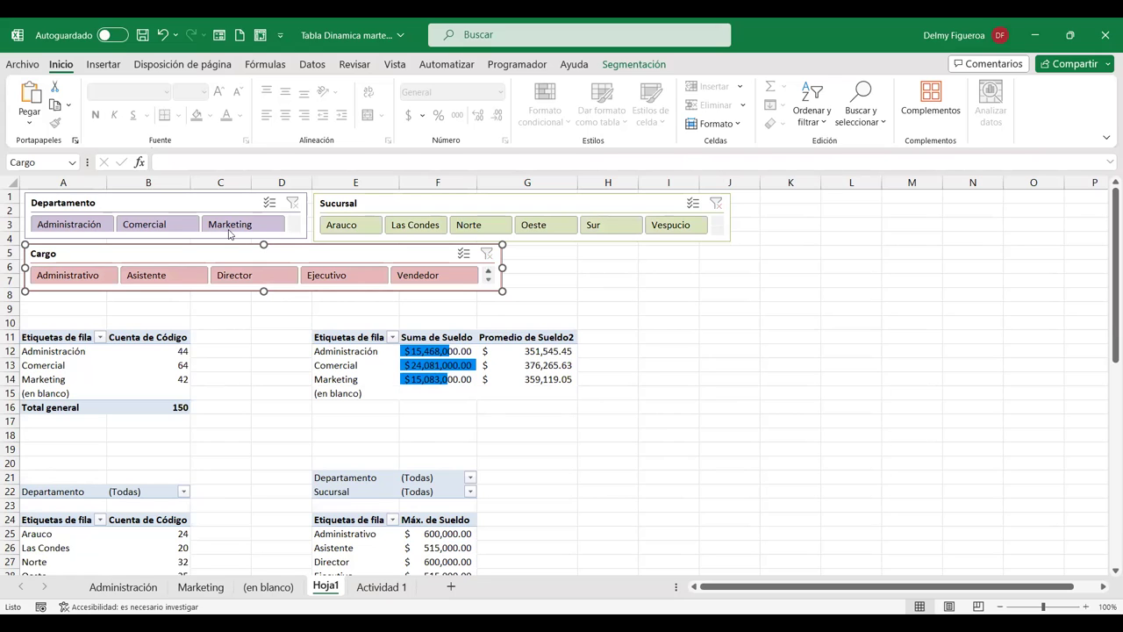
{"action": "left_click", "coordinate": [840, 353]}
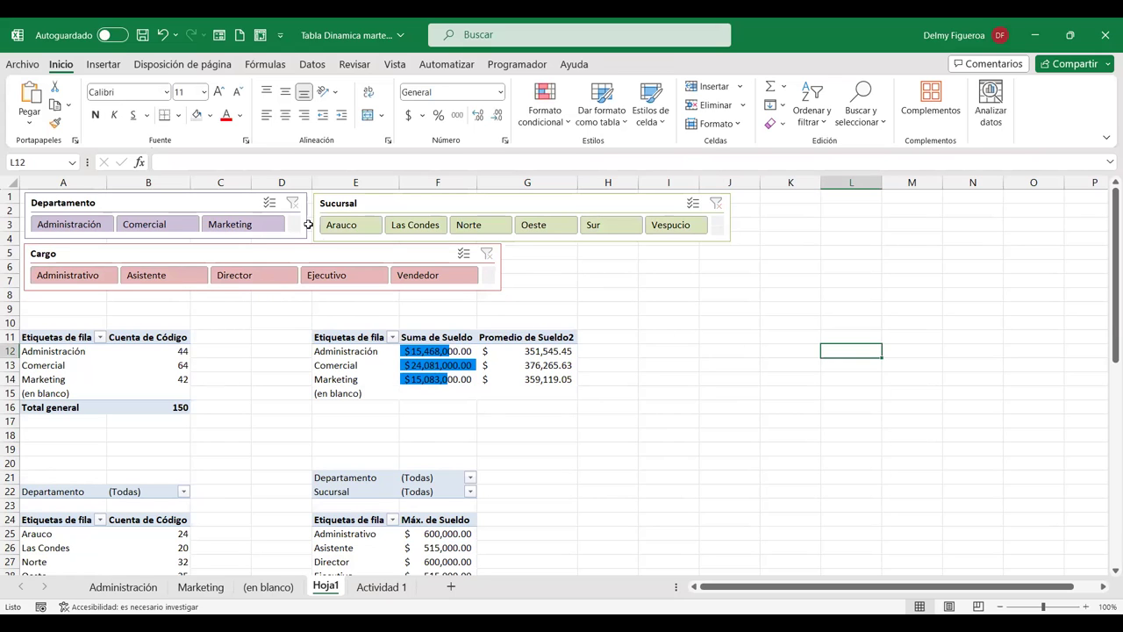
{"action": "left_click", "coordinate": [137, 225]}
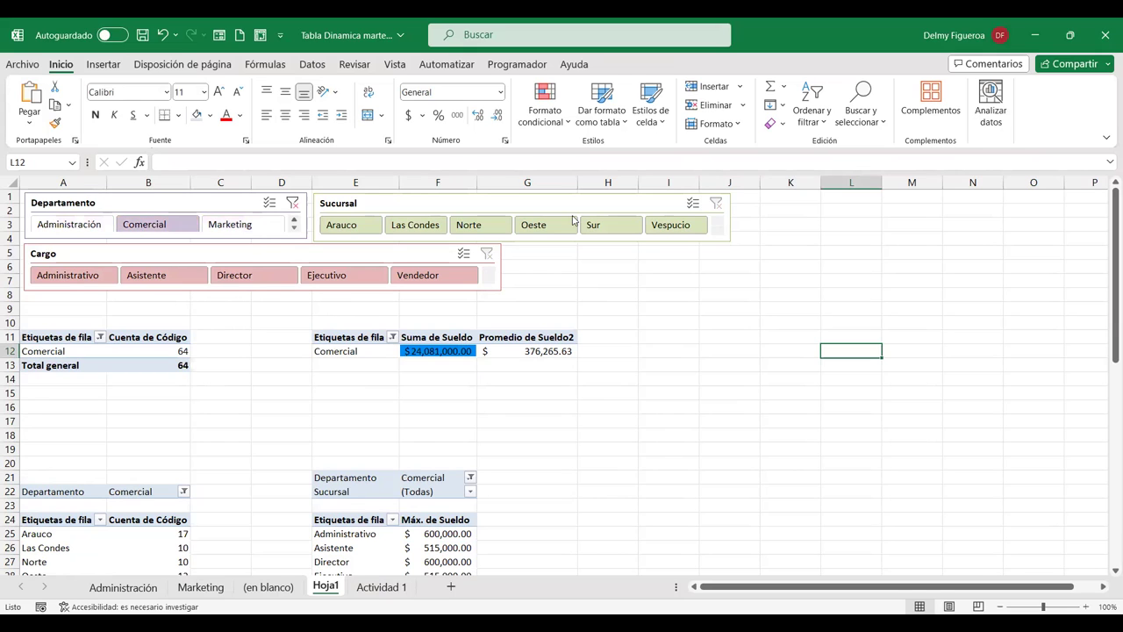
{"action": "left_click", "coordinate": [543, 226]}
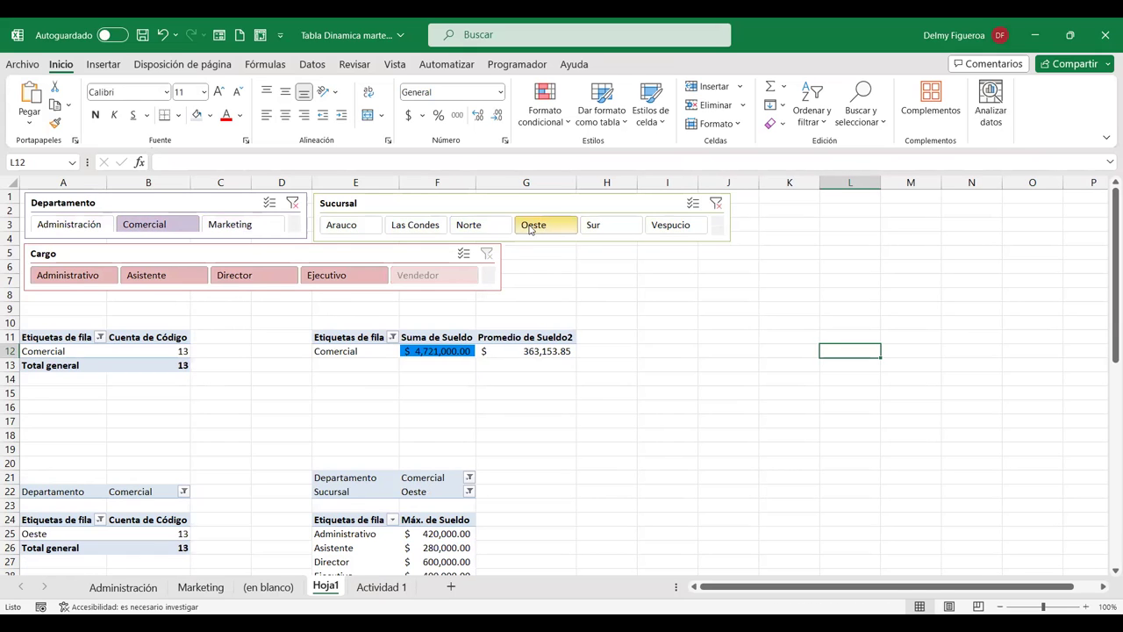
{"action": "left_click", "coordinate": [251, 276]}
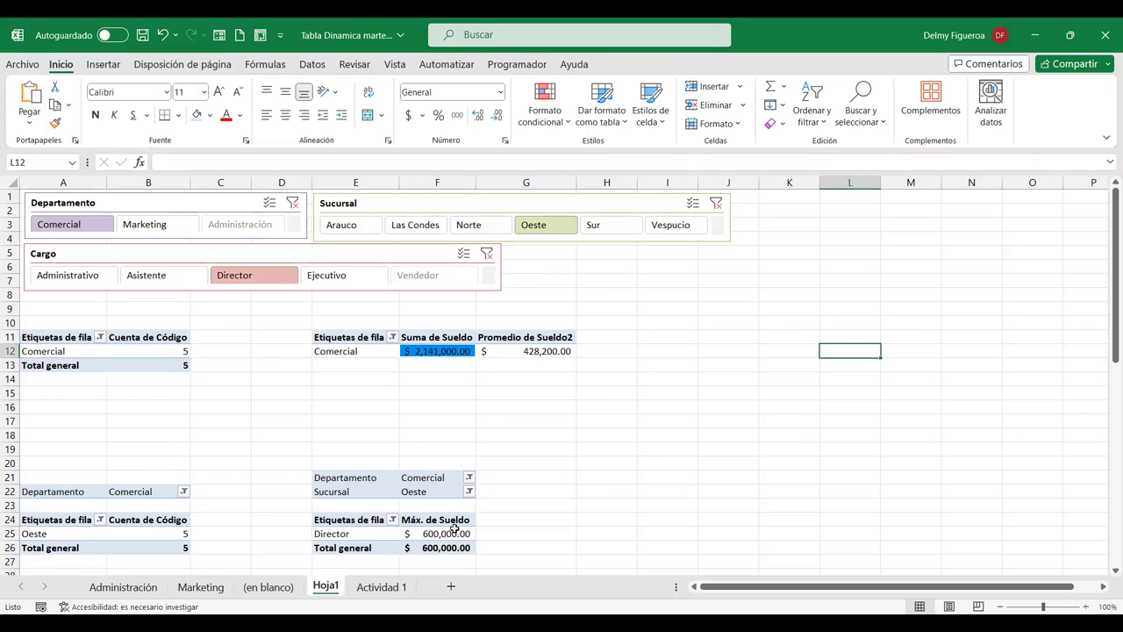
- Clear the position, department and branch slicer filters
{"action": "mouse_move", "coordinate": [455, 526]}
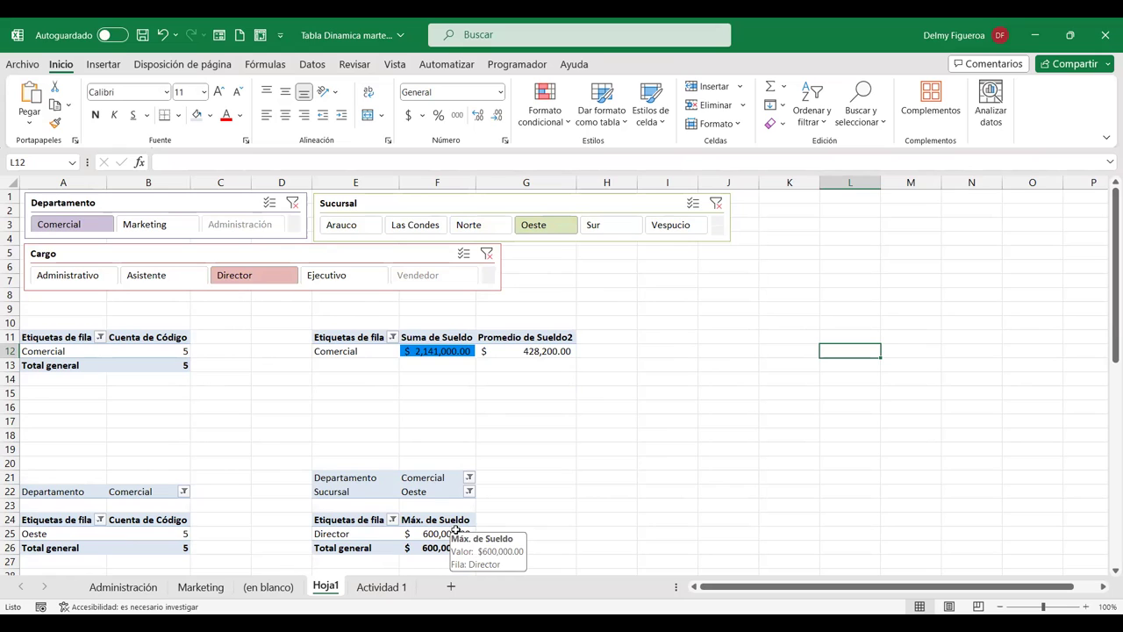
{"action": "left_click", "coordinate": [487, 254]}
{"action": "left_click", "coordinate": [296, 204]}
{"action": "left_click", "coordinate": [718, 206]}
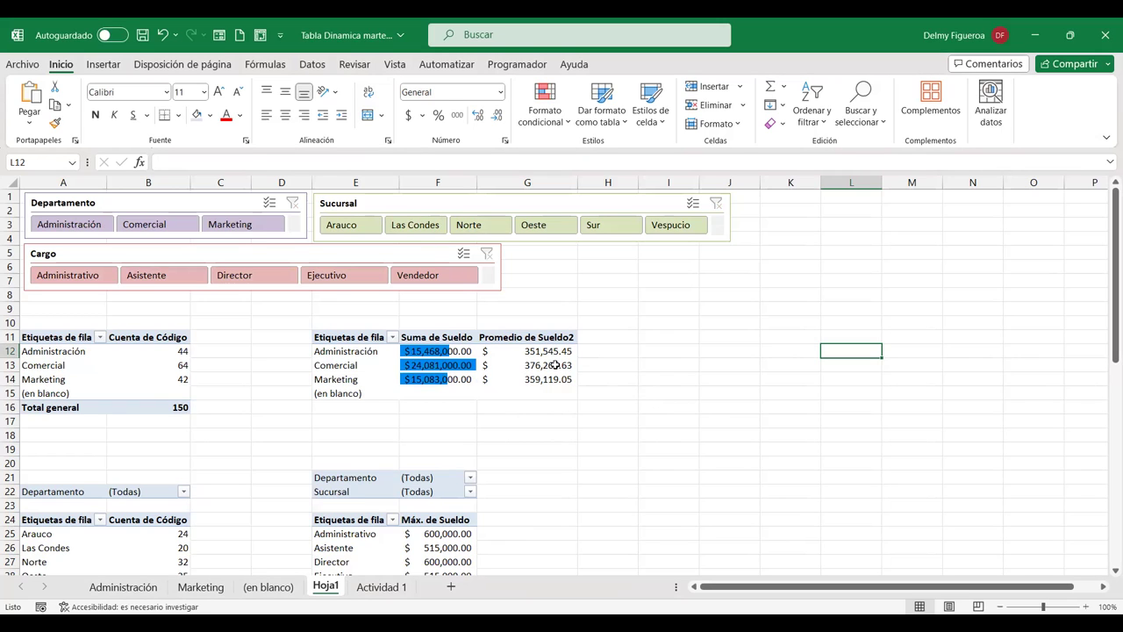
- Select the Suma de Sueldo pivot table to show its fields and Analizar tabla dinámica commands
{"action": "mouse_move", "coordinate": [556, 365]}
{"action": "left_click", "coordinate": [357, 365]}
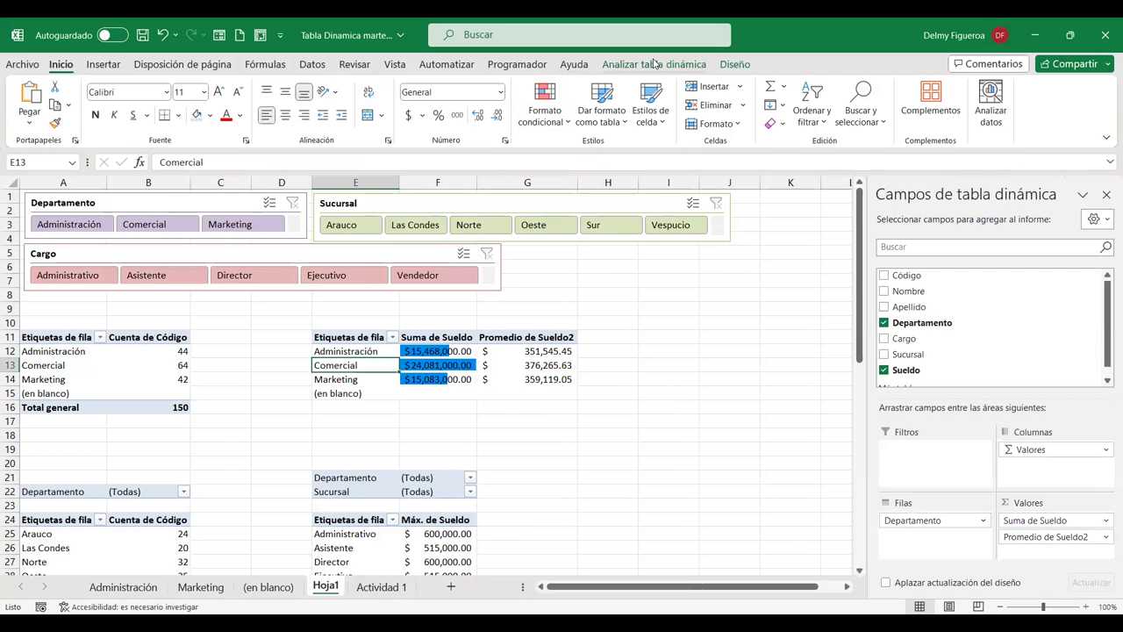
{"action": "left_click", "coordinate": [654, 64]}
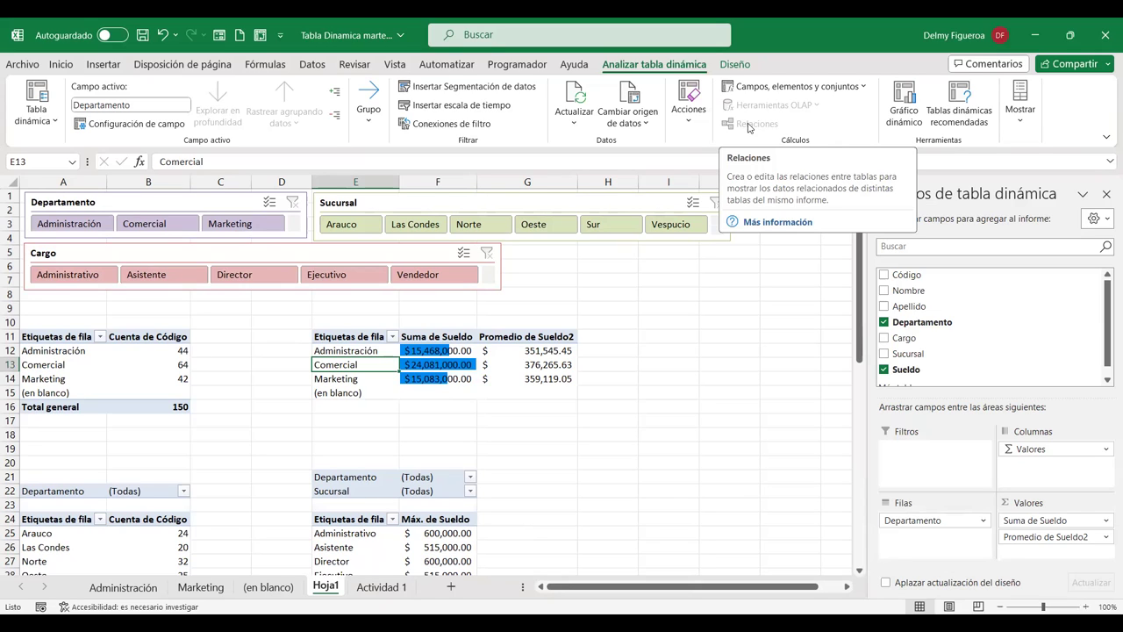
{"action": "left_click", "coordinate": [381, 587]}
{"action": "left_click", "coordinate": [382, 318]}
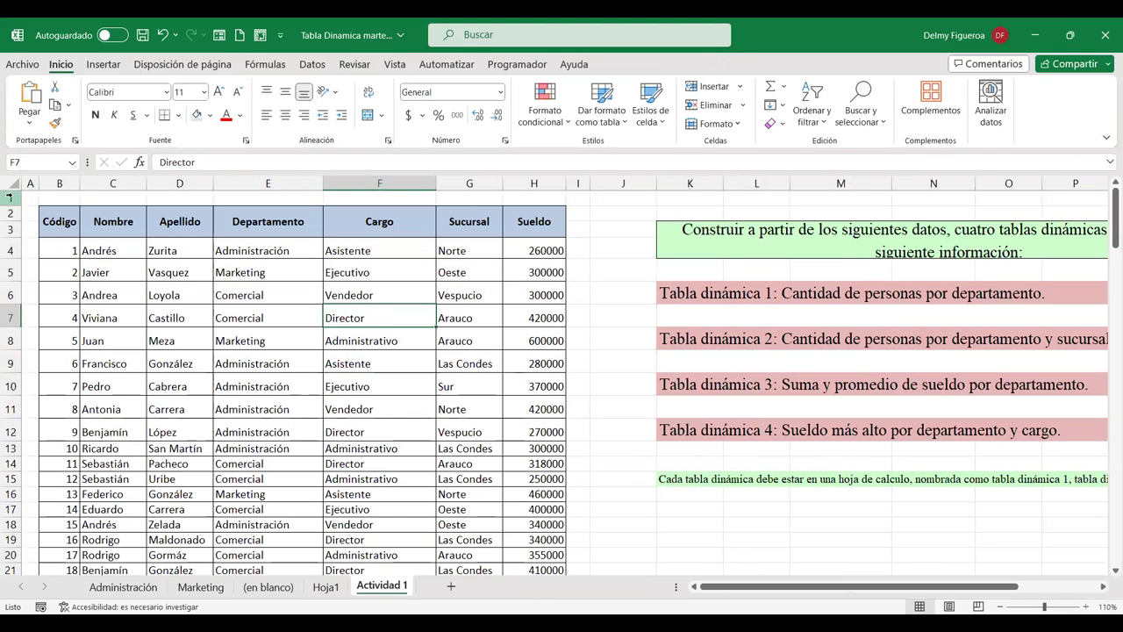
{"action": "left_click", "coordinate": [10, 198]}
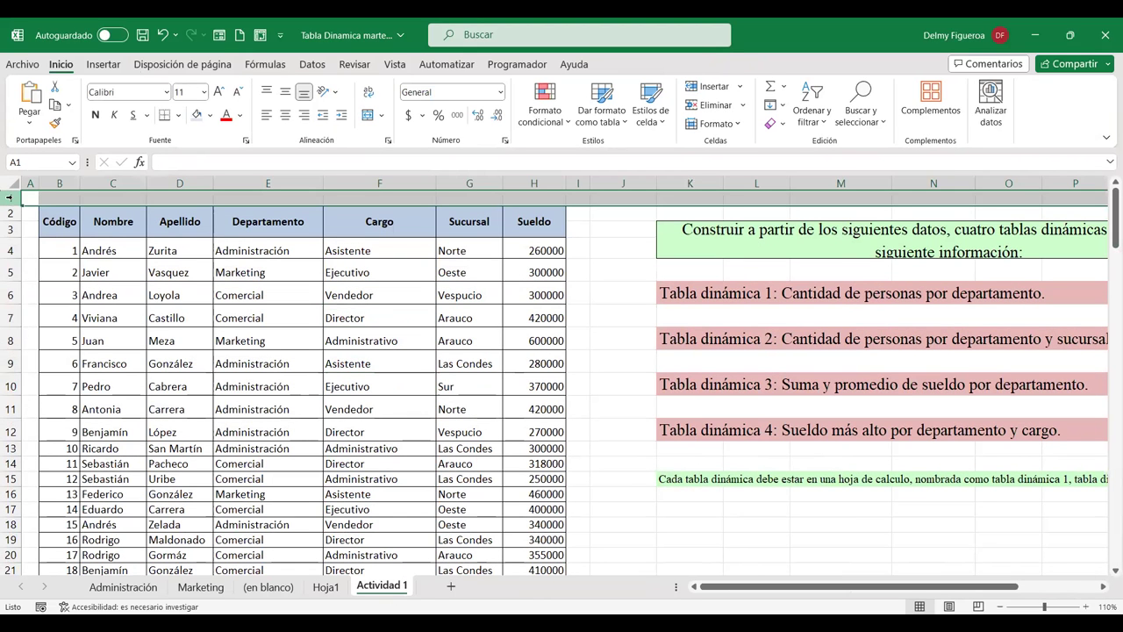
{"action": "right_click", "coordinate": [11, 198]}
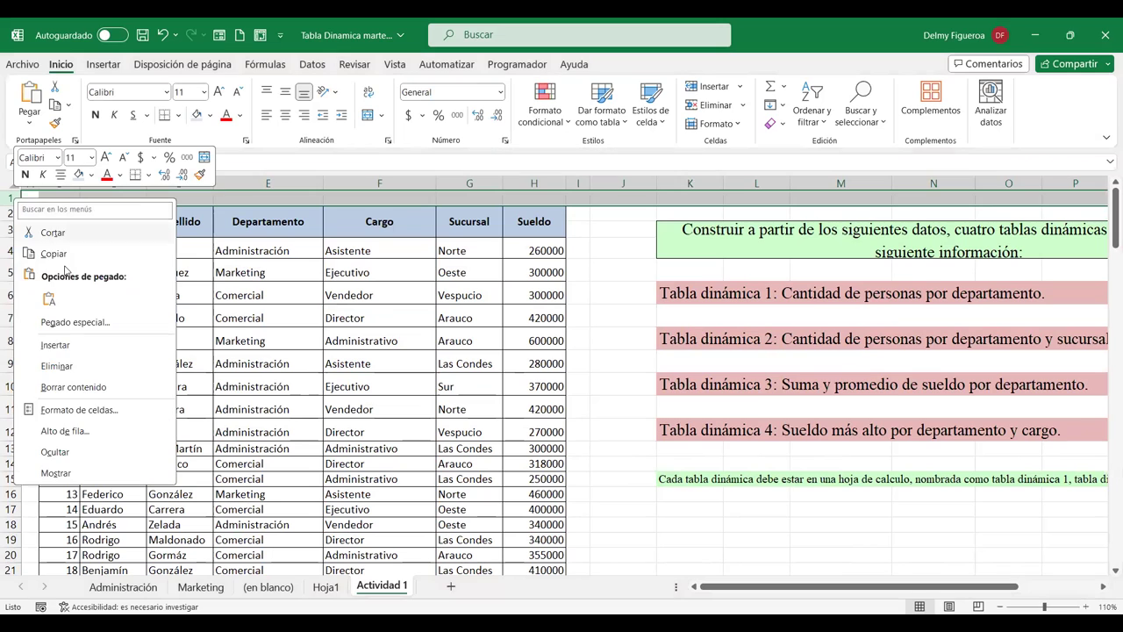
{"action": "left_click", "coordinate": [70, 344]}
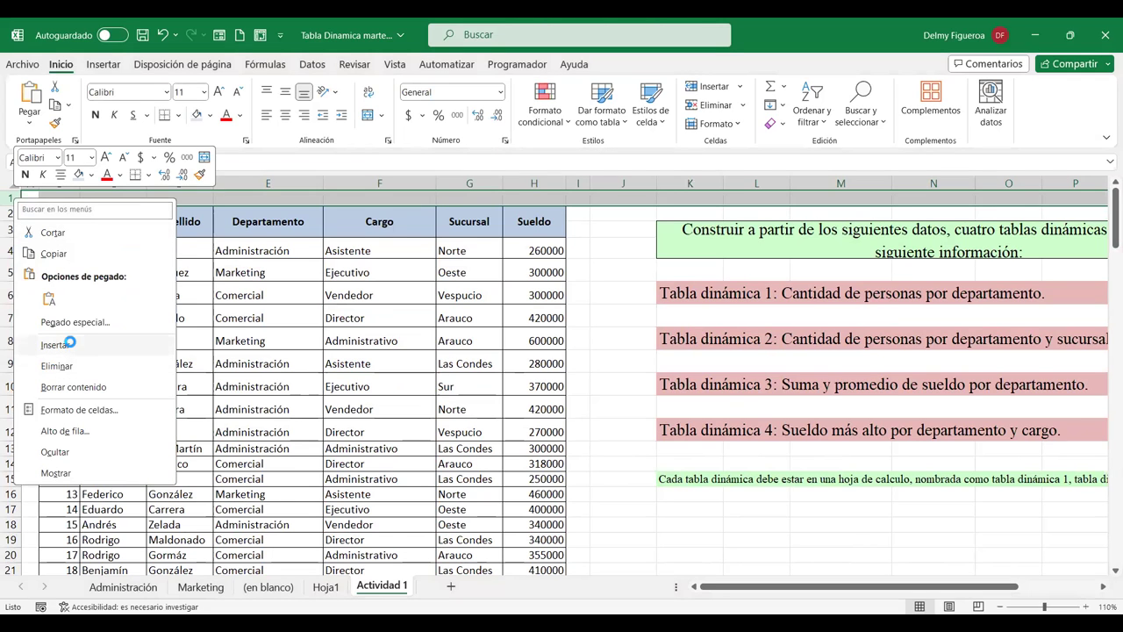
{"action": "key", "text": "F4"}
{"action": "key", "text": "F4"}
{"action": "key", "text": "F4"}
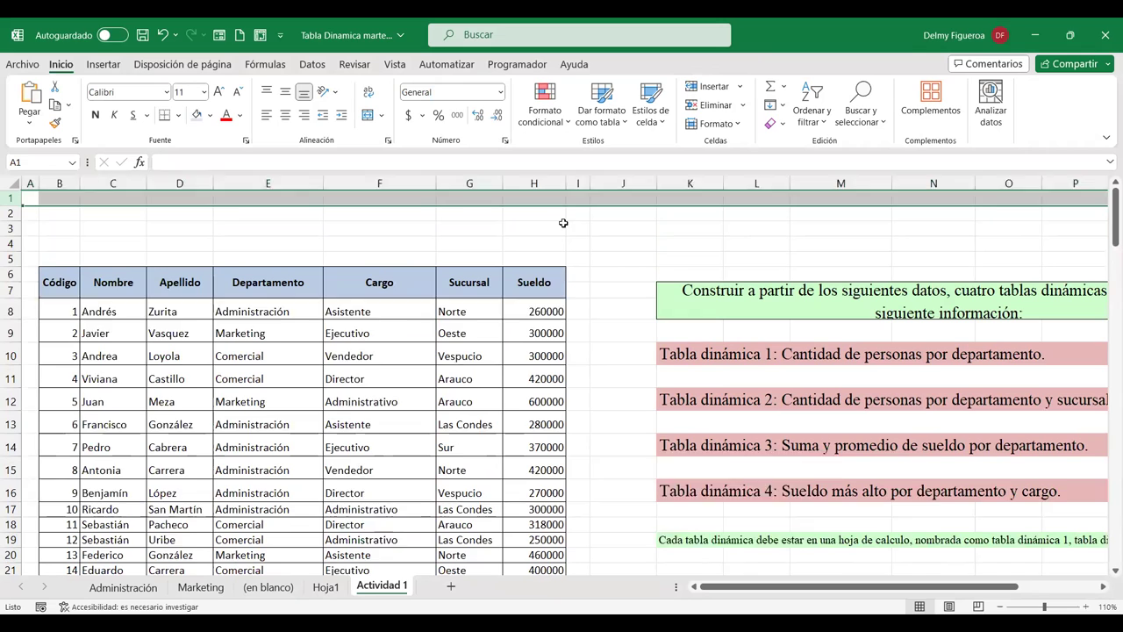
{"action": "key", "text": "F4"}
{"action": "left_click_drag", "start_coordinate": [54, 299], "coordinate": [523, 300]}
{"action": "key", "text": "ctrl+c"}
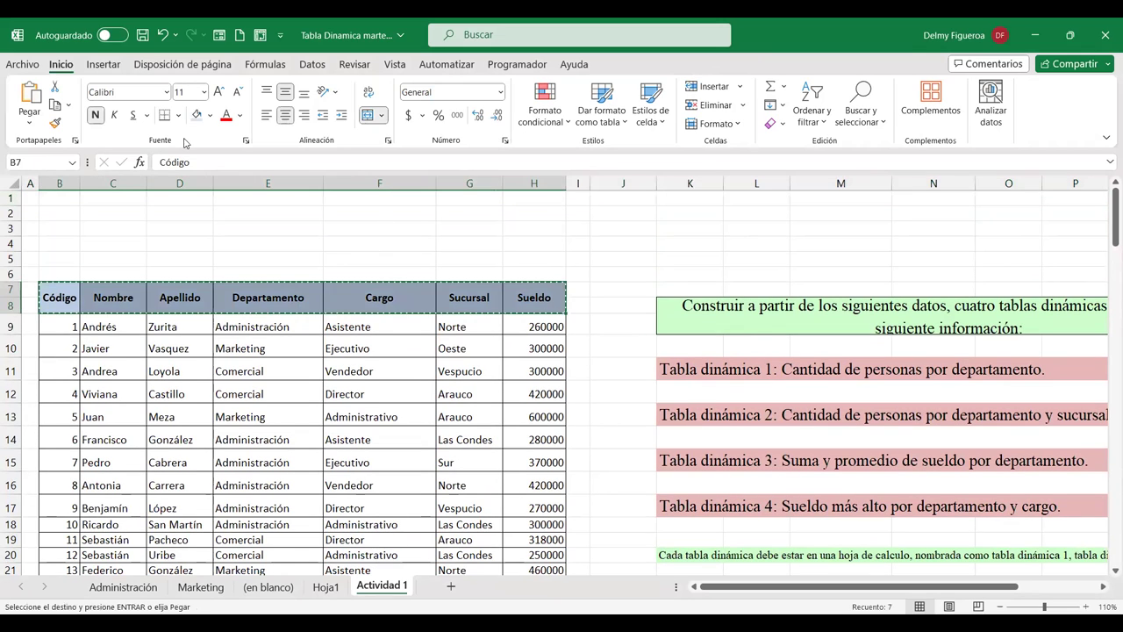
{"action": "left_click", "coordinate": [46, 200]}
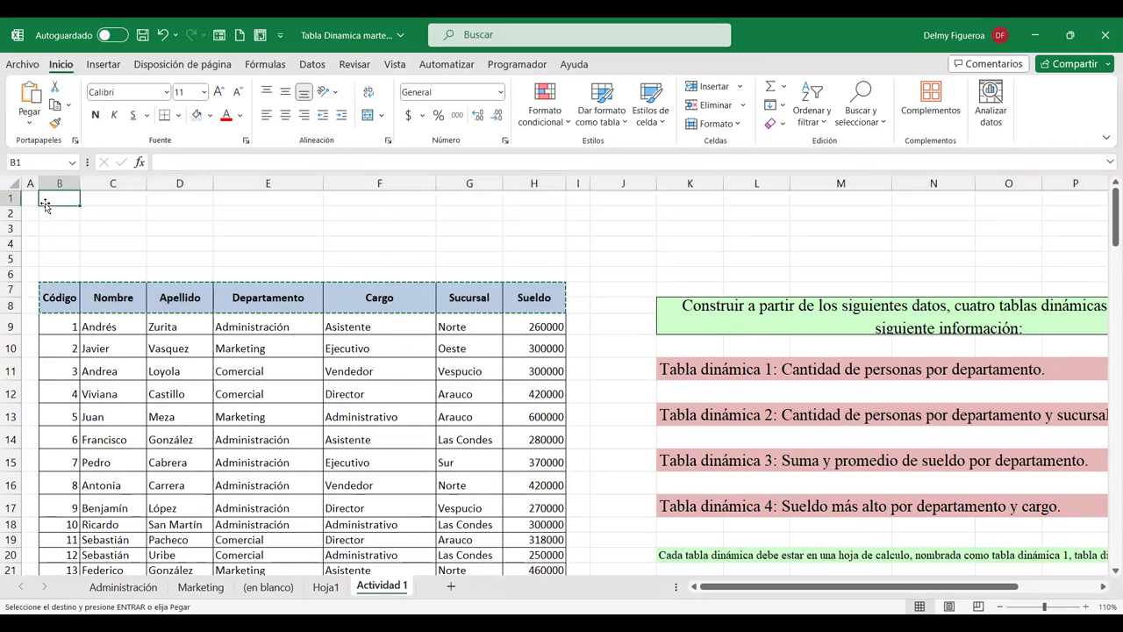
{"action": "left_click", "coordinate": [28, 123]}
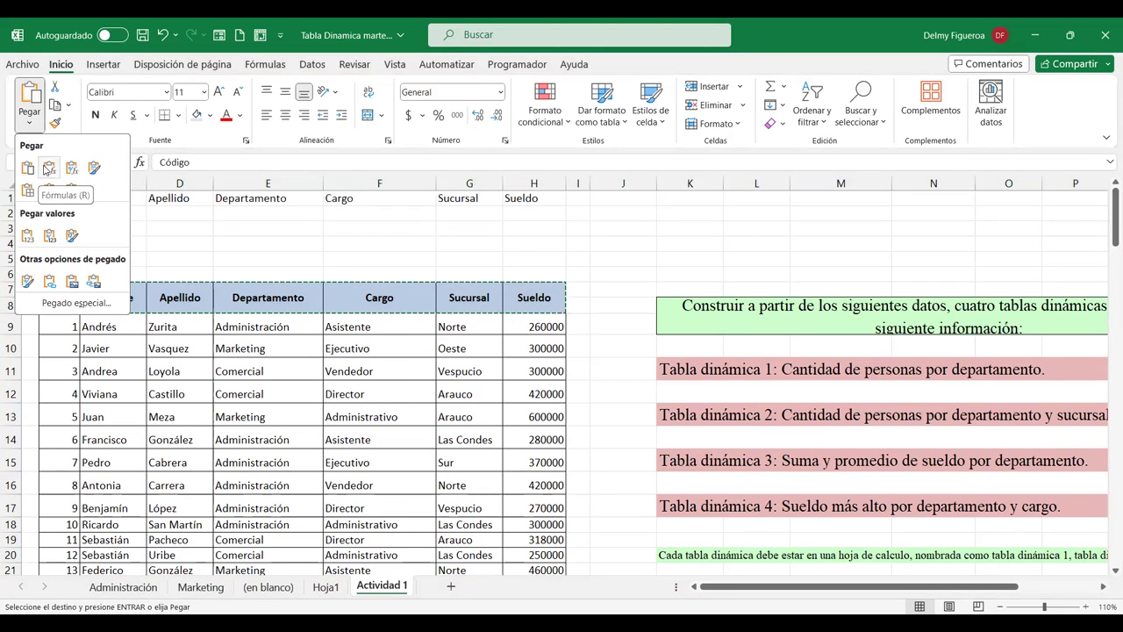
{"action": "left_click", "coordinate": [46, 169]}
{"action": "left_click", "coordinate": [58, 295]}
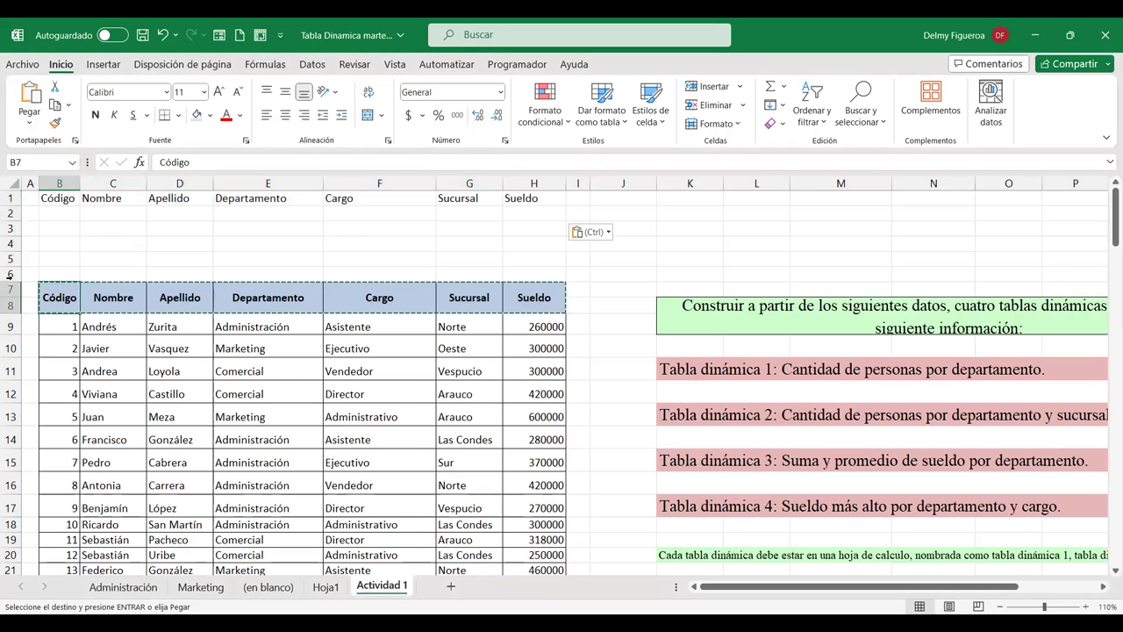
{"action": "left_click", "coordinate": [10, 288]}
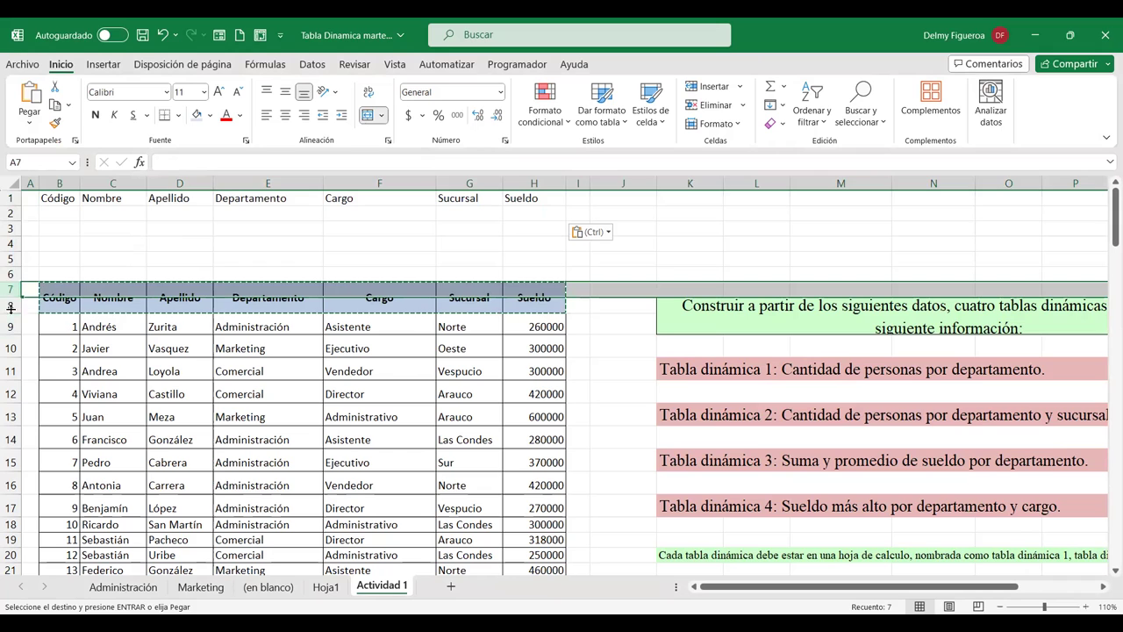
{"action": "left_click", "coordinate": [10, 305]}
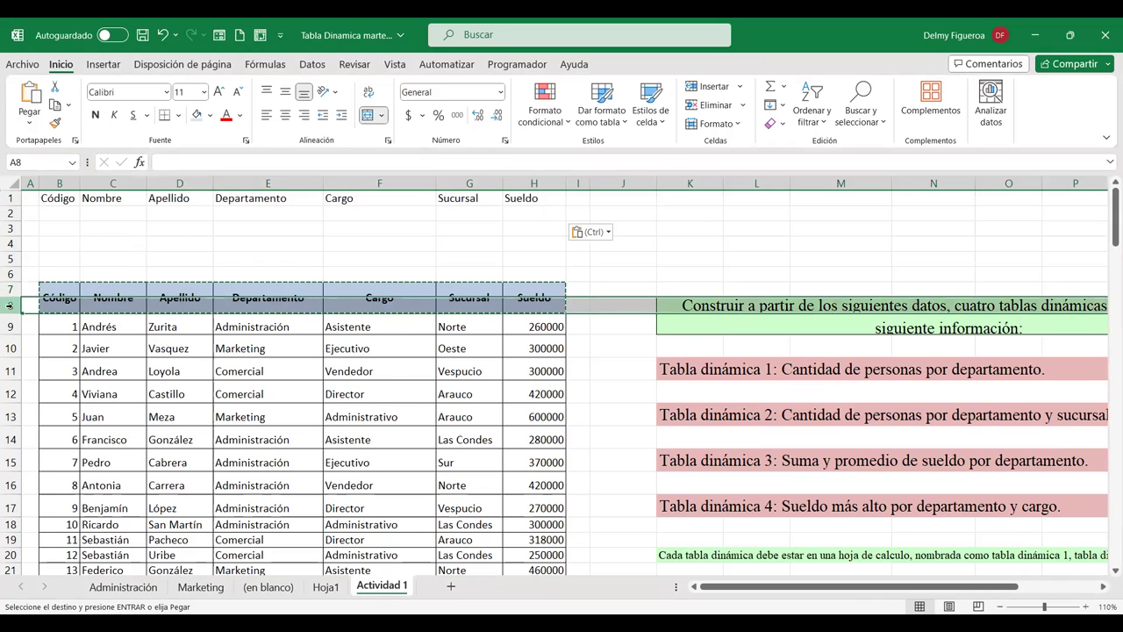
{"action": "right_click", "coordinate": [9, 305]}
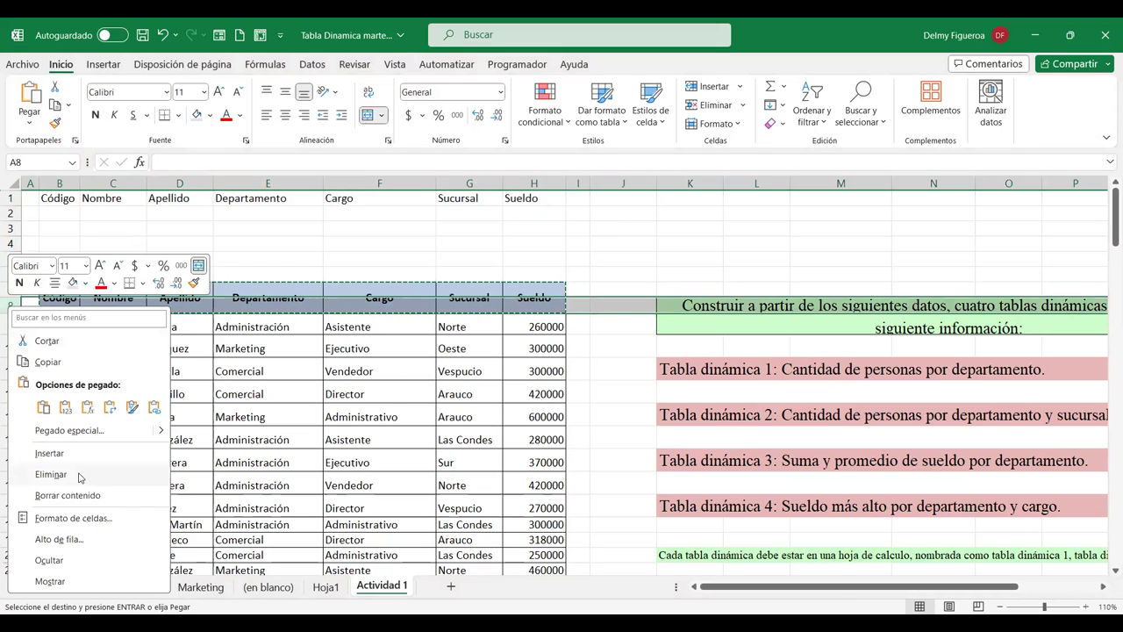
{"action": "left_click", "coordinate": [79, 474]}
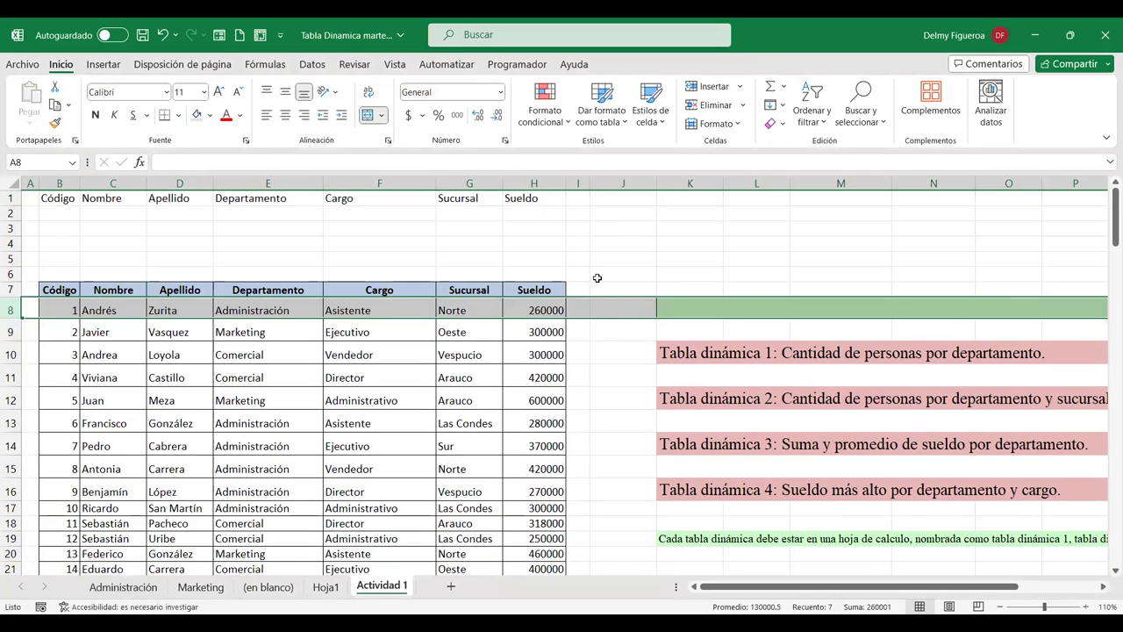
{"action": "left_click", "coordinate": [596, 276]}
{"action": "left_click", "coordinate": [11, 197]}
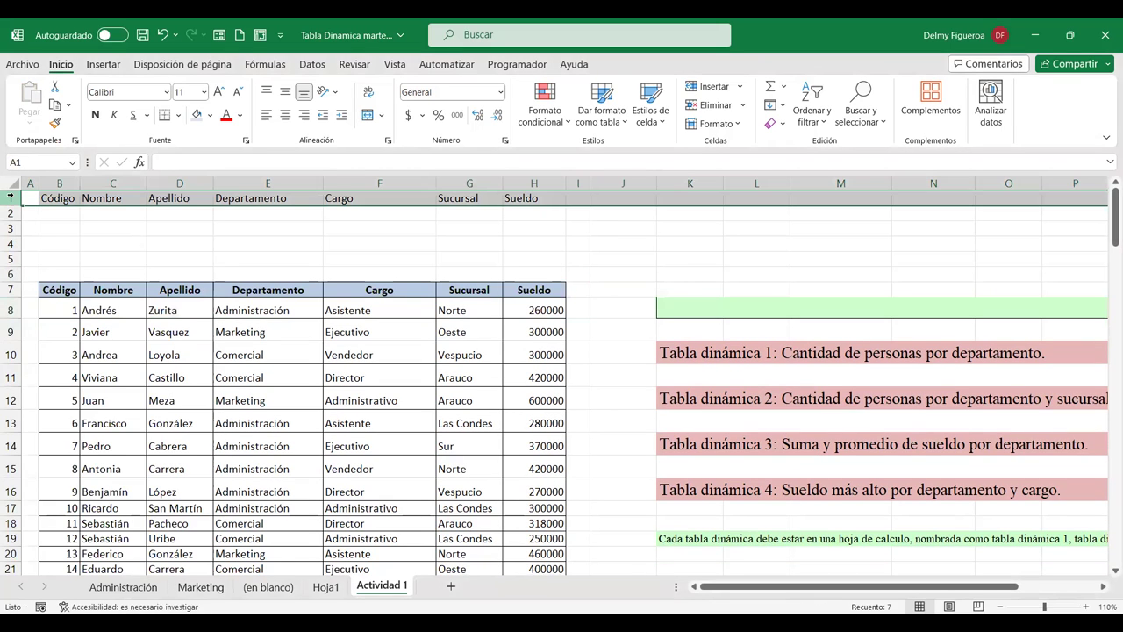
{"action": "key", "text": "Delete"}
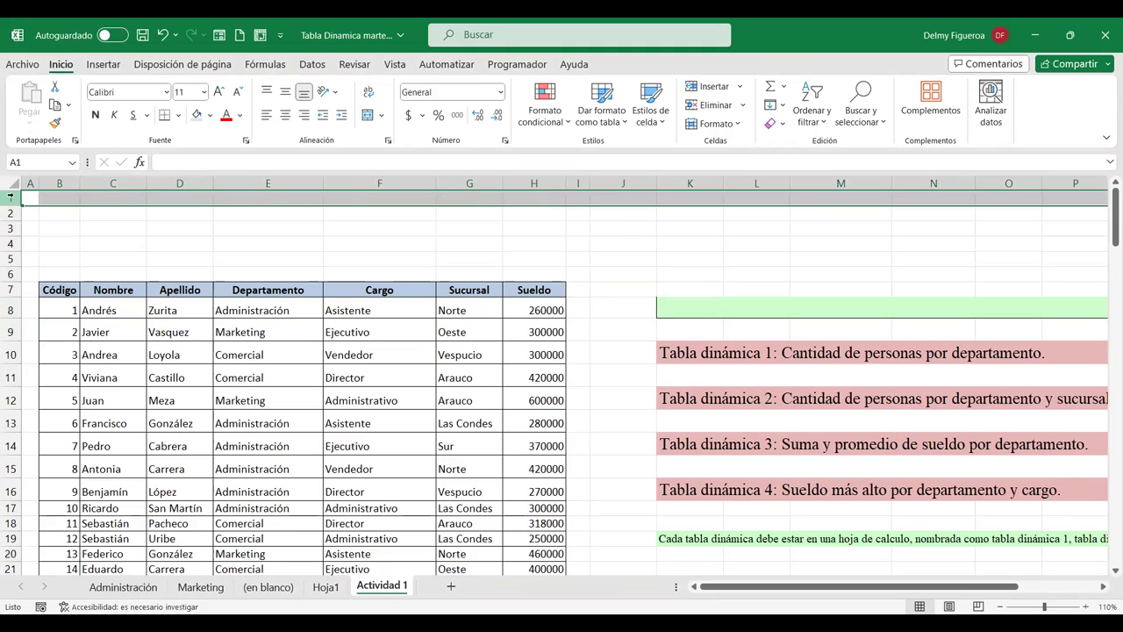
{"action": "left_click", "coordinate": [286, 225]}
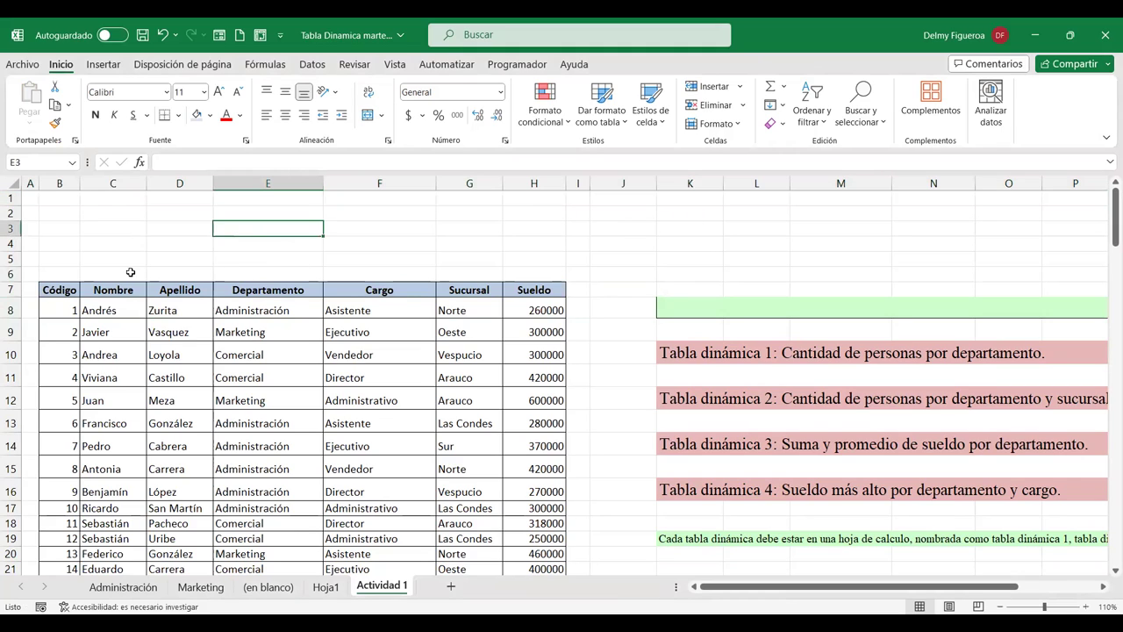
{"action": "left_click", "coordinate": [365, 331]}
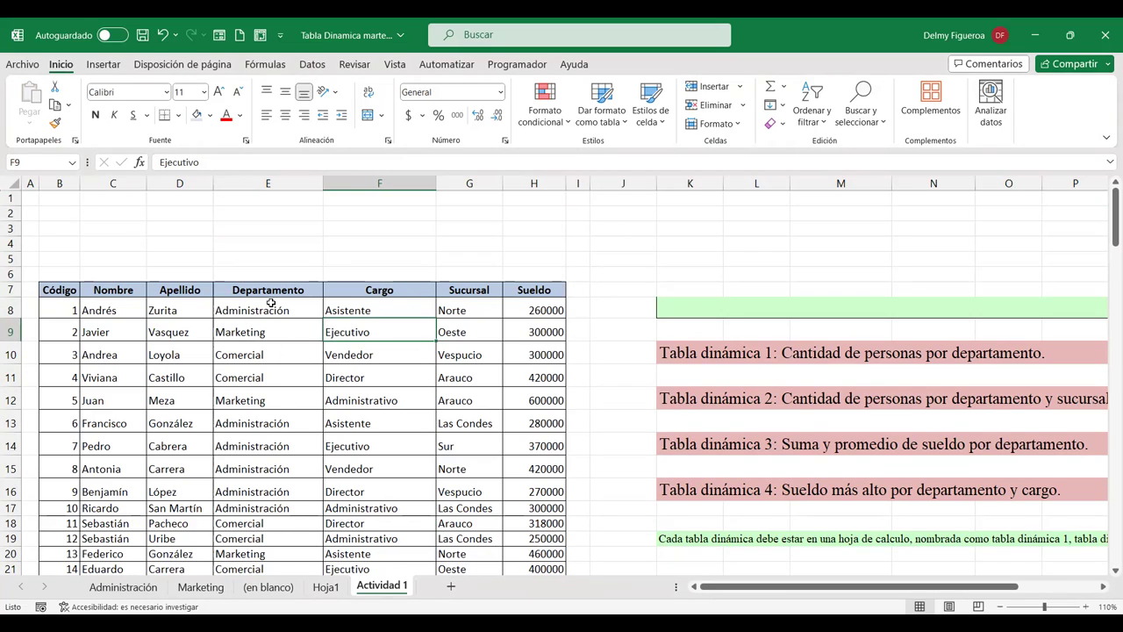
{"action": "left_click_drag", "start_coordinate": [272, 306], "coordinate": [264, 447]}
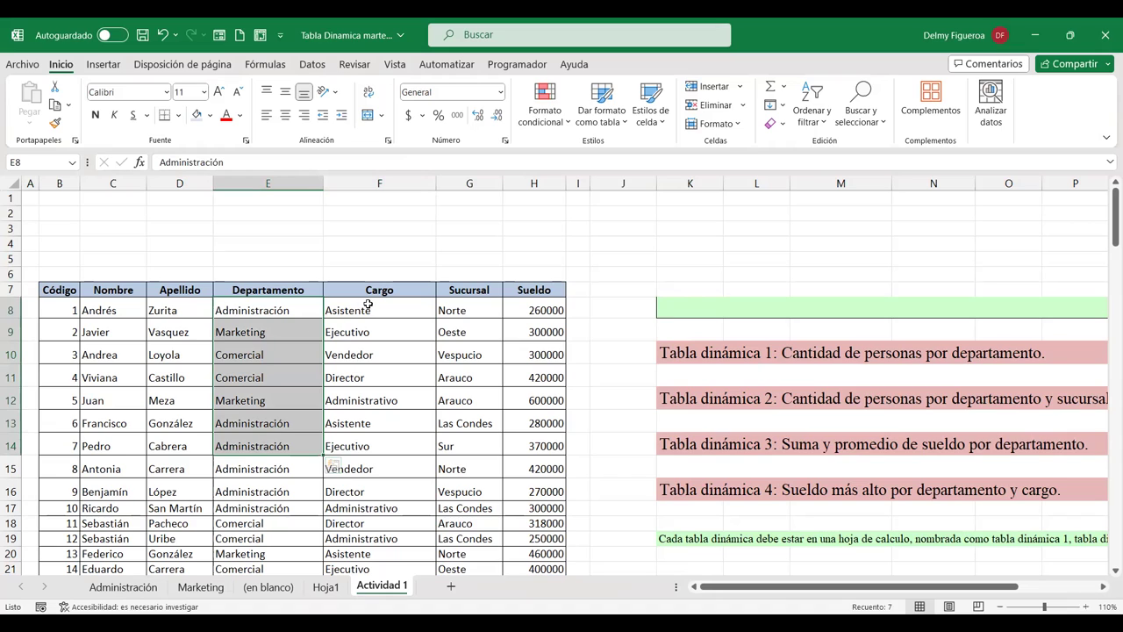
{"action": "left_click_drag", "start_coordinate": [365, 307], "coordinate": [367, 379]}
{"action": "left_click_drag", "start_coordinate": [483, 309], "coordinate": [481, 381]}
{"action": "left_click", "coordinate": [468, 356]}
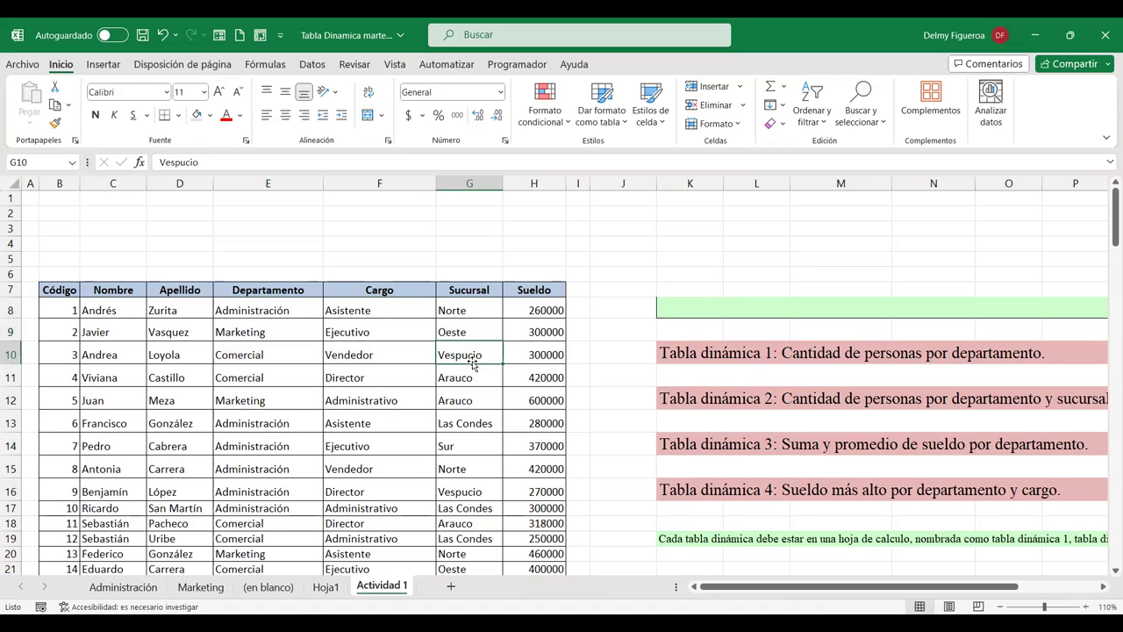
{"action": "left_click", "coordinate": [282, 308]}
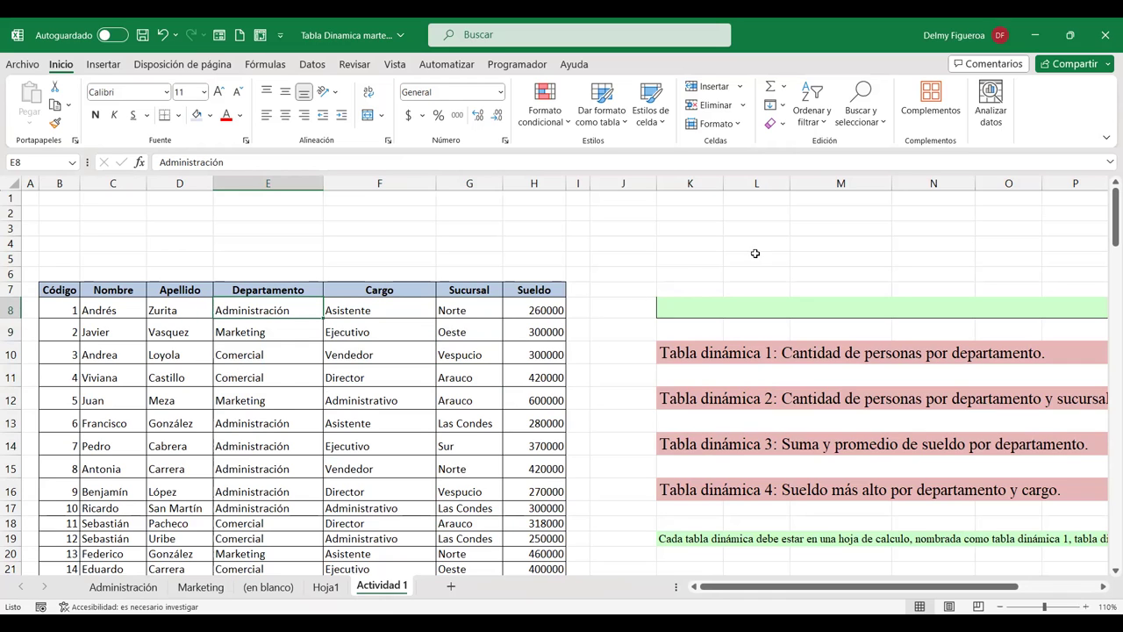
{"action": "scroll", "coordinate": [747, 361], "scroll_direction": "down", "scroll_amount": 1}
{"action": "scroll", "coordinate": [747, 362], "scroll_direction": "down", "scroll_amount": 2}
{"action": "scroll", "coordinate": [747, 362], "scroll_direction": "up", "scroll_amount": 1}
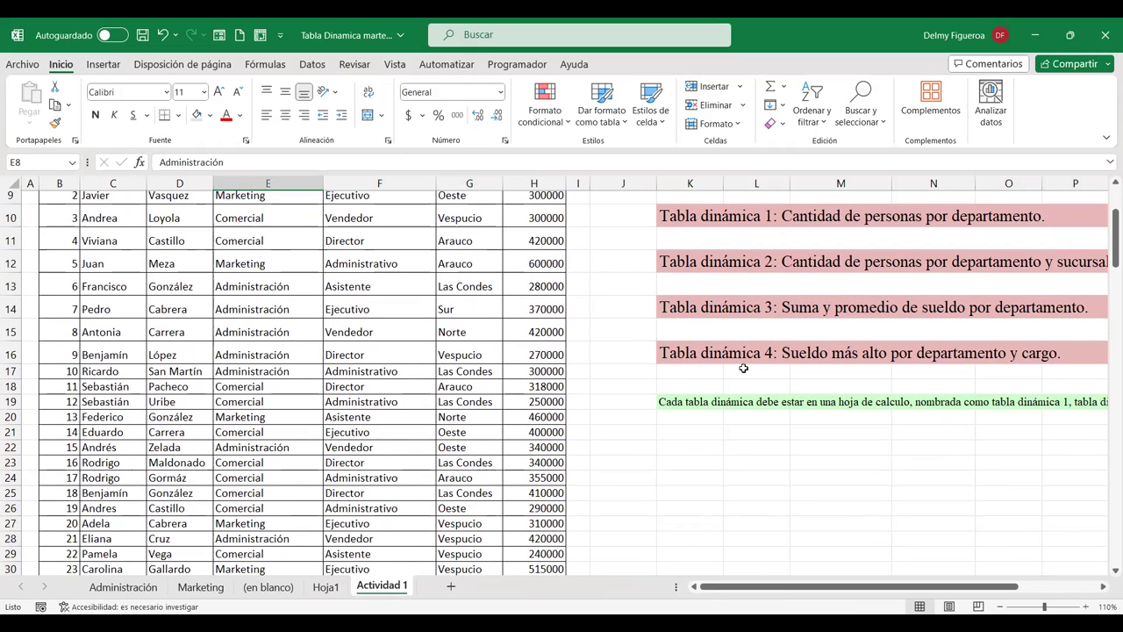
{"action": "scroll", "coordinate": [687, 486], "scroll_direction": "up", "scroll_amount": 1}
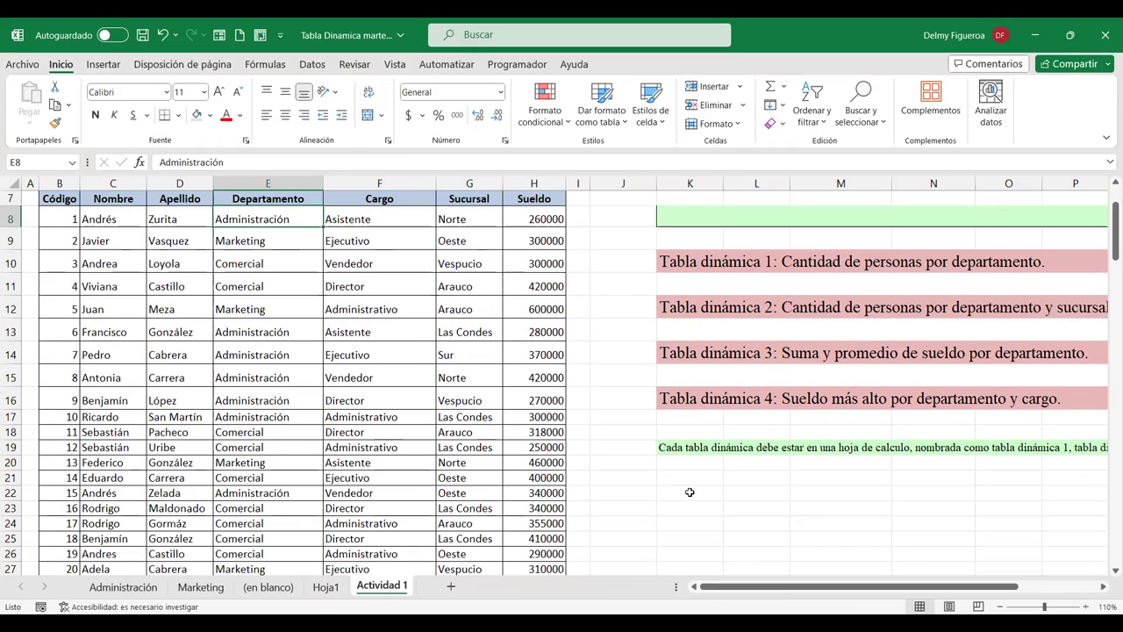
- Enter =UNICOS(F8:F157) in K22 to list the unique Cargo titles
{"action": "left_click", "coordinate": [688, 488]}
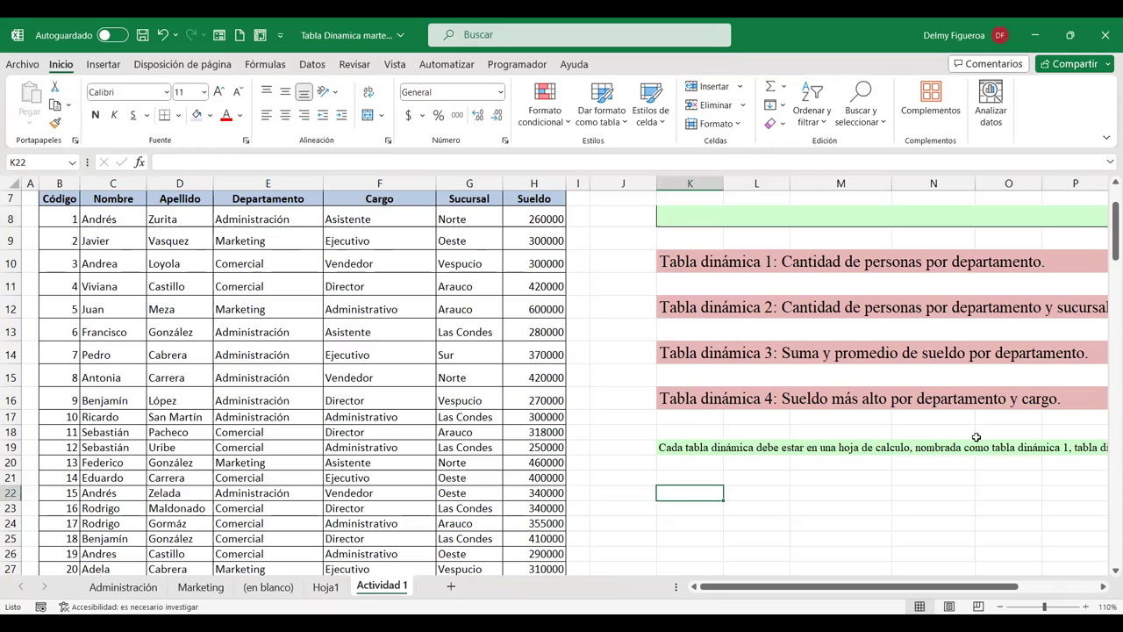
{"action": "type", "text": "+"}
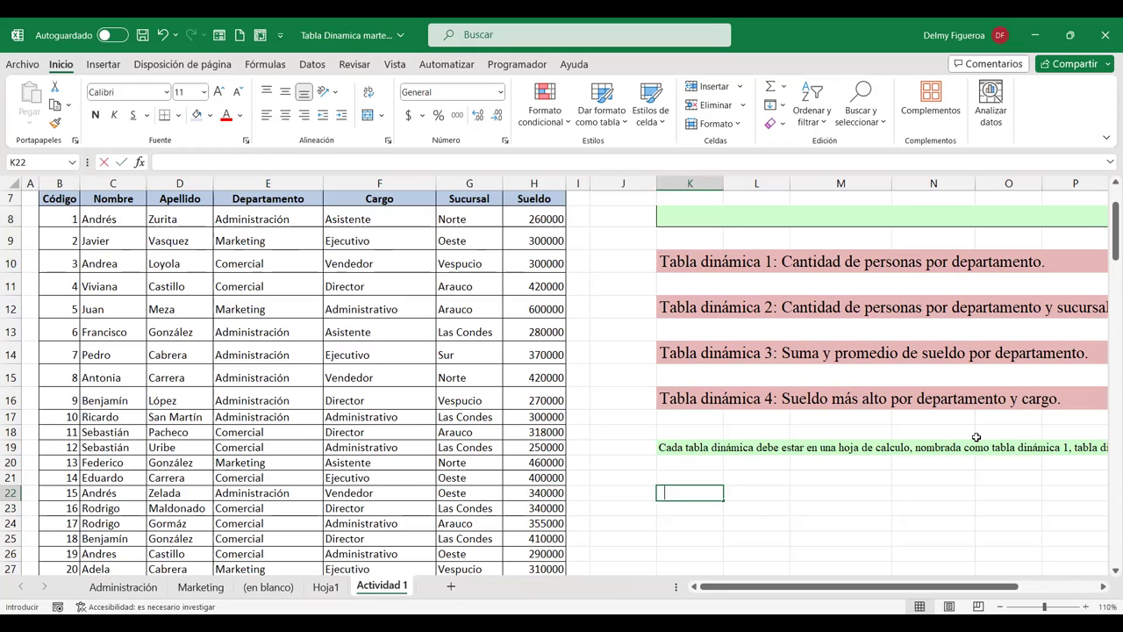
{"action": "type", "text": "unico"}
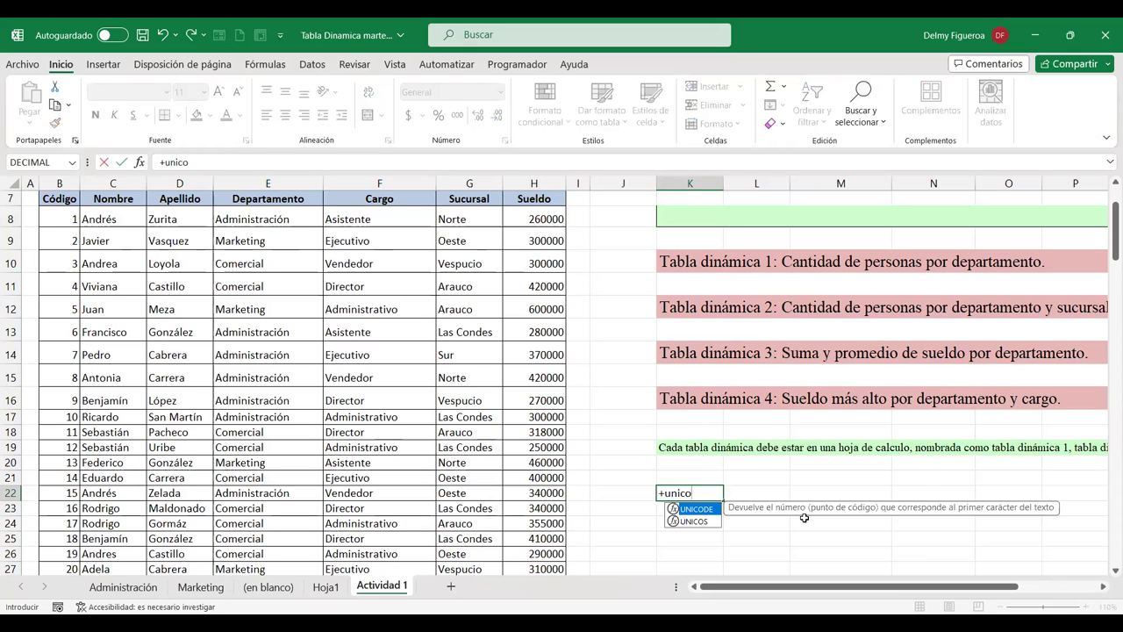
{"action": "double_click", "coordinate": [698, 523]}
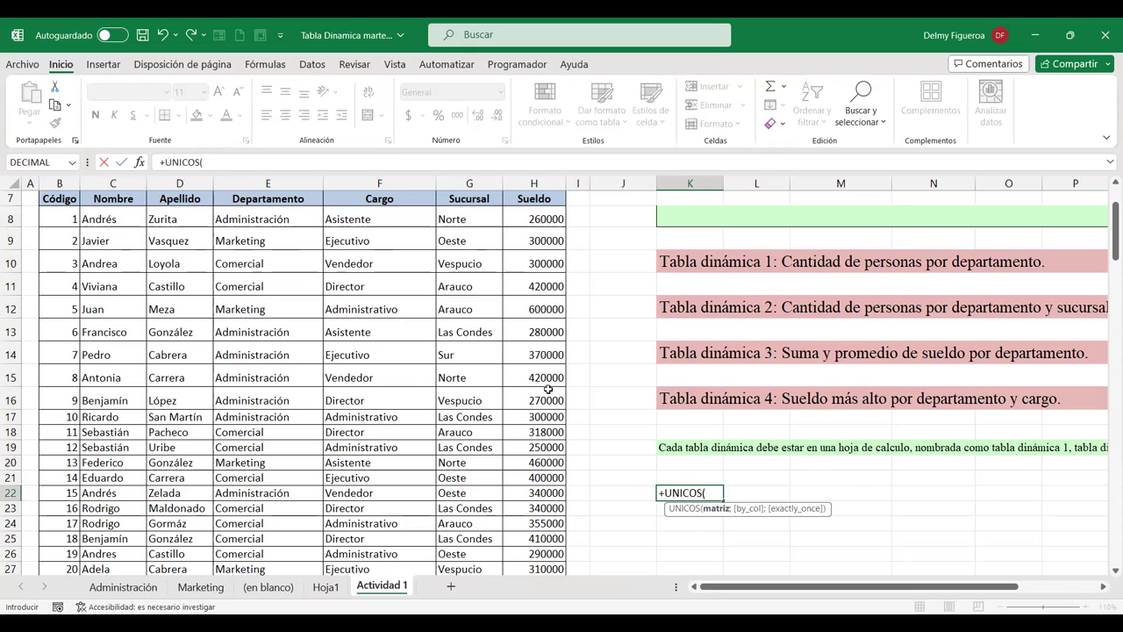
{"action": "left_click", "coordinate": [391, 218]}
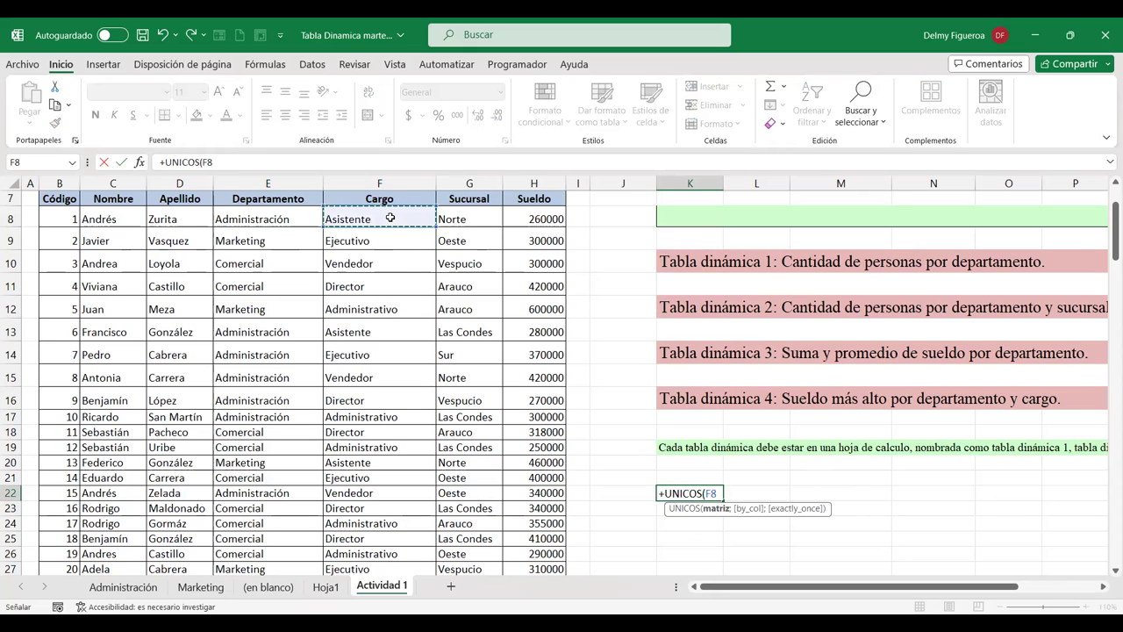
{"action": "key", "text": "ctrl+shift+Down"}
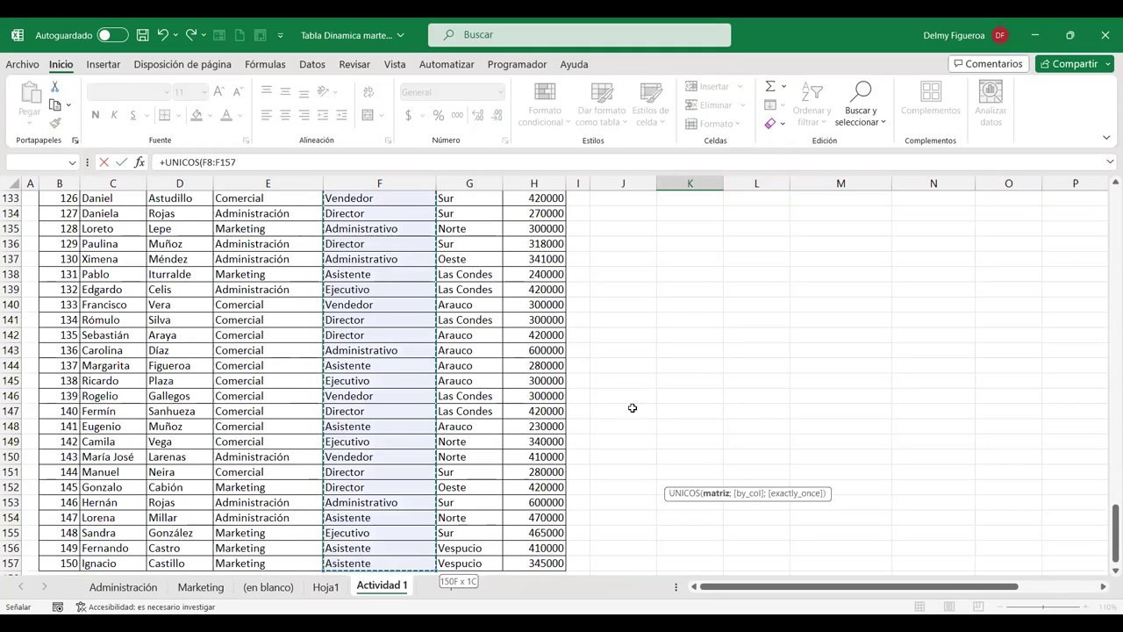
{"action": "key", "text": "Return"}
- Copy the five spilled job titles, Asistente through Administrativo
{"action": "scroll", "coordinate": [725, 298], "scroll_direction": "up", "scroll_amount": 2}
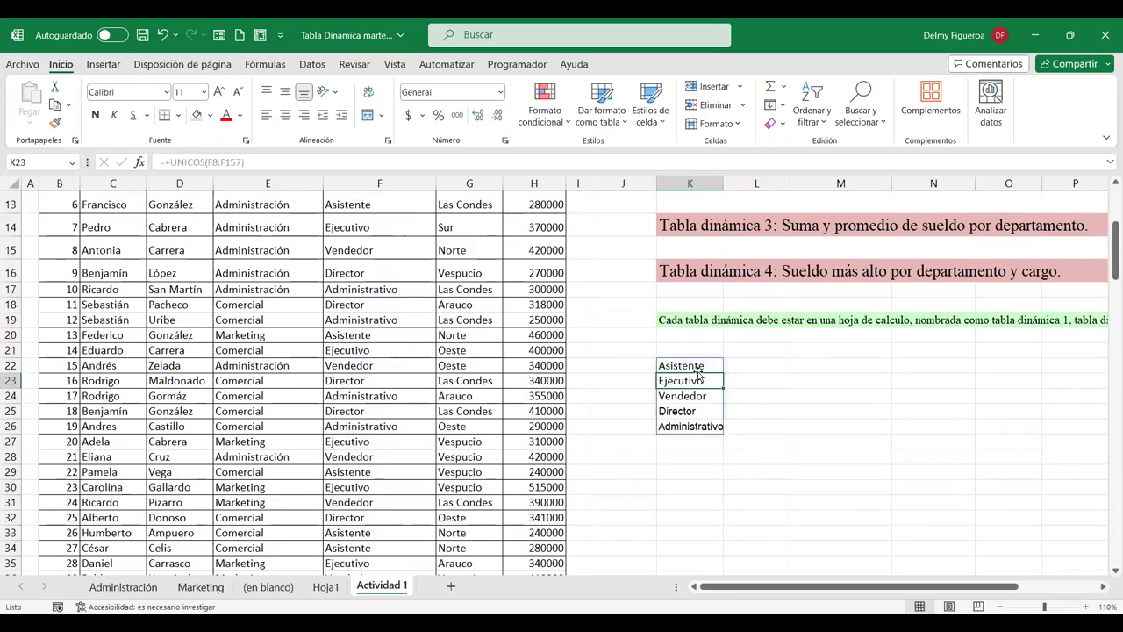
{"action": "scroll", "coordinate": [707, 363], "scroll_direction": "up", "scroll_amount": 2}
{"action": "scroll", "coordinate": [574, 270], "scroll_direction": "up", "scroll_amount": 1}
{"action": "scroll", "coordinate": [574, 270], "scroll_direction": "down", "scroll_amount": 1}
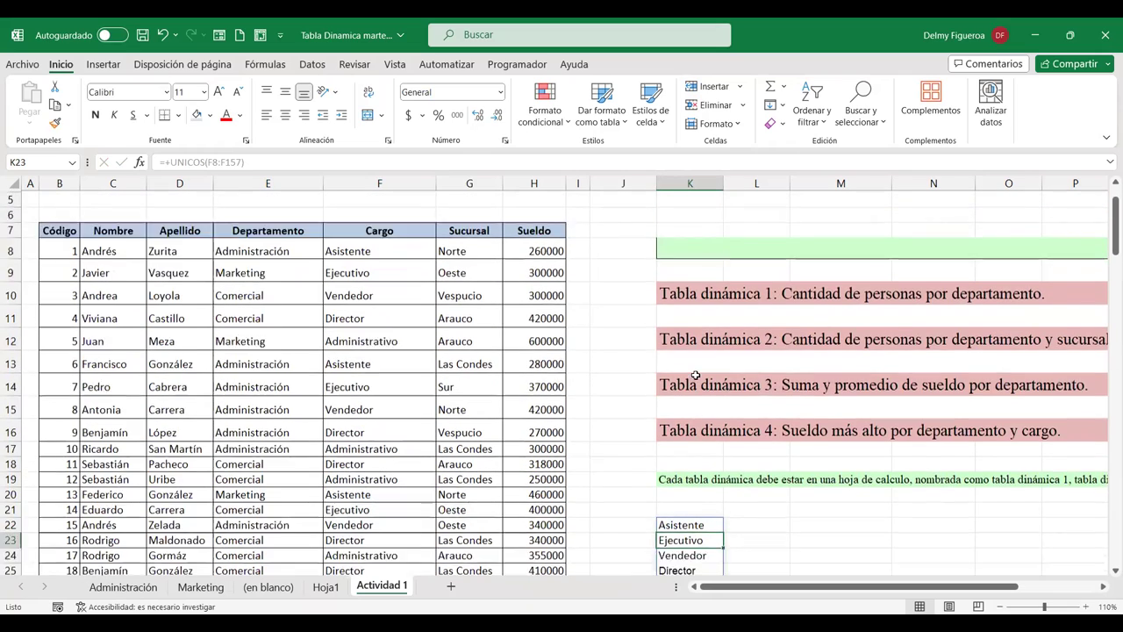
{"action": "scroll", "coordinate": [632, 316], "scroll_direction": "down", "scroll_amount": 2}
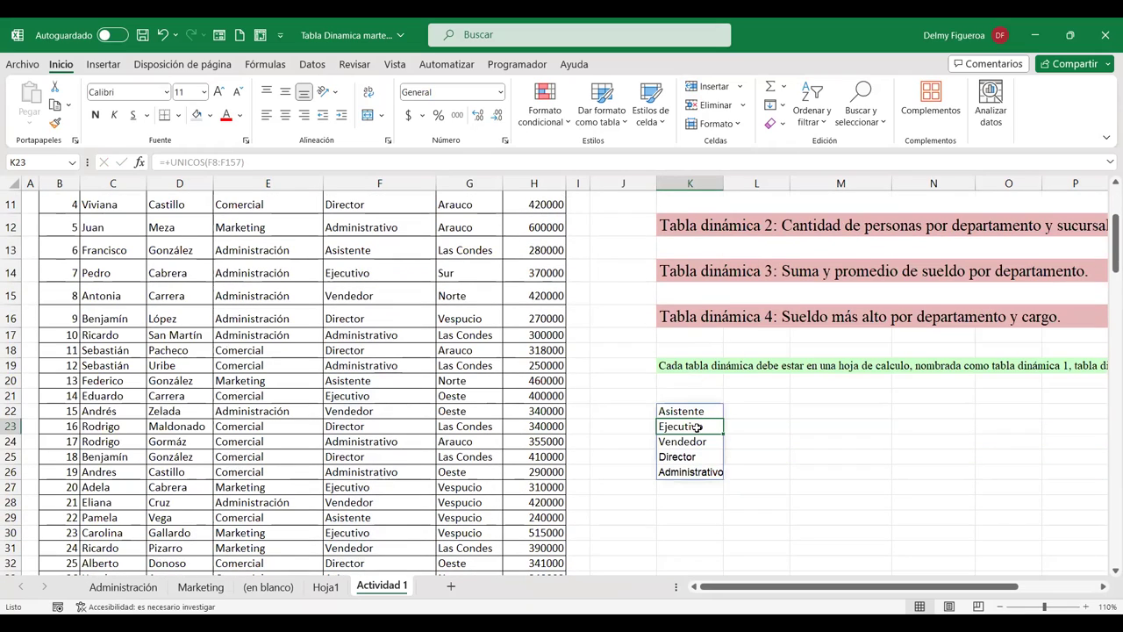
{"action": "left_click_drag", "start_coordinate": [695, 411], "coordinate": [694, 472]}
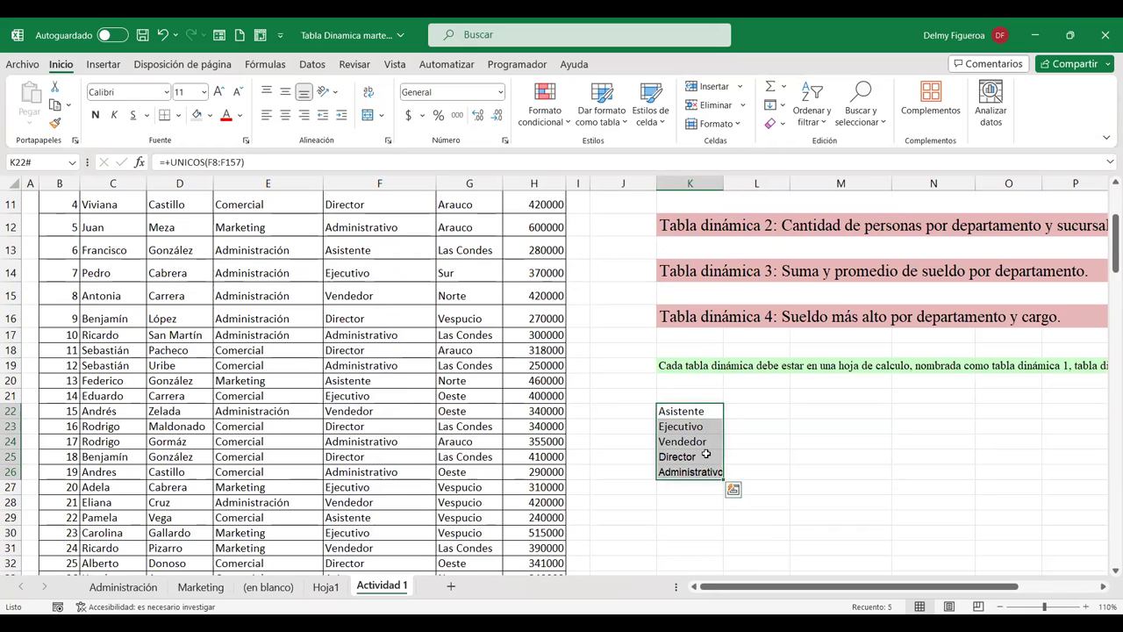
{"action": "key", "text": "ctrl+c"}
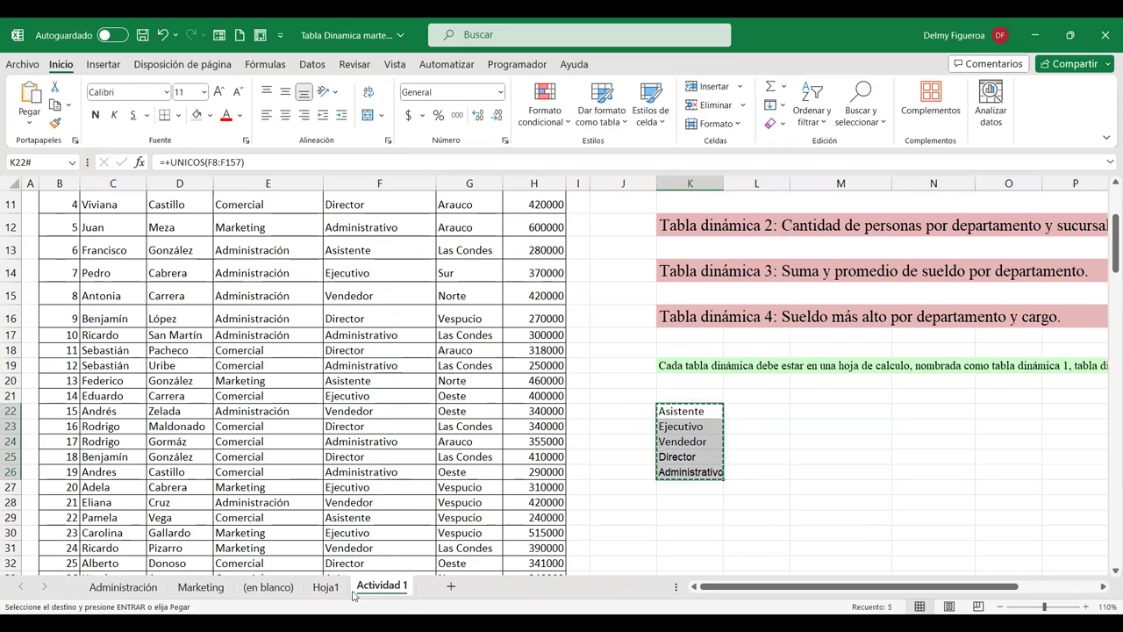
- Add a new sheet and paste the copied job titles into B1 as values only
{"action": "left_click", "coordinate": [449, 586]}
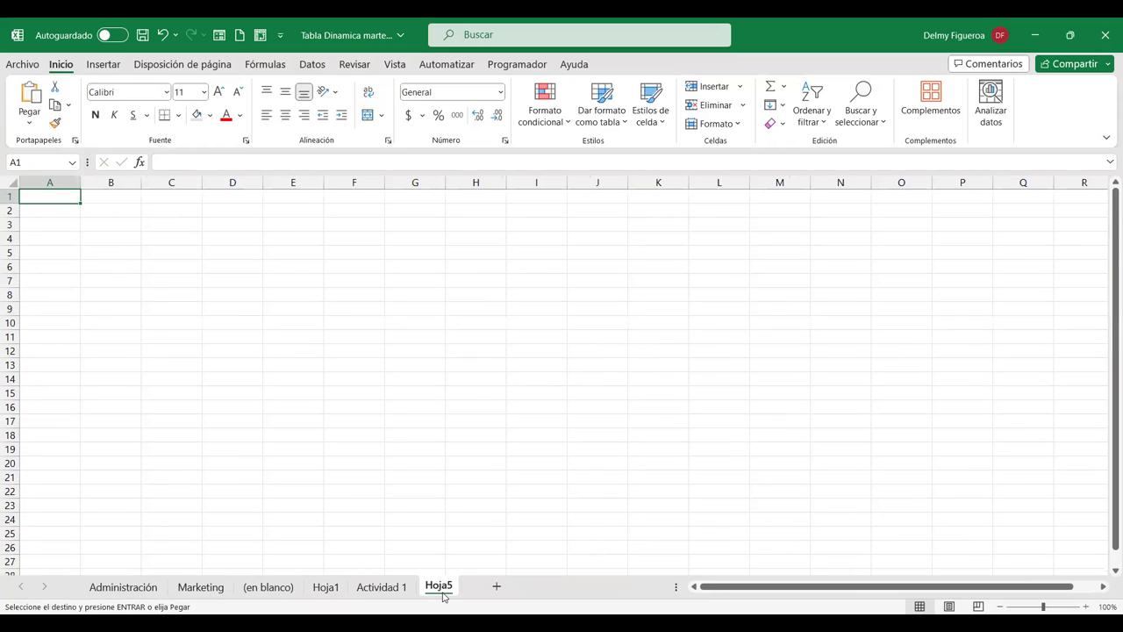
{"action": "left_click", "coordinate": [111, 194]}
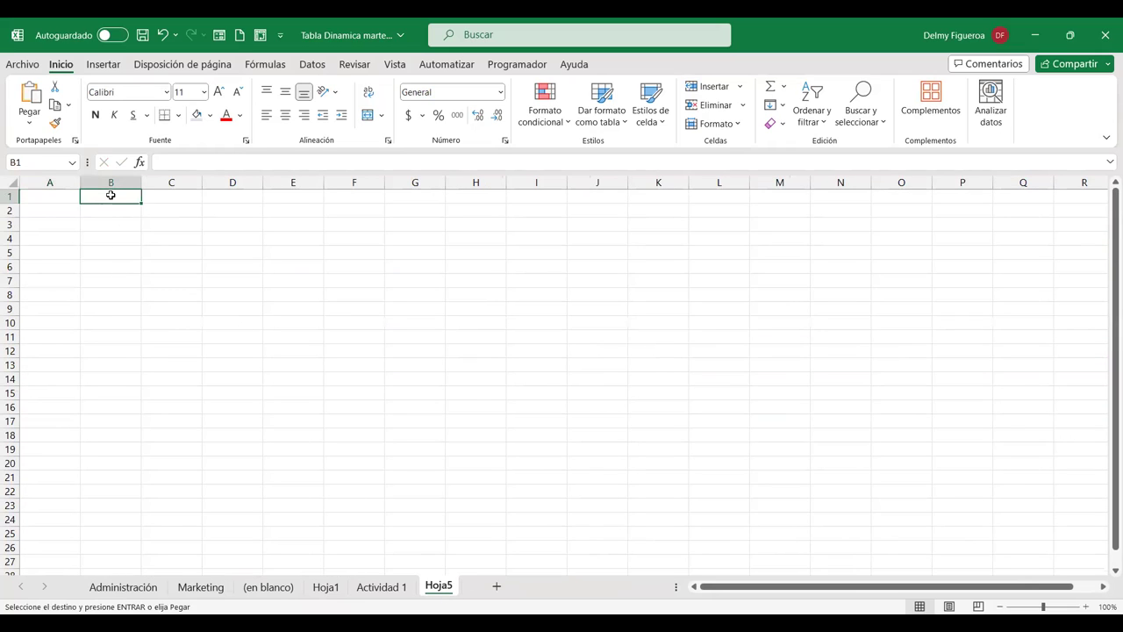
{"action": "key", "text": "ctrl+v"}
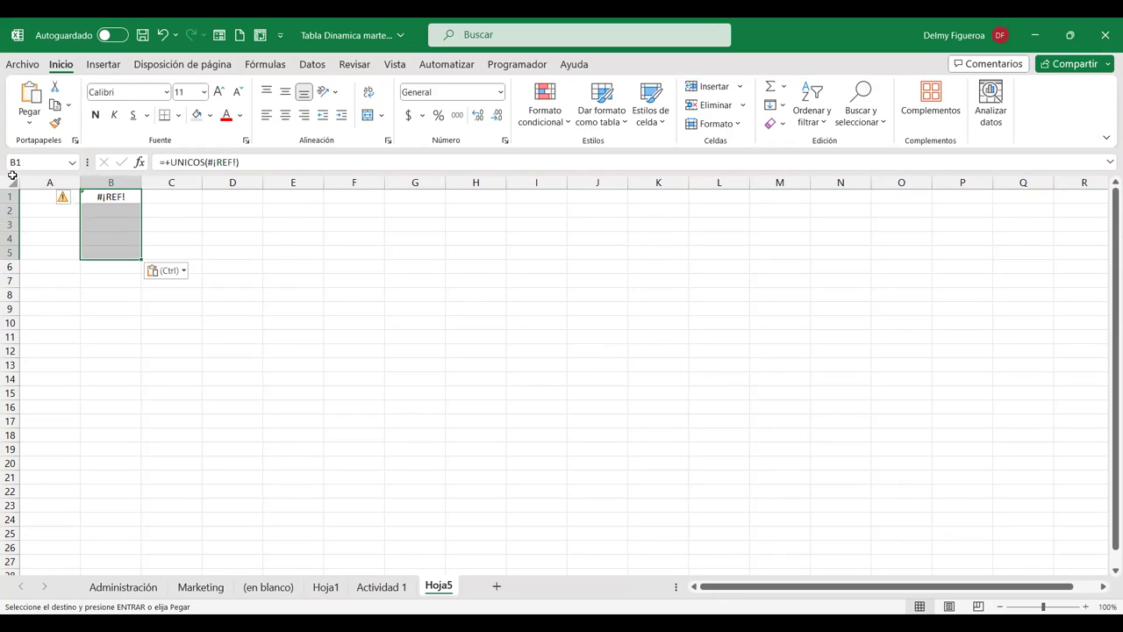
{"action": "key", "text": "ctrl+z"}
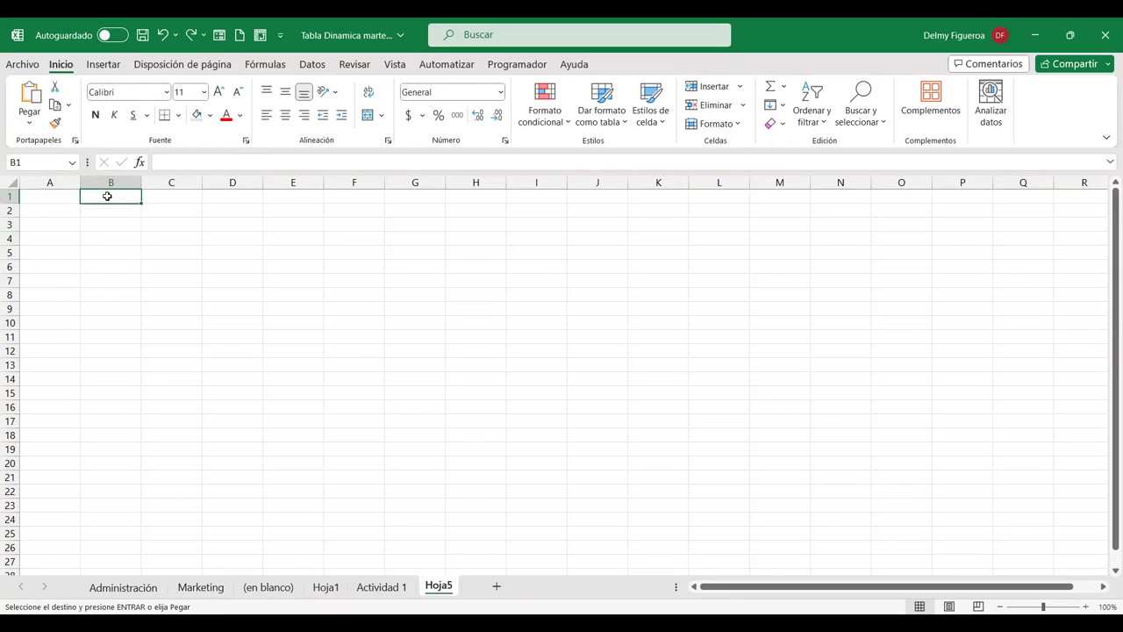
{"action": "left_click", "coordinate": [29, 125]}
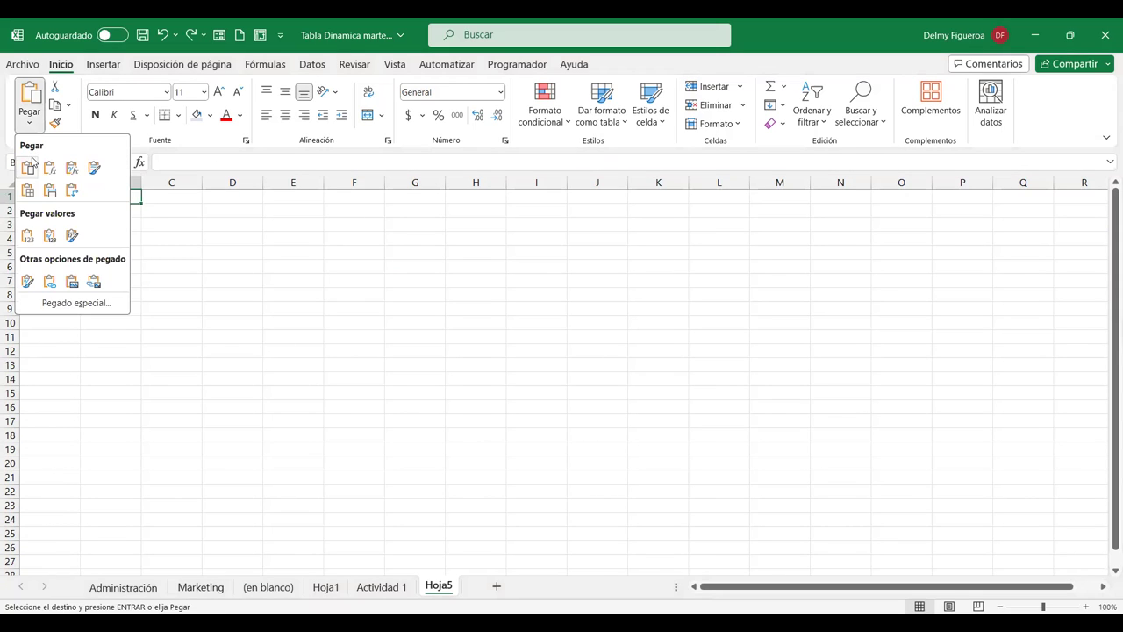
{"action": "left_click", "coordinate": [29, 237]}
- Set the whole sheet's font size to 14 and autofit column B to the longest title
{"action": "left_click", "coordinate": [10, 183]}
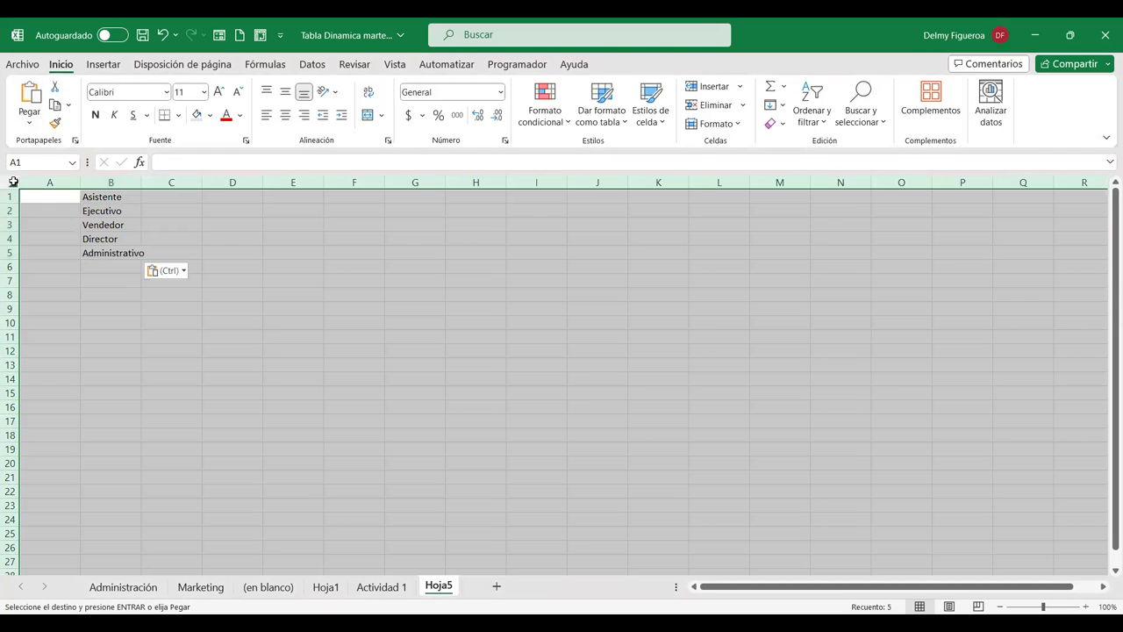
{"action": "left_click", "coordinate": [219, 92]}
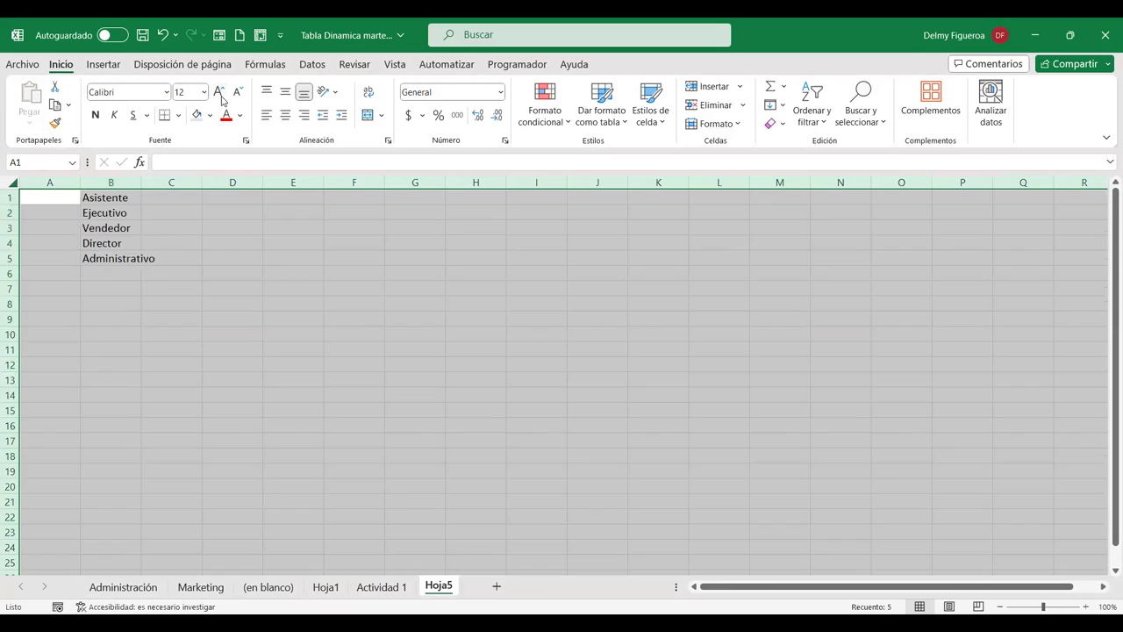
{"action": "left_click", "coordinate": [219, 92]}
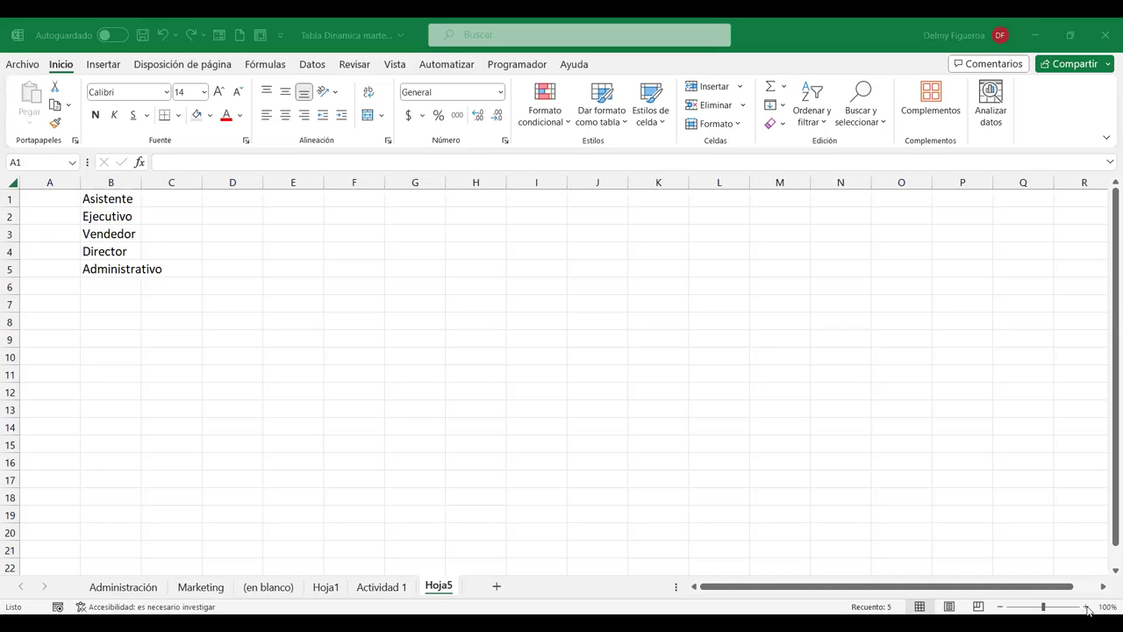
{"action": "left_click", "coordinate": [1087, 606]}
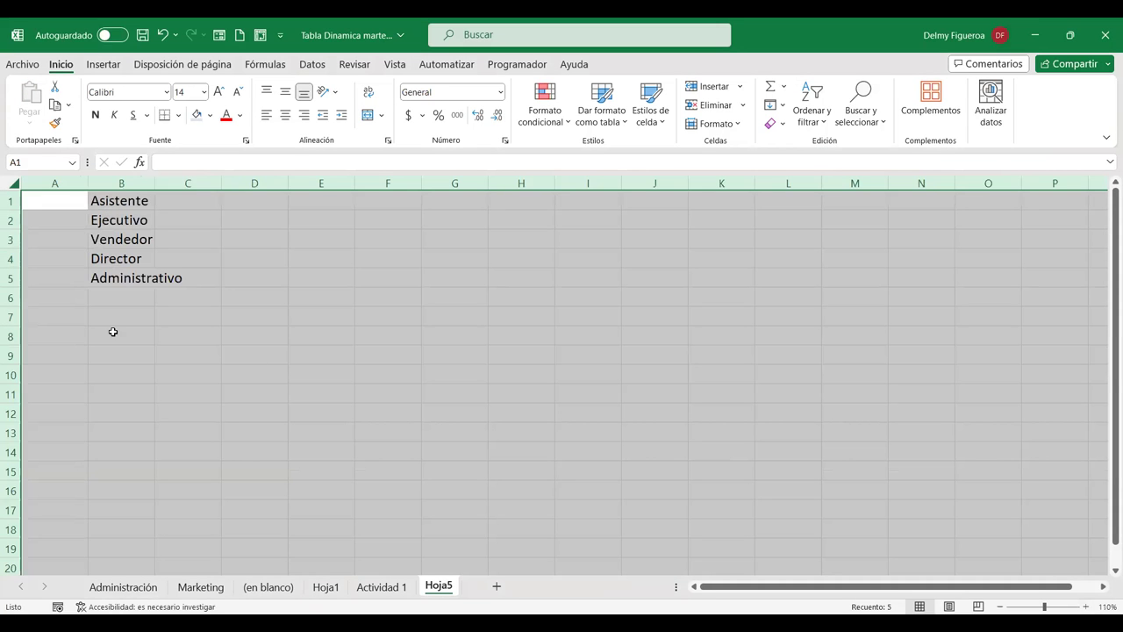
{"action": "double_click", "coordinate": [155, 182]}
{"action": "left_click", "coordinate": [71, 203]}
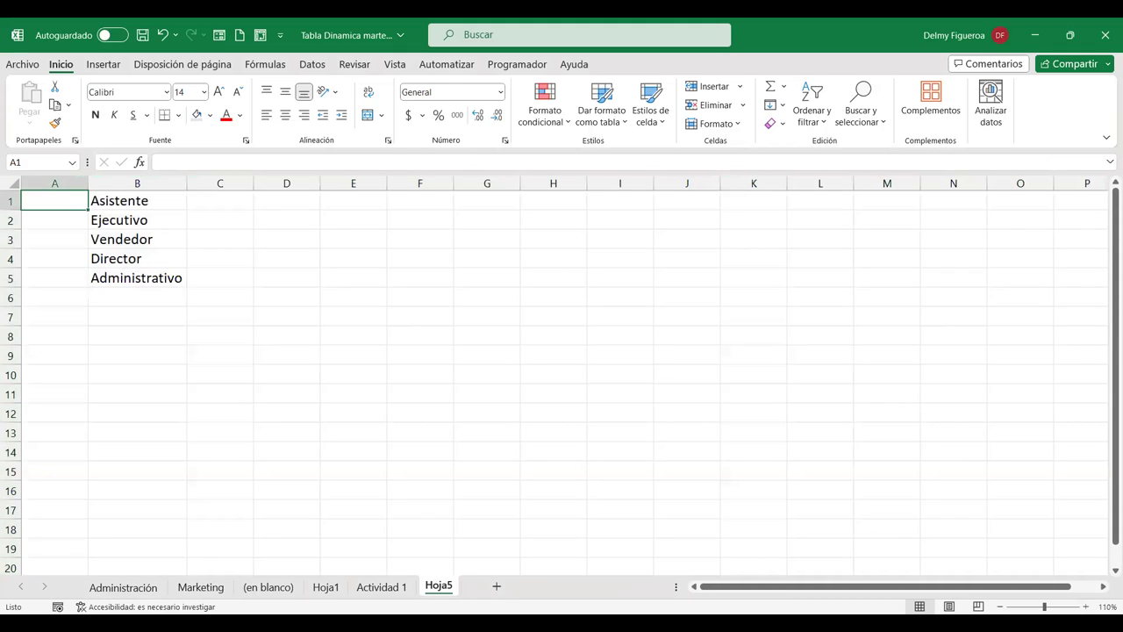
- Insert a blank row above the list so the titles sit in B2:B6
{"action": "left_click", "coordinate": [11, 202]}
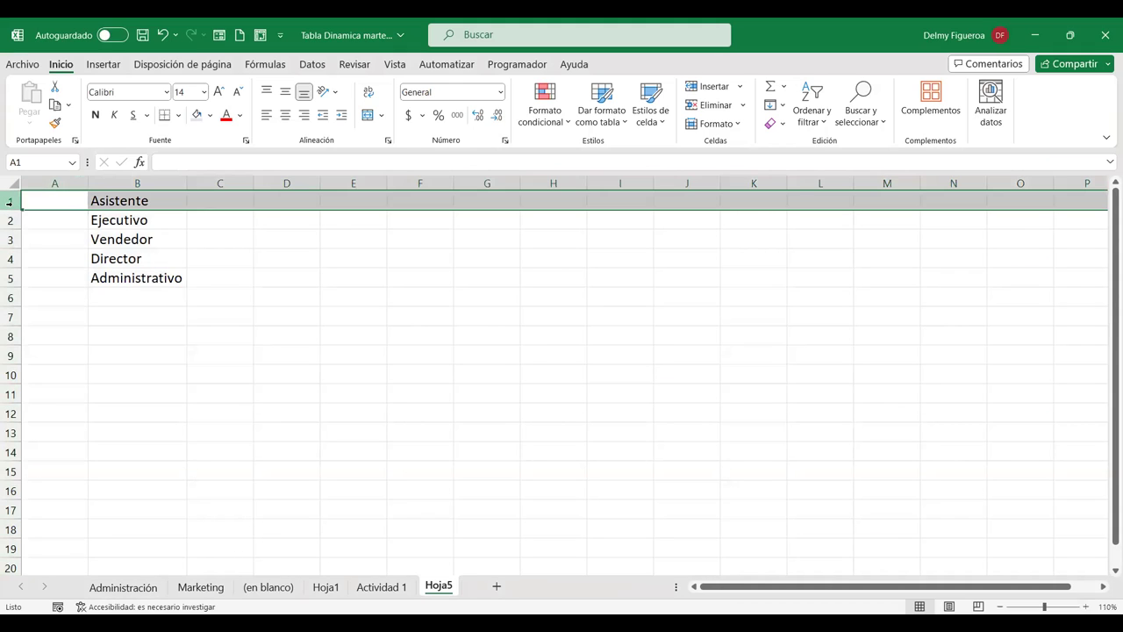
{"action": "right_click", "coordinate": [77, 354]}
{"action": "left_click", "coordinate": [83, 355]}
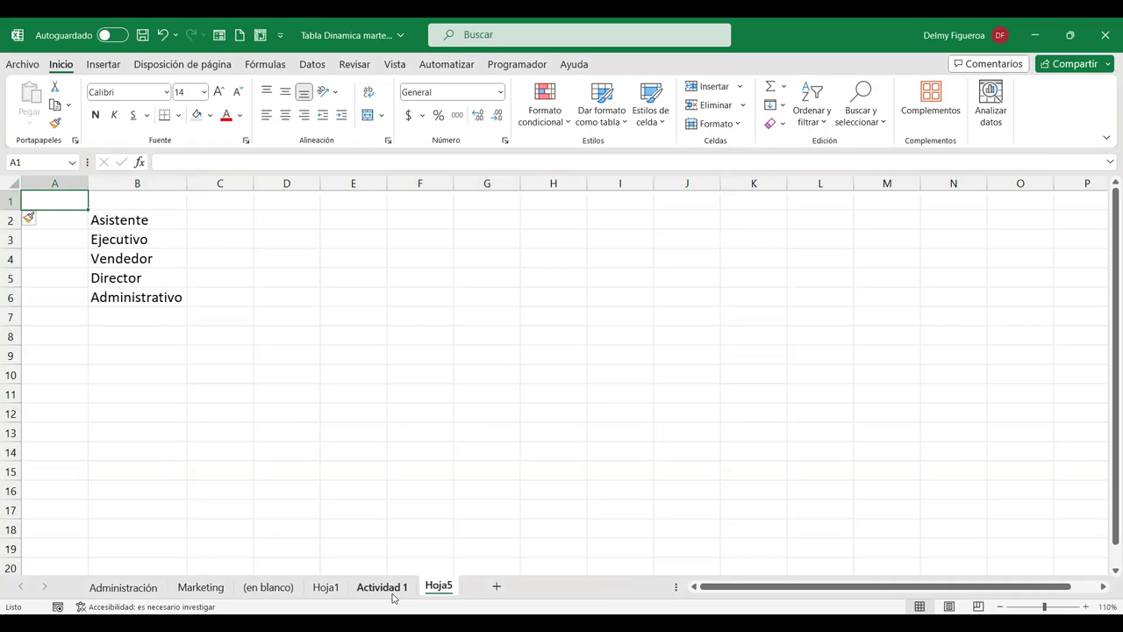
{"action": "left_click", "coordinate": [393, 587]}
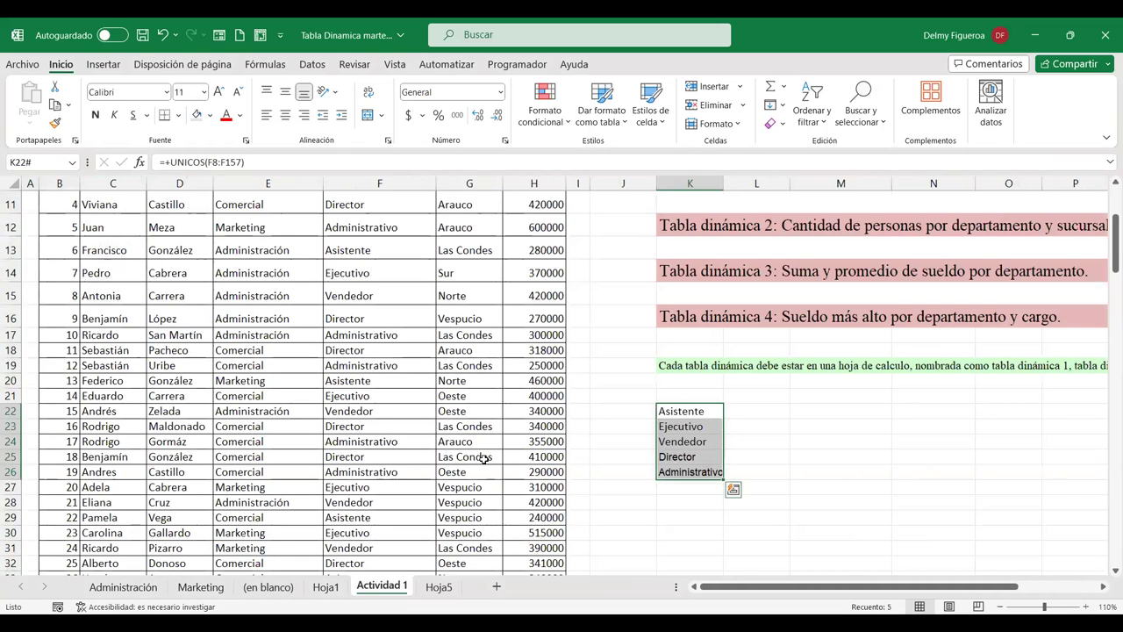
- Delete the UNICOS job-title list from K22 on Actividad 1
{"action": "scroll", "coordinate": [821, 556], "scroll_direction": "up", "scroll_amount": 3}
{"action": "key", "text": "Delete"}
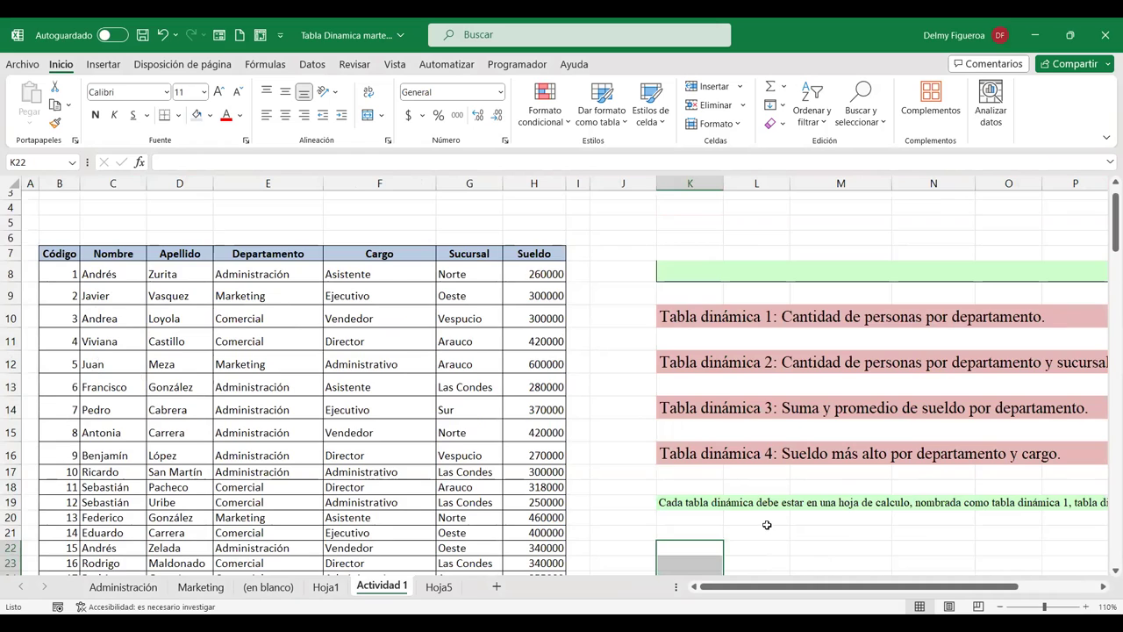
{"action": "scroll", "coordinate": [767, 525], "scroll_direction": "down", "scroll_amount": 2}
{"action": "scroll", "coordinate": [708, 496], "scroll_direction": "up", "scroll_amount": 3}
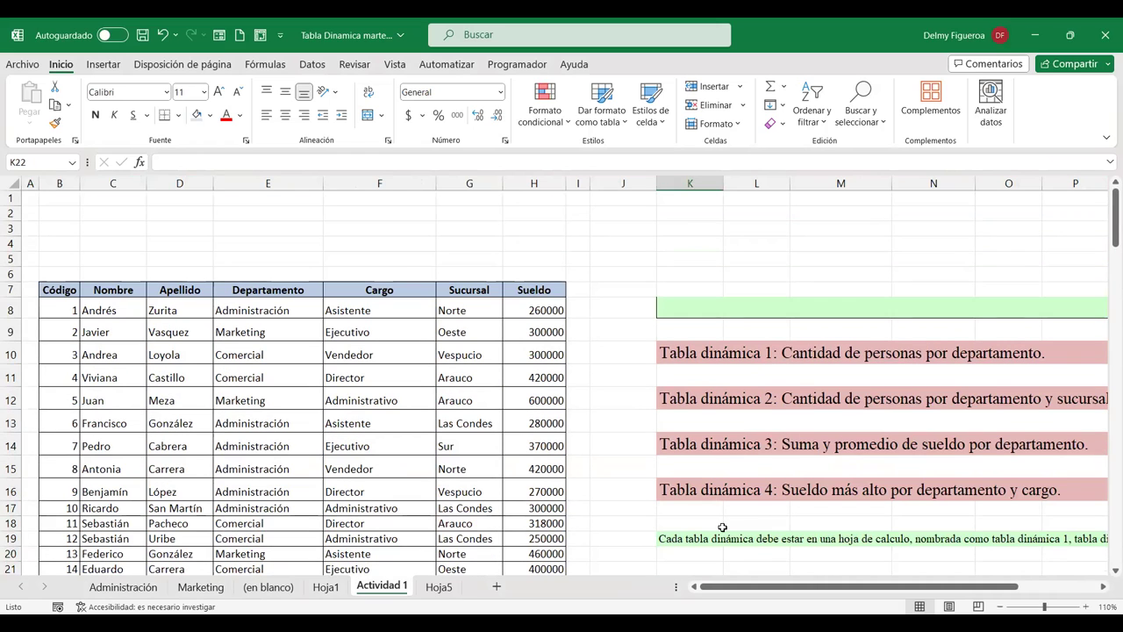
{"action": "left_click", "coordinate": [470, 337]}
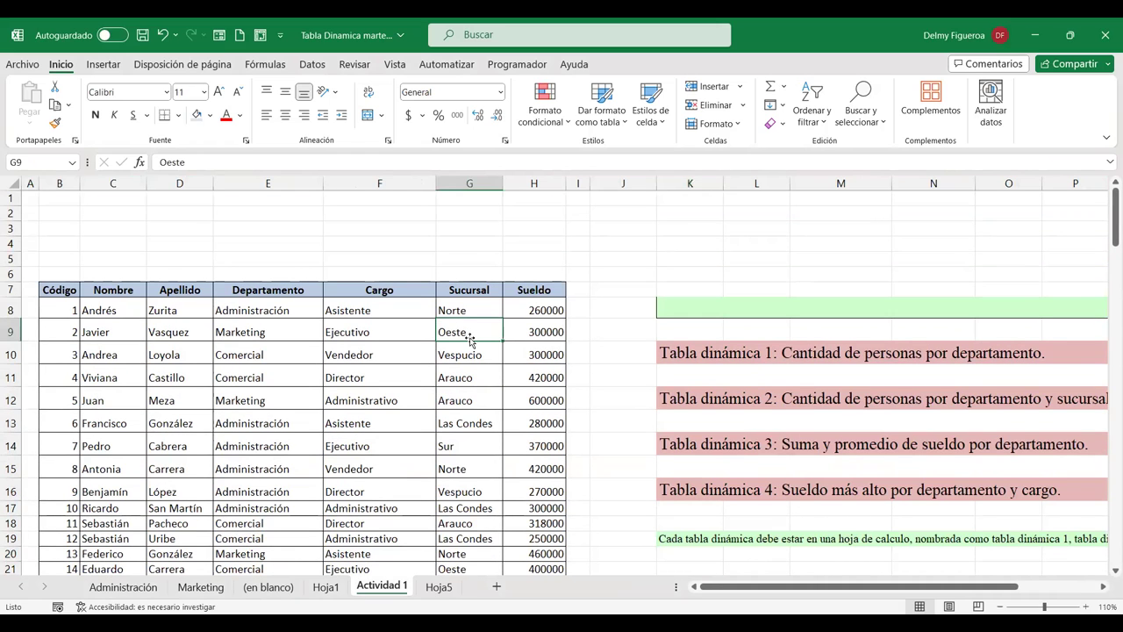
- Copy the Cargo header from F7 into Hoja5 cell B1 above the job titles
{"action": "left_click", "coordinate": [439, 587]}
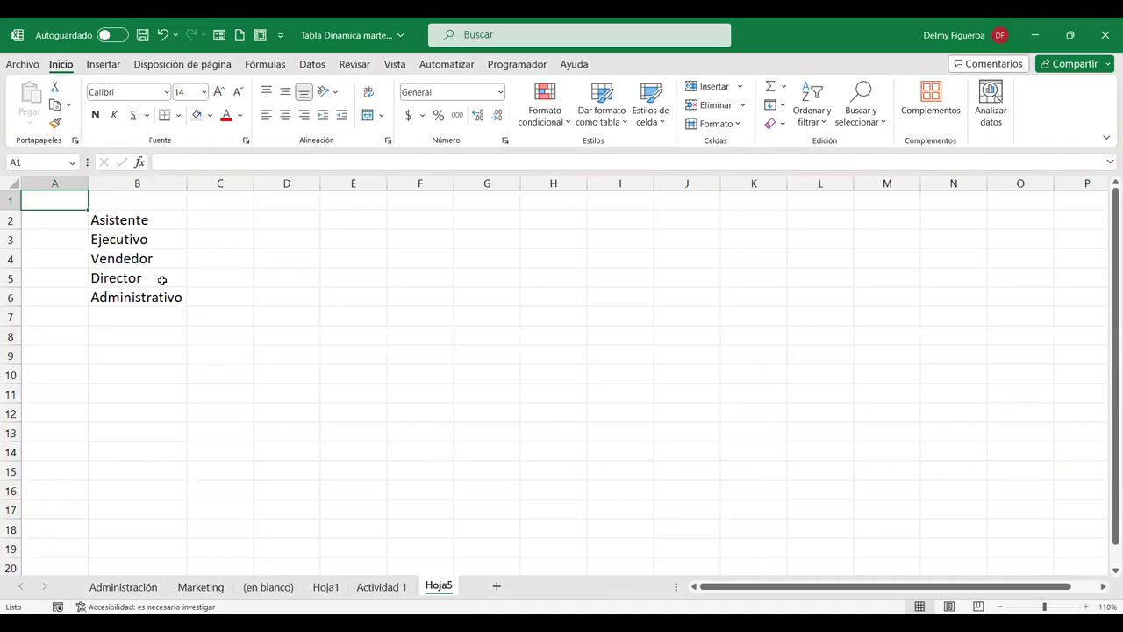
{"action": "left_click", "coordinate": [139, 201]}
{"action": "left_click", "coordinate": [382, 587]}
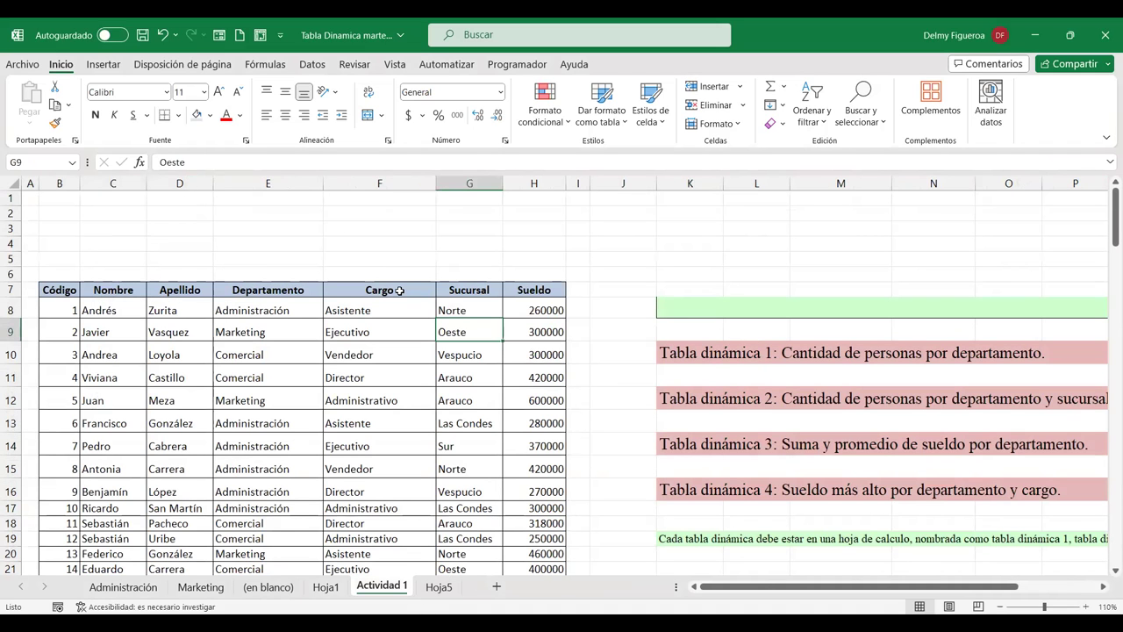
{"action": "left_click", "coordinate": [392, 288]}
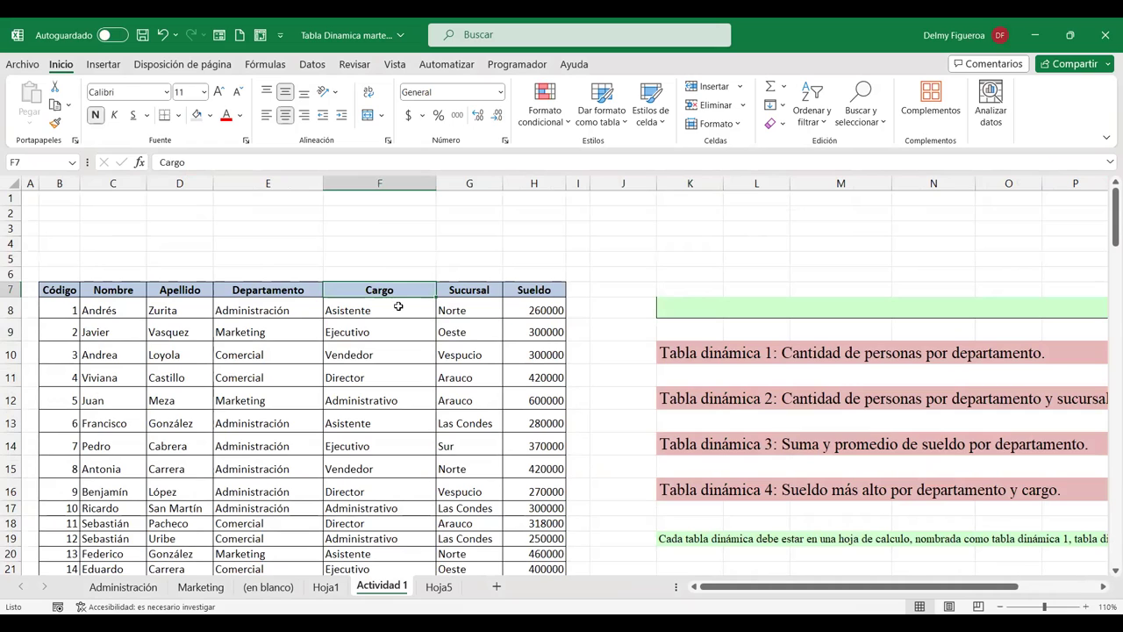
{"action": "key", "text": "ctrl+c"}
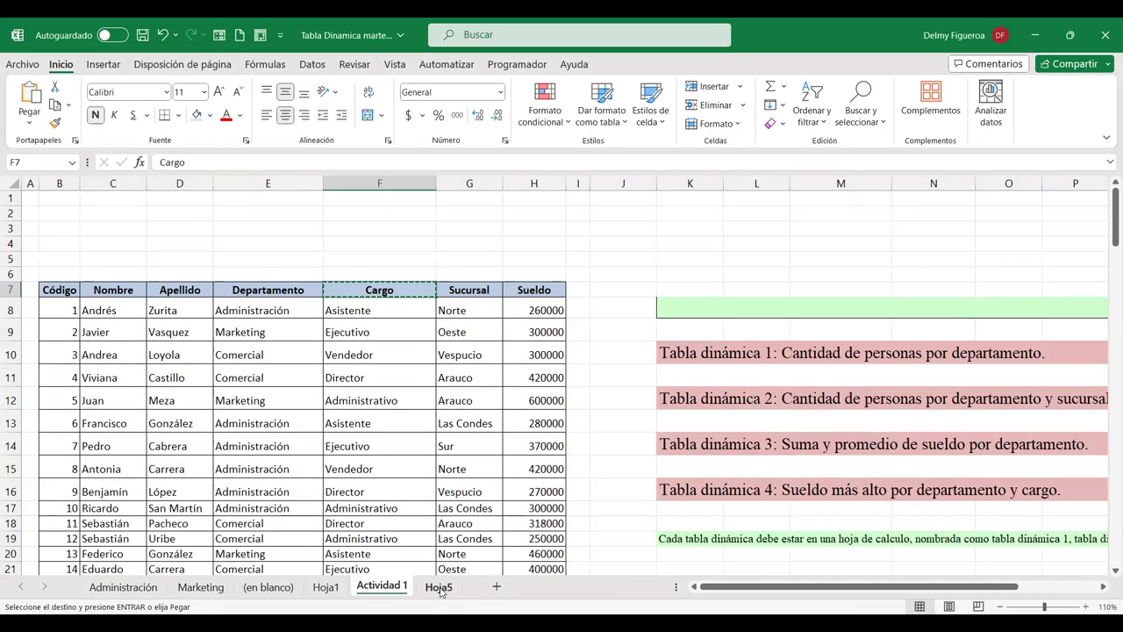
{"action": "left_click", "coordinate": [439, 587]}
{"action": "key", "text": "ctrl+v"}
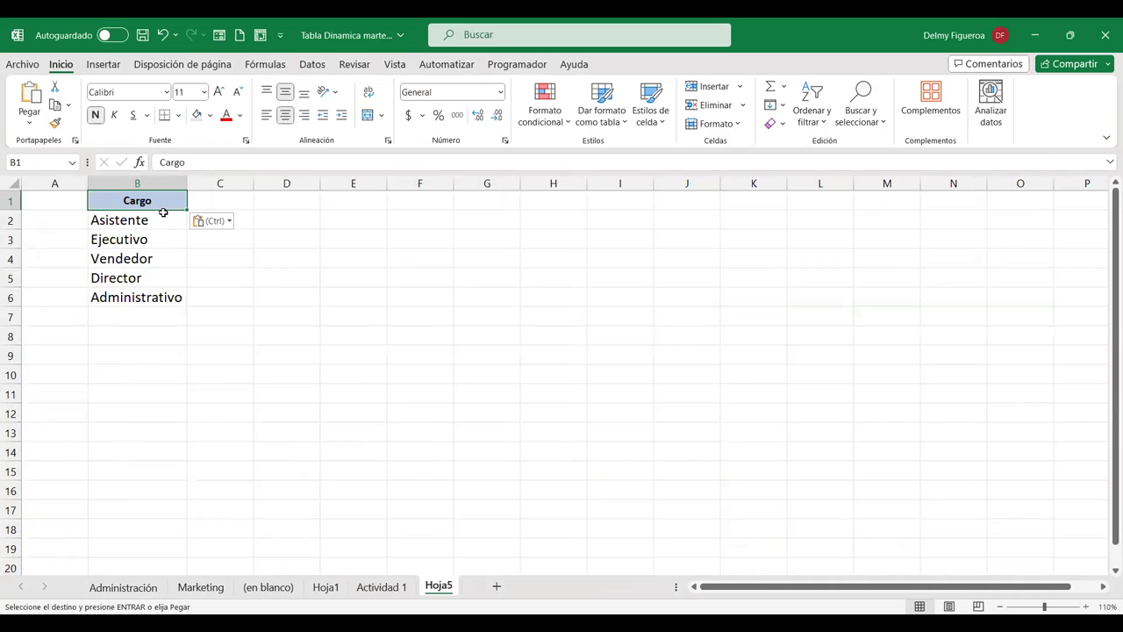
{"action": "left_click", "coordinate": [382, 588]}
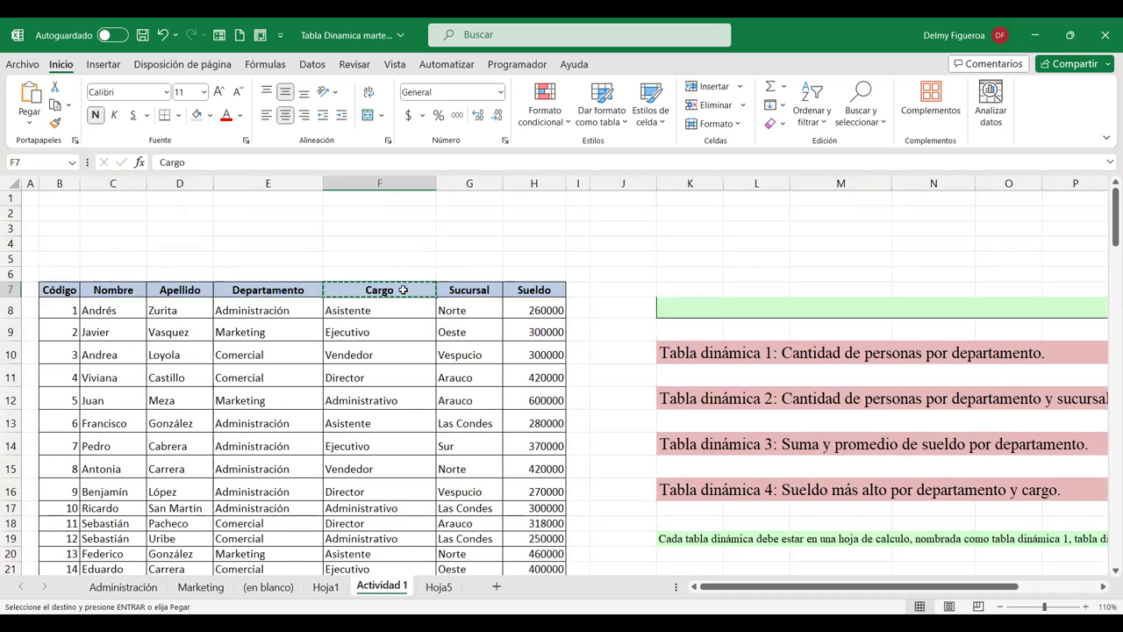
- Rename the F7 header from Cargo to CodCargo by adding 'Cod' in front
{"action": "double_click", "coordinate": [403, 290]}
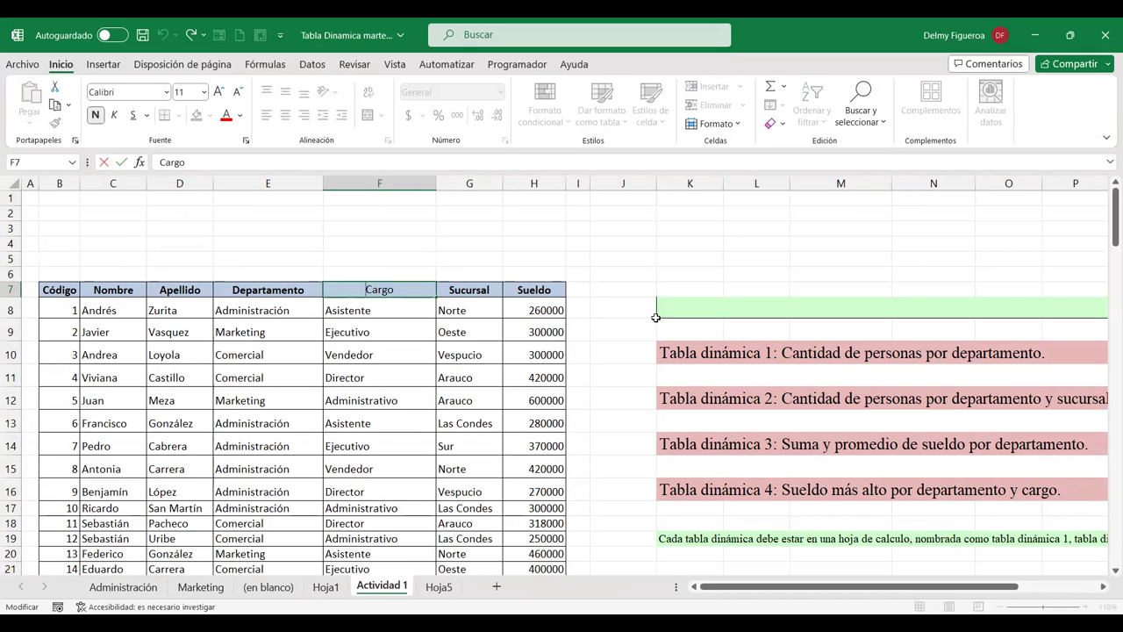
{"action": "type", "text": "Cod"}
{"action": "key", "text": "Return"}
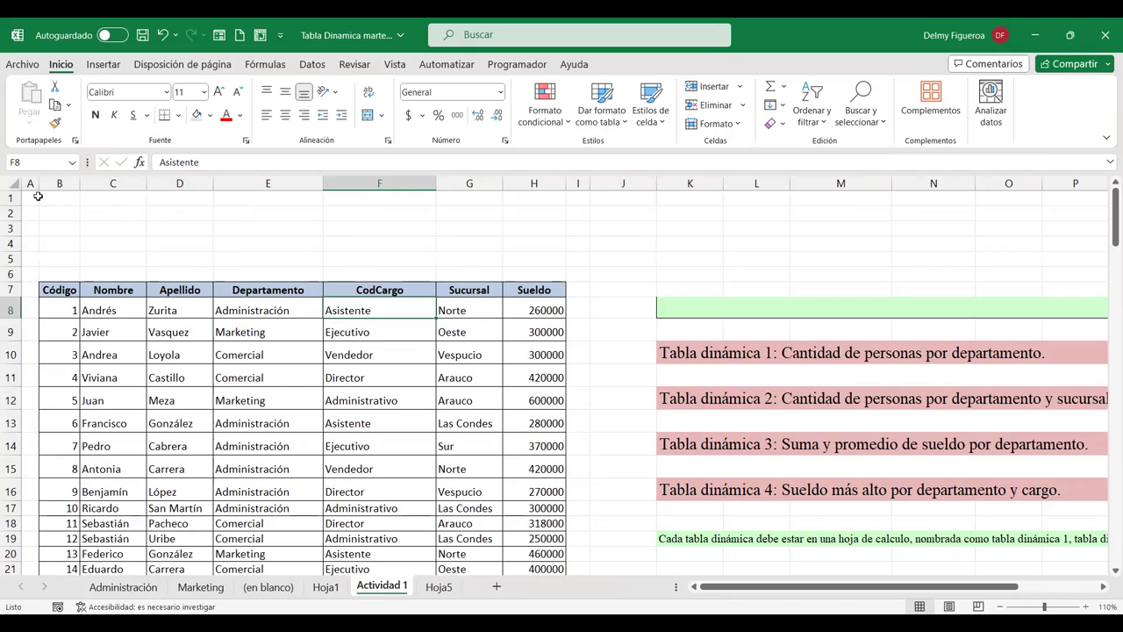
{"action": "left_click", "coordinate": [35, 198]}
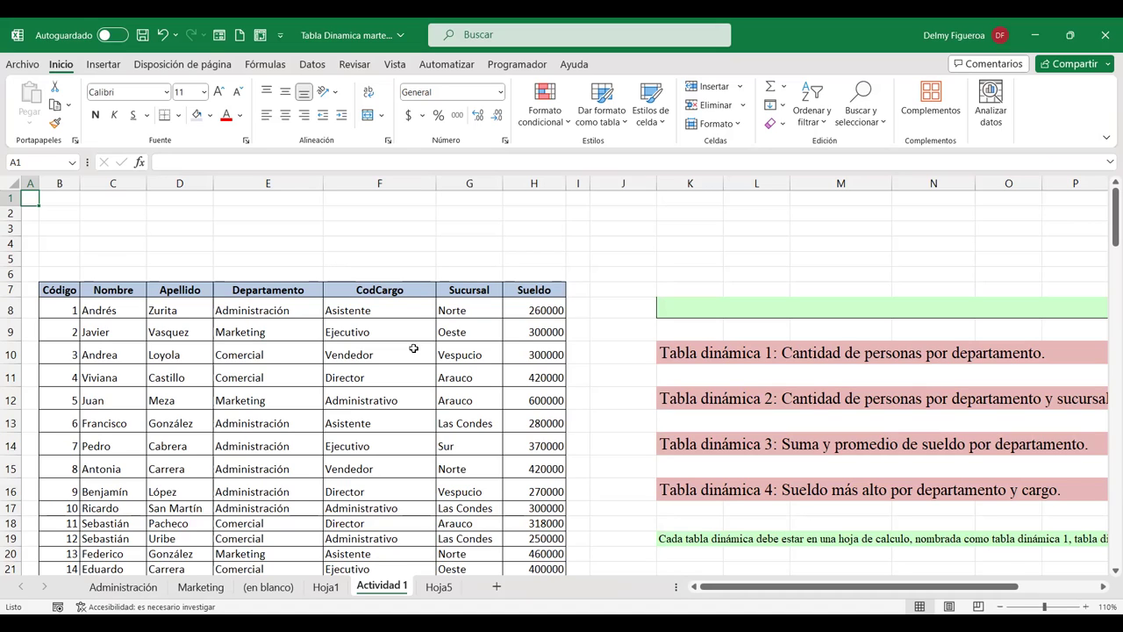
- Copy the CodCargo header from F7 into Hoja5 cell A1
{"action": "left_click", "coordinate": [408, 308]}
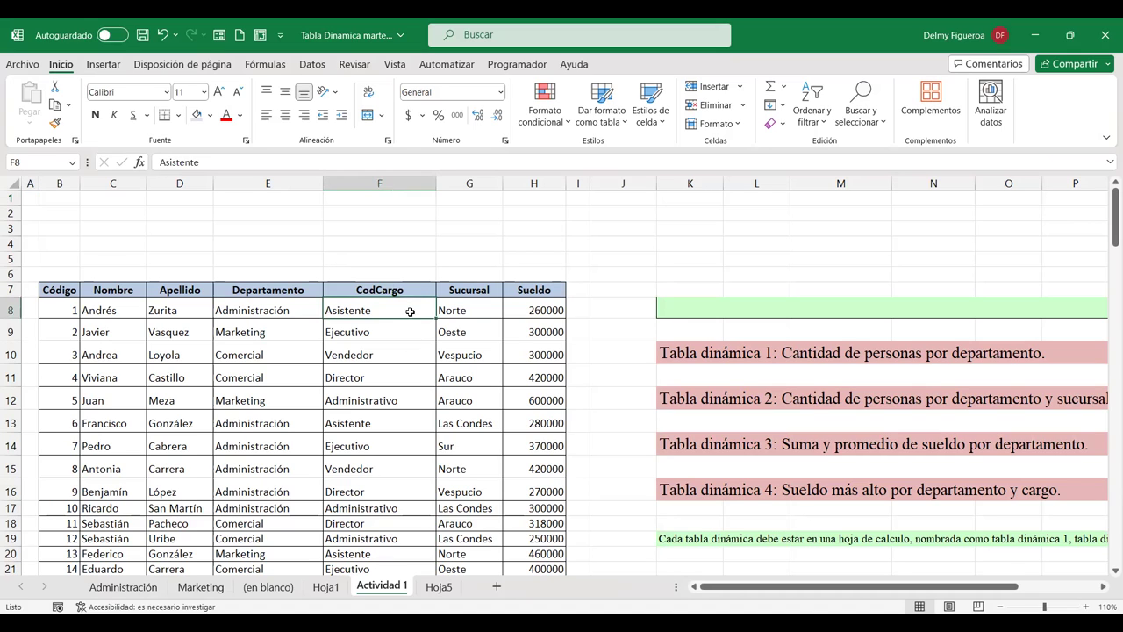
{"action": "left_click", "coordinate": [440, 587]}
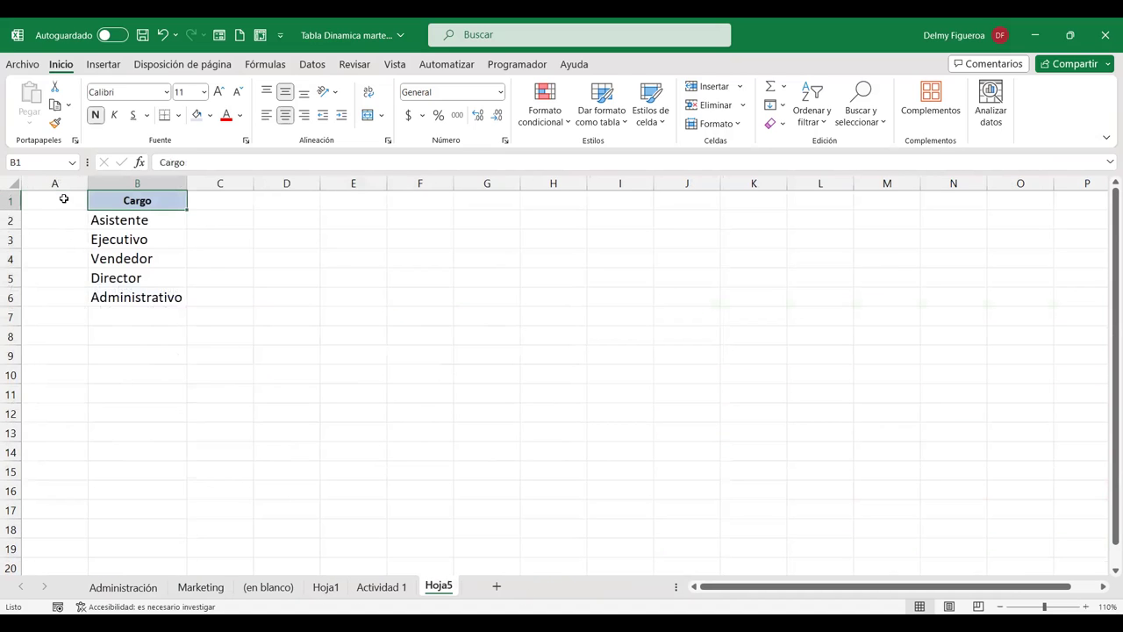
{"action": "left_click", "coordinate": [382, 587]}
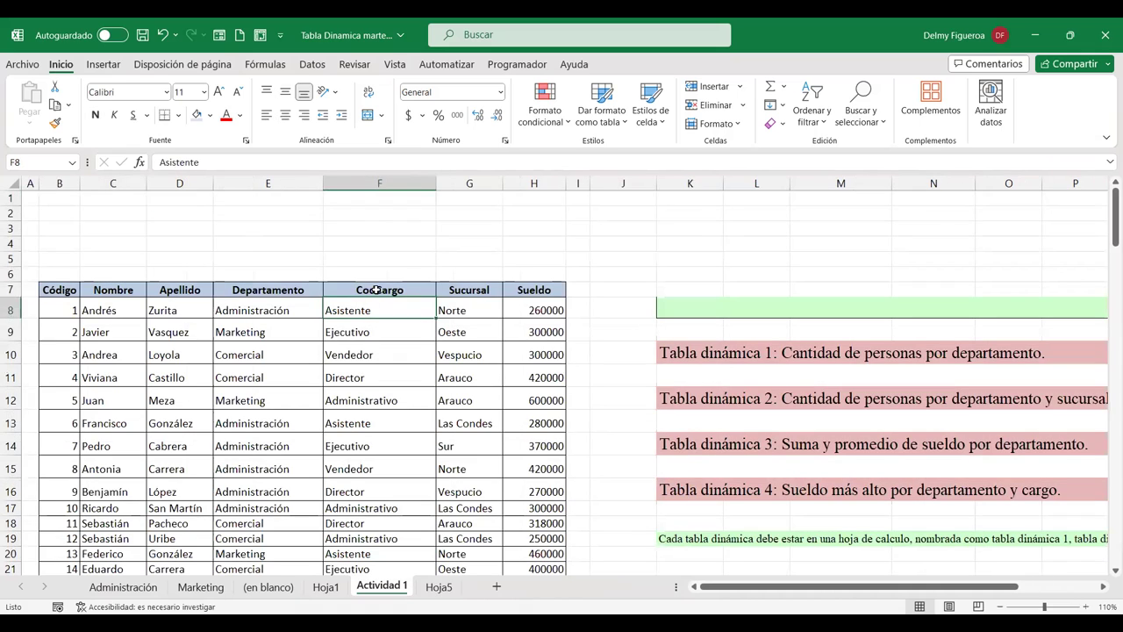
{"action": "left_click", "coordinate": [376, 290]}
{"action": "key", "text": "ctrl+c"}
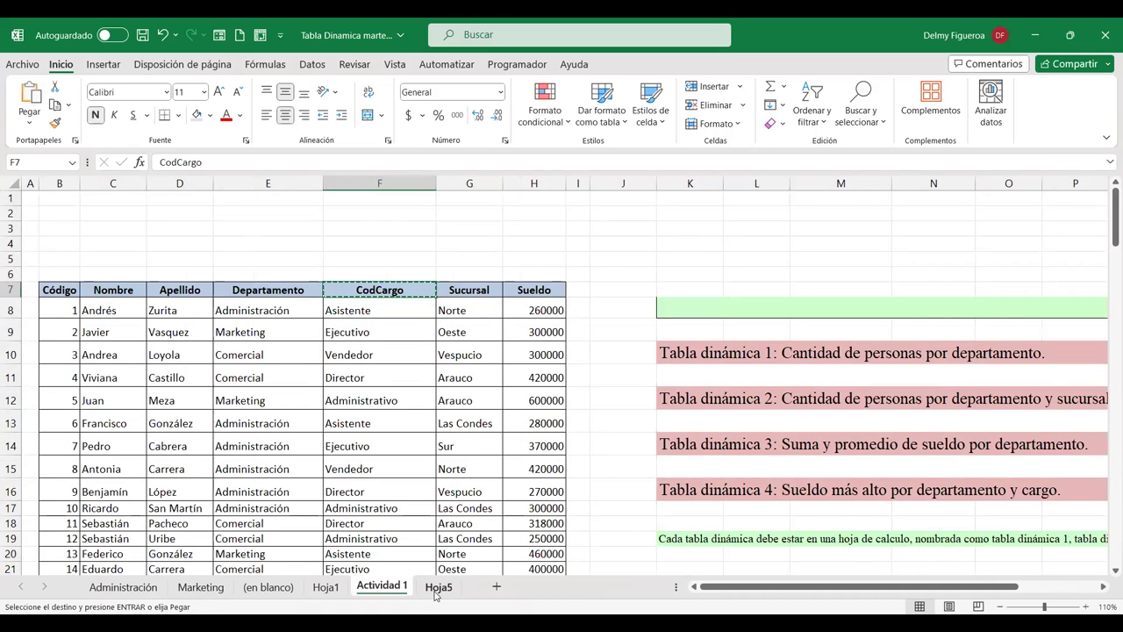
{"action": "left_click", "coordinate": [439, 587]}
{"action": "left_click", "coordinate": [49, 193]}
{"action": "key", "text": "ctrl+v"}
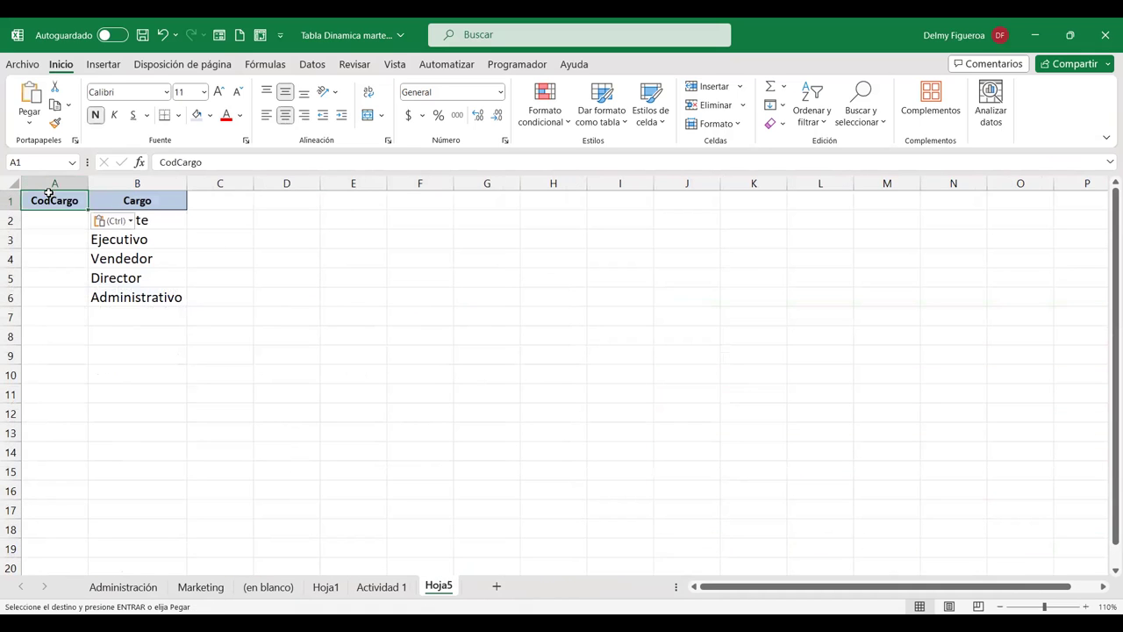
- Enter C01 and C02, then fill the series down to C05 in A2:A6
{"action": "left_click", "coordinate": [57, 218]}
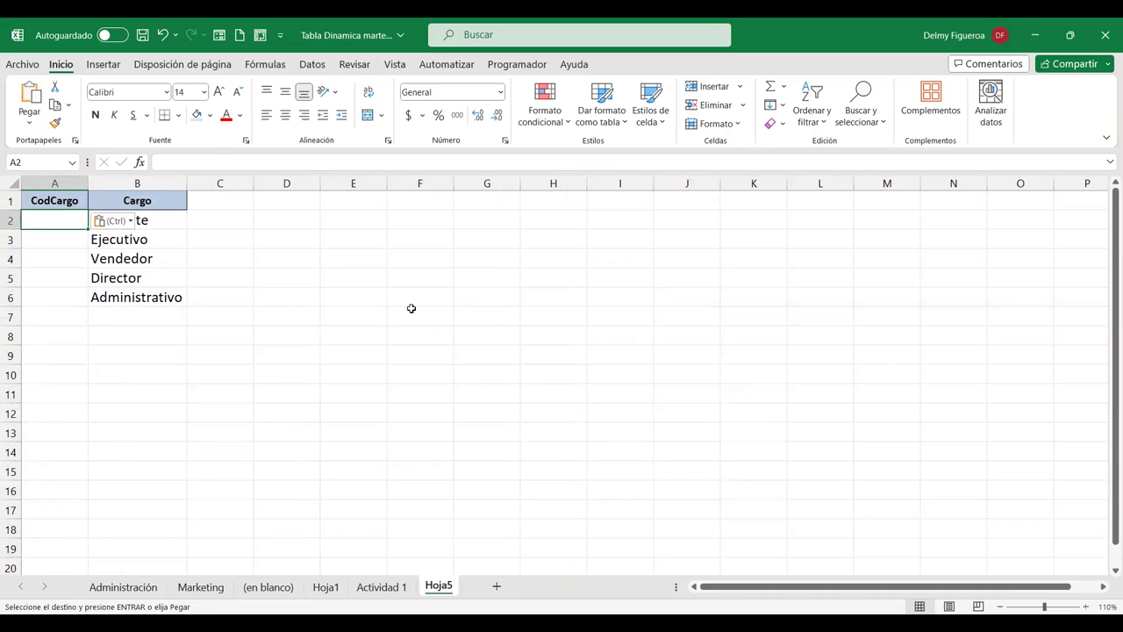
{"action": "key", "text": "Right"}
{"action": "key", "text": "Escape"}
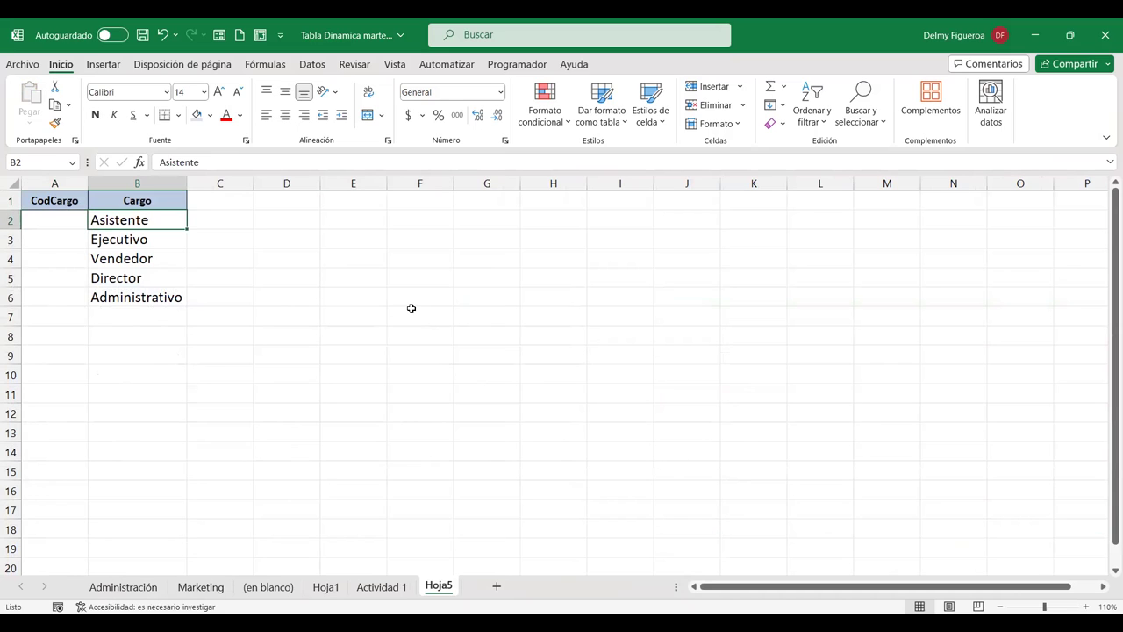
{"action": "key", "text": "Left"}
{"action": "type", "text": "A"}
{"action": "key", "text": "BackSpace"}
{"action": "type", "text": "C01"}
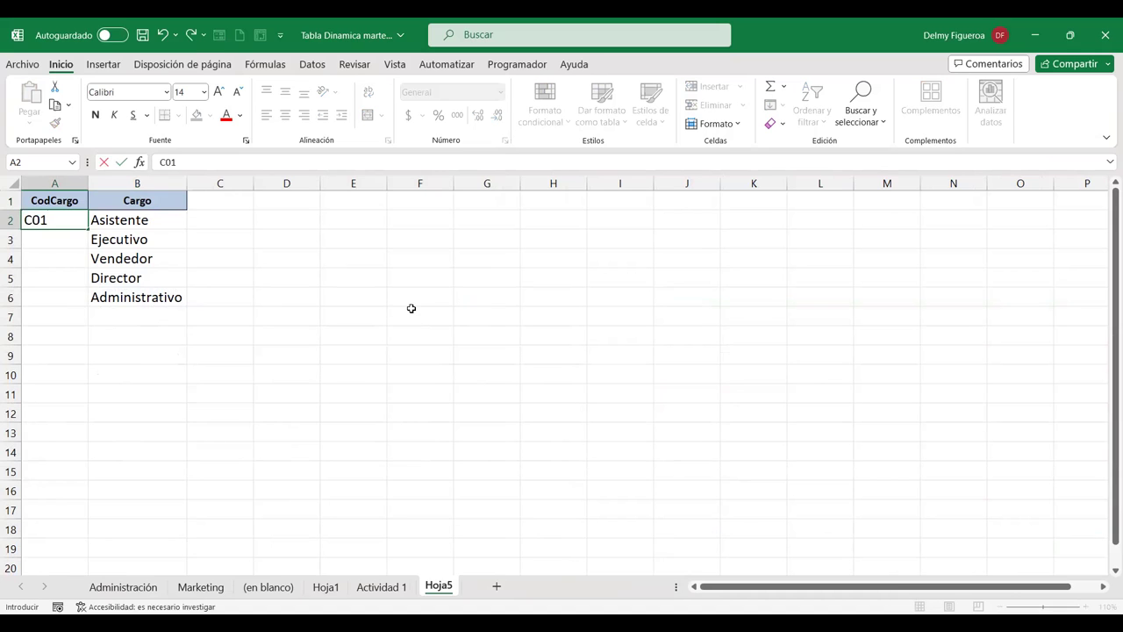
{"action": "key", "text": "Tab"}
{"action": "key", "text": "Return"}
{"action": "type", "text": "C02"}
{"action": "key", "text": "ctrl+Return"}
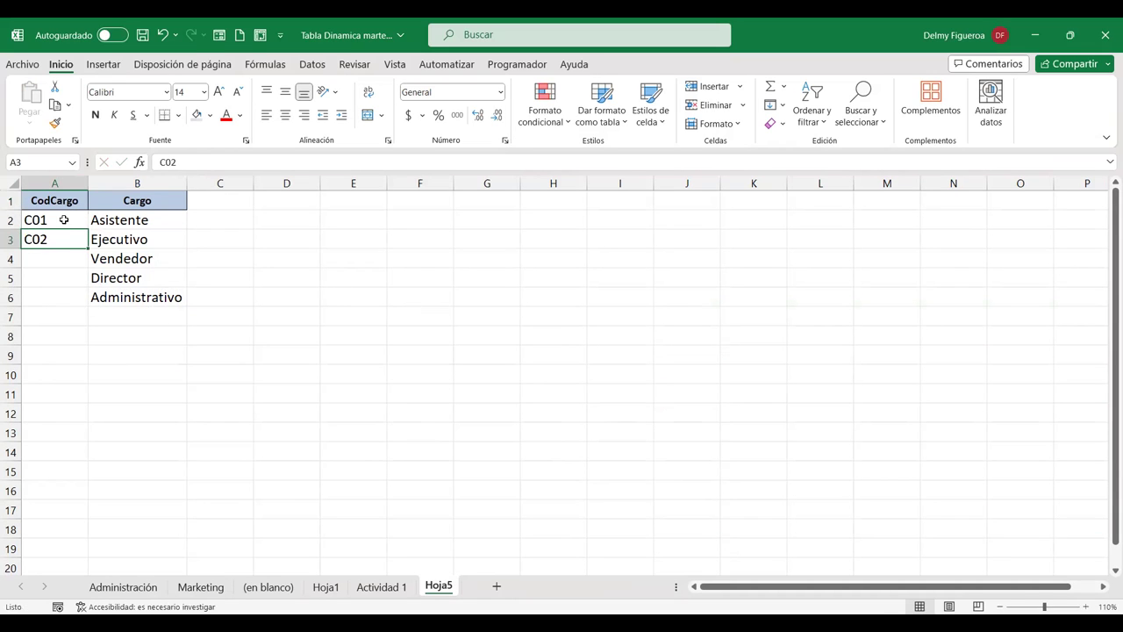
{"action": "left_click_drag", "start_coordinate": [61, 221], "coordinate": [68, 239]}
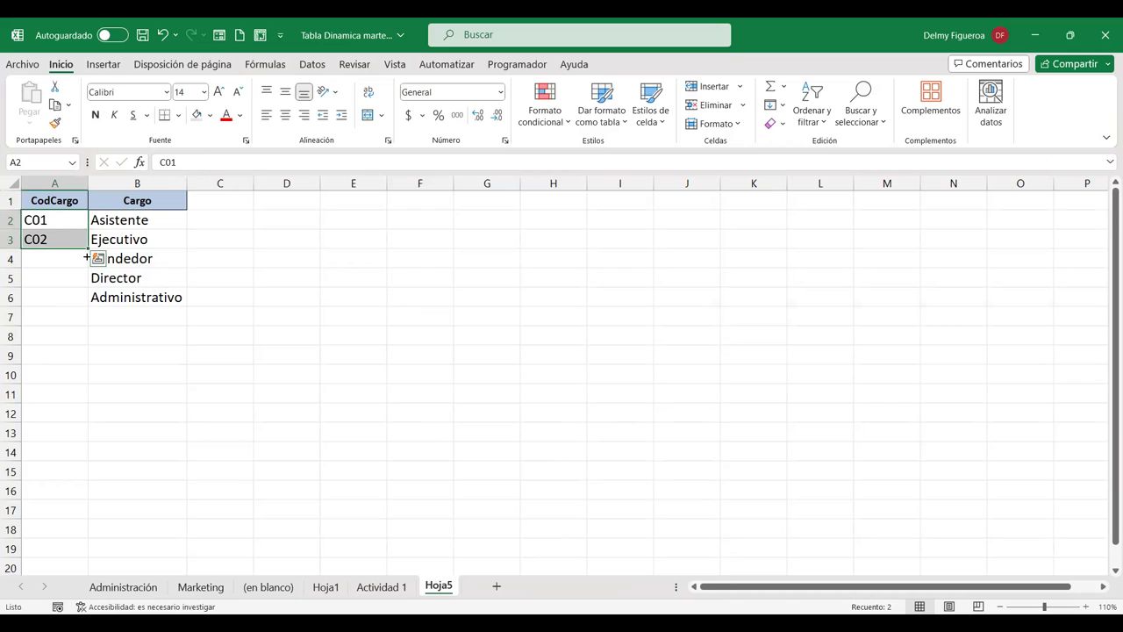
{"action": "left_click_drag", "start_coordinate": [84, 302], "coordinate": [86, 304]}
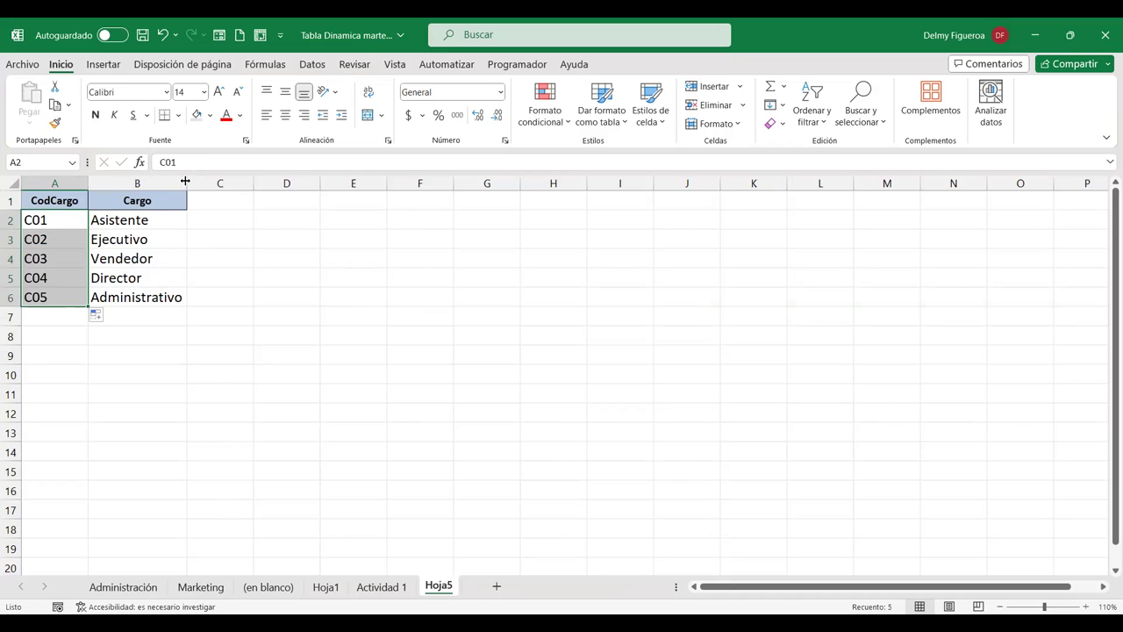
{"action": "left_click", "coordinate": [228, 298]}
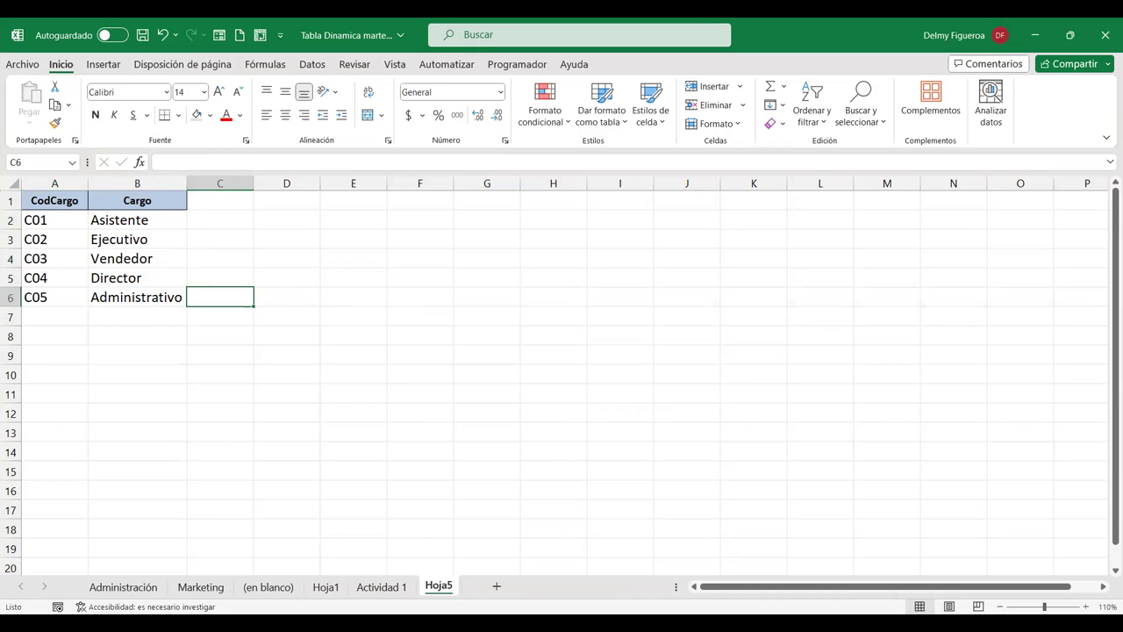
- Save changes to Tabla Dinamica martes 17.xlsx with Guardar, keeping Actividad 1 open
{"action": "left_click", "coordinate": [386, 586]}
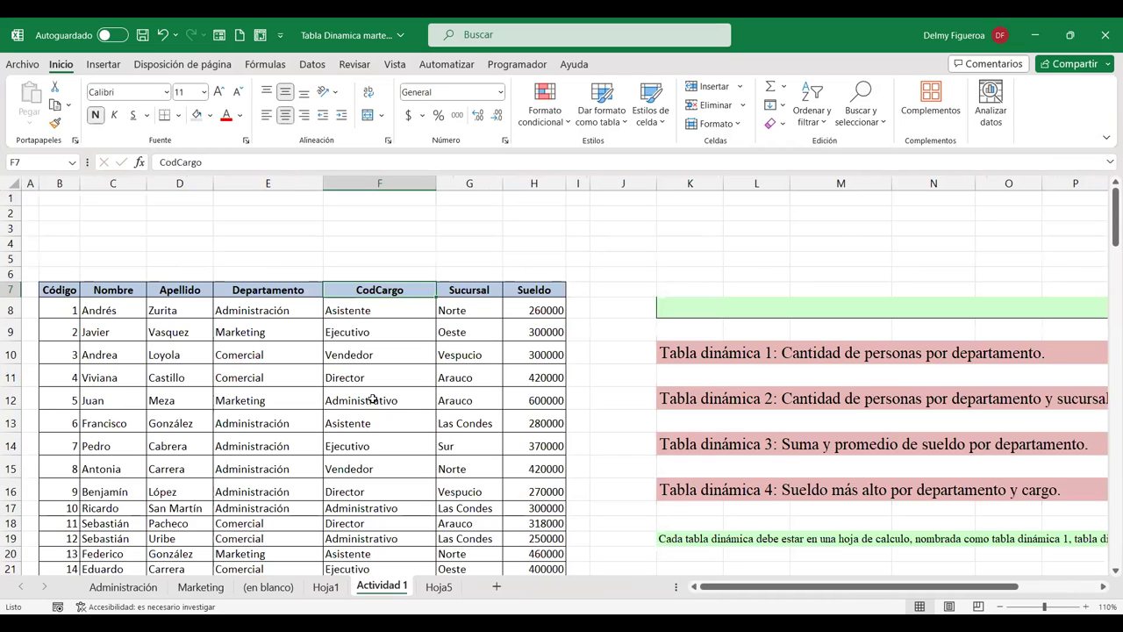
{"action": "left_click", "coordinate": [375, 309]}
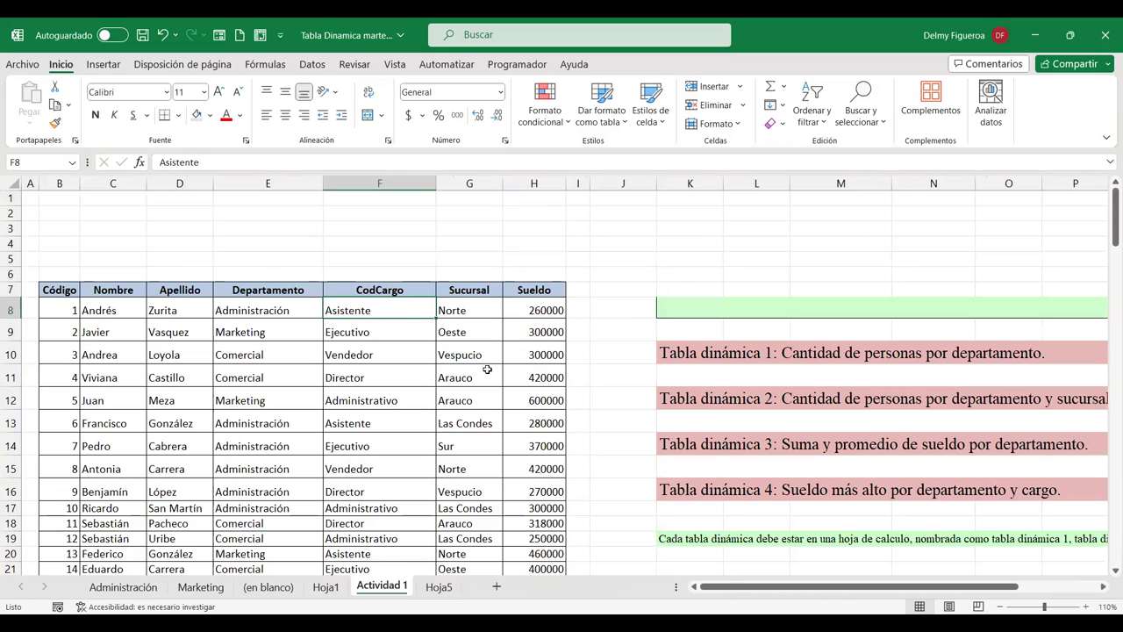
{"action": "key", "text": "ctrl+w"}
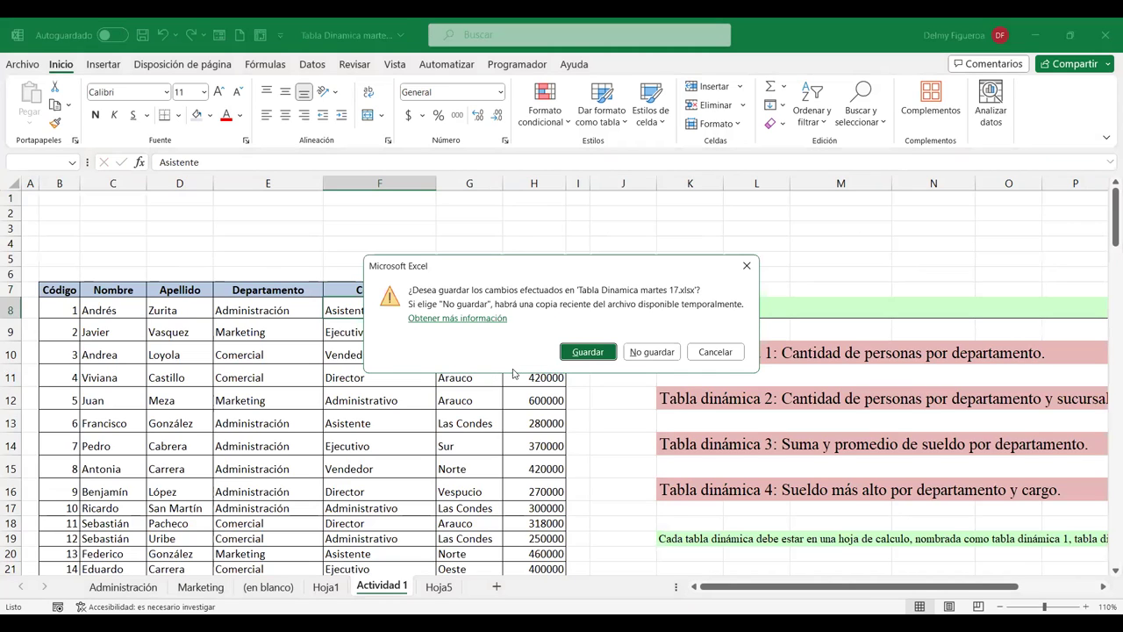
{"action": "key", "text": "Escape"}
{"action": "left_click", "coordinate": [602, 378]}
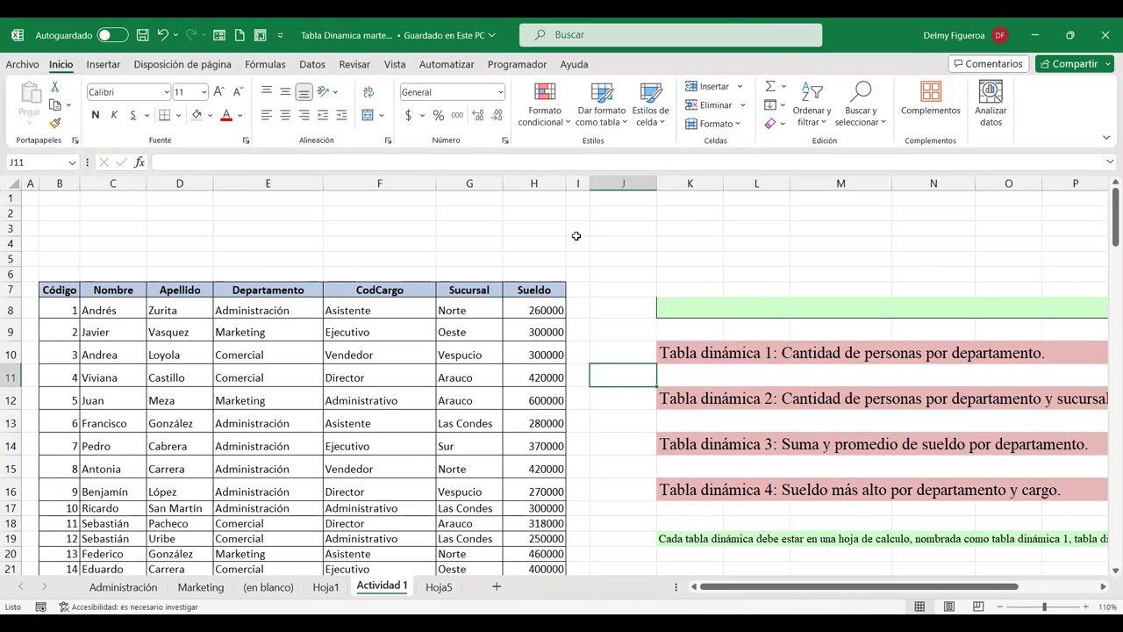
{"action": "left_click", "coordinate": [626, 241]}
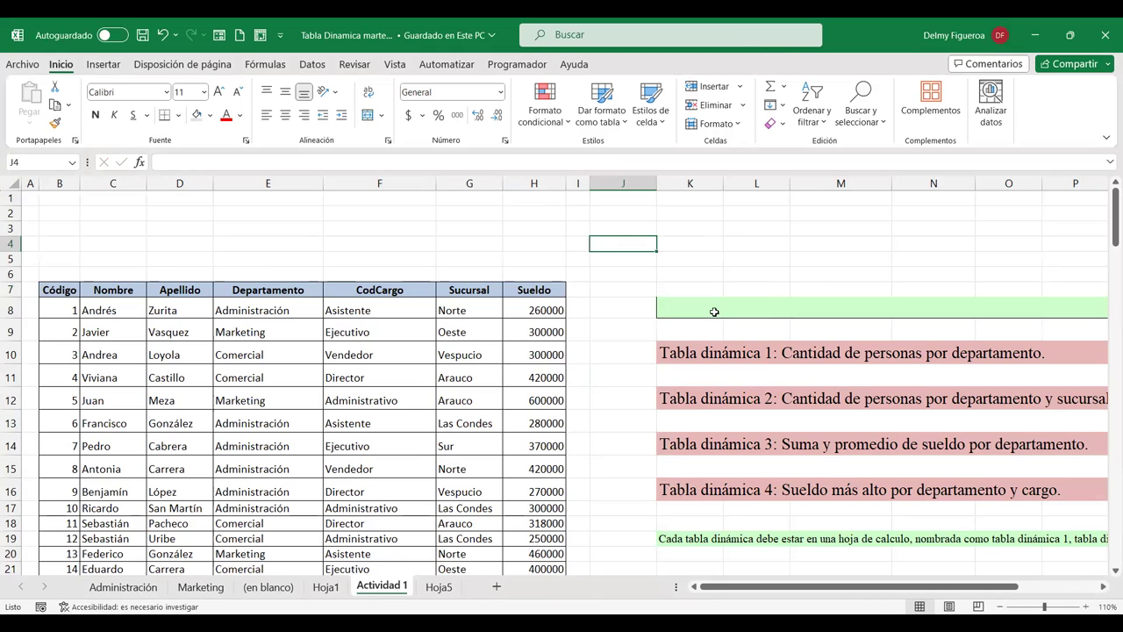
- Replace all Asistente with C01 and all Ejecutivo with C02 on Actividad 1
{"action": "key", "text": "ctrl+l"}
{"action": "type", "text": "C01"}
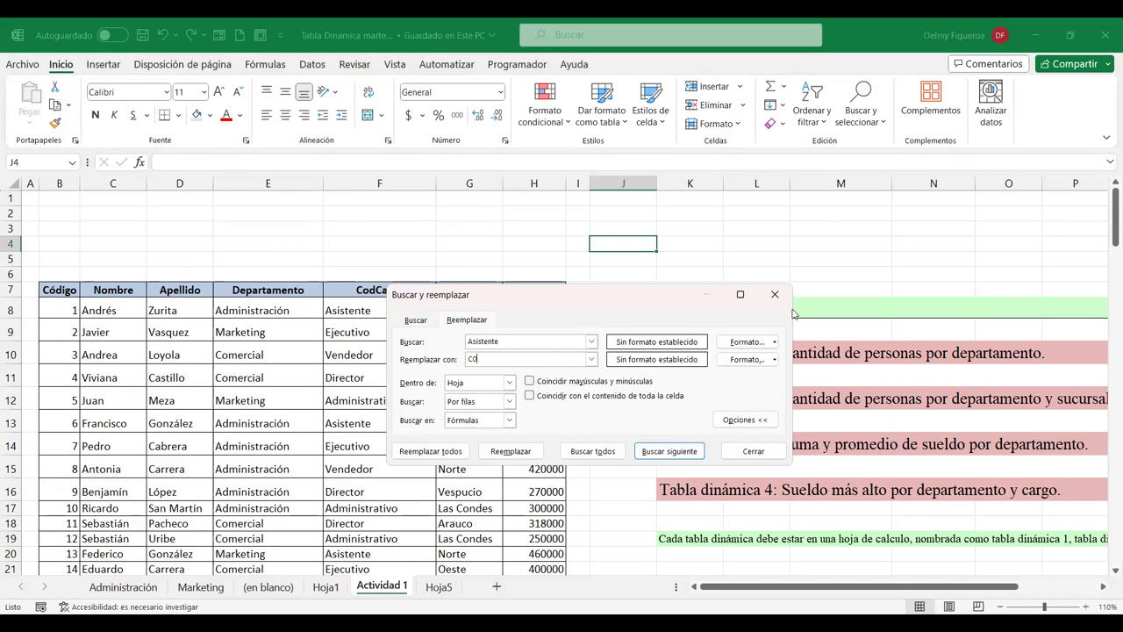
{"action": "left_click", "coordinate": [427, 453]}
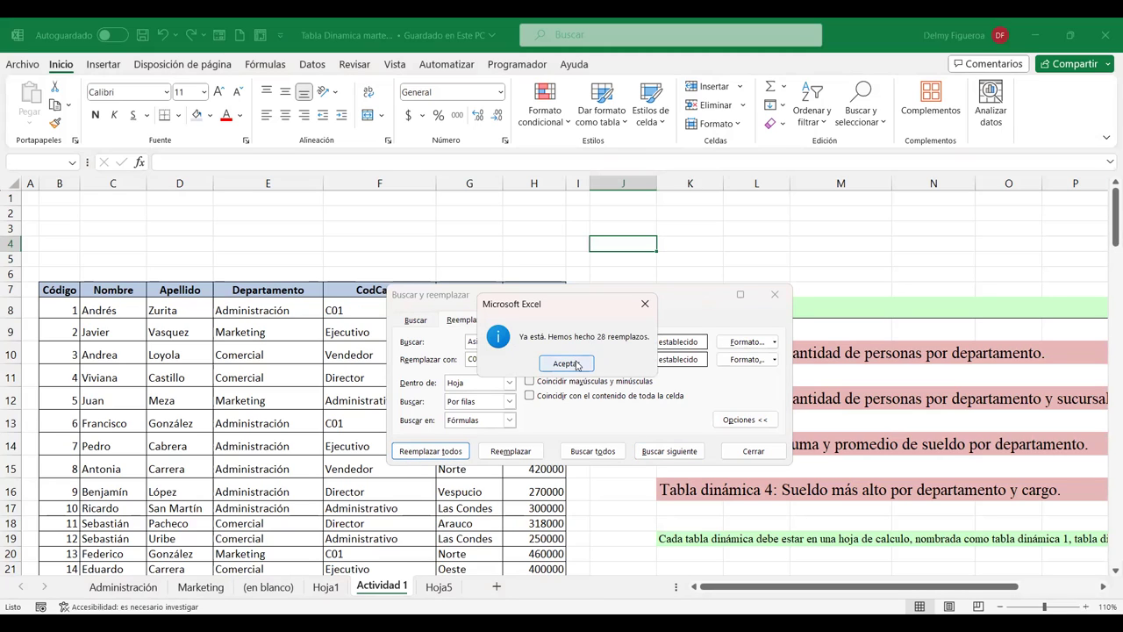
{"action": "left_click", "coordinate": [577, 362]}
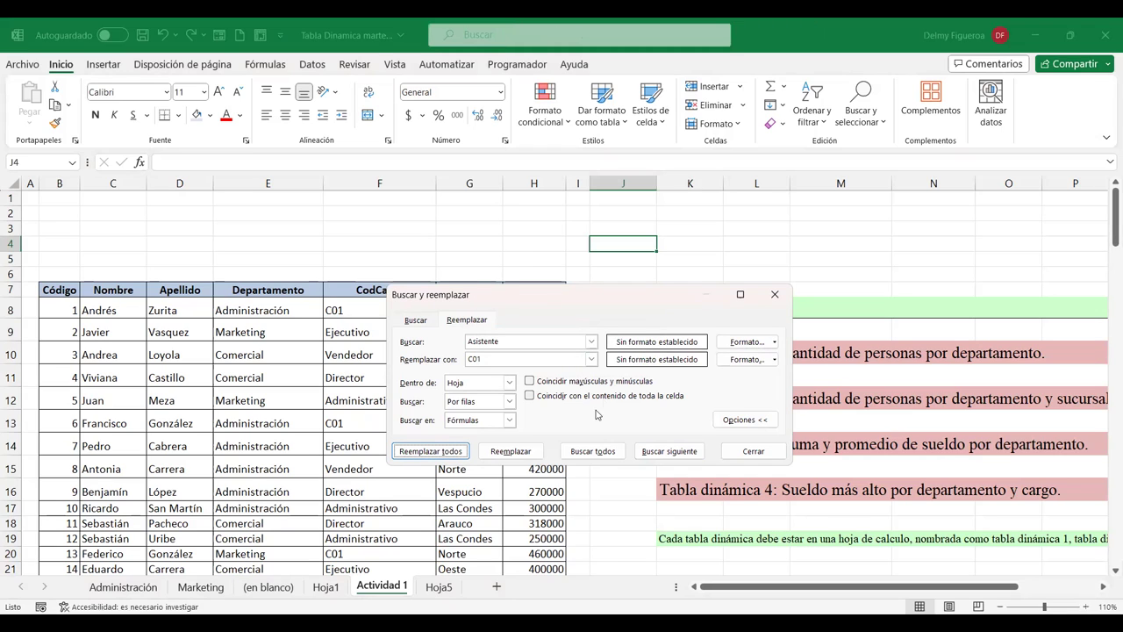
{"action": "left_click", "coordinate": [438, 587]}
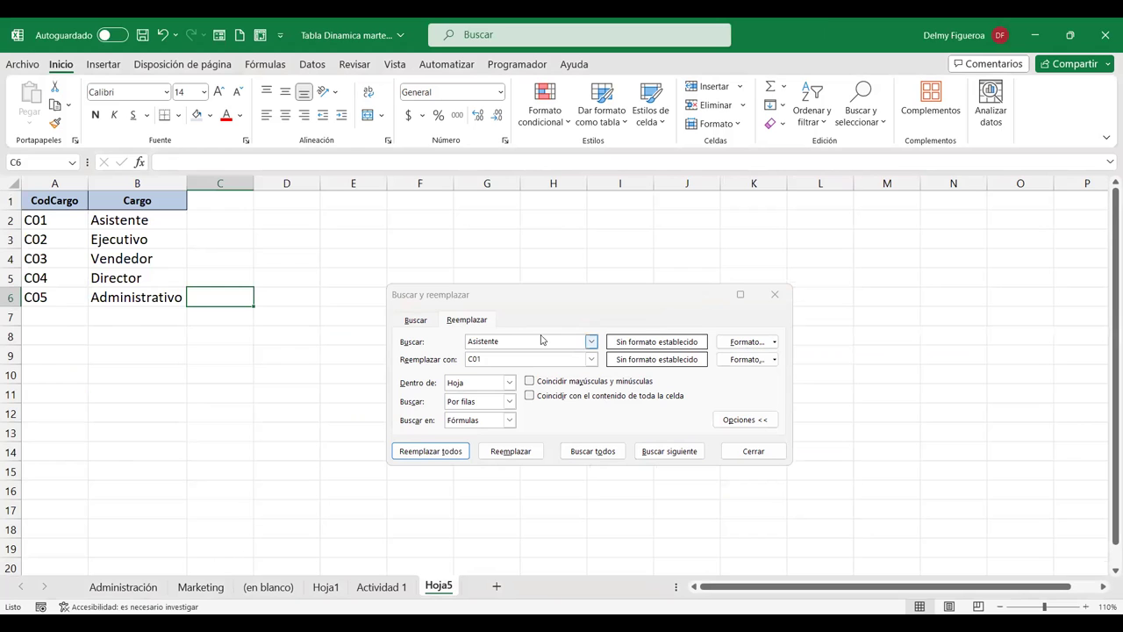
{"action": "left_click", "coordinate": [386, 587]}
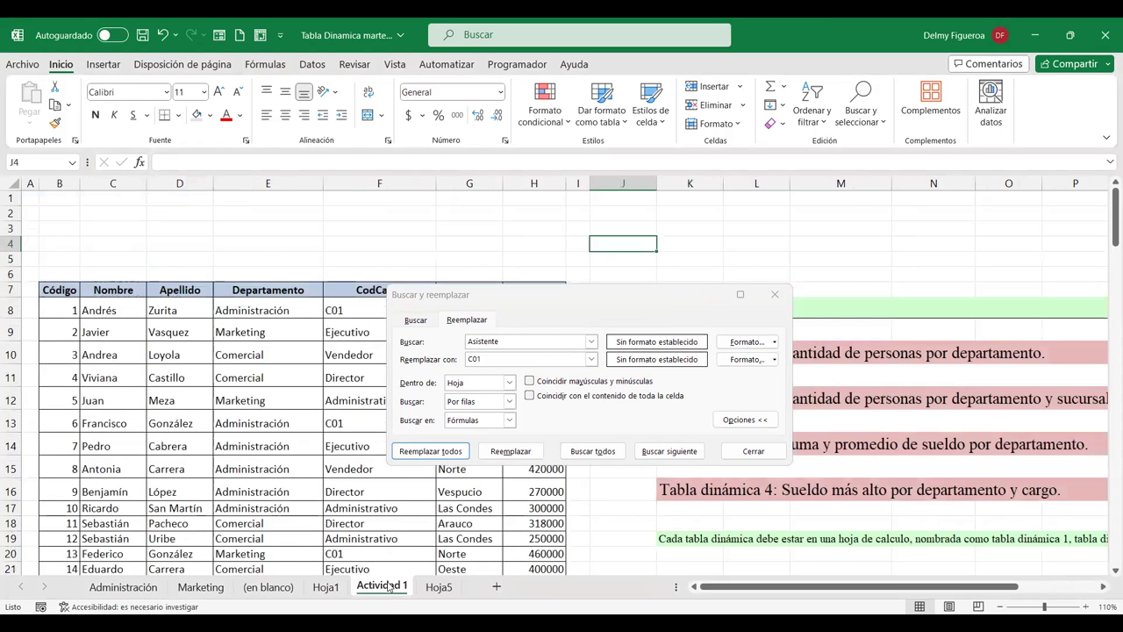
{"action": "double_click", "coordinate": [503, 340]}
{"action": "type", "text": "Ejec"}
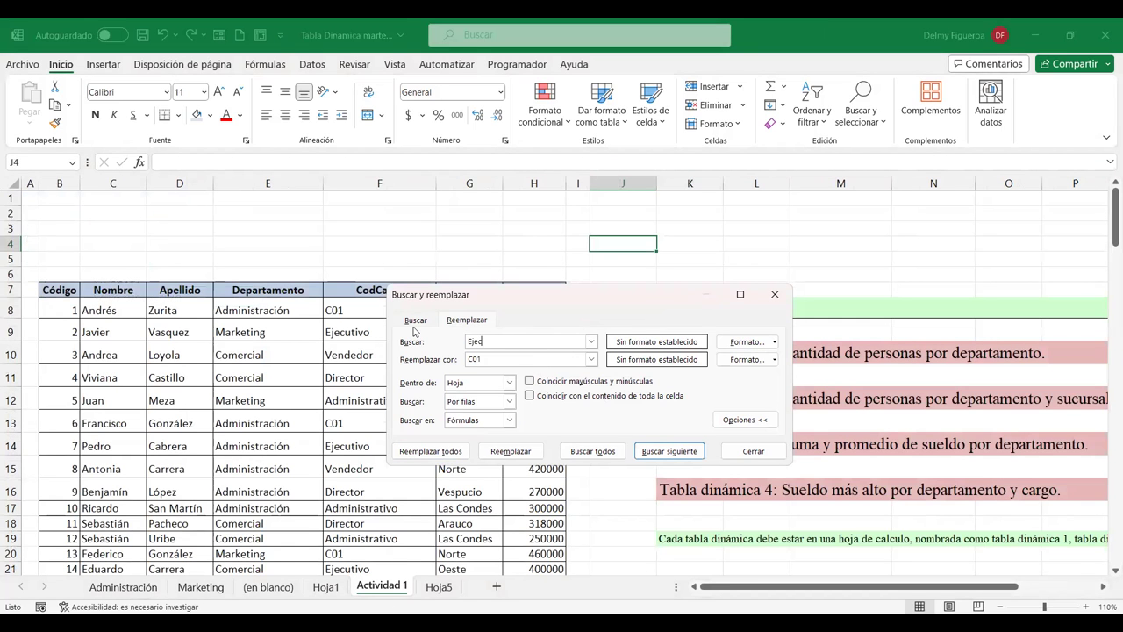
{"action": "type", "text": "o"}
{"action": "key", "text": "Tab"}
{"action": "type", "text": "C01"}
{"action": "left_click", "coordinate": [429, 452]}
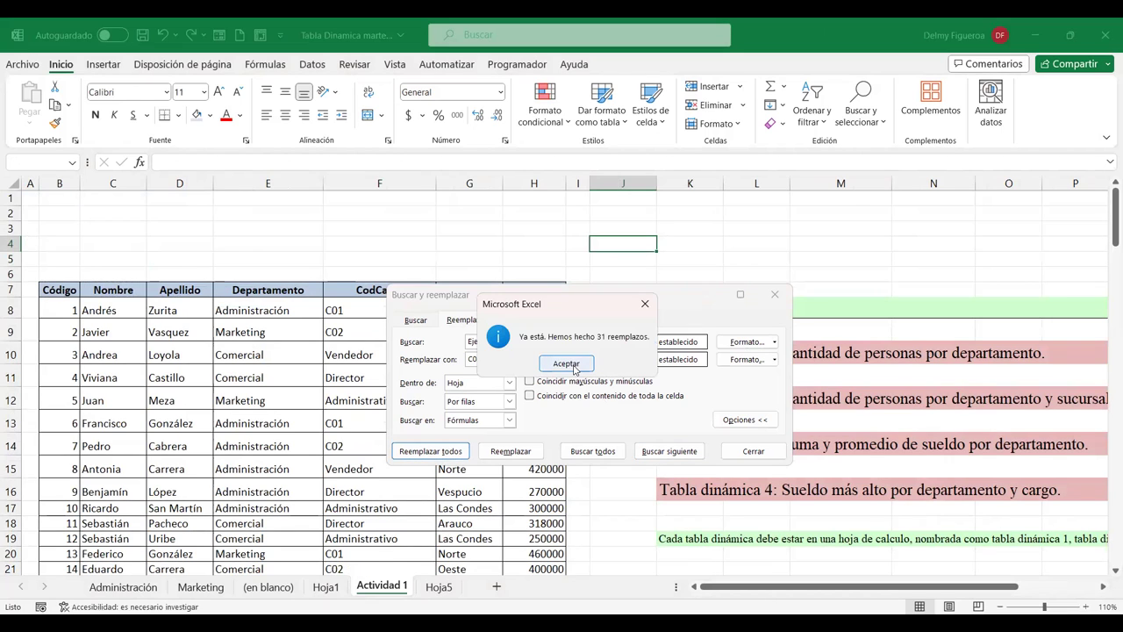
{"action": "left_click", "coordinate": [566, 363]}
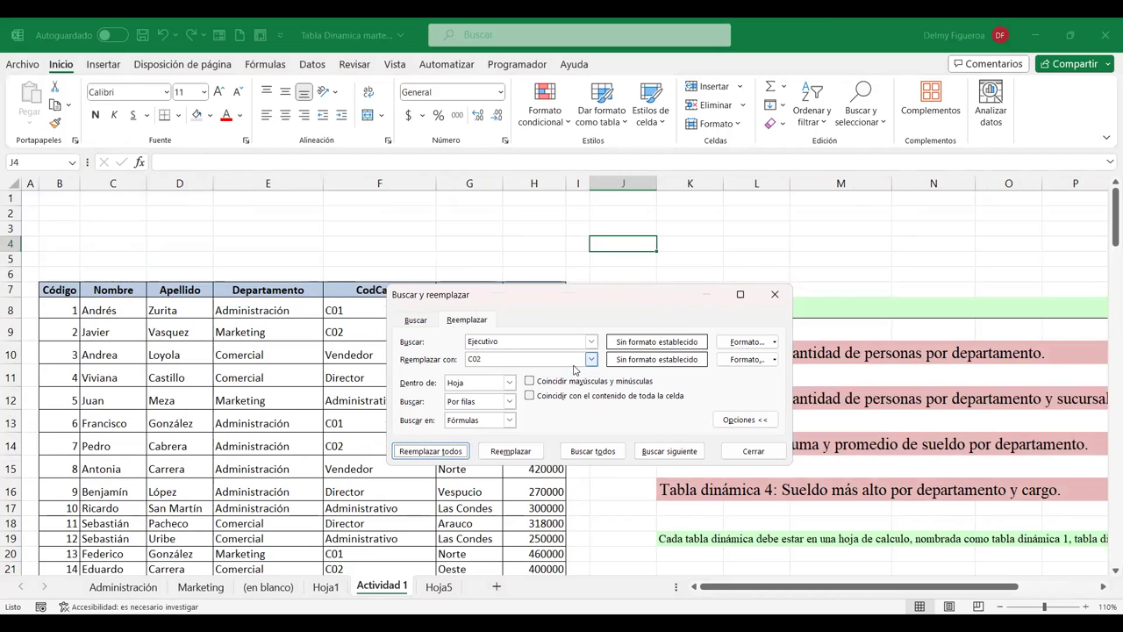
{"action": "left_click", "coordinate": [440, 587]}
{"action": "left_click", "coordinate": [384, 586]}
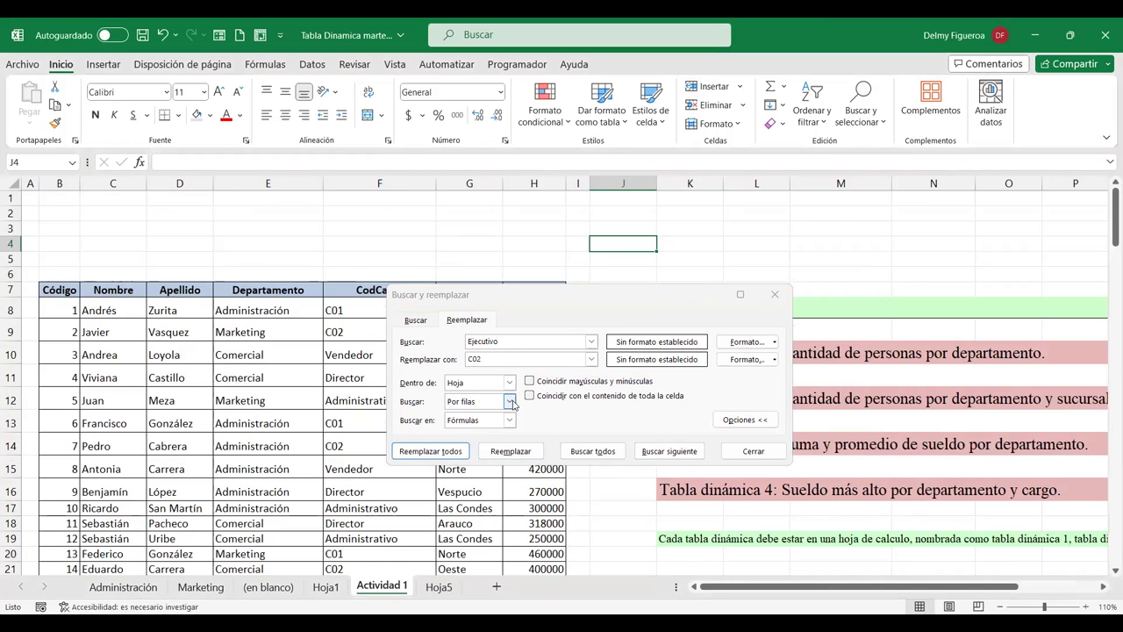
- Replace all Vendedor with C03 and all Director with C04
{"action": "left_click", "coordinate": [414, 332]}
{"action": "type", "text": "Vendedor"}
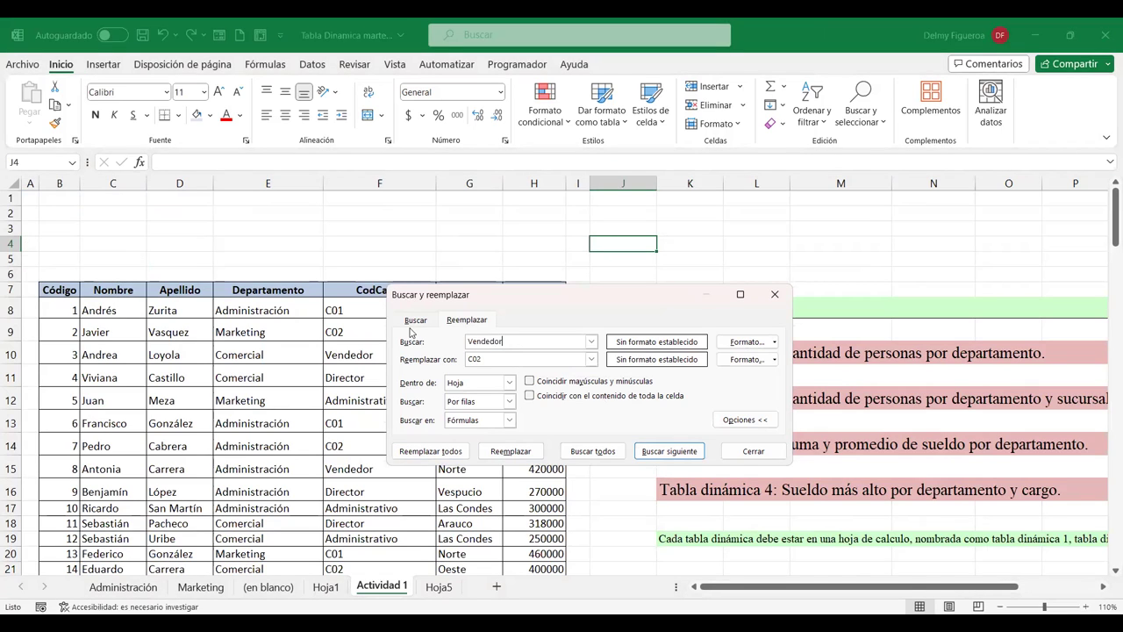
{"action": "key", "text": "Tab"}
{"action": "type", "text": "C02"}
{"action": "left_click", "coordinate": [430, 452]}
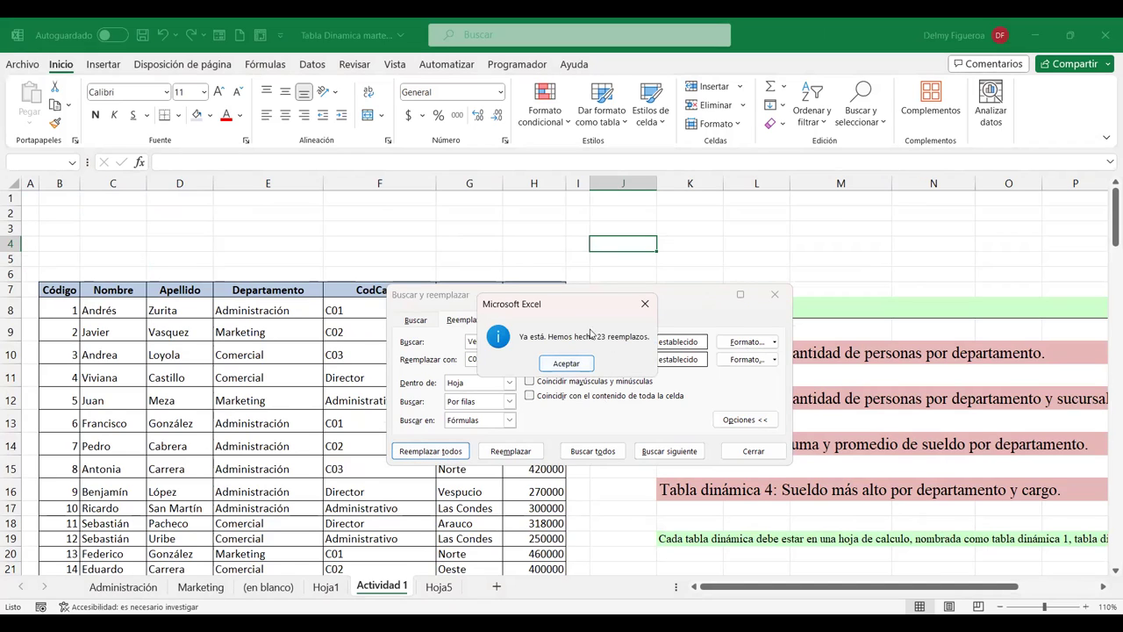
{"action": "left_click", "coordinate": [578, 371]}
{"action": "left_click", "coordinate": [442, 589]}
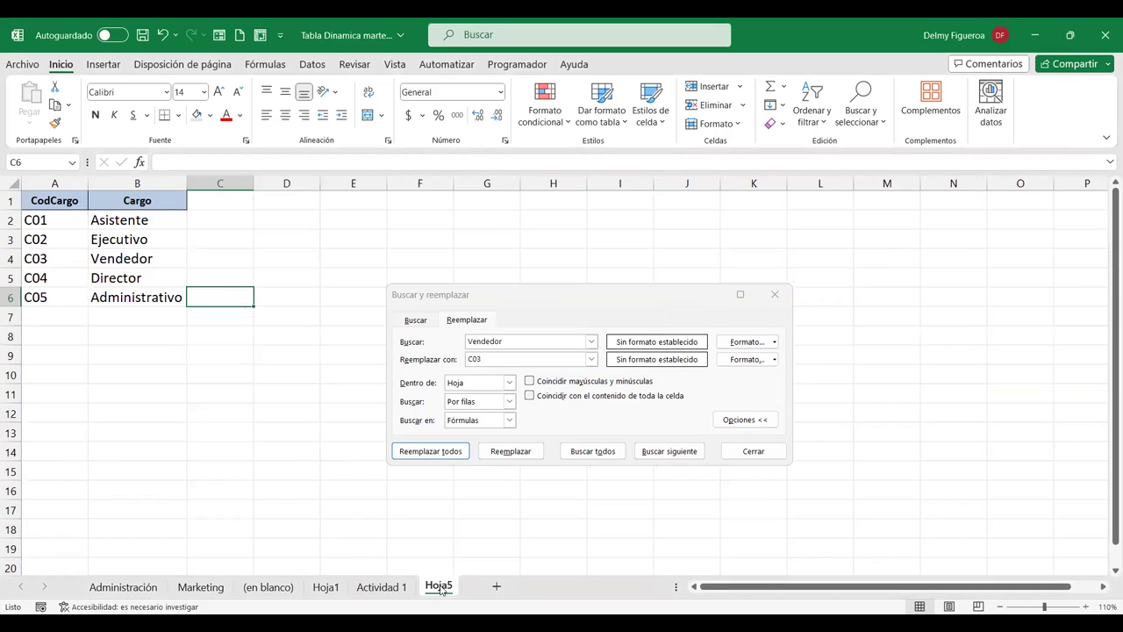
{"action": "left_click", "coordinate": [390, 587]}
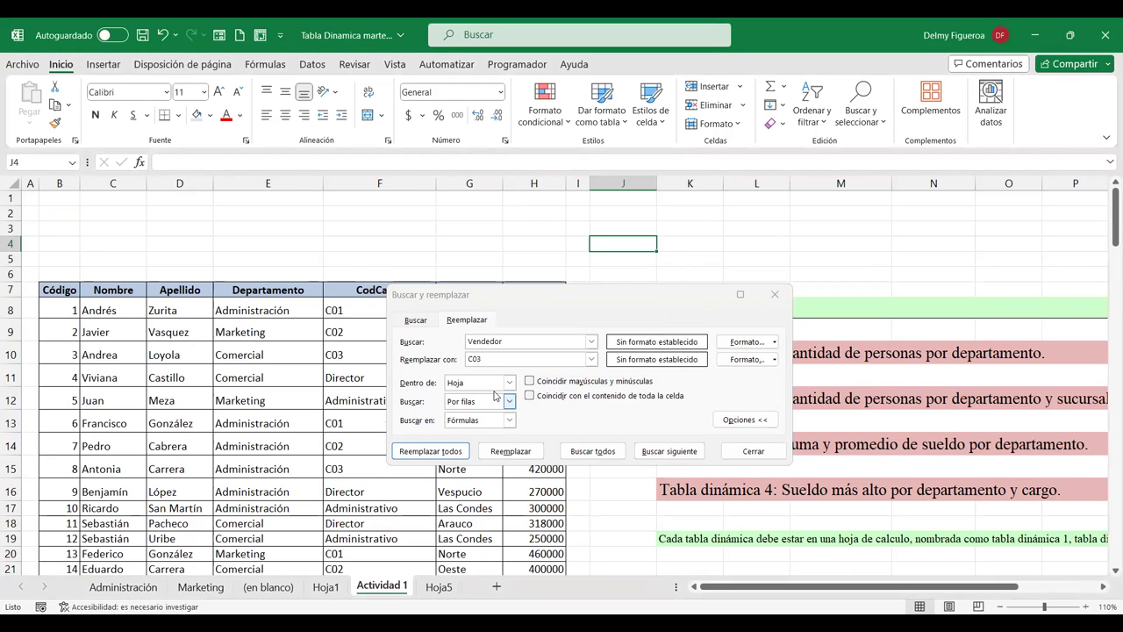
{"action": "double_click", "coordinate": [518, 343]}
{"action": "type", "text": "D"}
{"action": "key", "text": "Tab"}
{"action": "type", "text": "C03"}
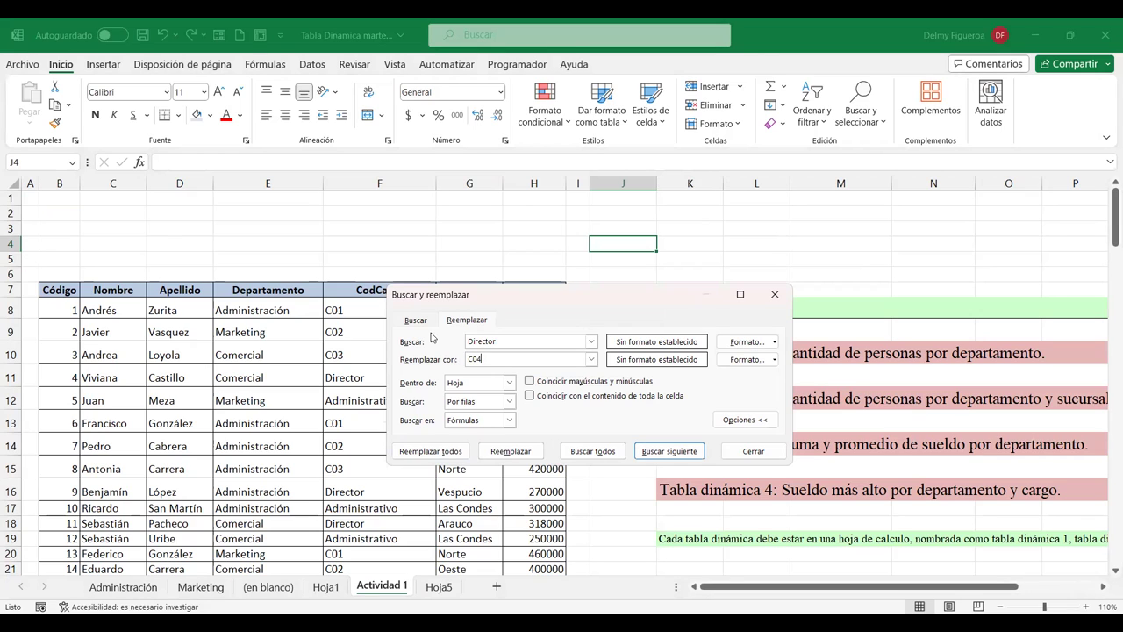
{"action": "left_click", "coordinate": [450, 450]}
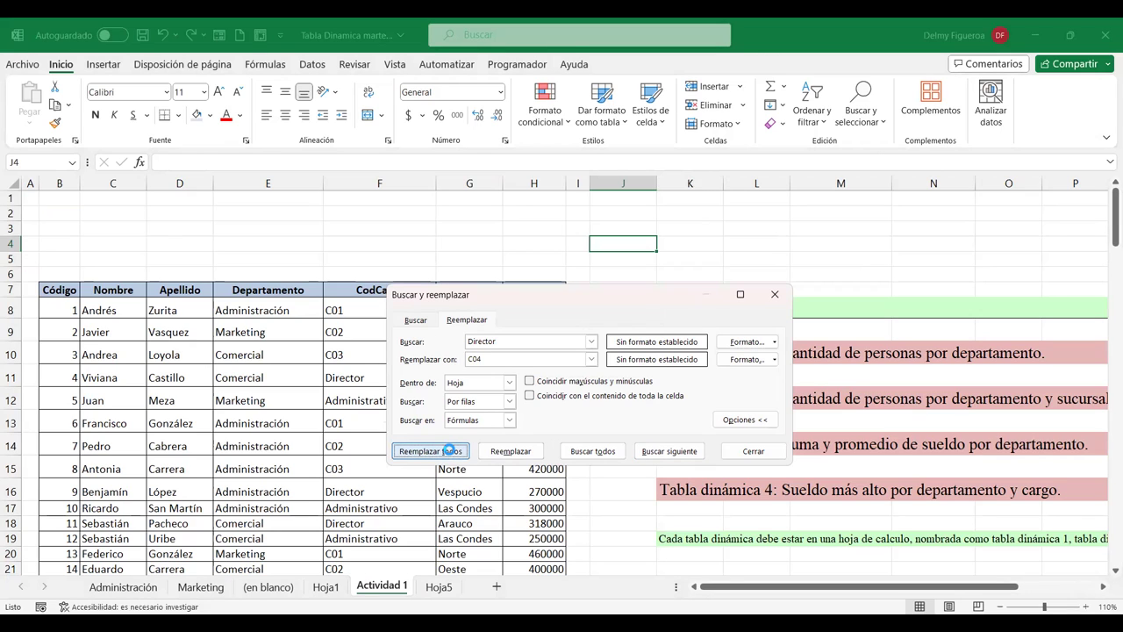
{"action": "left_click", "coordinate": [567, 362]}
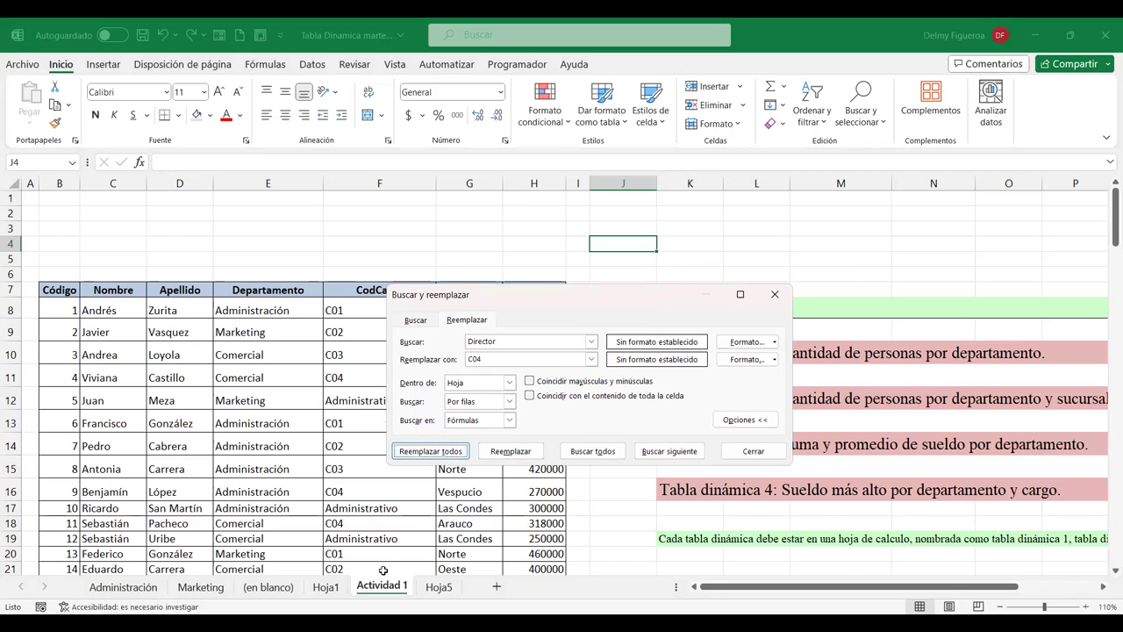
{"action": "left_click", "coordinate": [433, 587]}
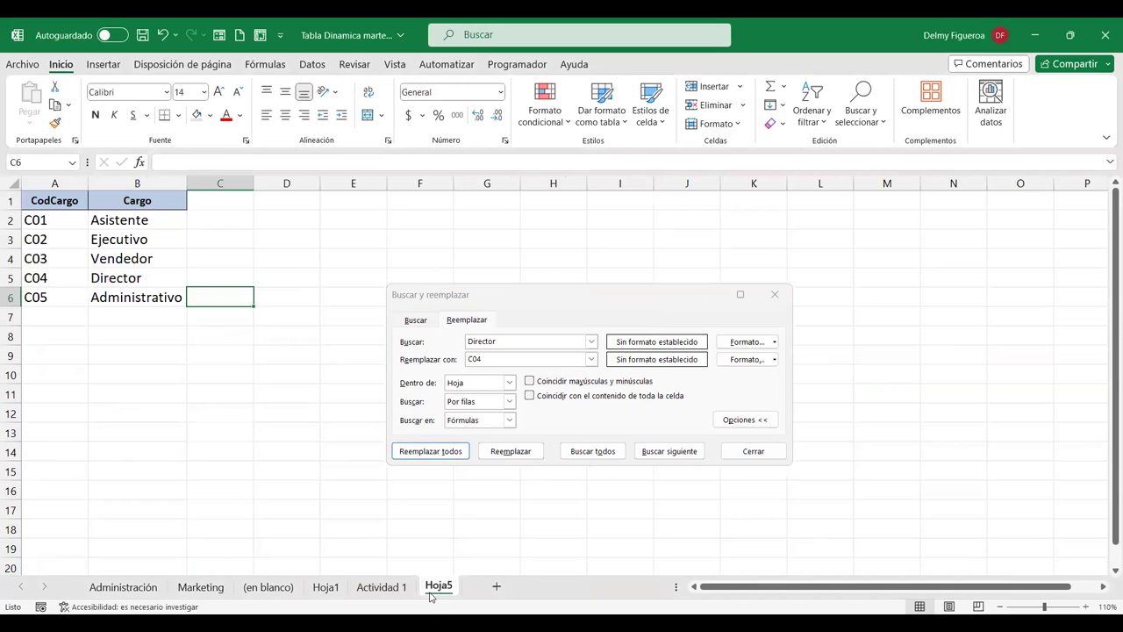
{"action": "left_click", "coordinate": [380, 586]}
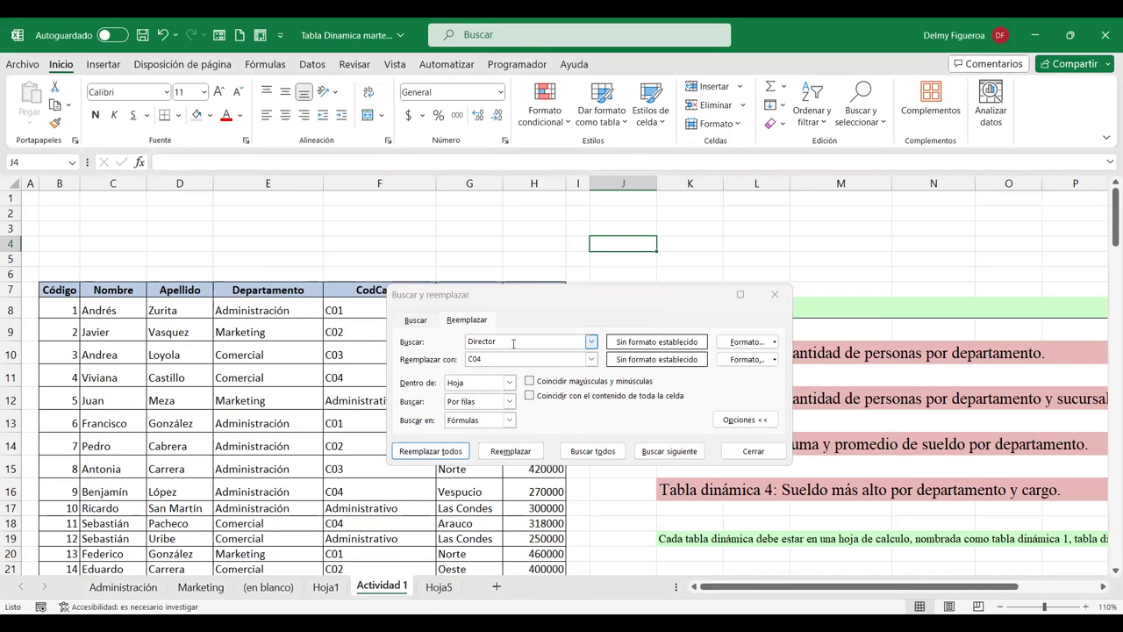
- Replace all Administrativo with C05 and close Find and Replace
{"action": "left_click", "coordinate": [433, 345]}
{"action": "type", "text": "Administrativ"}
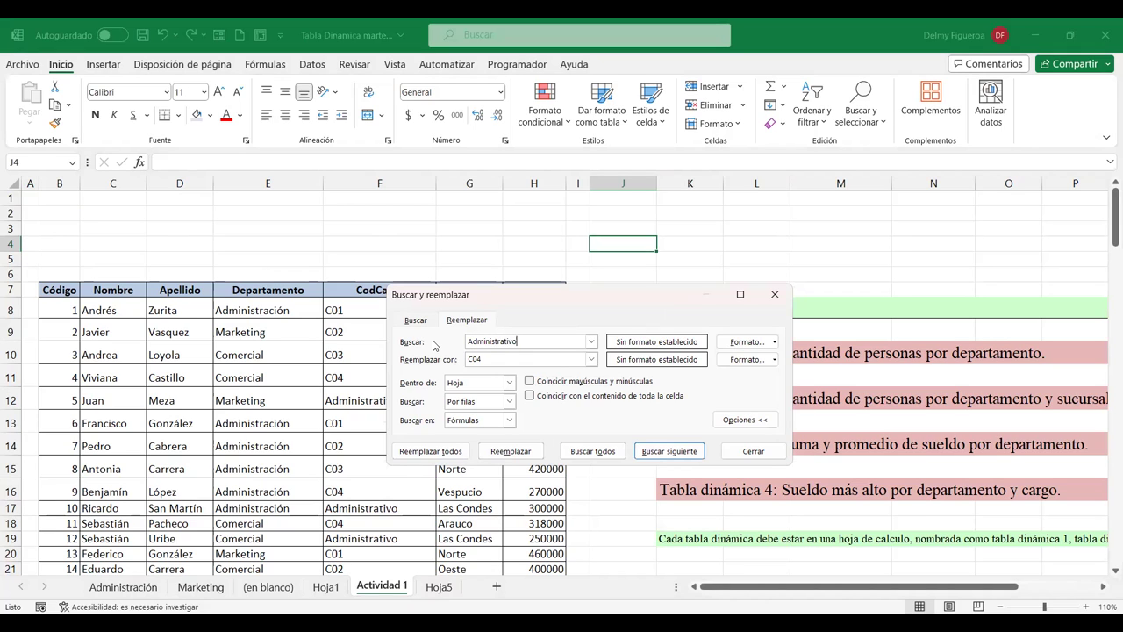
{"action": "key", "text": "Tab"}
{"action": "type", "text": "C0"}
{"action": "left_click", "coordinate": [430, 451]}
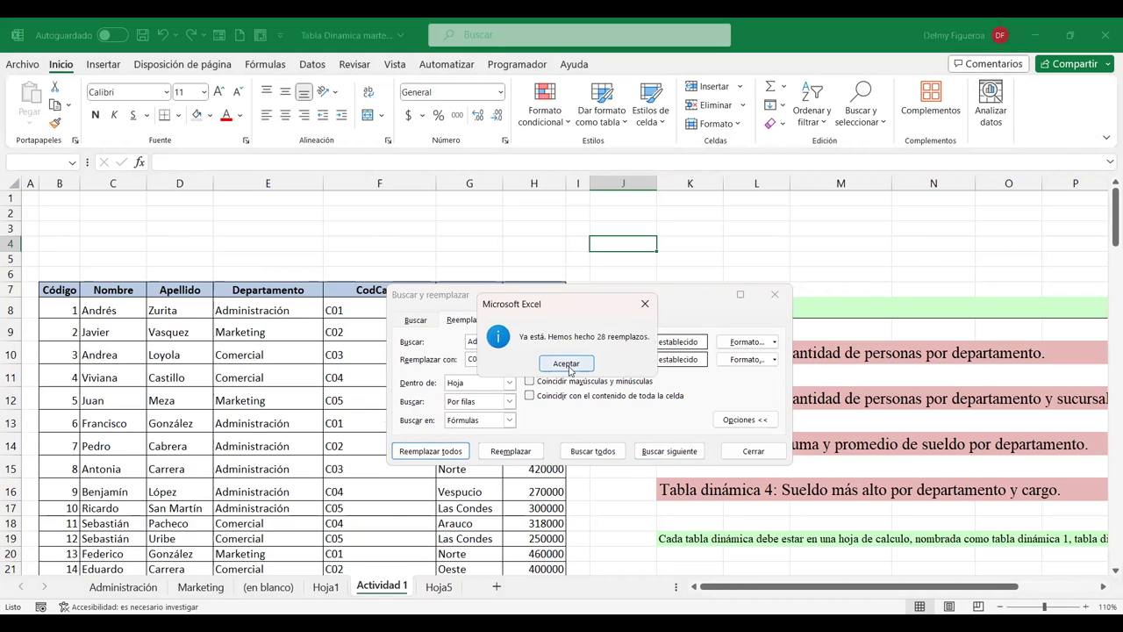
{"action": "key", "text": "Return"}
{"action": "left_click", "coordinate": [753, 451]}
- Scroll through the CodCargo column to verify the codes and compare them with the Hoja5 list
{"action": "left_click", "coordinate": [391, 309]}
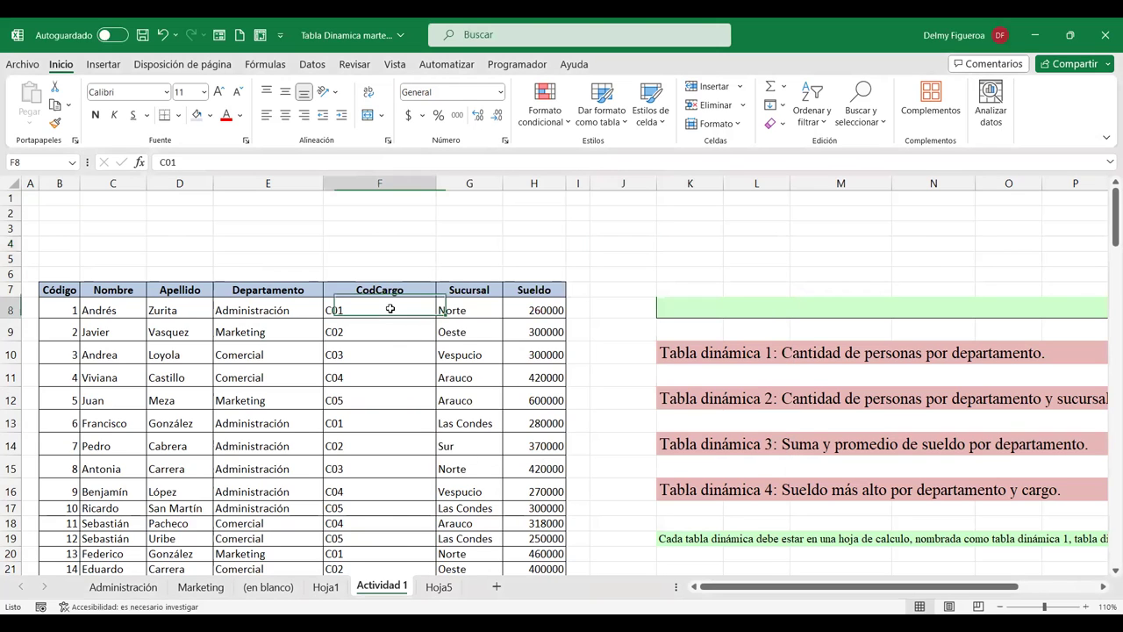
{"action": "scroll", "coordinate": [409, 400], "scroll_direction": "down", "scroll_amount": 3}
{"action": "scroll", "coordinate": [409, 399], "scroll_direction": "down", "scroll_amount": 2}
{"action": "scroll", "coordinate": [404, 430], "scroll_direction": "down", "scroll_amount": 5}
{"action": "scroll", "coordinate": [405, 430], "scroll_direction": "down", "scroll_amount": 5}
{"action": "scroll", "coordinate": [405, 430], "scroll_direction": "down", "scroll_amount": 4}
{"action": "scroll", "coordinate": [404, 430], "scroll_direction": "down", "scroll_amount": 6}
{"action": "scroll", "coordinate": [401, 454], "scroll_direction": "down", "scroll_amount": 1}
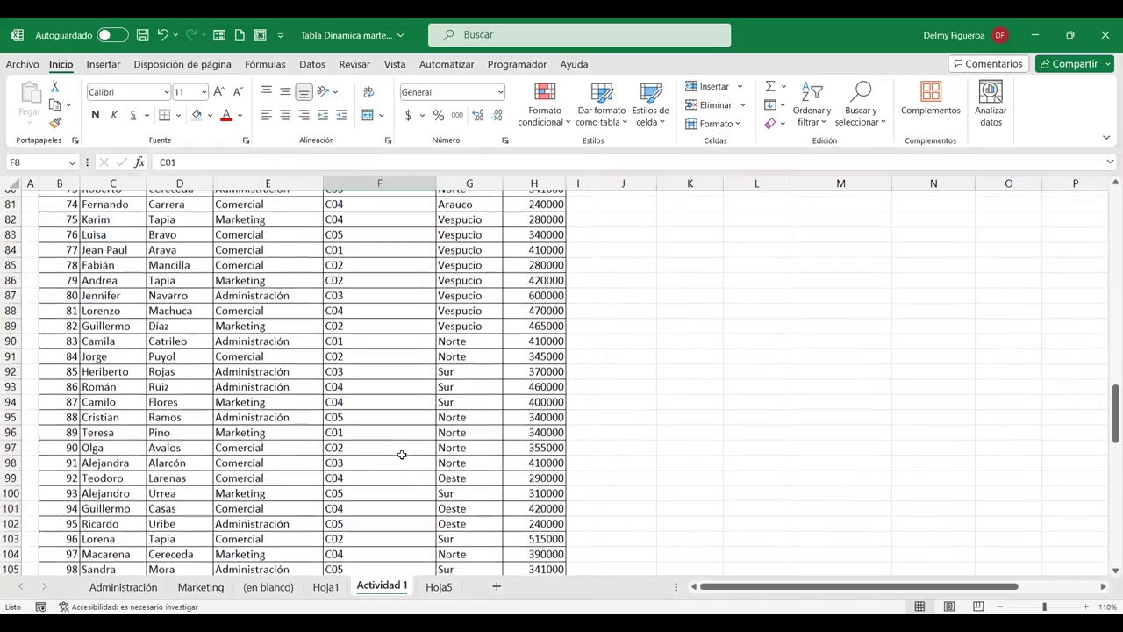
{"action": "scroll", "coordinate": [402, 454], "scroll_direction": "down", "scroll_amount": 7}
{"action": "scroll", "coordinate": [401, 466], "scroll_direction": "down", "scroll_amount": 7}
{"action": "scroll", "coordinate": [401, 471], "scroll_direction": "down", "scroll_amount": 6}
{"action": "scroll", "coordinate": [401, 499], "scroll_direction": "down", "scroll_amount": 1}
{"action": "left_click", "coordinate": [399, 392]}
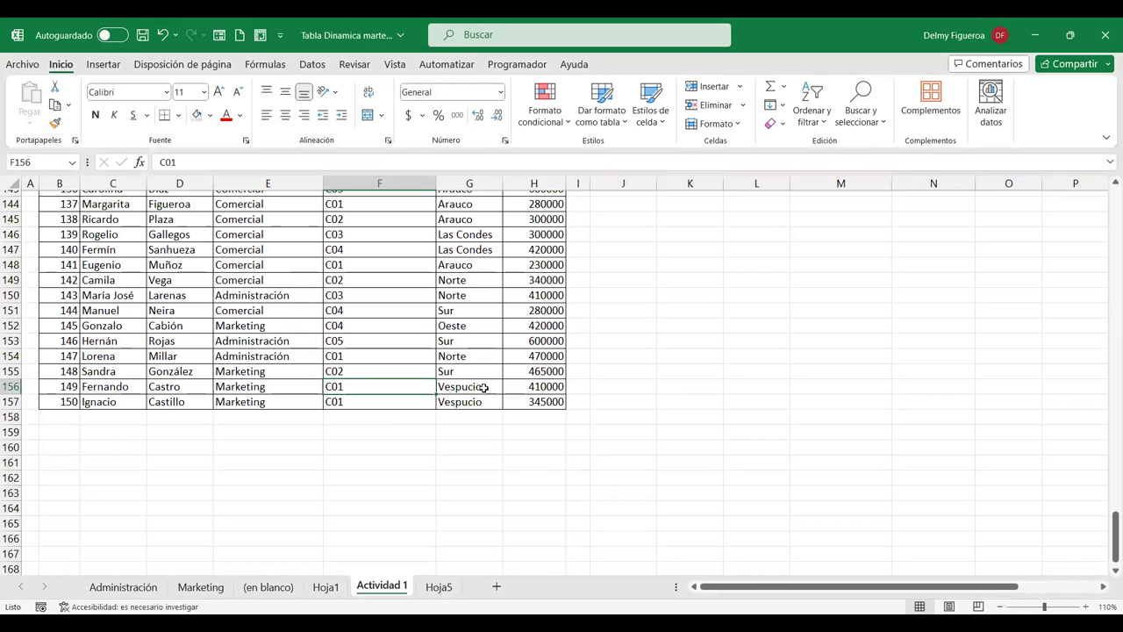
{"action": "key", "text": "ctrl+Home"}
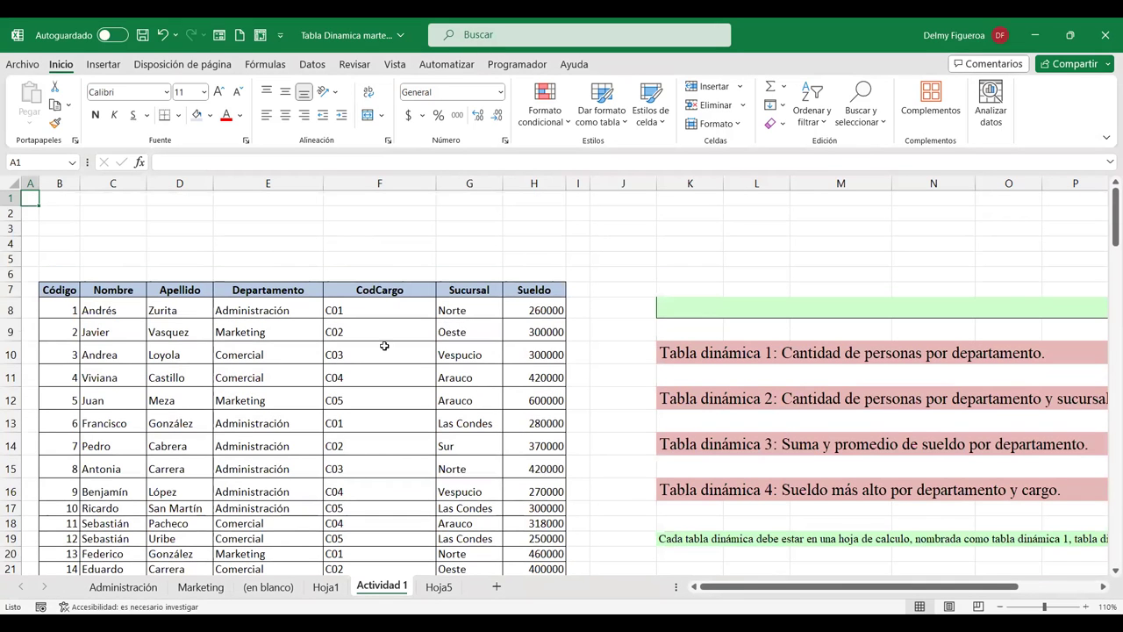
{"action": "left_click", "coordinate": [441, 589]}
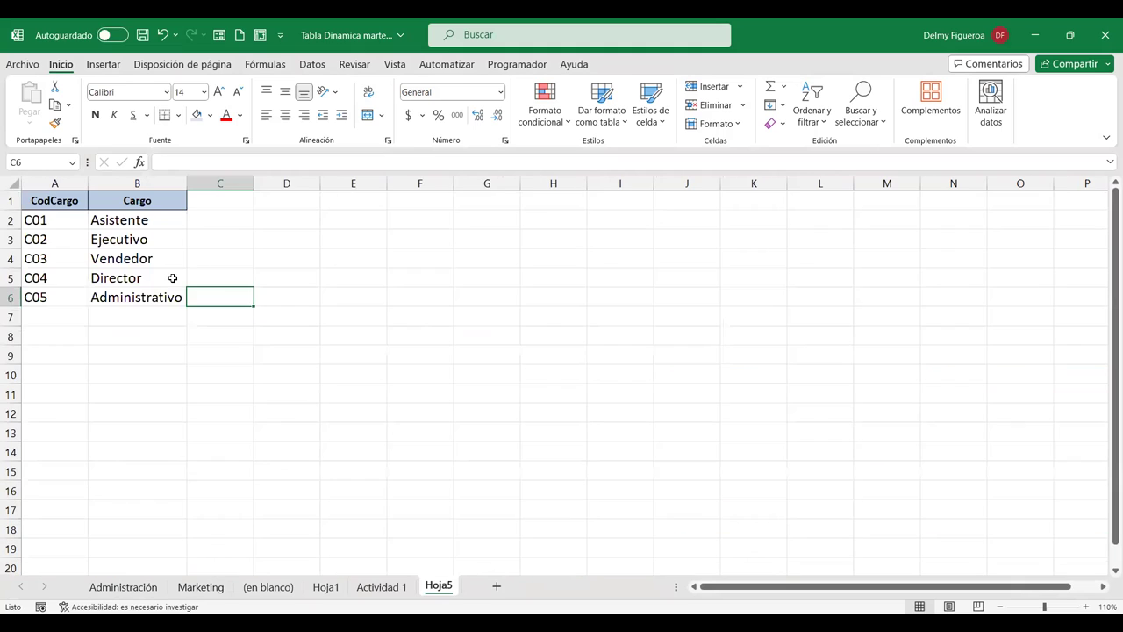
{"action": "left_click", "coordinate": [218, 220]}
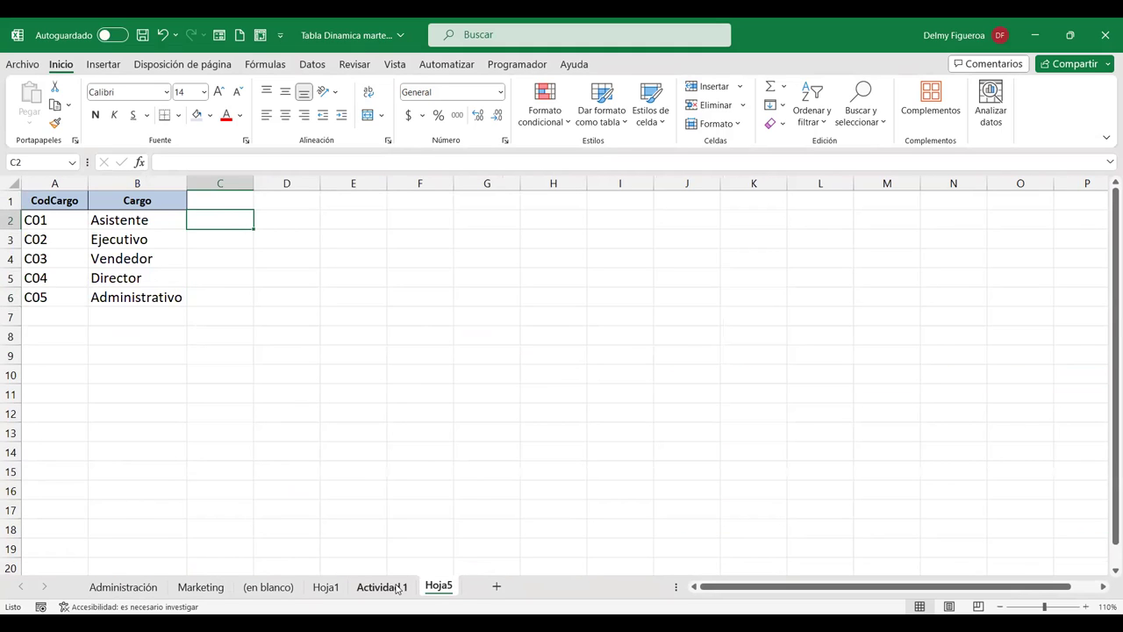
{"action": "left_click", "coordinate": [397, 588]}
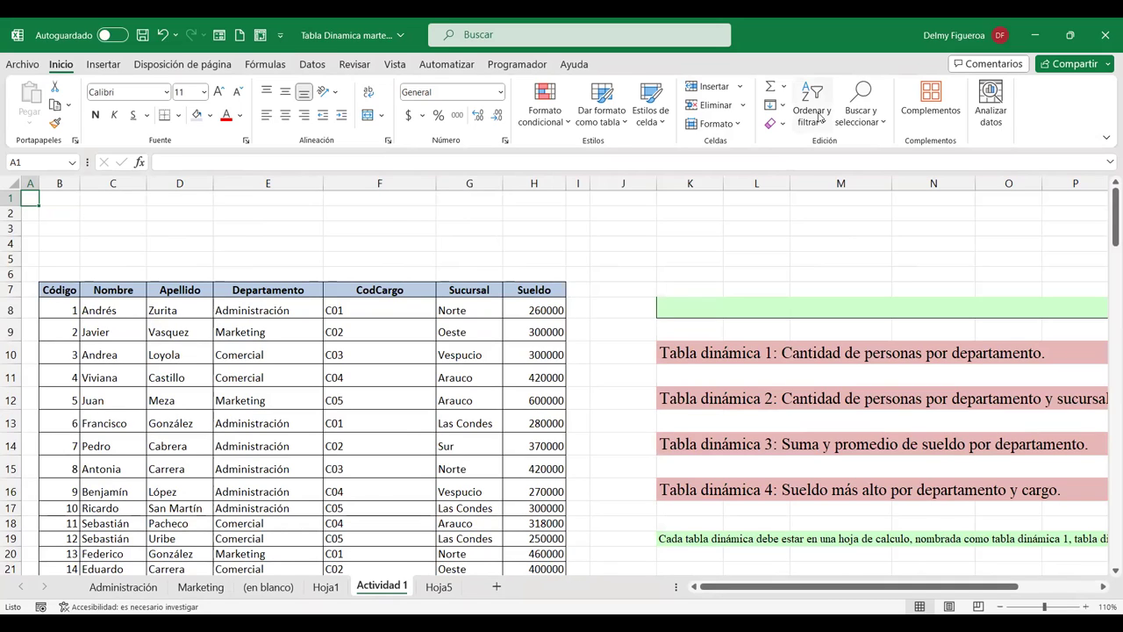
{"action": "left_click", "coordinate": [387, 306]}
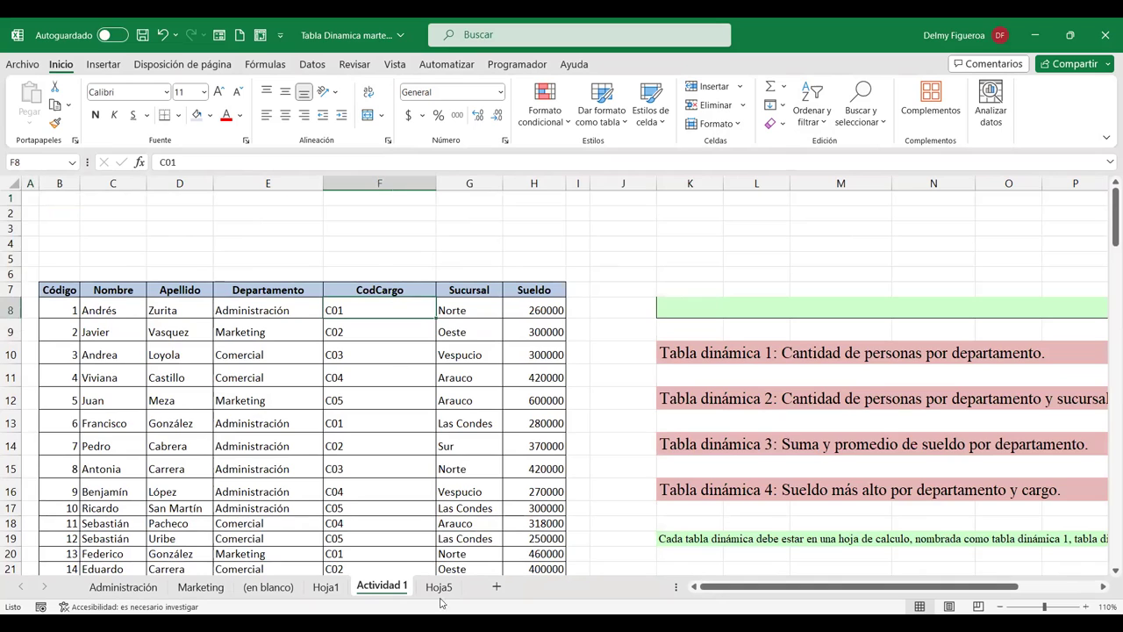
{"action": "left_click", "coordinate": [439, 587]}
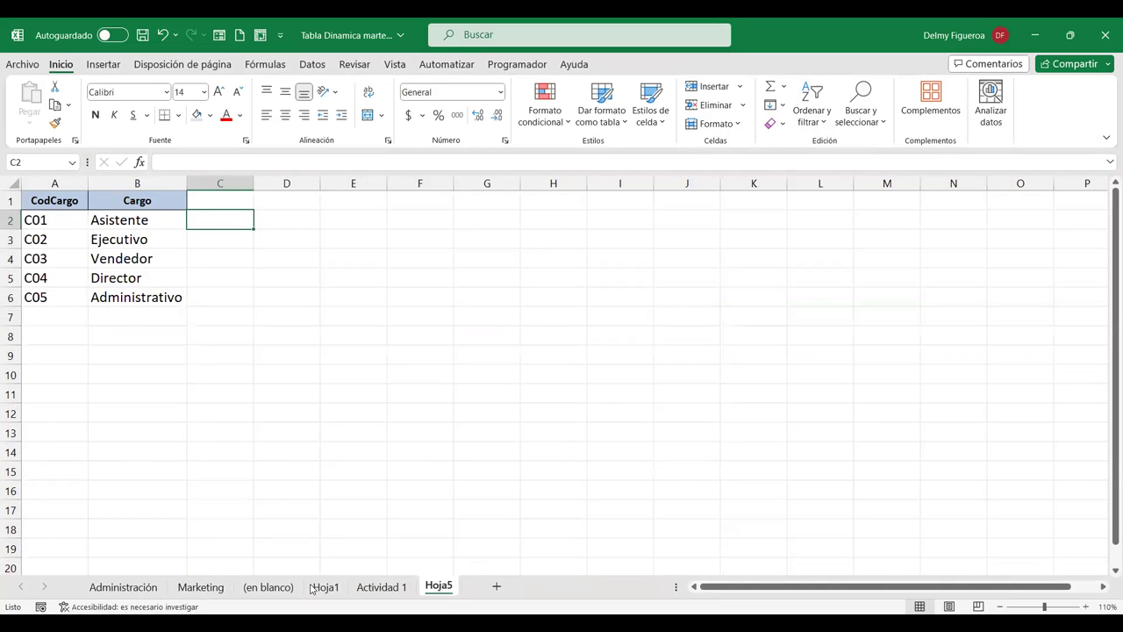
{"action": "left_click", "coordinate": [397, 586]}
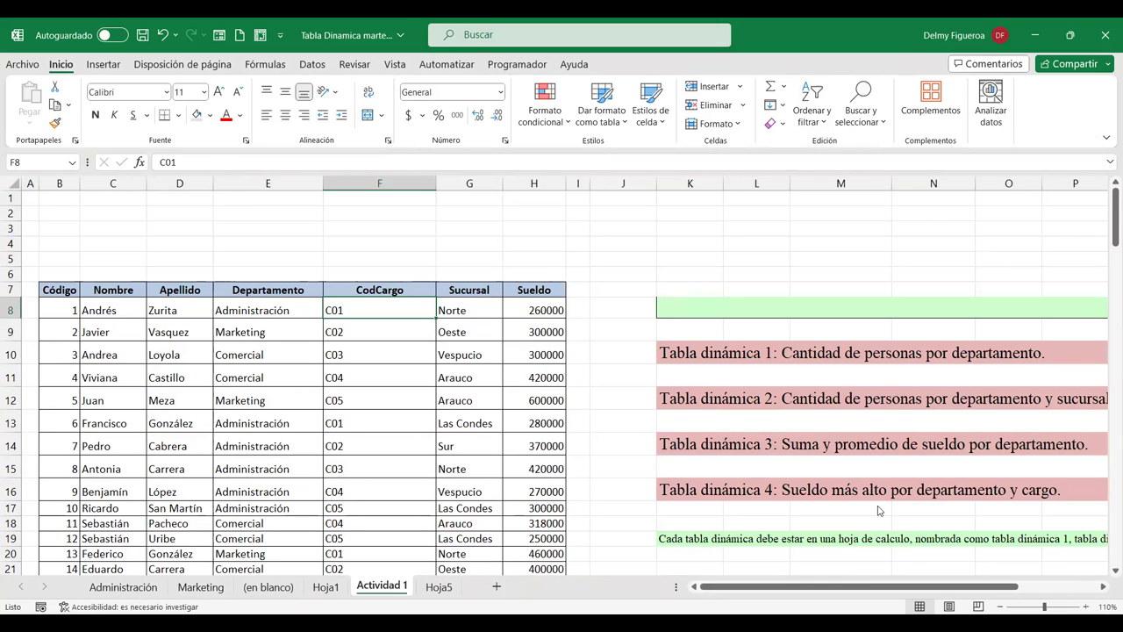
{"action": "left_click", "coordinate": [543, 231]}
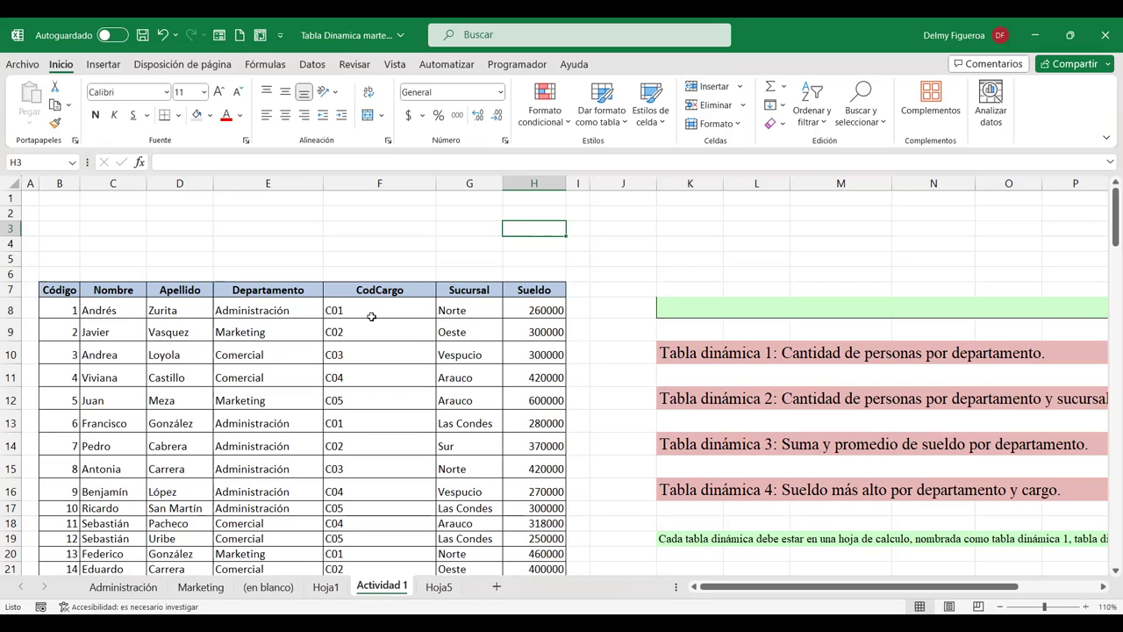
{"action": "left_click", "coordinate": [265, 311]}
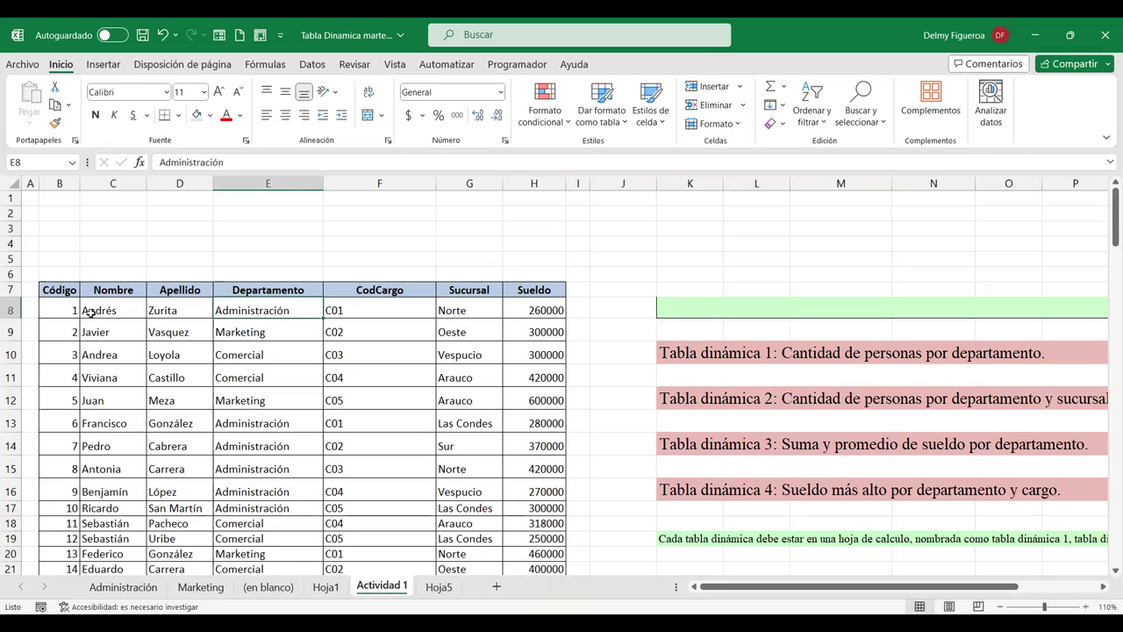
{"action": "left_click", "coordinate": [61, 310]}
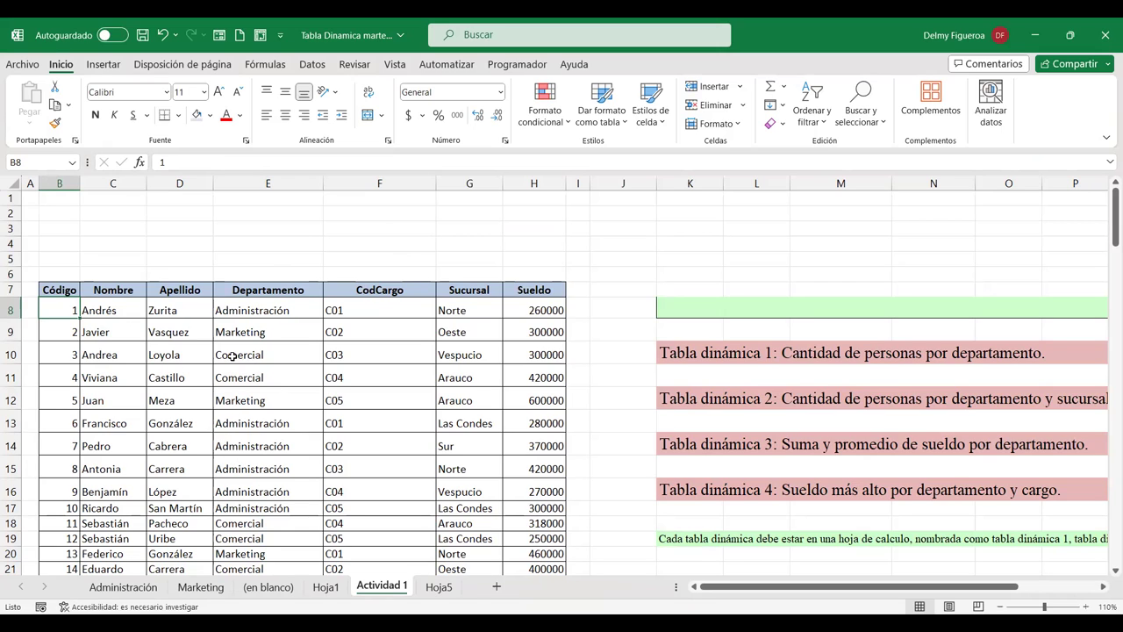
- Select columns B and F on Actividad 1, then the CodCargo column A on Hoja5
{"action": "left_click", "coordinate": [60, 182]}
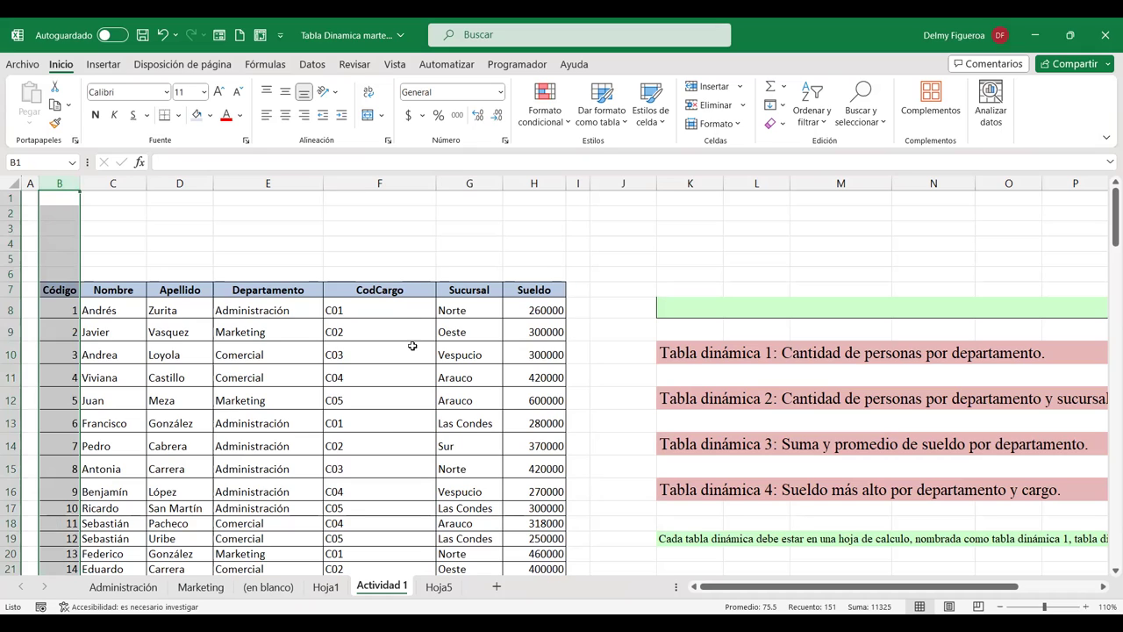
{"action": "left_click", "coordinate": [393, 308]}
{"action": "left_click", "coordinate": [406, 181]}
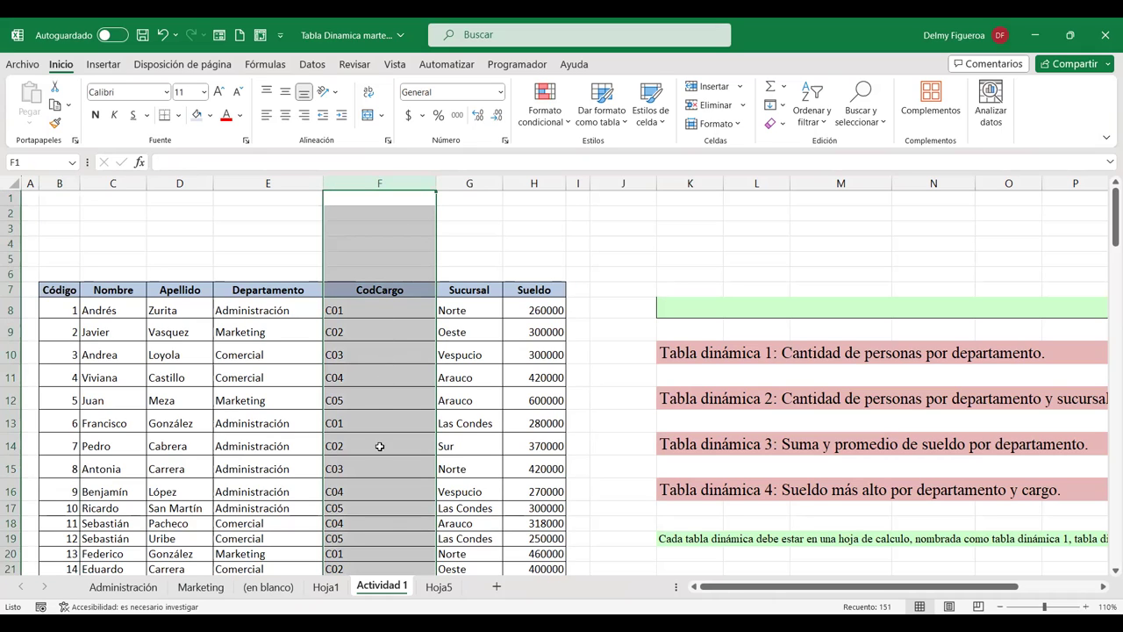
{"action": "left_click", "coordinate": [435, 588]}
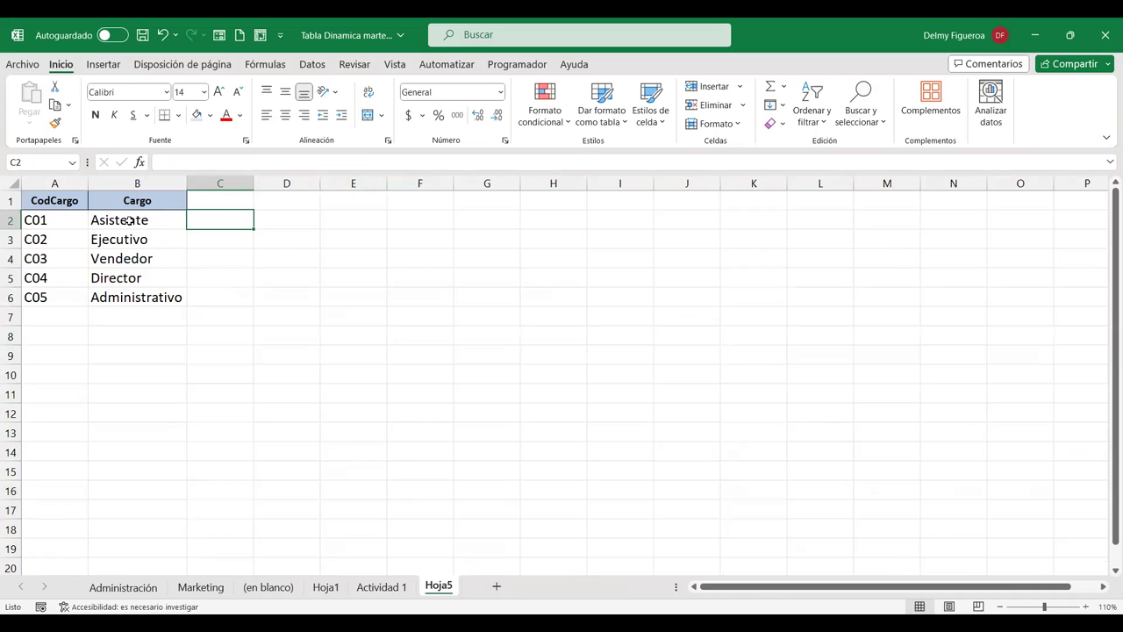
{"action": "left_click", "coordinate": [53, 180]}
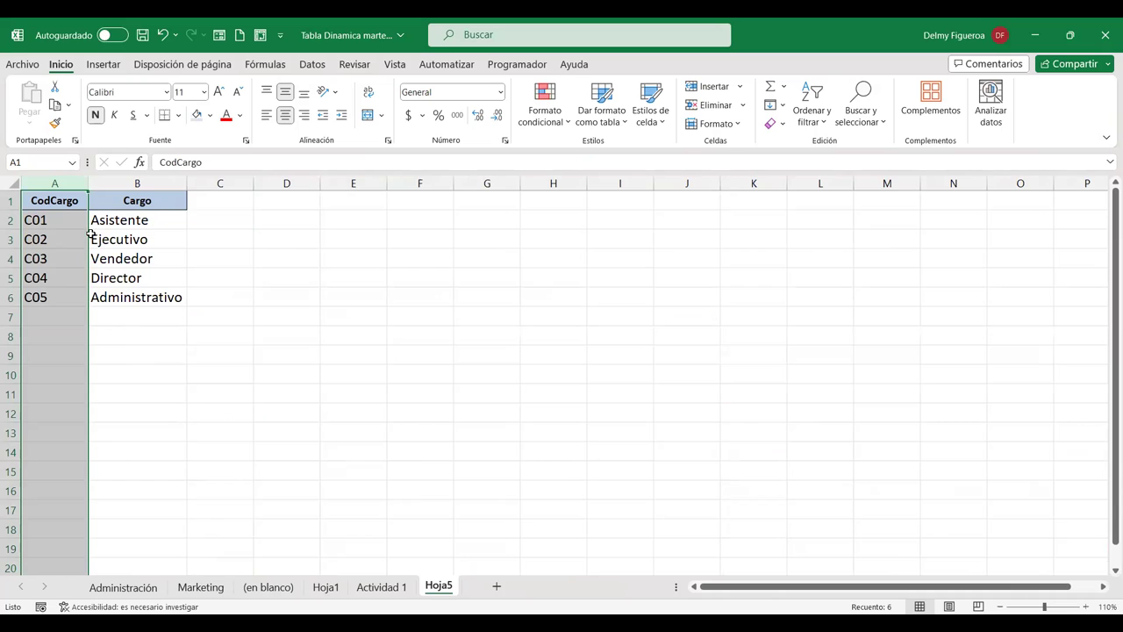
{"action": "left_click", "coordinate": [137, 218]}
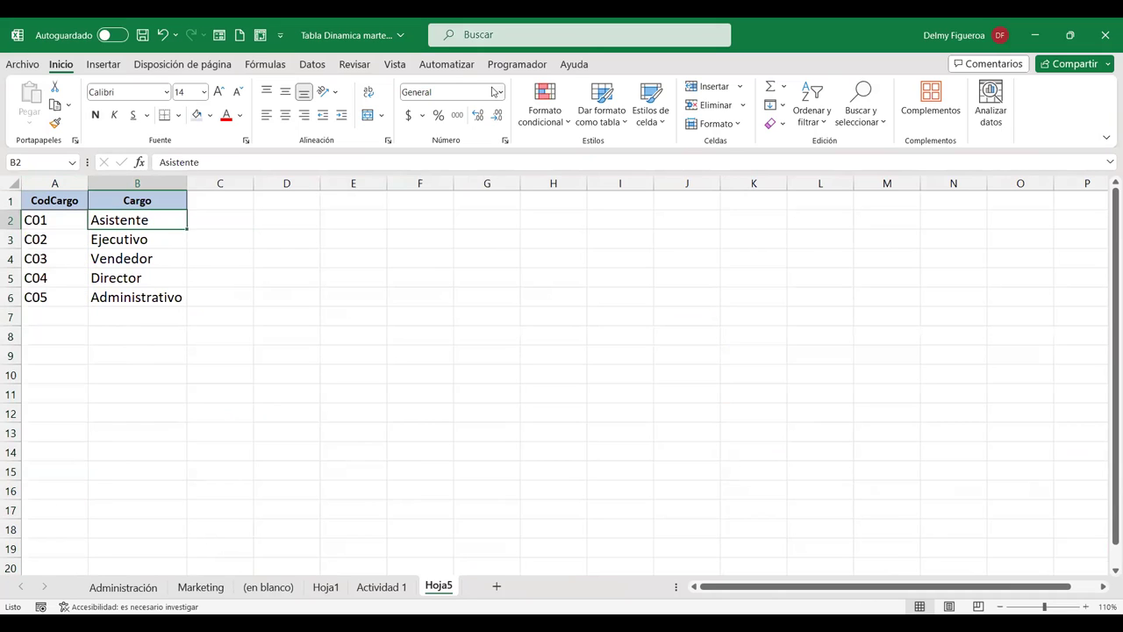
- Glance at Hoja1's existing pivot tables, then return to the Actividad 1 data sheet
{"action": "left_click", "coordinate": [391, 579]}
{"action": "left_click", "coordinate": [509, 393]}
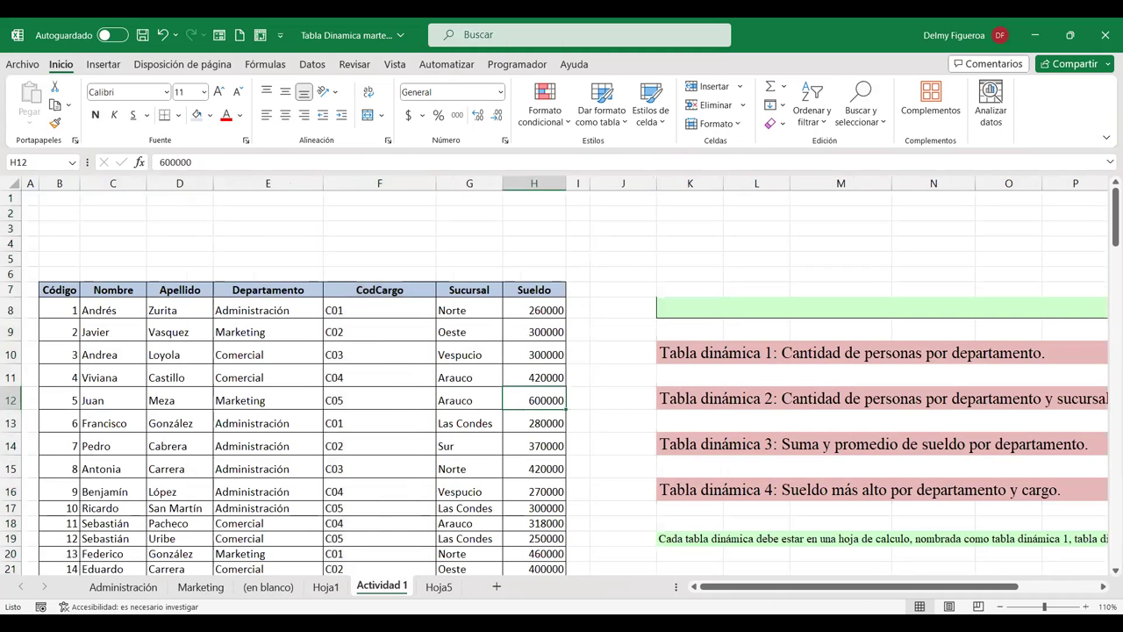
{"action": "left_click", "coordinate": [326, 587]}
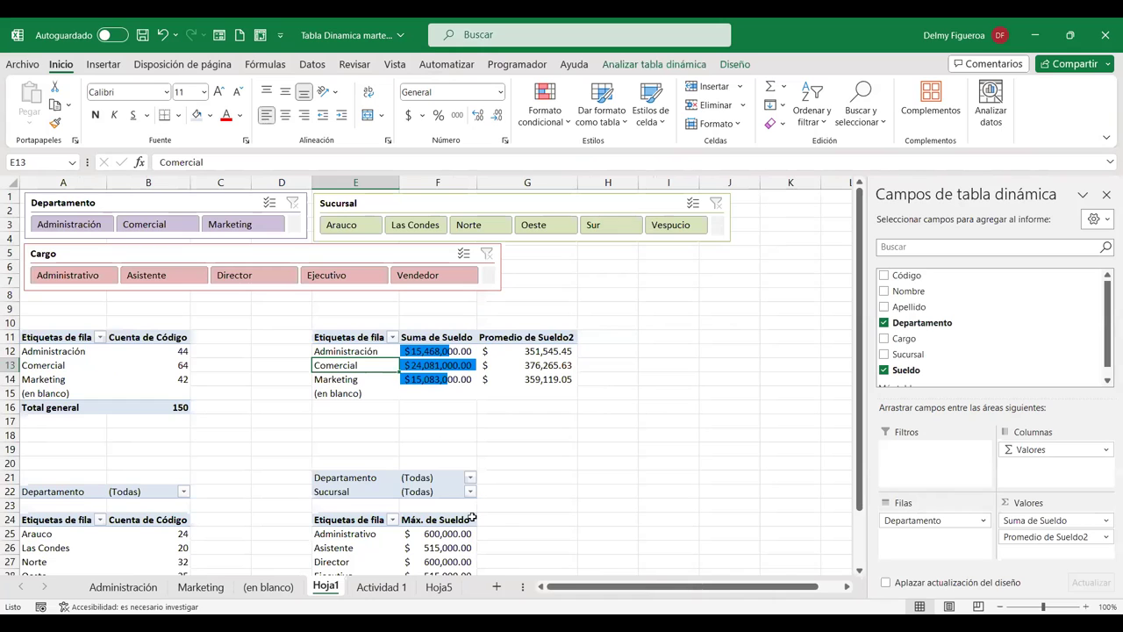
{"action": "left_click", "coordinate": [381, 586]}
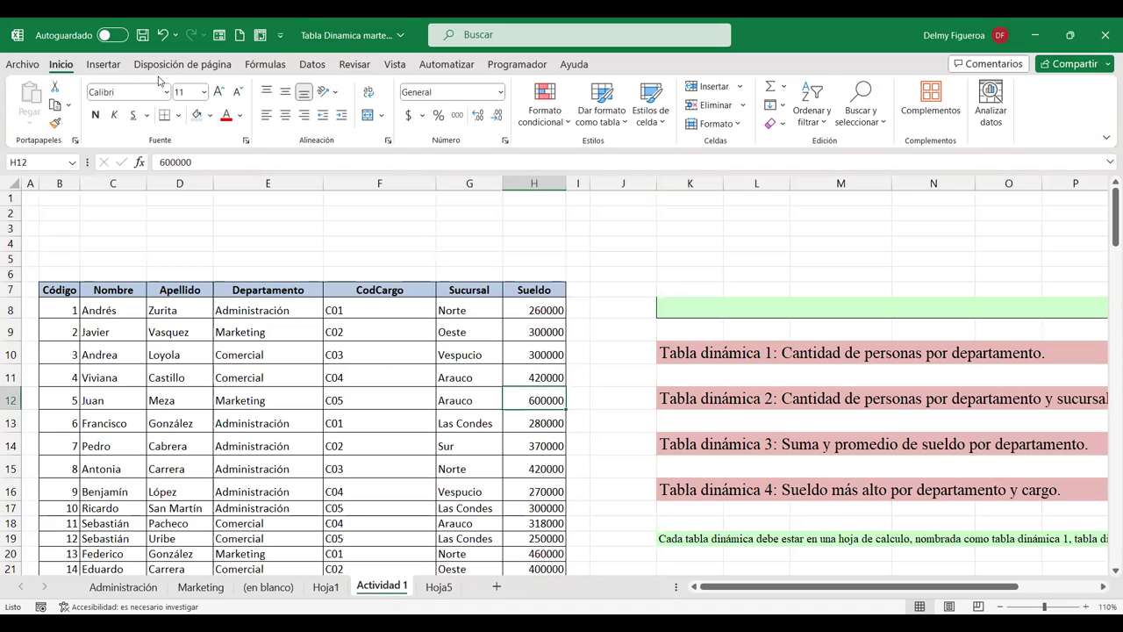
- Insert a pivot table from Actividad 1's range B7:H157 on a new worksheet
{"action": "left_click", "coordinate": [101, 64]}
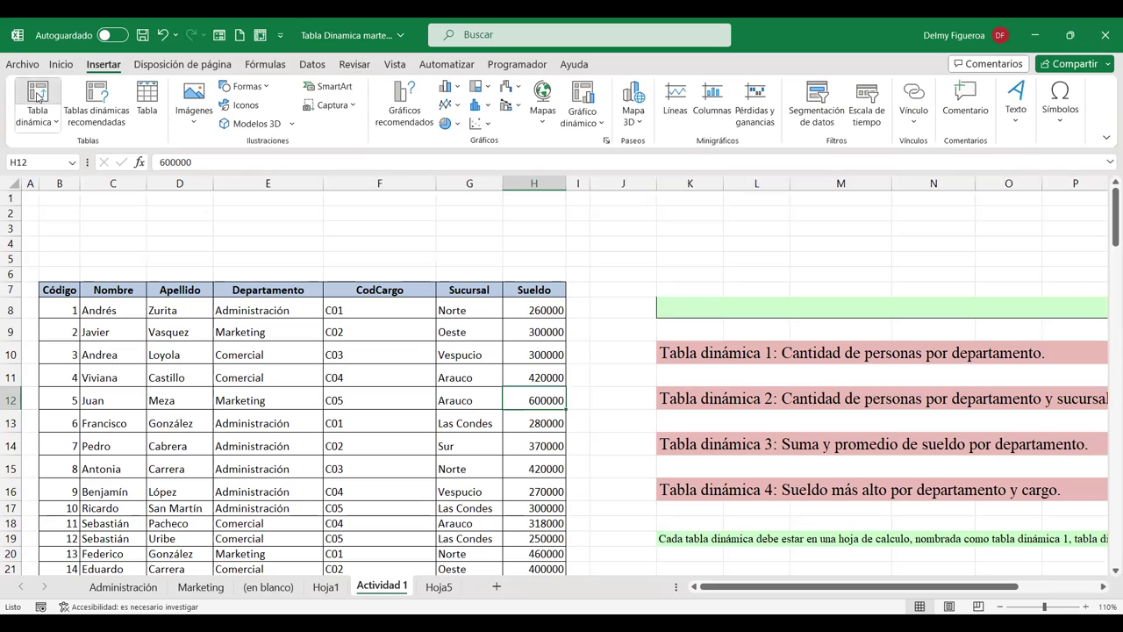
{"action": "left_click", "coordinate": [37, 95]}
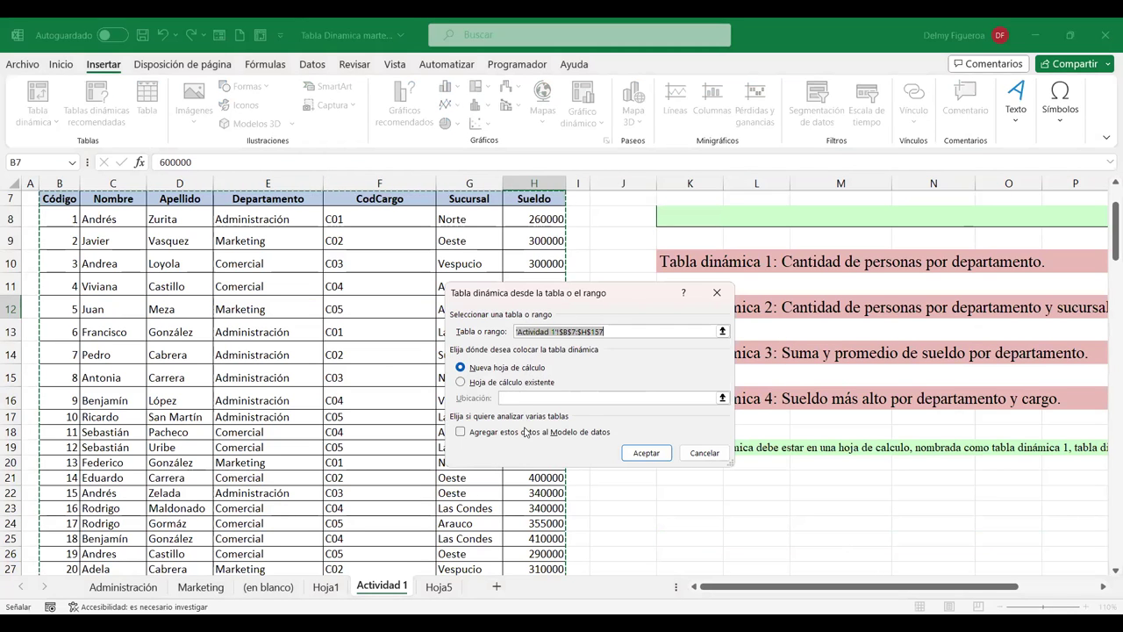
{"action": "left_click", "coordinate": [647, 452]}
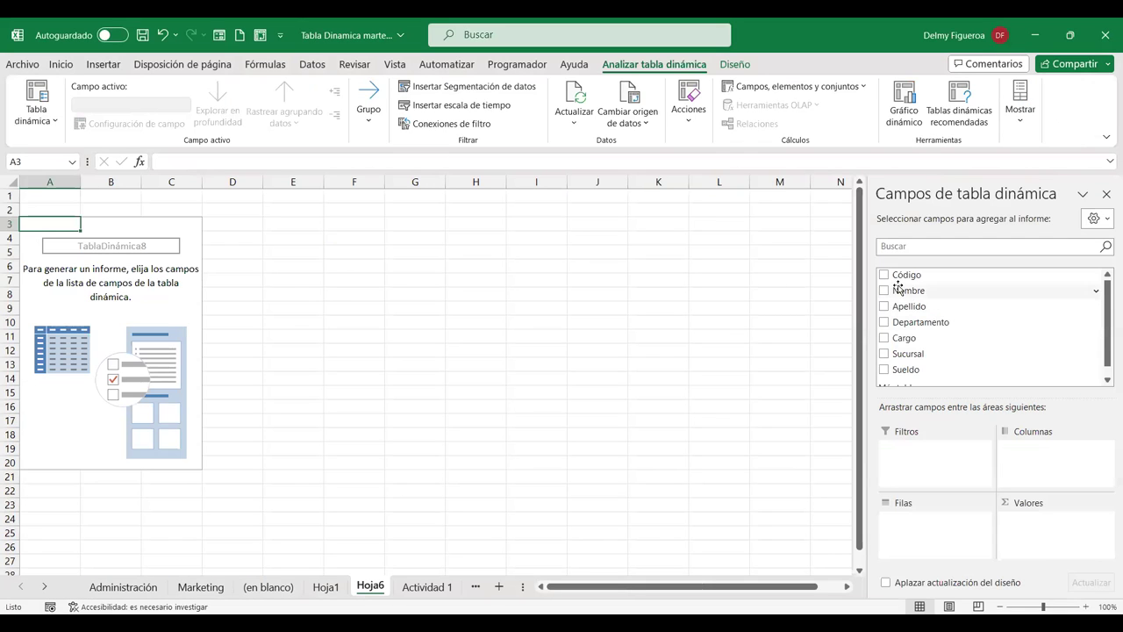
- Add Código and summarize it as a count: Administración 44, Comercial 64, Marketing 42
{"action": "left_click", "coordinate": [885, 276]}
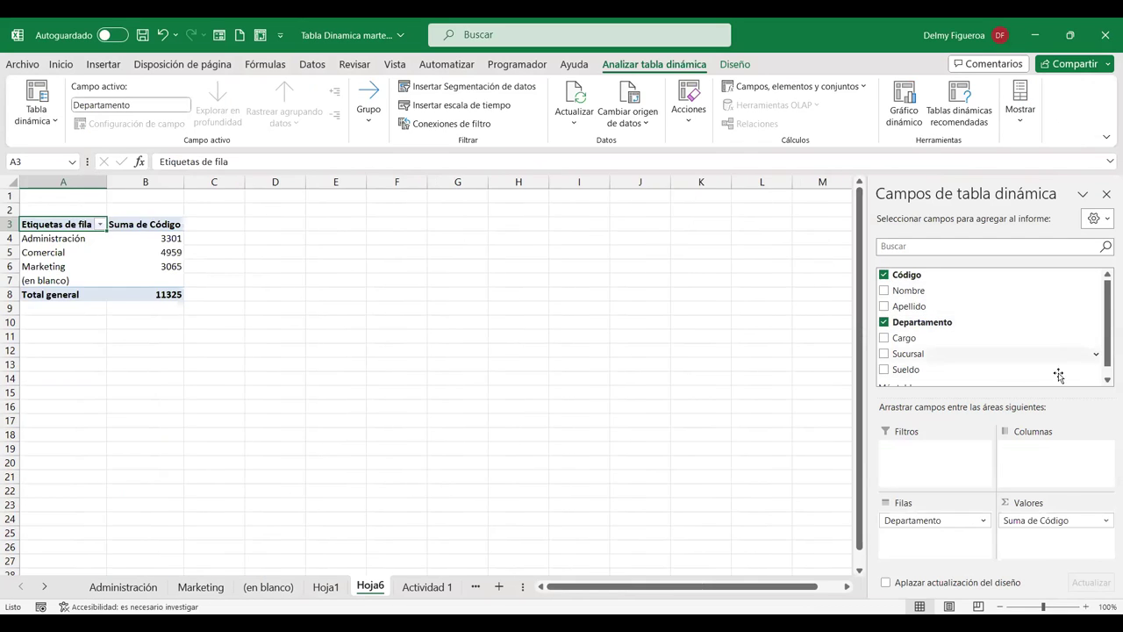
{"action": "right_click", "coordinate": [167, 266]}
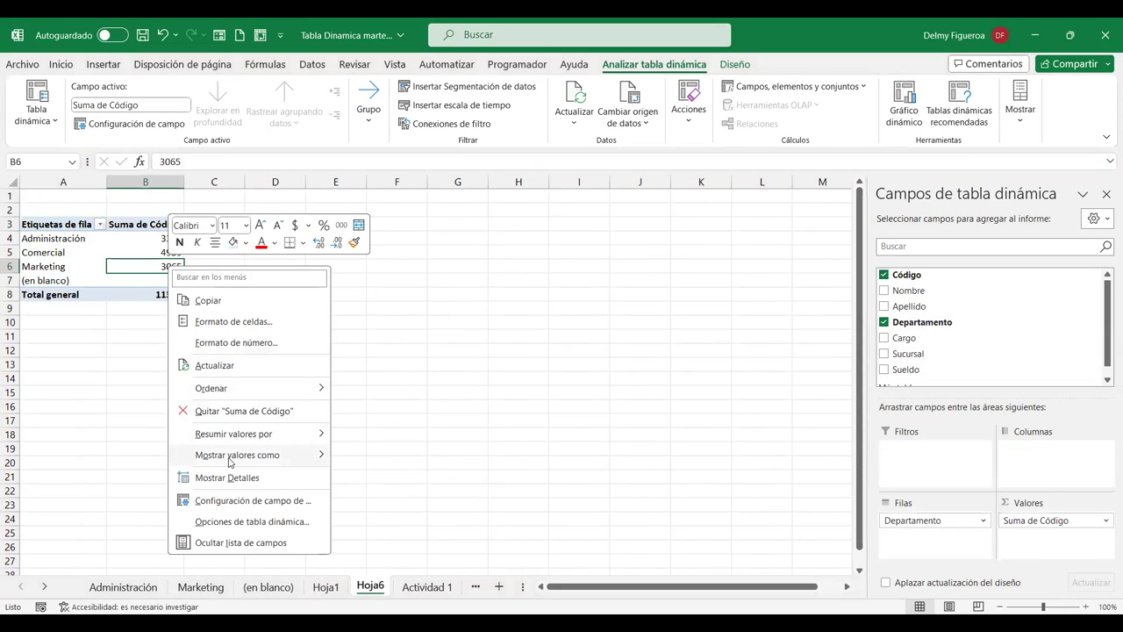
{"action": "mouse_move", "coordinate": [244, 456]}
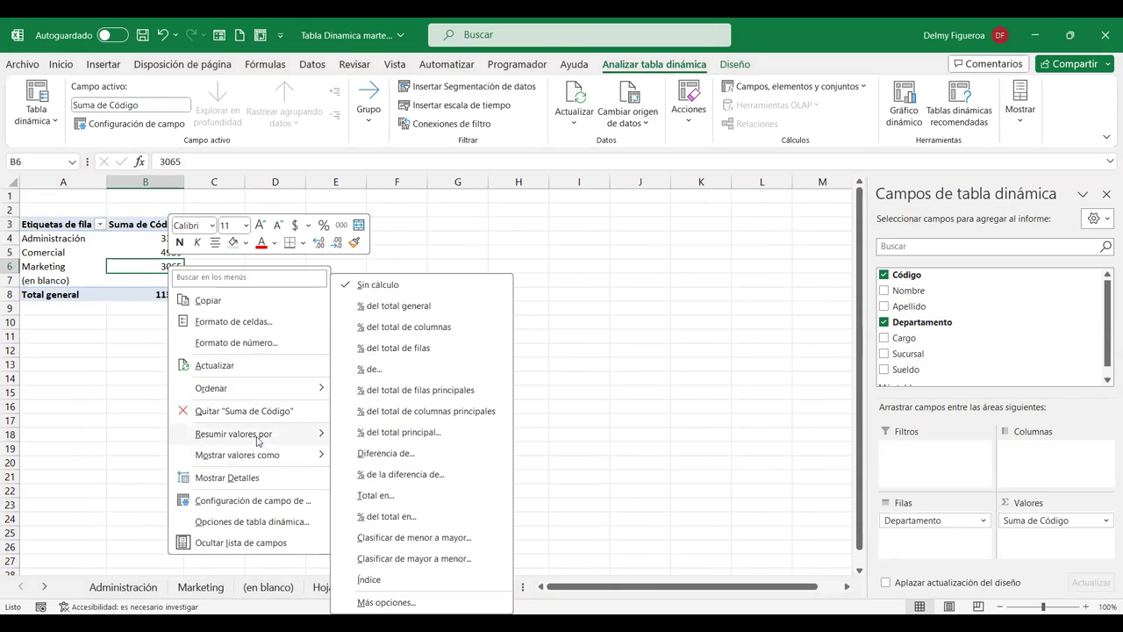
{"action": "mouse_move", "coordinate": [259, 434]}
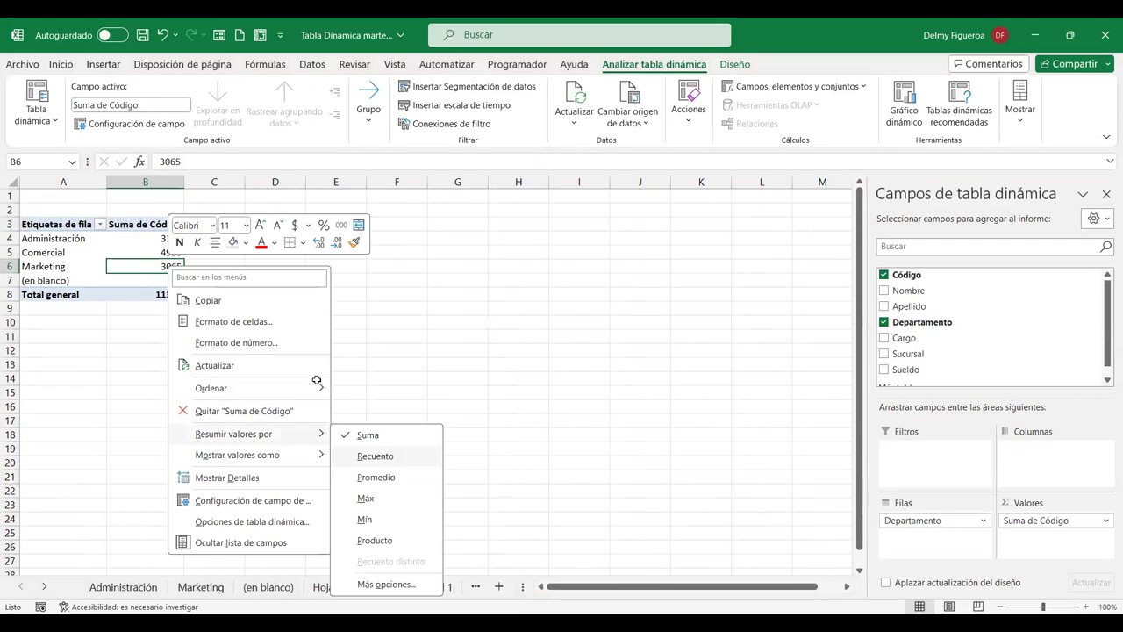
{"action": "left_click", "coordinate": [384, 455]}
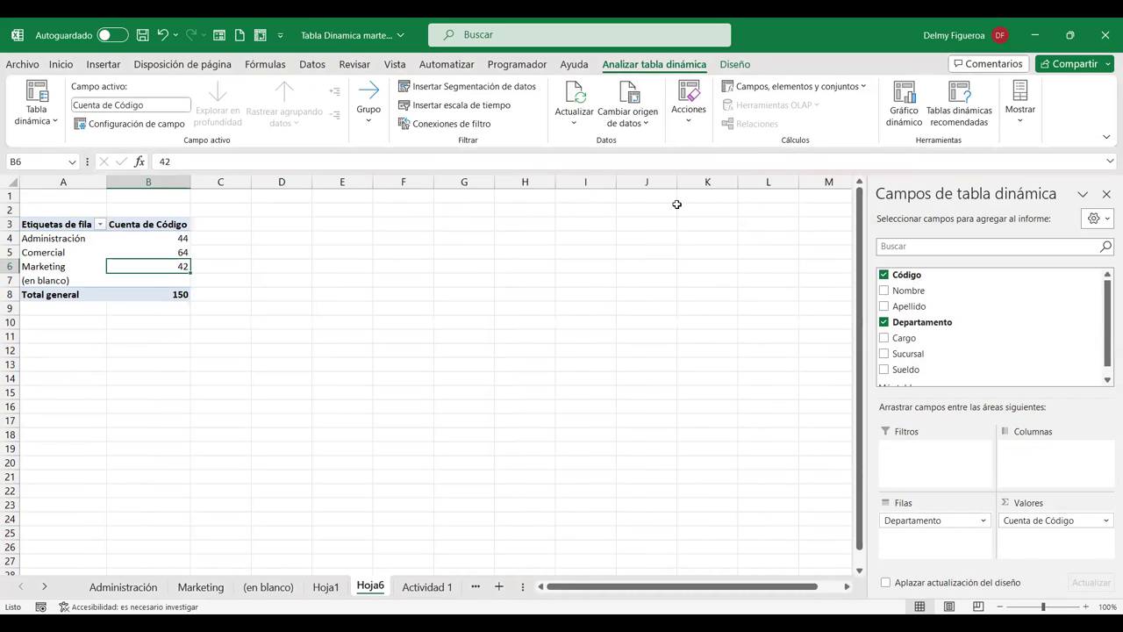
{"action": "left_click", "coordinate": [312, 64]}
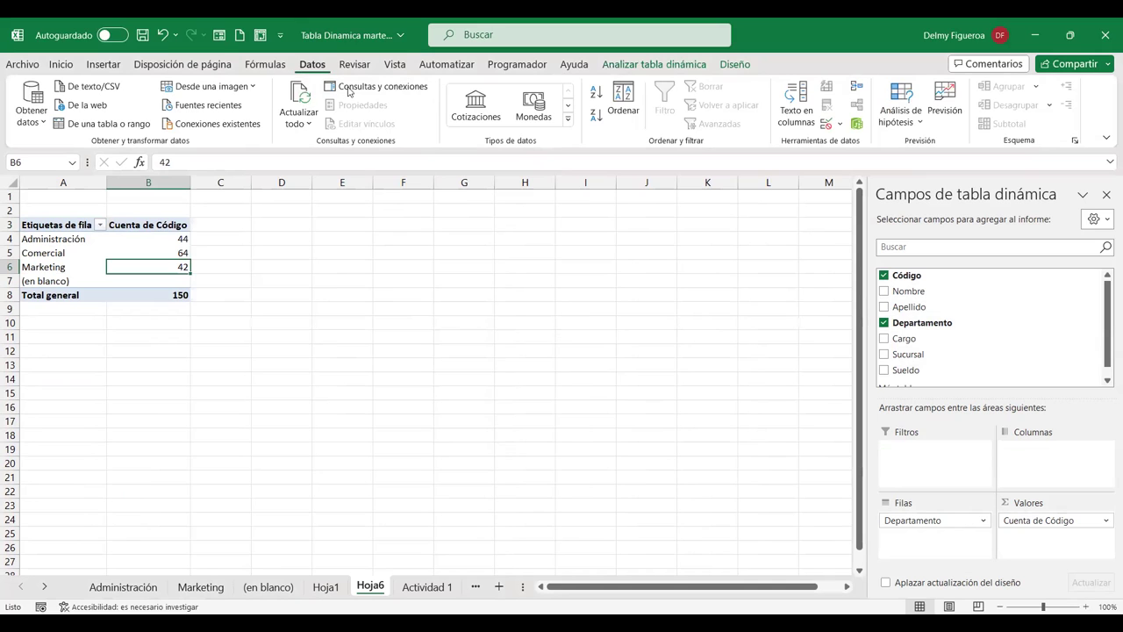
- Leave the pivot table's ribbon tools and return to the top of Actividad 1
{"action": "left_click", "coordinate": [657, 65]}
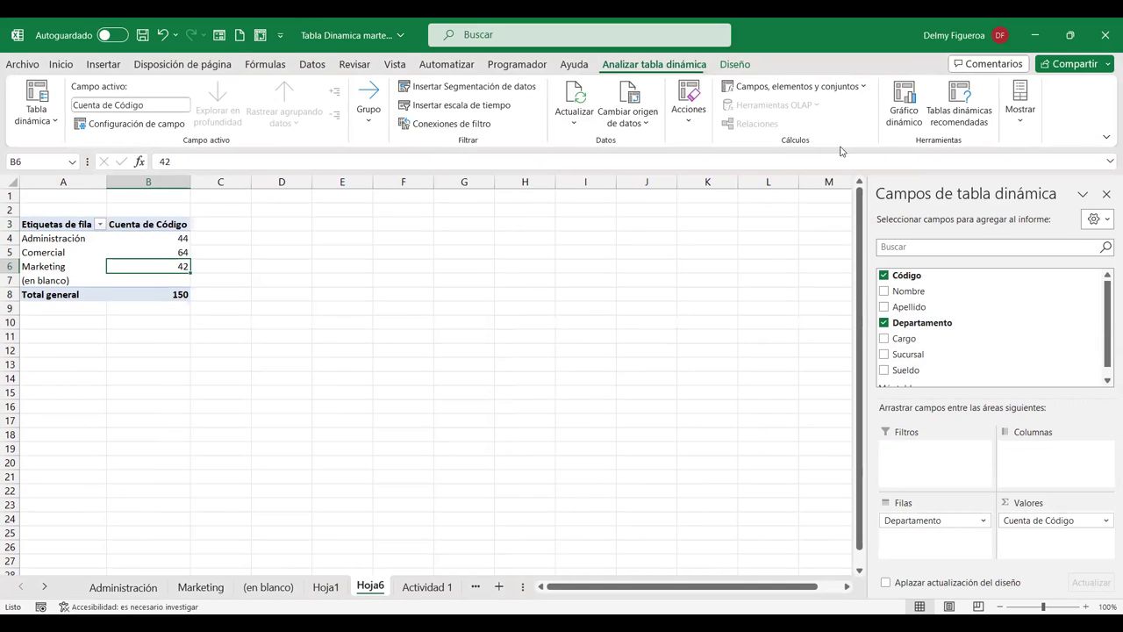
{"action": "left_click", "coordinate": [313, 65]}
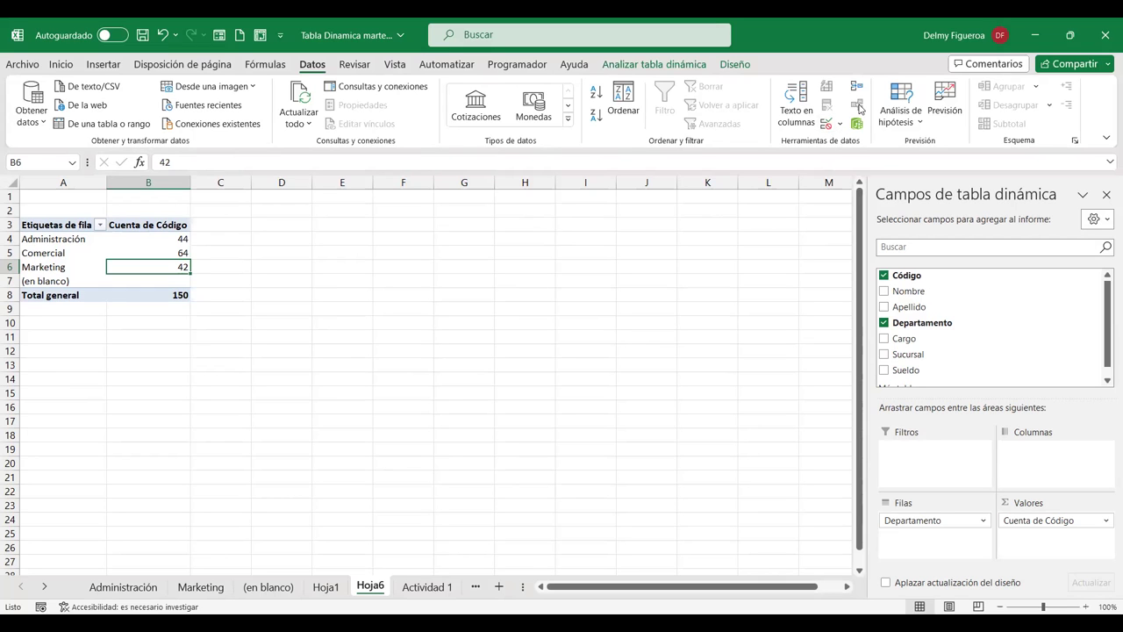
{"action": "left_click", "coordinate": [418, 595]}
{"action": "scroll", "coordinate": [529, 314], "scroll_direction": "up", "scroll_amount": 2}
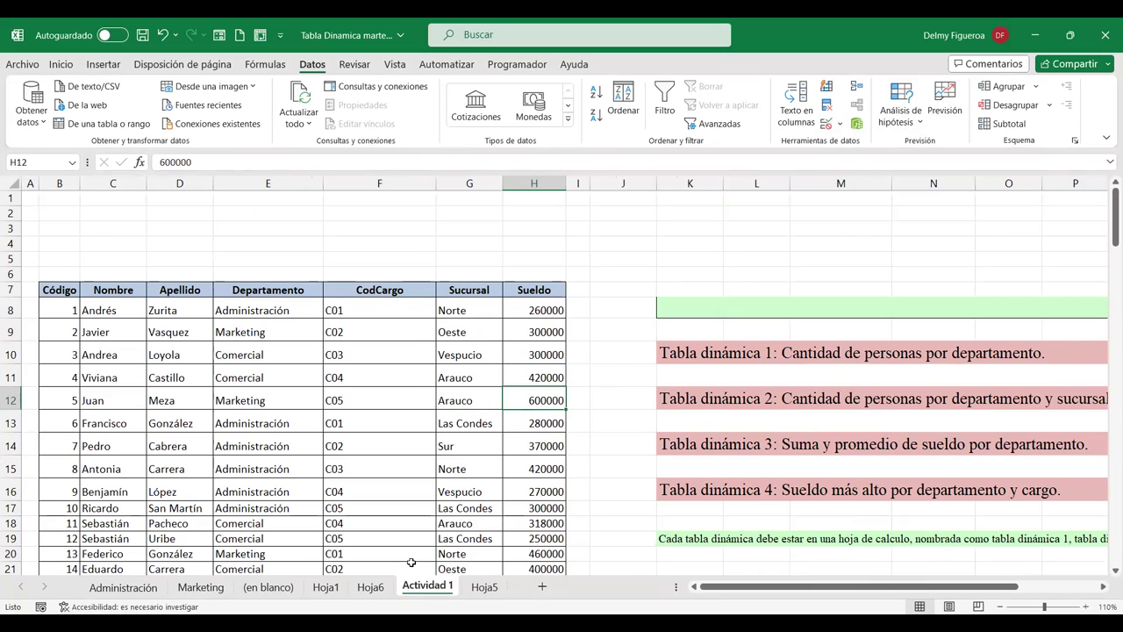
- Select the employee table from B7 through H157 with Ctrl+Shift+Right and Down, then view Hoja1
{"action": "left_click", "coordinate": [63, 287]}
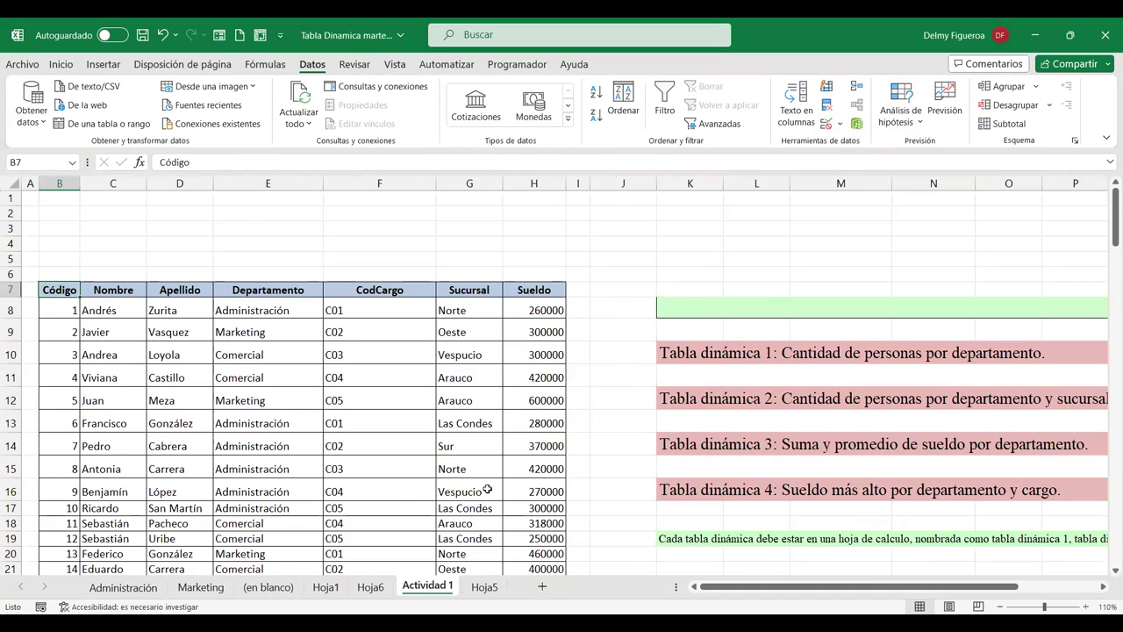
{"action": "scroll", "coordinate": [487, 489], "scroll_direction": "down", "scroll_amount": 5}
{"action": "scroll", "coordinate": [487, 488], "scroll_direction": "down", "scroll_amount": 4}
{"action": "scroll", "coordinate": [490, 488], "scroll_direction": "down", "scroll_amount": 5}
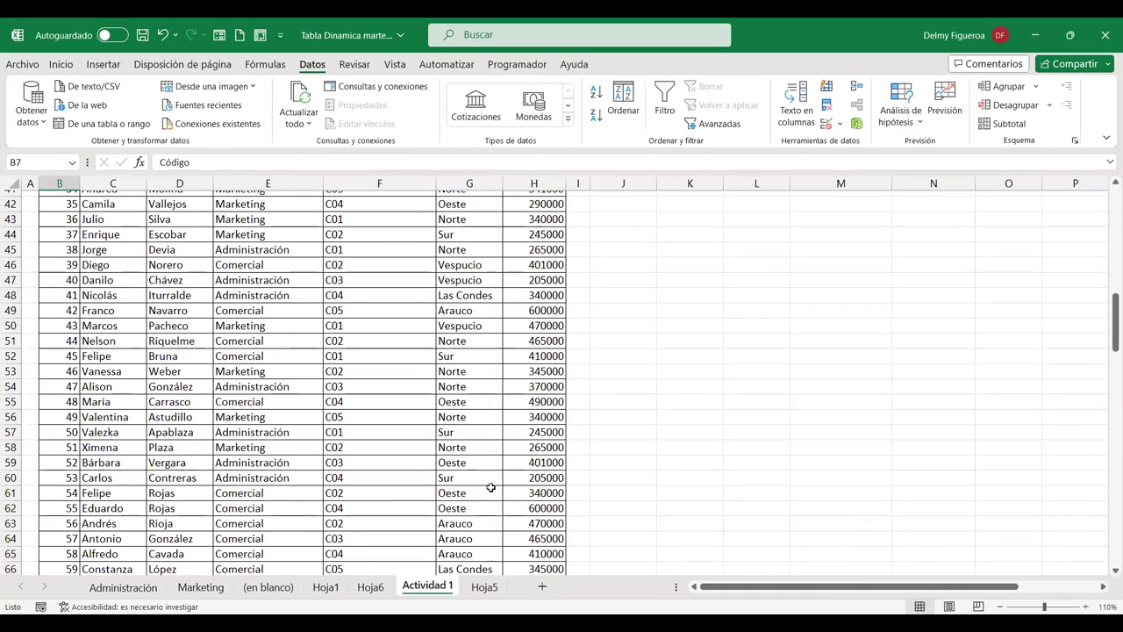
{"action": "scroll", "coordinate": [491, 488], "scroll_direction": "up", "scroll_amount": 7}
{"action": "scroll", "coordinate": [491, 488], "scroll_direction": "up", "scroll_amount": 5}
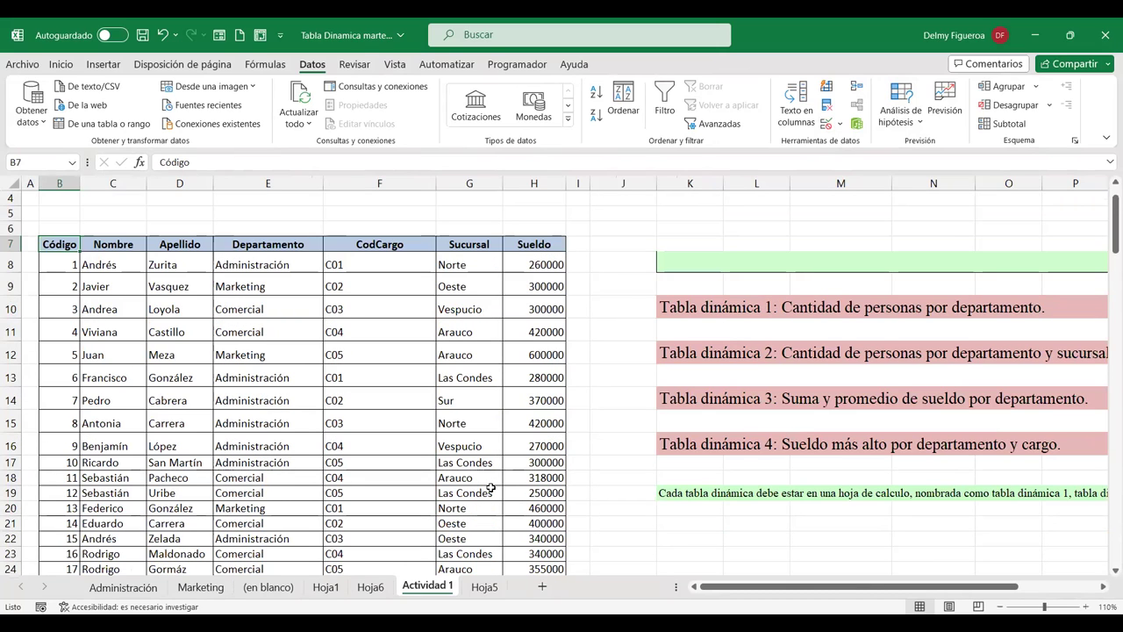
{"action": "key", "text": "ctrl+shift+Right"}
{"action": "key", "text": "ctrl+shift+Down"}
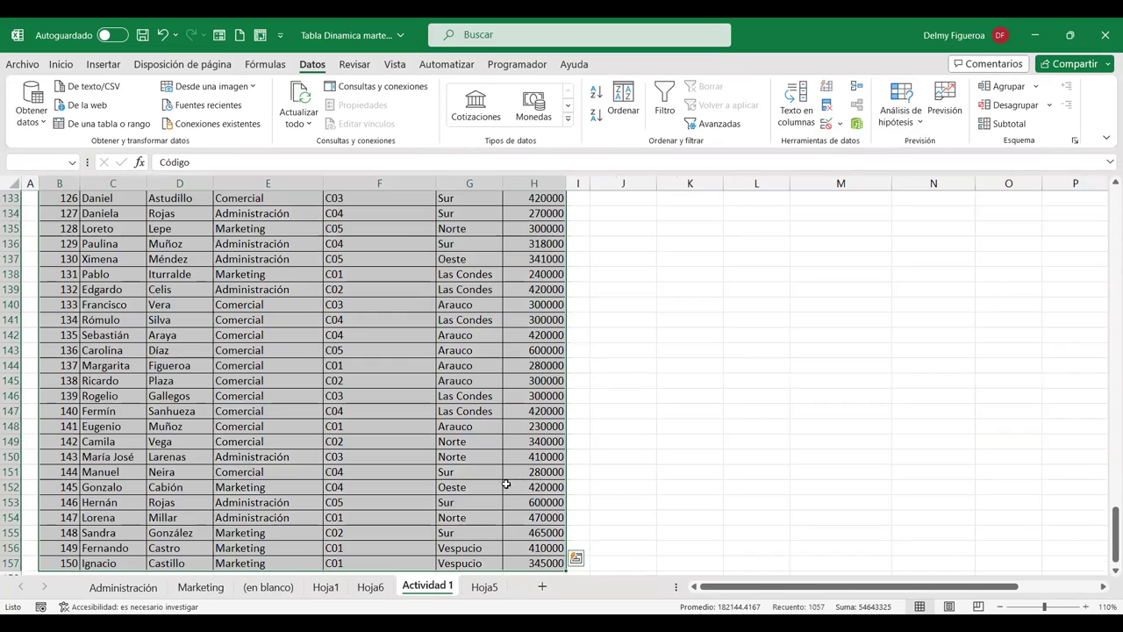
{"action": "left_click", "coordinate": [325, 587]}
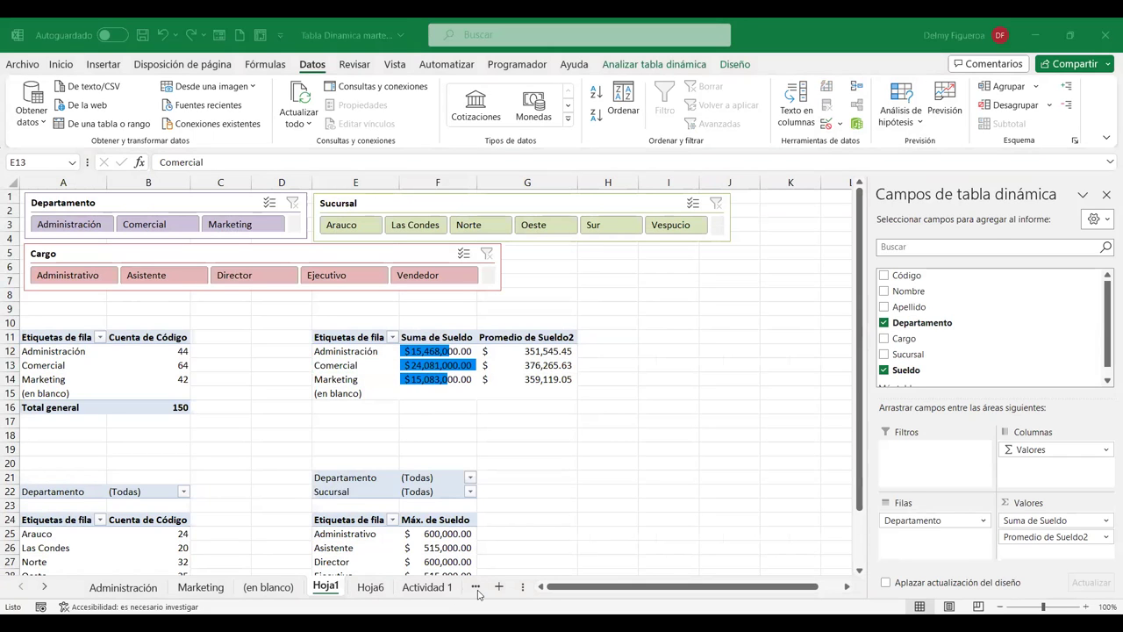
- Check the CodCargo and Cargo list A1:B6 on Hoja5 against Actividad 1
{"action": "left_click", "coordinate": [45, 586]}
{"action": "left_click", "coordinate": [402, 587]}
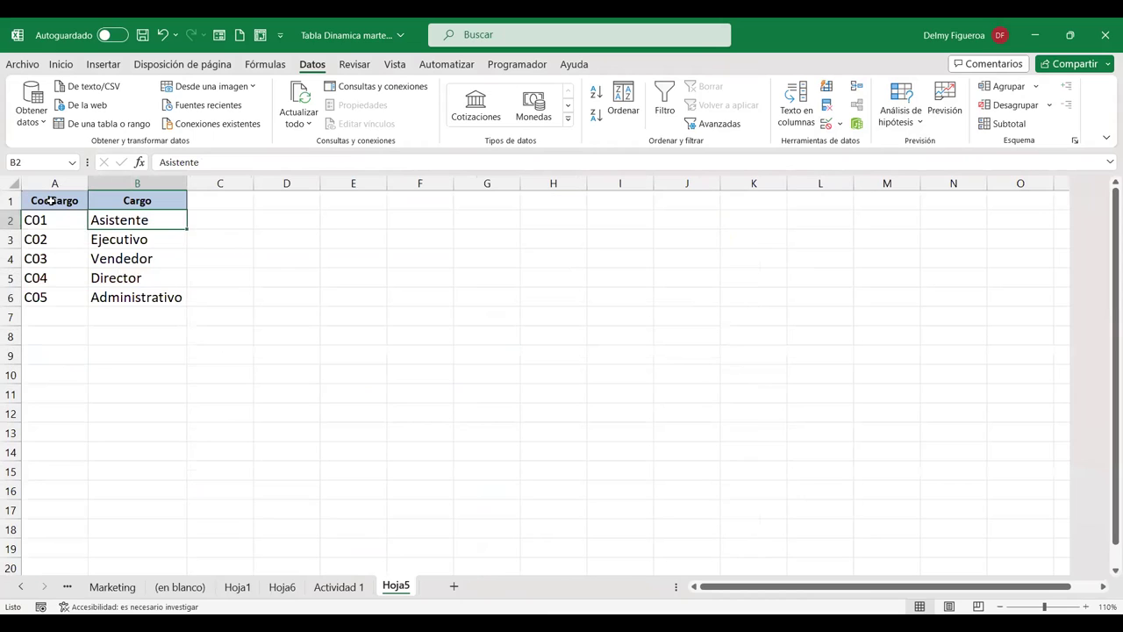
{"action": "left_click_drag", "start_coordinate": [53, 200], "coordinate": [100, 299]}
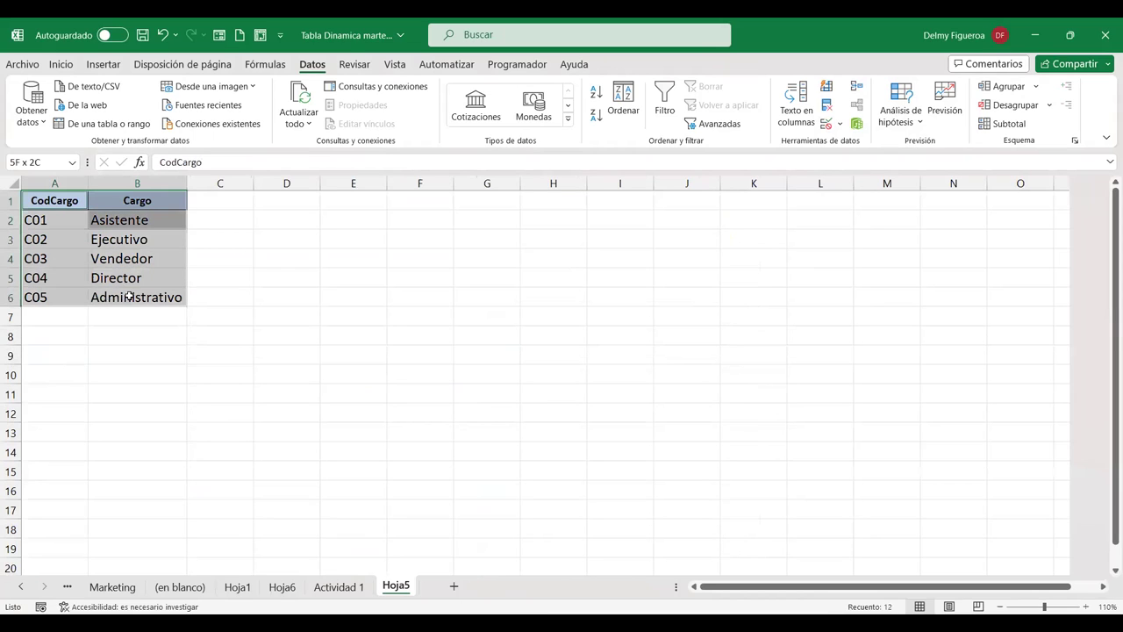
{"action": "left_click", "coordinate": [360, 587]}
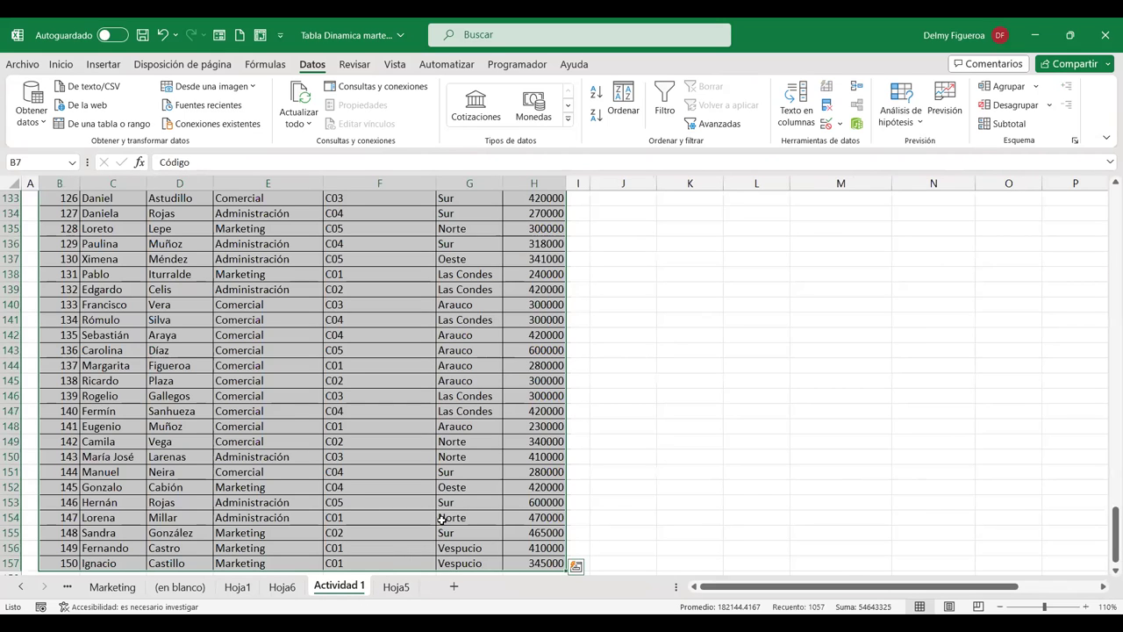
{"action": "left_click", "coordinate": [400, 588]}
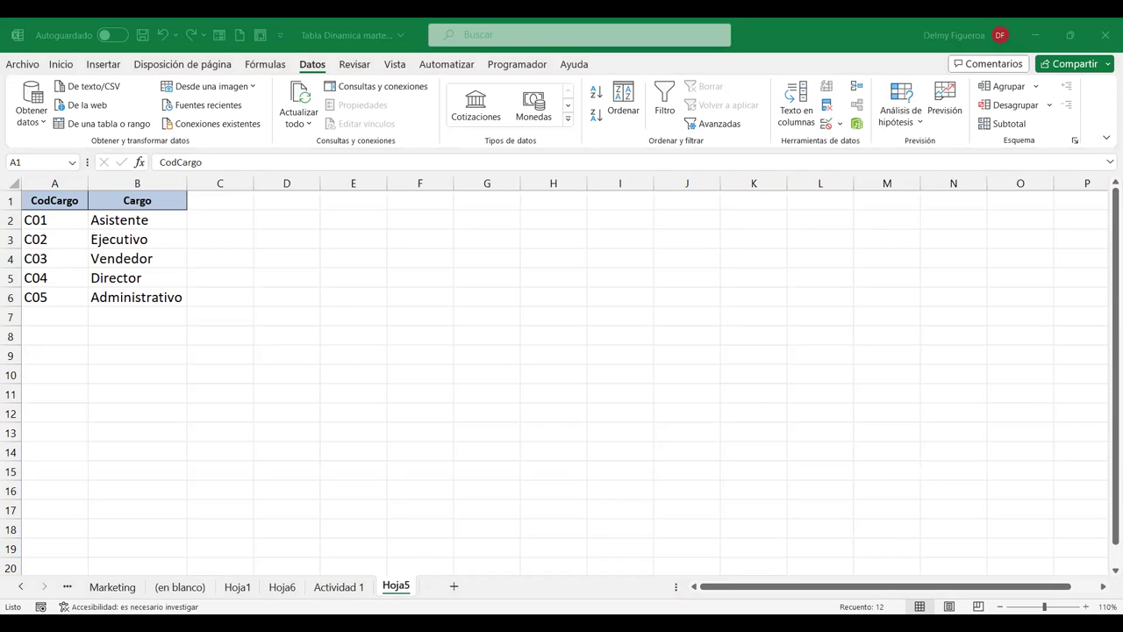
- Back on Actividad 1, deselect the data and scroll up through the employee table
{"action": "left_click", "coordinate": [351, 585]}
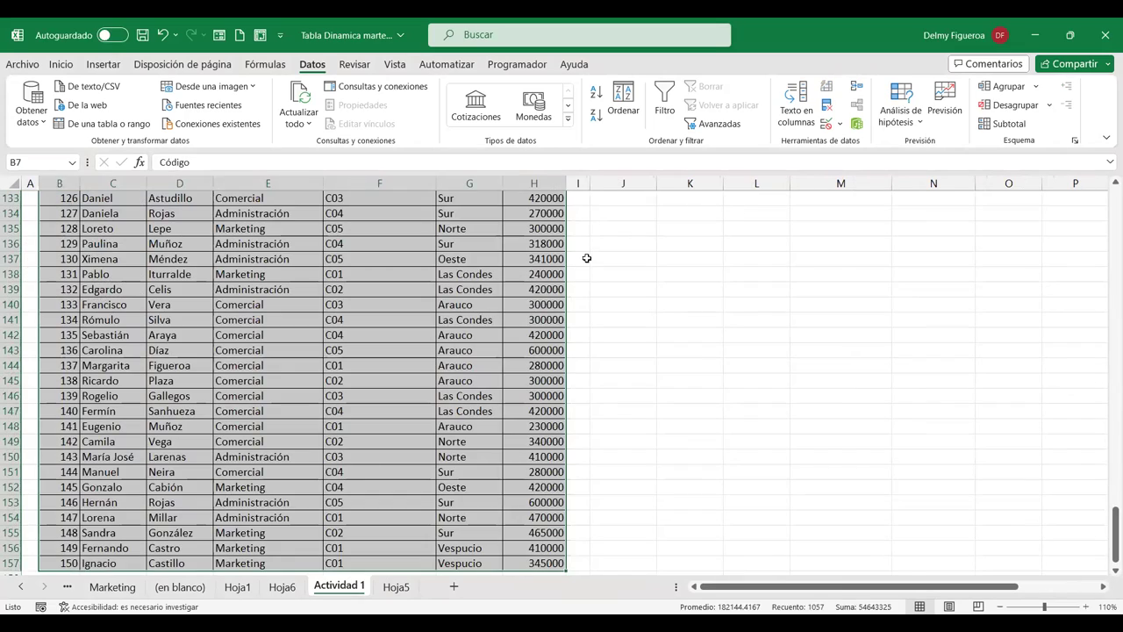
{"action": "left_click", "coordinate": [587, 258]}
{"action": "scroll", "coordinate": [619, 319], "scroll_direction": "up", "scroll_amount": 9}
{"action": "scroll", "coordinate": [619, 319], "scroll_direction": "up", "scroll_amount": 7}
{"action": "scroll", "coordinate": [620, 319], "scroll_direction": "up", "scroll_amount": 2}
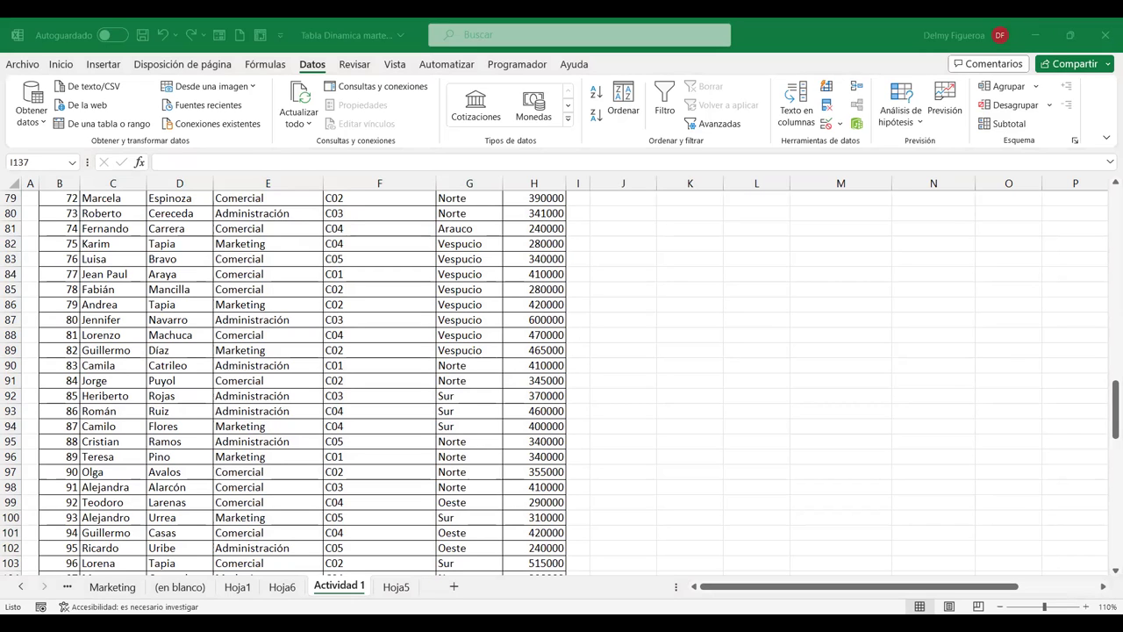
- On Hoja1, filter the pivot tables to the Arauco branch with the Sucursal slicer
{"action": "left_click", "coordinate": [279, 587]}
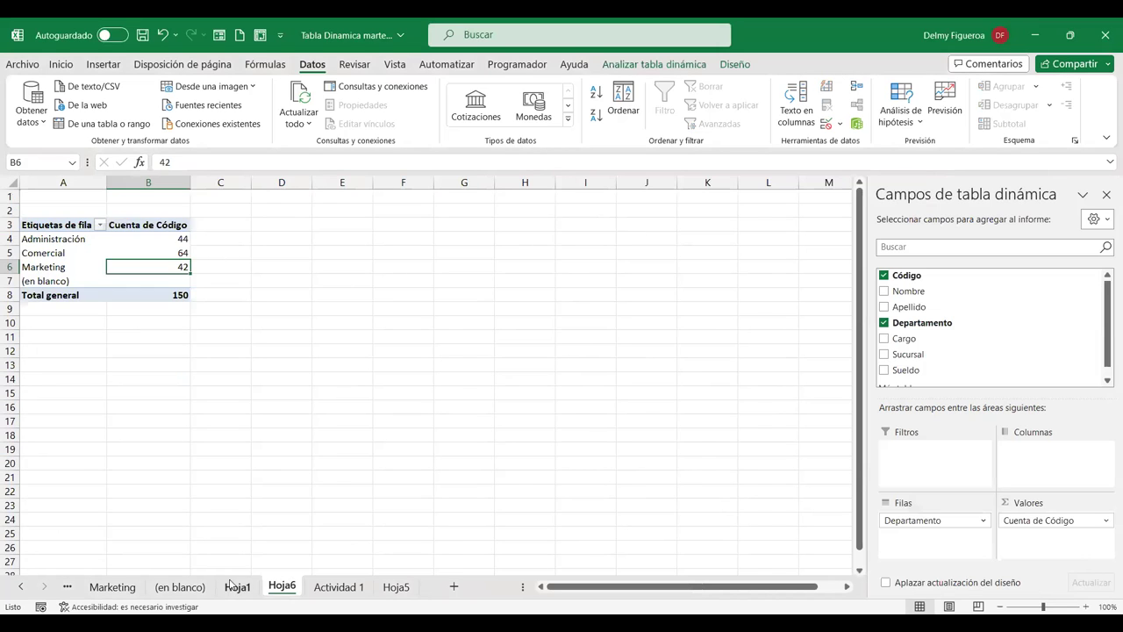
{"action": "left_click", "coordinate": [233, 587]}
{"action": "left_click", "coordinate": [373, 225]}
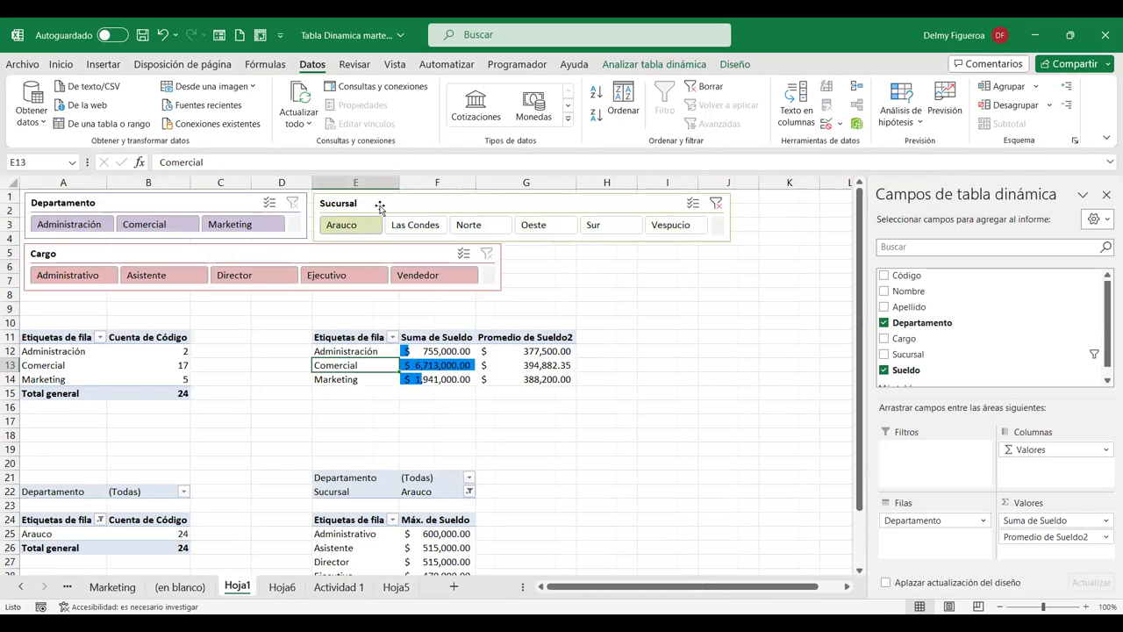
{"action": "left_click", "coordinate": [558, 206]}
{"action": "left_click", "coordinate": [633, 65]}
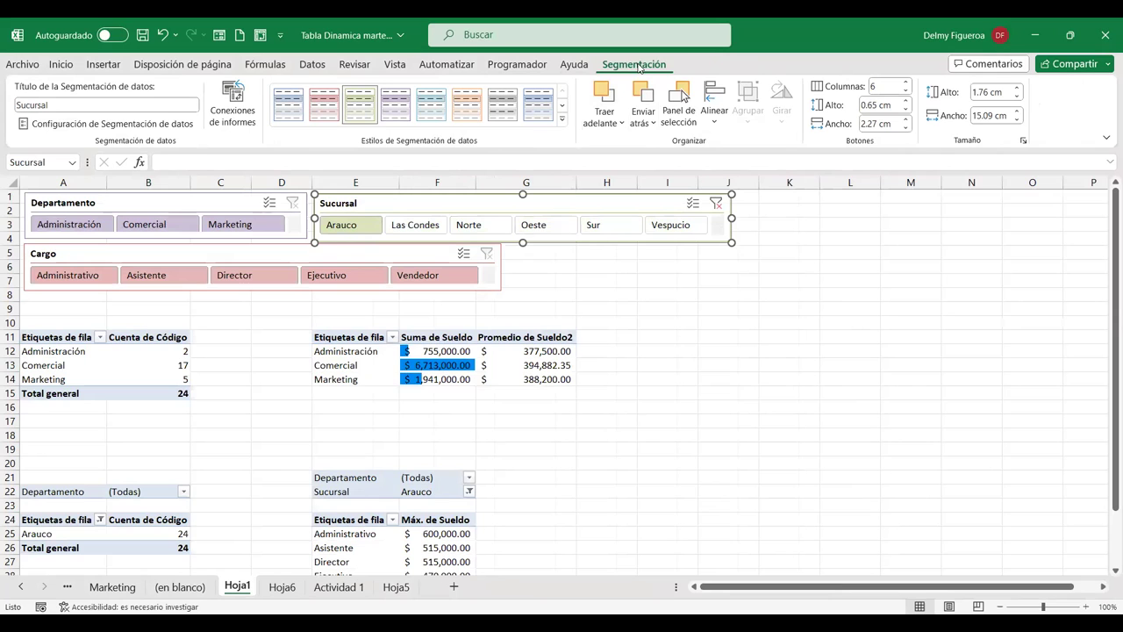
- Review the lower pivot table's design and analysis options, then the Datos ribbon
{"action": "left_click", "coordinate": [367, 533]}
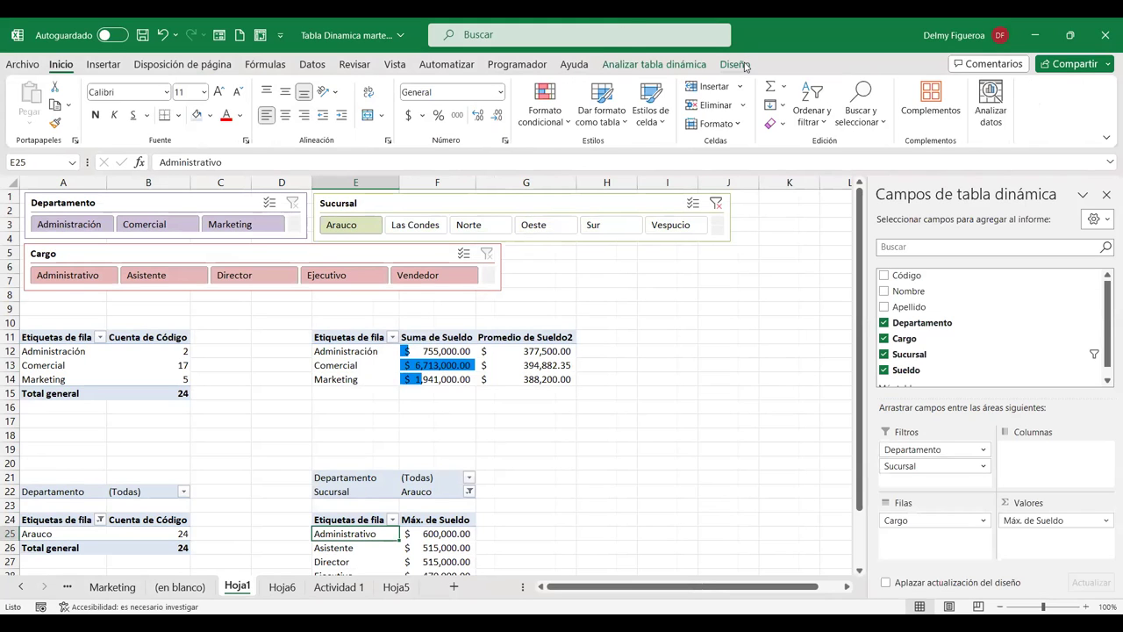
{"action": "left_click", "coordinate": [737, 65]}
{"action": "left_click", "coordinate": [682, 68]}
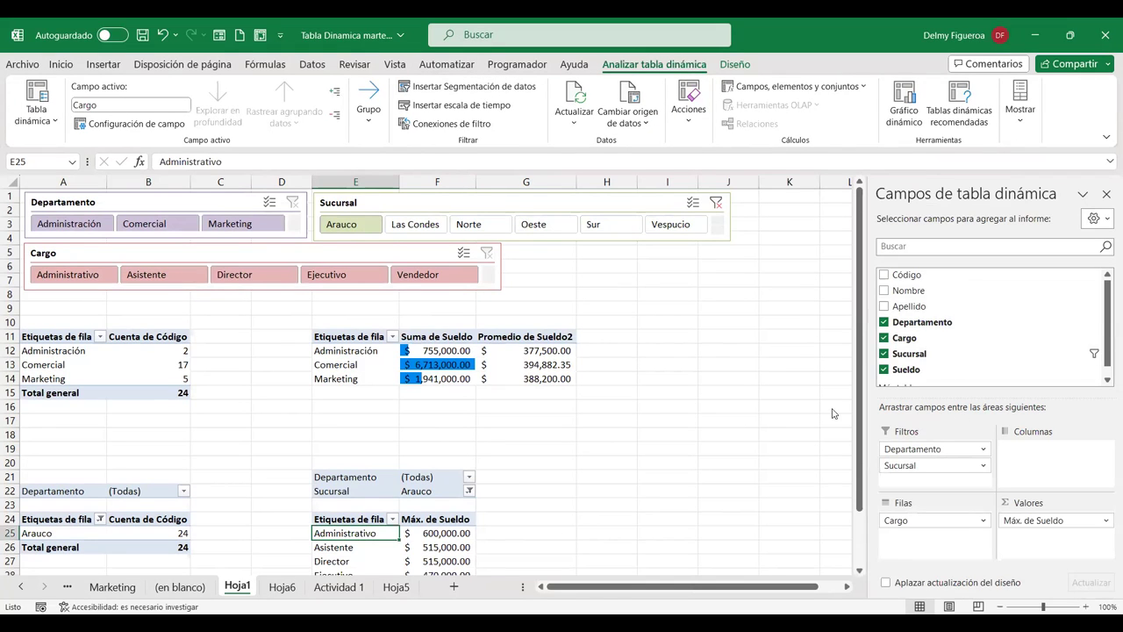
{"action": "left_click", "coordinate": [711, 277]}
{"action": "left_click", "coordinate": [363, 521]}
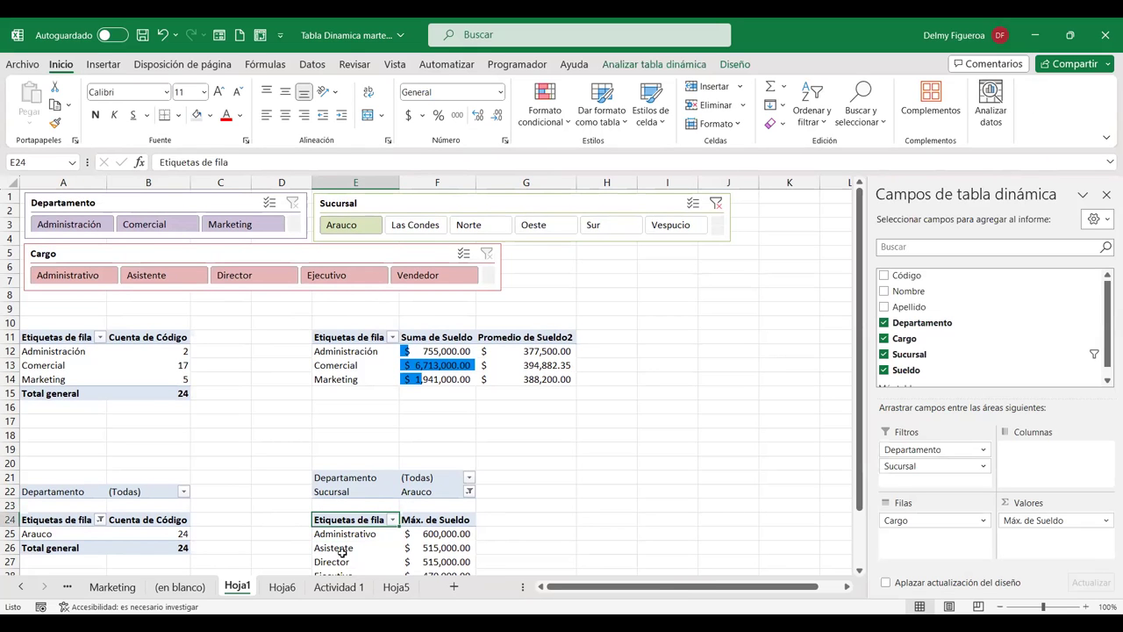
{"action": "left_click", "coordinate": [655, 70]}
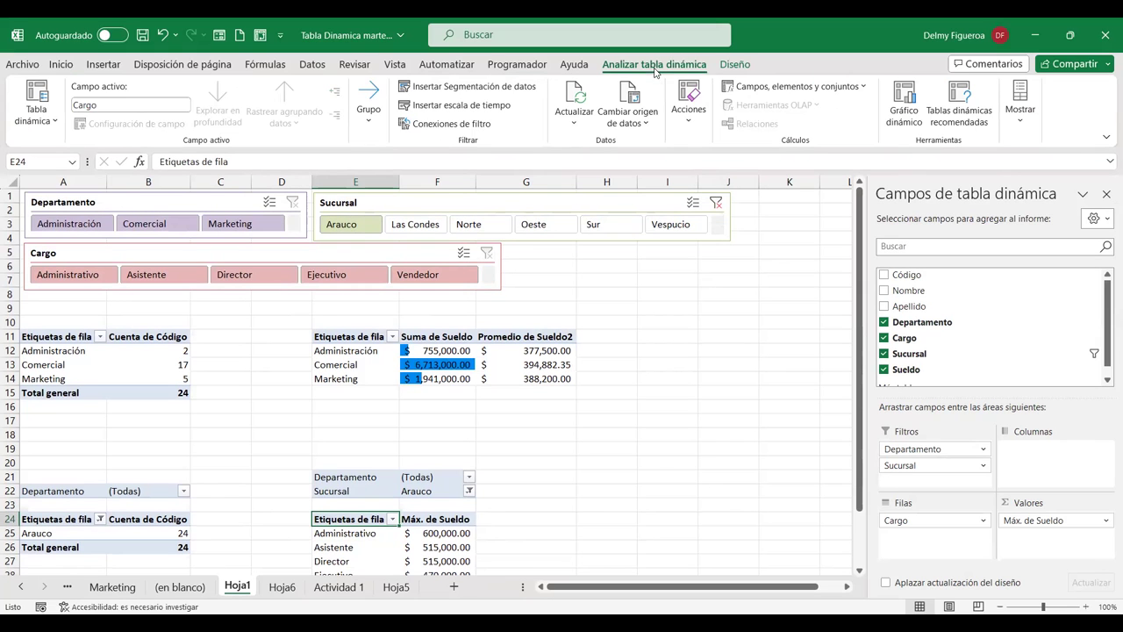
{"action": "left_click", "coordinate": [313, 67]}
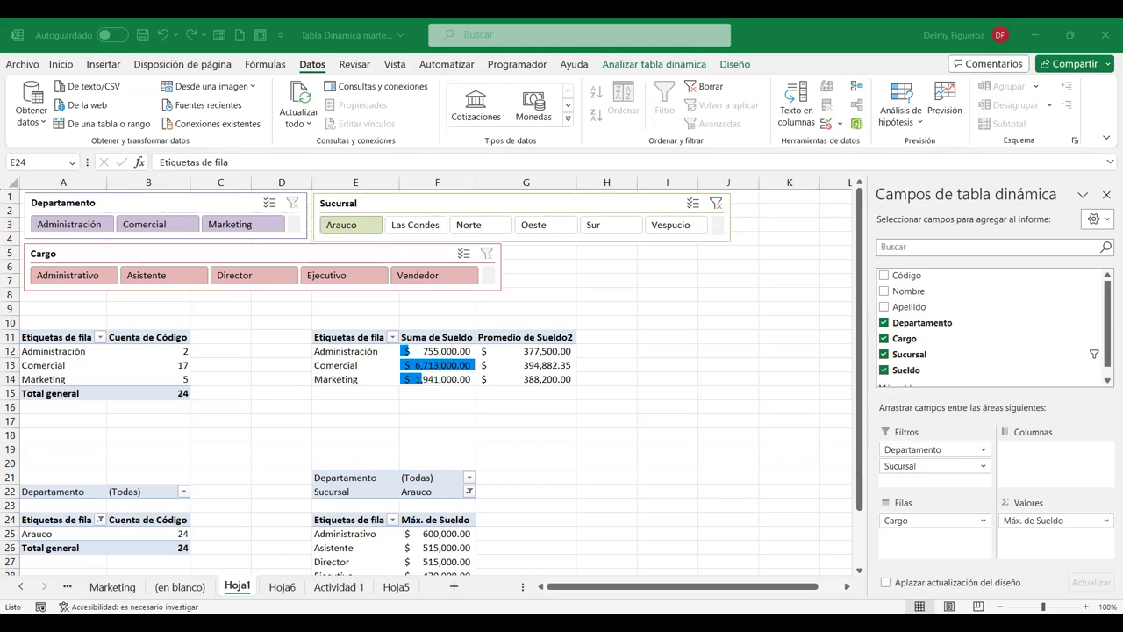
- Convert Actividad 1's employee data B7:H157 into a table with headers (Tabla1)
{"action": "left_click", "coordinate": [281, 295]}
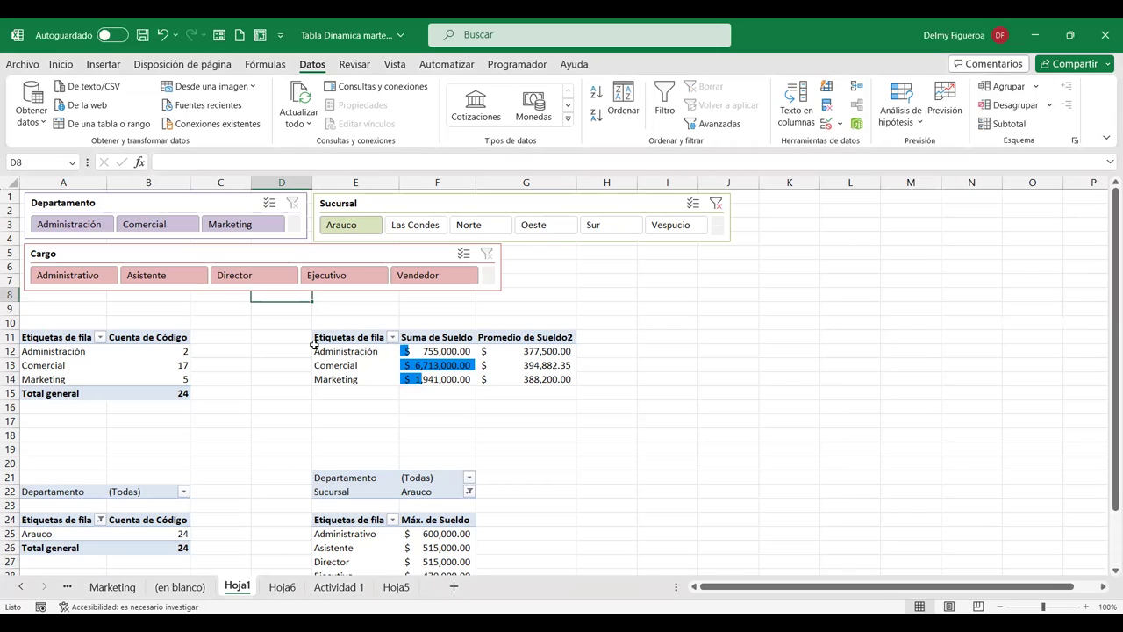
{"action": "left_click", "coordinate": [331, 588]}
{"action": "scroll", "coordinate": [387, 425], "scroll_direction": "up", "scroll_amount": 4}
{"action": "scroll", "coordinate": [386, 425], "scroll_direction": "up", "scroll_amount": 7}
{"action": "scroll", "coordinate": [386, 425], "scroll_direction": "up", "scroll_amount": 5}
{"action": "scroll", "coordinate": [386, 425], "scroll_direction": "up", "scroll_amount": 10}
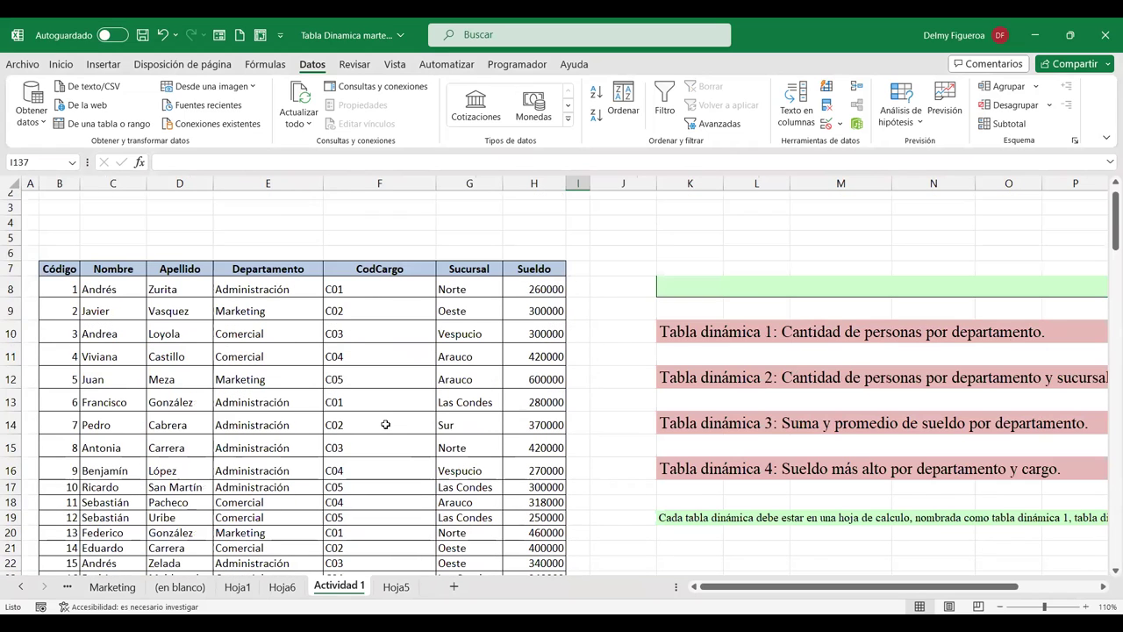
{"action": "left_click", "coordinate": [316, 265]}
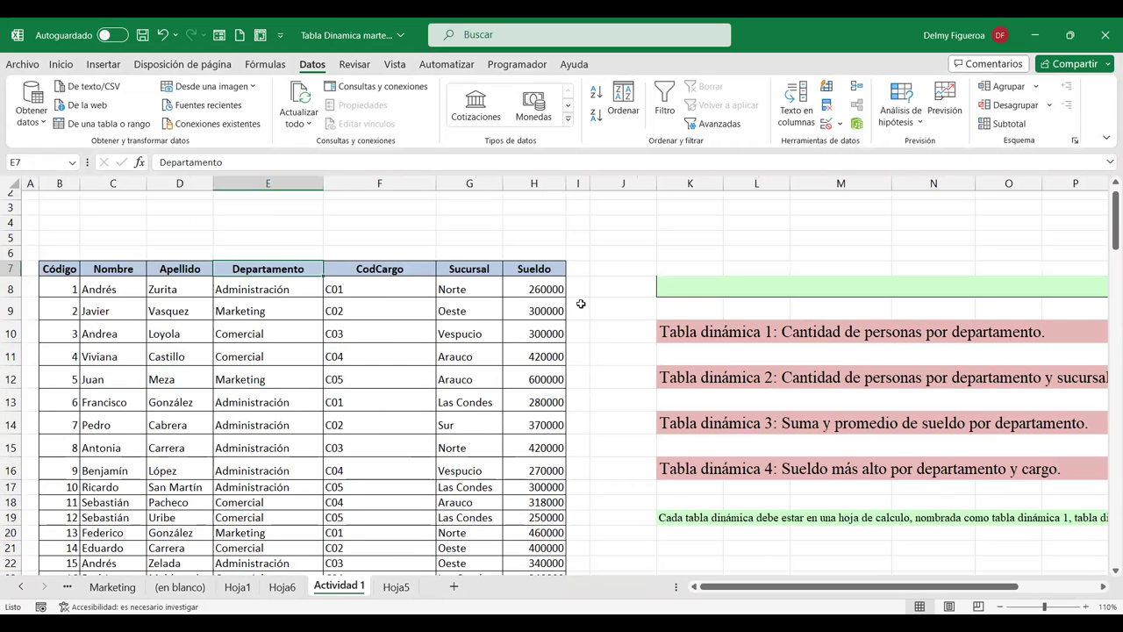
{"action": "key", "text": "ctrl+t"}
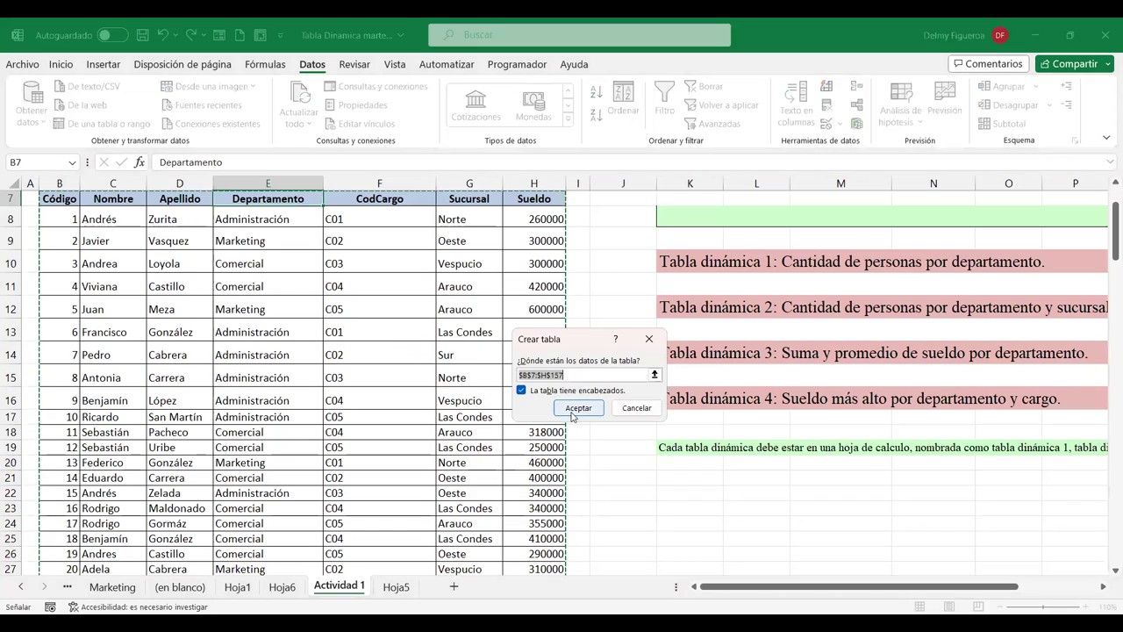
{"action": "left_click", "coordinate": [575, 411]}
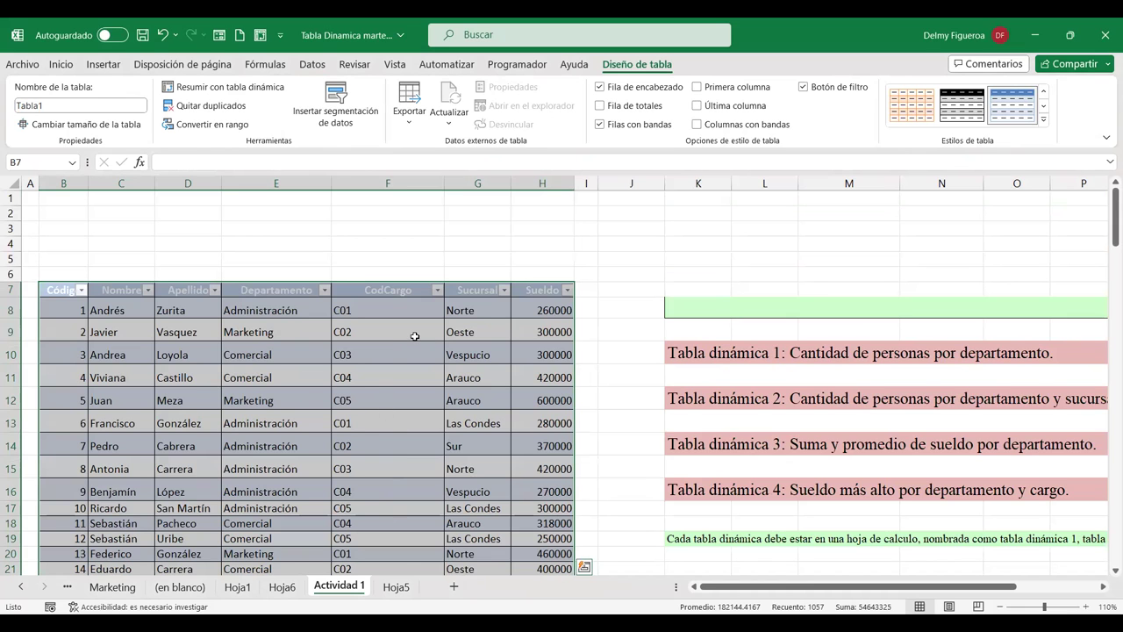
- Scroll through the new Tabla1, then switch to the Hoja5 sheet
{"action": "scroll", "coordinate": [399, 347], "scroll_direction": "down", "scroll_amount": 2}
{"action": "scroll", "coordinate": [382, 351], "scroll_direction": "down", "scroll_amount": 2}
{"action": "scroll", "coordinate": [384, 325], "scroll_direction": "down", "scroll_amount": 4}
{"action": "scroll", "coordinate": [384, 323], "scroll_direction": "up", "scroll_amount": 5}
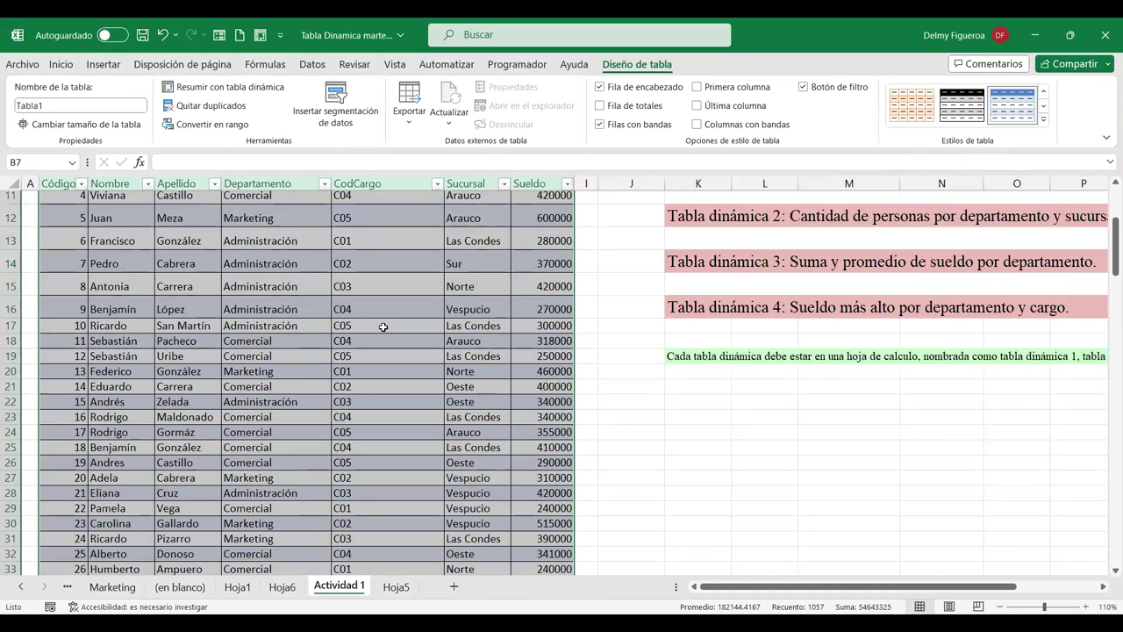
{"action": "scroll", "coordinate": [383, 327], "scroll_direction": "up", "scroll_amount": 4}
{"action": "left_click", "coordinate": [396, 586]}
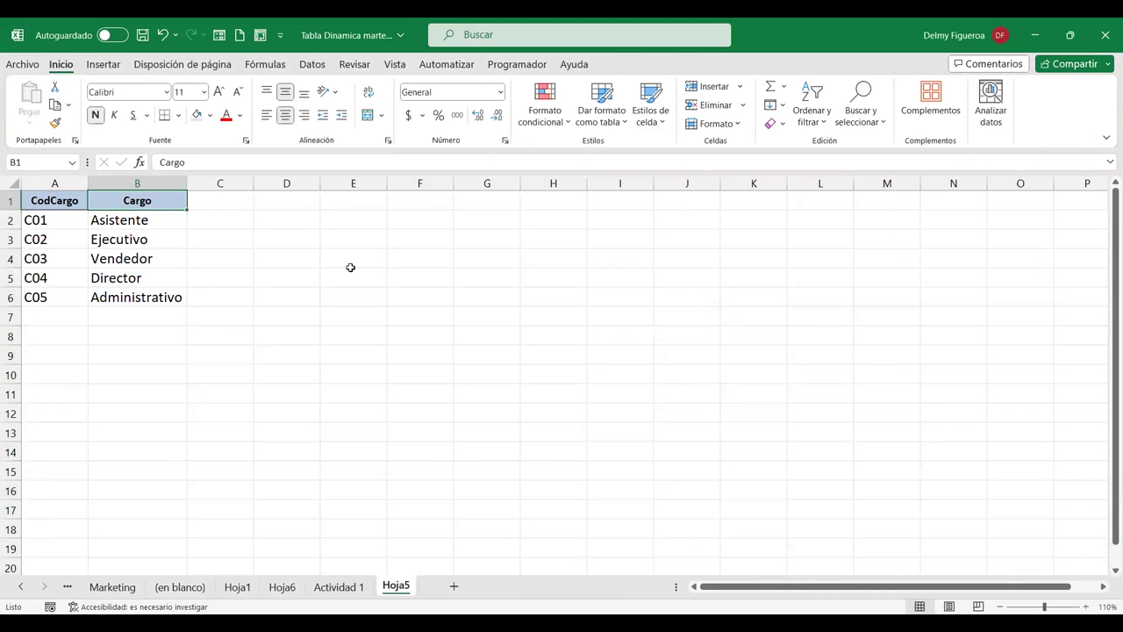
- Convert Hoja5's CodCargo/Cargo list into table Tabla2 and return to Actividad 1
{"action": "key", "text": "ctrl+t"}
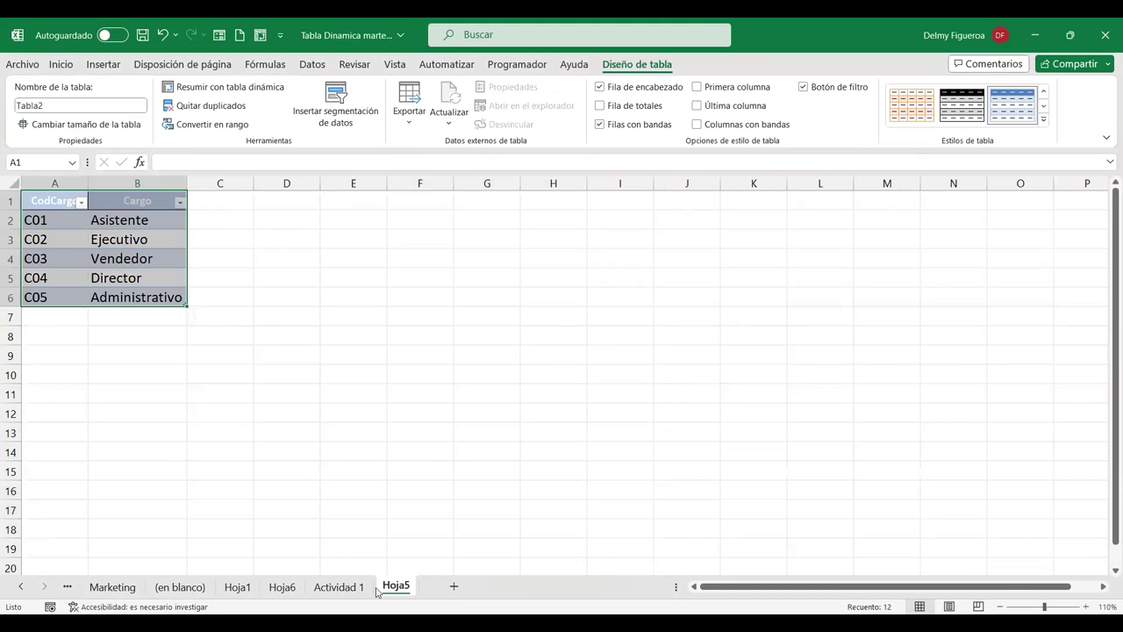
{"action": "left_click", "coordinate": [312, 63]}
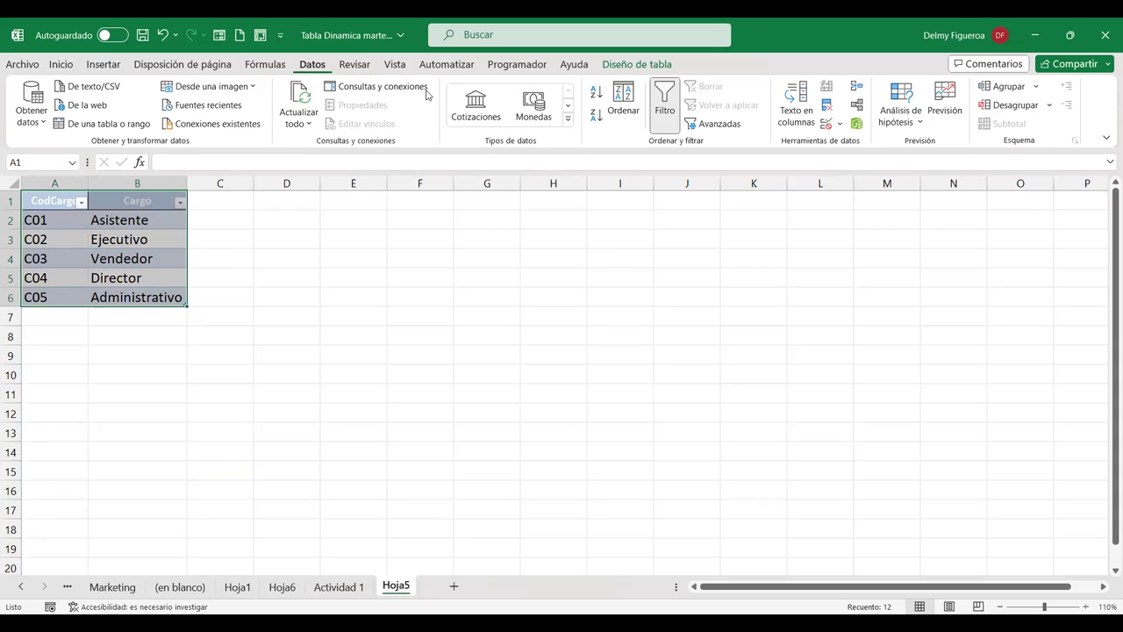
{"action": "left_click", "coordinate": [339, 586]}
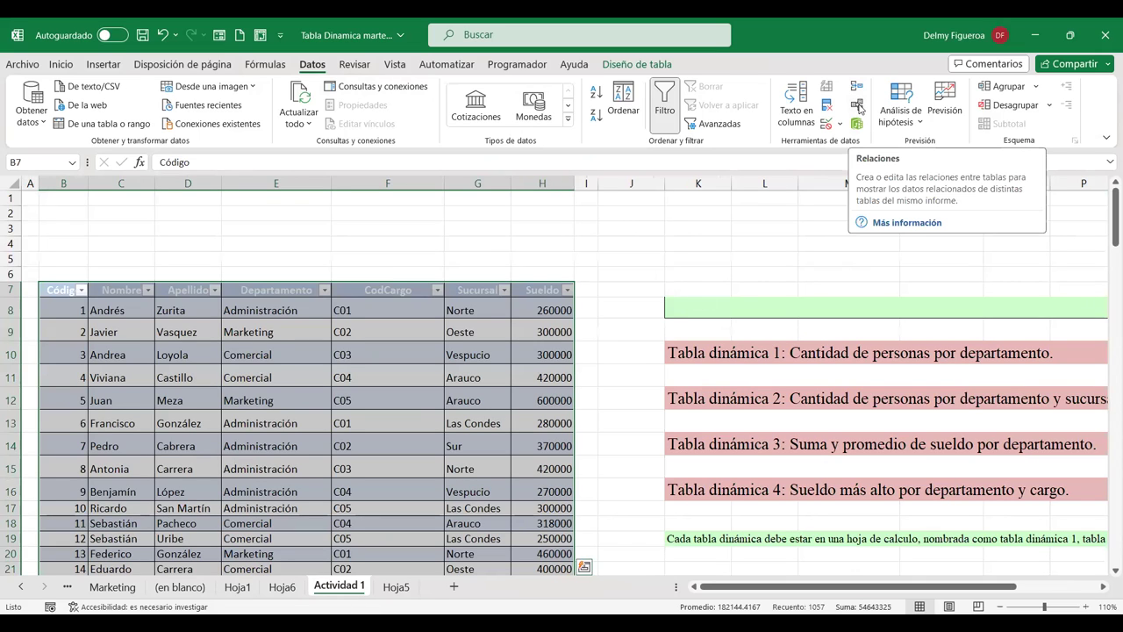
- Open Relaciones and start a new relationship in the Crear relación window
{"action": "left_click", "coordinate": [859, 108]}
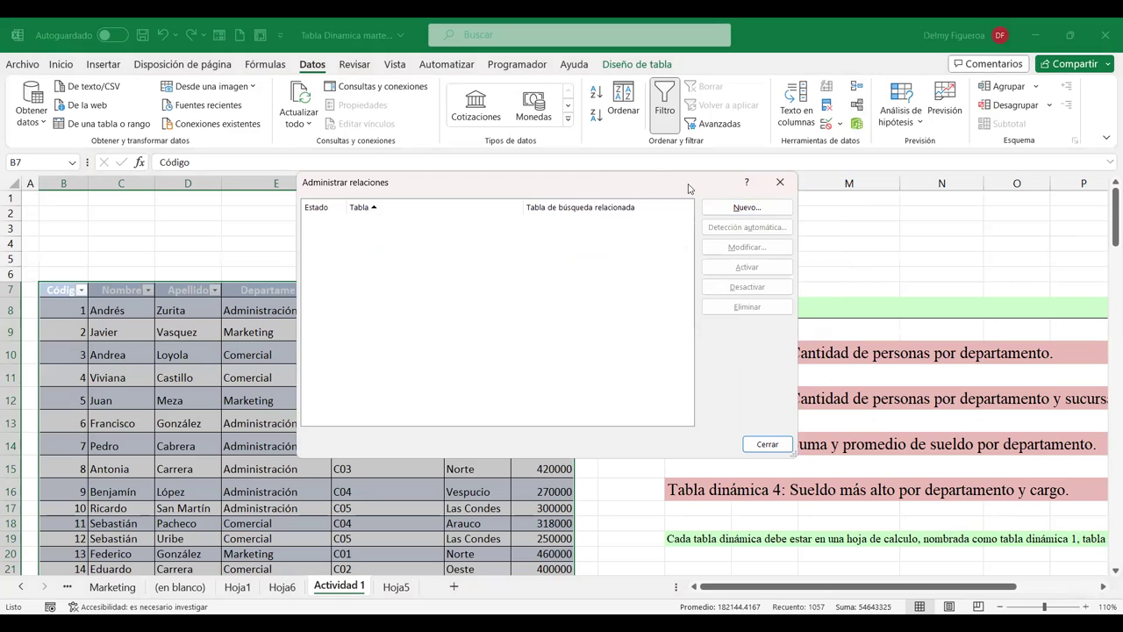
{"action": "left_click", "coordinate": [755, 129]}
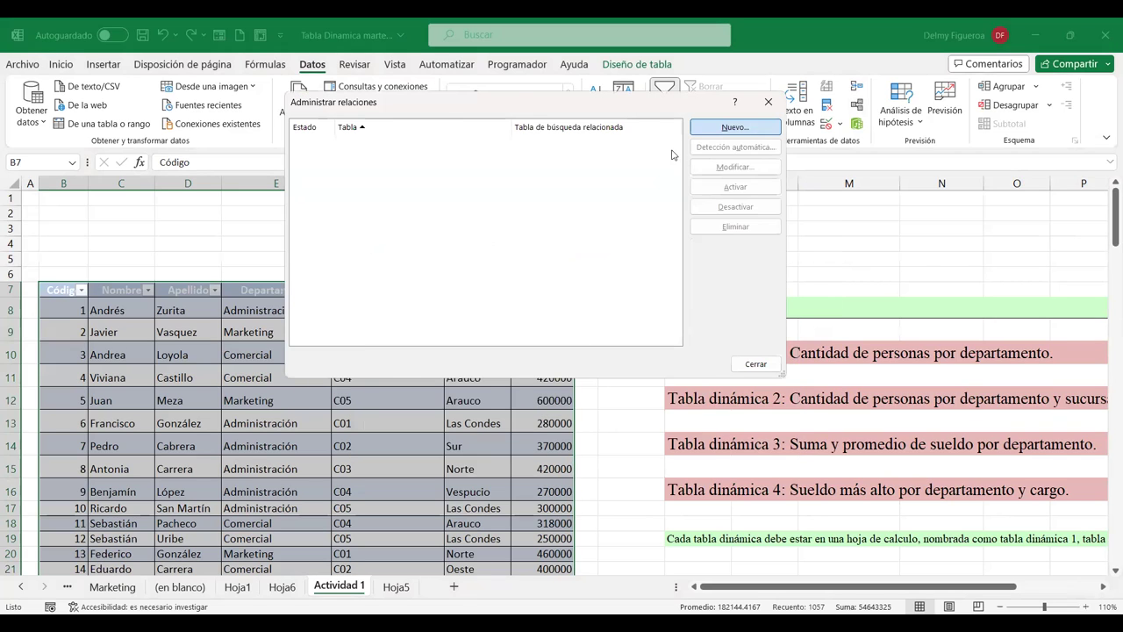
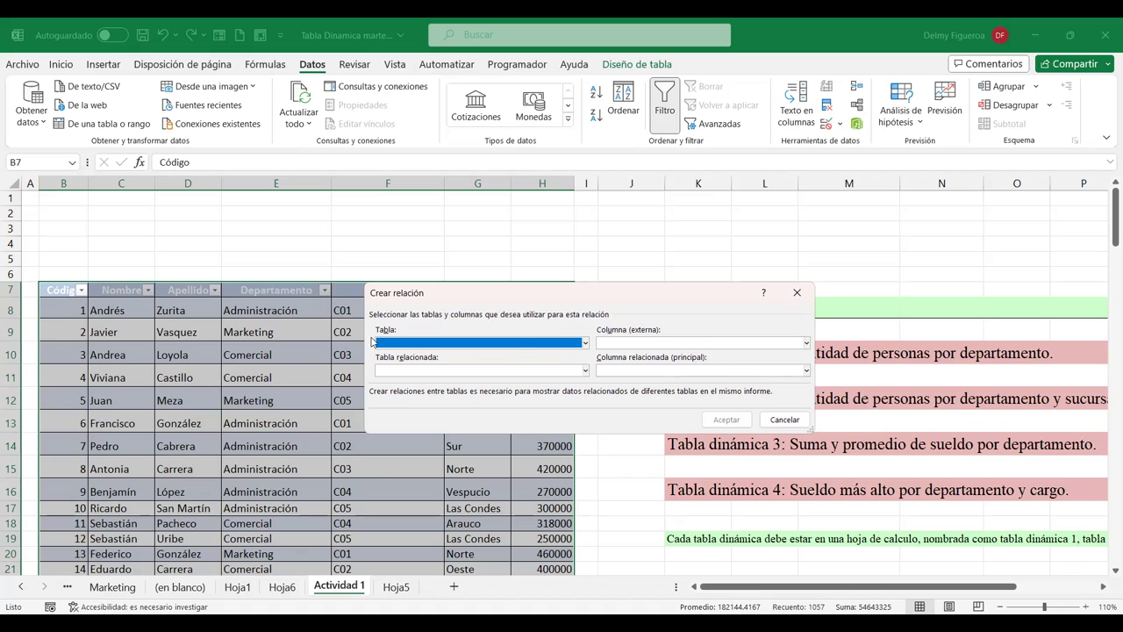
- Cancel the unfinished relationship and close the relationships manager
{"action": "left_click", "coordinate": [586, 371]}
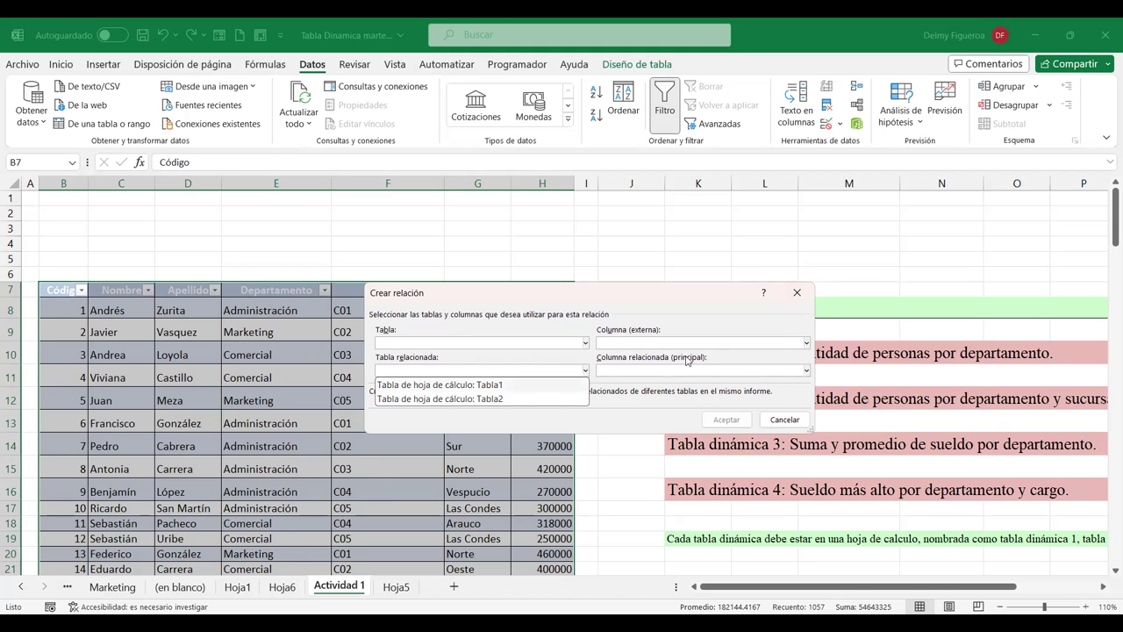
{"action": "key", "text": "Escape"}
{"action": "key", "text": "Escape"}
{"action": "left_click", "coordinate": [763, 363]}
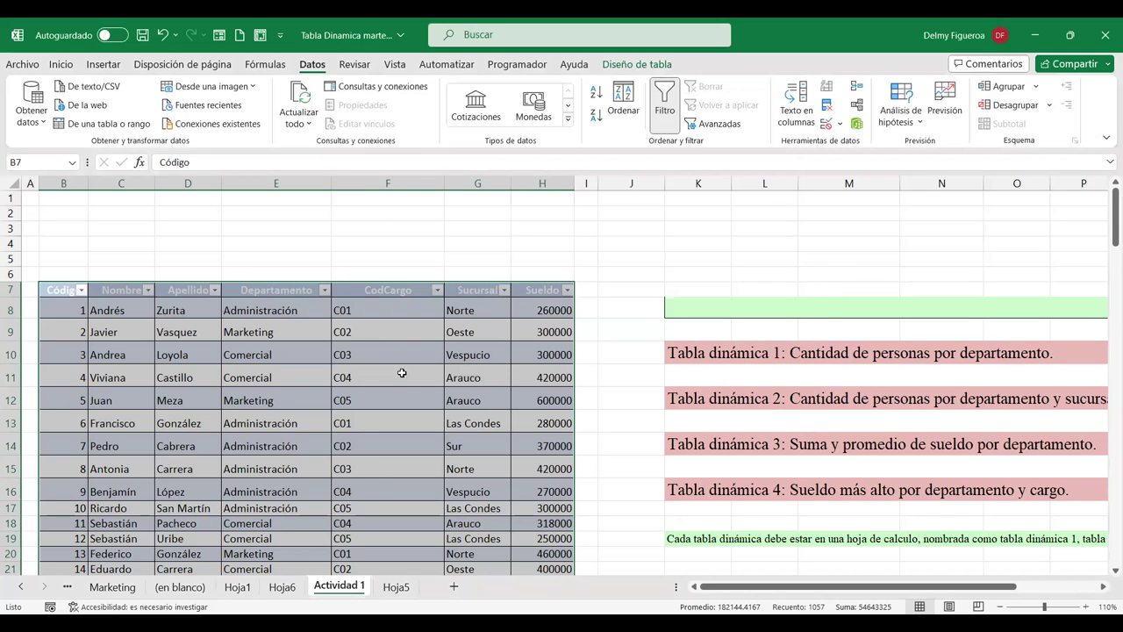
{"action": "left_click", "coordinate": [399, 375]}
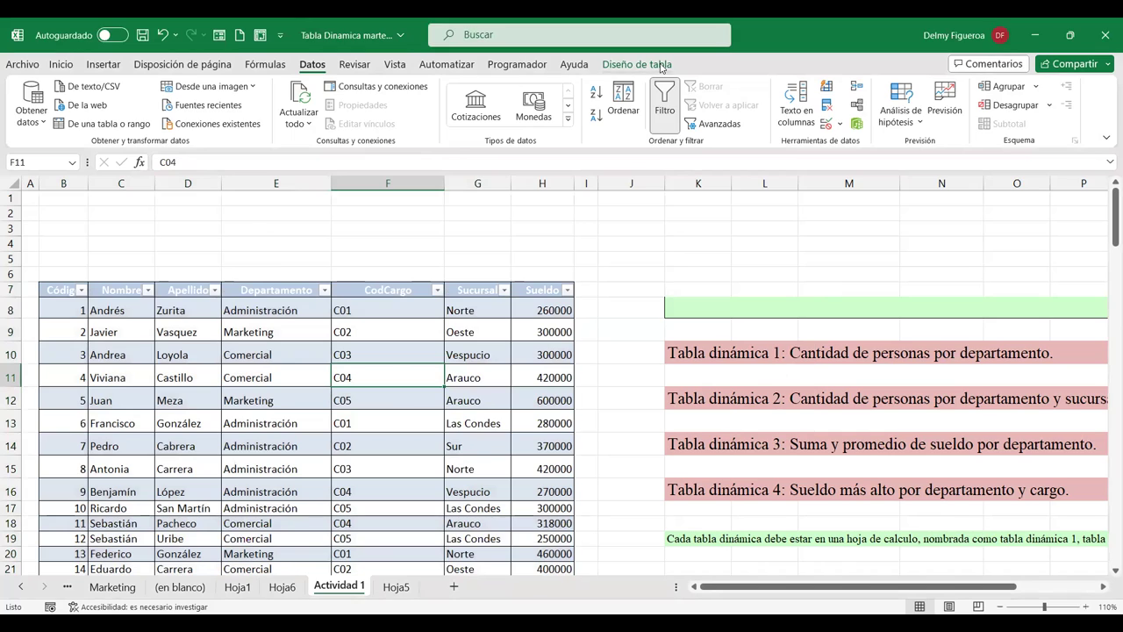
- Rename the employee table on Actividad 1 from Tabla1 to Empleados
{"action": "left_click", "coordinate": [637, 64]}
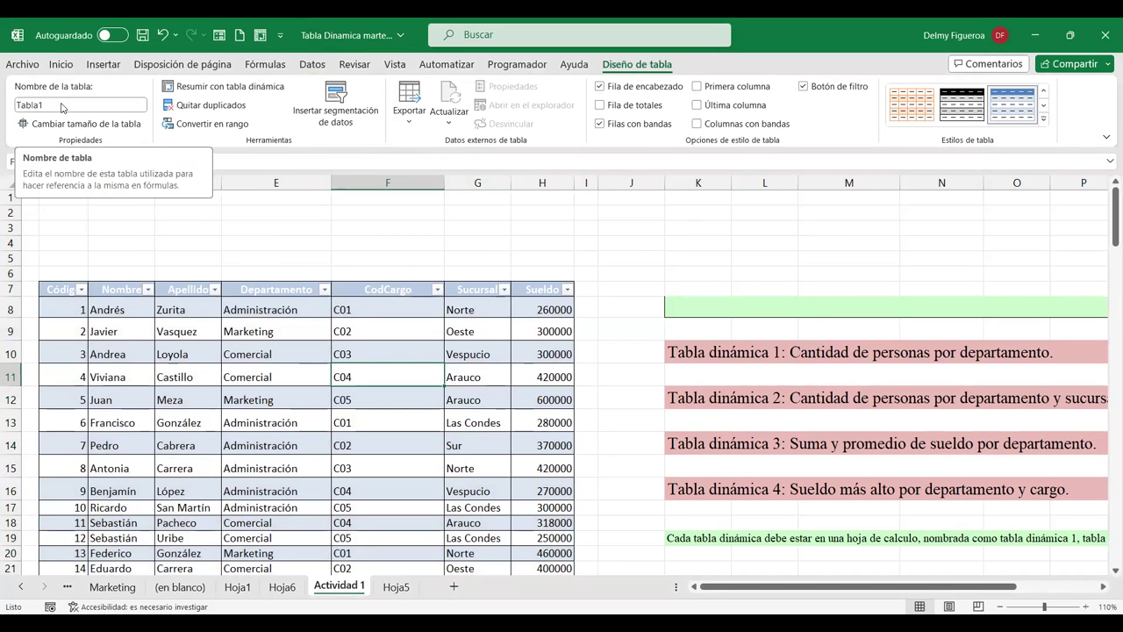
{"action": "left_click", "coordinate": [72, 104]}
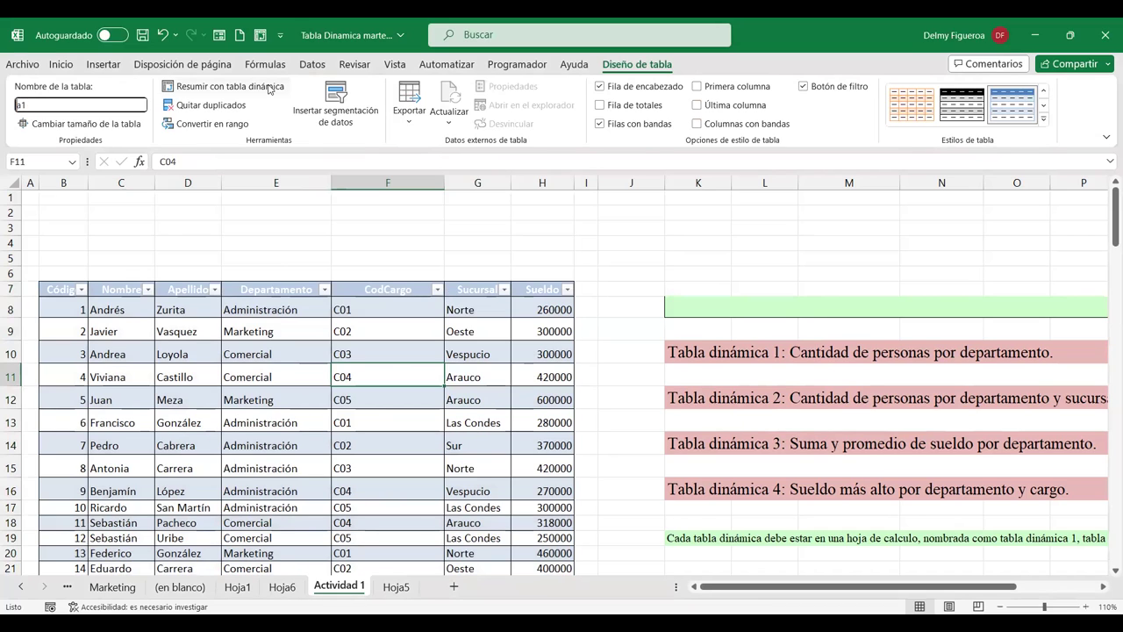
{"action": "type", "text": "Emple"}
{"action": "key", "text": "Return"}
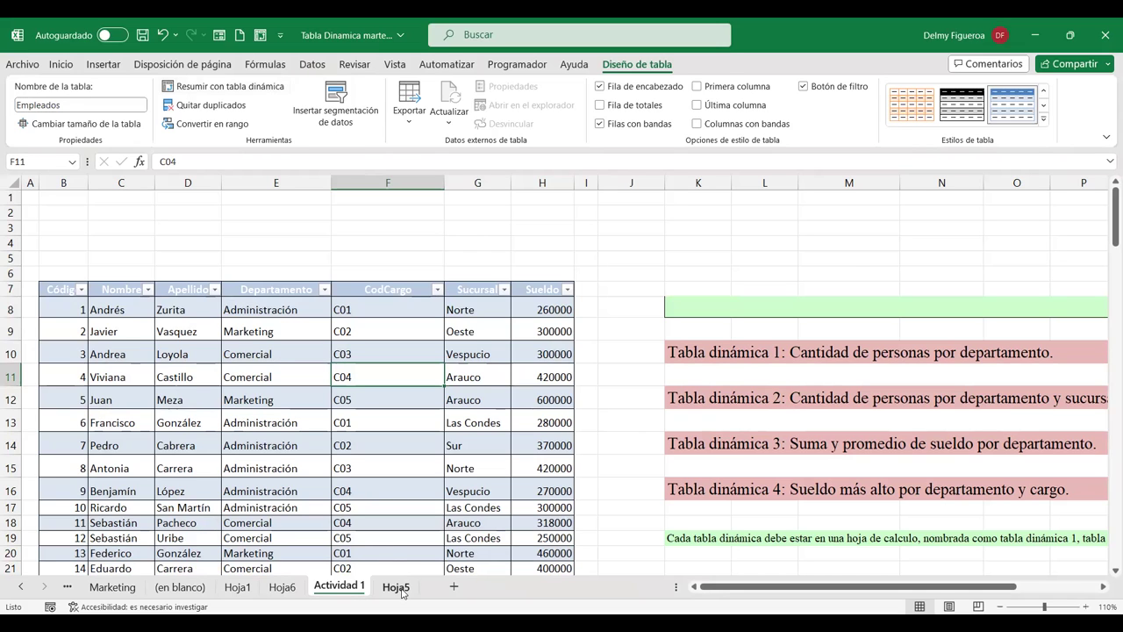
{"action": "left_click", "coordinate": [396, 587]}
- Rename Hoja5's CodCargo/Cargo table from Tabla2 to Cargo2
{"action": "left_click", "coordinate": [106, 204]}
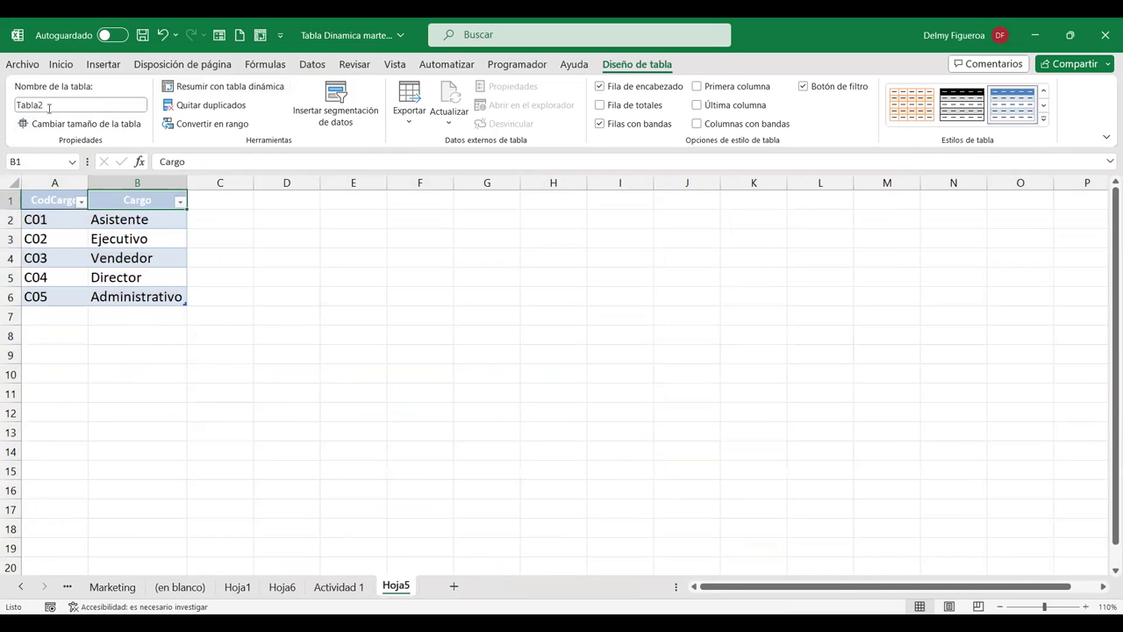
{"action": "left_click", "coordinate": [75, 104]}
{"action": "double_click", "coordinate": [57, 104]}
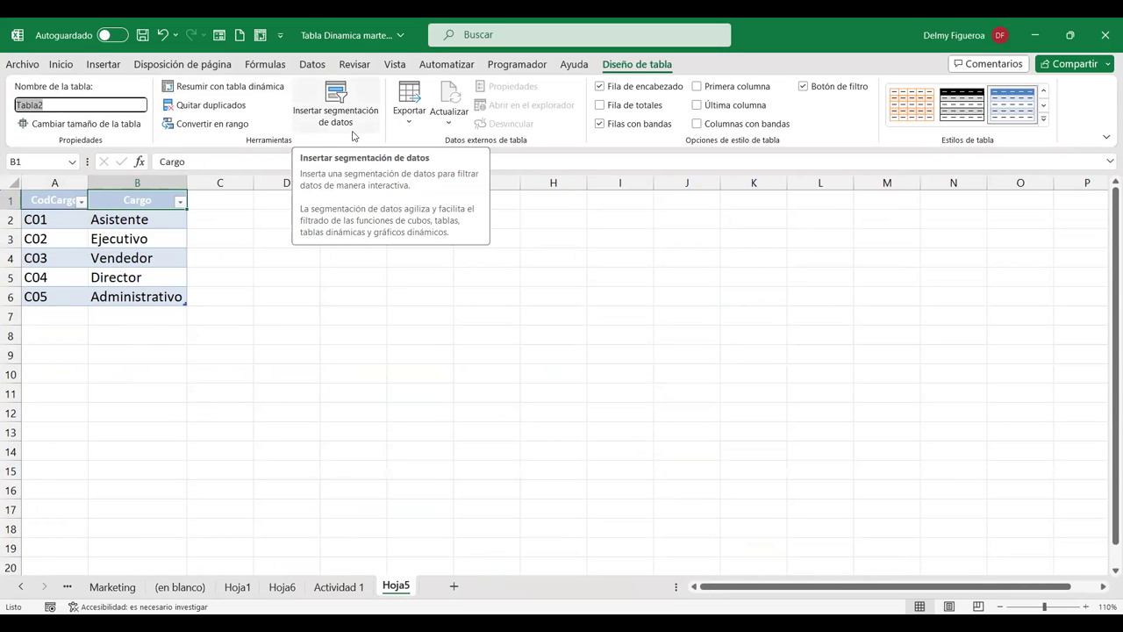
{"action": "type", "text": "Cargo2"}
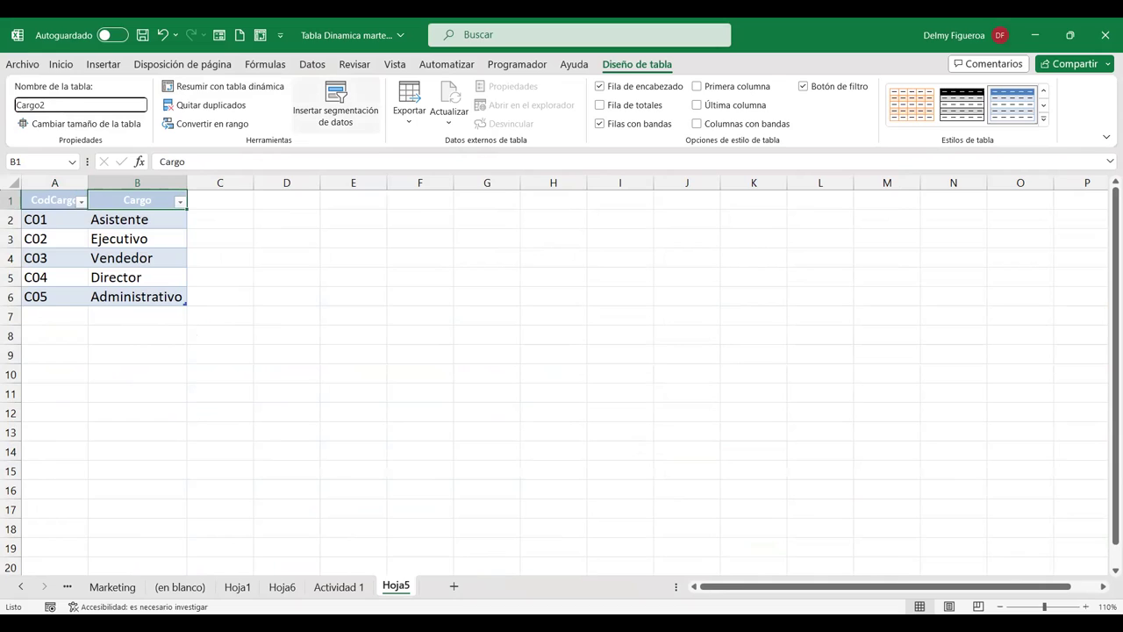
{"action": "key", "text": "Return"}
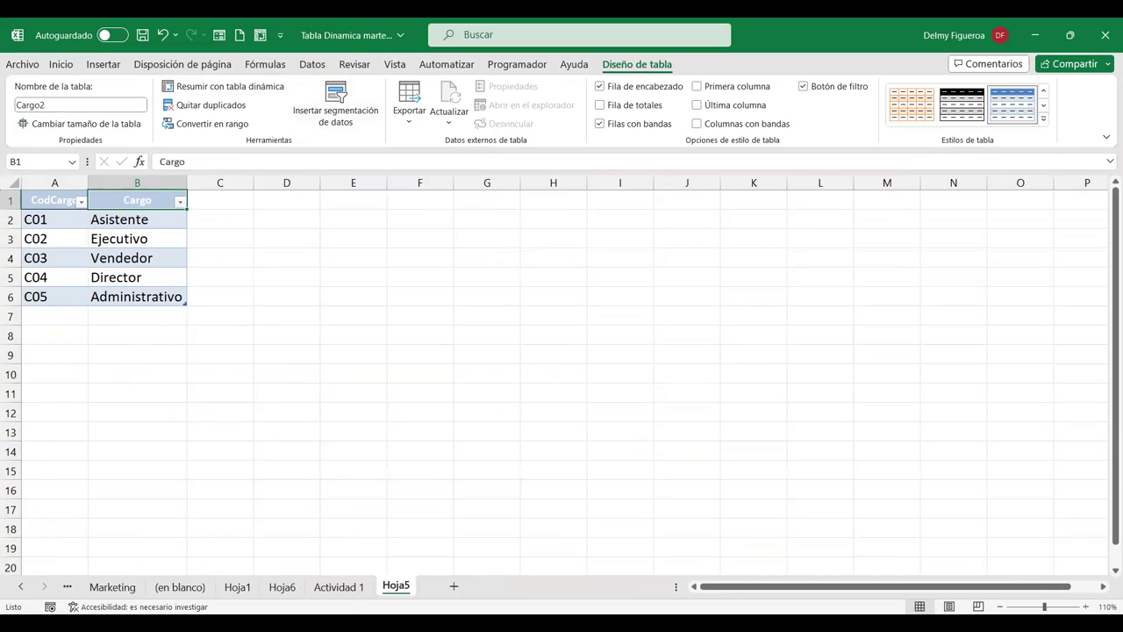
- Start a new relationship with related table Cargo2 and related column CodCargo
{"action": "left_click", "coordinate": [318, 67]}
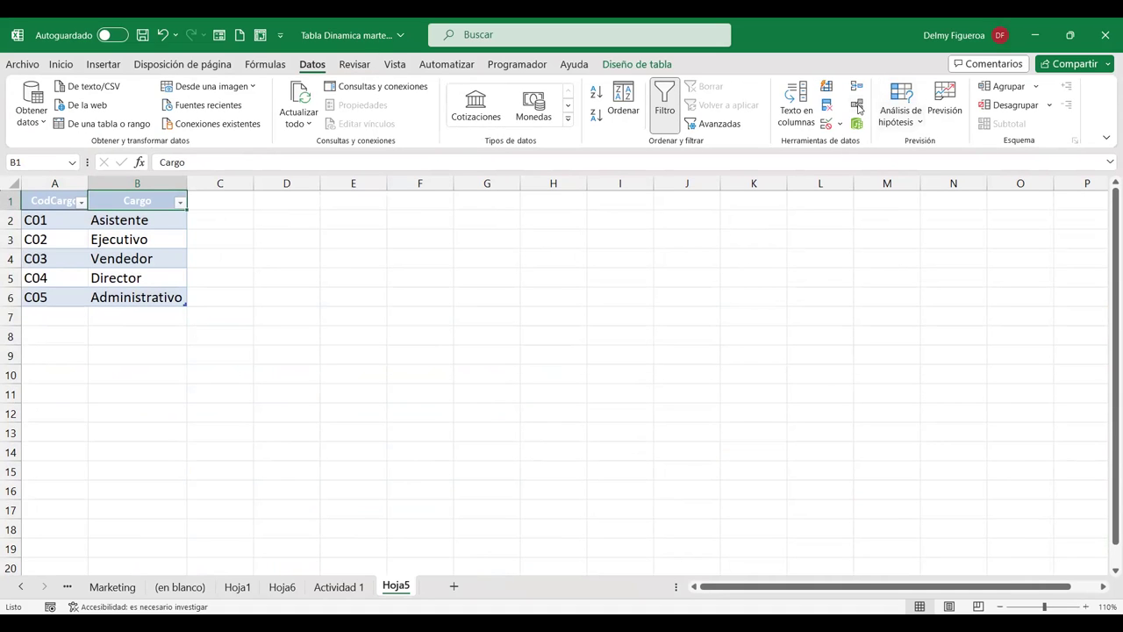
{"action": "left_click", "coordinate": [857, 106]}
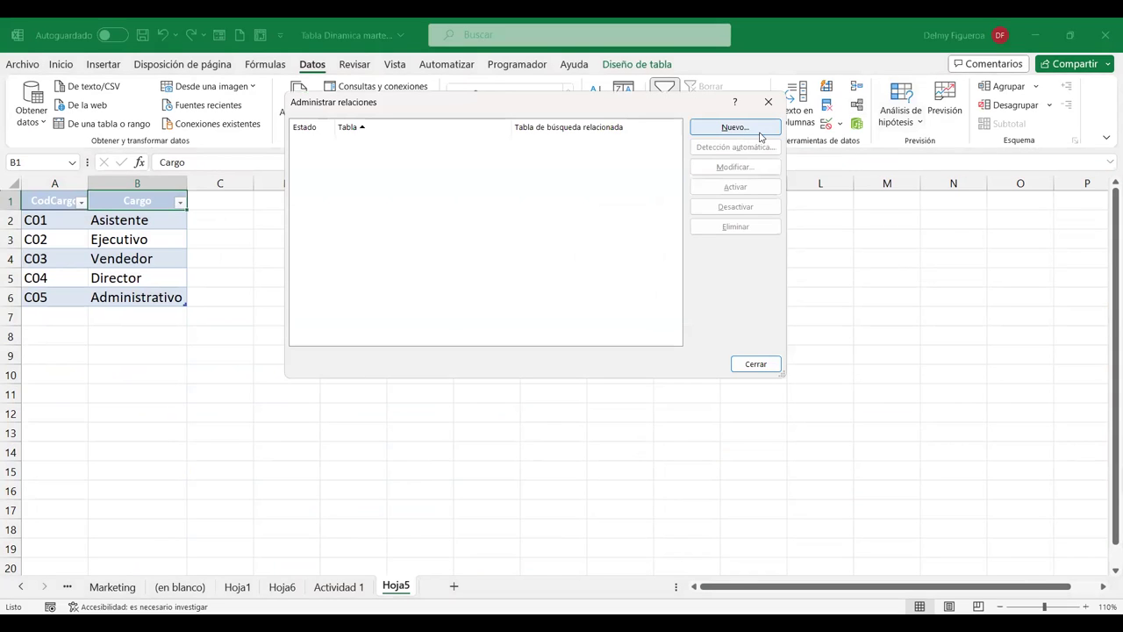
{"action": "left_click", "coordinate": [728, 129]}
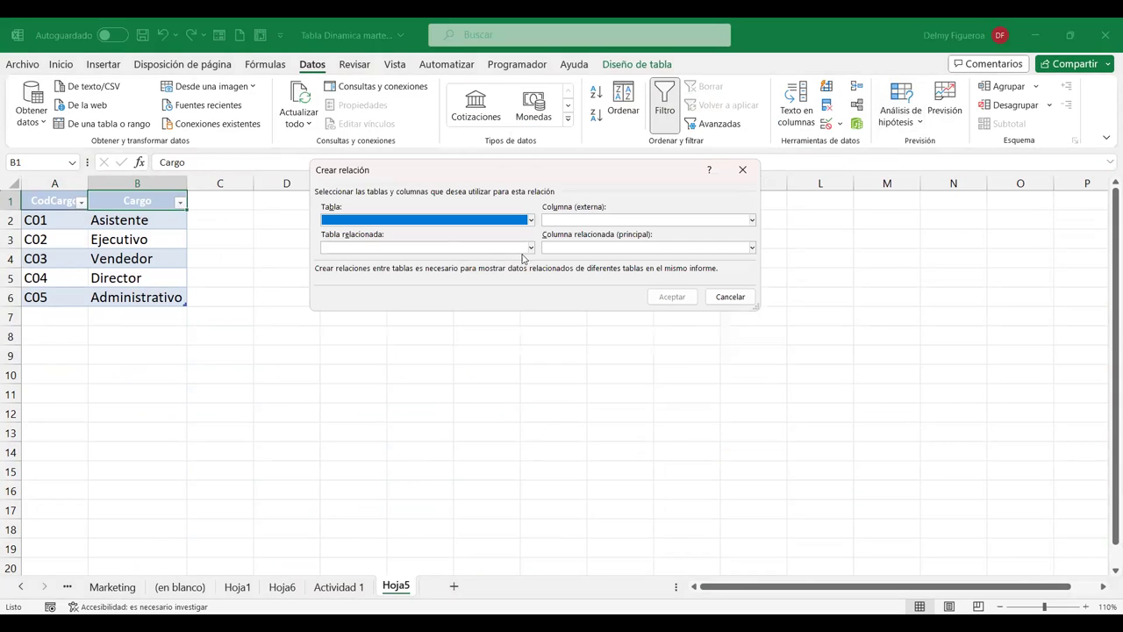
{"action": "left_click", "coordinate": [531, 248]}
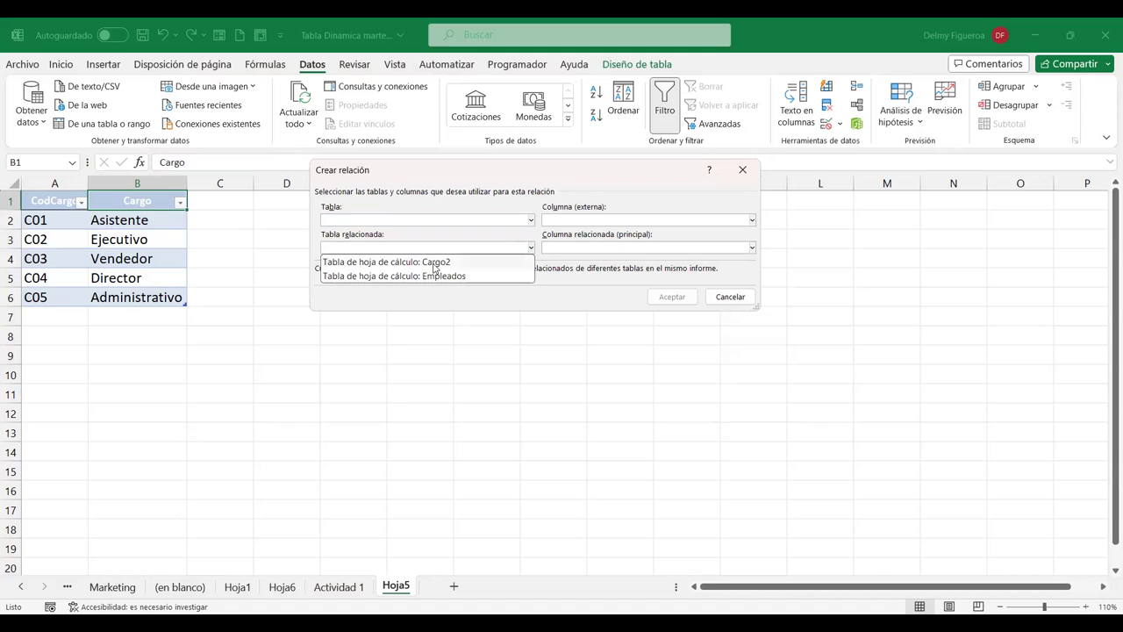
{"action": "left_click", "coordinate": [401, 263]}
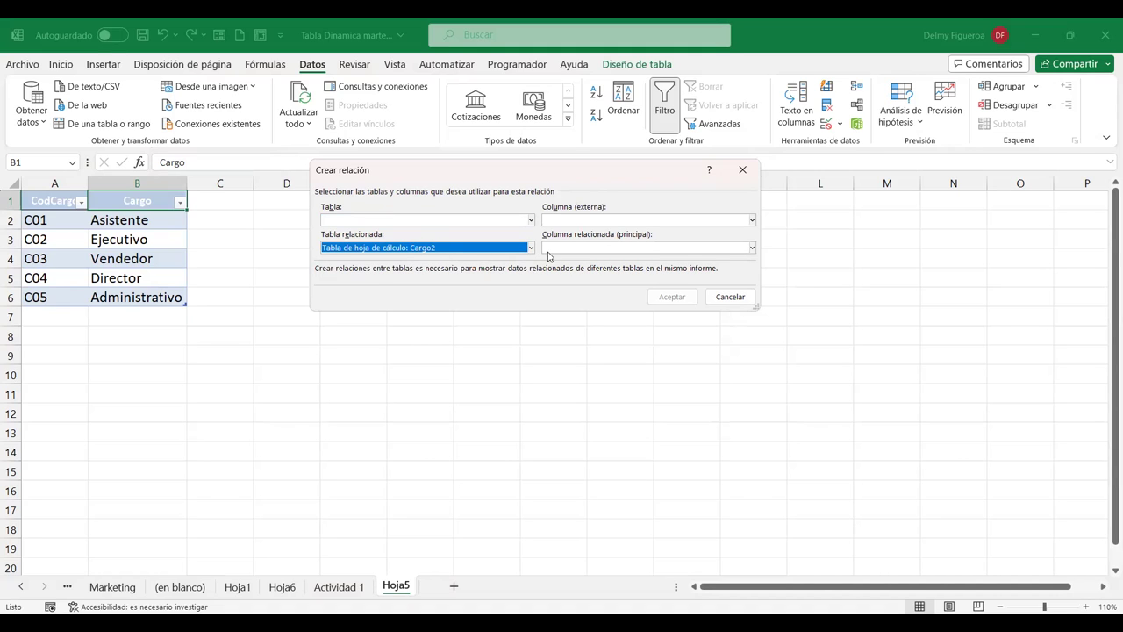
{"action": "left_click", "coordinate": [593, 249]}
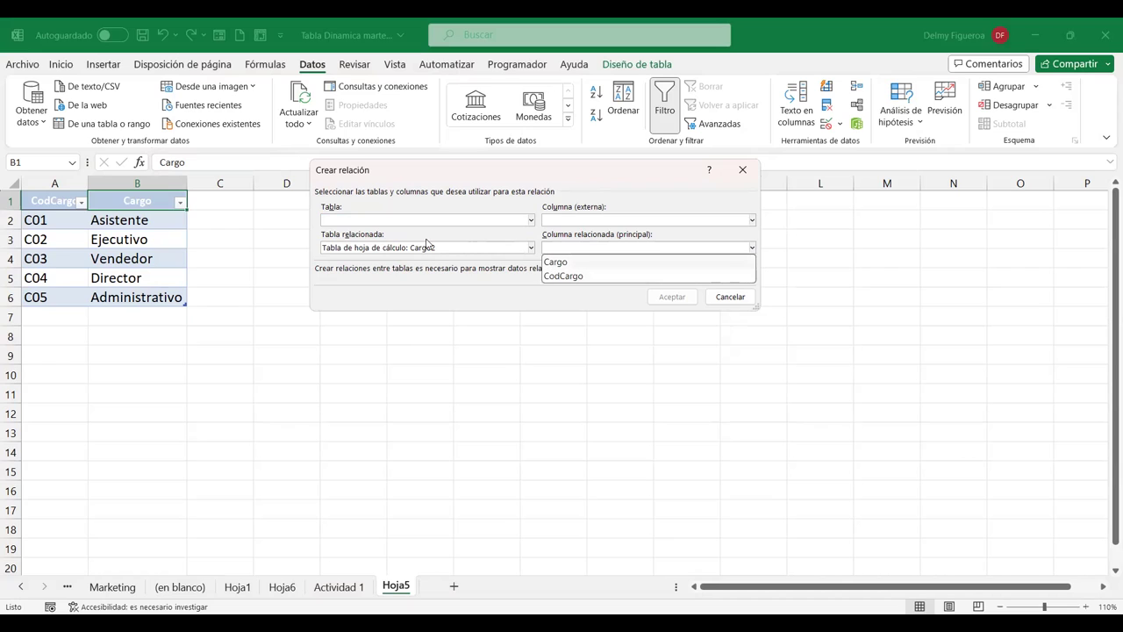
{"action": "left_click", "coordinate": [568, 277]}
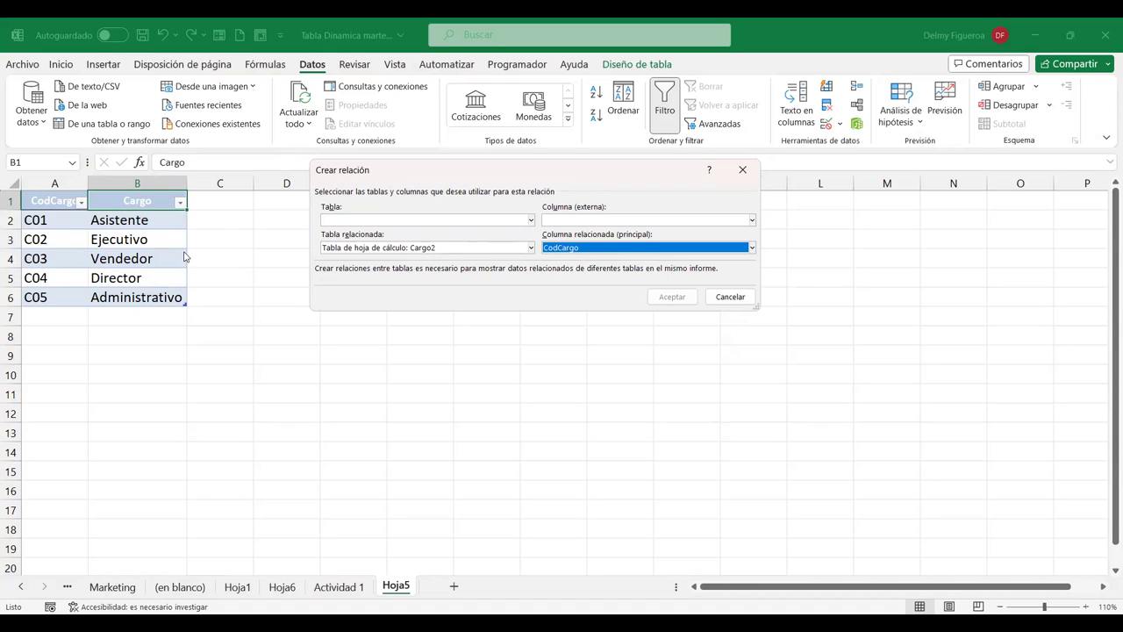
- Set the relationship's main table to Empleados with column CodCargo
{"action": "left_click", "coordinate": [531, 221]}
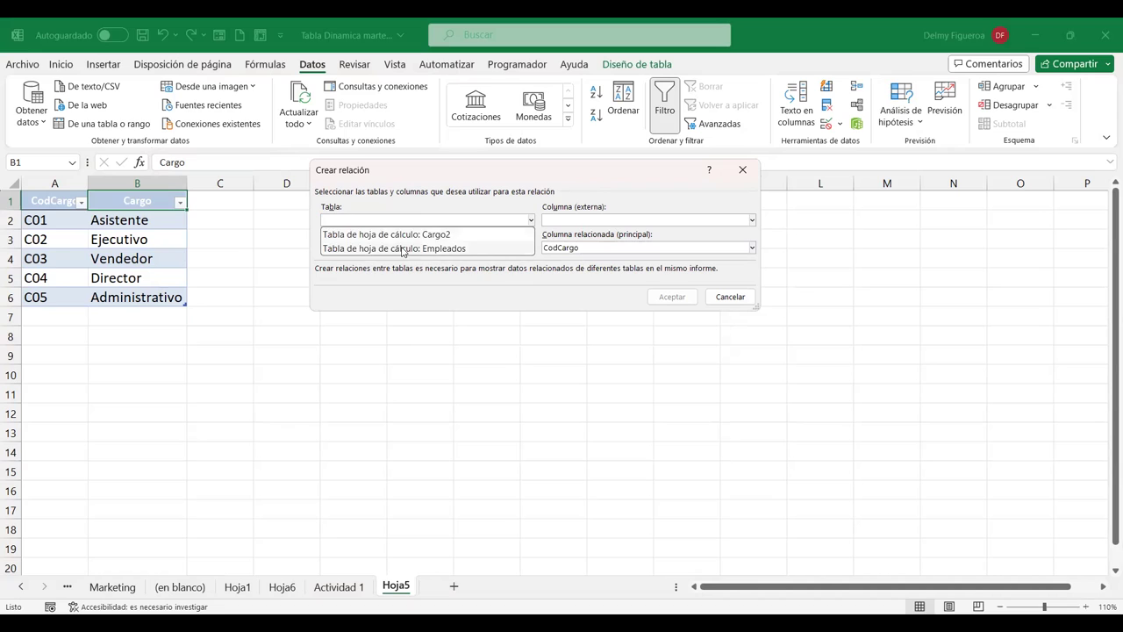
{"action": "left_click", "coordinate": [402, 249]}
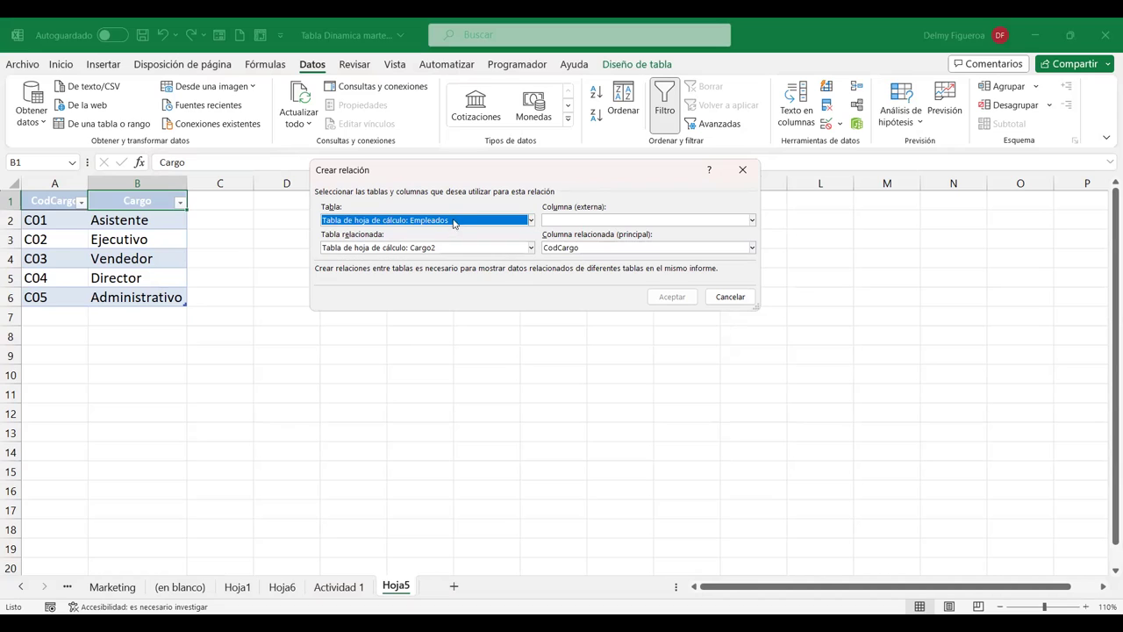
{"action": "left_click", "coordinate": [579, 221]}
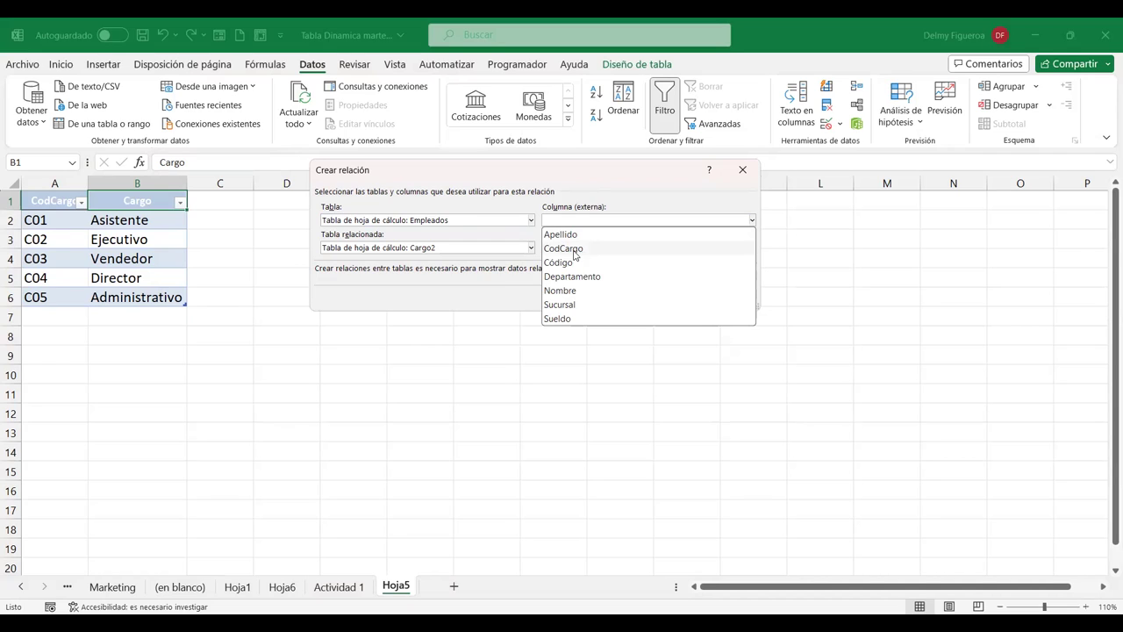
{"action": "left_click", "coordinate": [581, 249]}
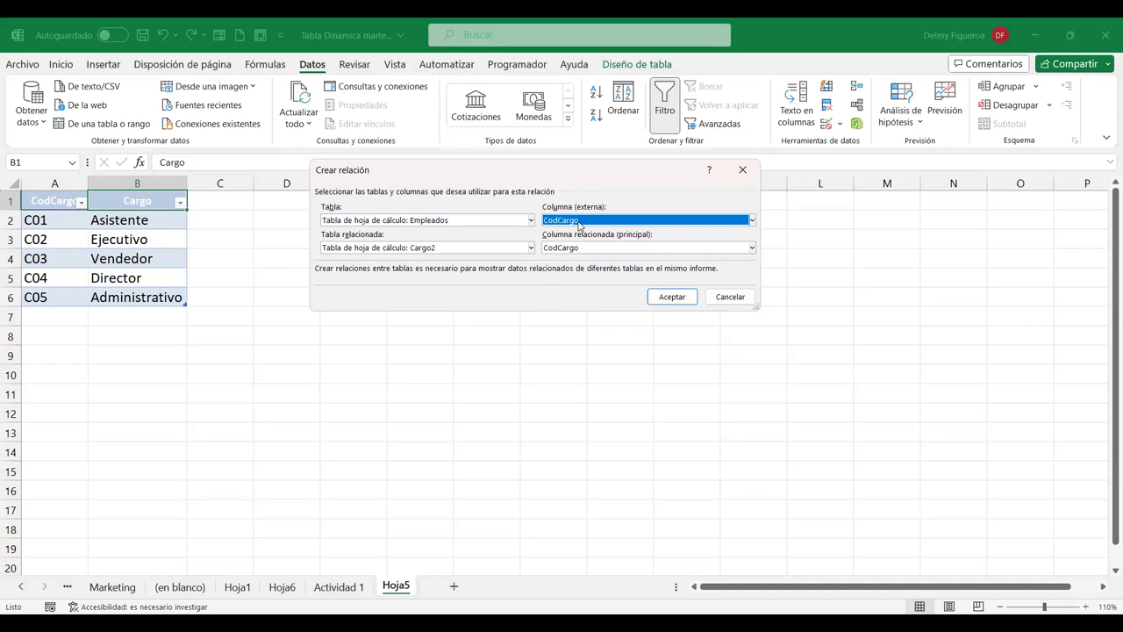
{"action": "left_click", "coordinate": [585, 221]}
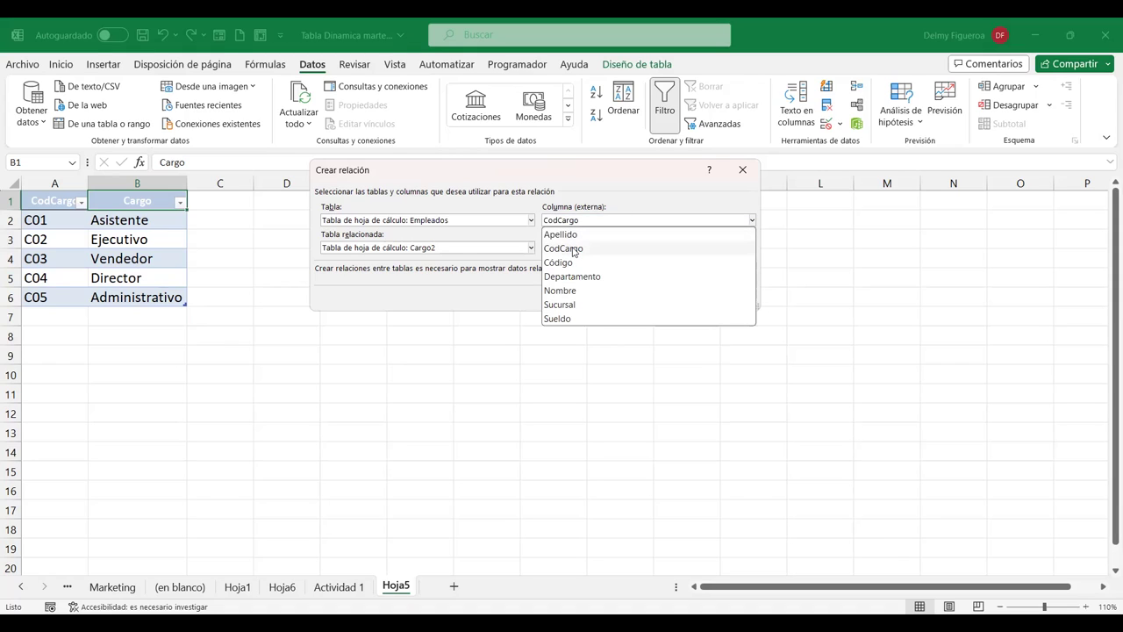
{"action": "left_click", "coordinate": [575, 250]}
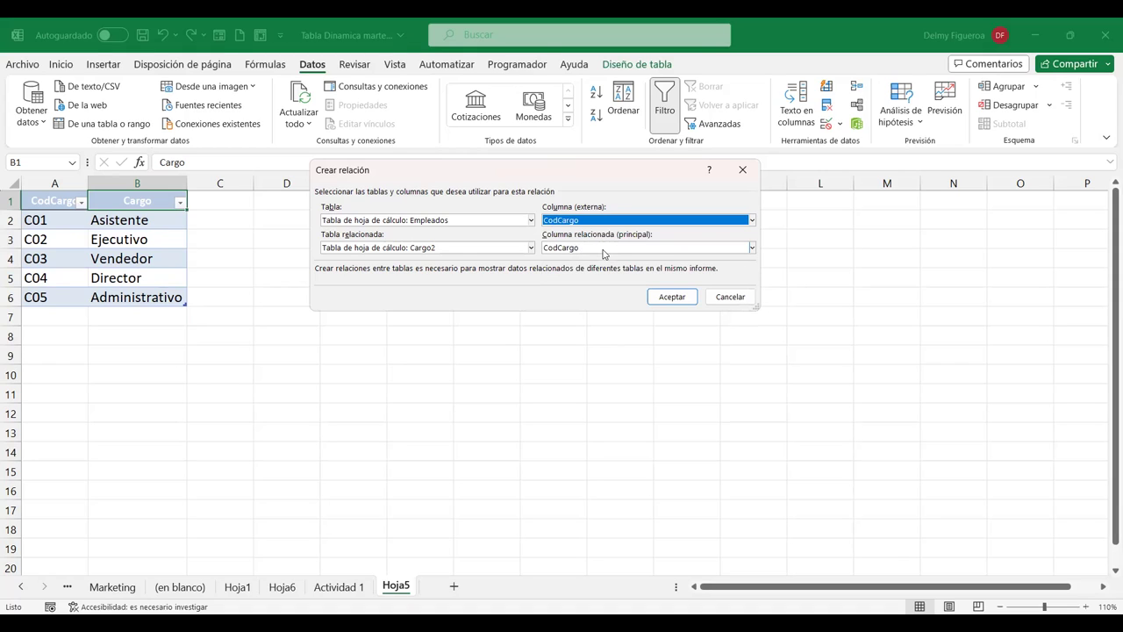
{"action": "left_click", "coordinate": [565, 250]}
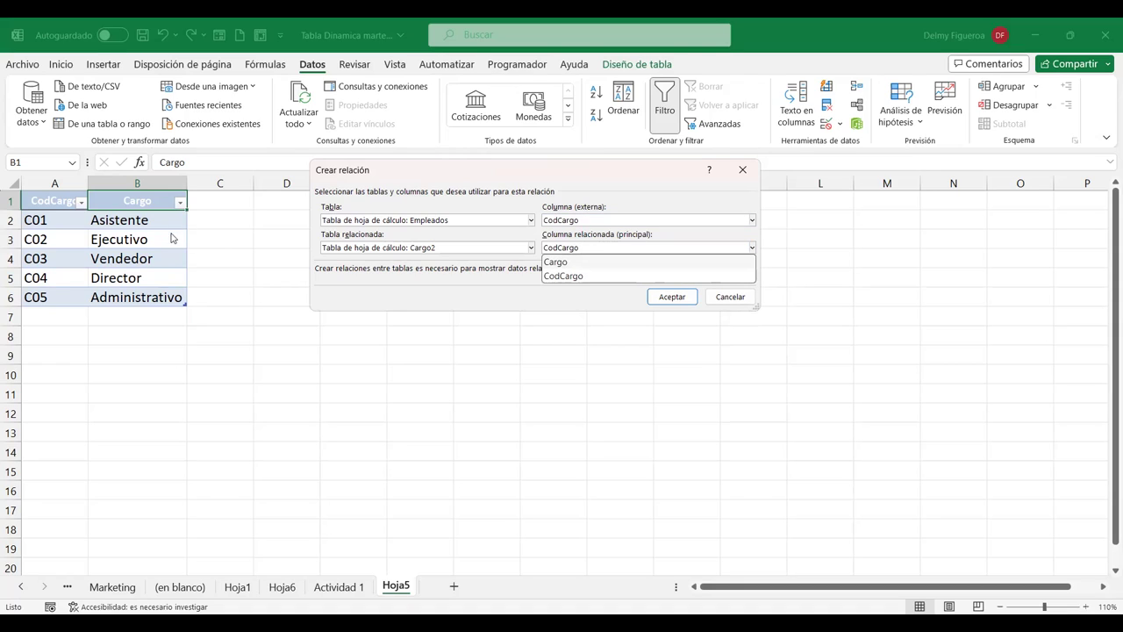
- Choose Cargo as the related column, confirm the relationship, and close the manager
{"action": "left_click", "coordinate": [563, 262]}
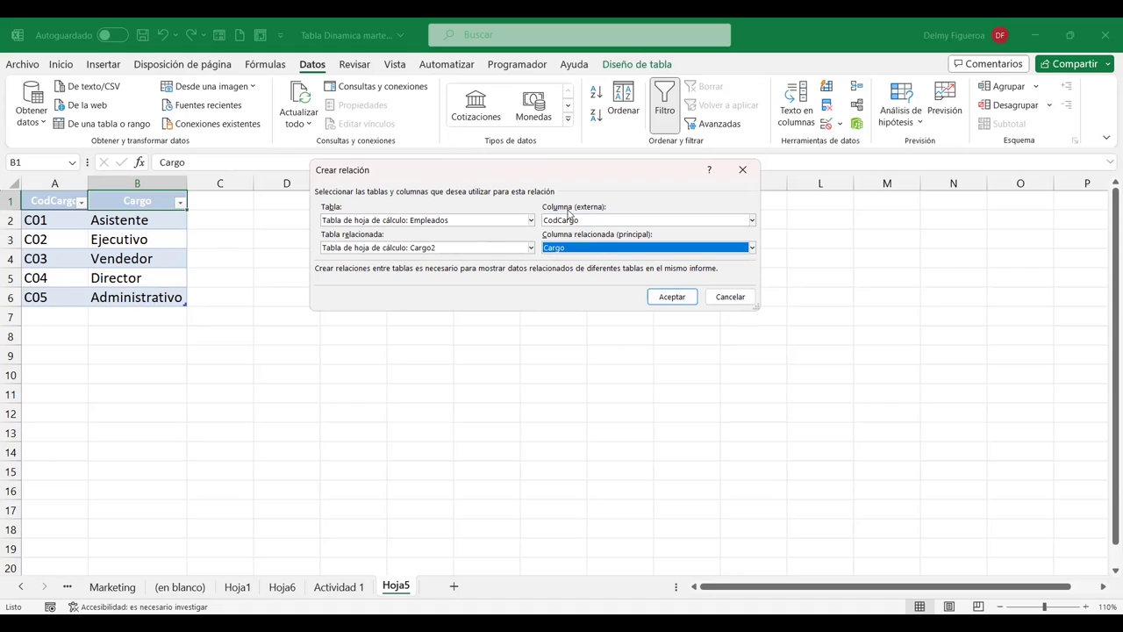
{"action": "left_click", "coordinate": [672, 298]}
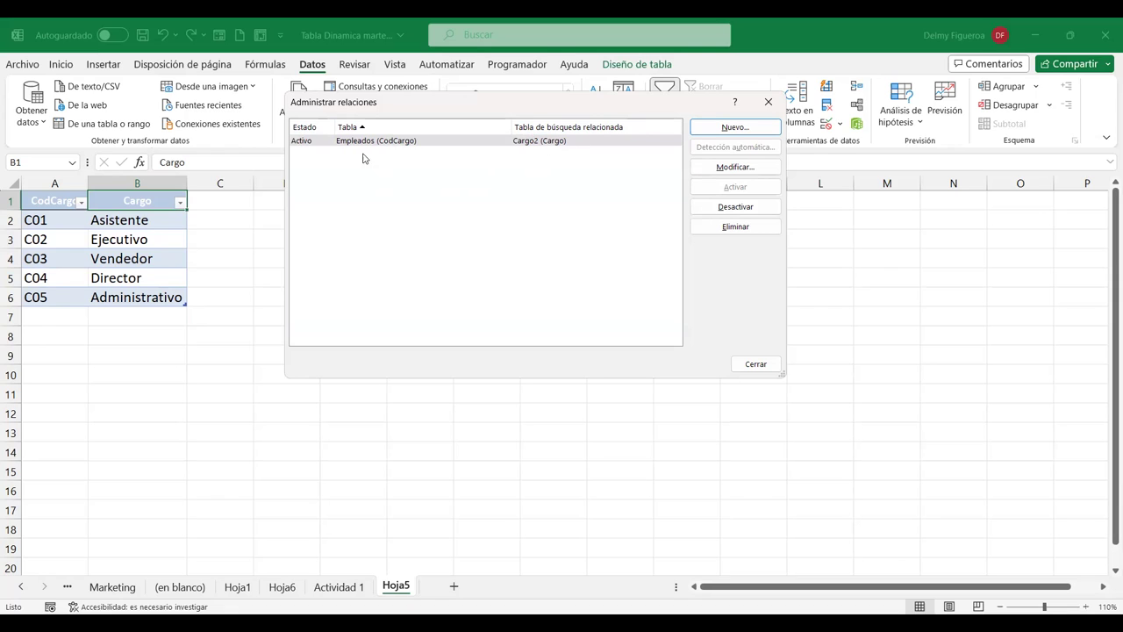
{"action": "left_click", "coordinate": [765, 368]}
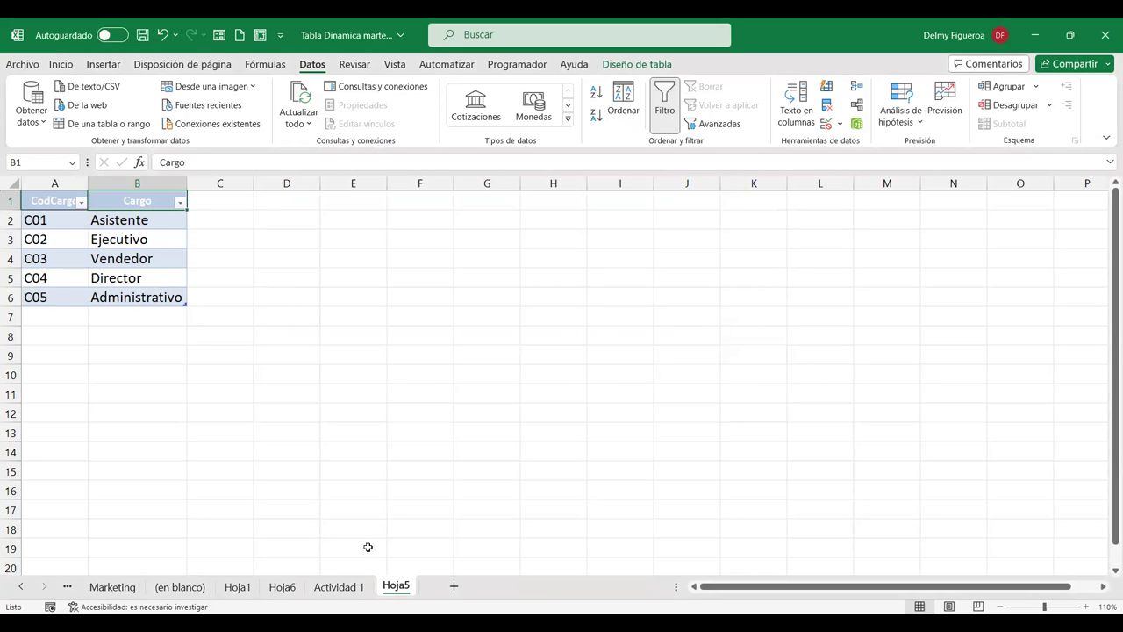
- Insert a pivot table from Empleados on a new sheet, adding the data to the Data Model
{"action": "left_click", "coordinate": [344, 587]}
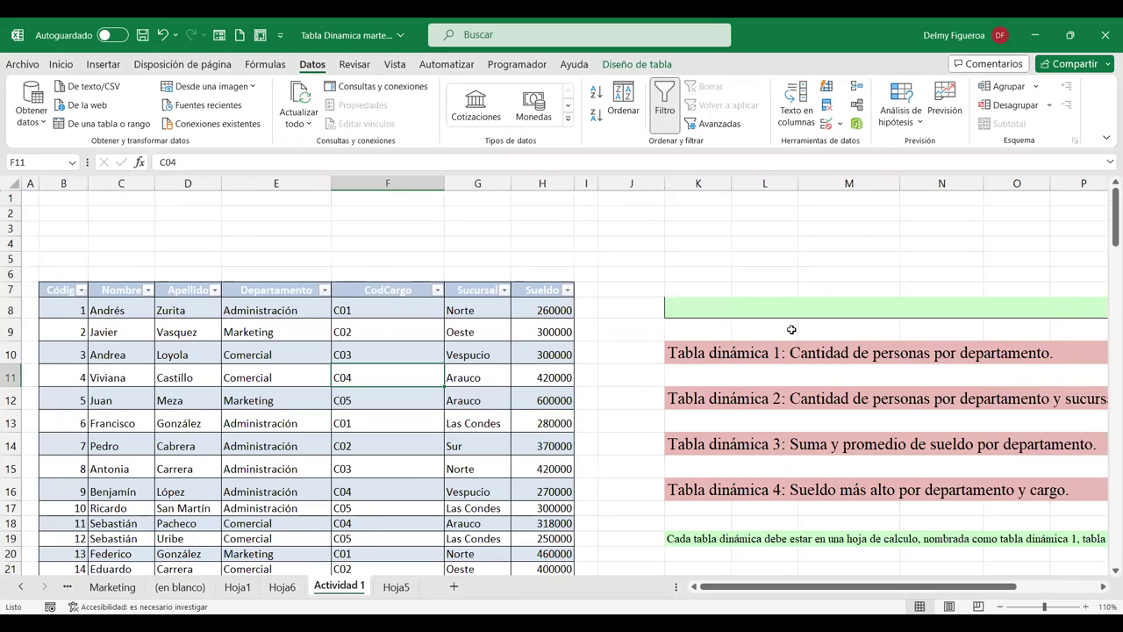
{"action": "scroll", "coordinate": [796, 328], "scroll_direction": "down", "scroll_amount": 1}
{"action": "scroll", "coordinate": [796, 328], "scroll_direction": "down", "scroll_amount": 1}
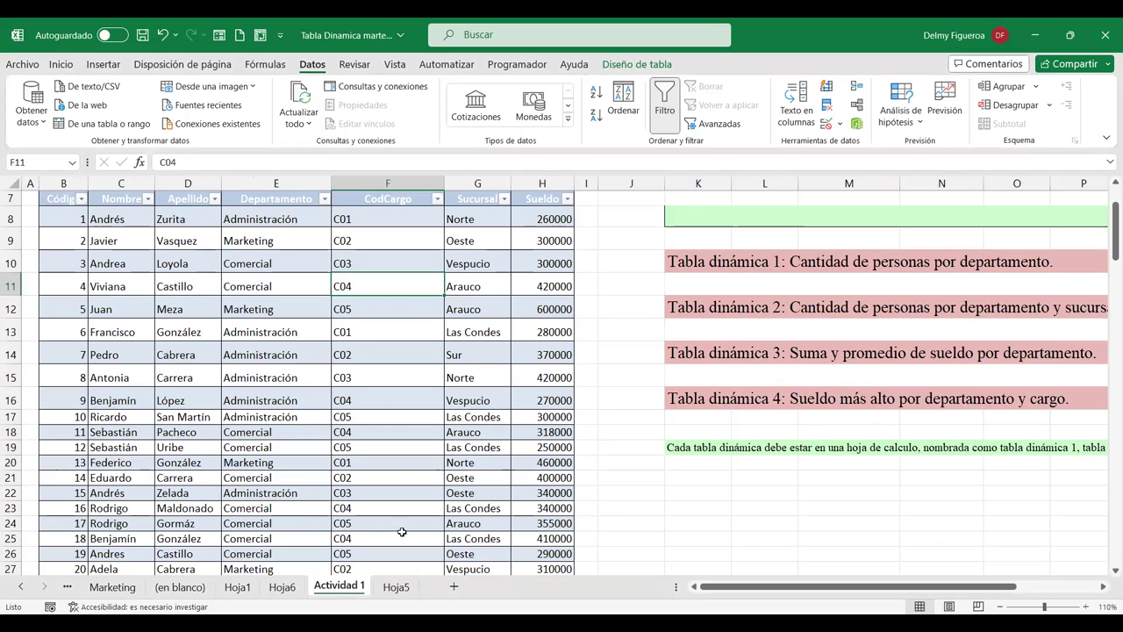
{"action": "scroll", "coordinate": [386, 466], "scroll_direction": "up", "scroll_amount": 2}
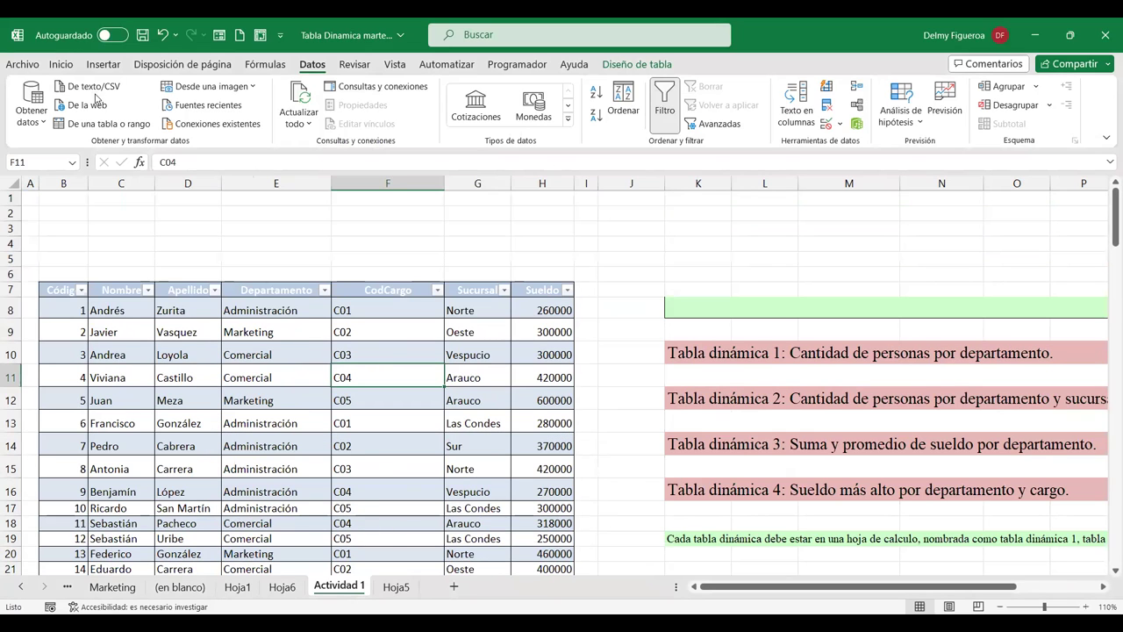
{"action": "left_click", "coordinate": [103, 64]}
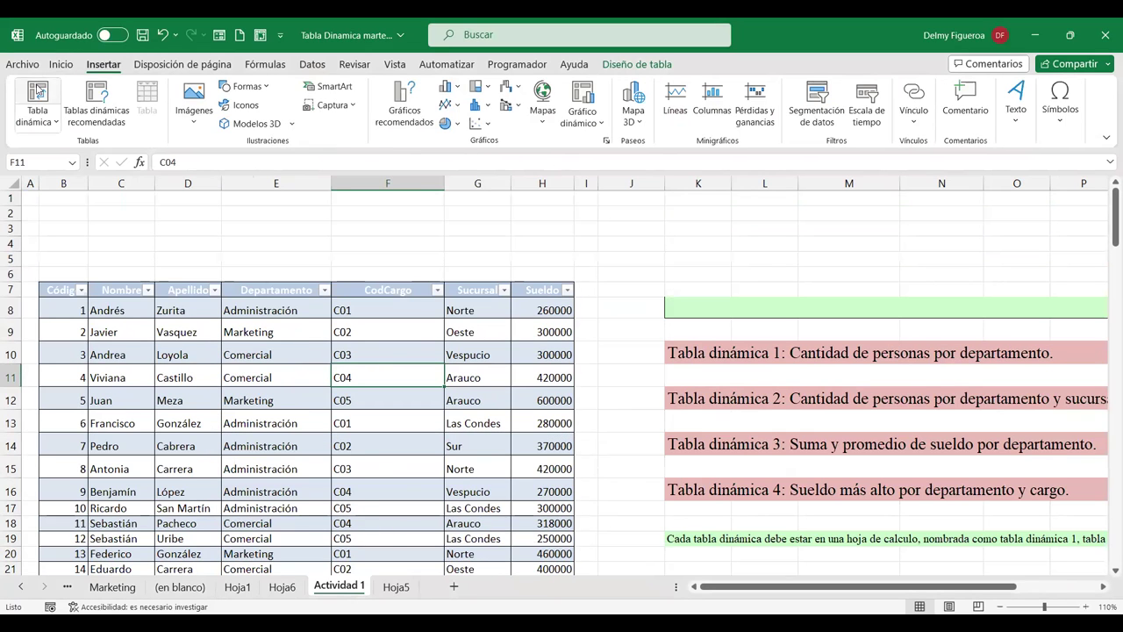
{"action": "left_click", "coordinate": [37, 91]}
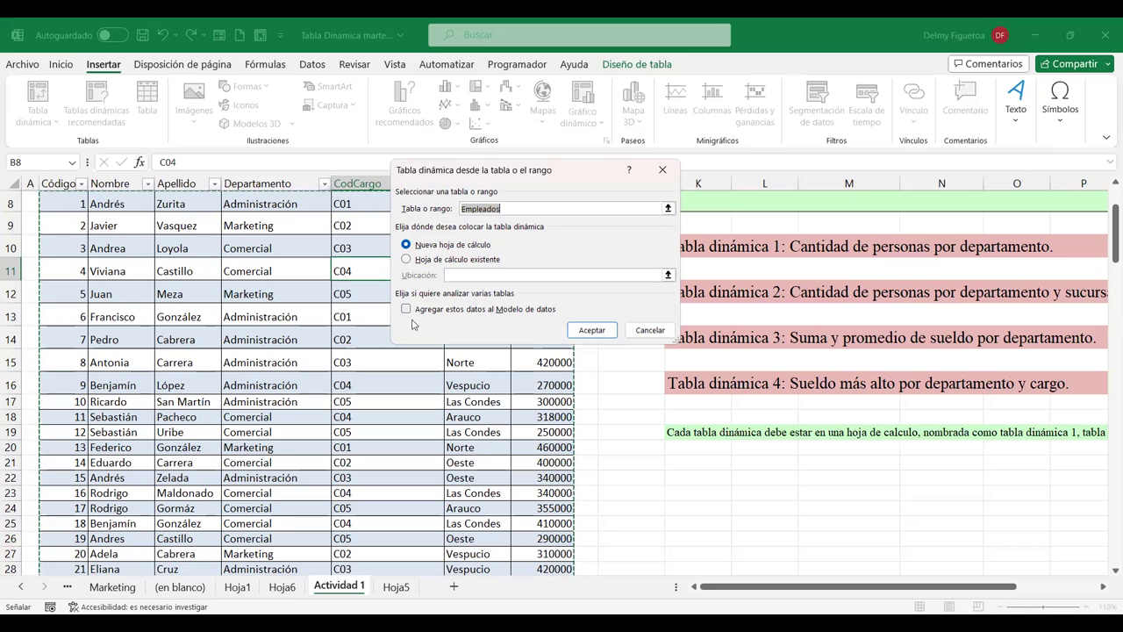
{"action": "left_click", "coordinate": [406, 308]}
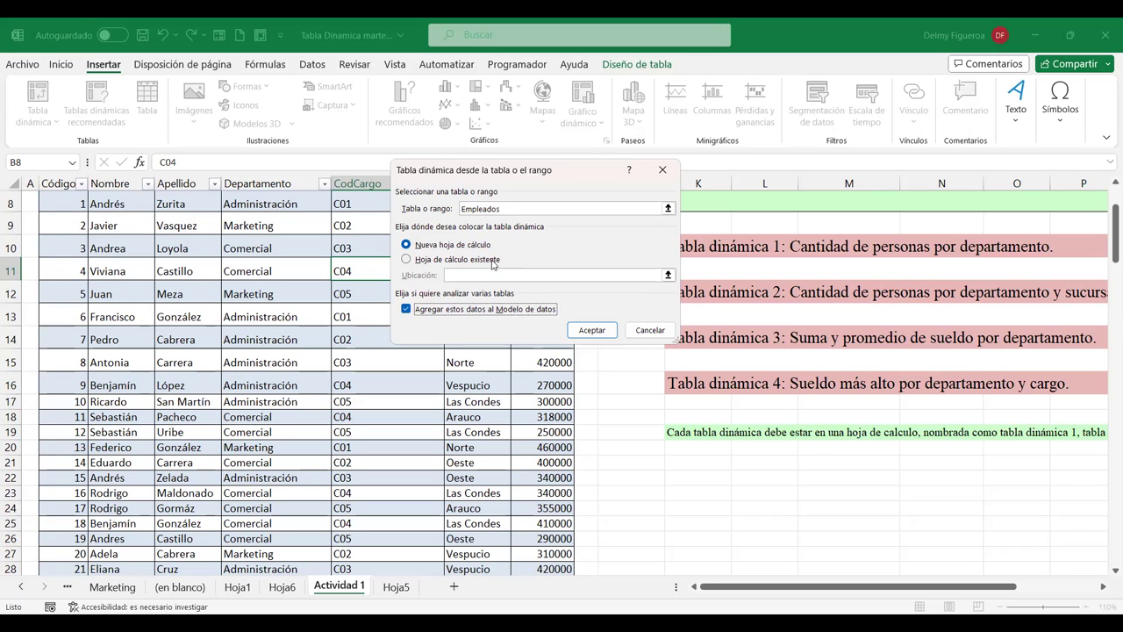
{"action": "left_click", "coordinate": [600, 334]}
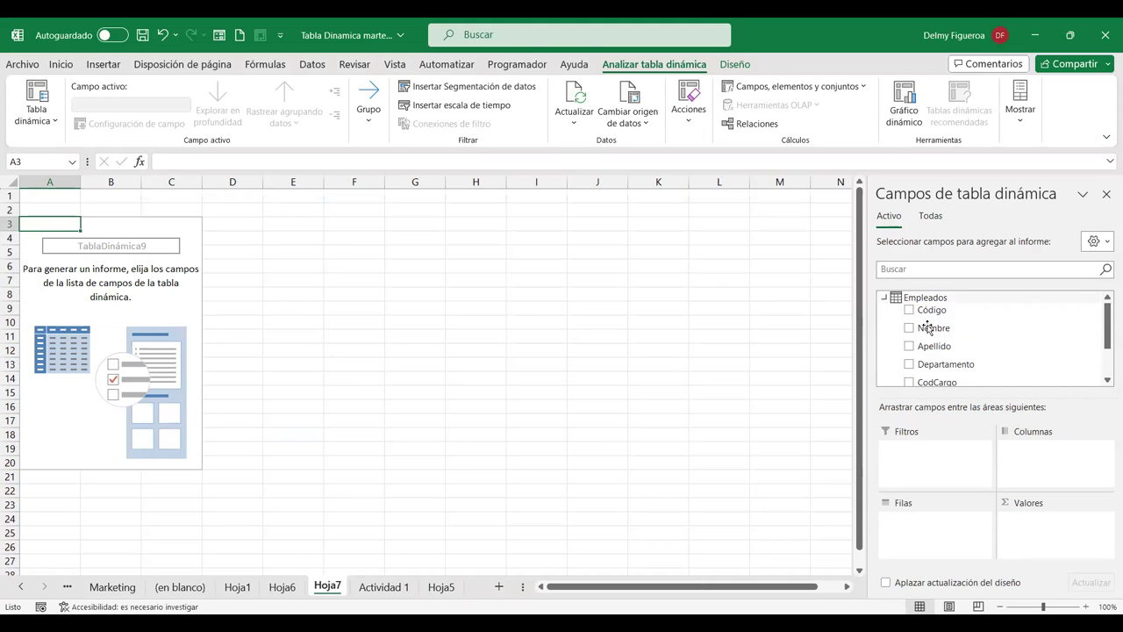
- Show all data-model tables in the field list and expand Cargo2 and Empleados
{"action": "left_click", "coordinate": [885, 299]}
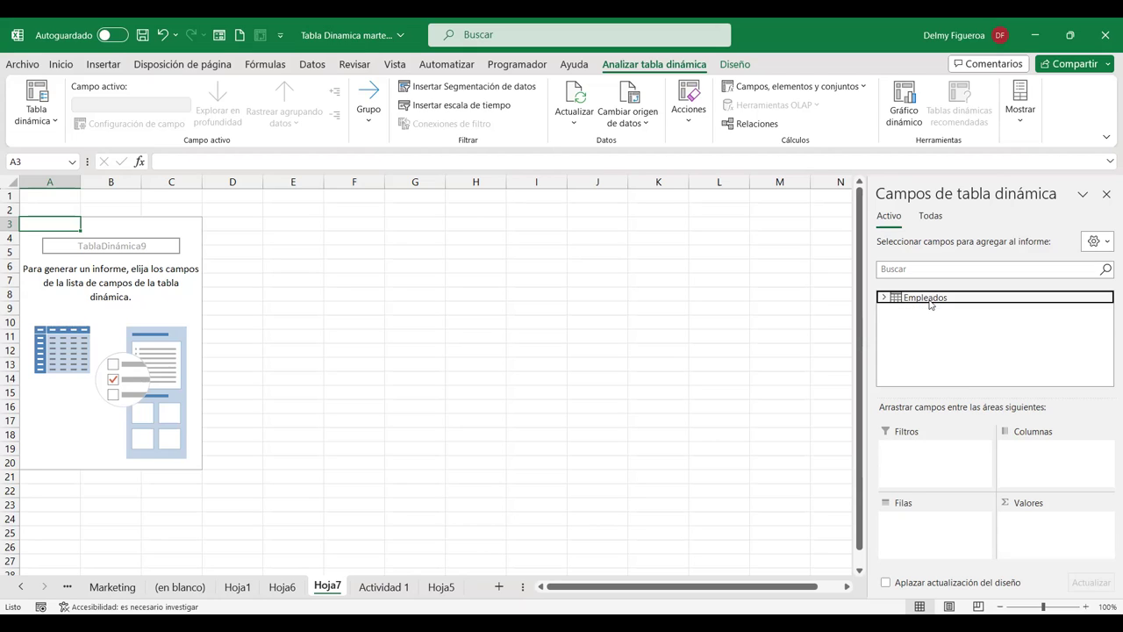
{"action": "left_click", "coordinate": [932, 217]}
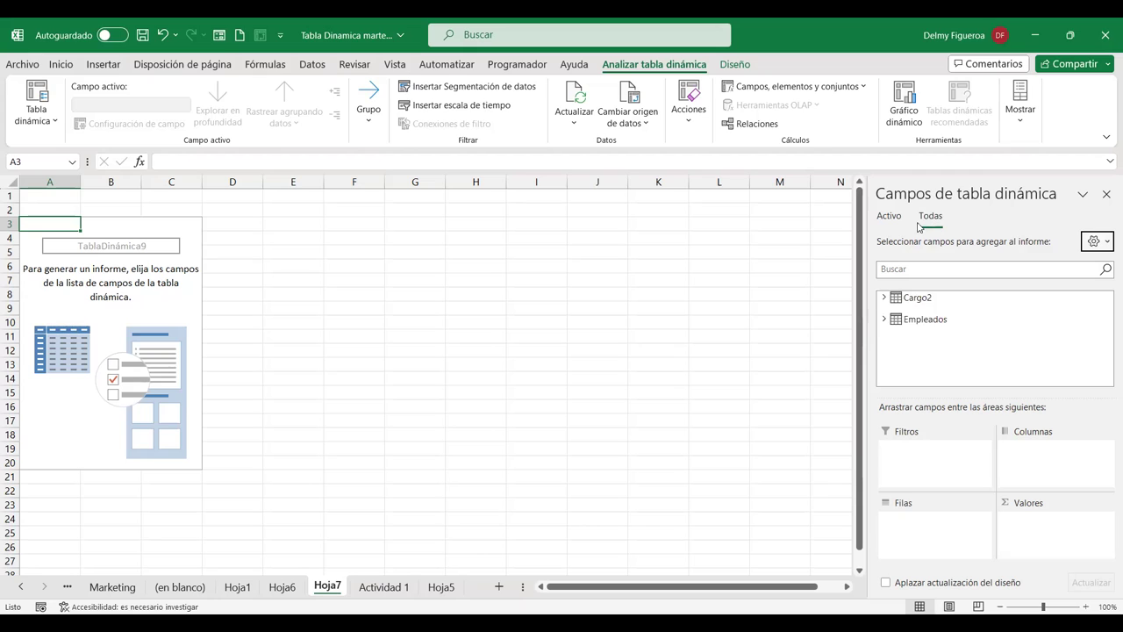
{"action": "left_click", "coordinate": [884, 298]}
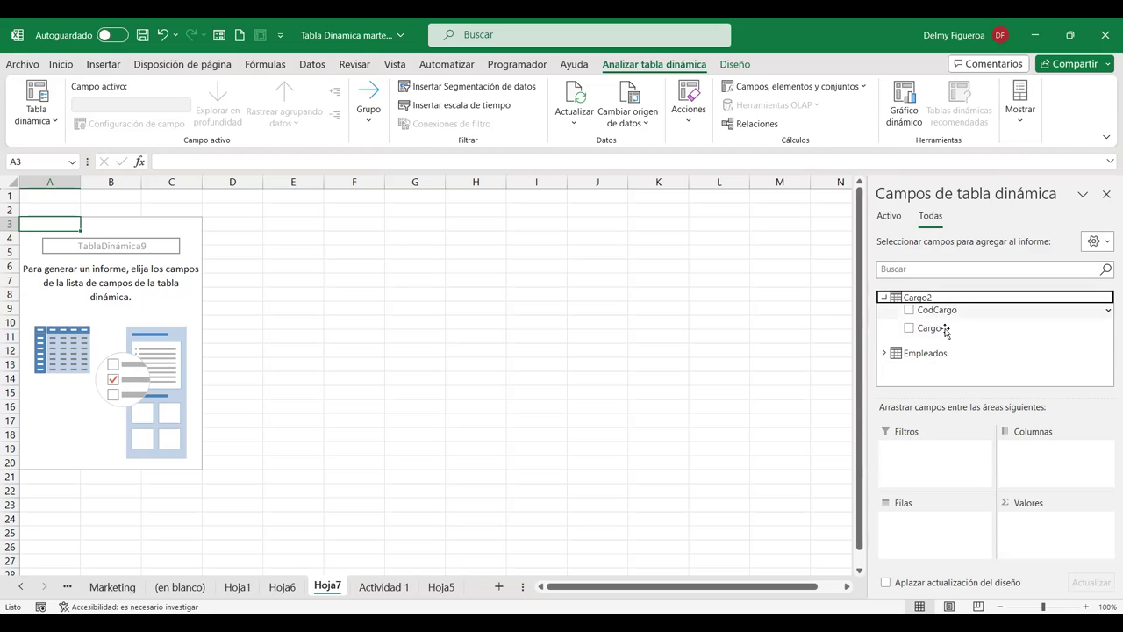
{"action": "left_click", "coordinate": [883, 353]}
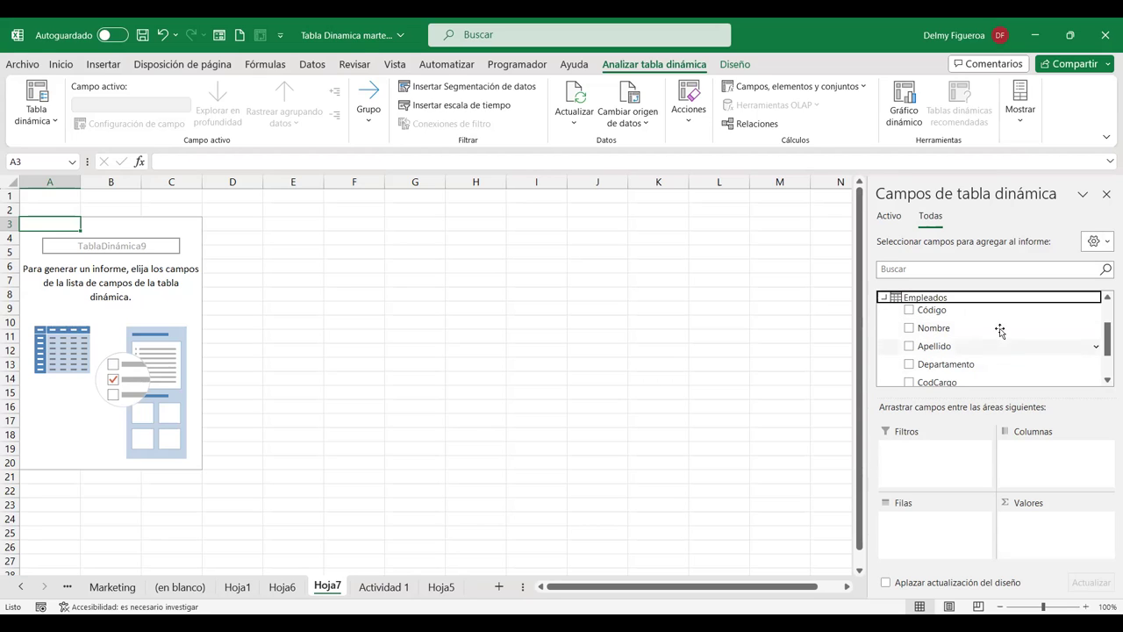
{"action": "scroll", "coordinate": [1105, 350], "scroll_direction": "up", "scroll_amount": 2}
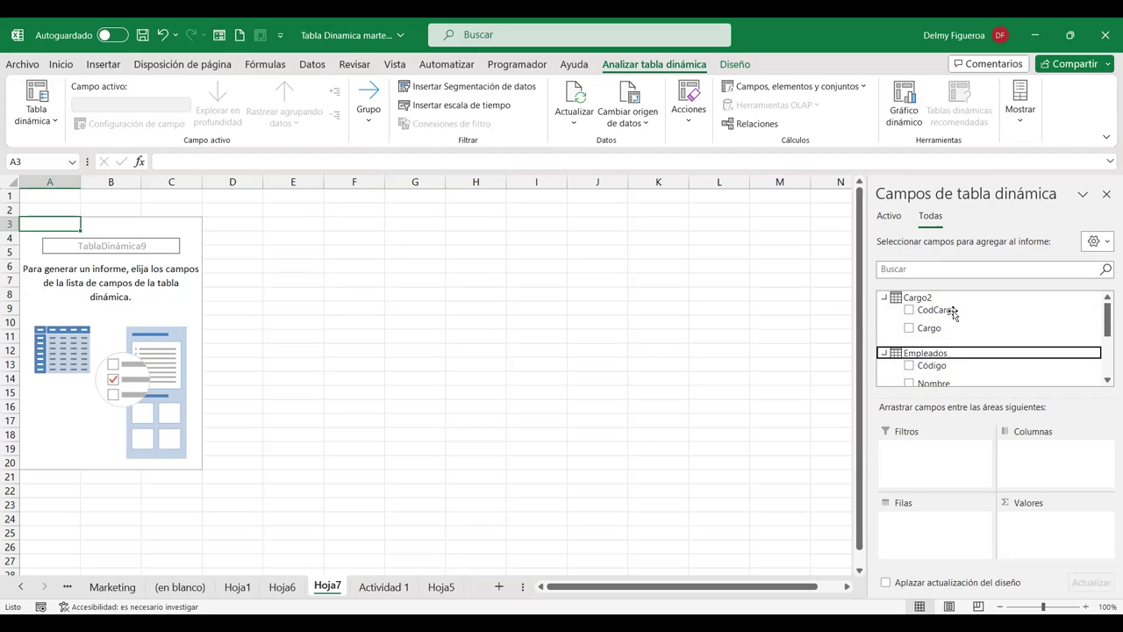
{"action": "left_click", "coordinate": [397, 587]}
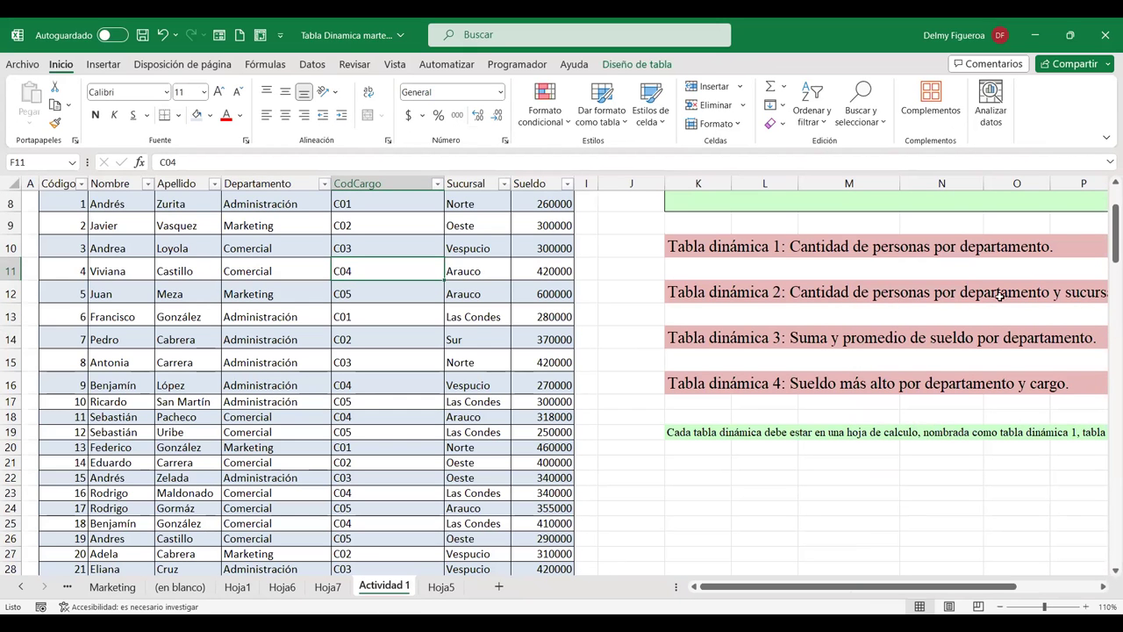
{"action": "left_click", "coordinate": [327, 588]}
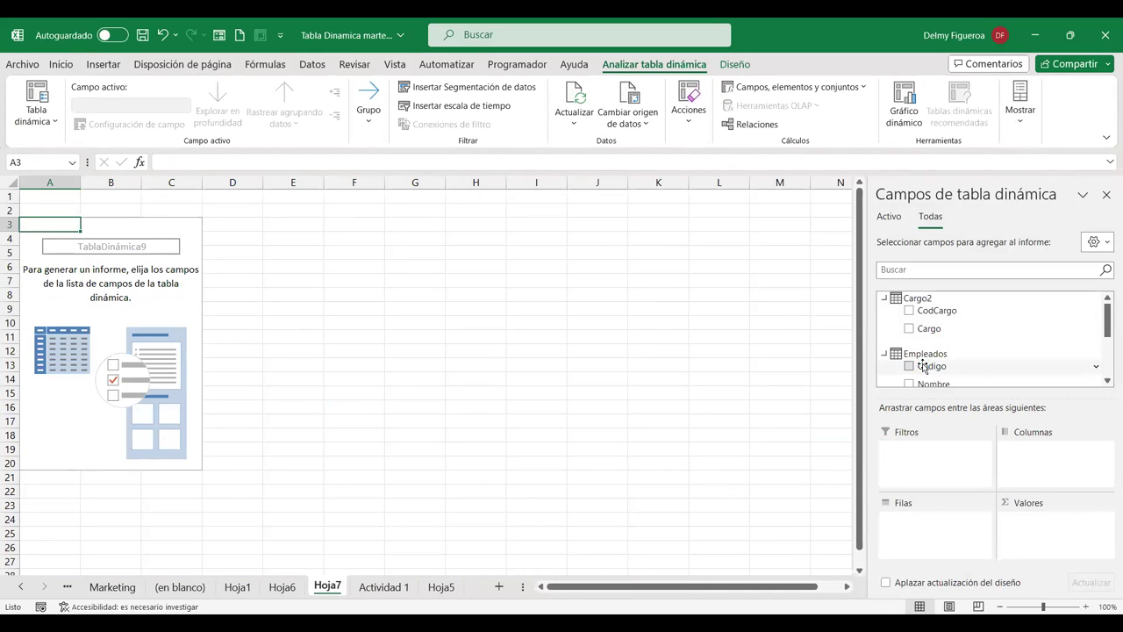
- Add Código to the pivot values and summarize it by Recuento instead of sum
{"action": "left_click", "coordinate": [910, 367]}
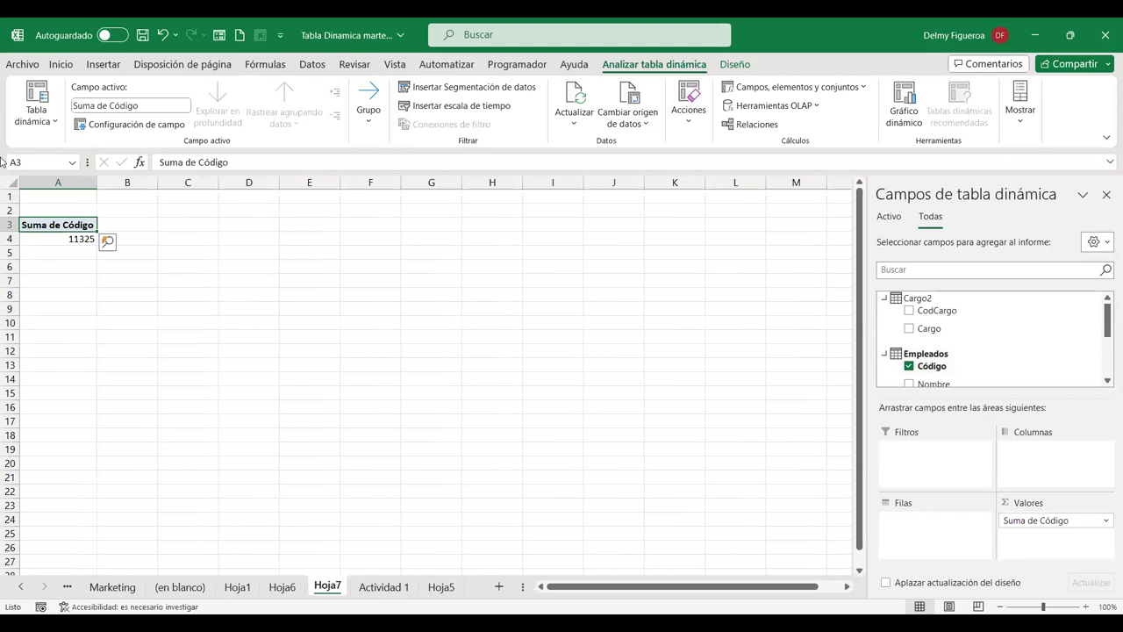
{"action": "right_click", "coordinate": [64, 237]}
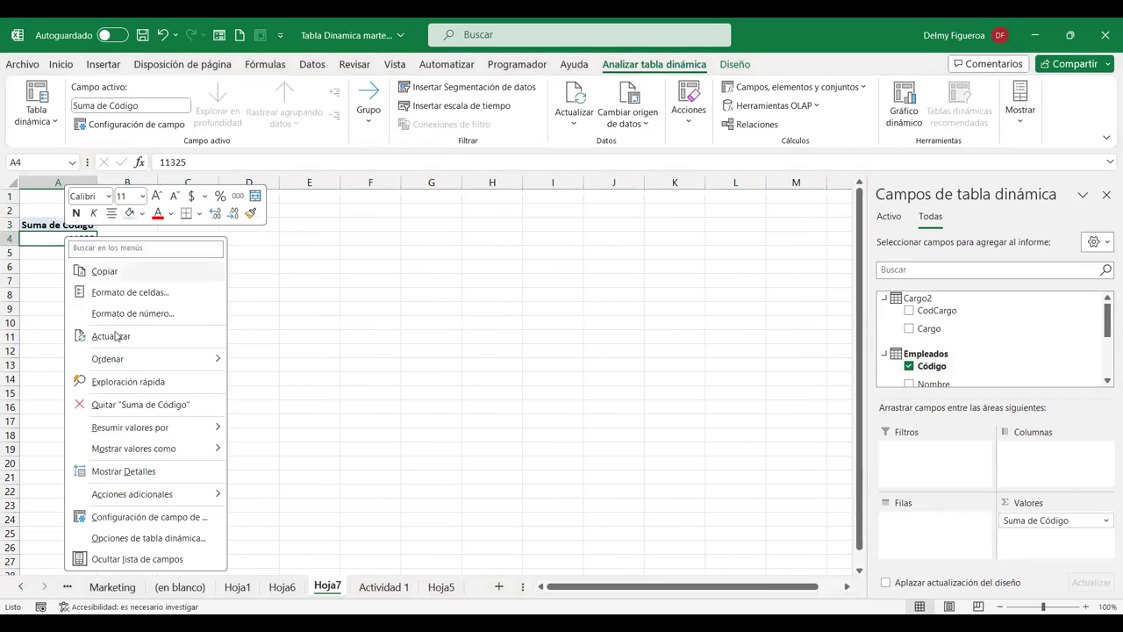
{"action": "mouse_move", "coordinate": [163, 432]}
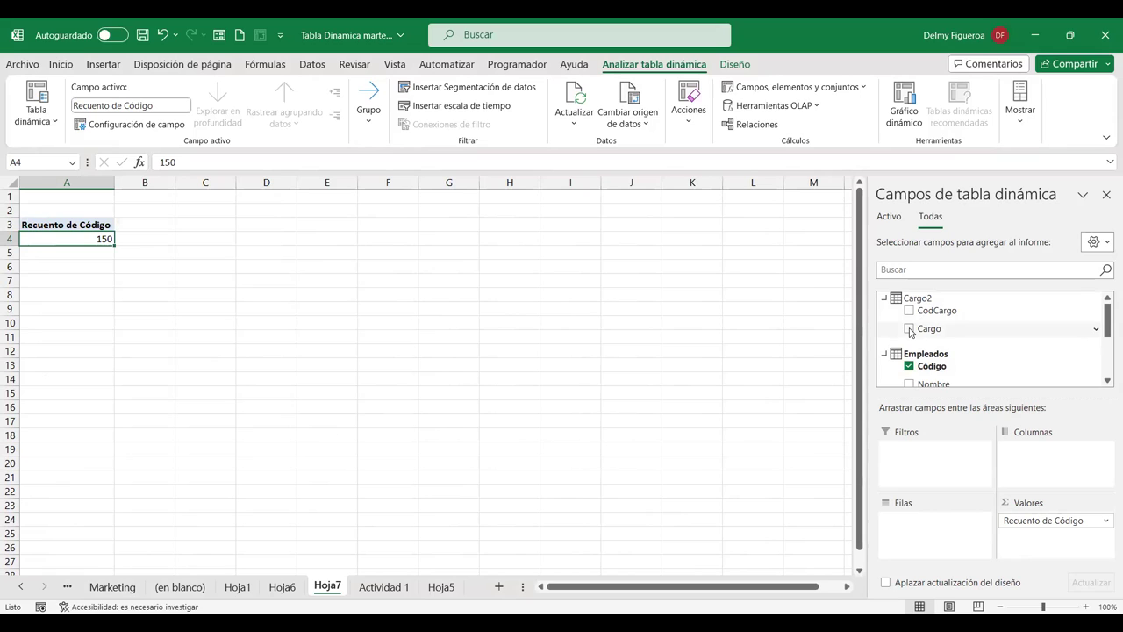
- Put Empleados' CodCargo and Cargo2's Cargo in the pivot rows, dropping the duplicate CodCargo
{"action": "left_click", "coordinate": [909, 329]}
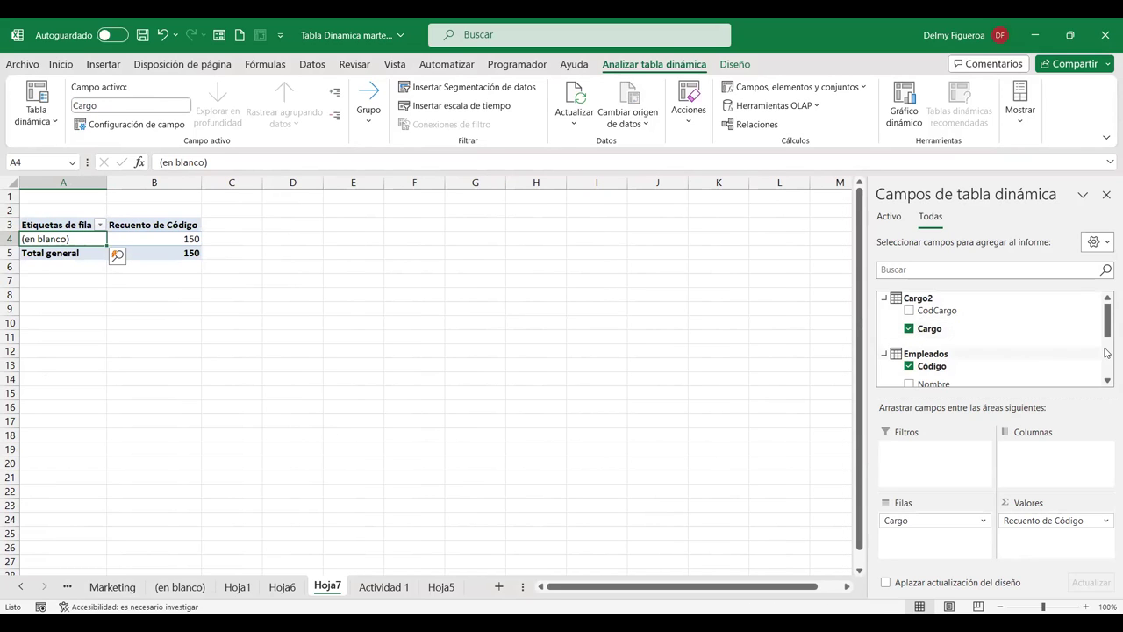
{"action": "scroll", "coordinate": [915, 351], "scroll_direction": "down", "scroll_amount": 5}
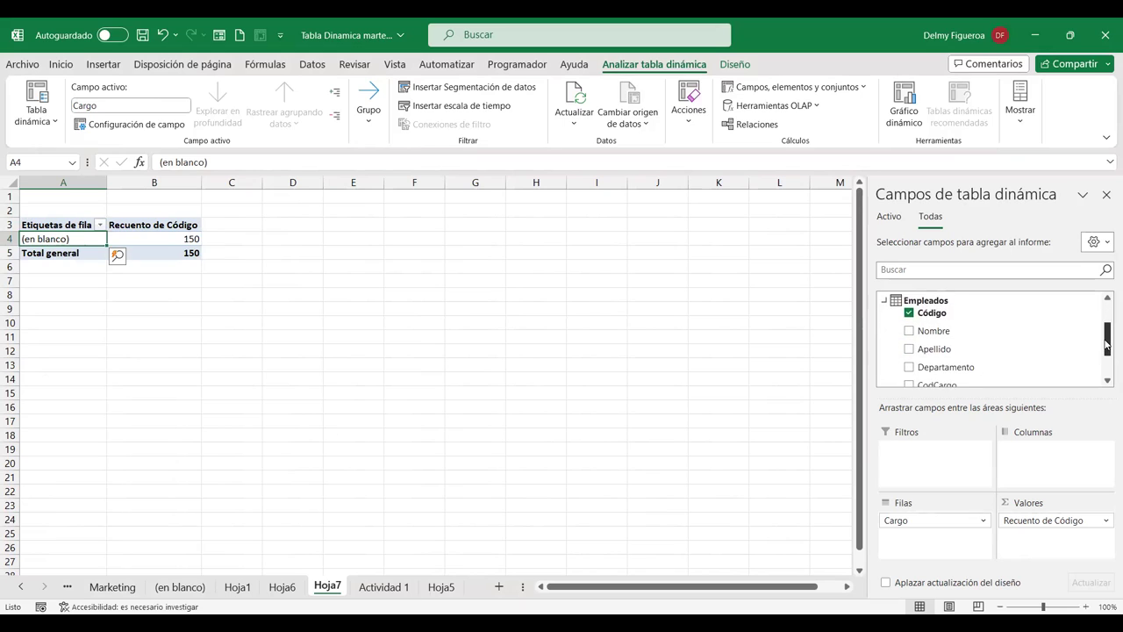
{"action": "left_click", "coordinate": [910, 347]}
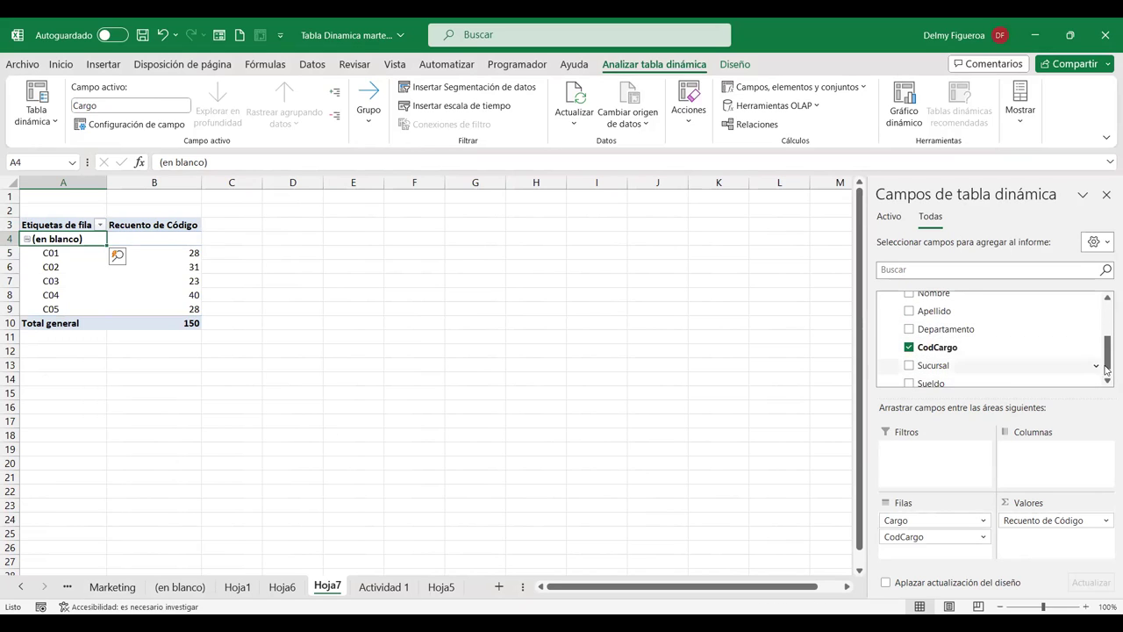
{"action": "scroll", "coordinate": [942, 329], "scroll_direction": "up", "scroll_amount": 5}
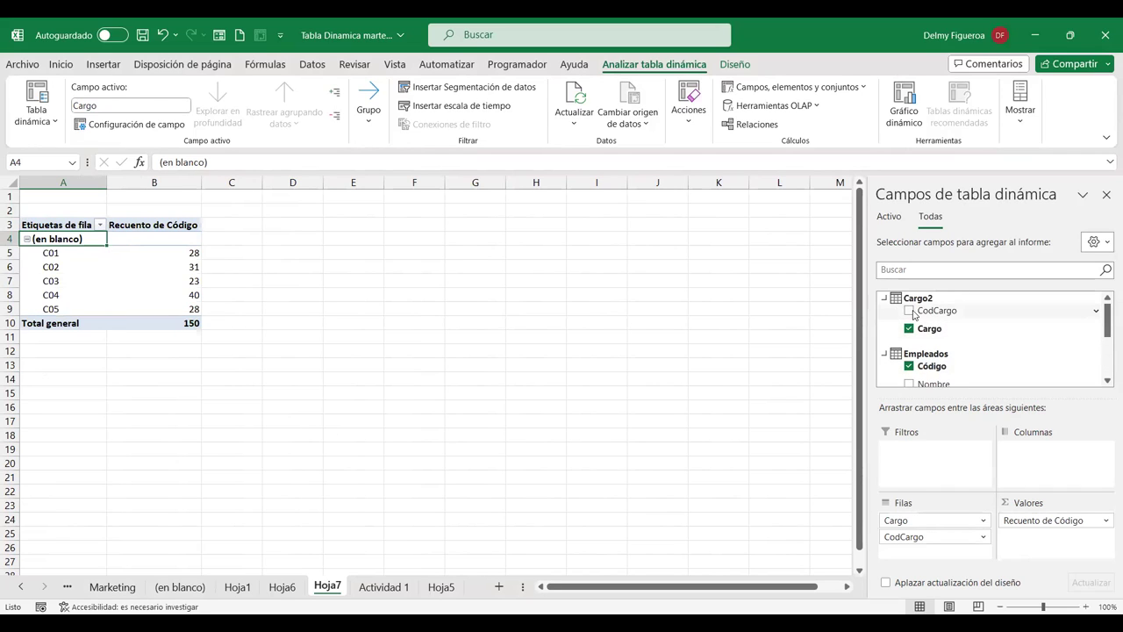
{"action": "left_click", "coordinate": [910, 311]}
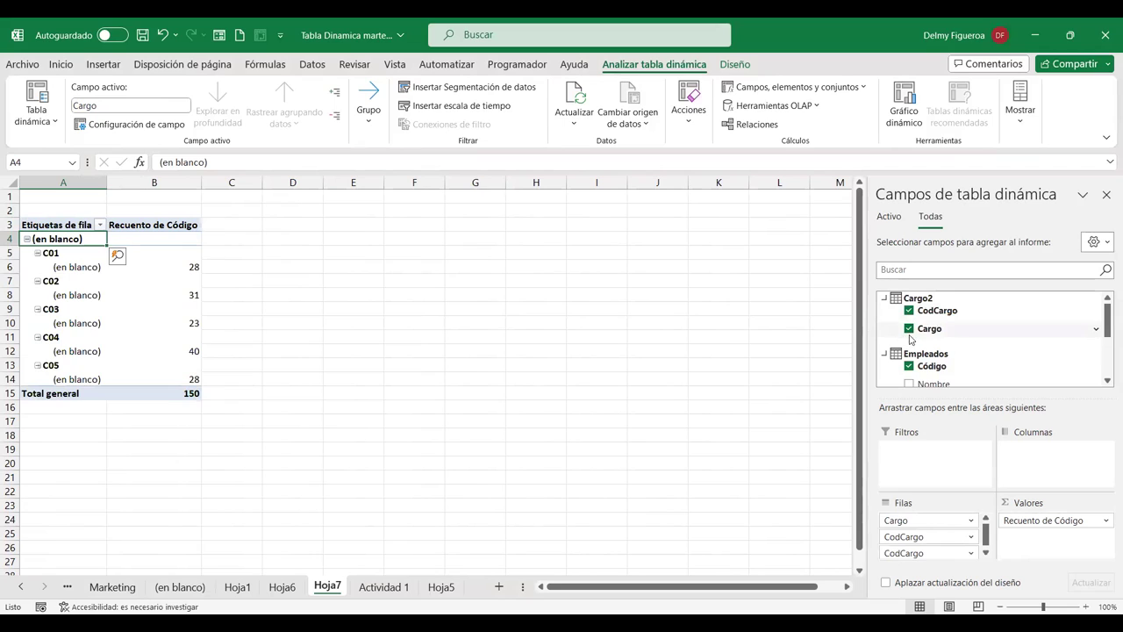
{"action": "left_click", "coordinate": [910, 328]}
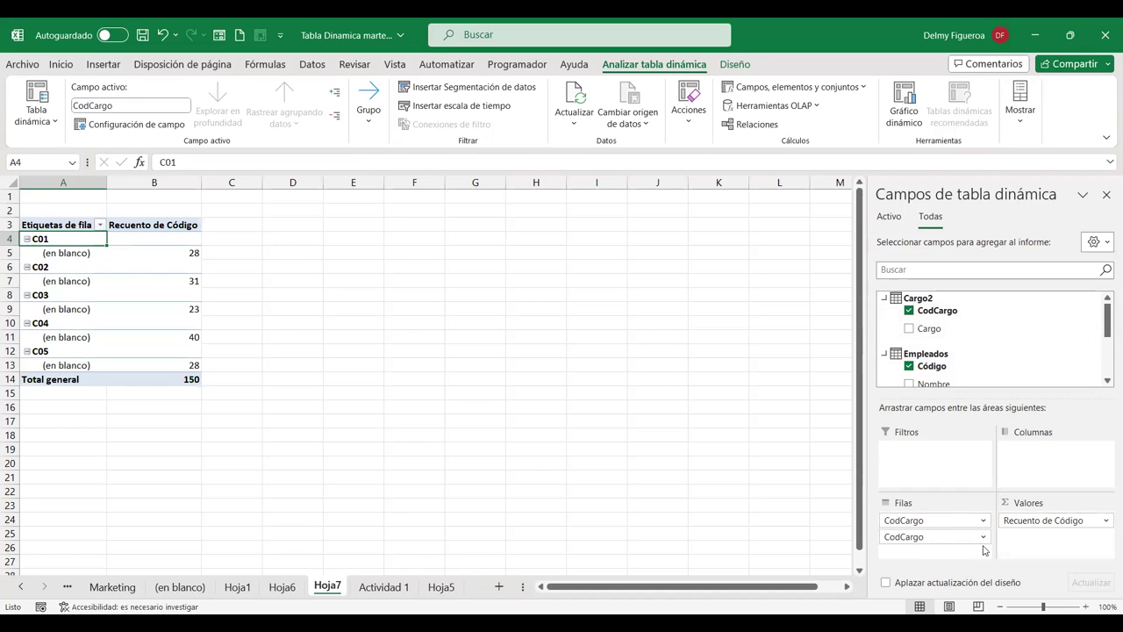
{"action": "left_click", "coordinate": [983, 521]}
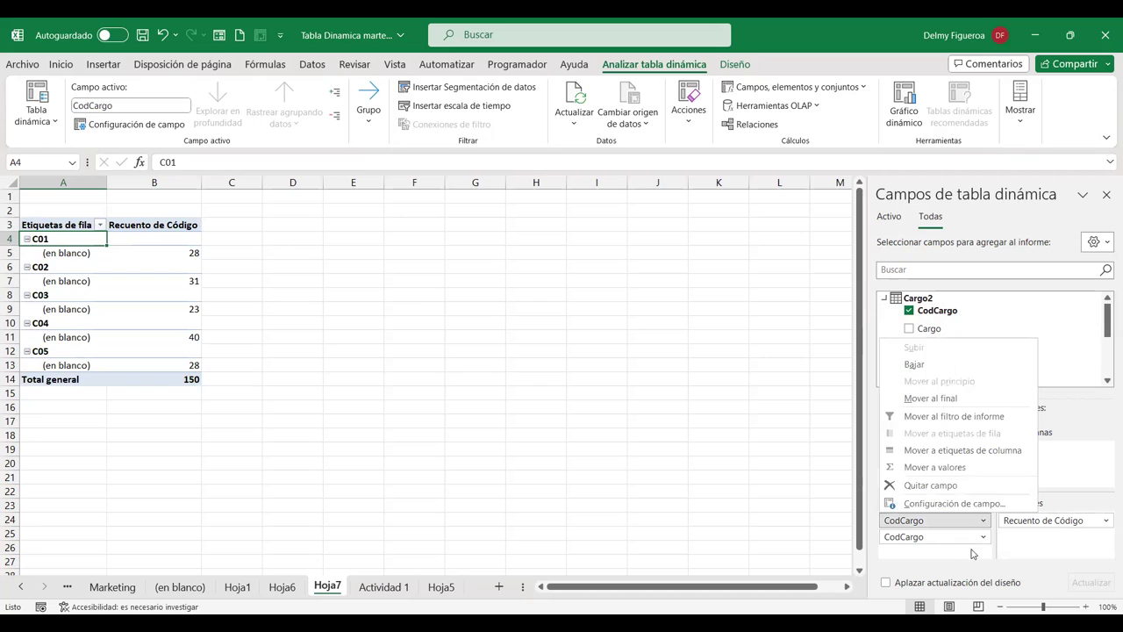
{"action": "left_click", "coordinate": [940, 538]}
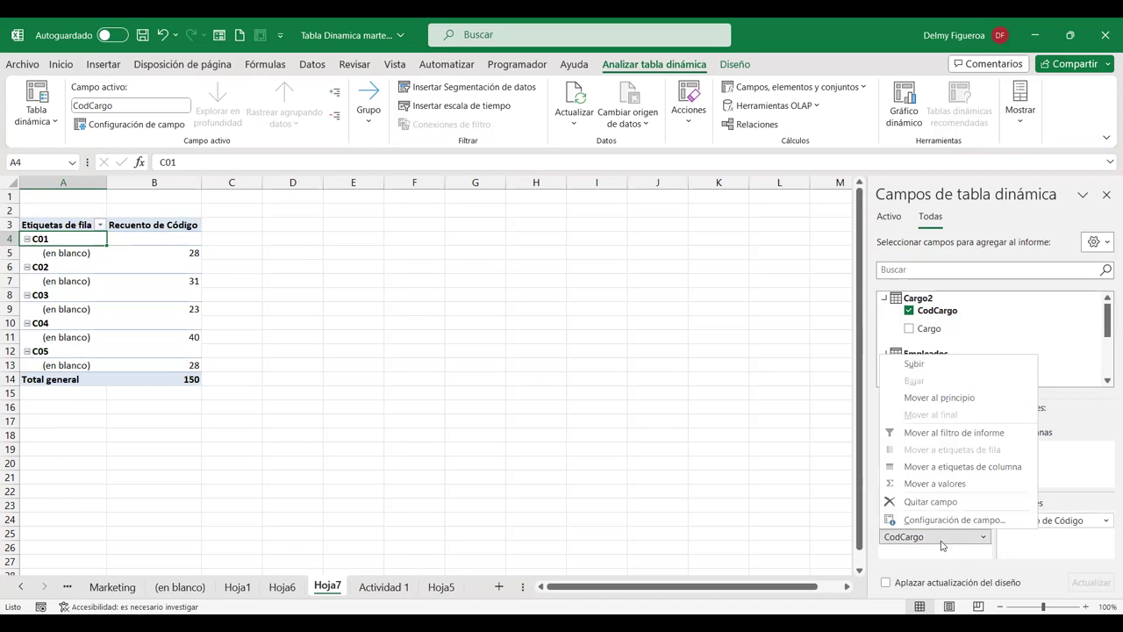
{"action": "left_click", "coordinate": [1096, 336]}
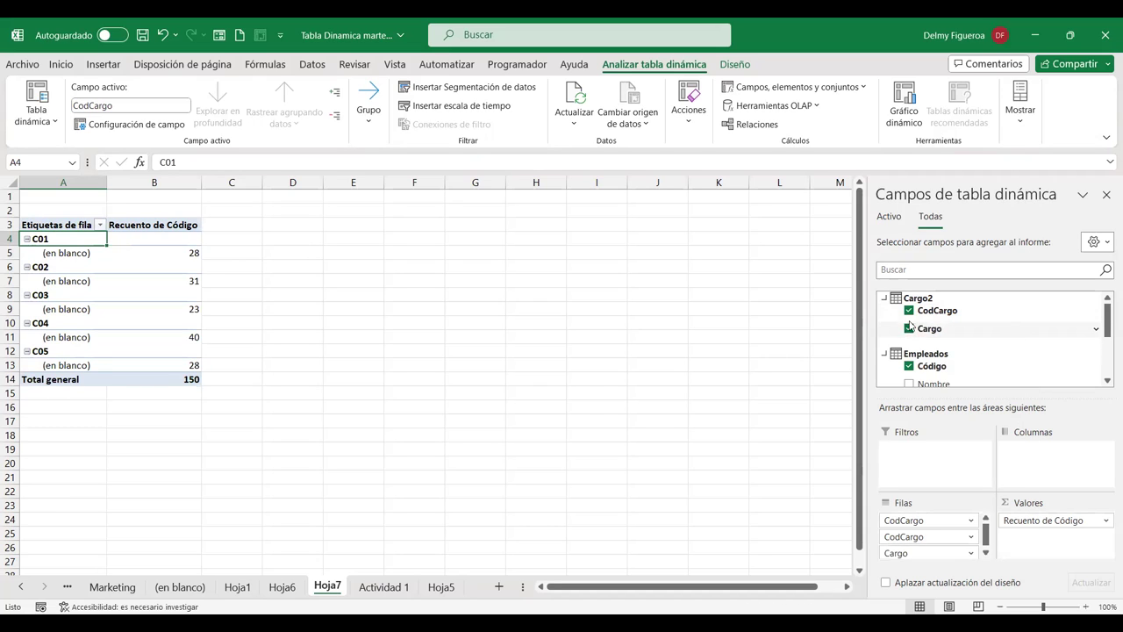
{"action": "left_click", "coordinate": [909, 311]}
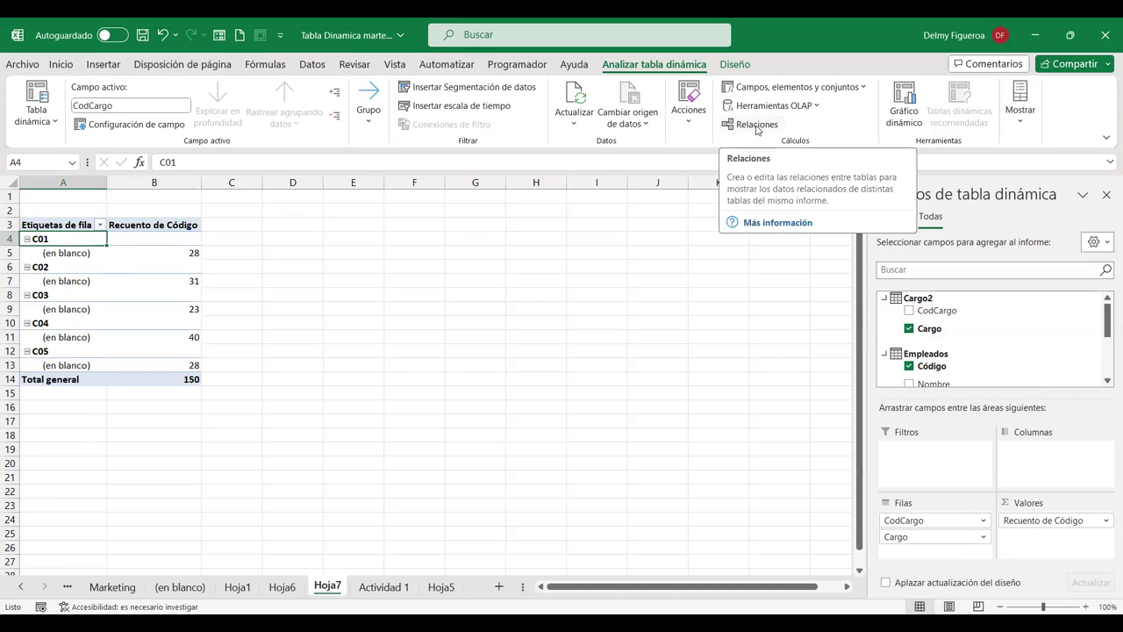
- Edit the Empleados–Cargo2 relationship so its related column is Cargo2's CodCargo
{"action": "left_click", "coordinate": [758, 127]}
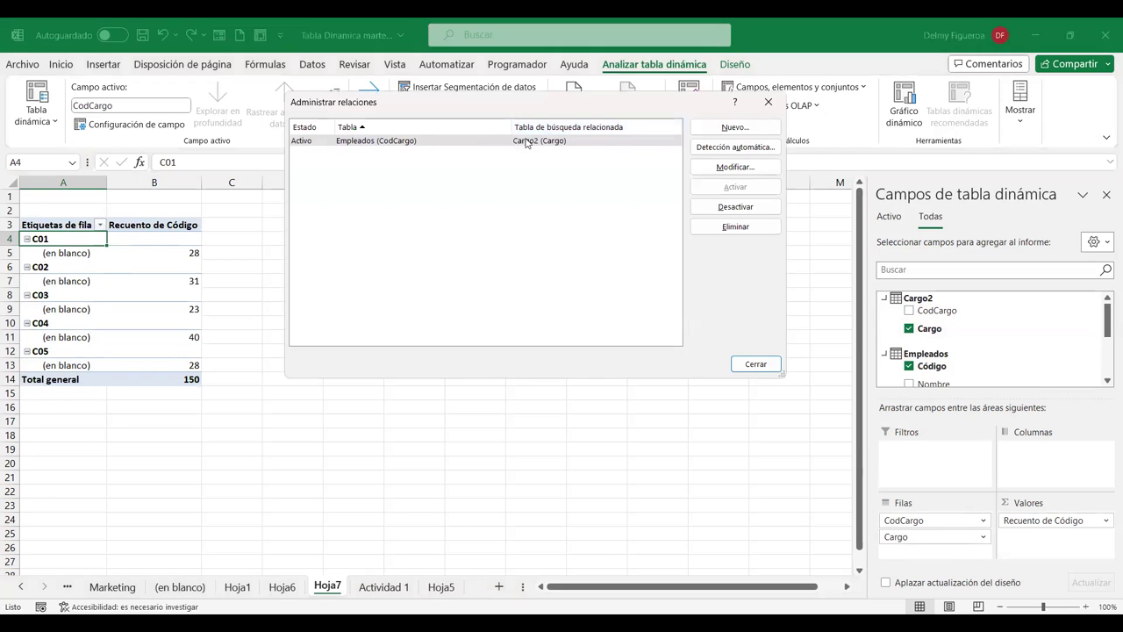
{"action": "left_click", "coordinate": [511, 142]}
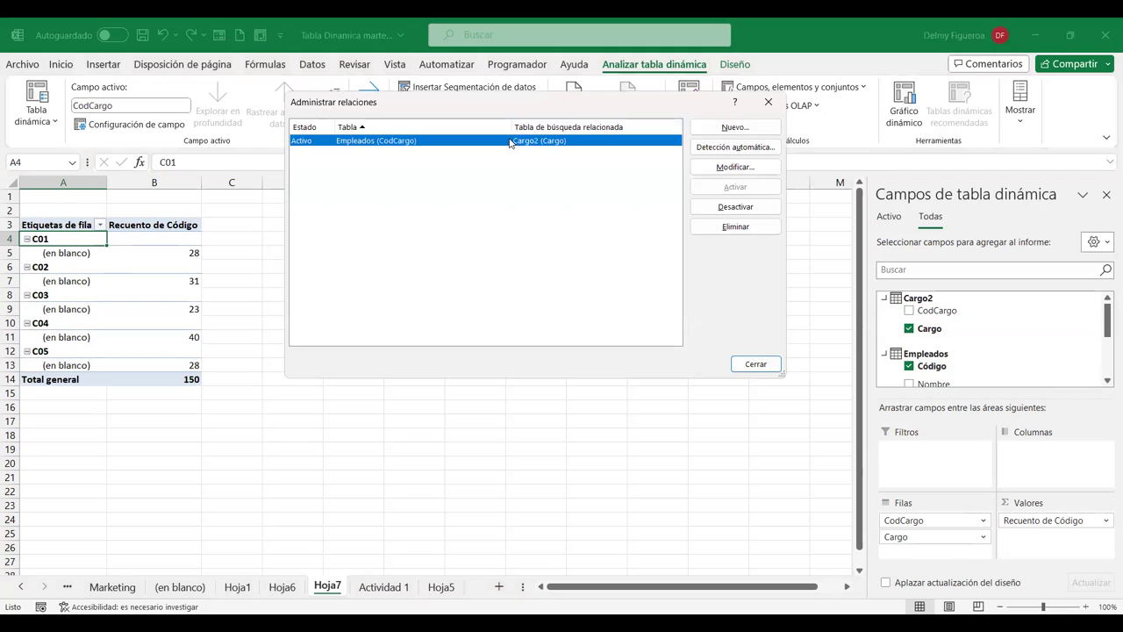
{"action": "left_click", "coordinate": [737, 169]}
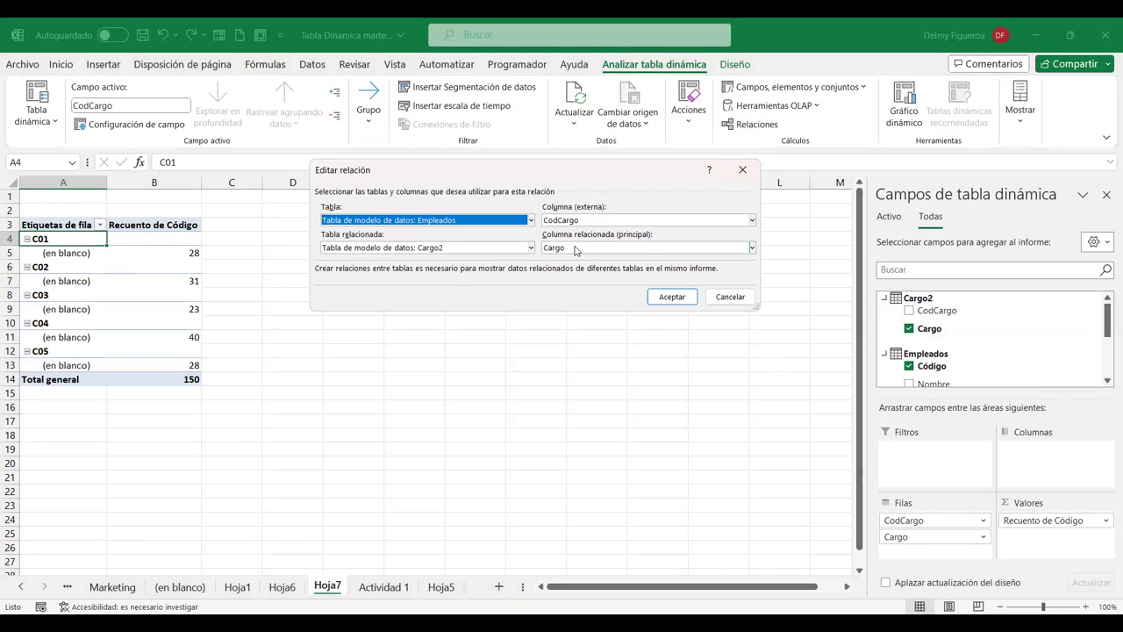
{"action": "left_click", "coordinate": [572, 250]}
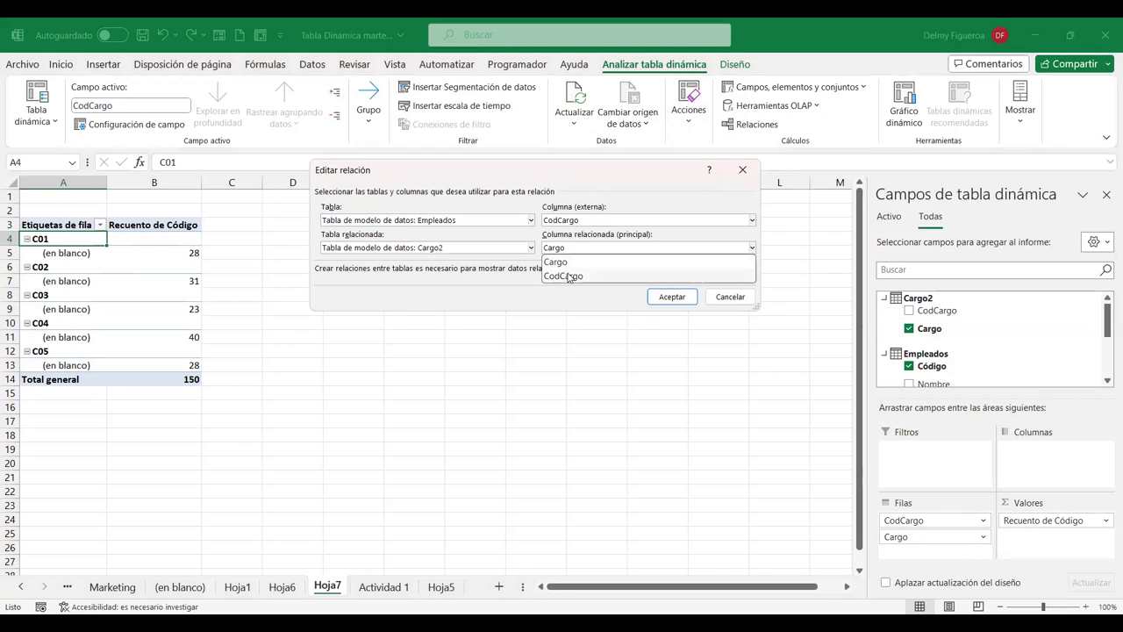
{"action": "left_click", "coordinate": [568, 277]}
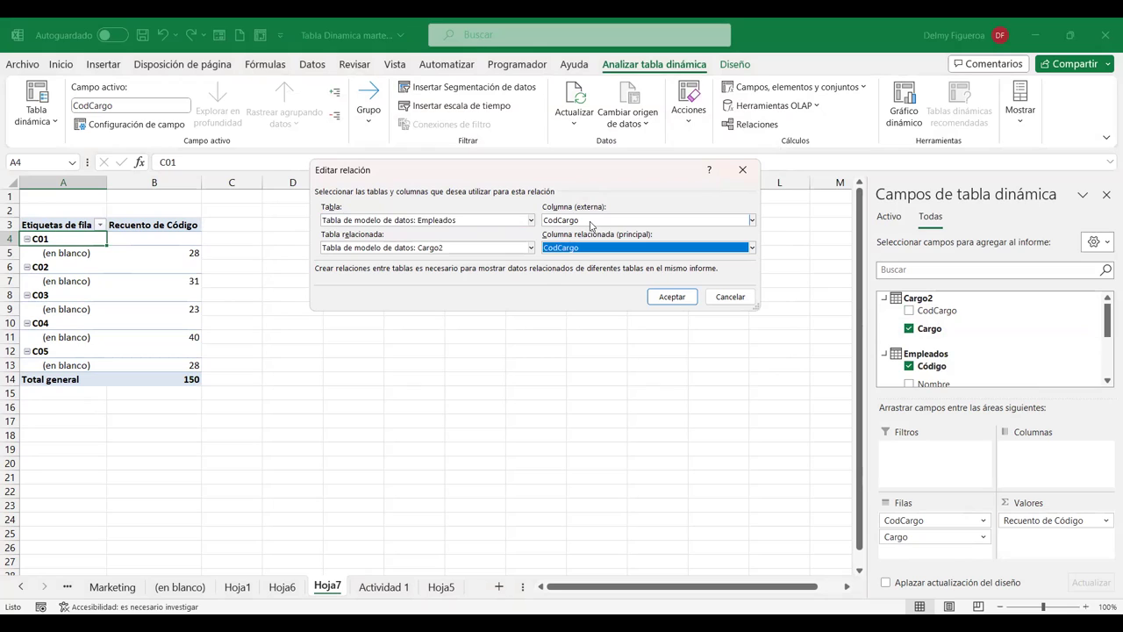
{"action": "left_click", "coordinate": [591, 221]}
{"action": "left_click", "coordinate": [593, 223]}
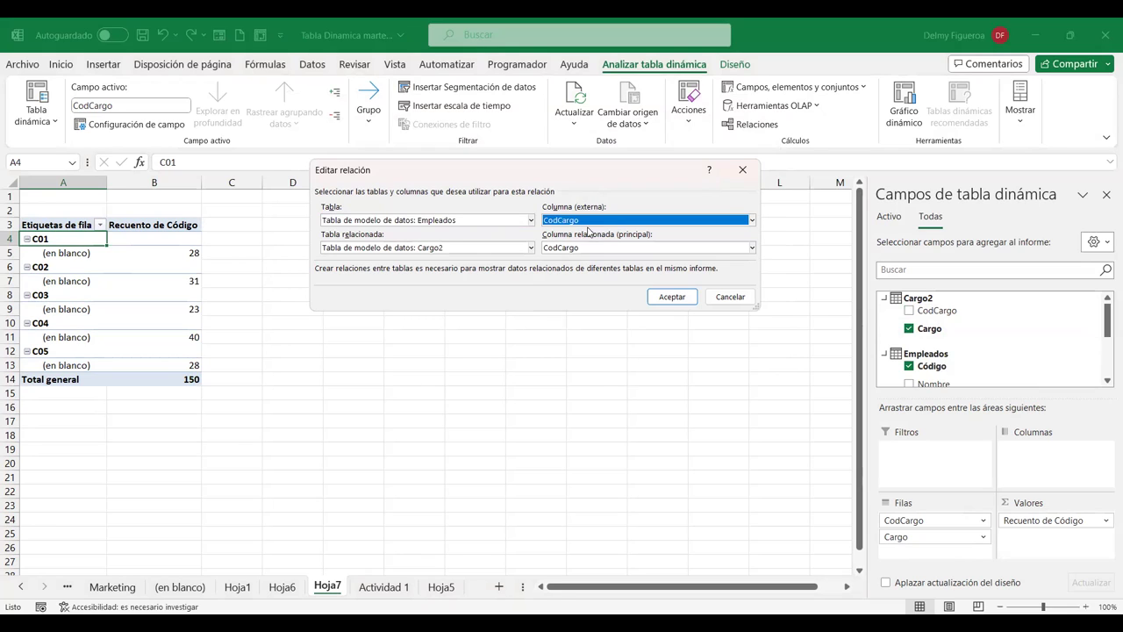
{"action": "left_click", "coordinate": [666, 298]}
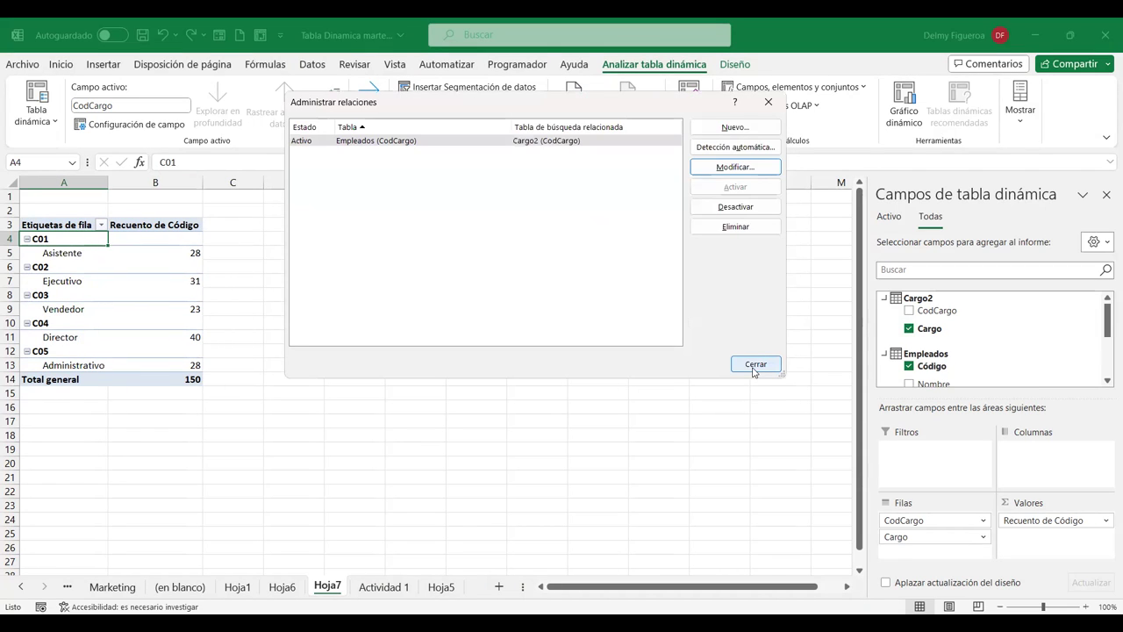
{"action": "left_click", "coordinate": [755, 365]}
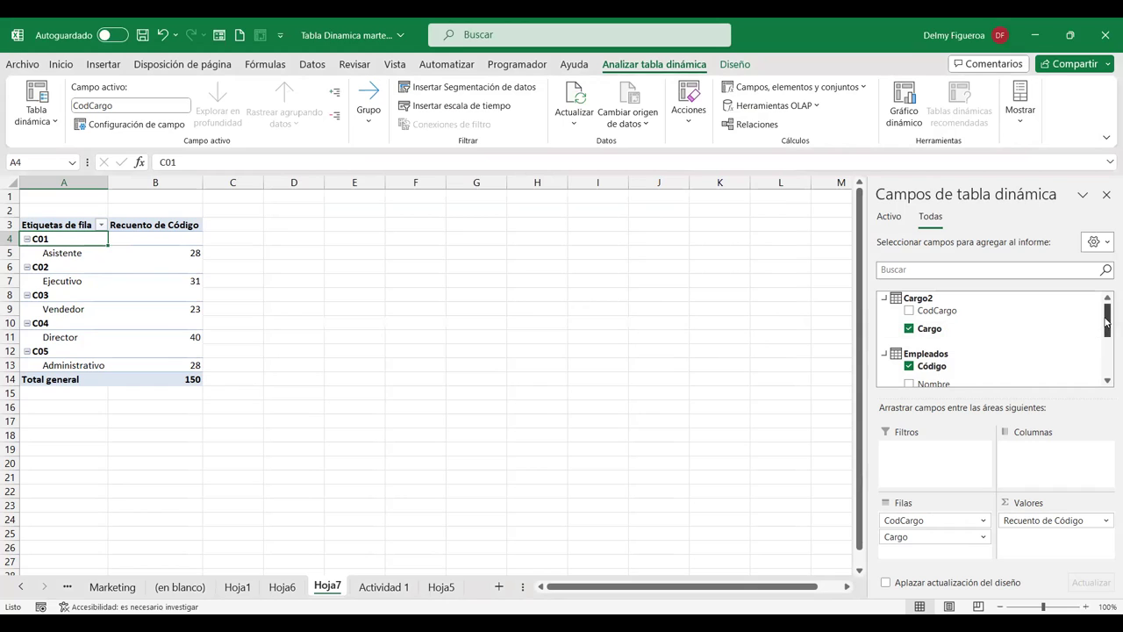
- Reopen the relationship to verify it links CodCargo to CodCargo
{"action": "left_click", "coordinate": [756, 128]}
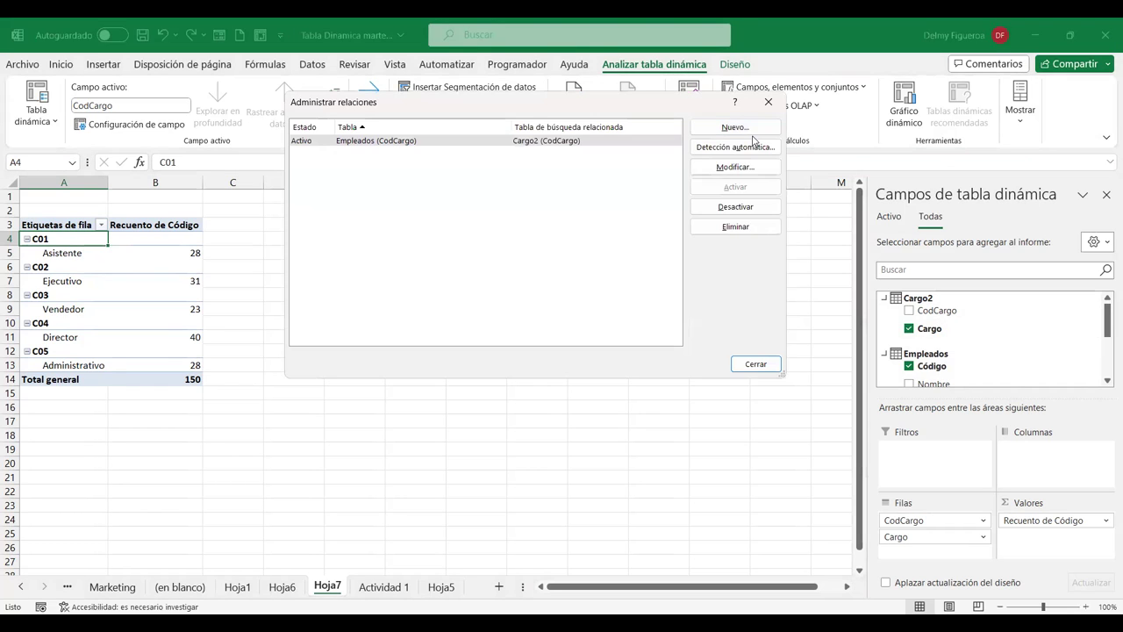
{"action": "left_click", "coordinate": [748, 168]}
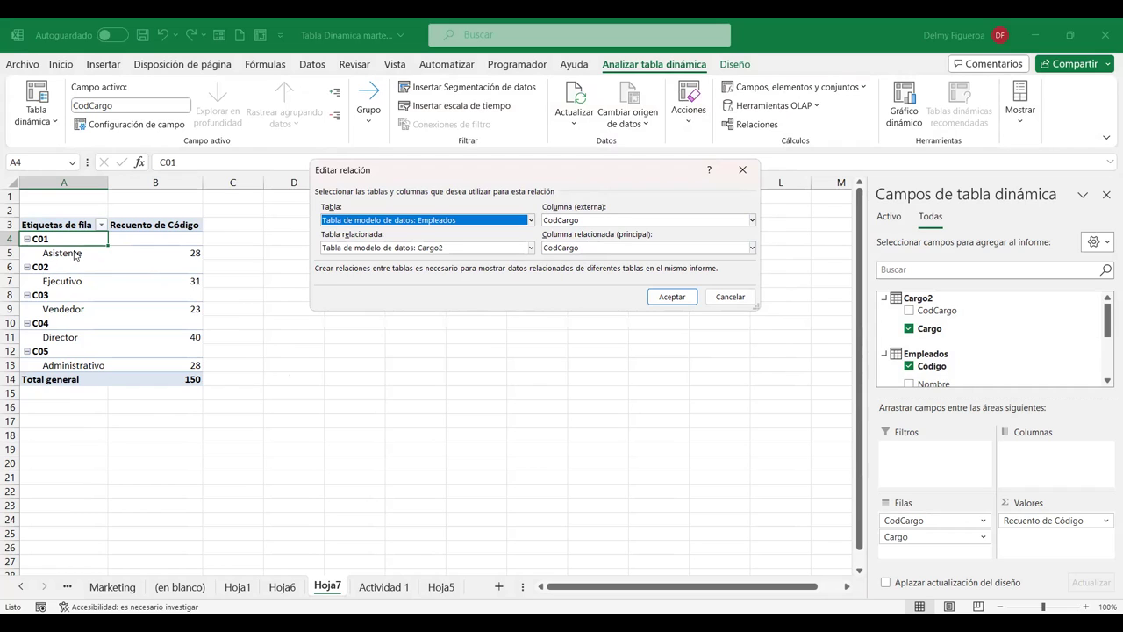
{"action": "left_click", "coordinate": [730, 297]}
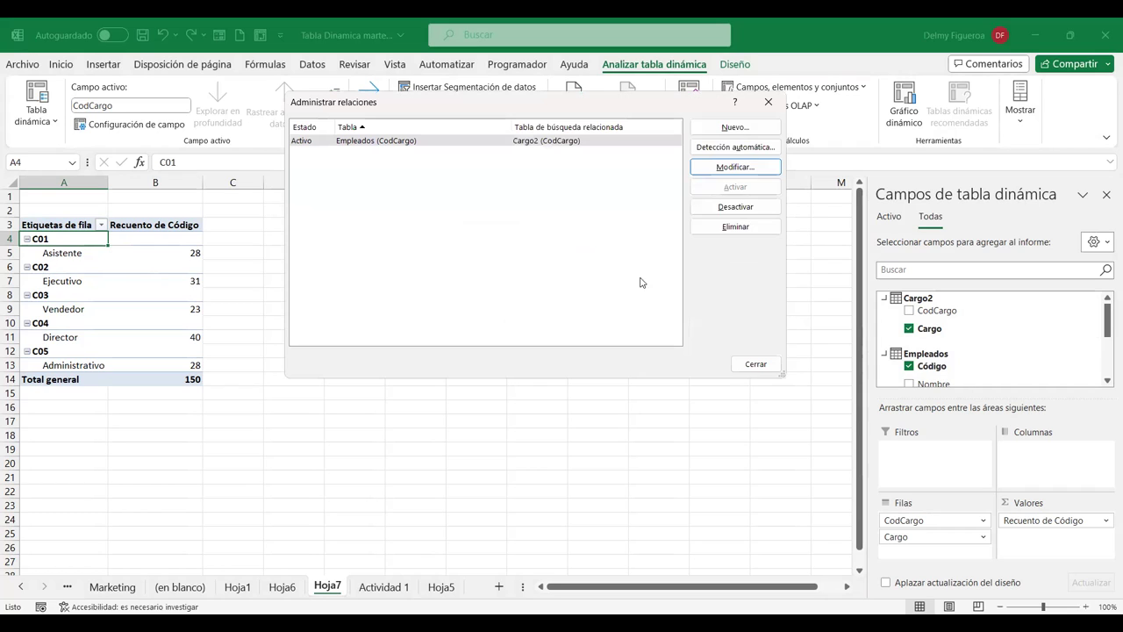
{"action": "left_click", "coordinate": [758, 364]}
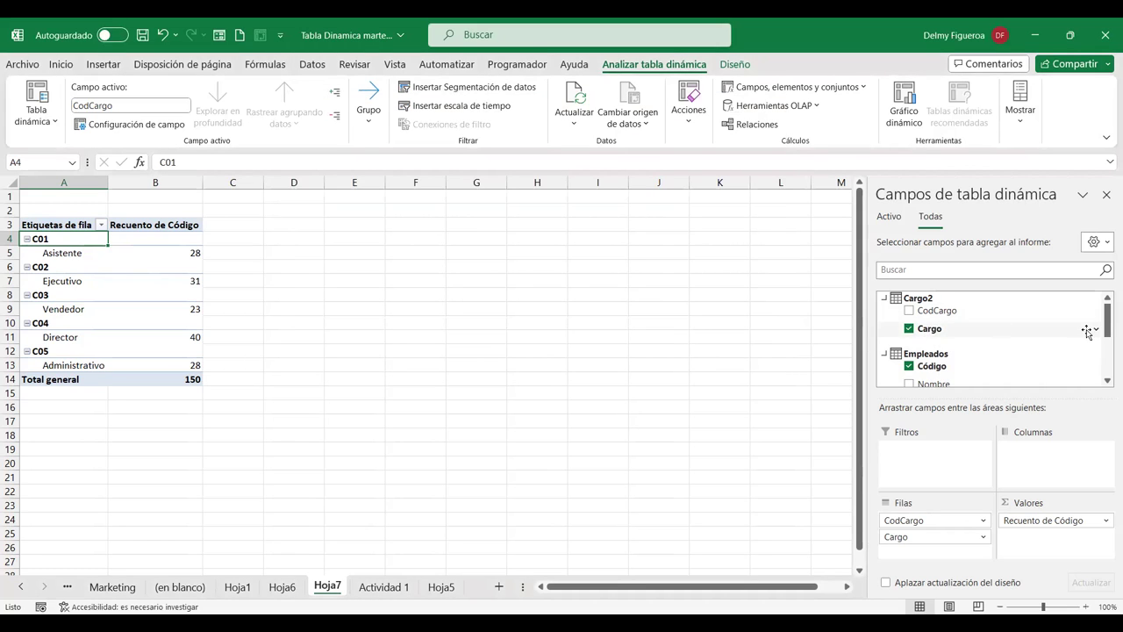
- Remove Empleados' CodCargo from the rows so counts show by job title only, totalling 150
{"action": "left_click_drag", "start_coordinate": [1106, 324], "coordinate": [1106, 354]}
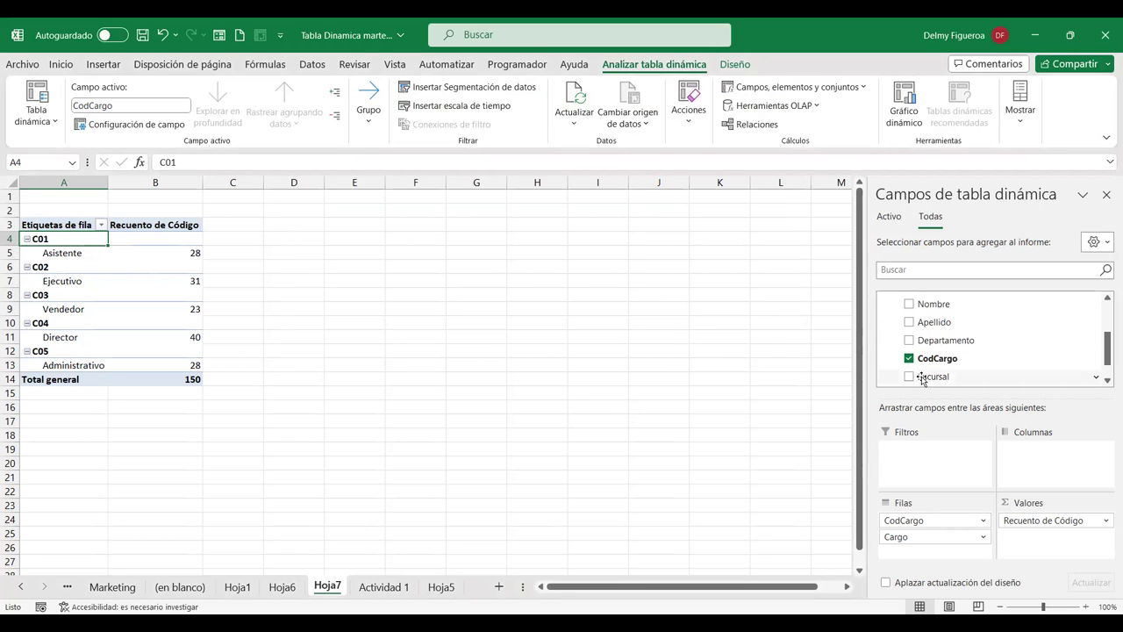
{"action": "left_click", "coordinate": [909, 359]}
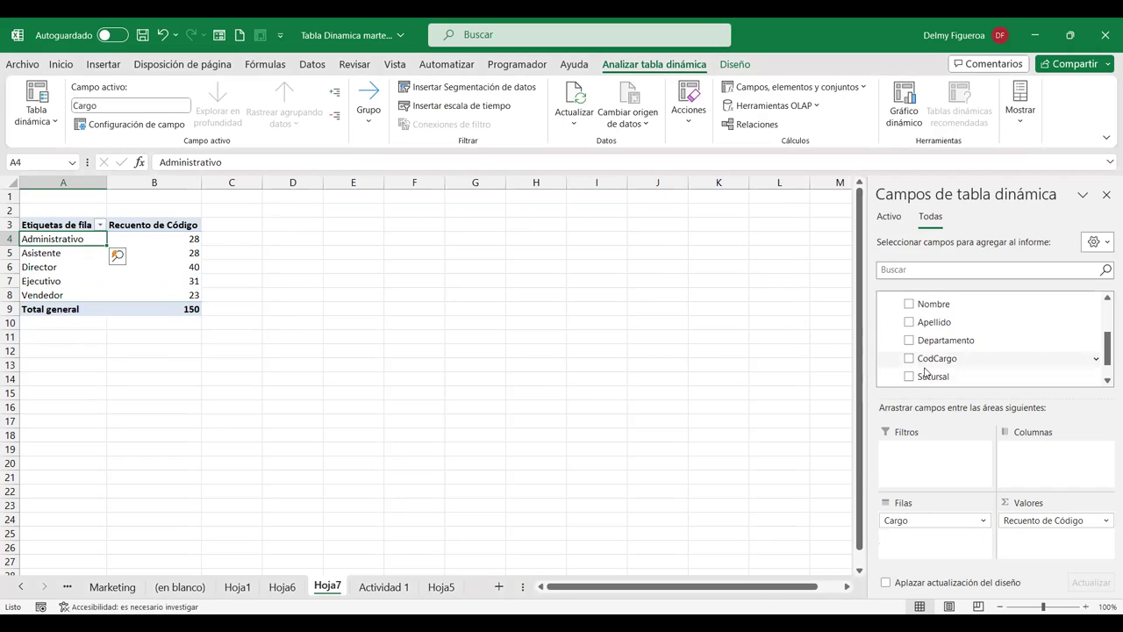
{"action": "left_click_drag", "start_coordinate": [1106, 356], "coordinate": [1105, 344]}
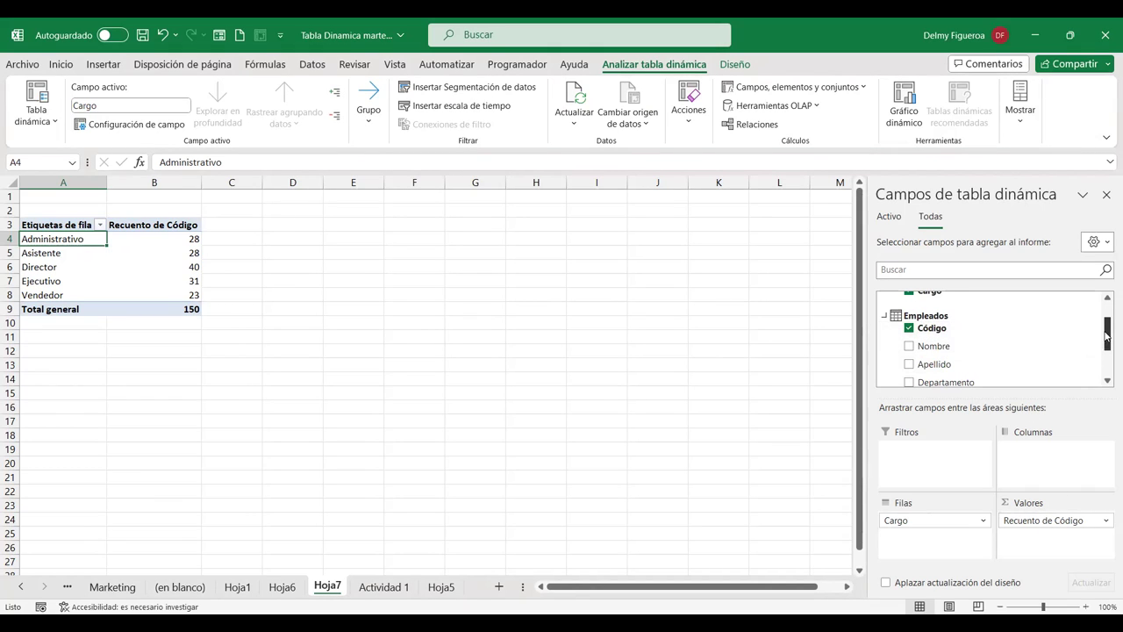
{"action": "left_click_drag", "start_coordinate": [1106, 332], "coordinate": [1022, 307]}
{"action": "left_click_drag", "start_coordinate": [936, 328], "coordinate": [389, 323]}
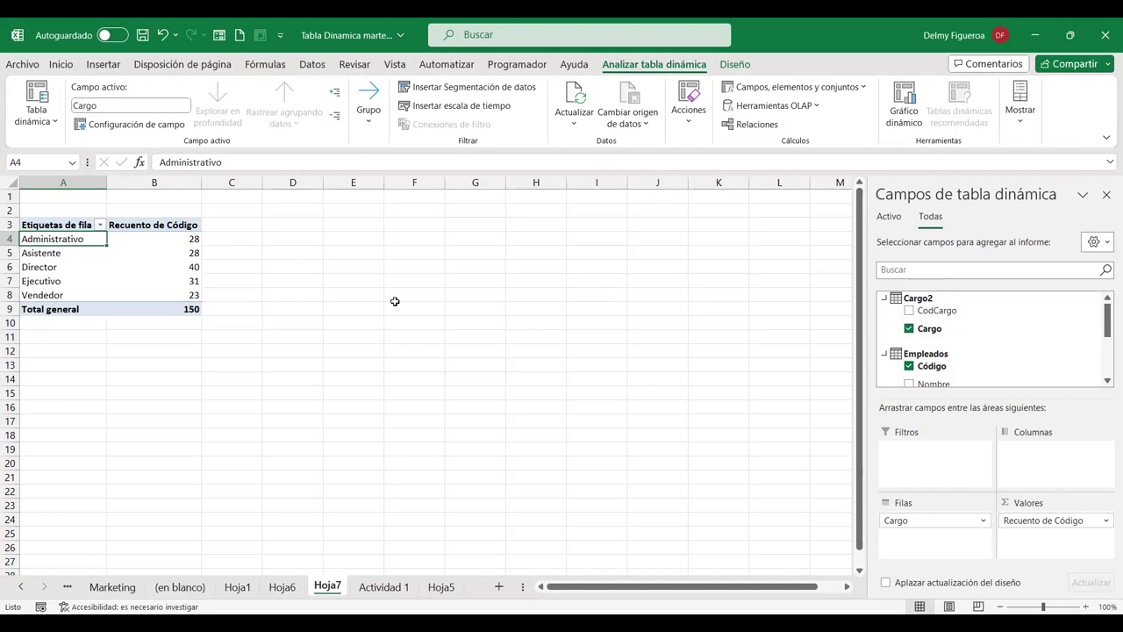
{"action": "left_click", "coordinate": [348, 252]}
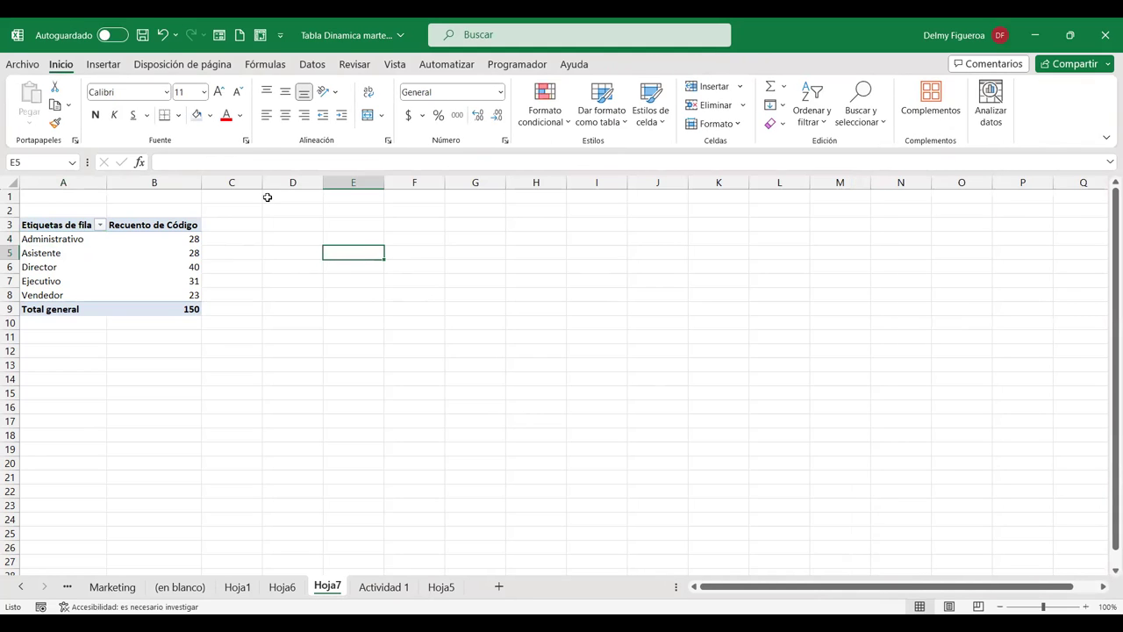
{"action": "left_click", "coordinate": [664, 234]}
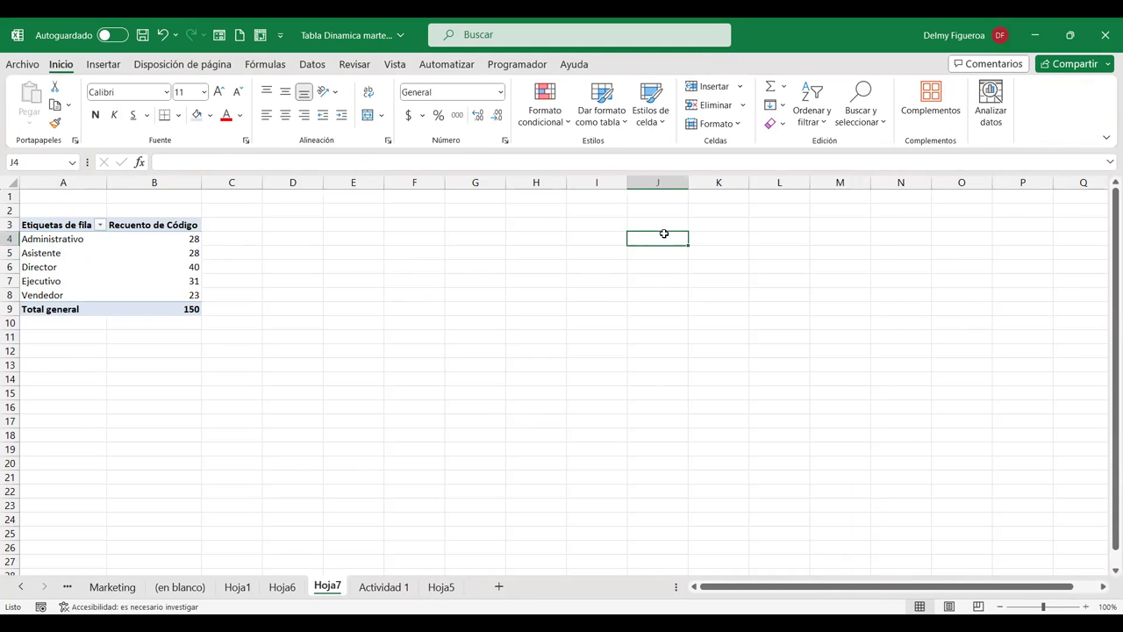